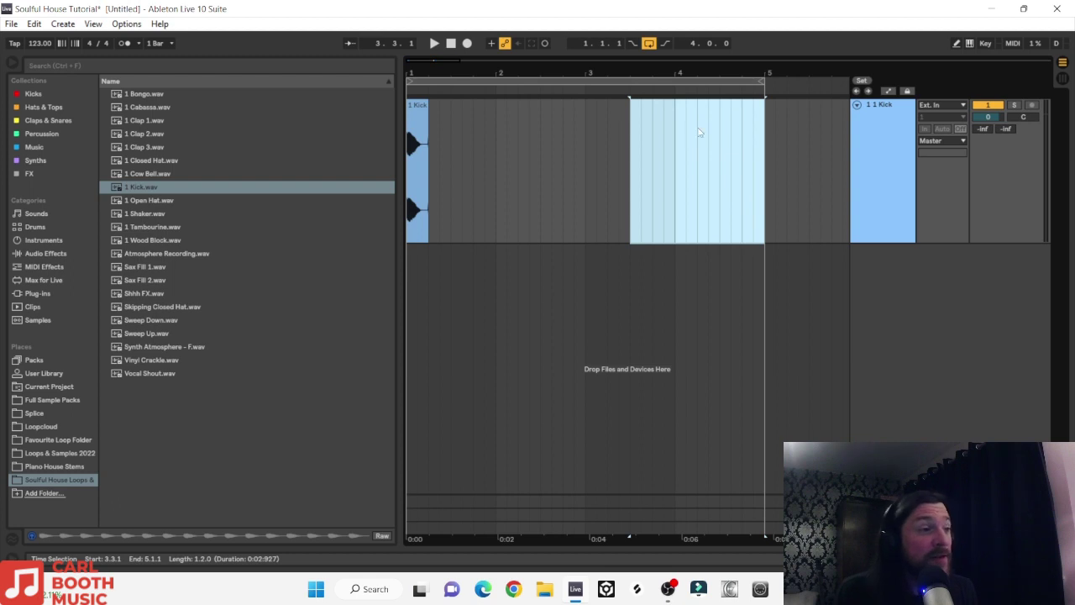
# Step: Open the sample settings of the kick clip and raise its clip gain
pyautogui.click(413, 109)
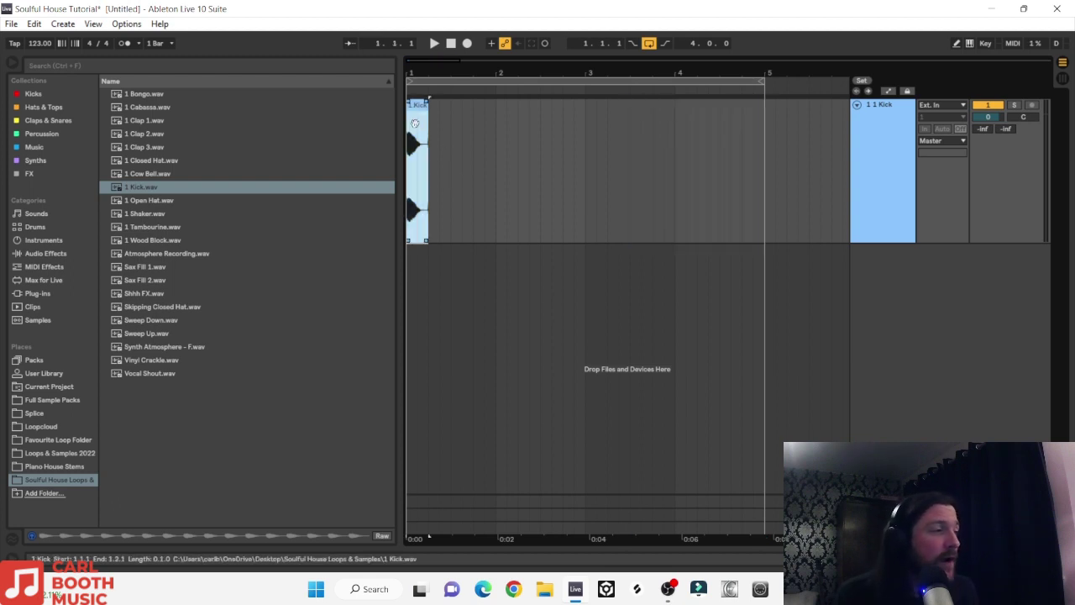
pyautogui.doubleClick(417, 127)
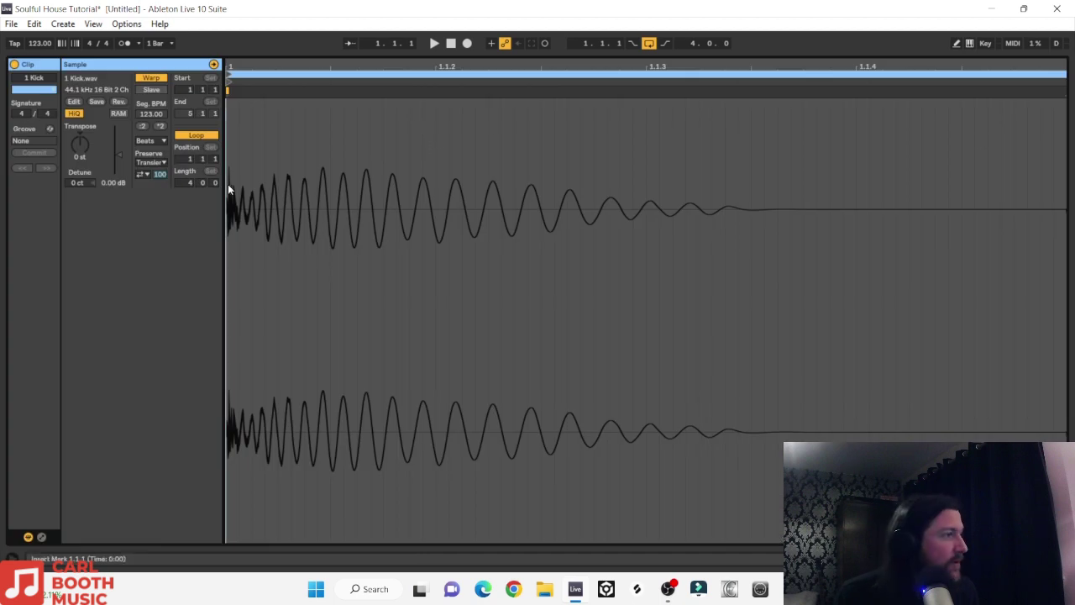
pyautogui.moveTo(120, 155); pyautogui.dragTo(120, 142)
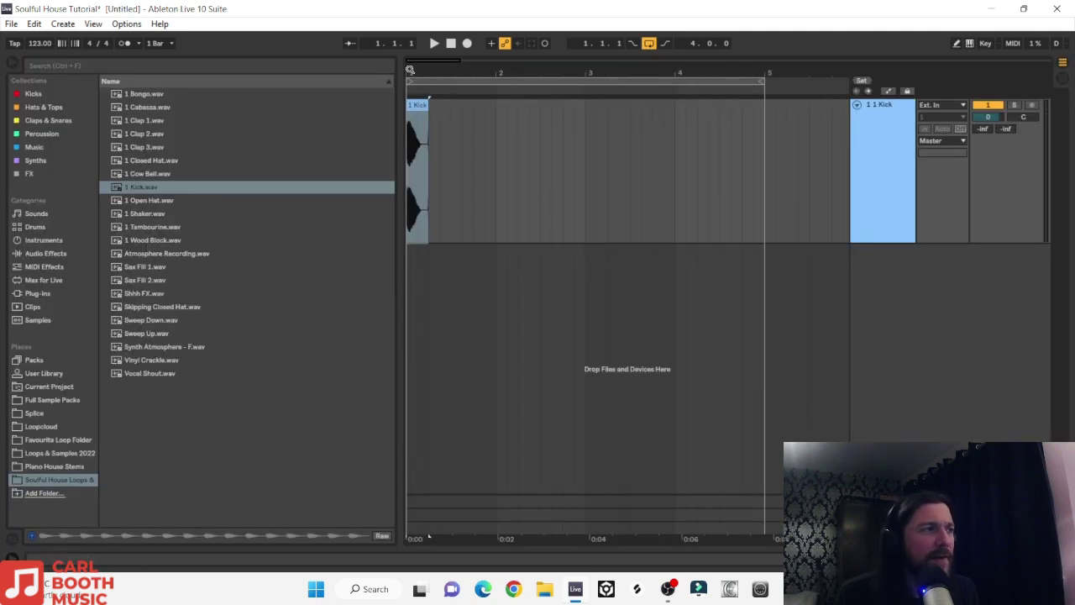
# Step: Trim the kick clip's tail so it ends at 1.1.3 and add a short fade-out at its end
pyautogui.press('z')
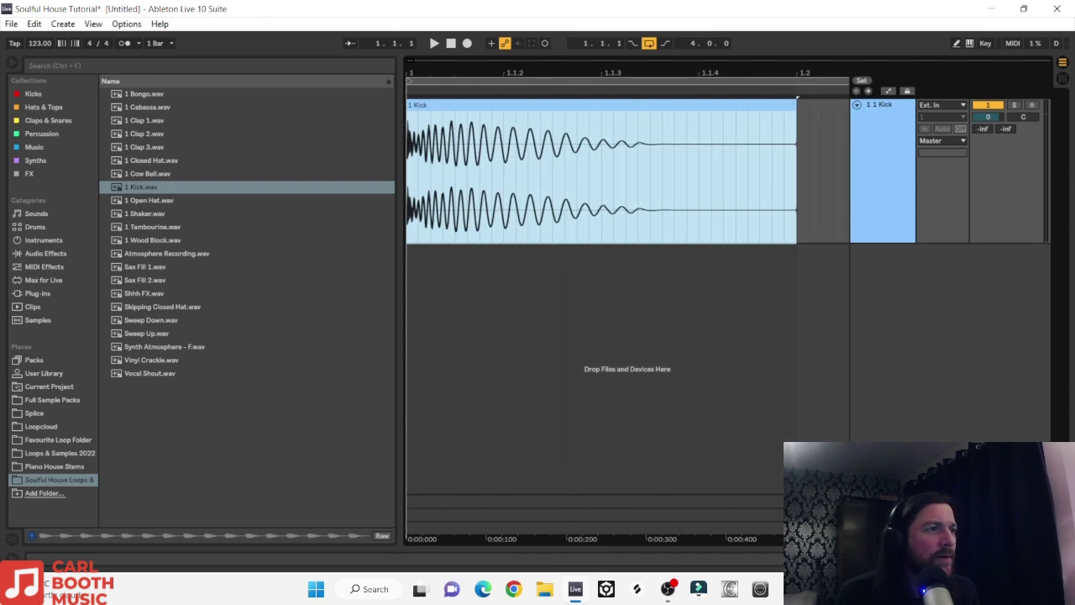
pyautogui.moveTo(737, 129); pyautogui.dragTo(576, 155)
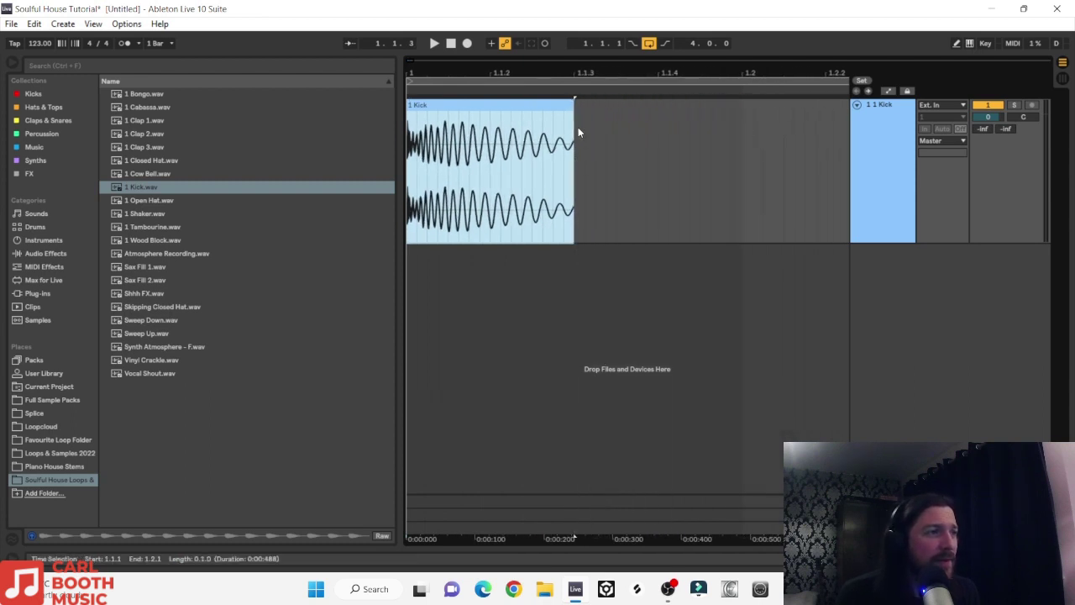
pyautogui.moveTo(572, 103); pyautogui.dragTo(563, 107)
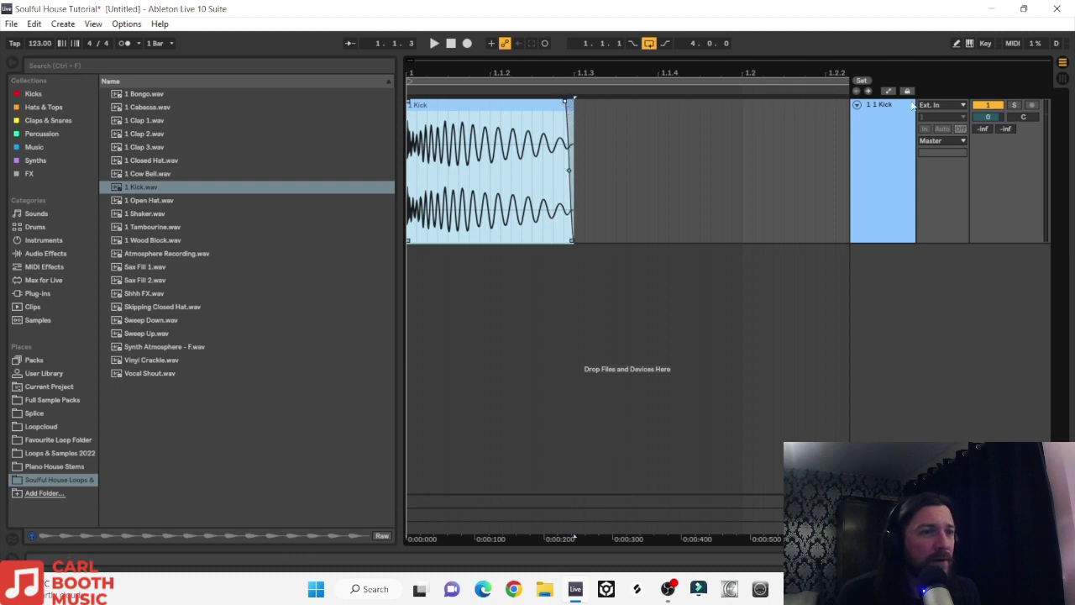
# Step: Set the kick track's volume to -8.0 dB
pyautogui.click(984, 118)
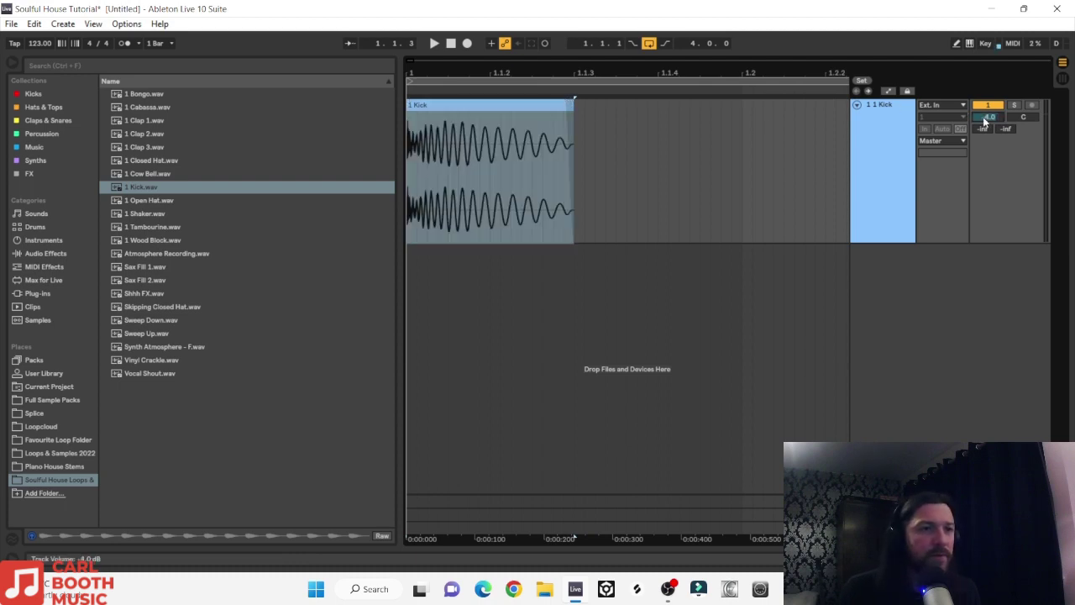
pyautogui.press('-')
pyautogui.press('-')
pyautogui.press('-')
# Step: Duplicate the kick on every beat to fill four bars, and undo the extra copy at bar 5
pyautogui.hotkey('ctrl', 'd')
pyautogui.hotkey('ctrl', 'd')
pyautogui.hotkey('ctrl', 'd')
pyautogui.hotkey('ctrl', 'd')
pyautogui.hotkey('ctrl', 'd')
pyautogui.hotkey('ctrl', 'd')
pyautogui.hotkey('ctrl', 'd')
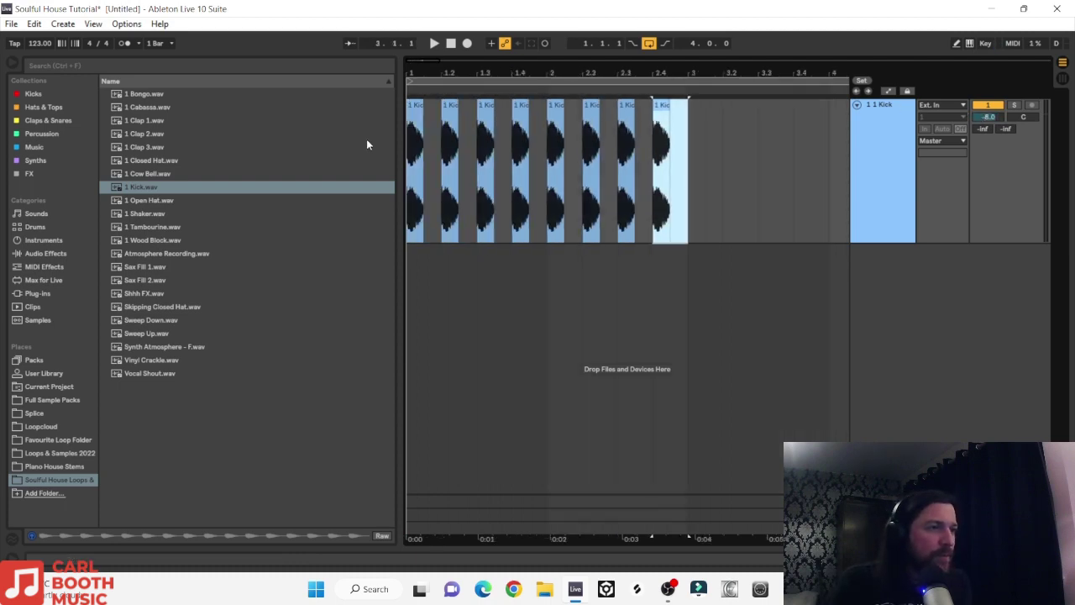
pyautogui.hotkey('ctrl', 'd')
pyautogui.hotkey('ctrl', 'd')
pyautogui.hotkey('ctrl', 'd')
pyautogui.hotkey('ctrl', 'd')
pyautogui.hotkey('ctrl', 'd')
pyautogui.hotkey('ctrl', 'd')
pyautogui.hotkey('ctrl', 'd')
pyautogui.hotkey('ctrl', 'd')
pyautogui.hotkey('ctrl', 'd')
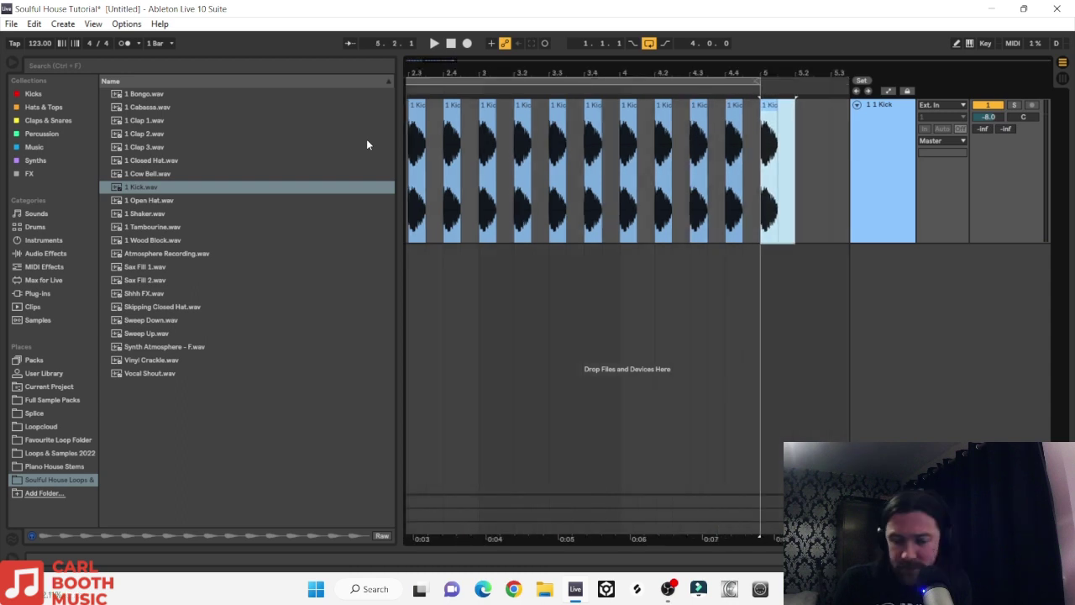
pyautogui.hotkey('ctrl', 'z')
# Step: Select all the kick clips across the four bars and consolidate them into one clip
pyautogui.click(762, 170)
pyautogui.press('-')
pyautogui.moveTo(764, 176); pyautogui.dragTo(383, 147)
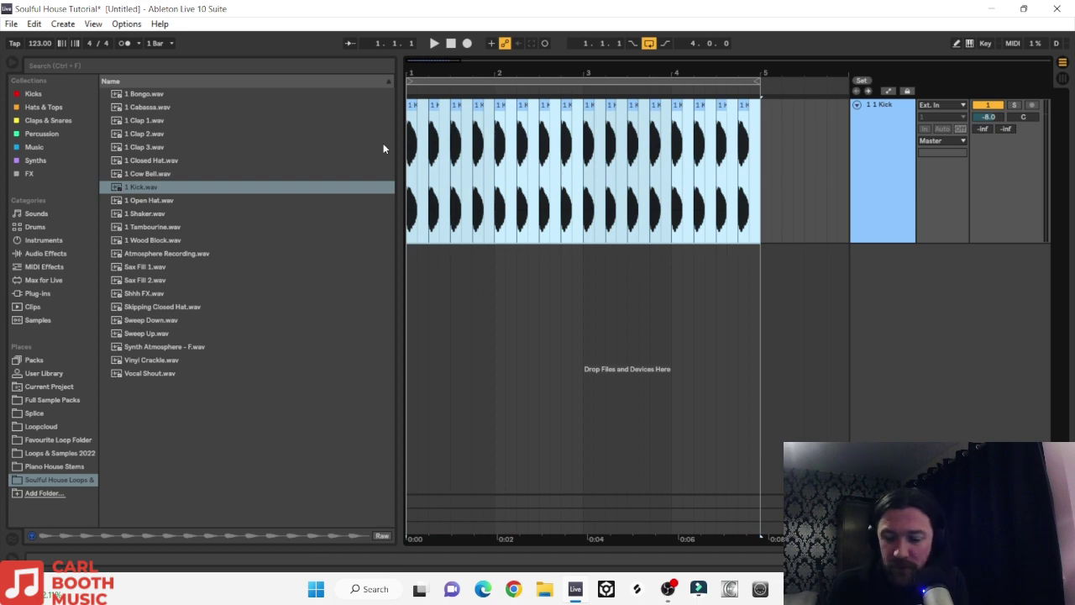
pyautogui.hotkey('ctrl', 'j')
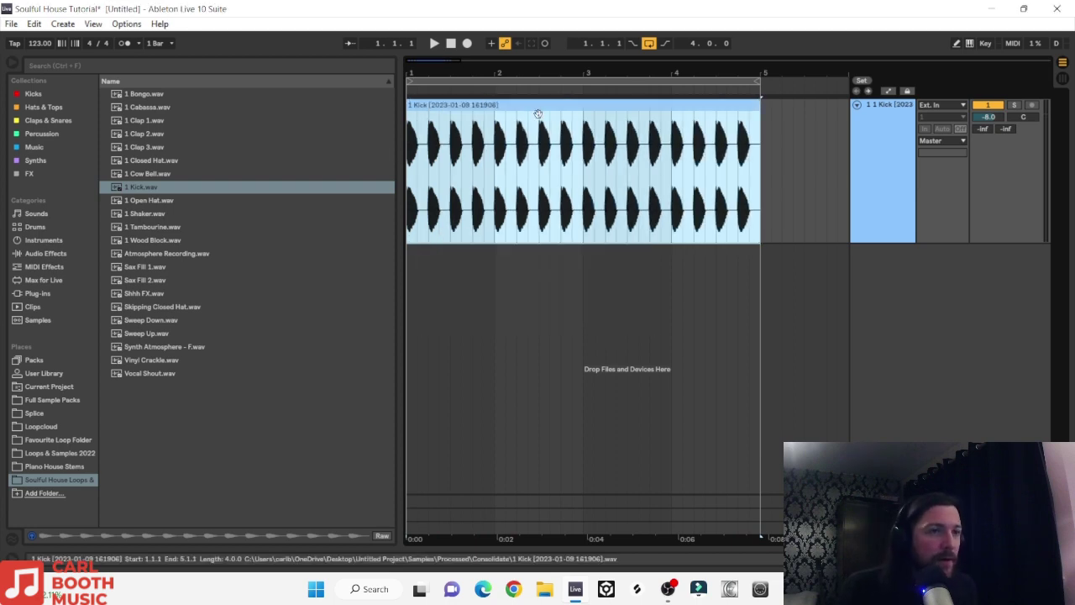
# Step: Play back the consolidated four-bar kick loop to check how it sounds
pyautogui.moveTo(436, 77); pyautogui.dragTo(415, 71)
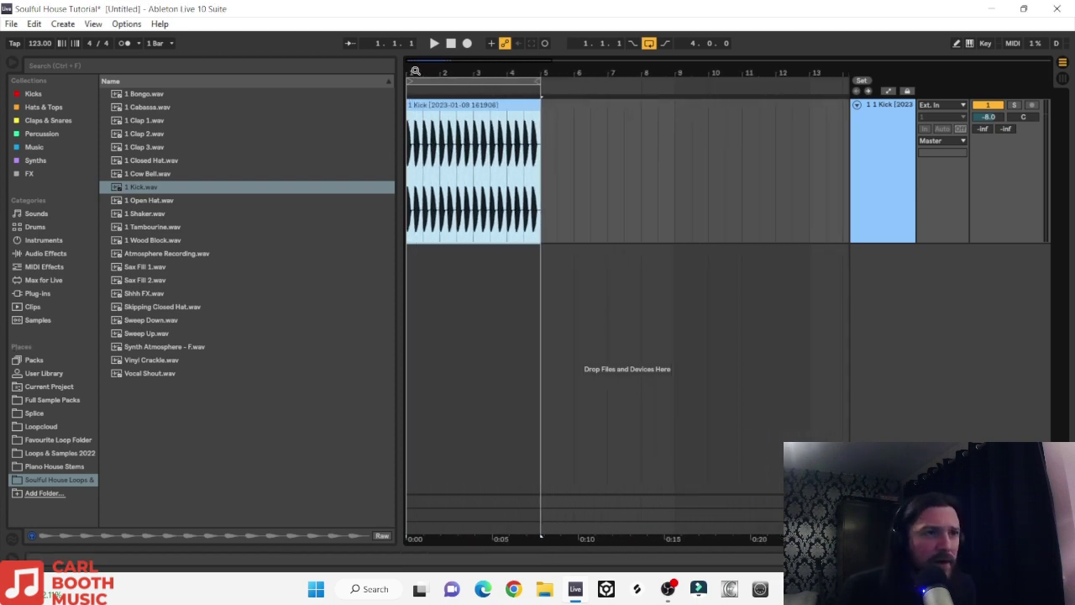
pyautogui.press('space')
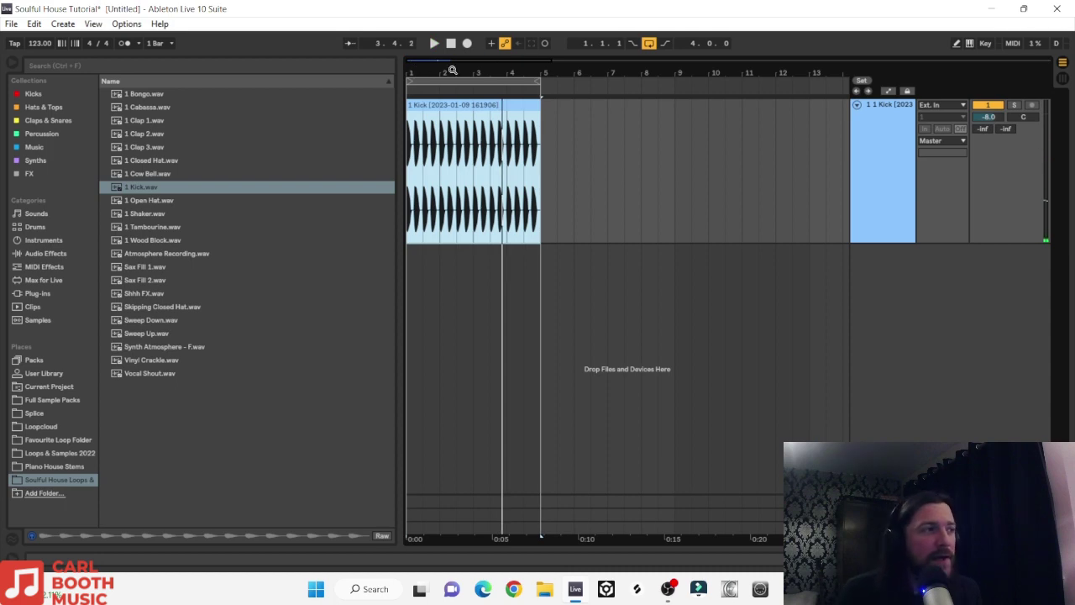
pyautogui.moveTo(452, 70); pyautogui.dragTo(452, 109)
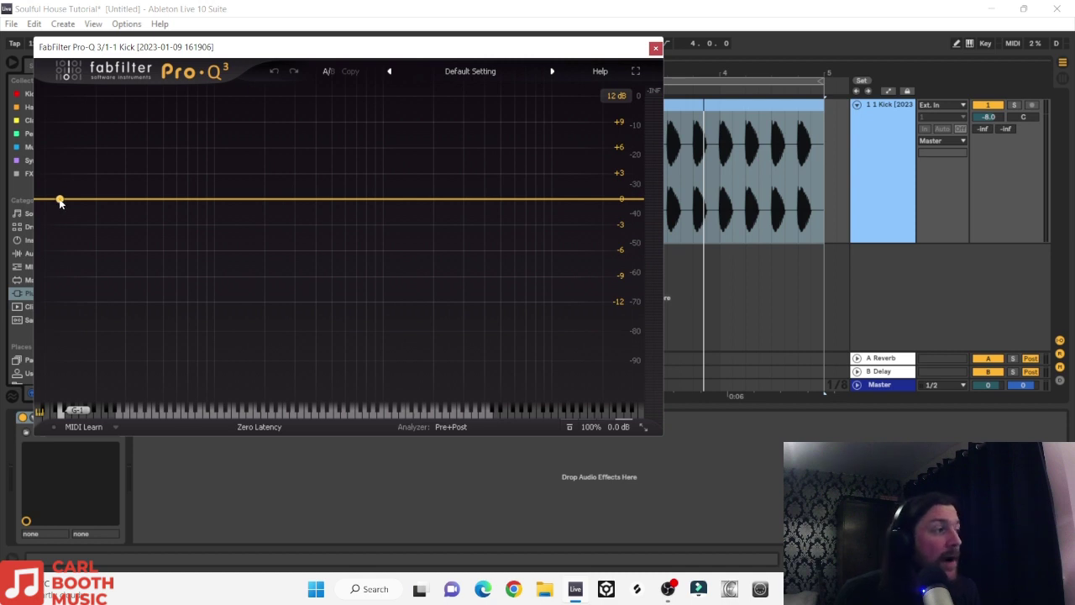
# Step: Add a low-cut band to the kick's EQ with a 24 dB/oct slope at 35 Hz
pyautogui.click(61, 201)
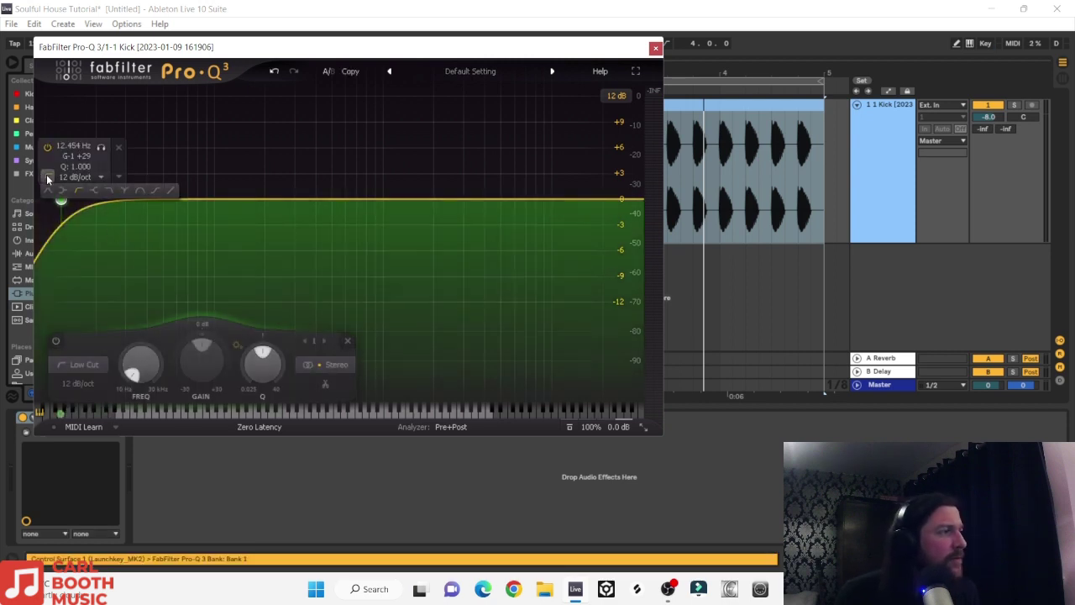
pyautogui.click(97, 179)
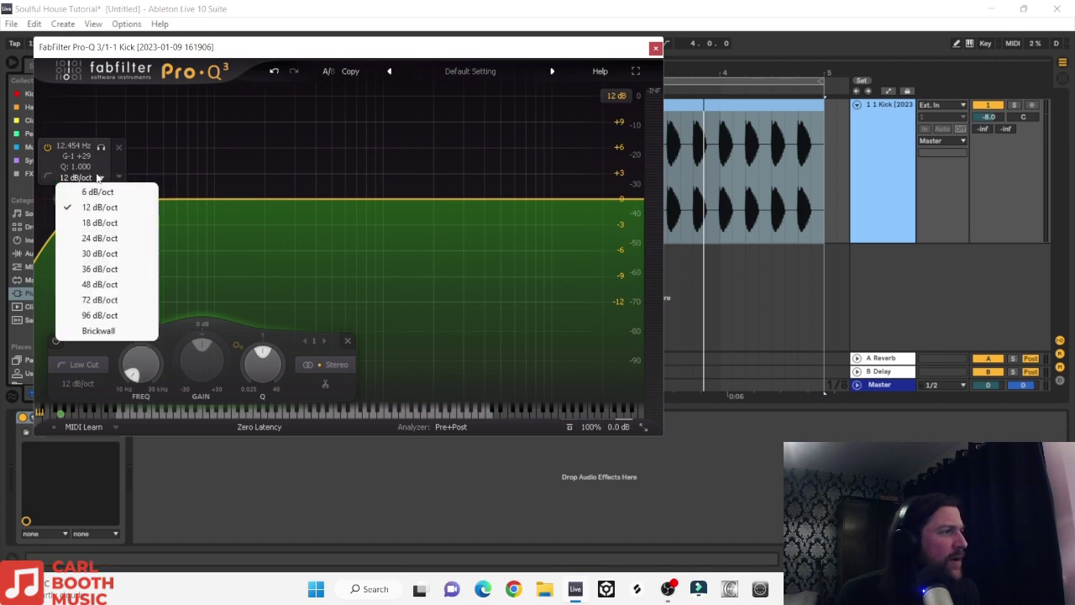
pyautogui.click(100, 239)
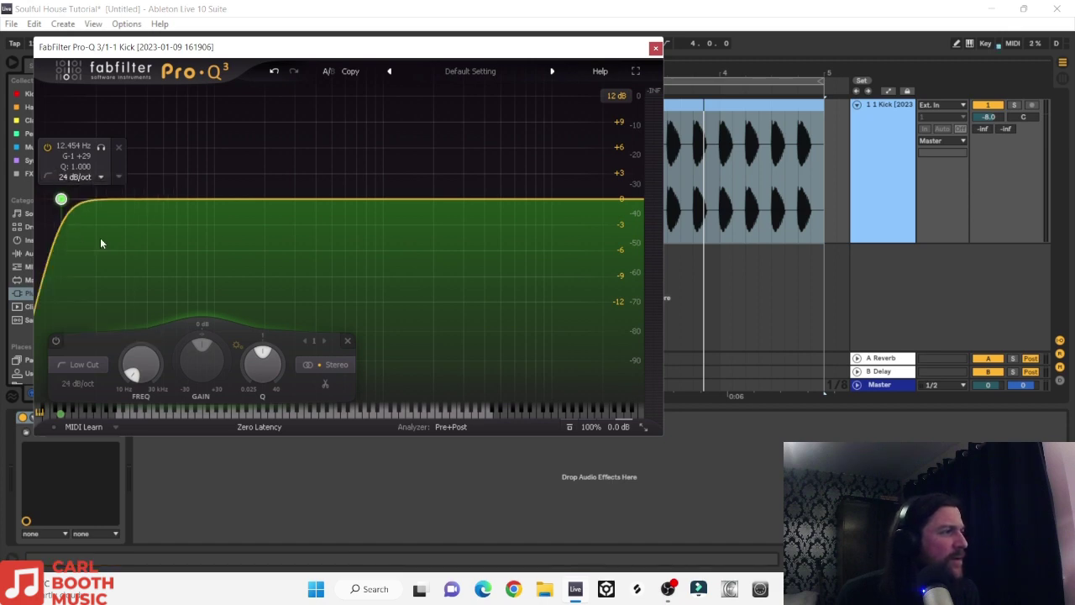
pyautogui.click(68, 149)
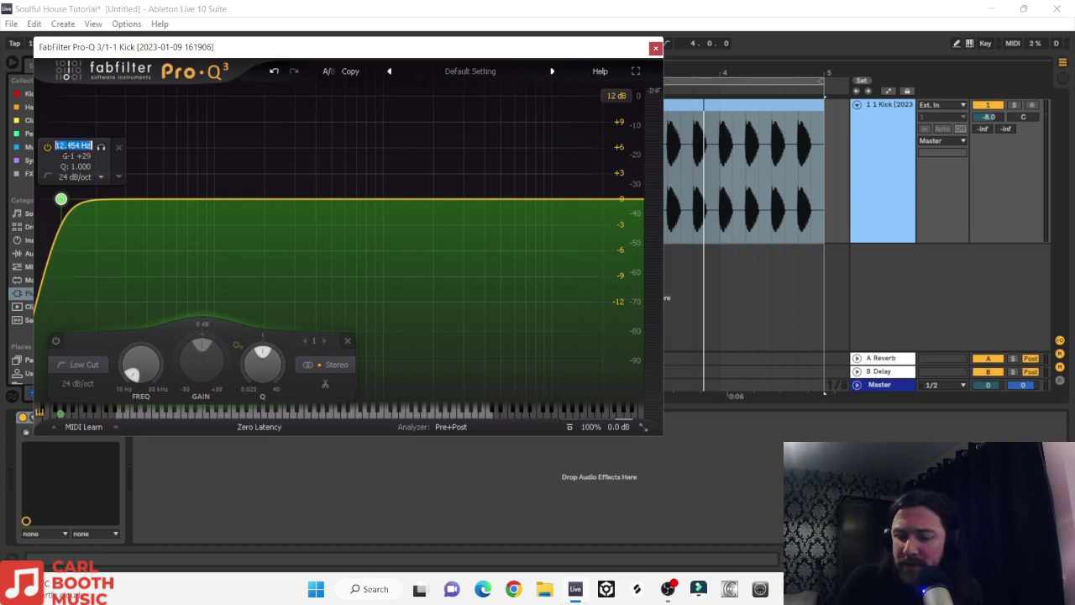
pyautogui.write('35')
pyautogui.press('Return')
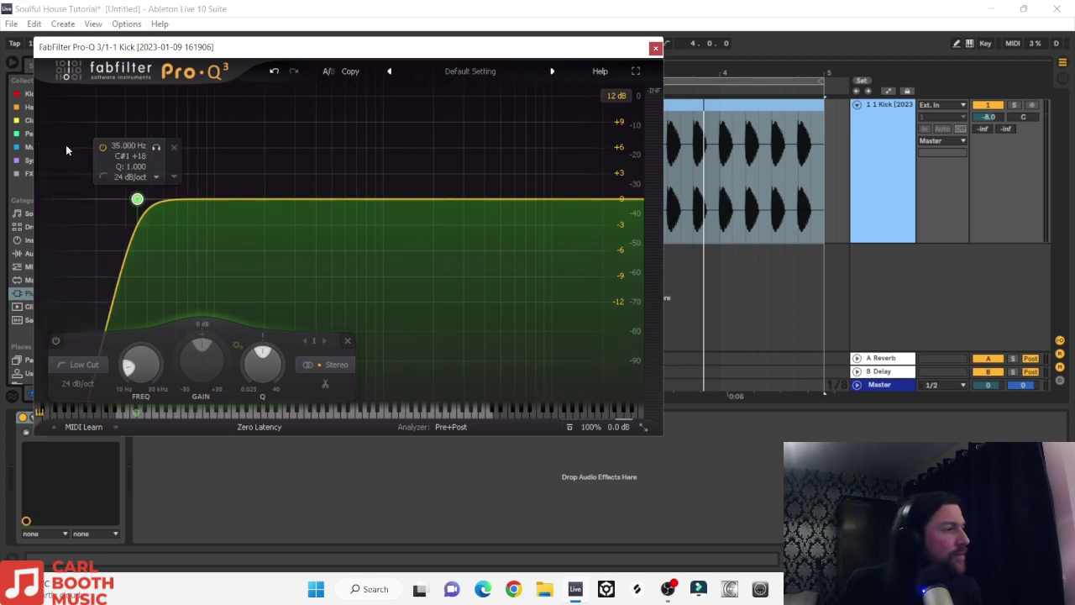
# Step: Play the kick loop and compare its sound with the EQ bypassed and enabled
pyautogui.press('space')
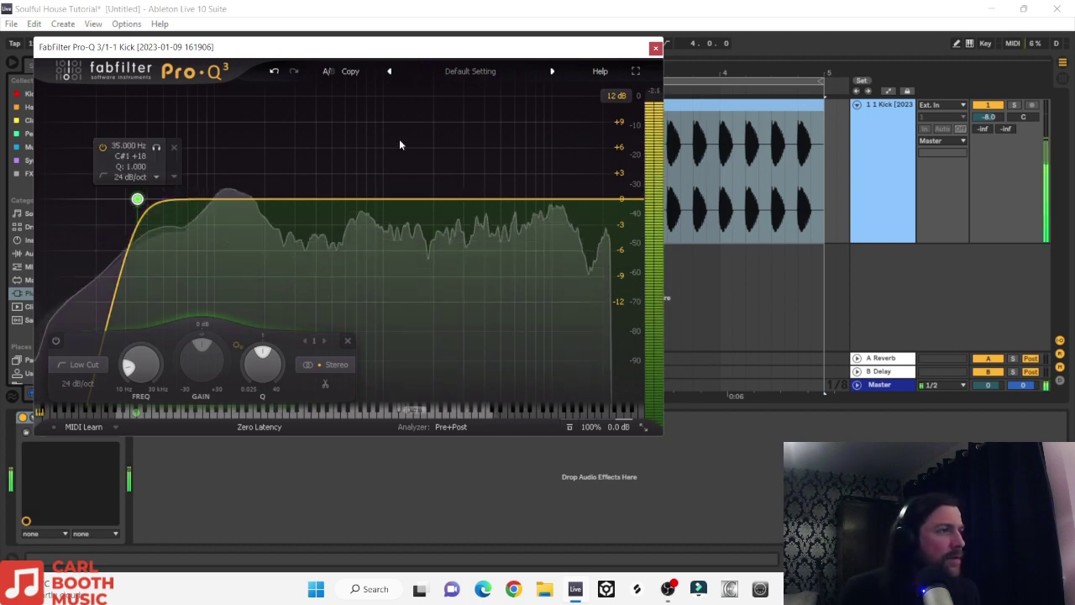
pyautogui.moveTo(340, 47); pyautogui.dragTo(474, 48)
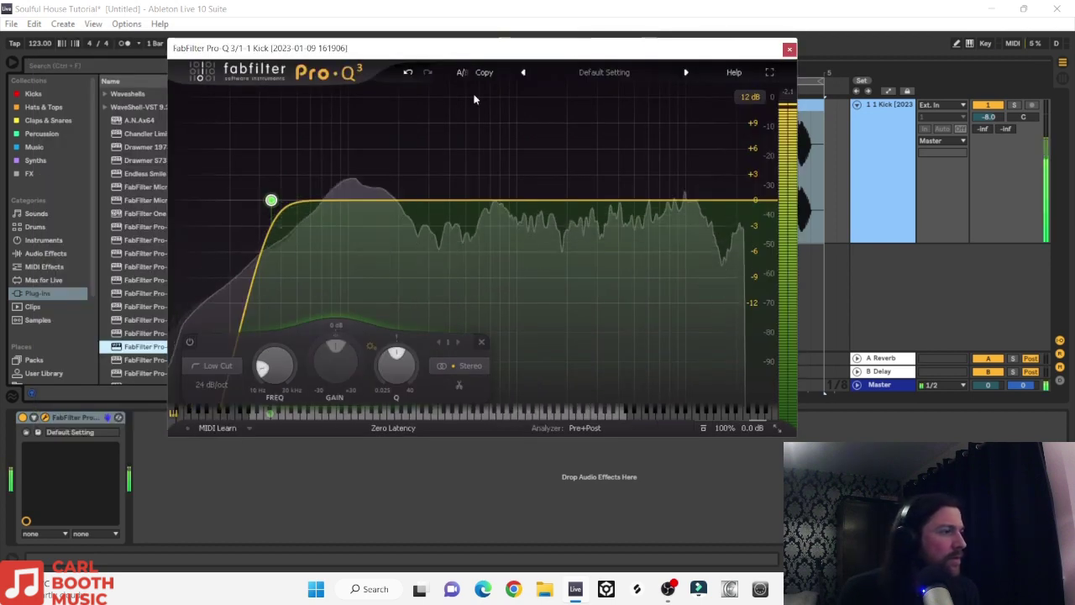
pyautogui.click(22, 418)
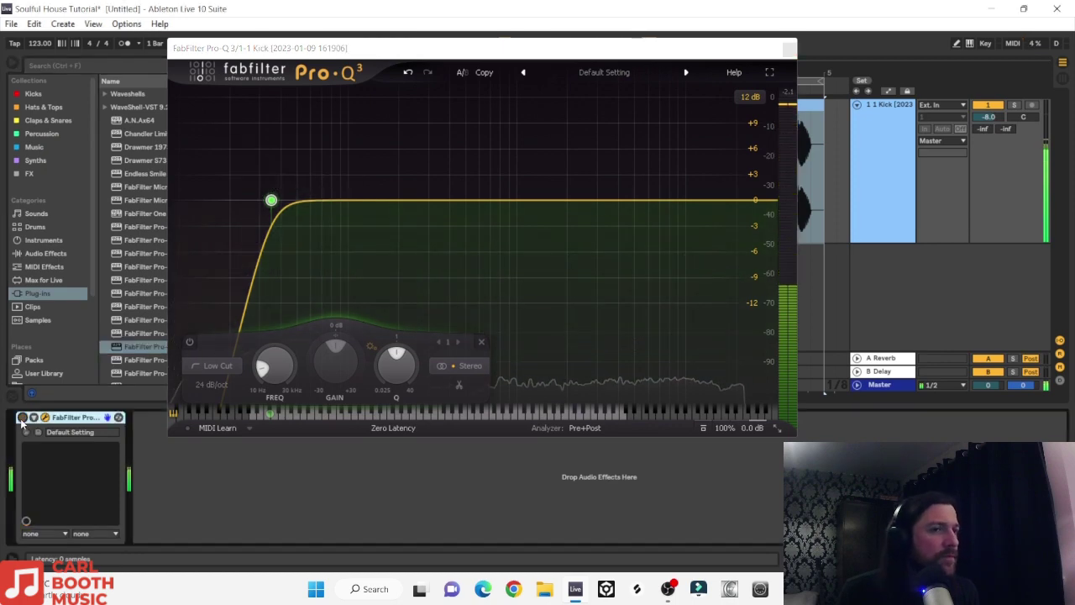
pyautogui.click(22, 417)
pyautogui.press('space')
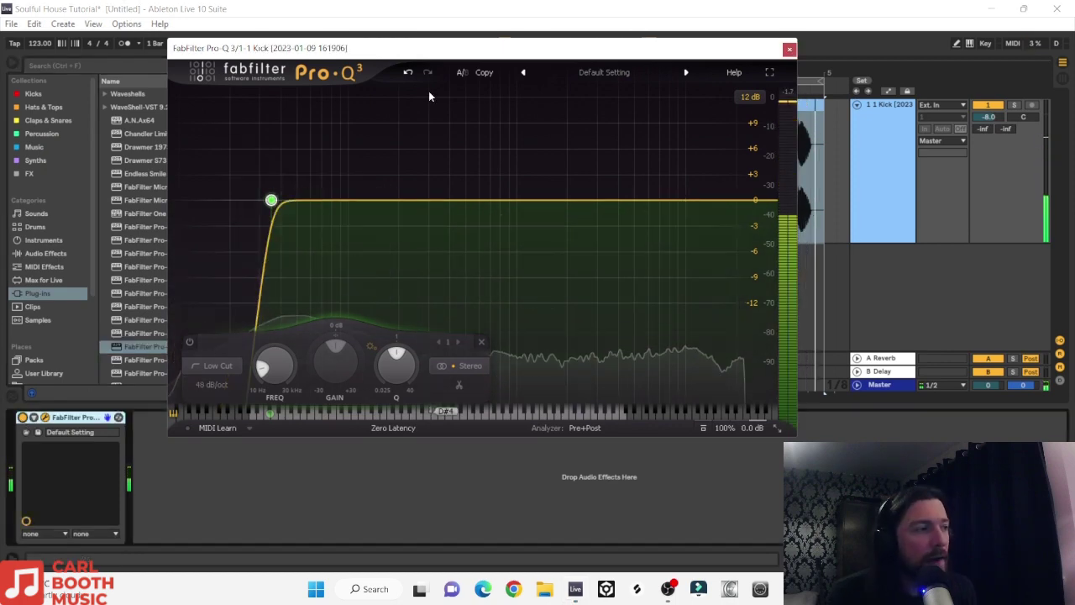
# Step: Add a bell band to the kick's EQ with its frequency at 150 Hz
pyautogui.click(372, 201)
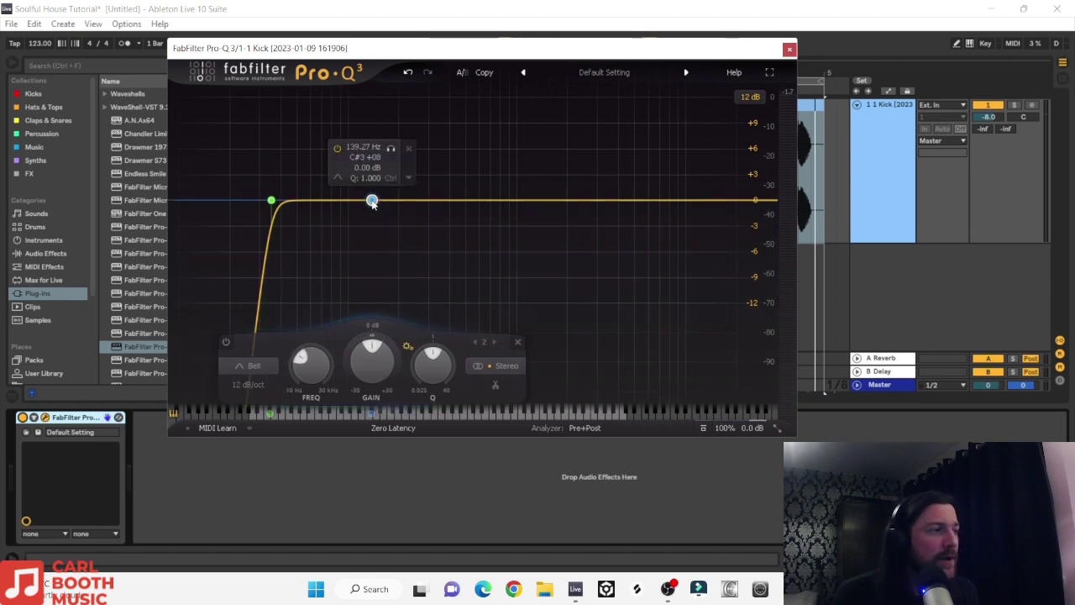
pyautogui.click(357, 149)
pyautogui.write('15')
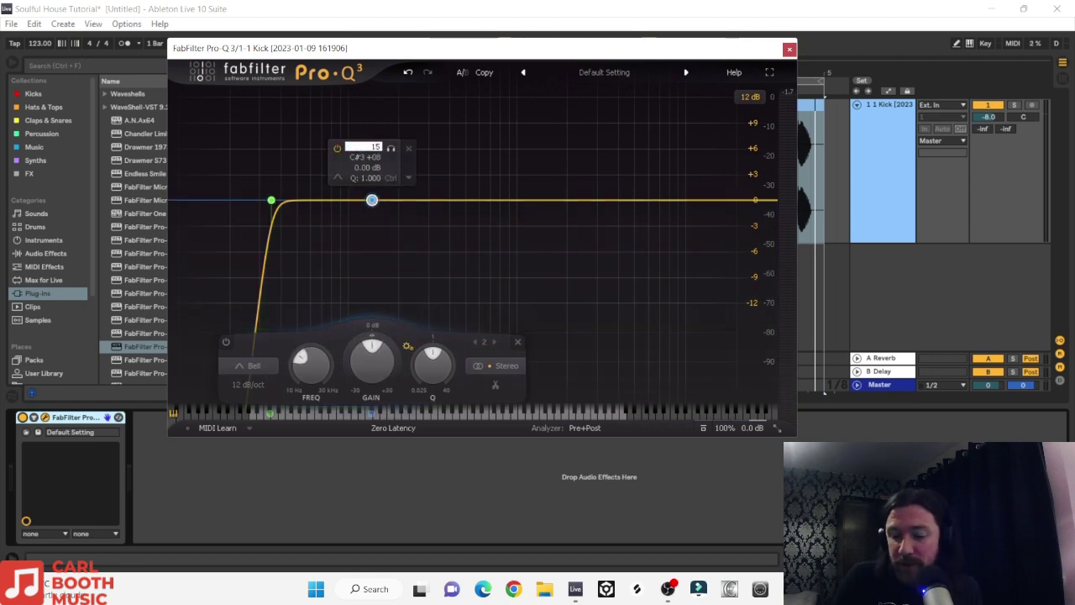
pyautogui.write('150')
pyautogui.press('Return')
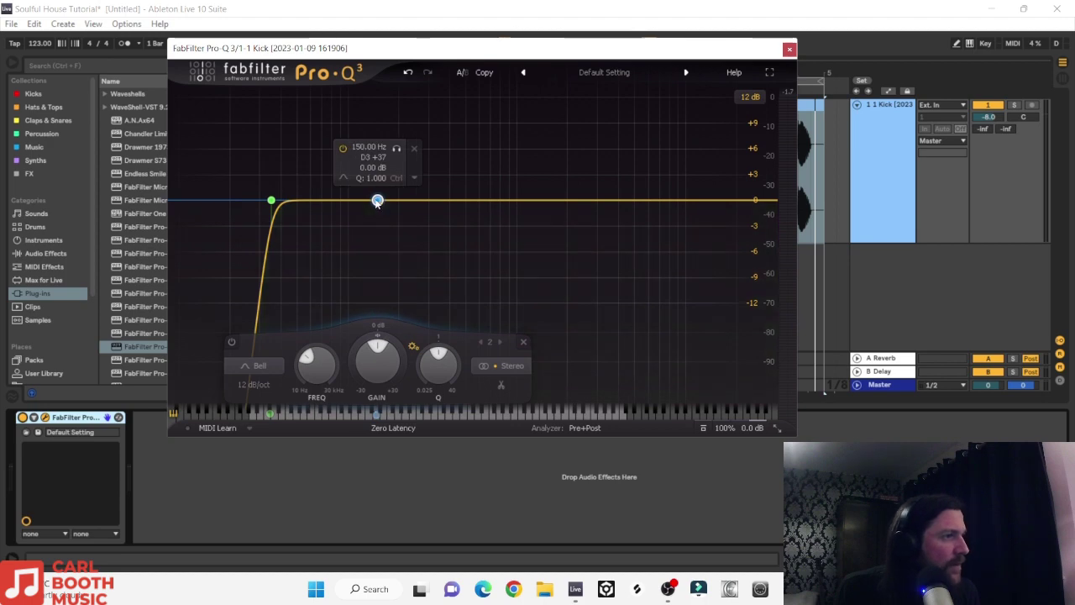
# Step: Pull the bell band down to about -1.4 dB and set its slope to 48 dB/oct
pyautogui.moveTo(377, 207); pyautogui.dragTo(377, 219)
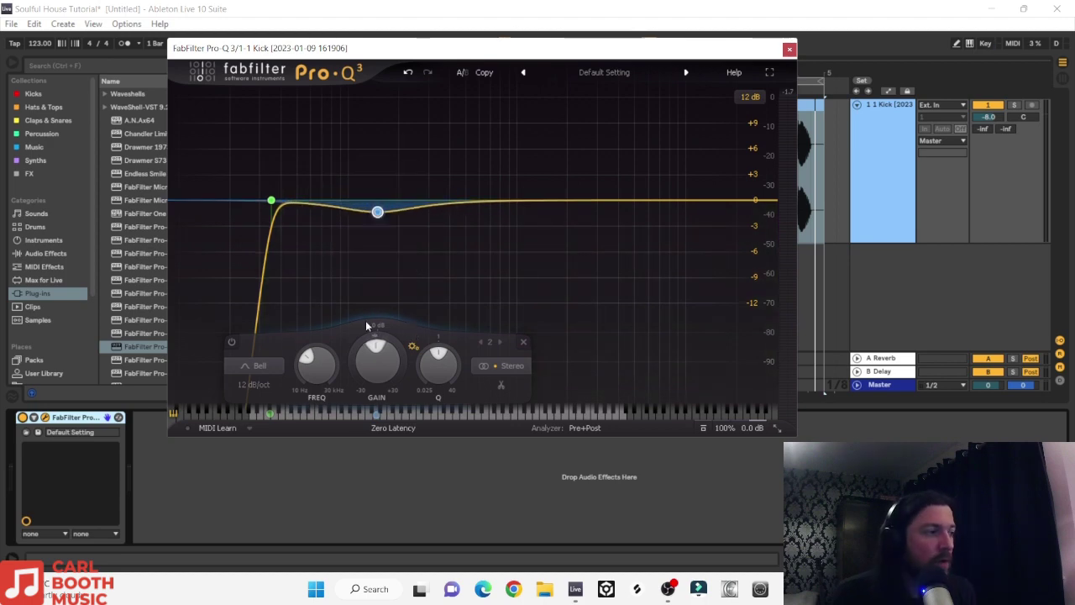
pyautogui.click(262, 384)
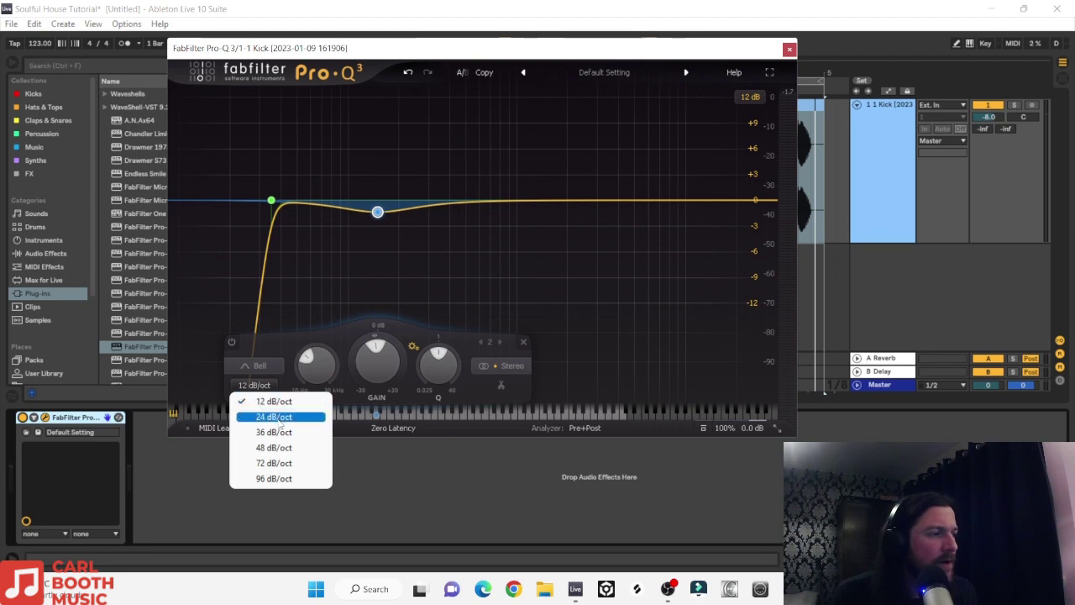
pyautogui.click(276, 445)
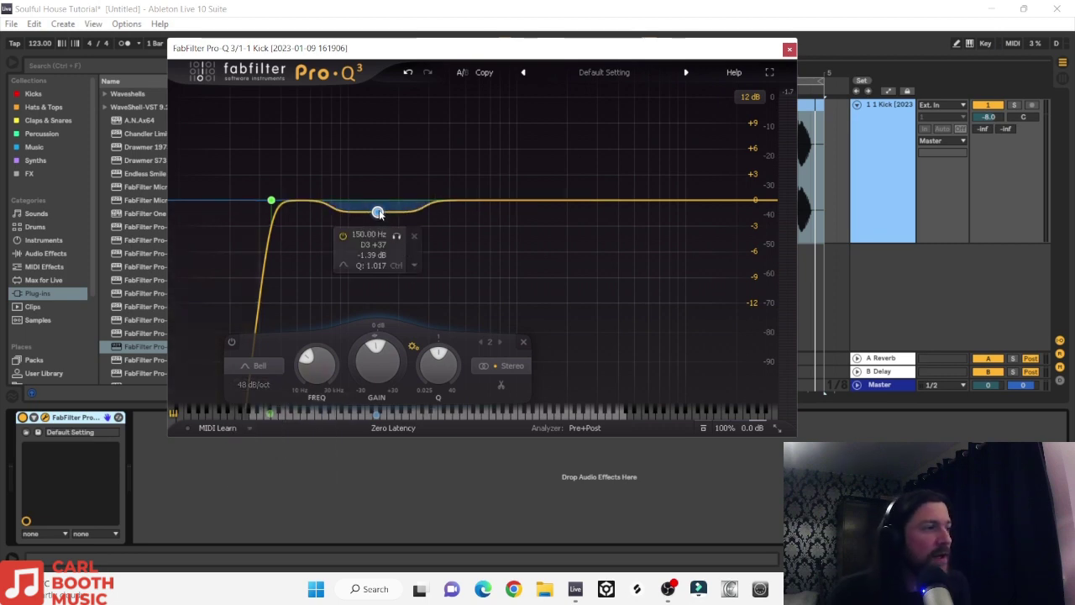
# Step: Narrow the bell band to a Q of about 2.55 and set its gain to -3 dB
pyautogui.moveTo(379, 217); pyautogui.dragTo(374, 232)
pyautogui.scroll(4, 374, 231)
pyautogui.doubleClick(367, 270)
pyautogui.press('BackSpace')
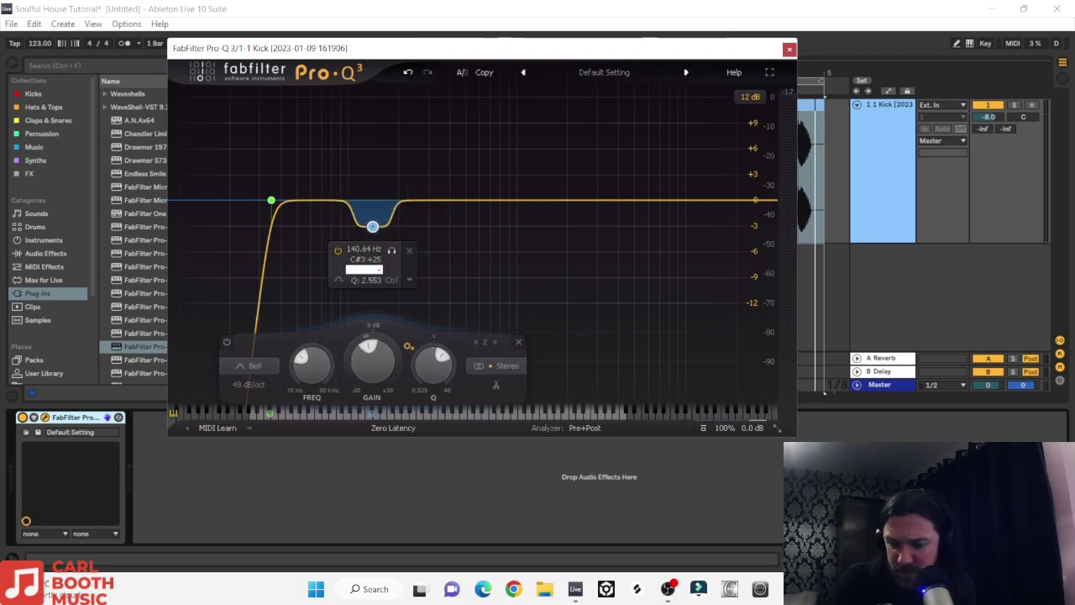
pyautogui.write('-3')
pyautogui.press('Return')
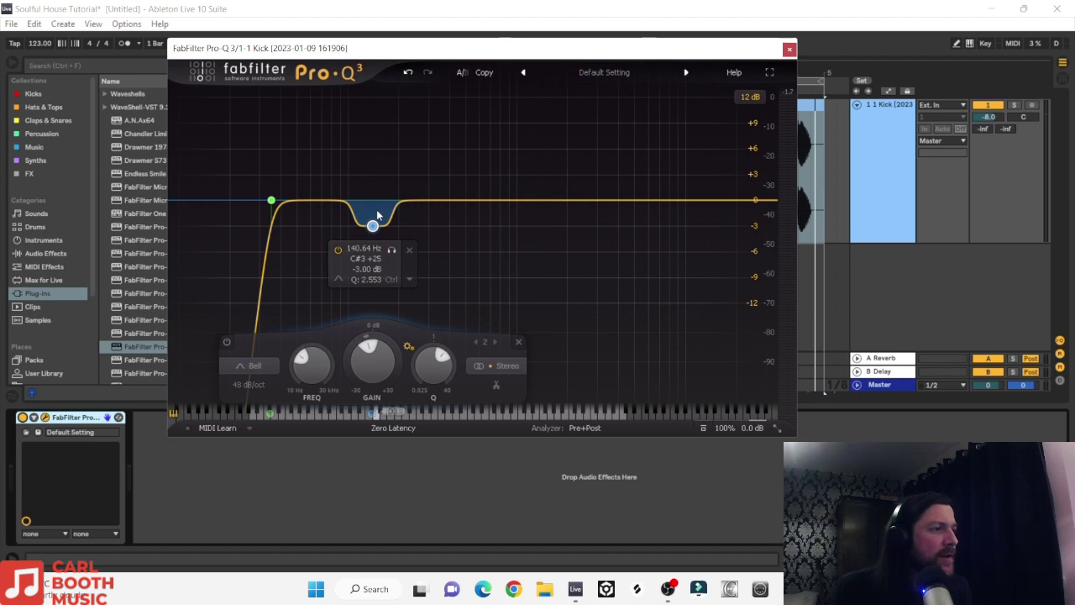
# Step: Reset the bell band's frequency to 150 Hz
pyautogui.doubleClick(360, 247)
pyautogui.press('BackSpace')
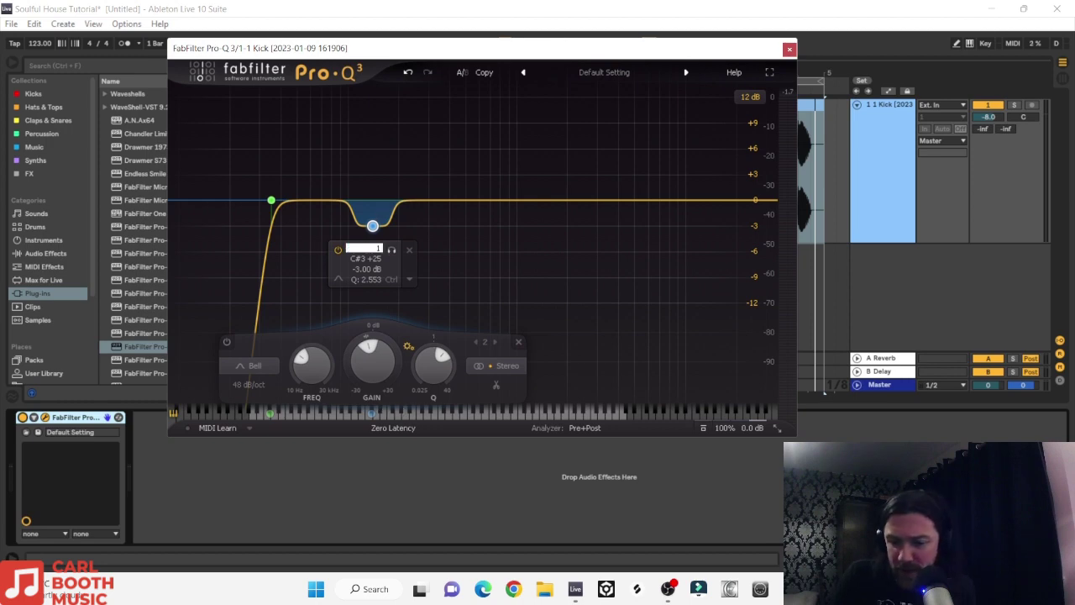
pyautogui.write('150')
pyautogui.press('Return')
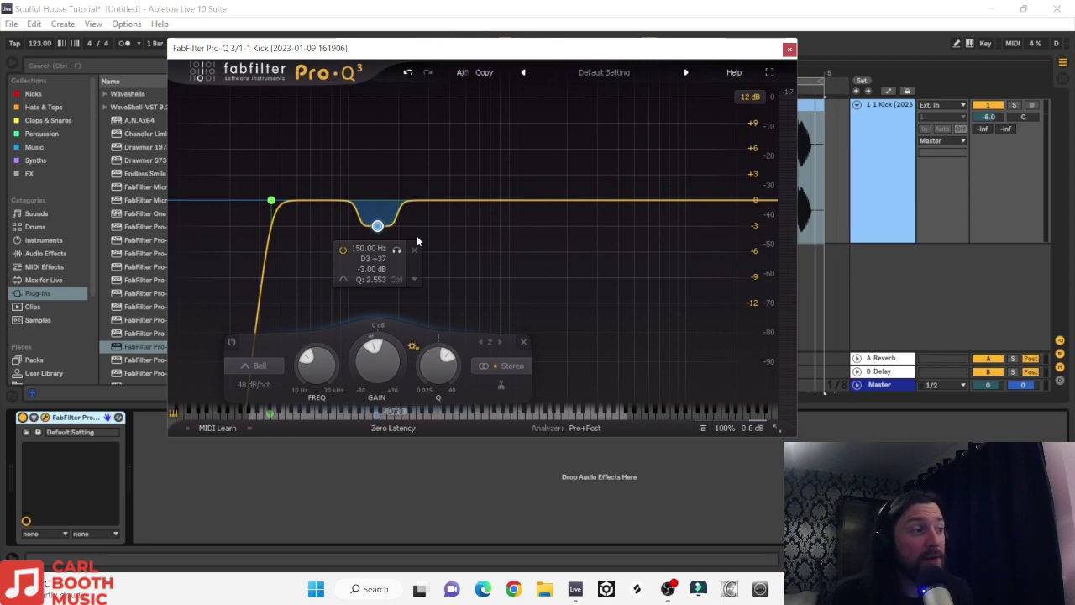
# Step: Play the kick loop, compare it with the Pro-Q 3 EQ bypassed and active, and close the EQ window
pyautogui.press('space')
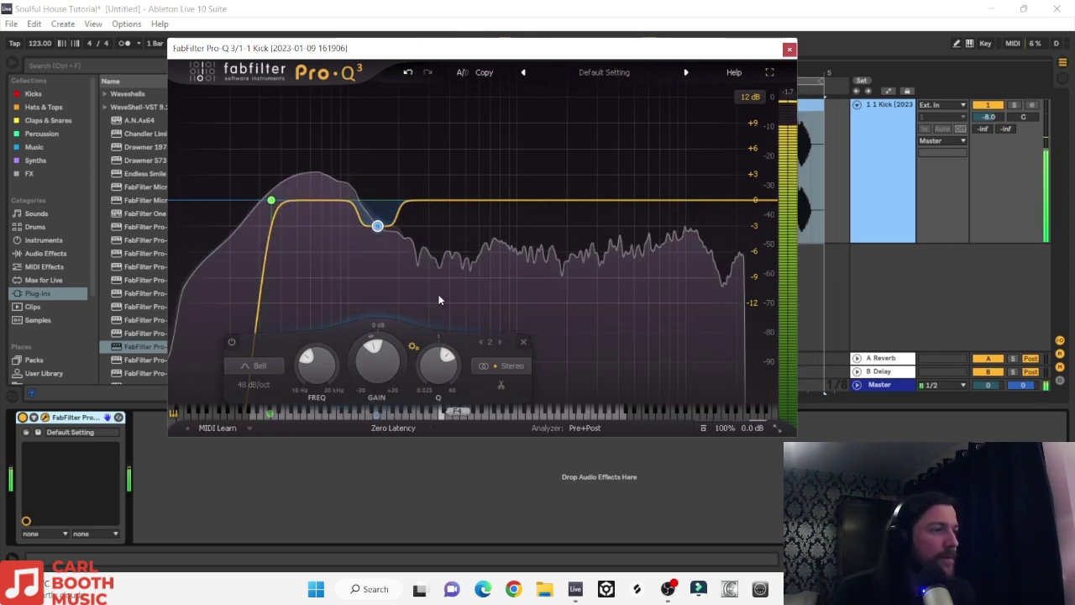
pyautogui.click(23, 418)
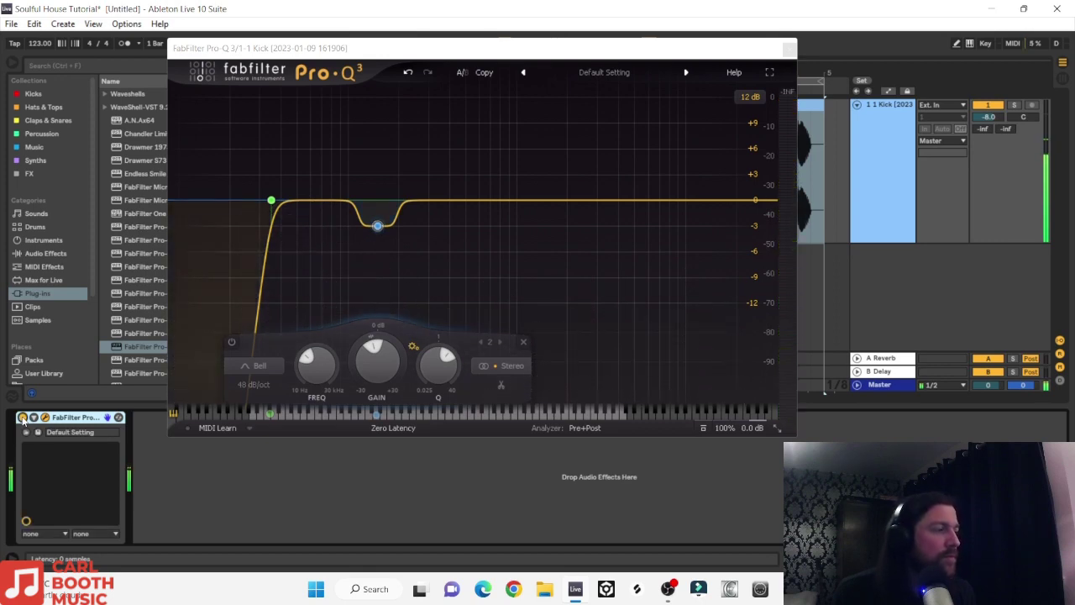
pyautogui.click(23, 418)
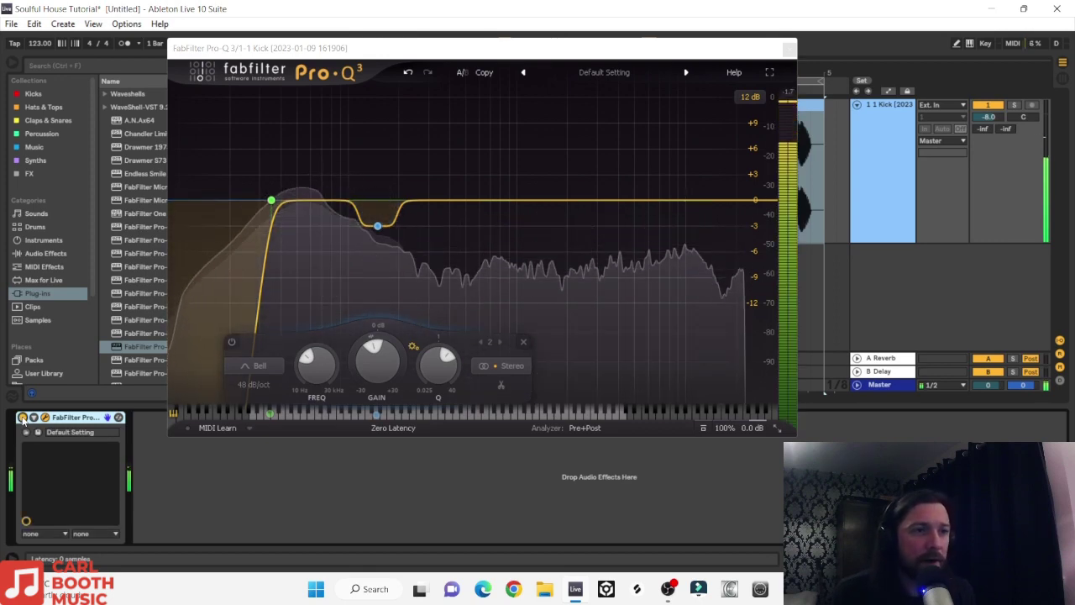
pyautogui.press('space')
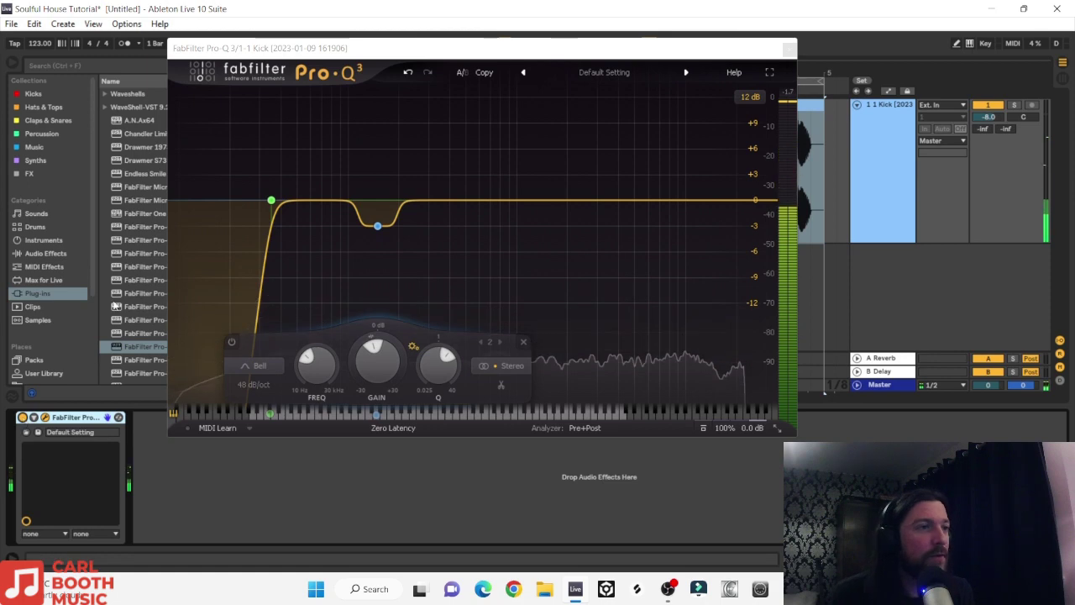
pyautogui.click(789, 51)
# Step: Color both the kick track and its clip red
pyautogui.rightClick(876, 137)
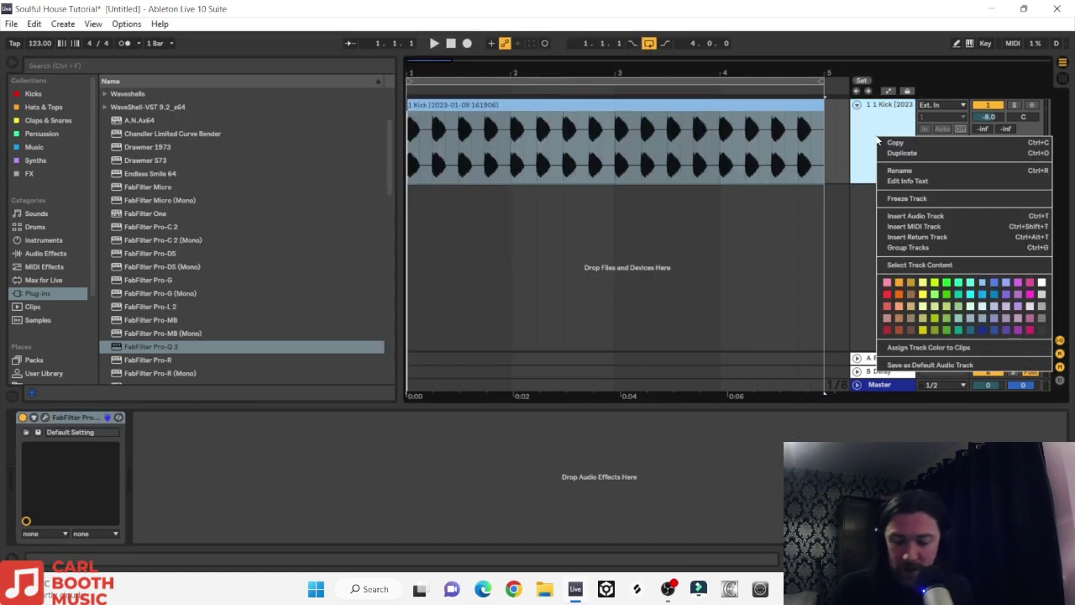
pyautogui.click(887, 295)
pyautogui.rightClick(586, 112)
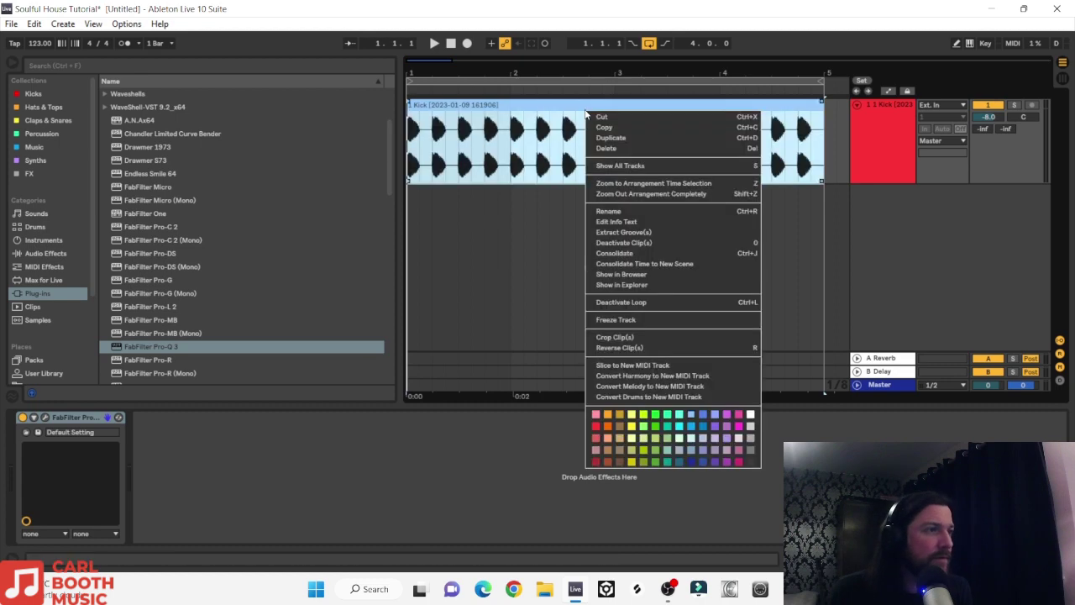
pyautogui.click(595, 426)
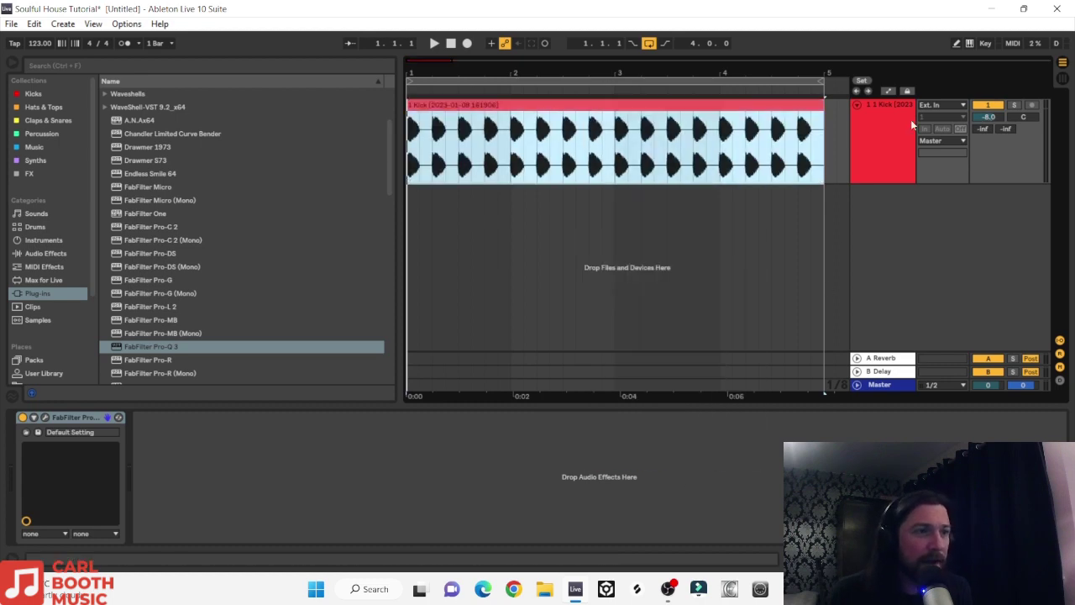
pyautogui.click(856, 106)
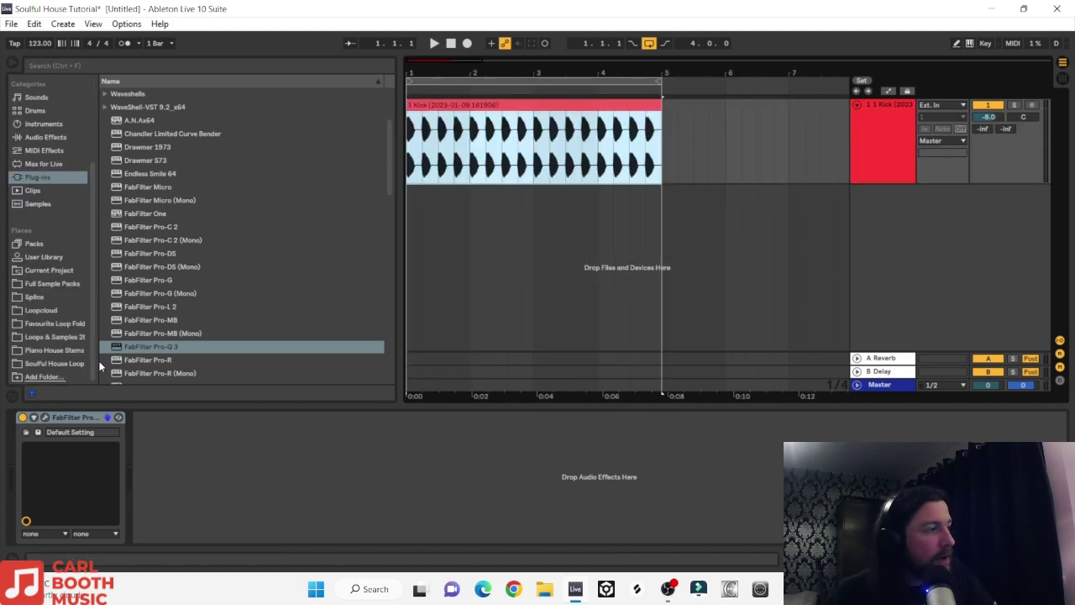
# Step: Add 1 Bongo.wav from the Soulful House Loops & Samples folder to a new track below the kick, starting at bar 1
pyautogui.click(50, 362)
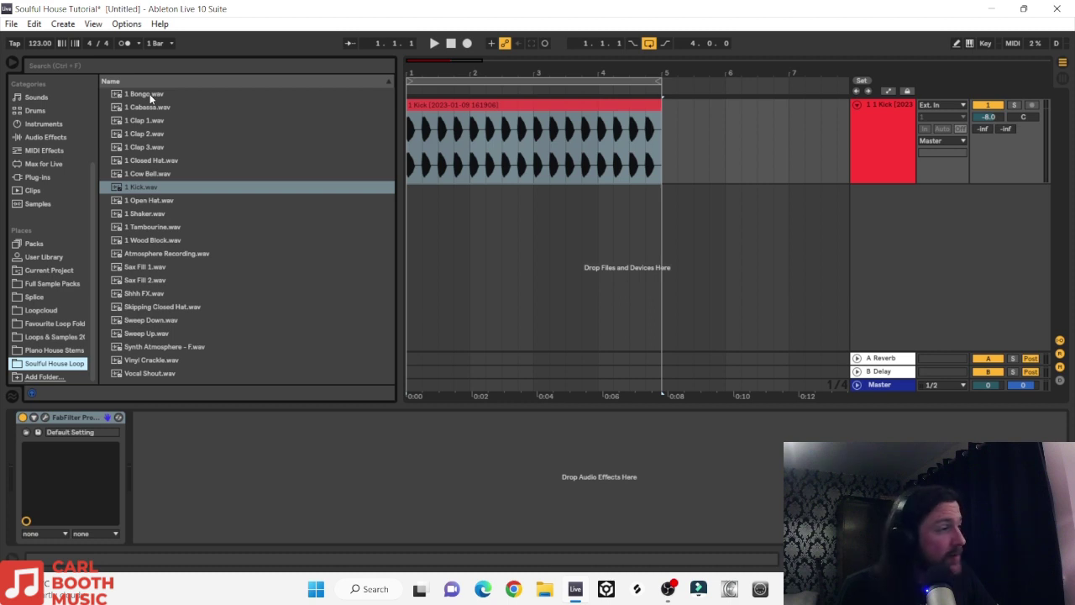
pyautogui.click(150, 94)
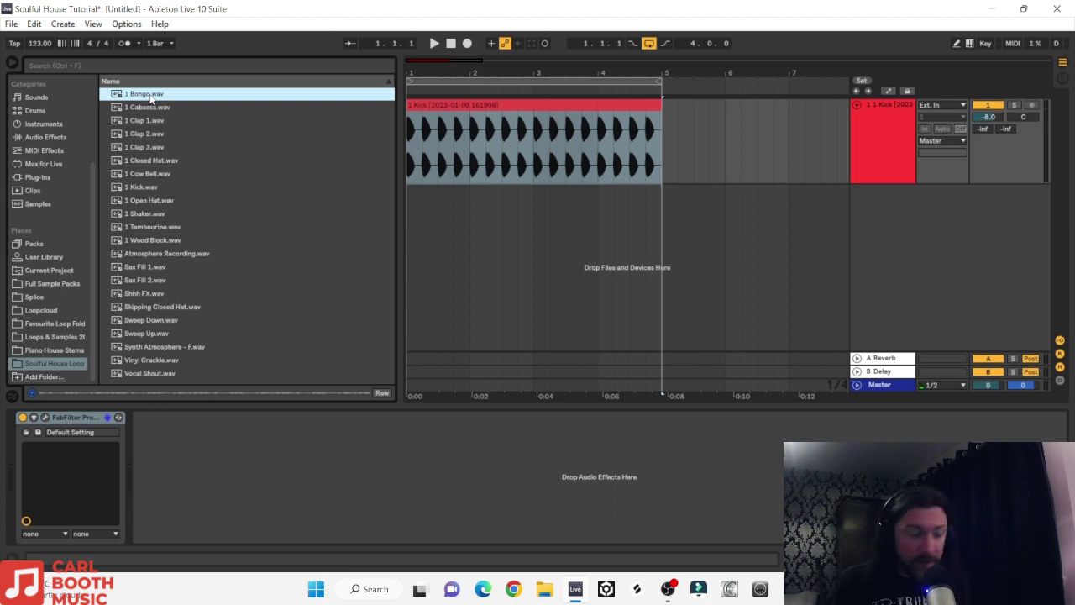
pyautogui.moveTo(130, 97); pyautogui.dragTo(406, 222)
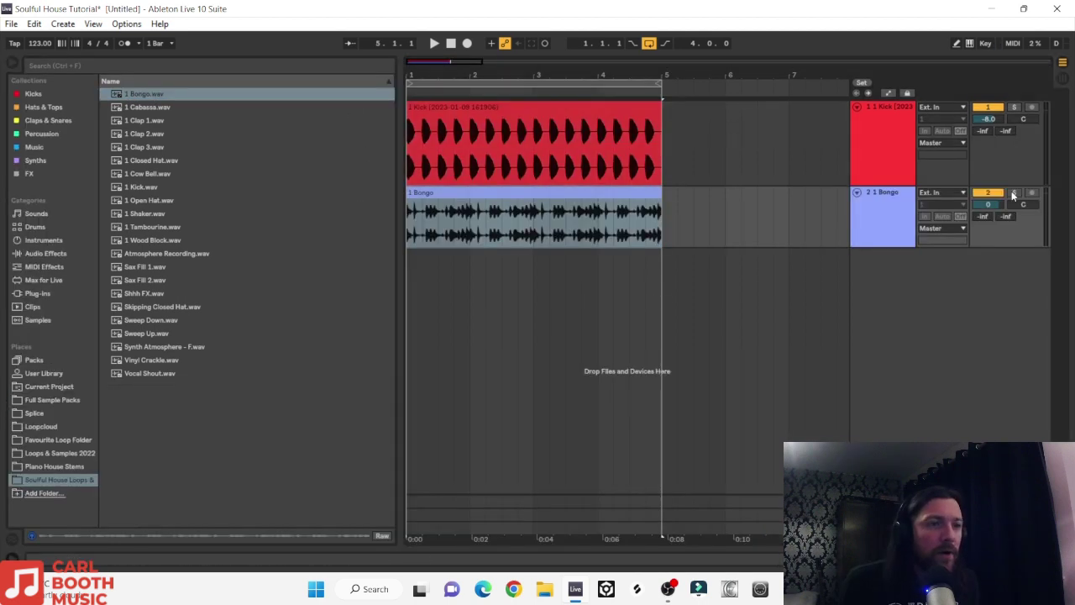
# Step: Solo the bongo track and lower its volume to -9.8 dB while listening to the loop
pyautogui.click(1014, 194)
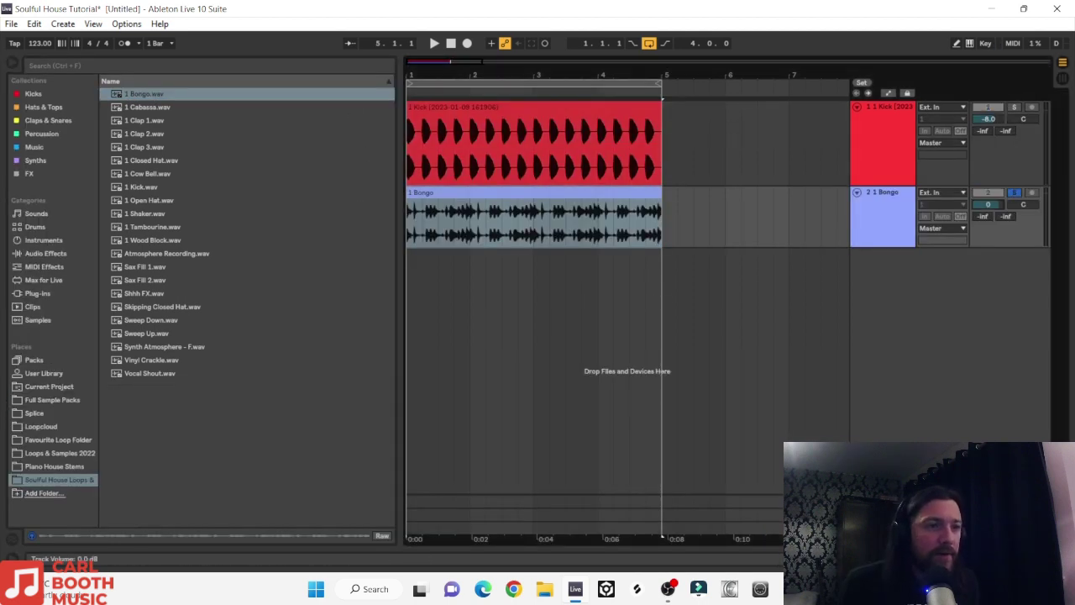
pyautogui.click(481, 187)
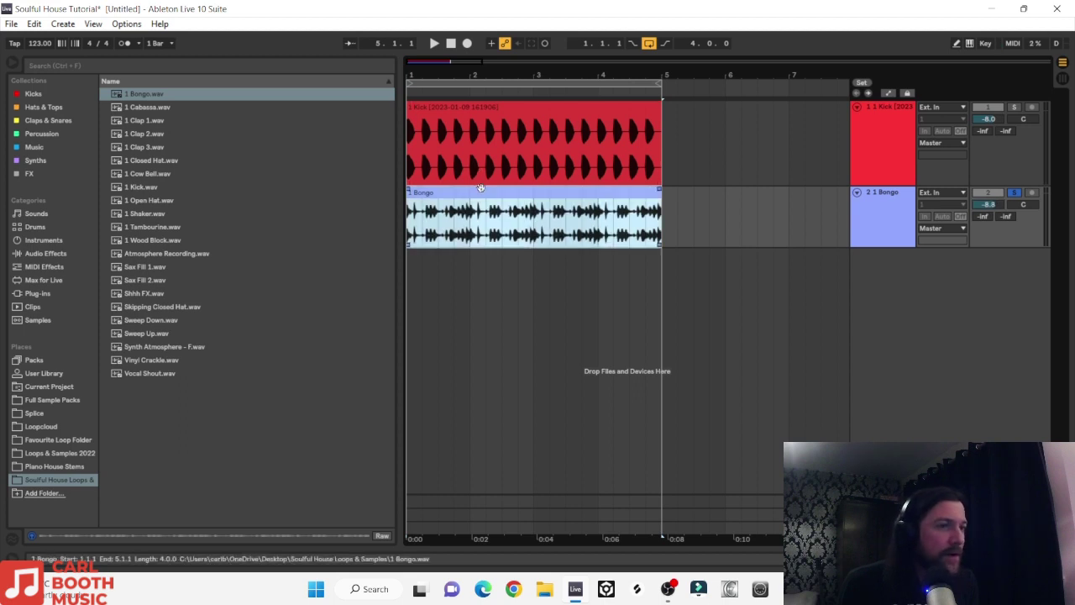
pyautogui.press('space')
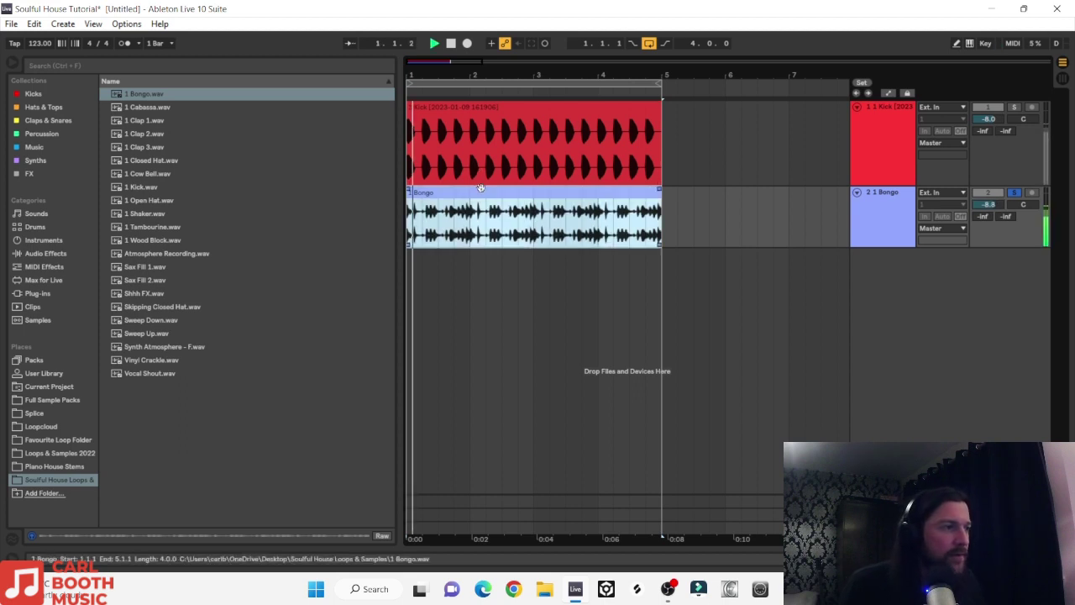
pyautogui.click(987, 206)
pyautogui.press('Down')
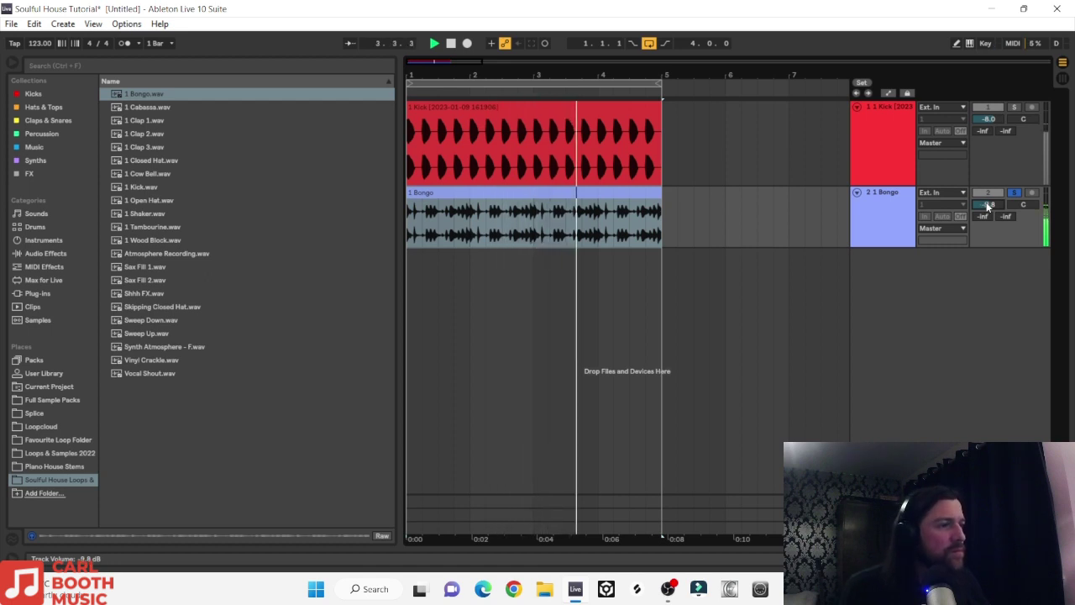
pyautogui.press('space')
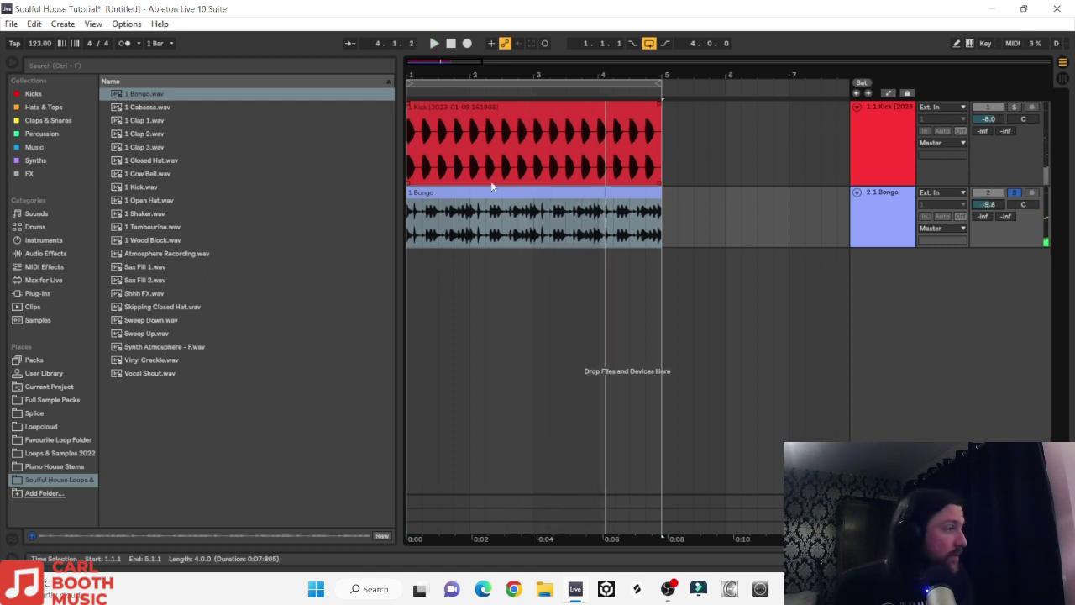
# Step: Add an EQ Eight to the bongo track and make its first band a low cut at 200 Hz
pyautogui.click(28, 254)
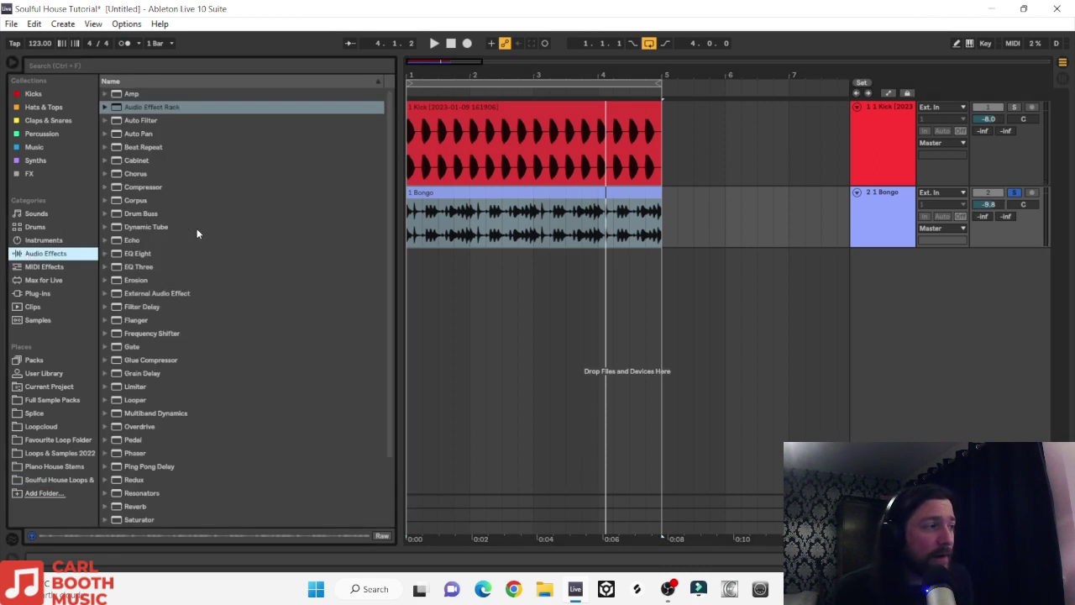
pyautogui.moveTo(198, 252); pyautogui.dragTo(487, 210)
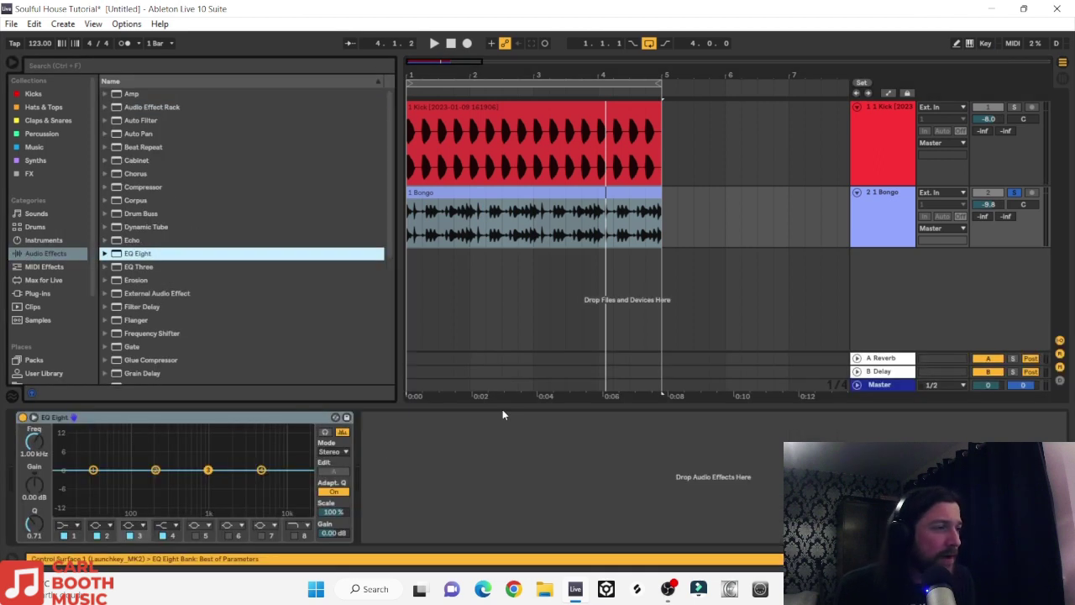
pyautogui.press('space')
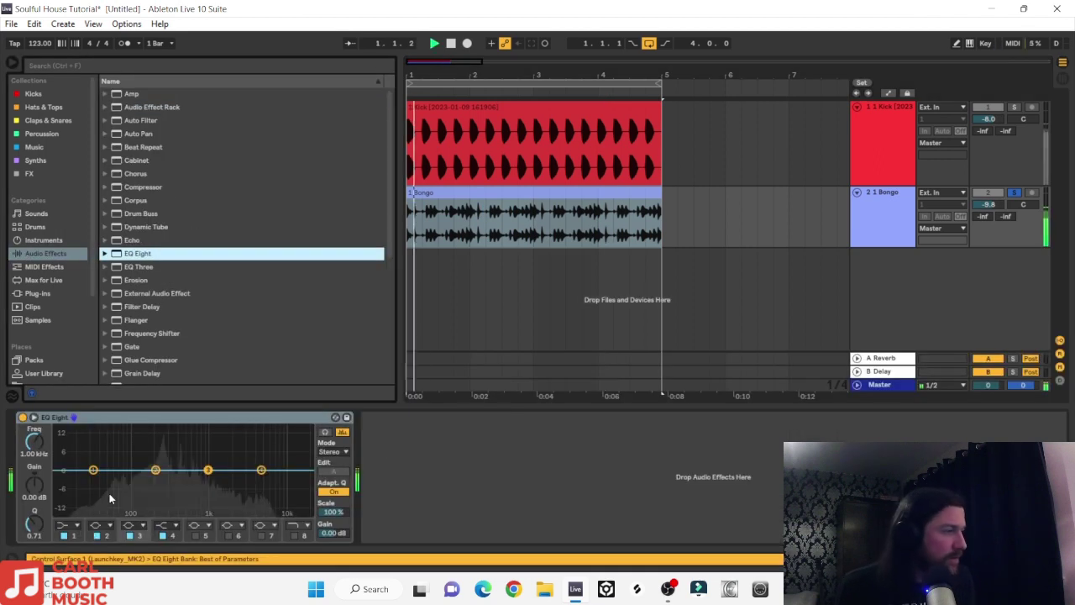
pyautogui.click(66, 525)
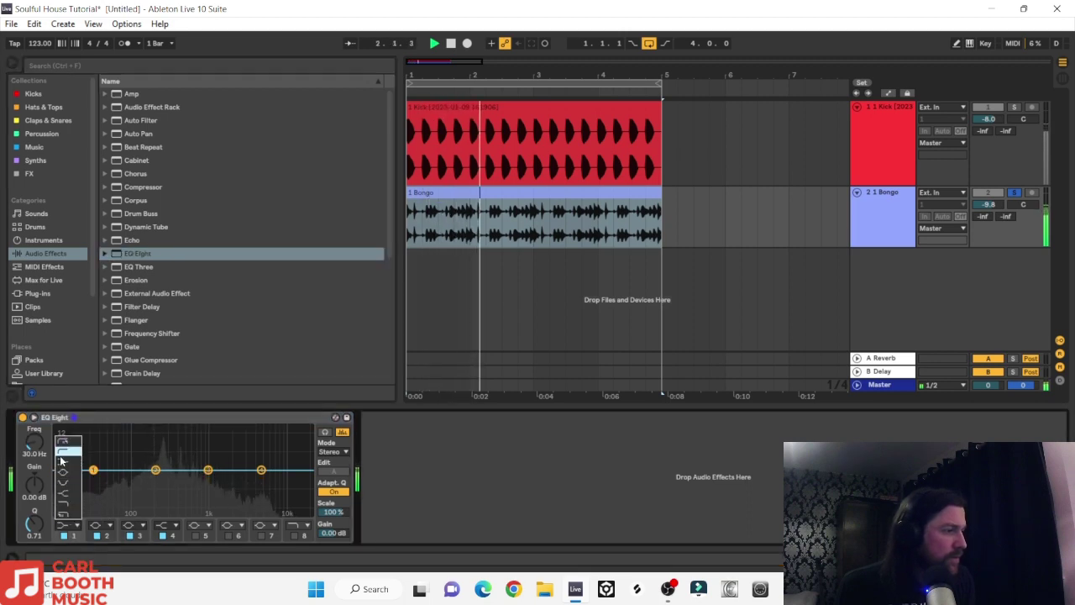
pyautogui.click(67, 506)
pyautogui.press('space')
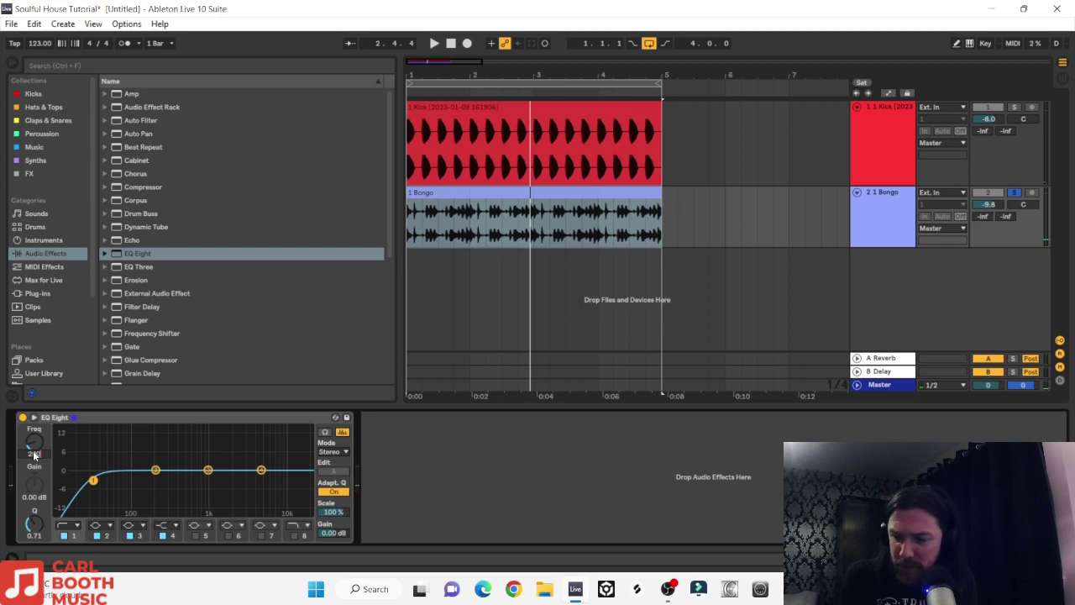
pyautogui.press('Return')
# Step: Play the soloed bongo loop and compare its sound with the EQ Eight bypassed and active
pyautogui.press('space')
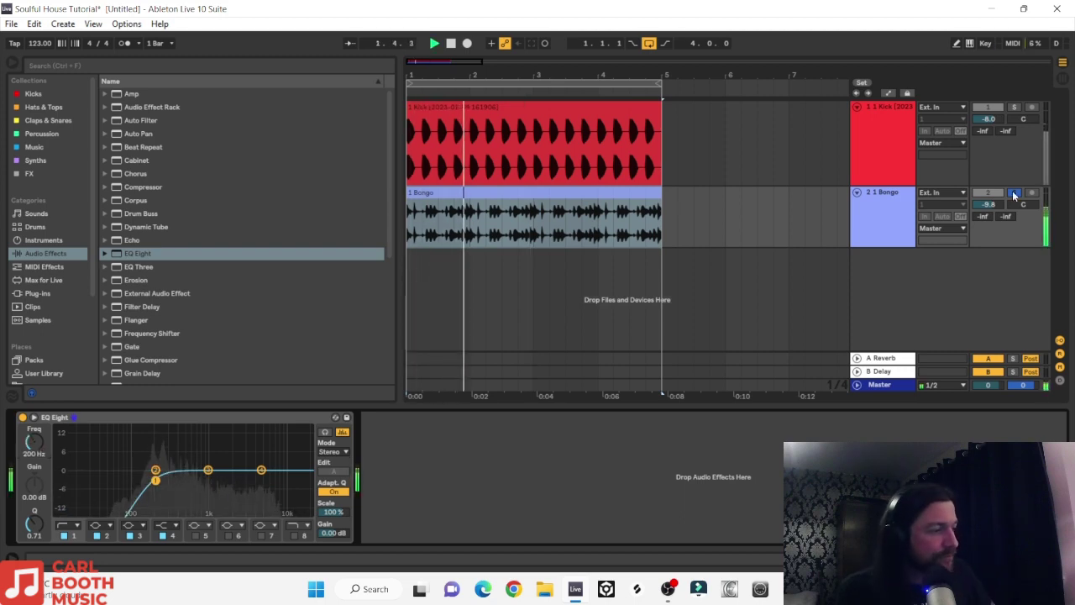
pyautogui.press('space')
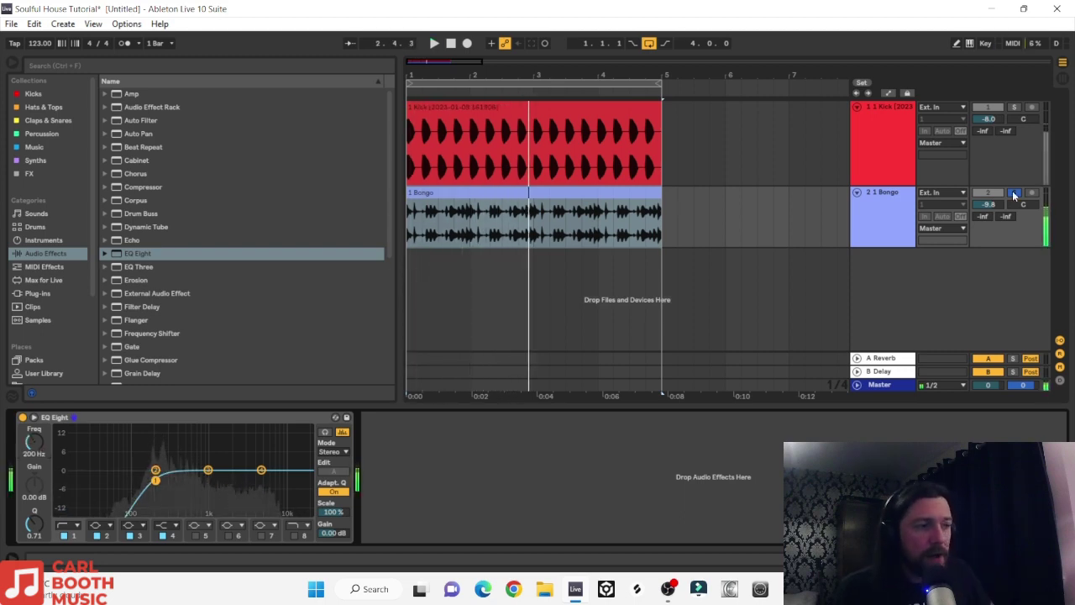
pyautogui.click(22, 417)
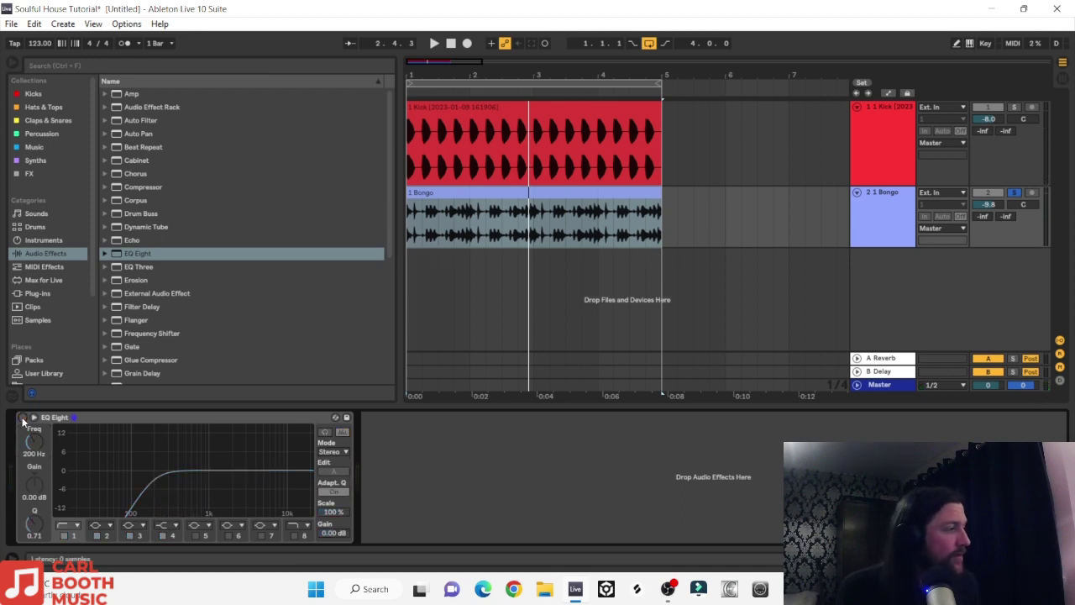
pyautogui.press('space')
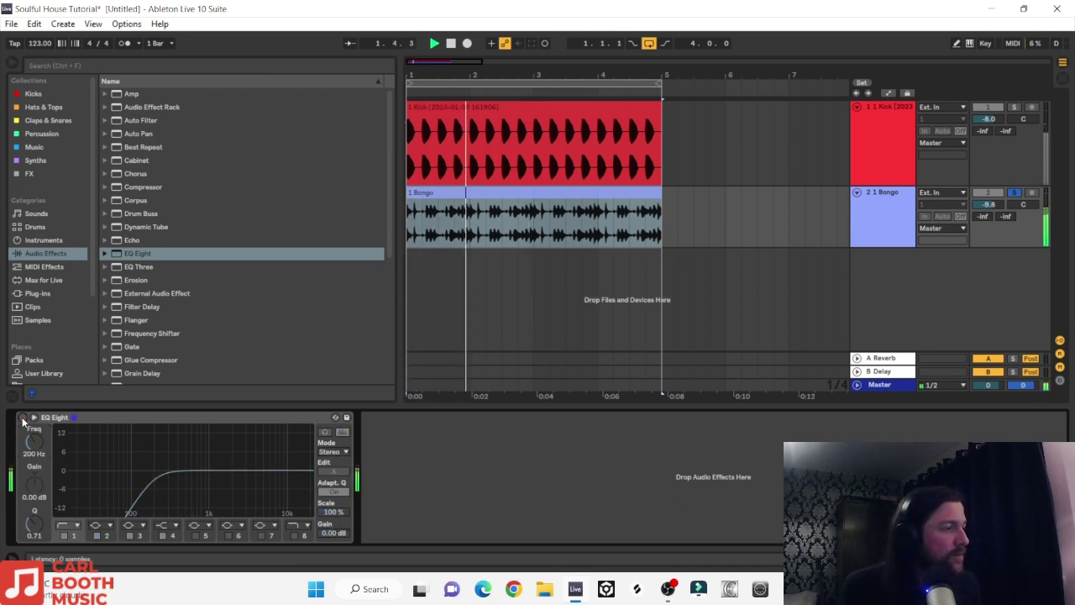
pyautogui.click(22, 417)
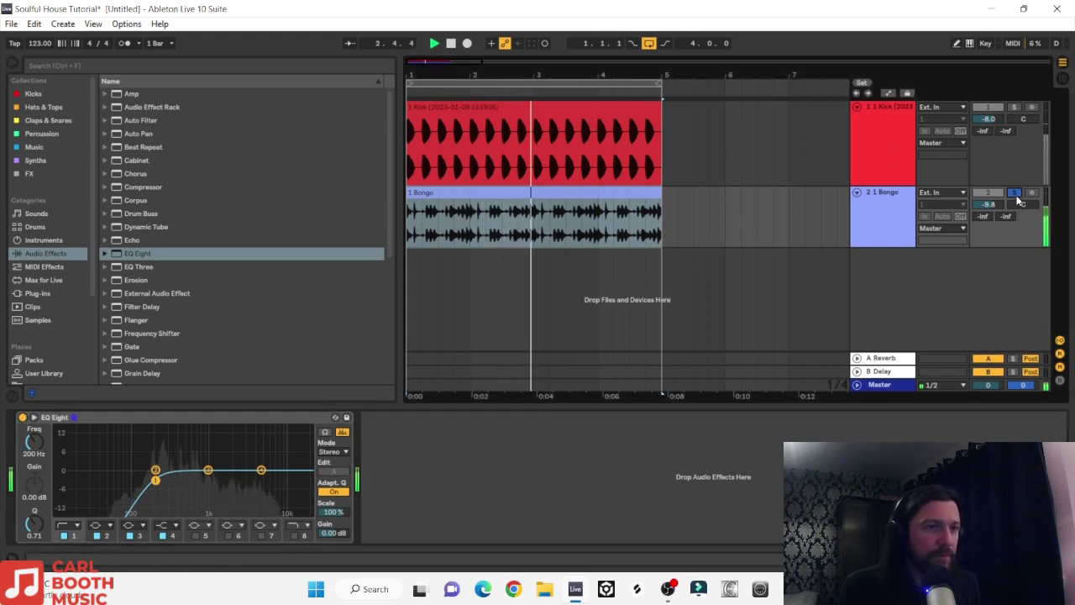
# Step: Unsolo the bongo track and set its mix to a volume of -10.8 dB with panning around 12R
pyautogui.moveTo(986, 204); pyautogui.dragTo(986, 212)
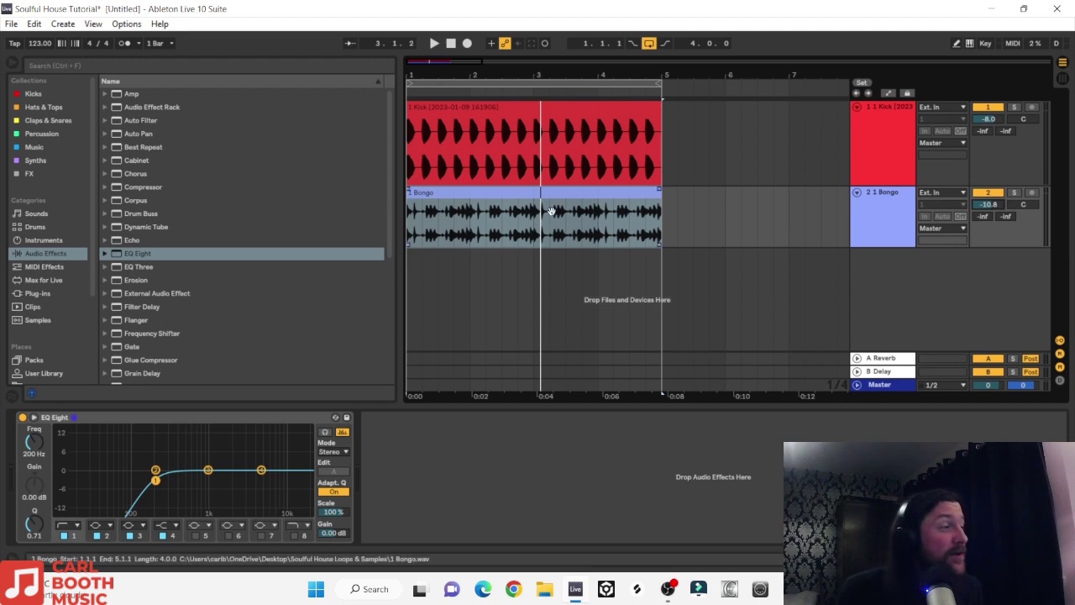
pyautogui.scroll(-3, 61, 333)
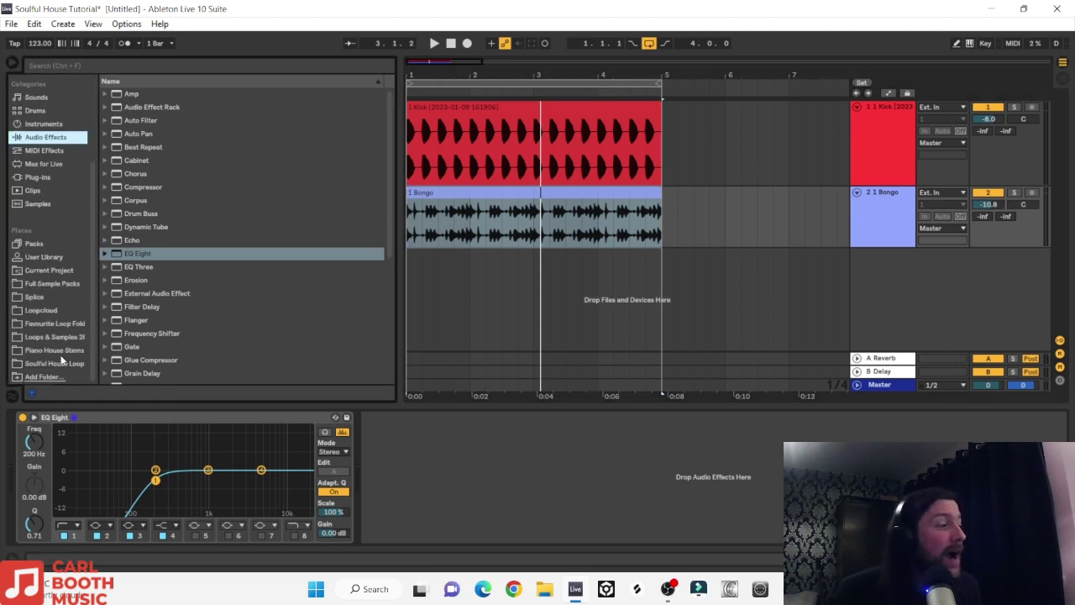
pyautogui.click(59, 364)
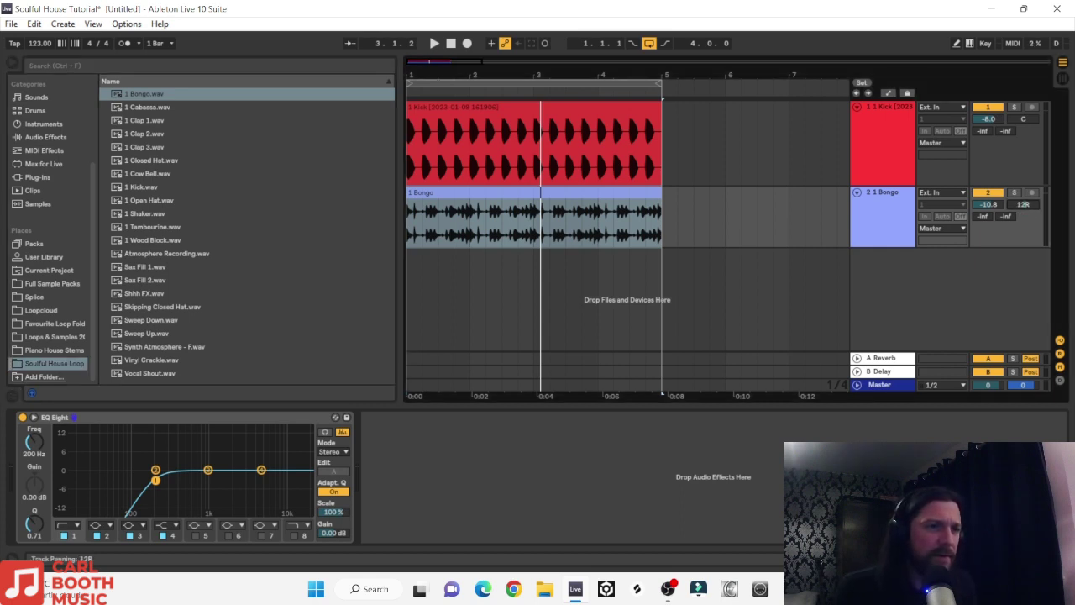
# Step: Color the bongo track and its clip cyan
pyautogui.rightClick(885, 209)
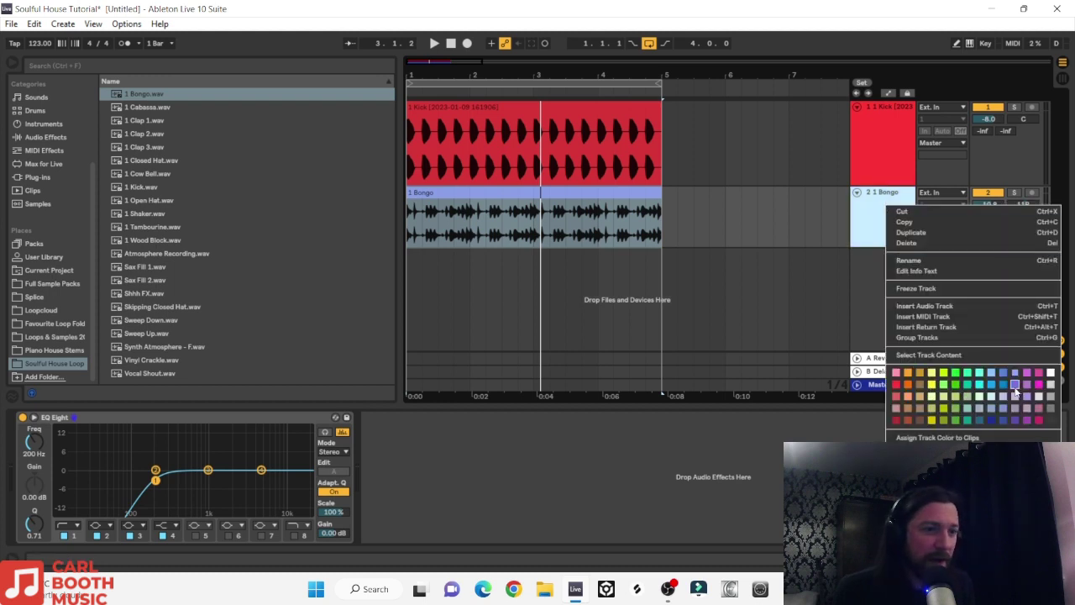
pyautogui.click(979, 385)
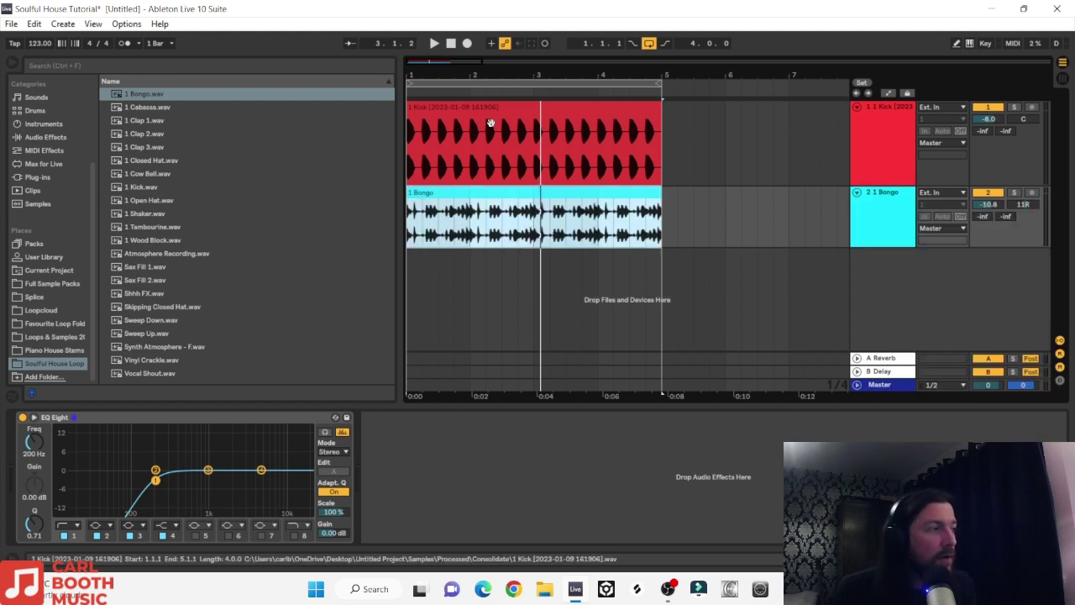
# Step: Load LFOTool_x64 on the soloed bongo track and raise the middle point of its volume curve to the maximum during playback
pyautogui.click(37, 177)
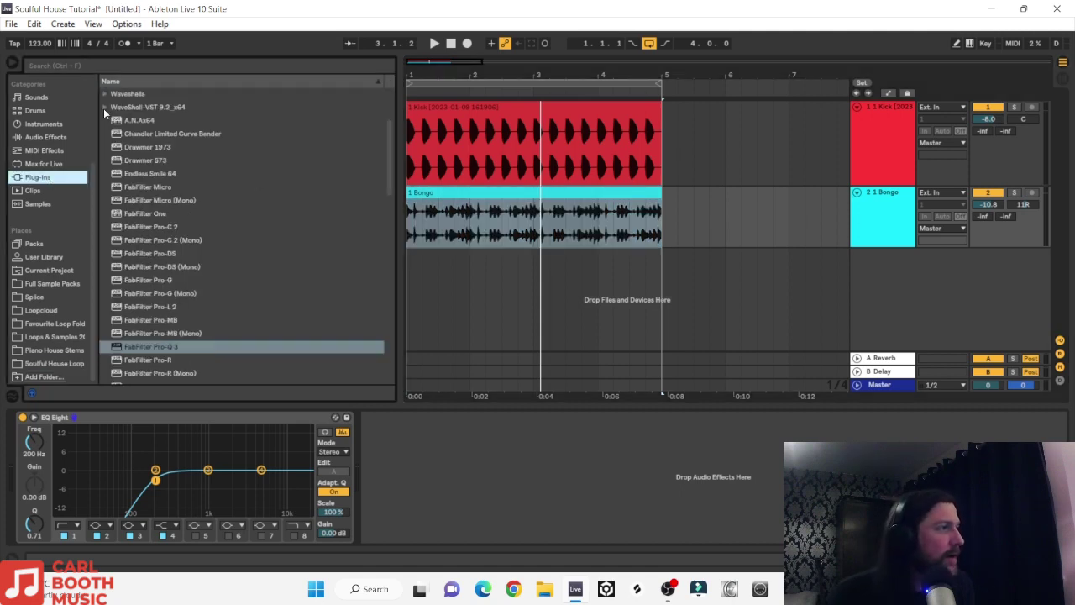
pyautogui.scroll(3, 129, 133)
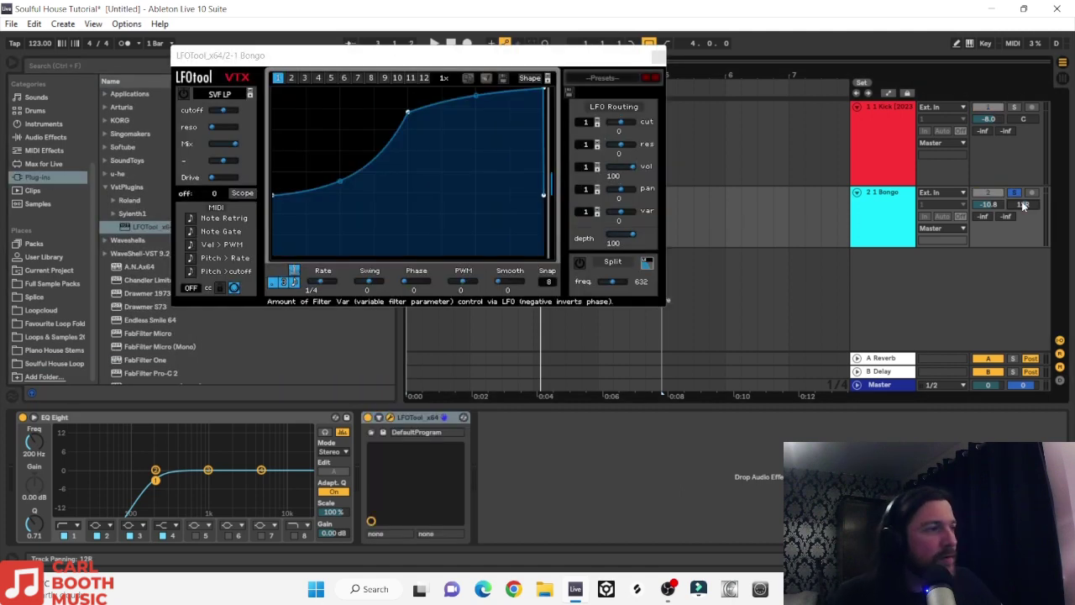
pyautogui.press('space')
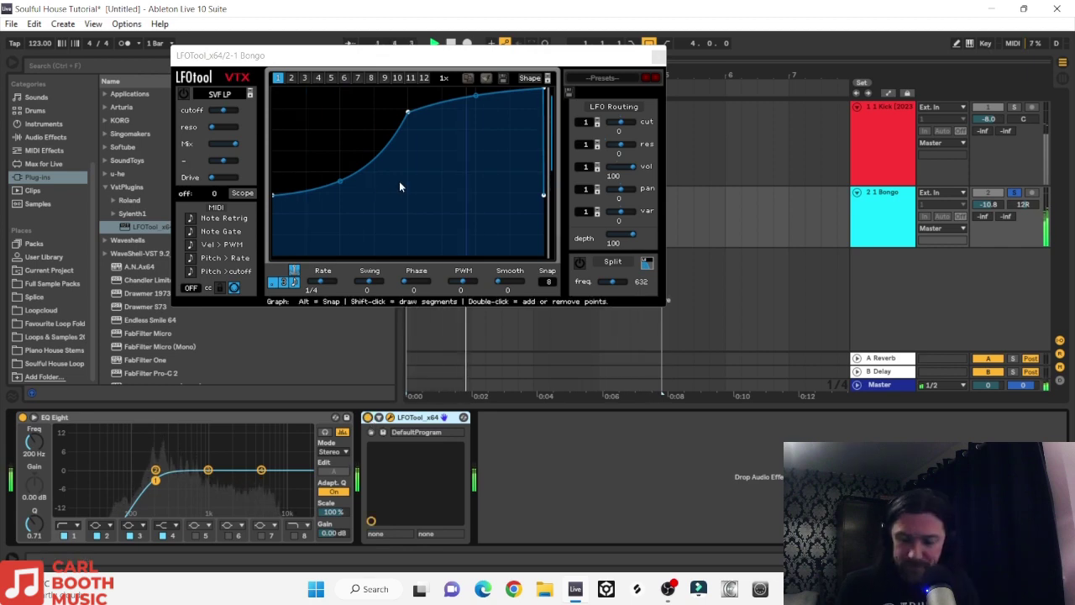
pyautogui.moveTo(409, 113); pyautogui.dragTo(407, 81)
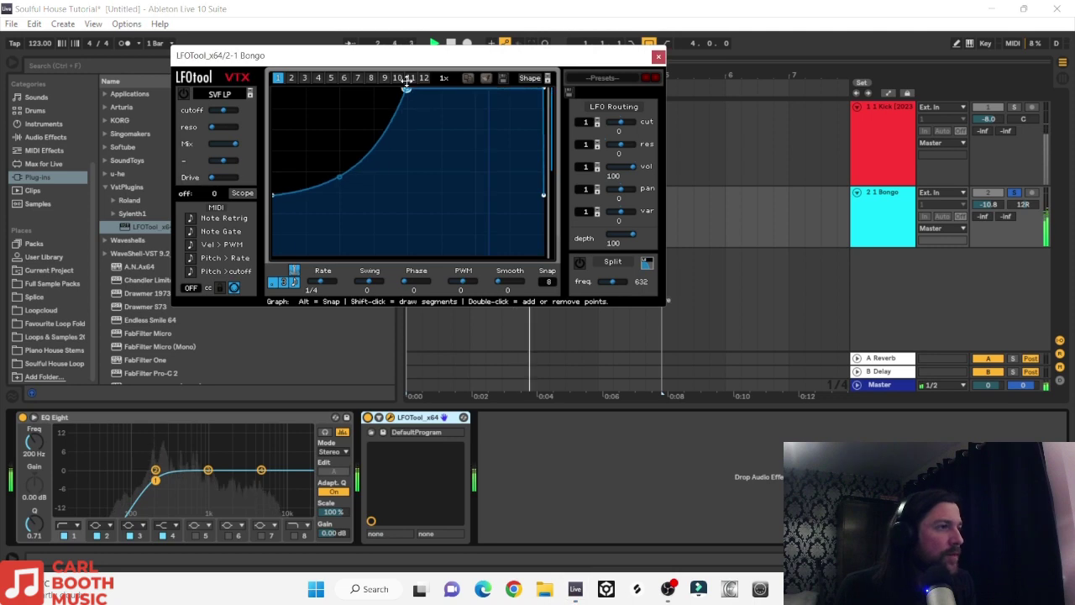
# Step: Close the LFOTool window, unsolo the bongo track and adjust its volume to -9.8 dB during playback
pyautogui.click(658, 56)
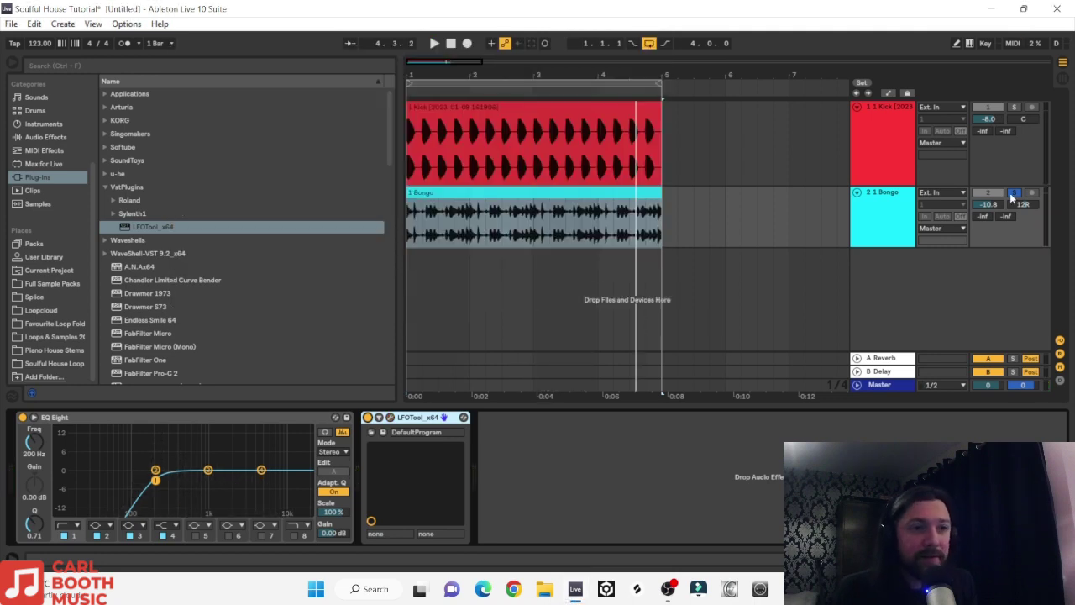
pyautogui.press('space')
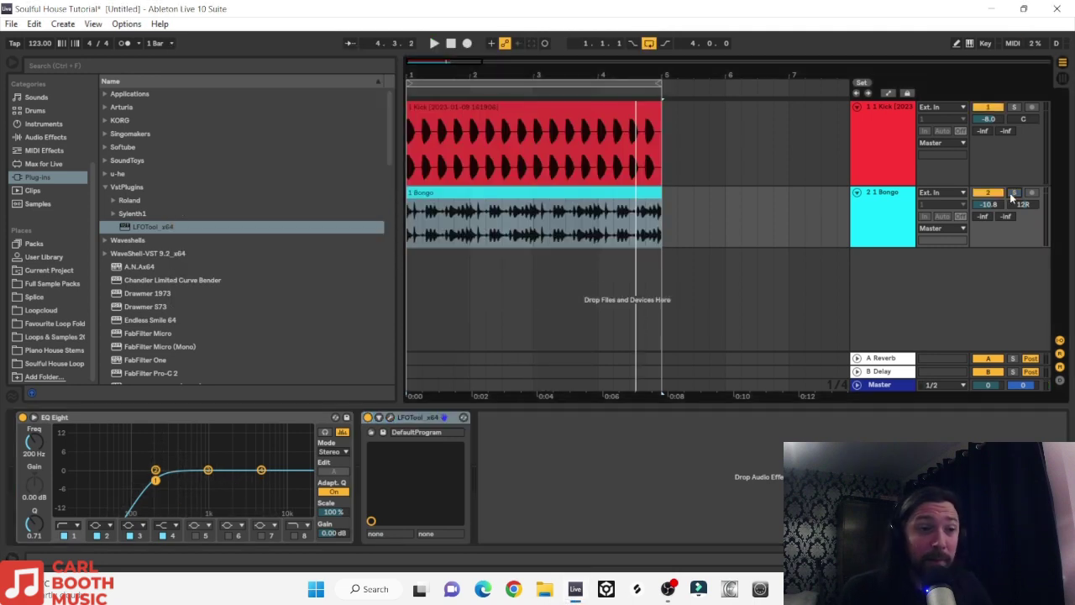
pyautogui.press('space')
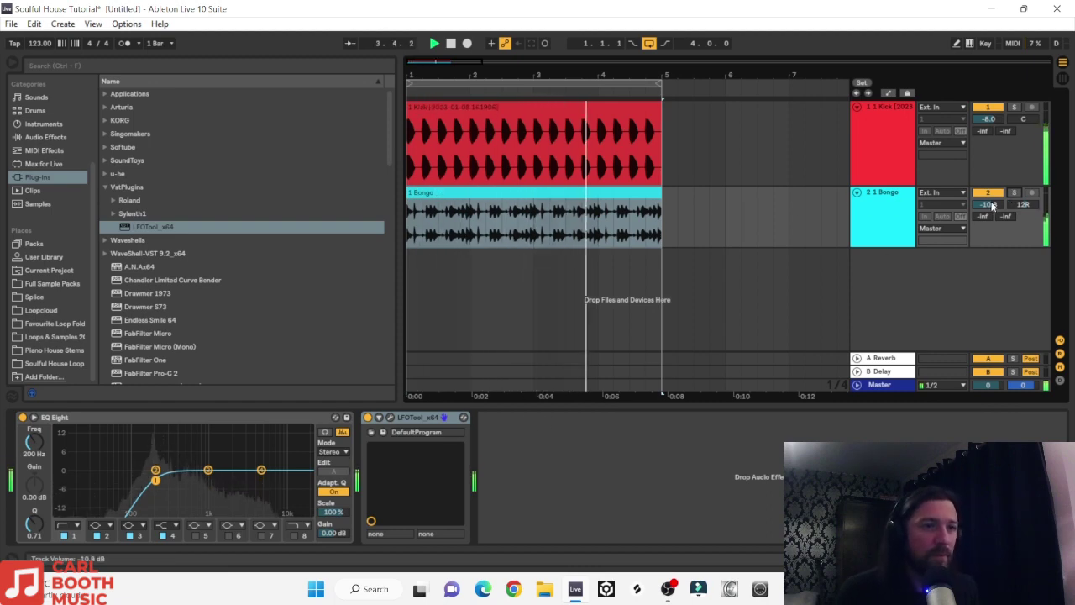
pyautogui.moveTo(992, 206); pyautogui.dragTo(992, 197)
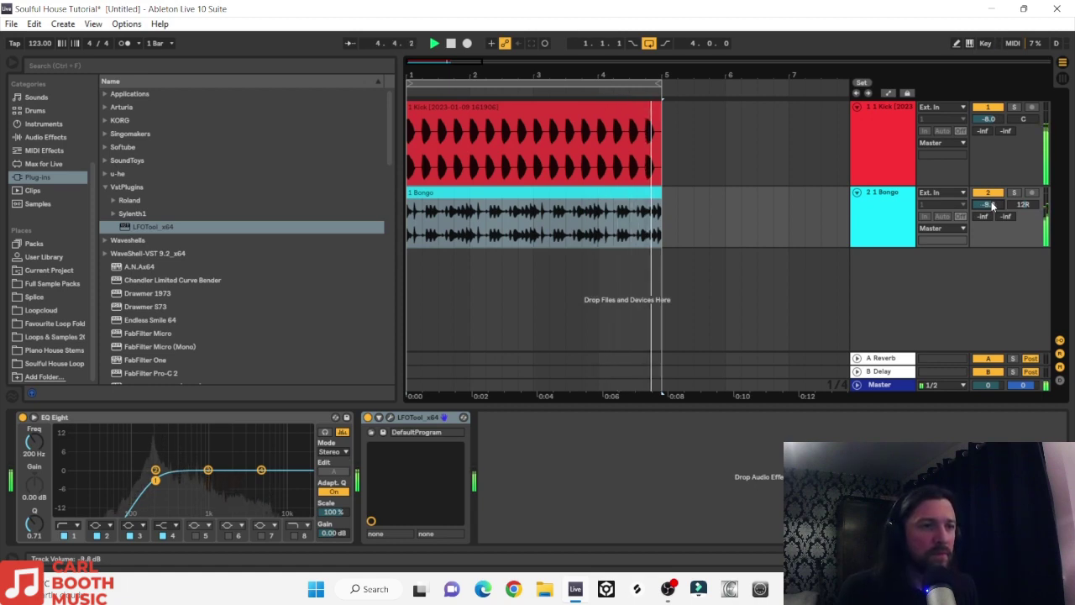
pyautogui.hotkey('ctrl', 'z')
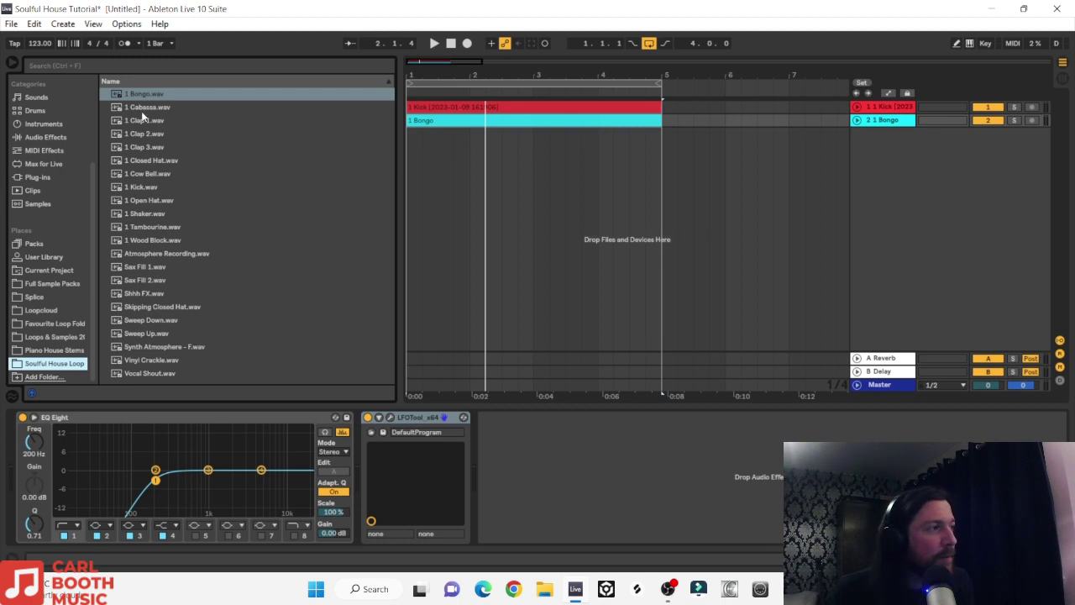
# Step: Add 1 Cabassa.wav on a new track and set its volume to -14.1 dB, checking the balance with the bongo muted and unmuted
pyautogui.click(149, 109)
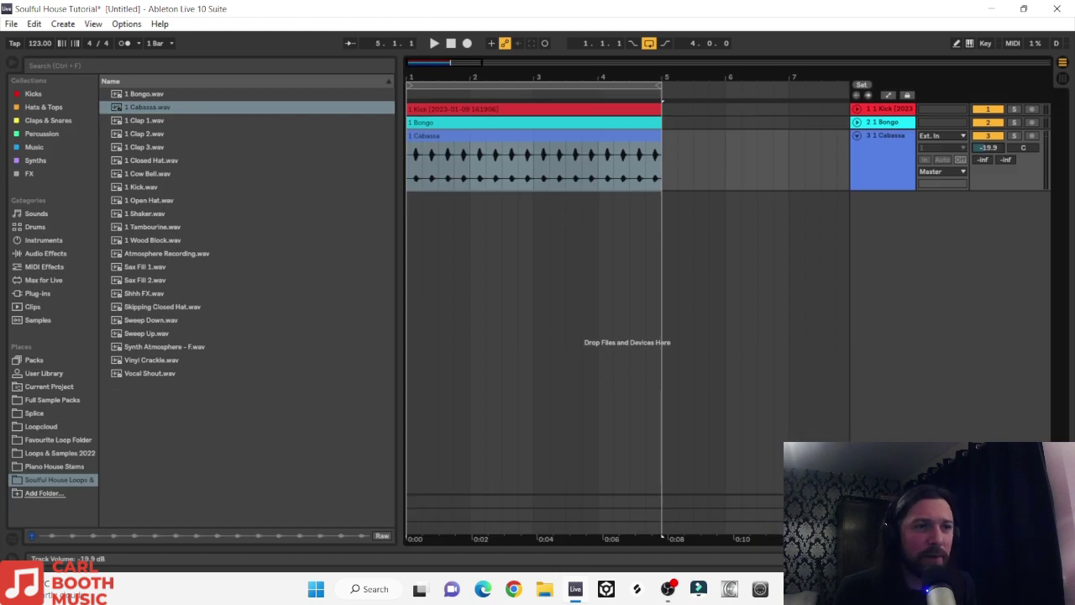
pyautogui.moveTo(989, 150); pyautogui.dragTo(989, 126)
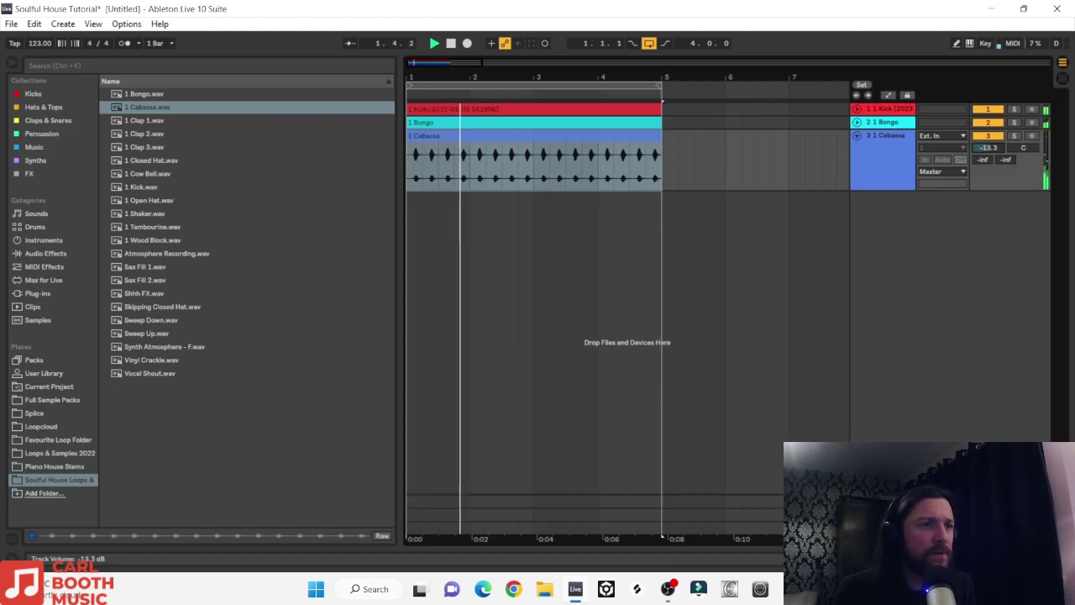
pyautogui.click(988, 122)
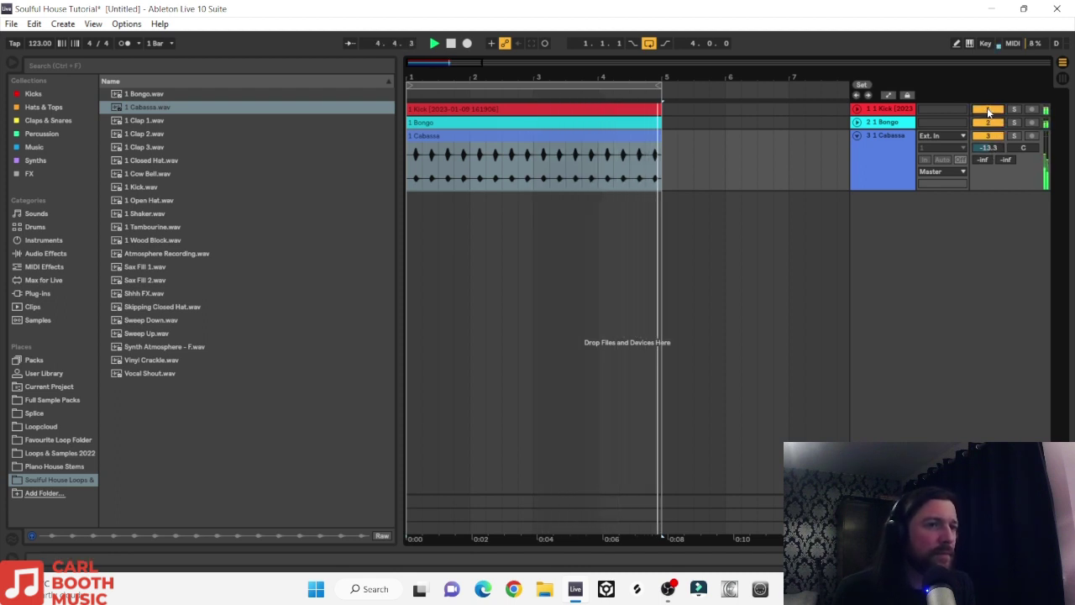
pyautogui.click(987, 123)
pyautogui.click(988, 124)
pyautogui.moveTo(987, 148); pyautogui.dragTo(989, 147)
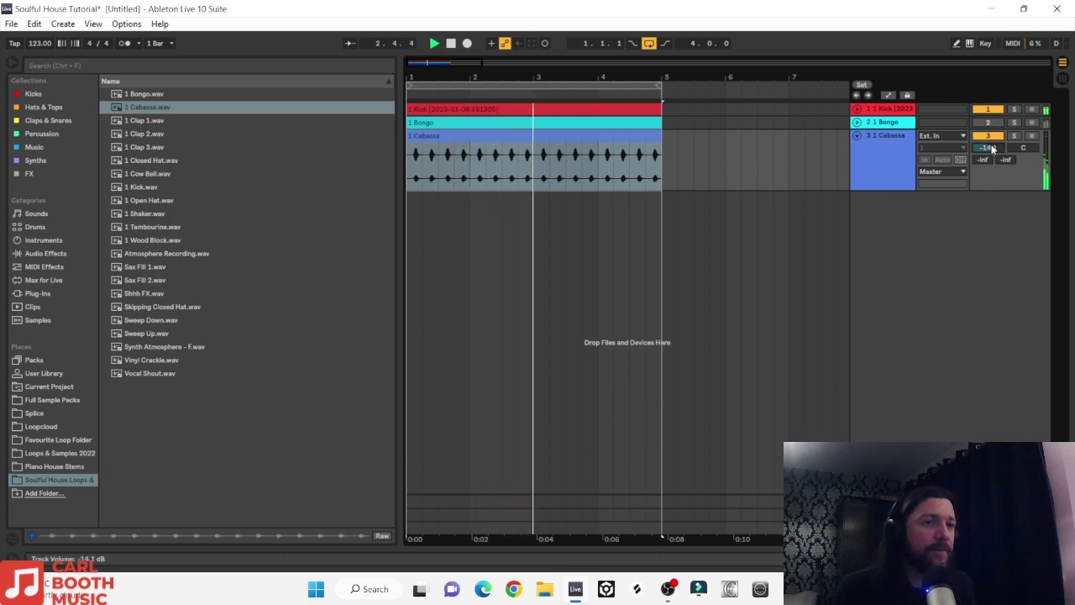
pyautogui.click(989, 123)
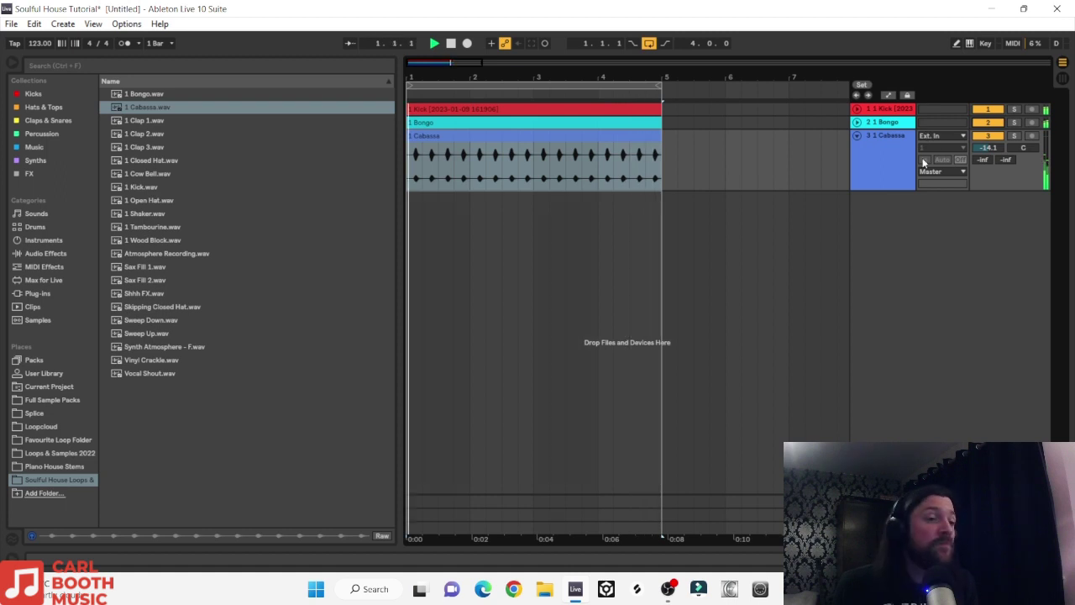
# Step: Stop playback and color the Cabassa track and its clip orange
pyautogui.press('space')
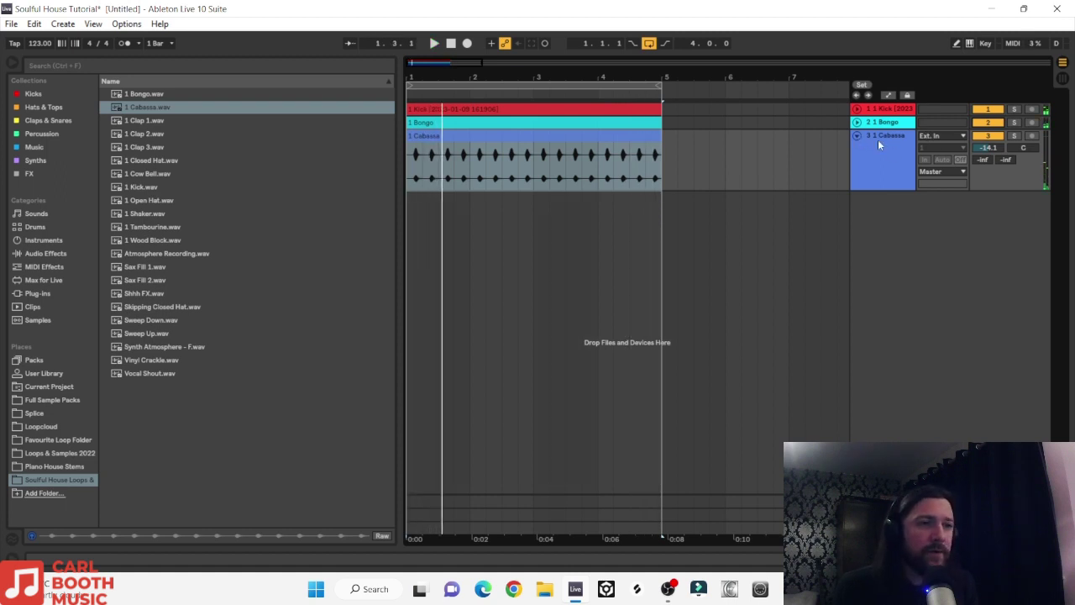
pyautogui.rightClick(878, 139)
pyautogui.click(904, 321)
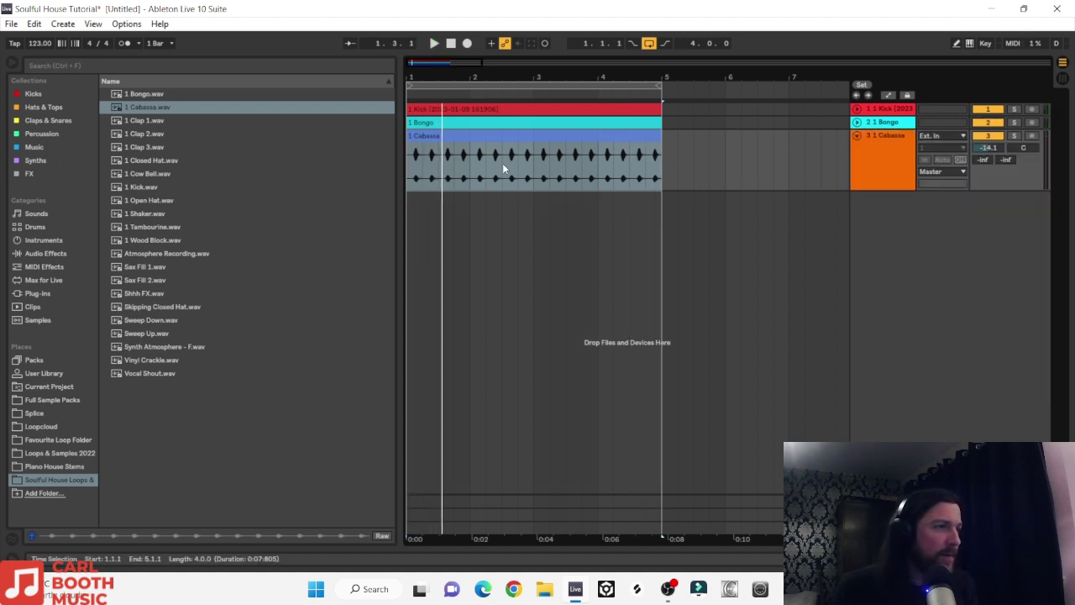
# Step: Add 1 Clap 1.wav at the start of a new track and set its volume to -9.0 dB during playback
pyautogui.click(132, 122)
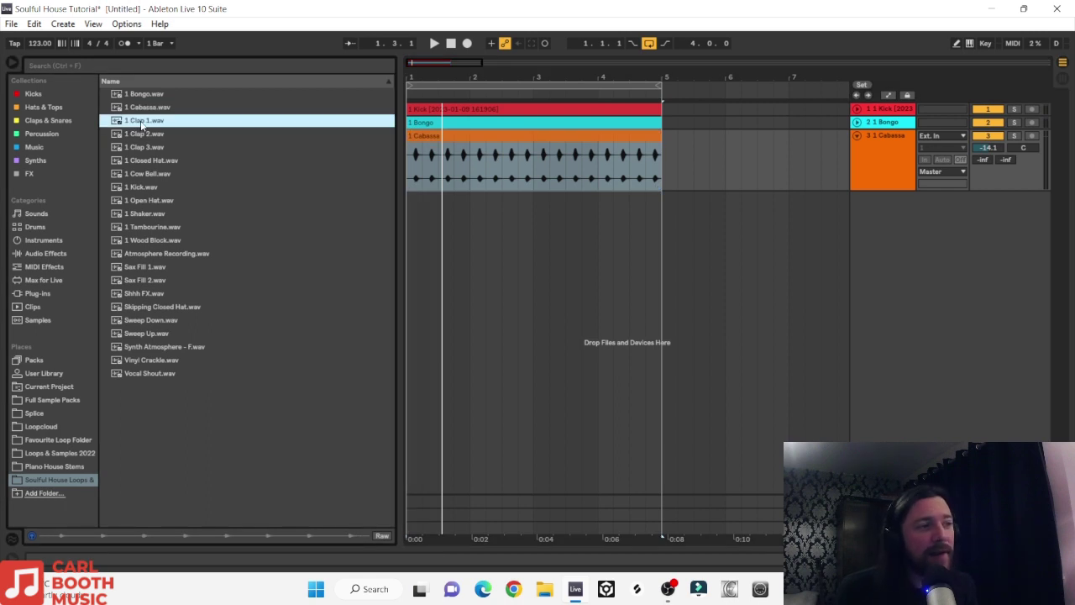
pyautogui.moveTo(141, 124); pyautogui.dragTo(409, 237)
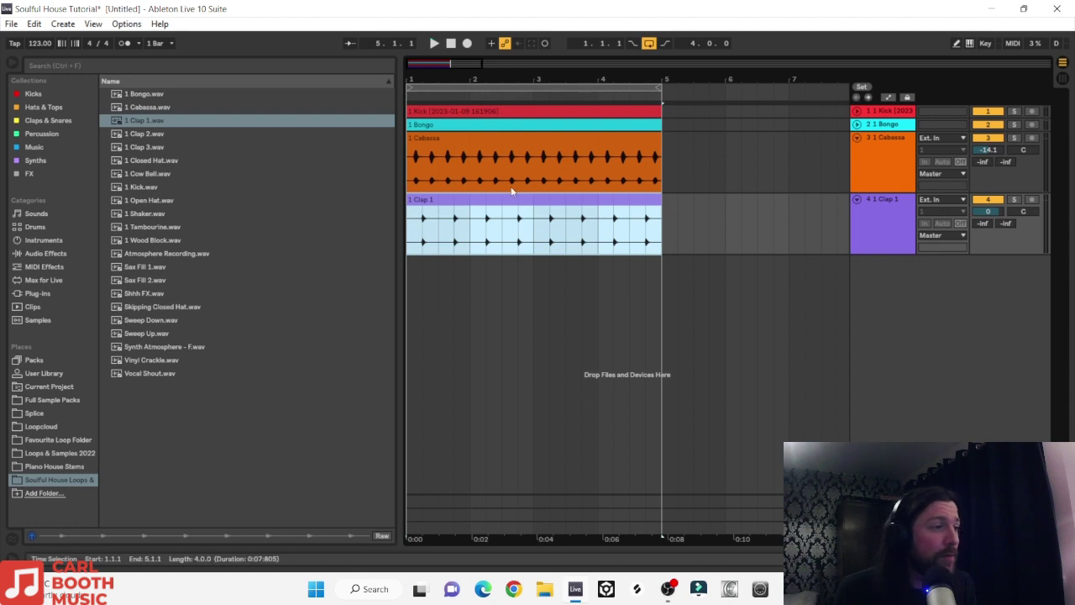
pyautogui.press('space')
pyautogui.moveTo(986, 211)
pyautogui.mouseDown()
pyautogui.moveTo(987, 243)
pyautogui.moveTo(988, 211)
pyautogui.mouseUp()
pyautogui.press('space')
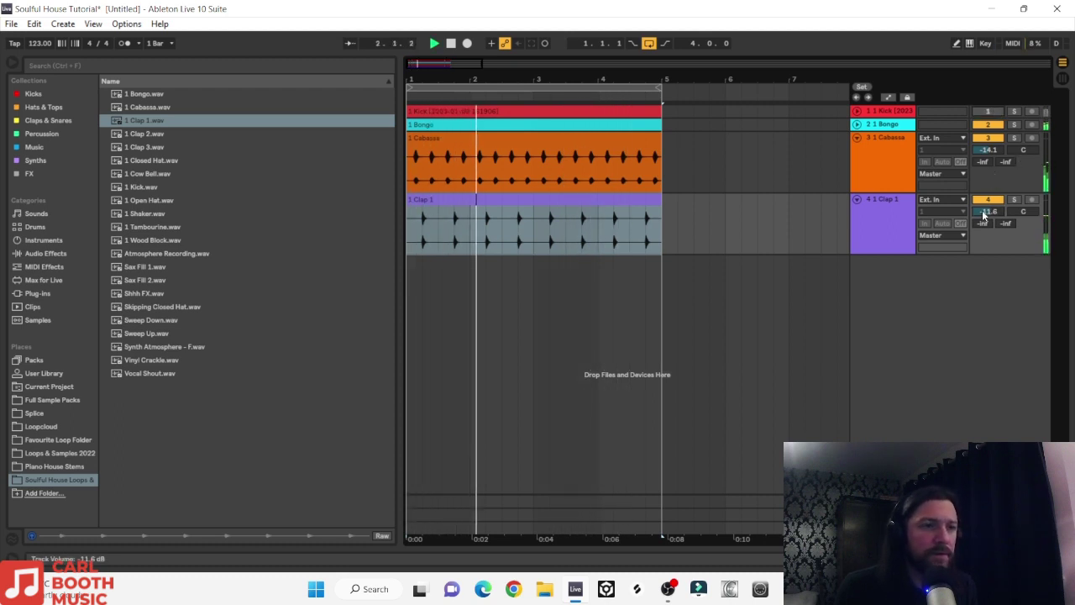
pyautogui.moveTo(986, 213)
pyautogui.mouseDown()
pyautogui.moveTo(986, 192)
pyautogui.moveTo(986, 207)
pyautogui.mouseUp()
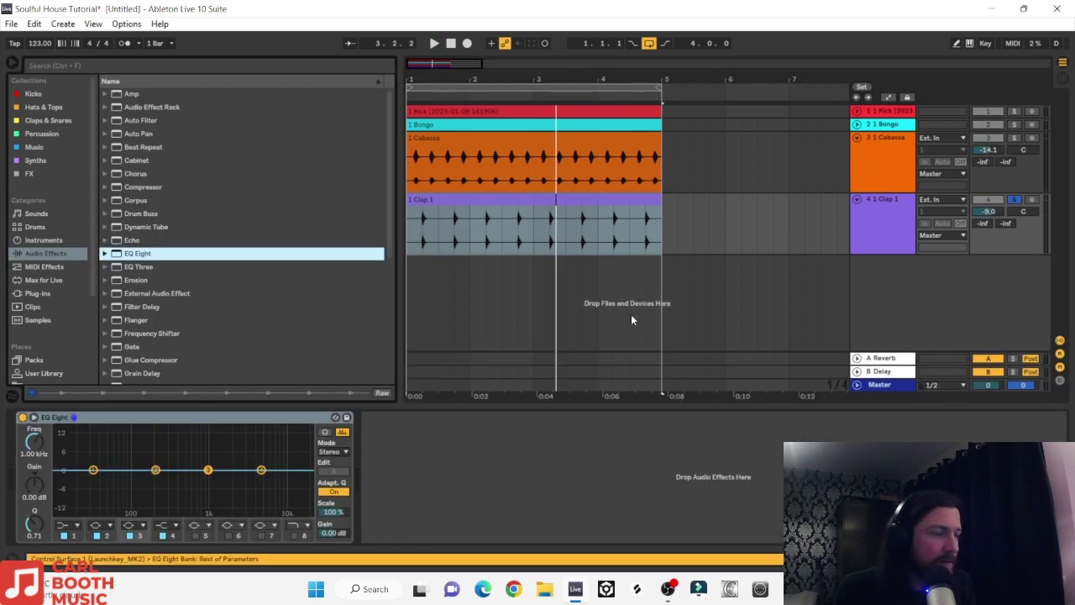
# Step: Make the first EQ Eight band on the soloed Clap 1 track a low cut and raise its frequency to between 100 Hz and 1 kHz
pyautogui.press('space')
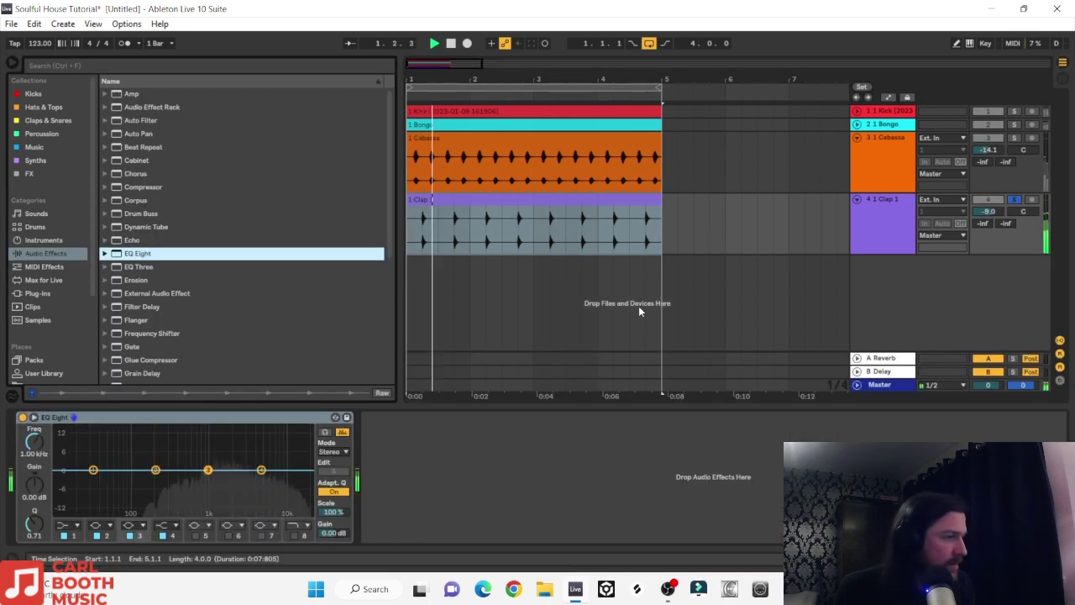
pyautogui.click(69, 525)
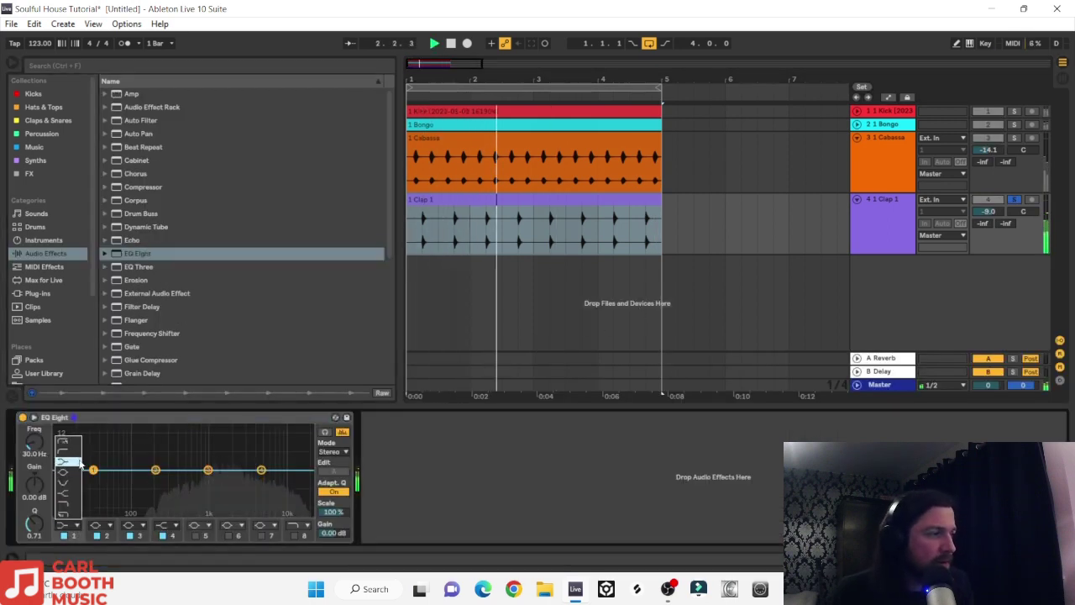
pyautogui.click(69, 453)
pyautogui.moveTo(25, 441); pyautogui.dragTo(25, 403)
# Step: Solo the Cabassa track and add an EQ Eight with a low cut at 1.80 kHz and a high cut at 18.0 kHz
pyautogui.keyDown('ctrl'); pyautogui.click(1015, 138); pyautogui.keyUp('ctrl')
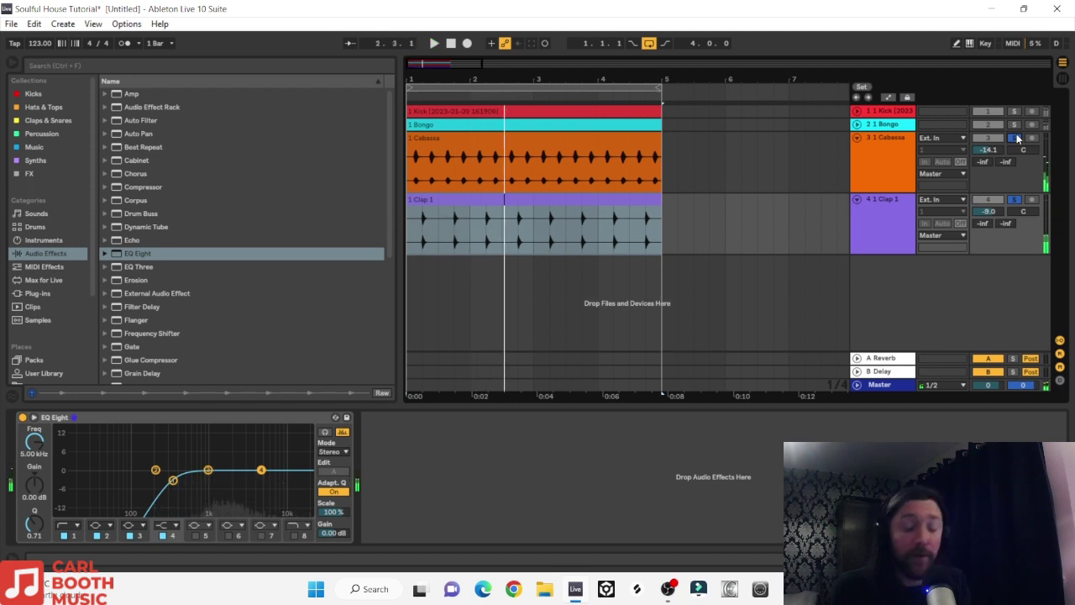
pyautogui.click(888, 171)
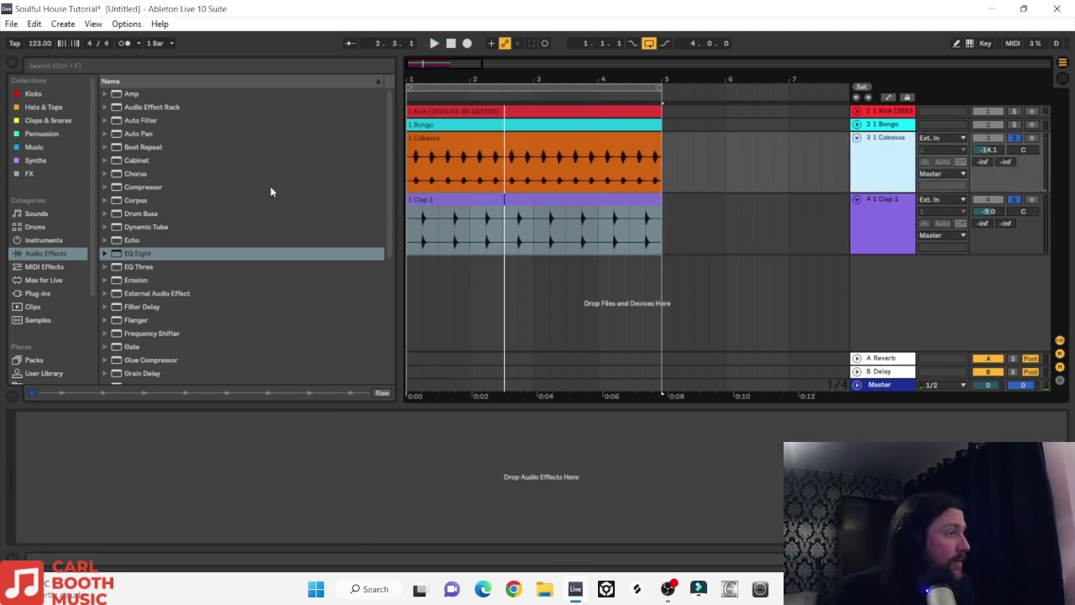
pyautogui.moveTo(130, 256); pyautogui.dragTo(593, 230)
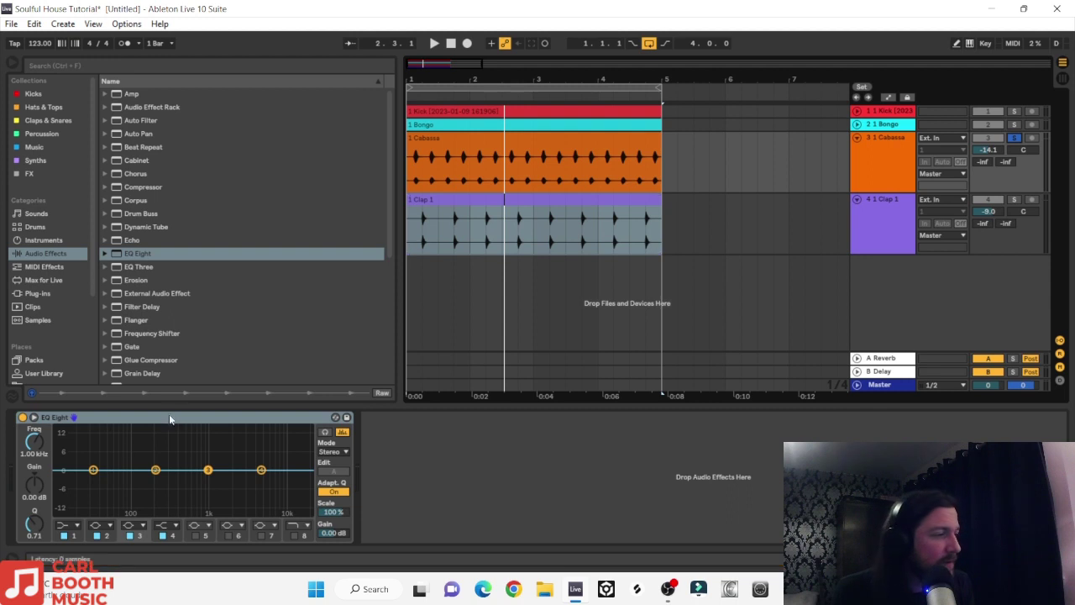
pyautogui.click(66, 529)
pyautogui.click(67, 457)
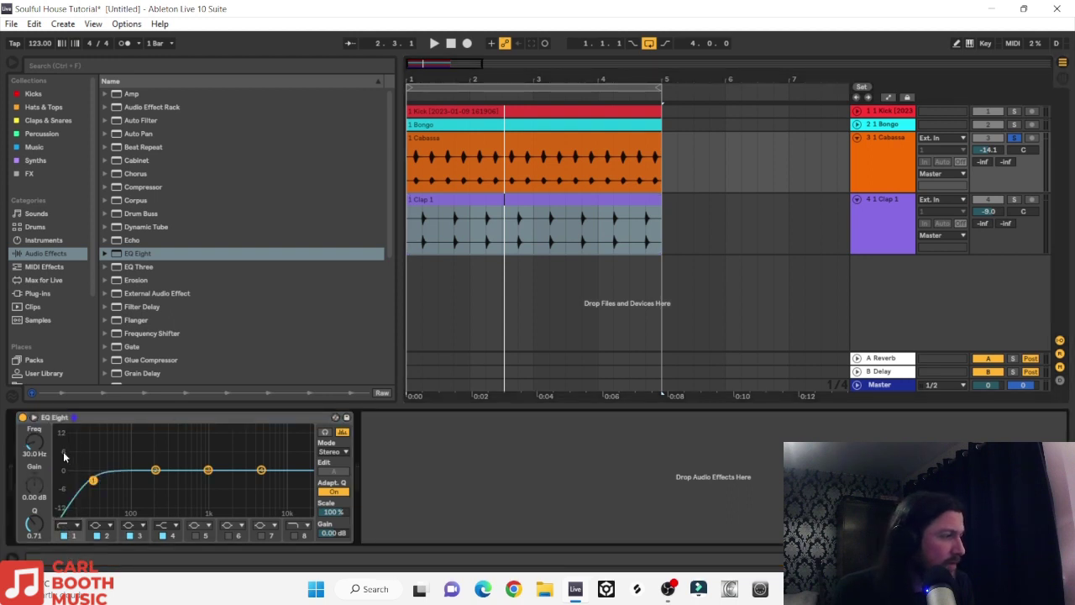
pyautogui.press('space')
pyautogui.moveTo(93, 480); pyautogui.dragTo(228, 480)
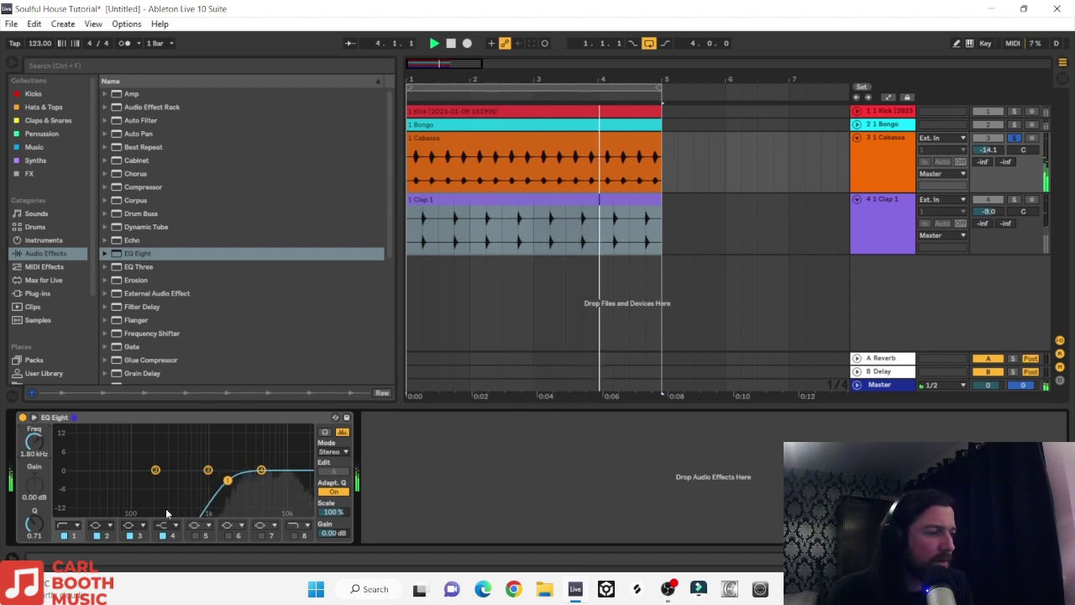
pyautogui.click(303, 534)
# Step: Unsolo the Cabassa track and raise its volume to -12.1 dB while listening to the full groove
pyautogui.click(1013, 138)
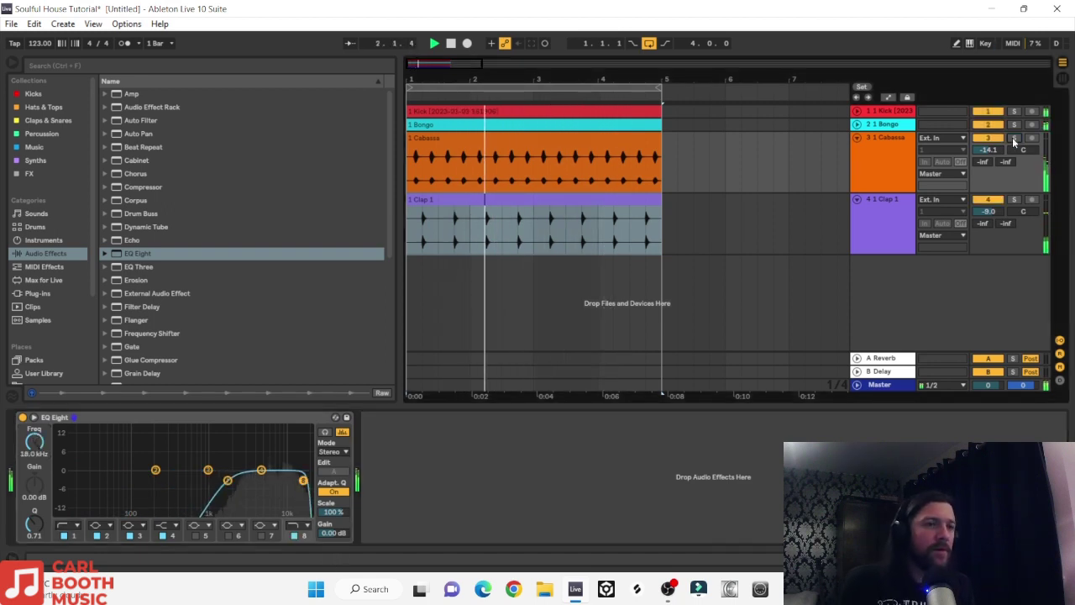
pyautogui.scroll(2, 993, 151)
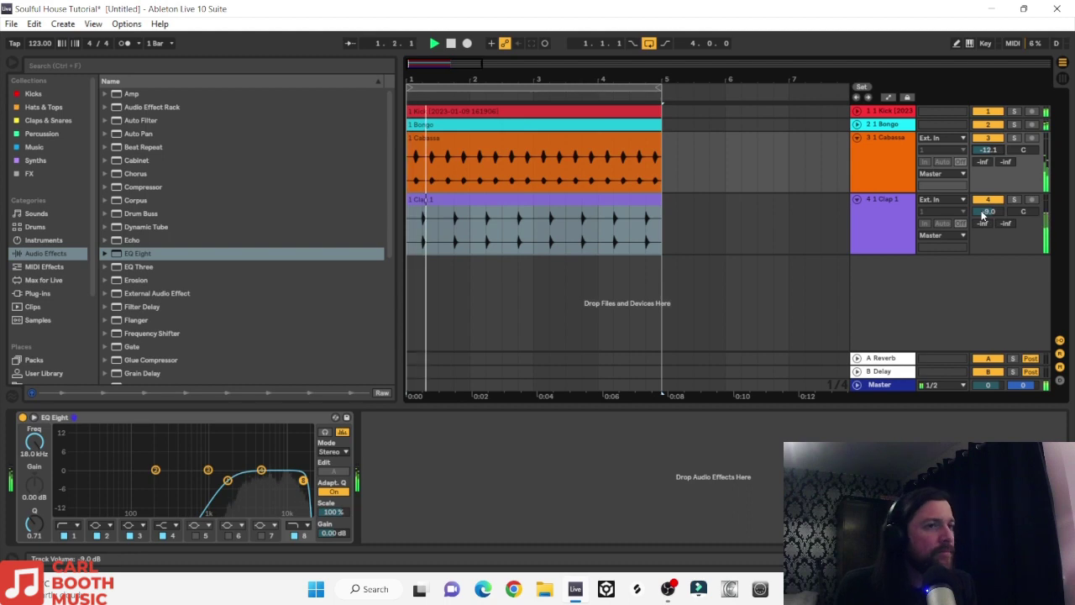
pyautogui.press('space')
# Step: Fold the Cabassa track and color the Clap 1 track and its clip yellow
pyautogui.click(857, 139)
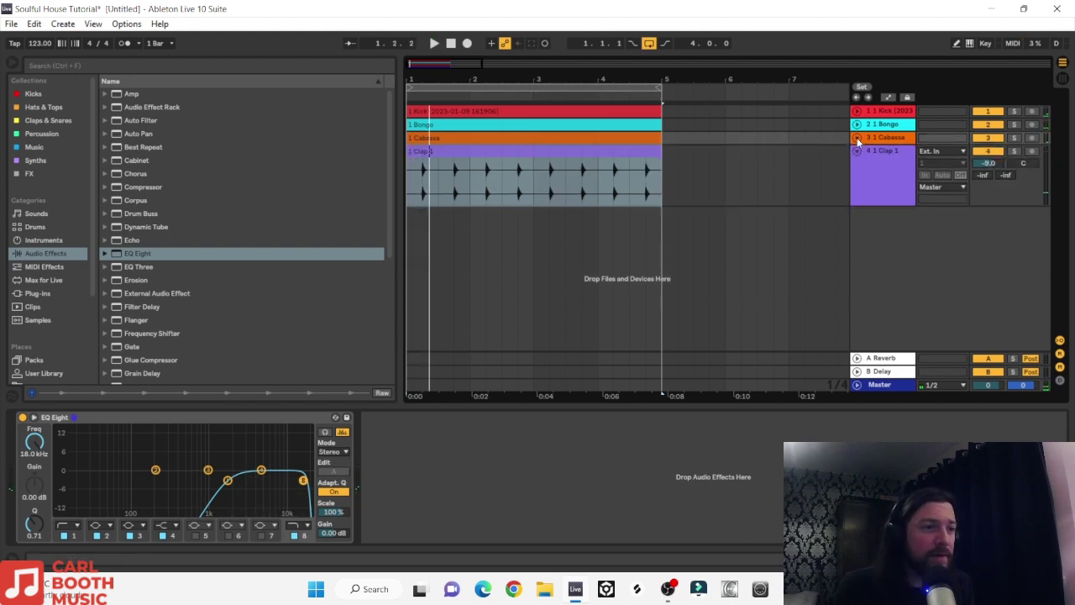
pyautogui.rightClick(875, 153)
pyautogui.click(924, 319)
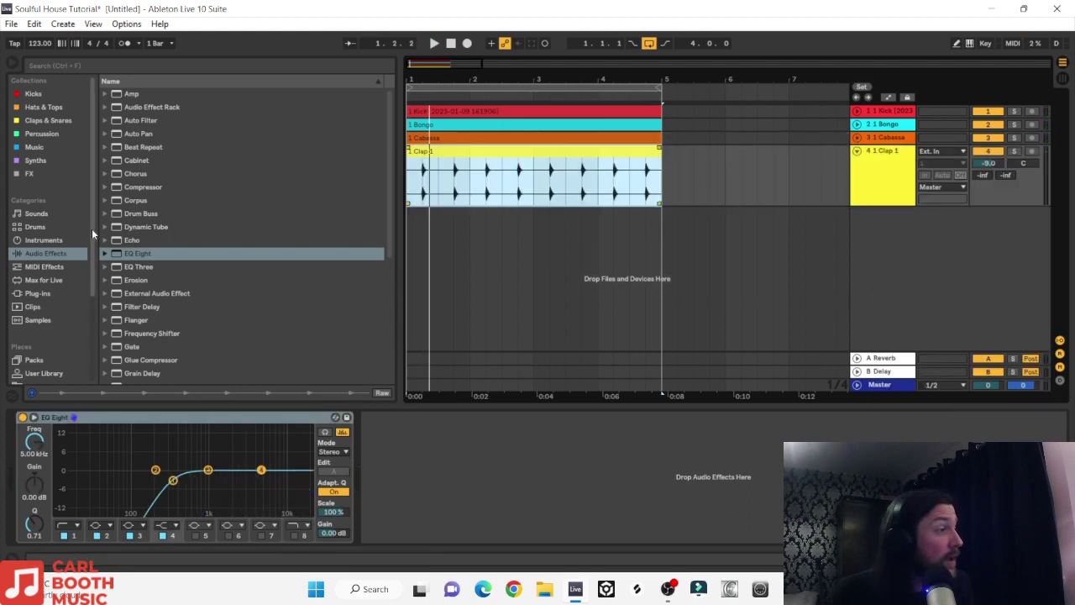
# Step: Add 1 Clap 2.wav from the Soulful House Loops folder on a new track and raise its clip gain
pyautogui.scroll(-3, 55, 353)
pyautogui.click(54, 361)
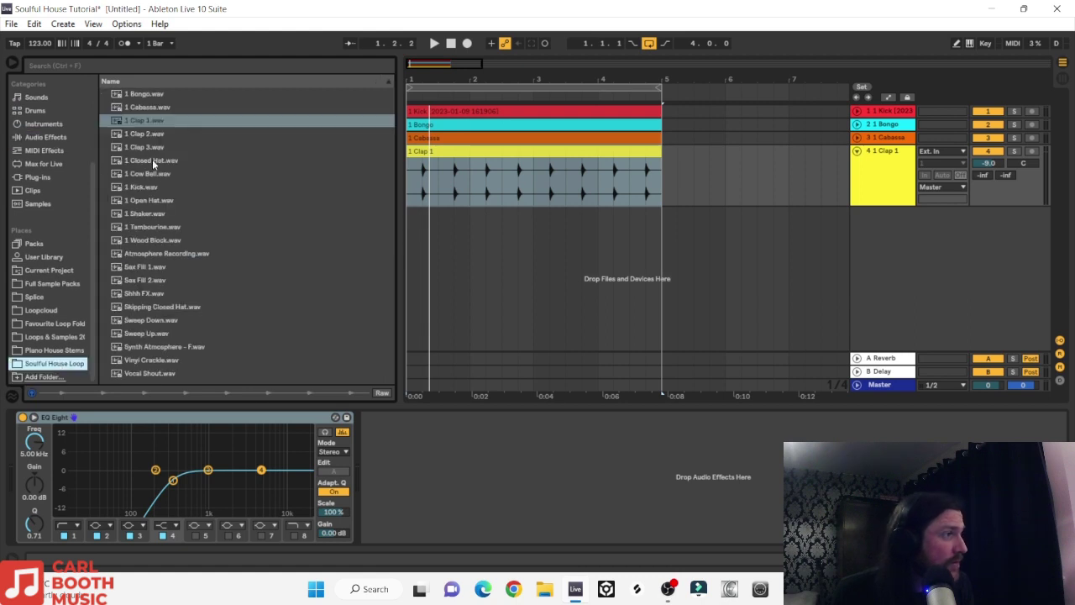
pyautogui.click(143, 136)
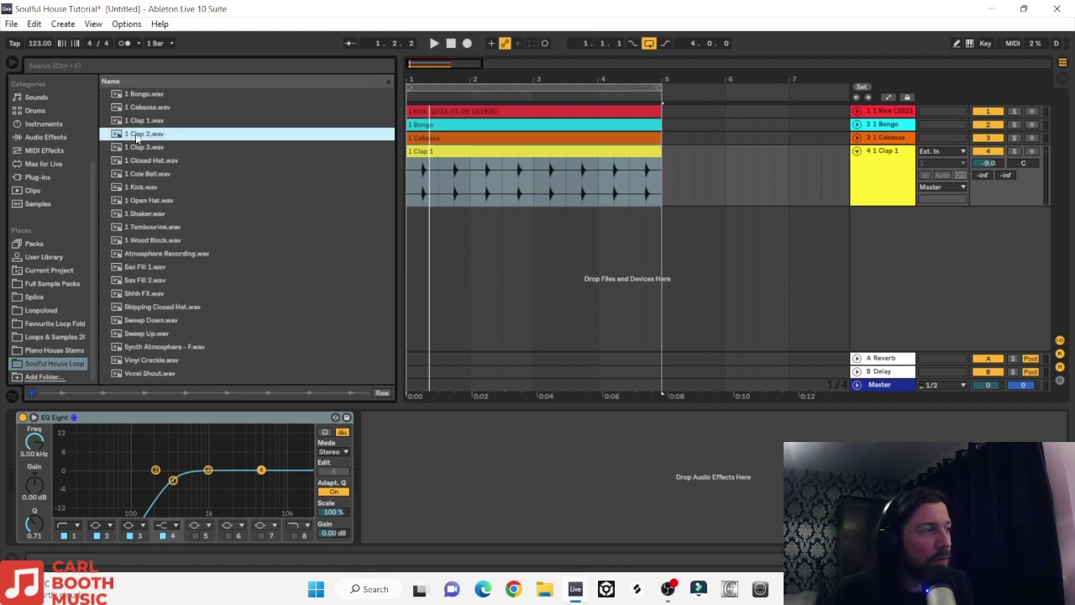
pyautogui.moveTo(137, 139); pyautogui.dragTo(409, 250)
pyautogui.doubleClick(465, 222)
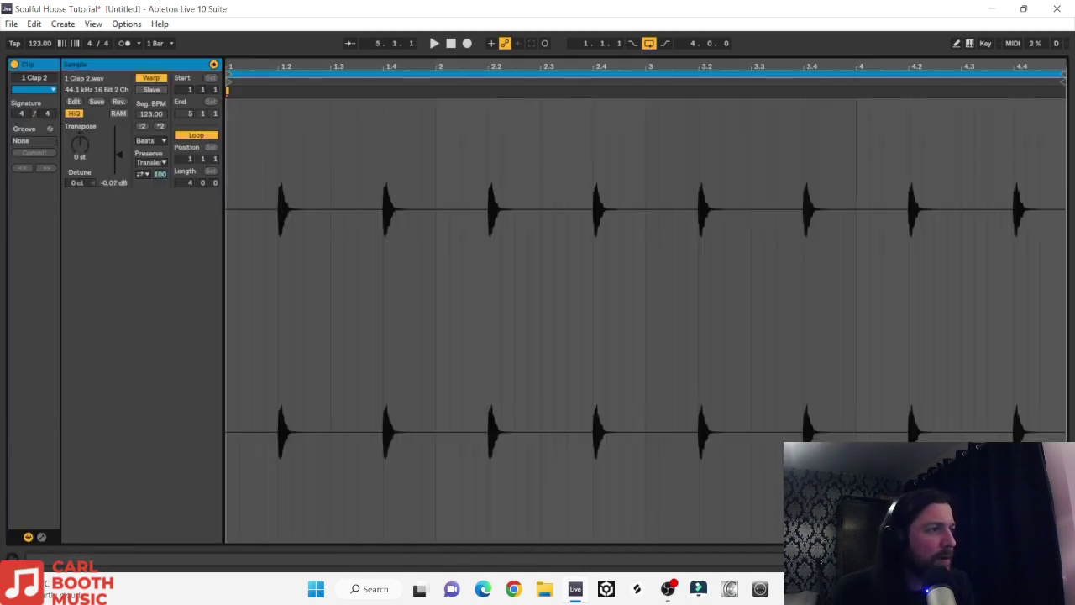
pyautogui.moveTo(120, 154); pyautogui.dragTo(119, 144)
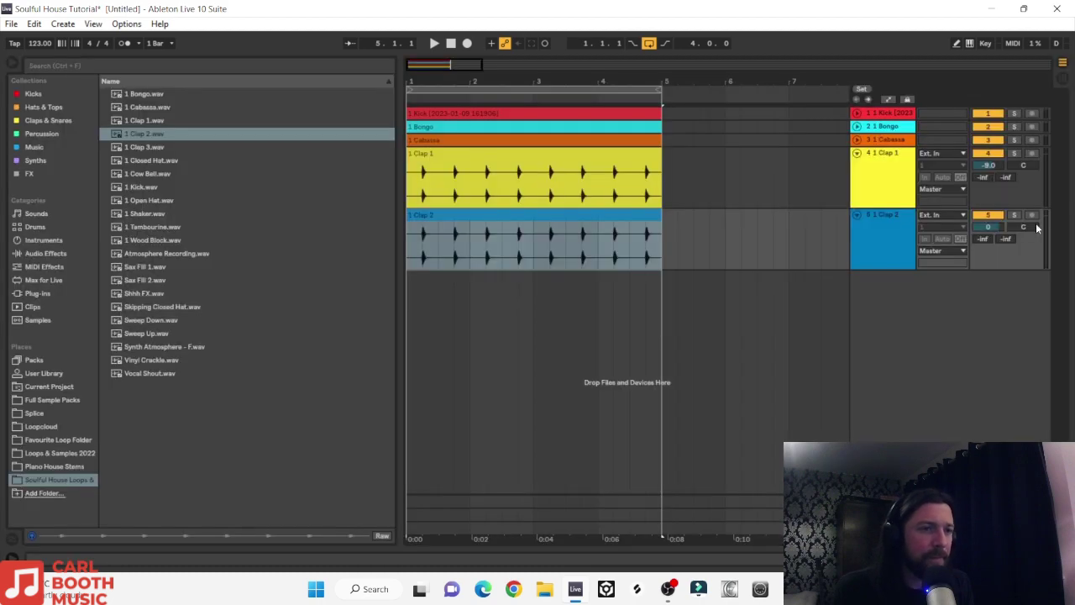
# Step: Set the Clap 2 track's volume to -8.5 dB and compare both claps soloed and in the full mix
pyautogui.moveTo(980, 231); pyautogui.dragTo(980, 241)
pyautogui.click(1014, 215)
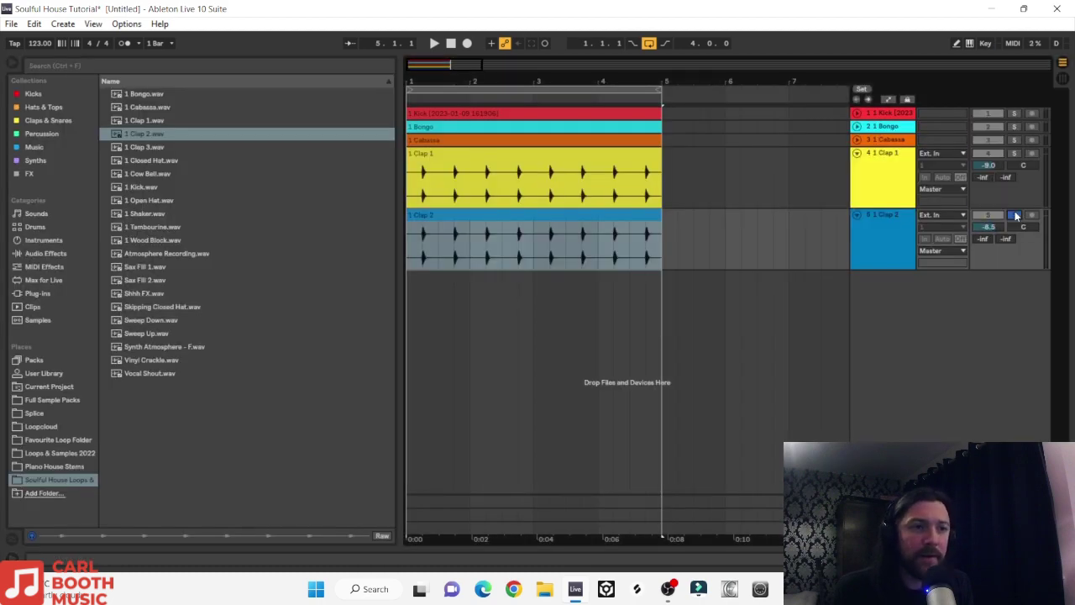
pyautogui.press('space')
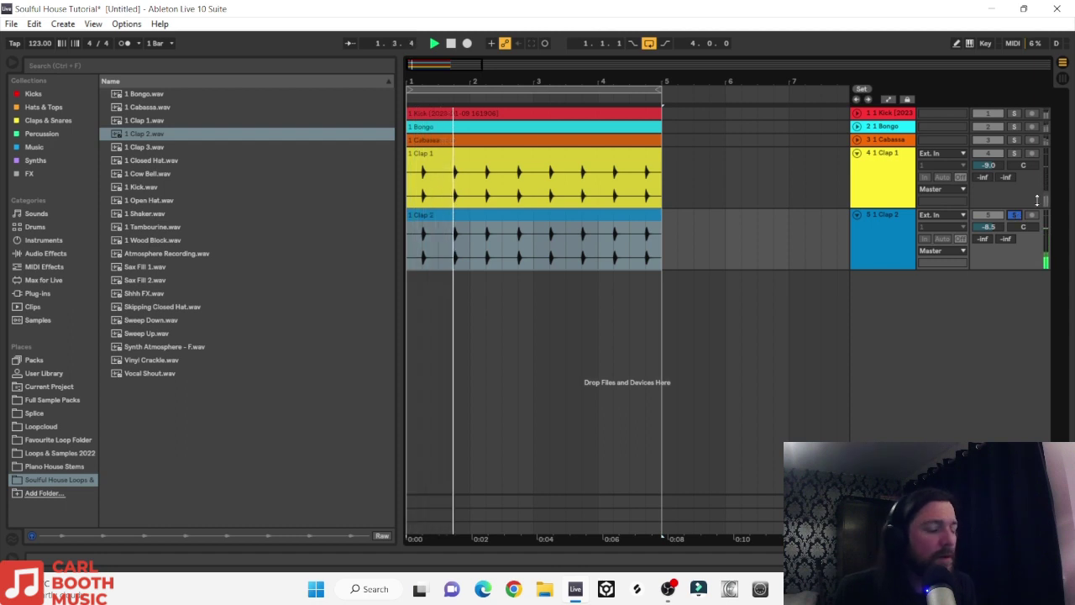
pyautogui.keyDown('ctrl'); pyautogui.click(1015, 154); pyautogui.keyUp('ctrl')
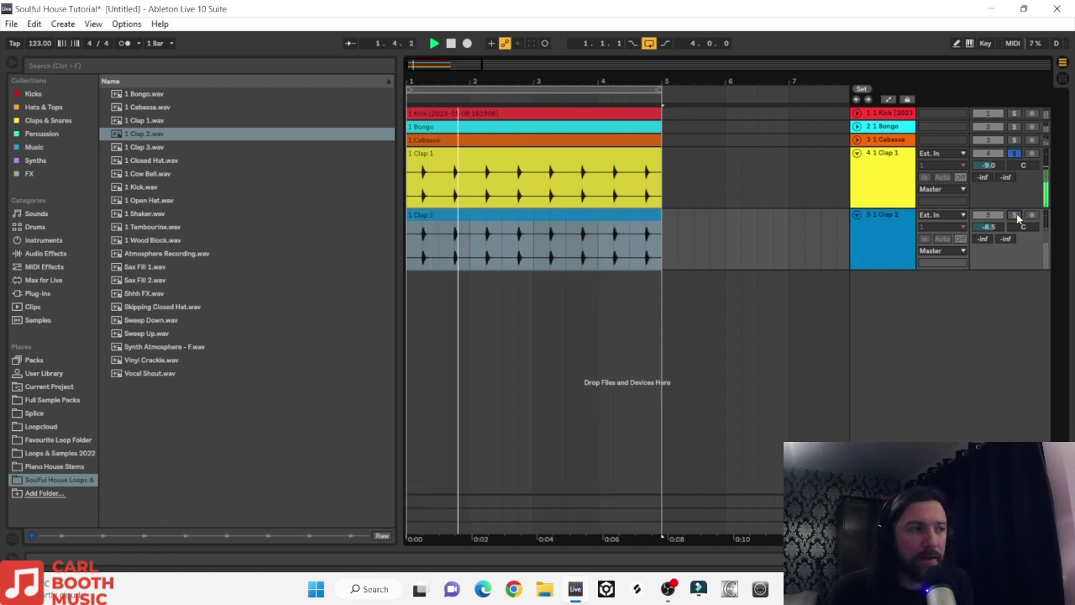
pyautogui.click(1014, 158)
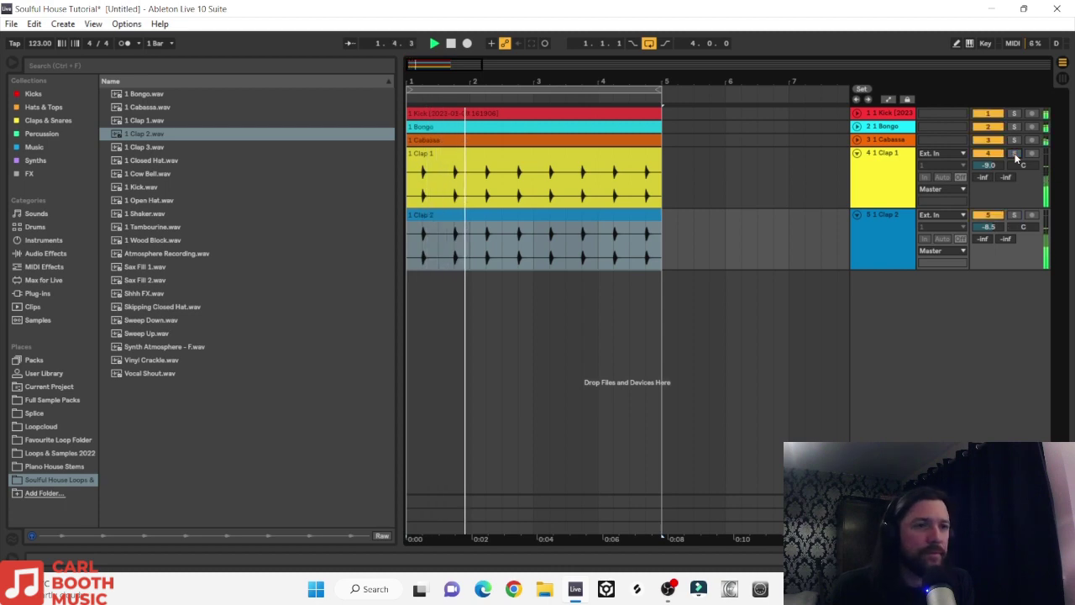
# Step: Lower the Clap 1 and Clap 2 tracks together to -10.0 dB and -9.5 dB
pyautogui.click(885, 220)
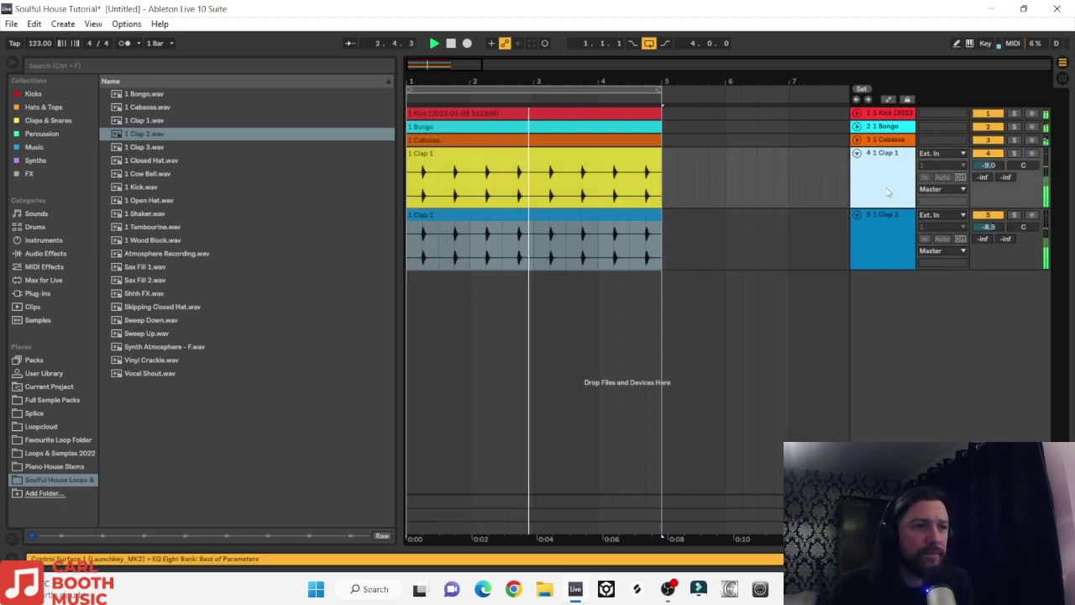
pyautogui.keyDown('shift'); pyautogui.click(885, 222); pyautogui.keyUp('shift')
pyautogui.moveTo(982, 227)
pyautogui.mouseDown()
pyautogui.moveTo(982, 239)
pyautogui.moveTo(982, 222)
pyautogui.mouseUp()
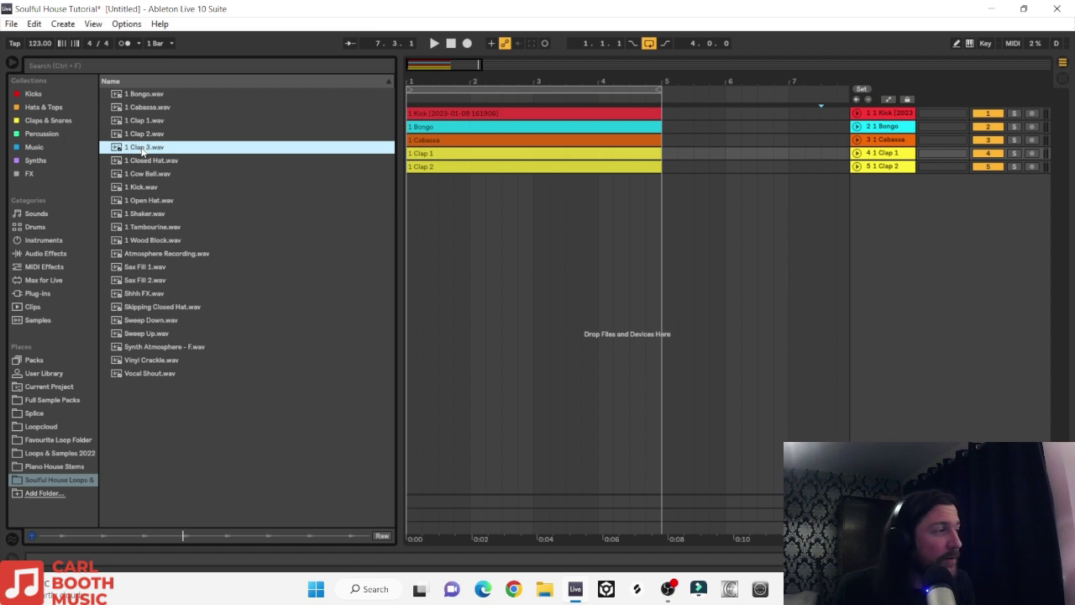
# Step: Add 1 Clap 3.wav on a new track, soloed at -9.0 dB, and raise its clip gain
pyautogui.moveTo(142, 149); pyautogui.dragTo(408, 186)
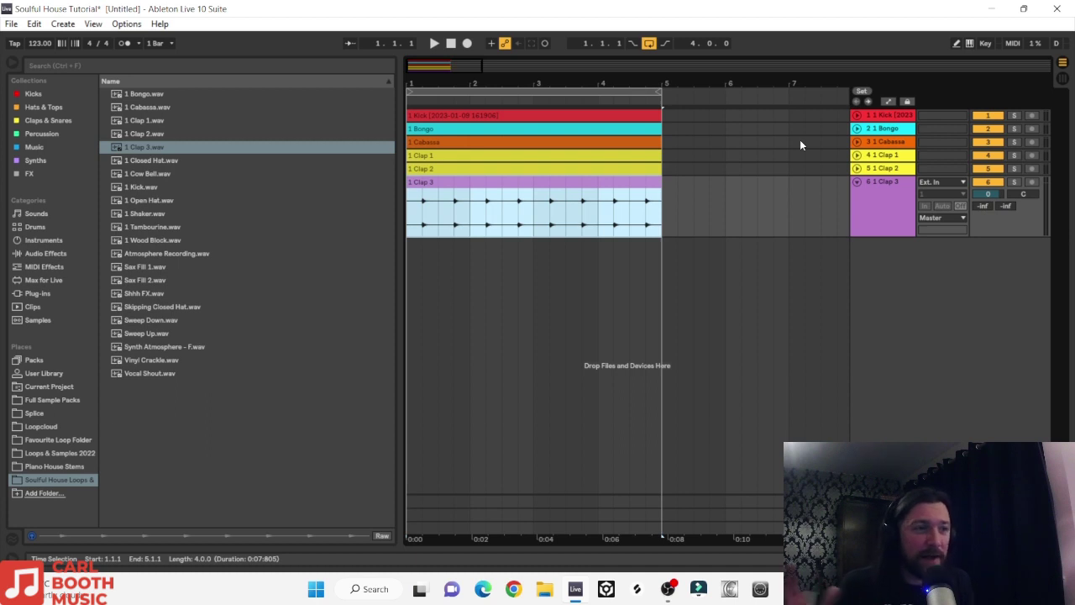
pyautogui.click(1014, 182)
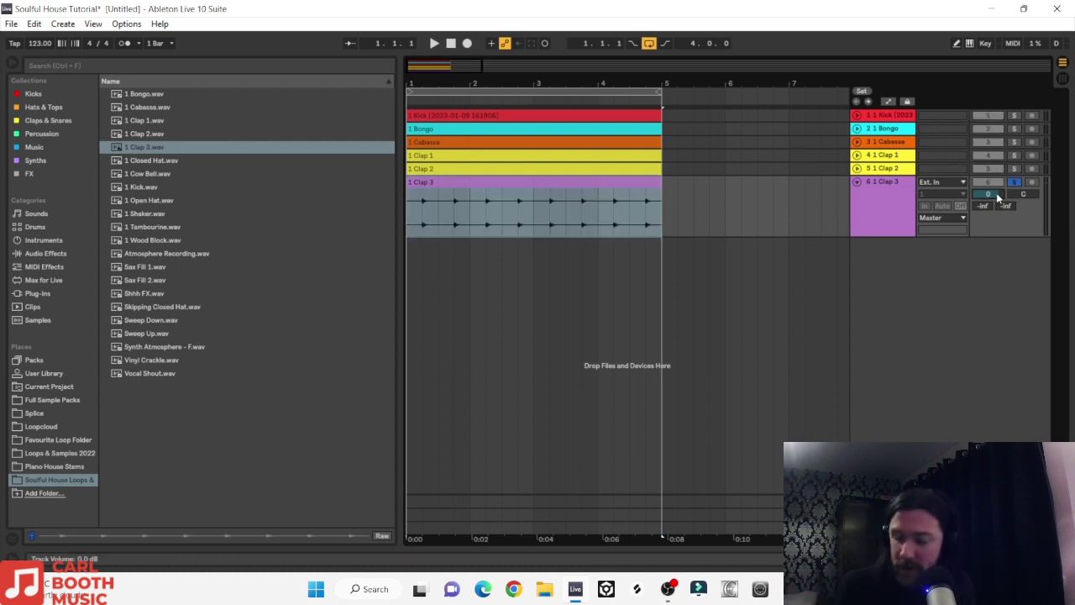
pyautogui.press('space')
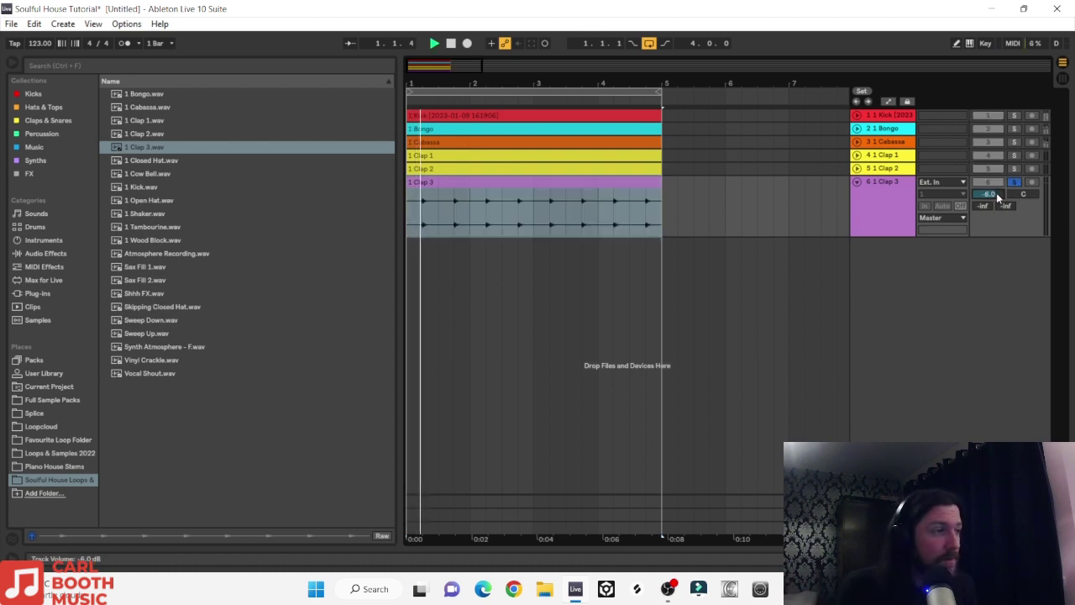
pyautogui.doubleClick(426, 205)
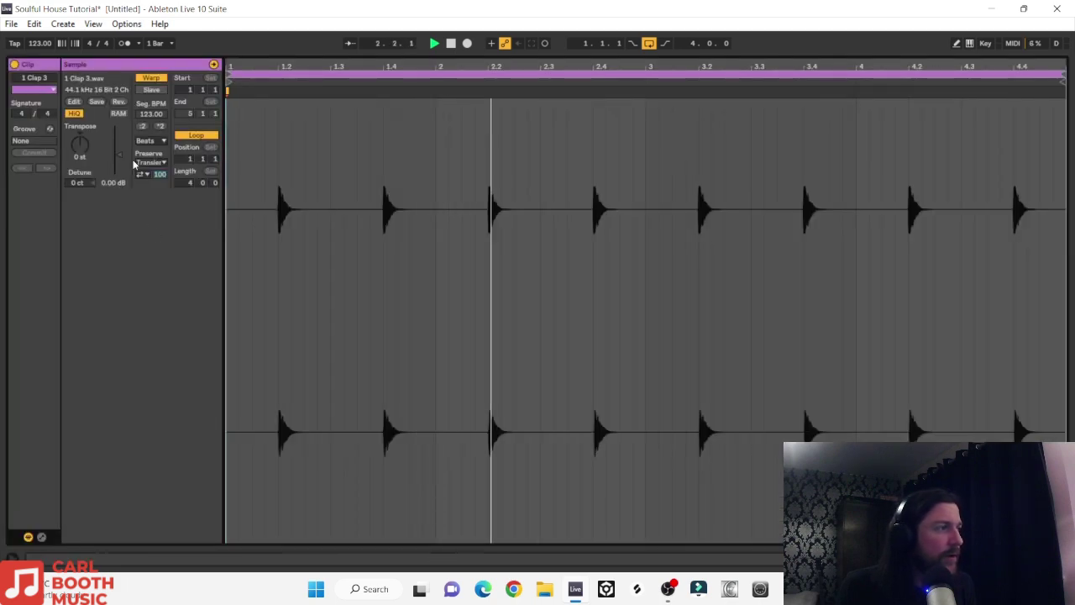
pyautogui.moveTo(118, 154); pyautogui.dragTo(118, 146)
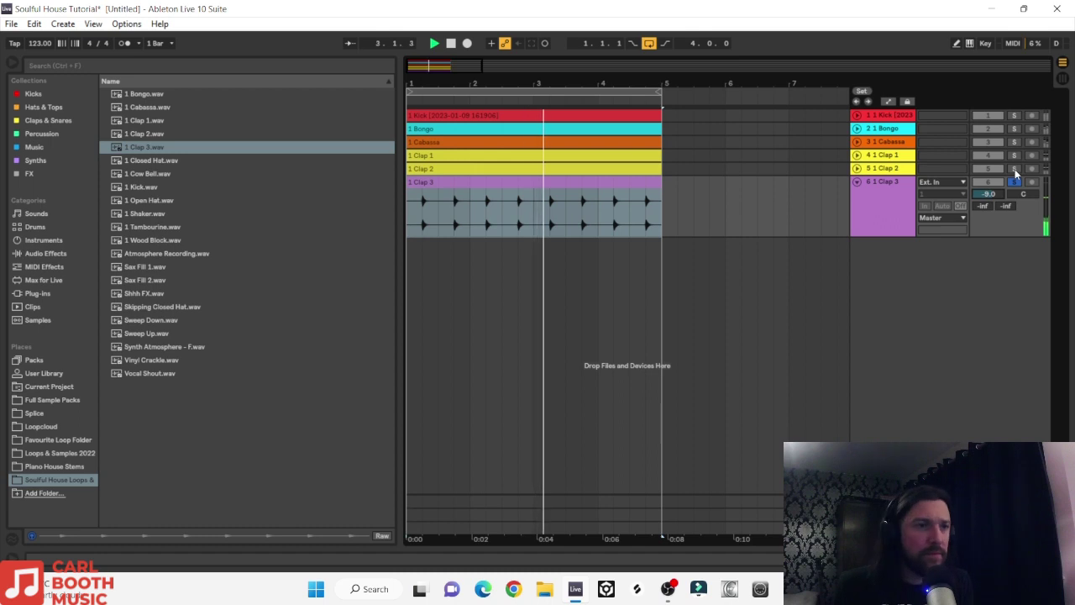
# Step: Unfold Clap 1 and Clap 2, pan them 10L and 10R, and listen to all three claps soloed
pyautogui.click(857, 168)
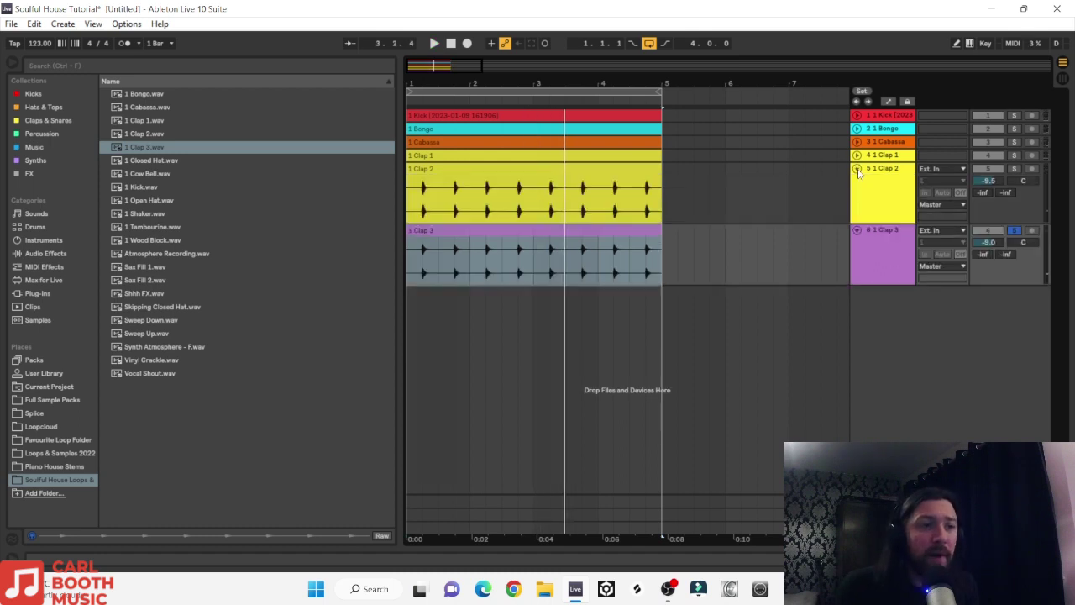
pyautogui.click(856, 155)
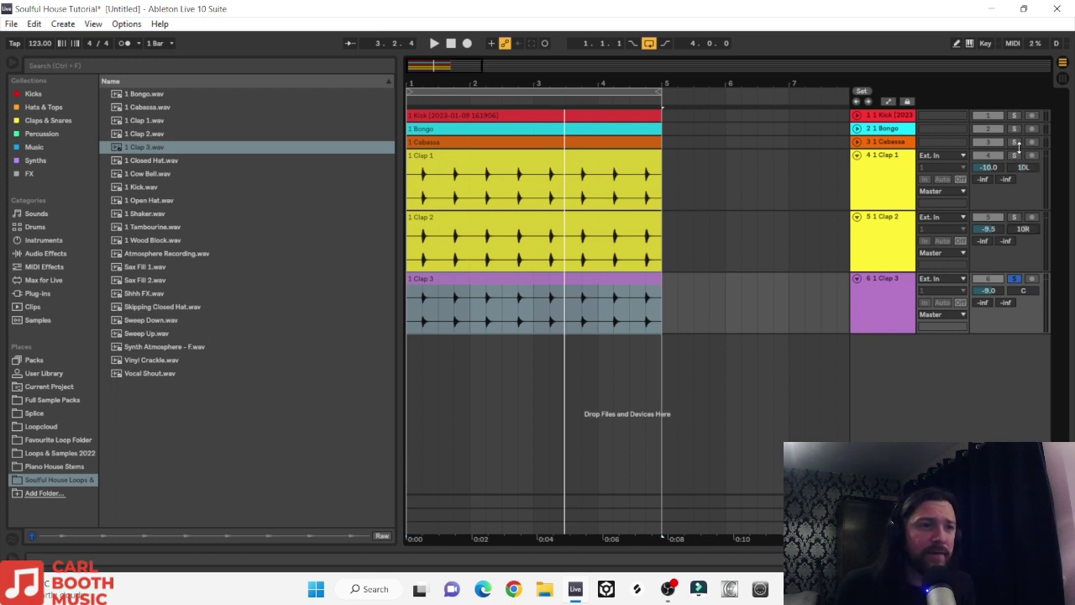
pyautogui.press('space')
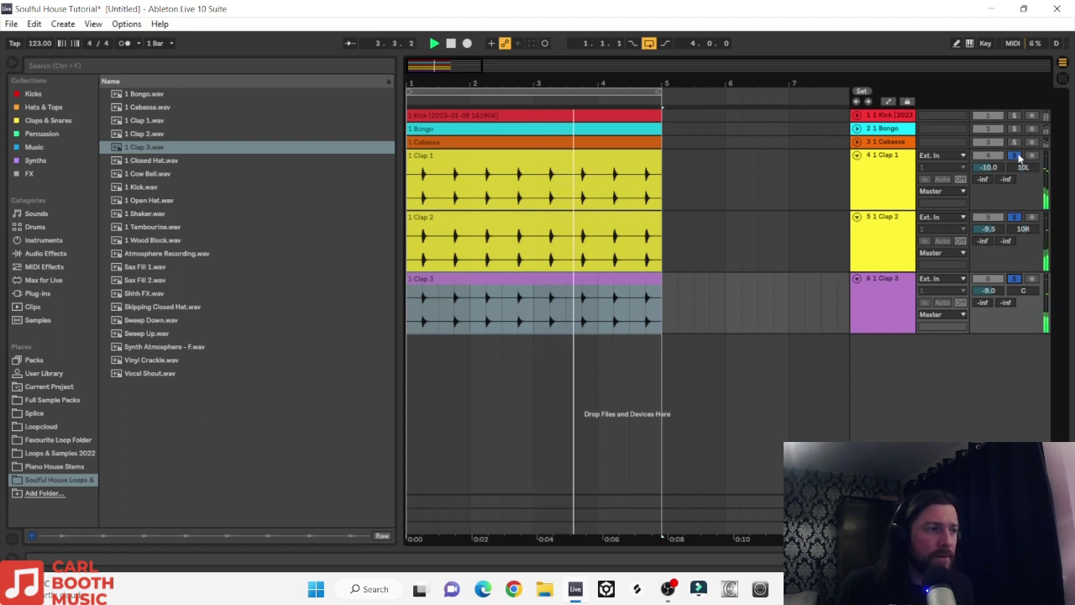
pyautogui.press('space')
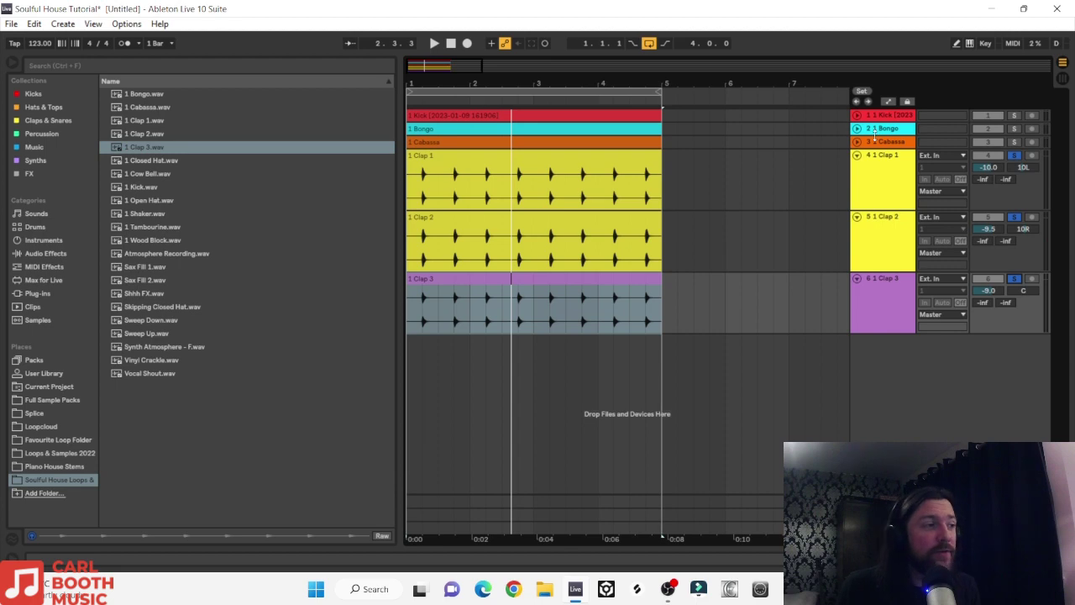
# Step: Group the Clap 1, Clap 2 and Clap 3 tracks and name the group Claps
pyautogui.click(882, 180)
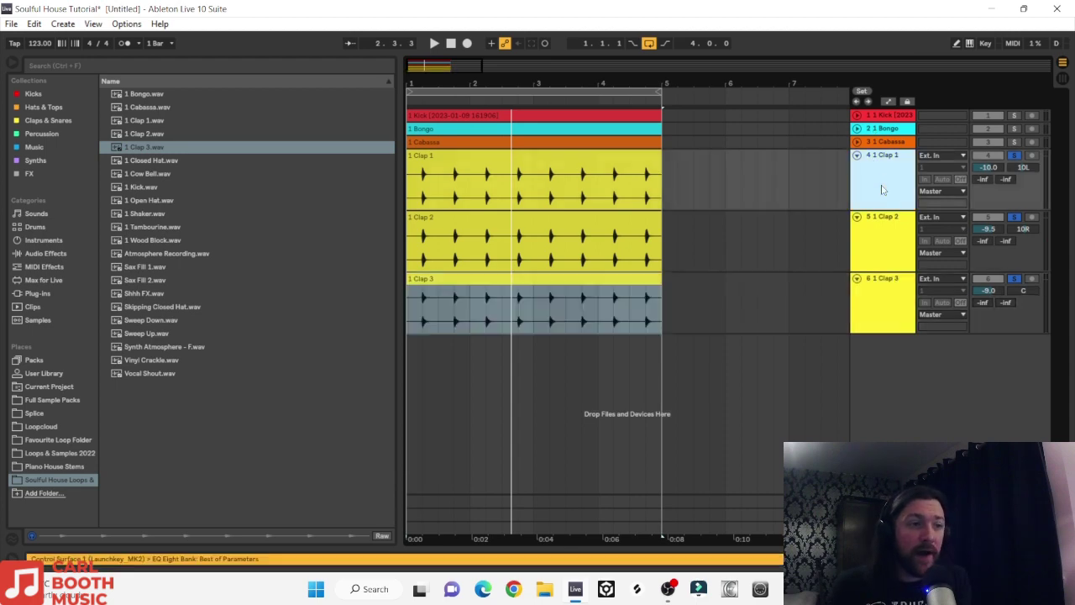
pyautogui.keyDown('shift'); pyautogui.click(884, 315); pyautogui.keyUp('shift')
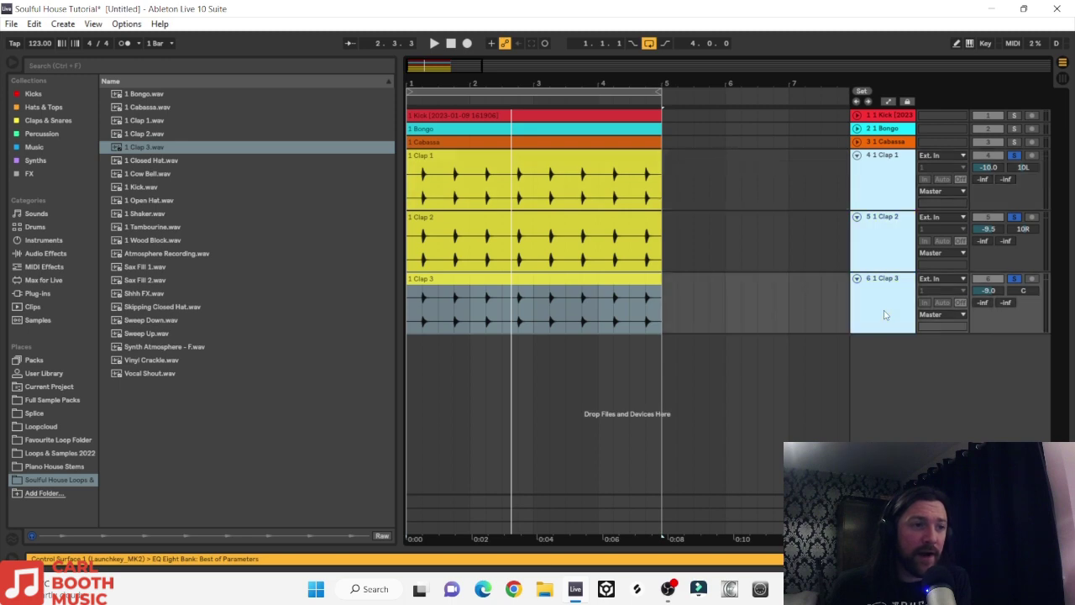
pyautogui.rightClick(886, 302)
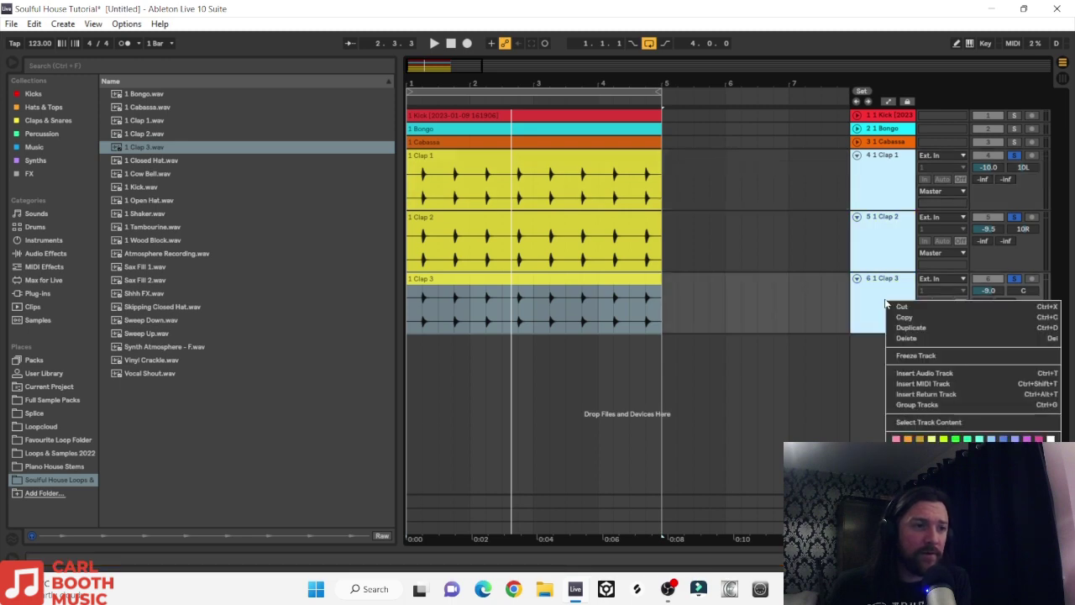
pyautogui.click(915, 404)
pyautogui.rightClick(871, 165)
pyautogui.click(913, 222)
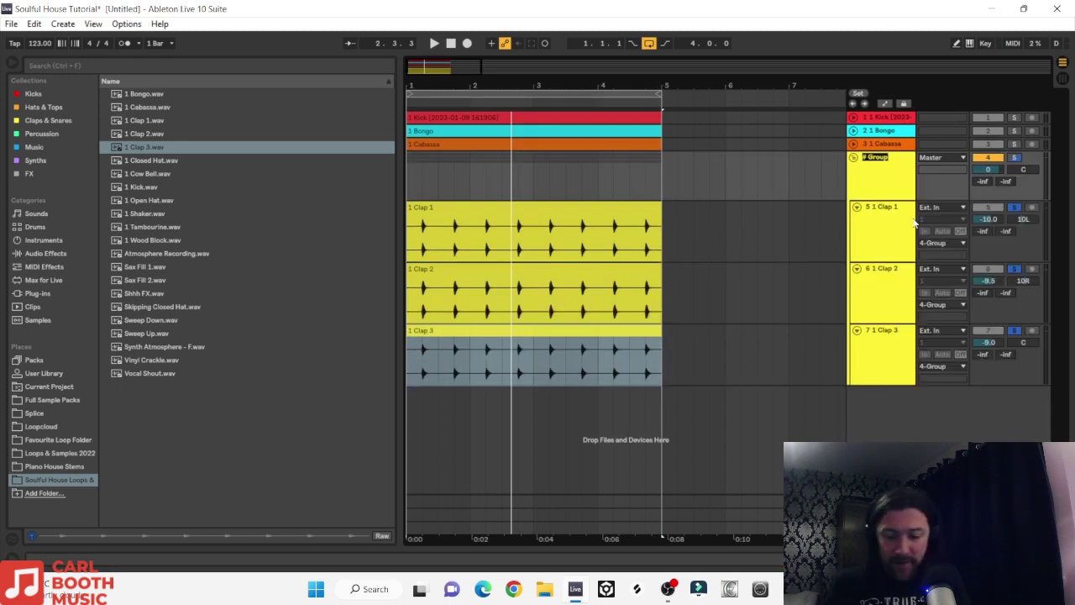
pyautogui.write('Claps')
pyautogui.press('Return')
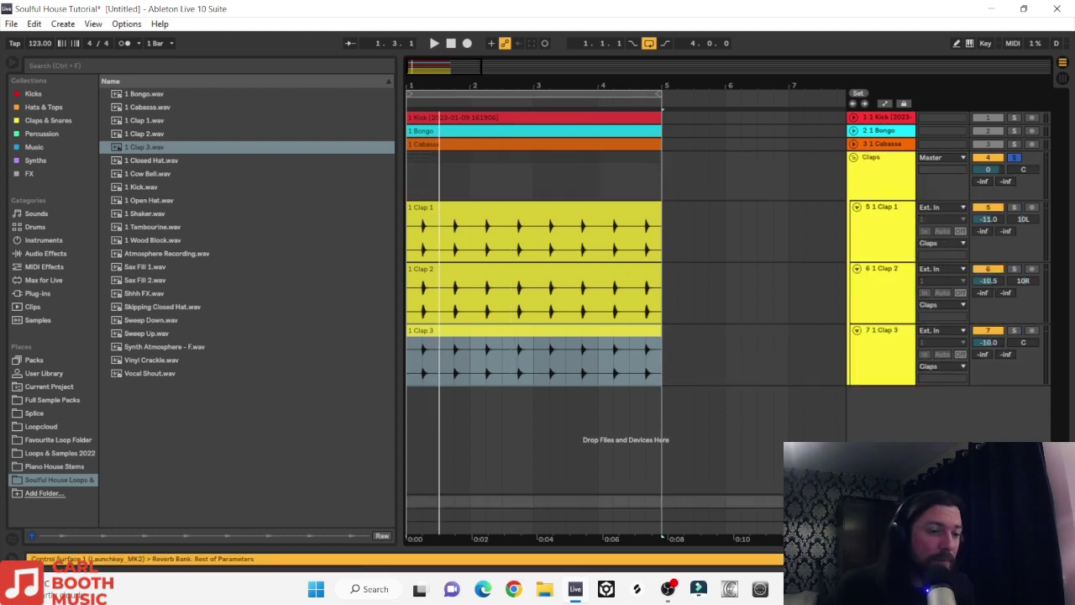
# Step: Replace the Reverb on return track A with ValhallaVintageVerb and load its Drum Plate preset
pyautogui.hotkey('shift', 'Tab')
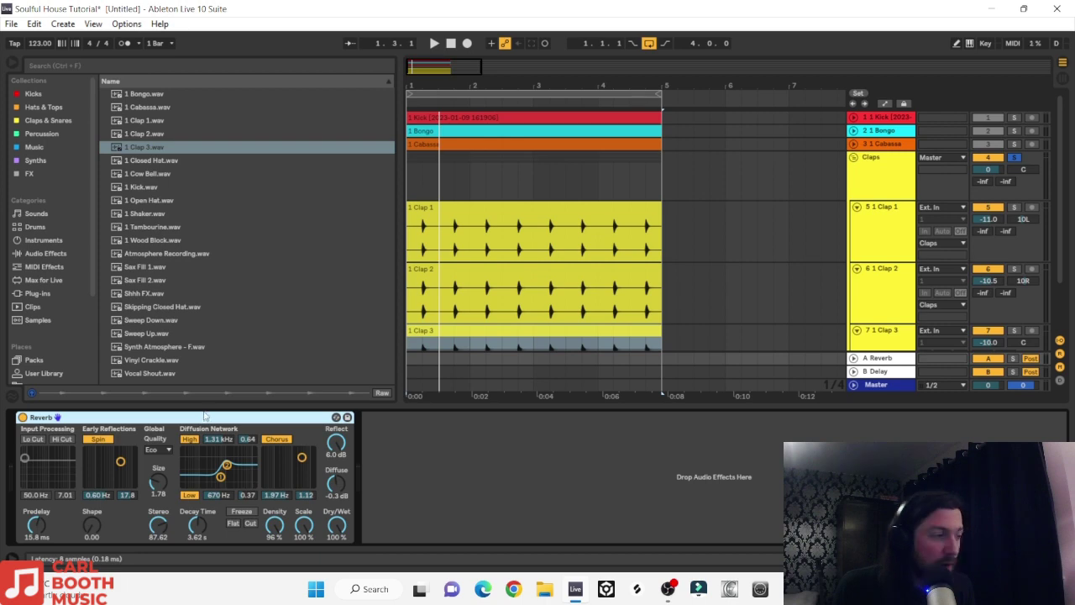
pyautogui.press('Delete')
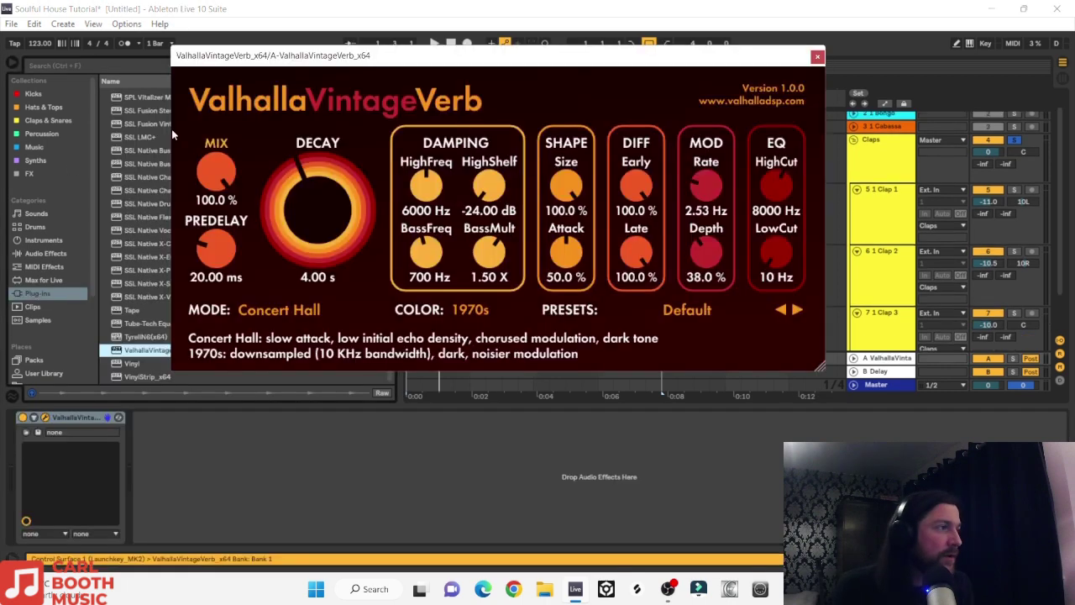
pyautogui.click(704, 312)
pyautogui.moveTo(690, 518)
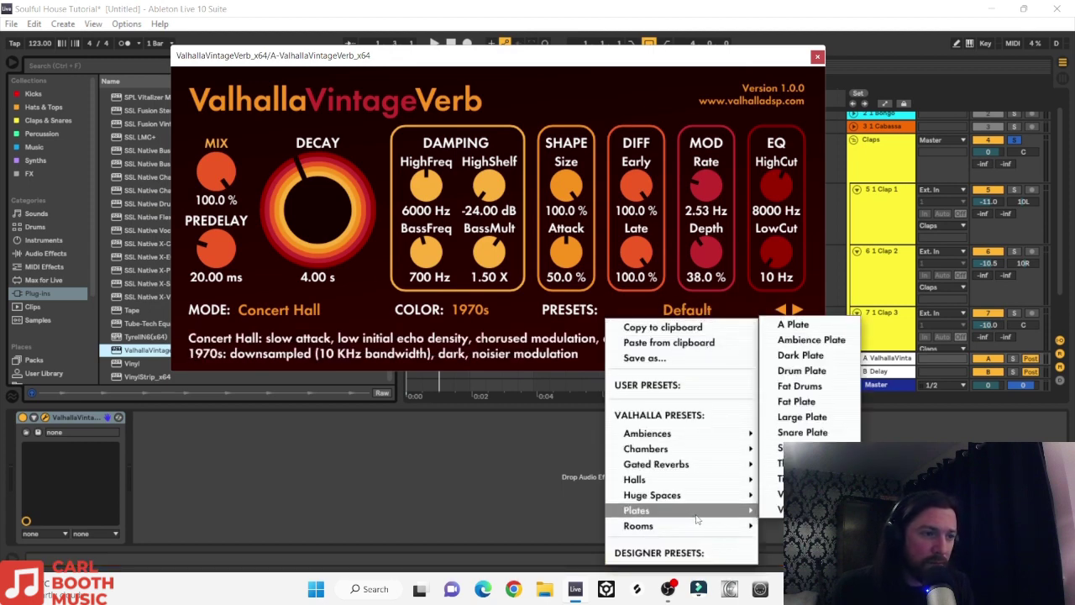
pyautogui.click(805, 372)
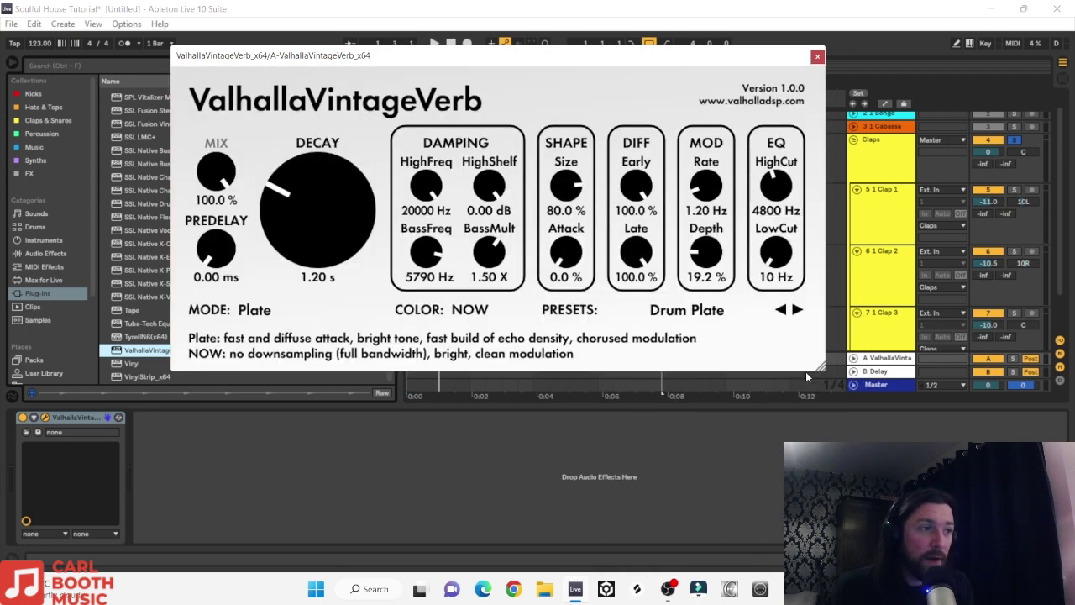
# Step: Set the reverb's decay to 0.68 s and its low cut to 200 Hz
pyautogui.moveTo(287, 215); pyautogui.dragTo(288, 224)
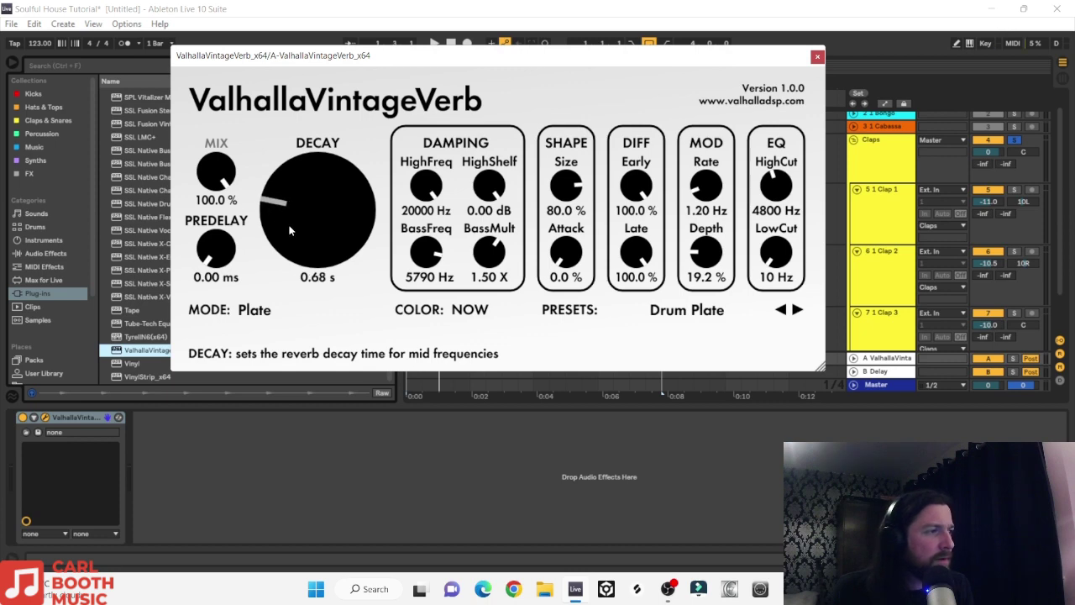
pyautogui.moveTo(786, 249); pyautogui.dragTo(787, 237)
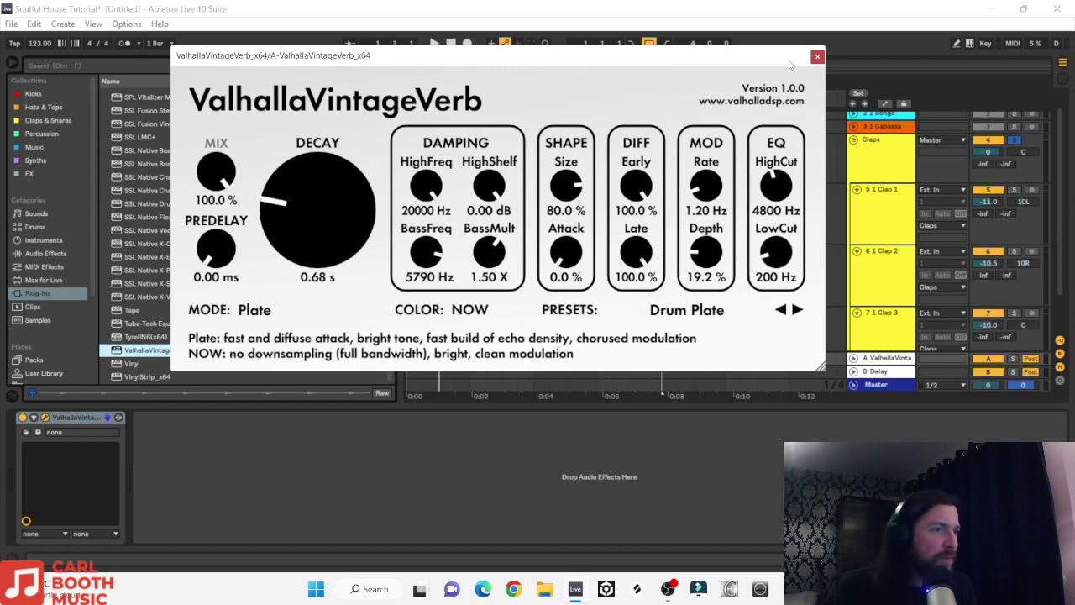
pyautogui.click(817, 58)
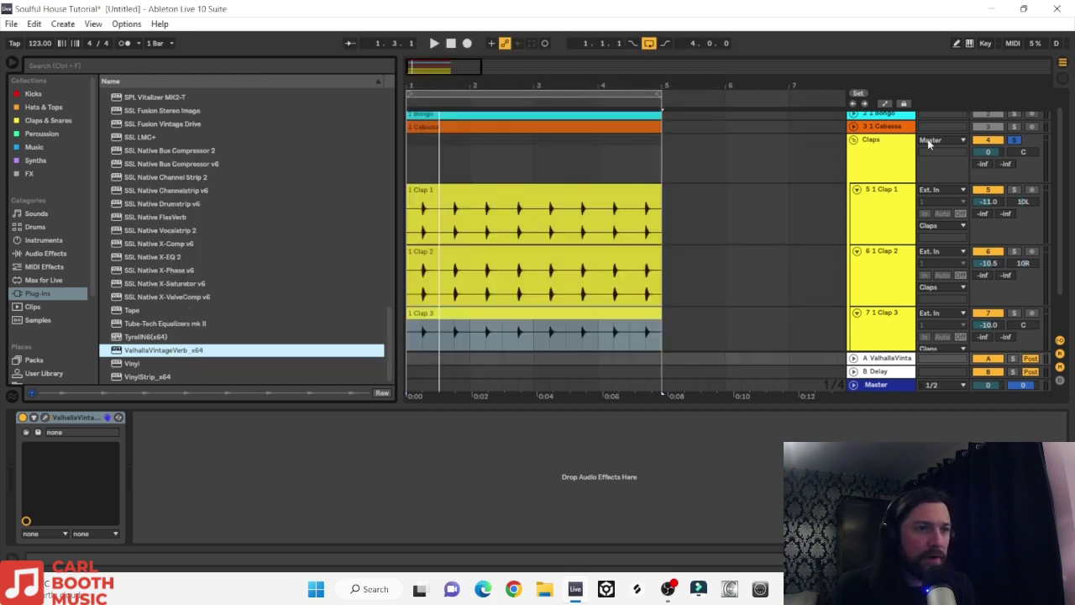
# Step: Send the Claps group to return A at -15.0 dB, check it soloed and in the full mix, and fold the group
pyautogui.click(982, 164)
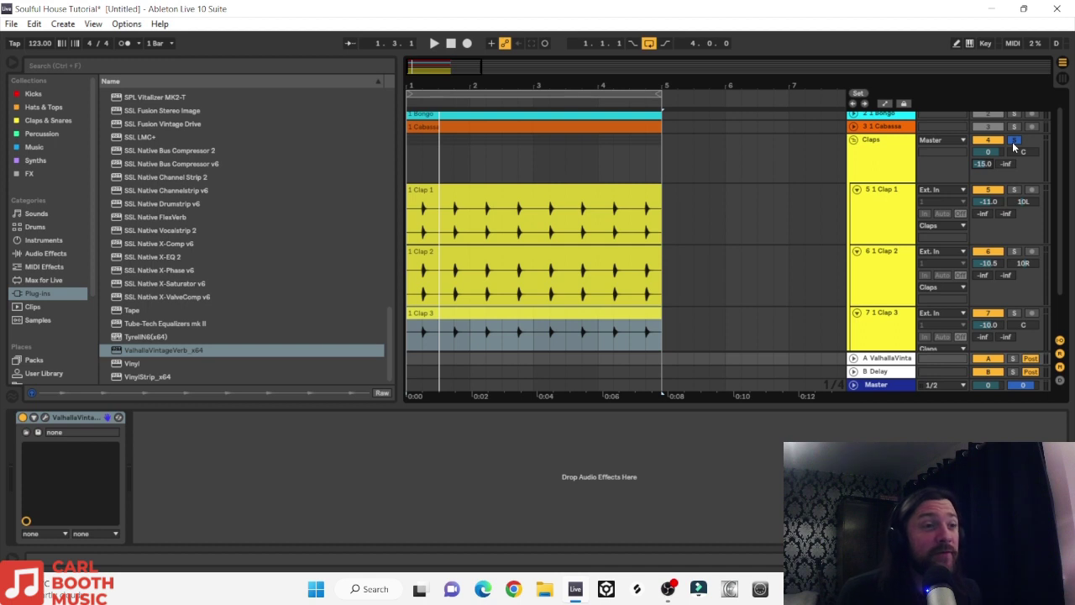
pyautogui.press('space')
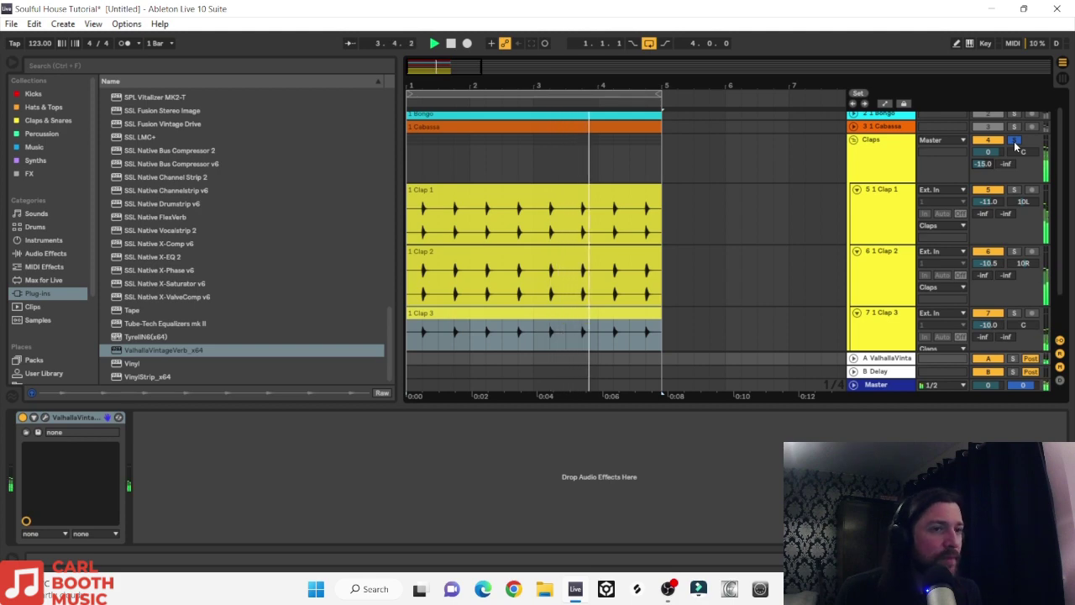
pyautogui.press('space')
pyautogui.click(1014, 142)
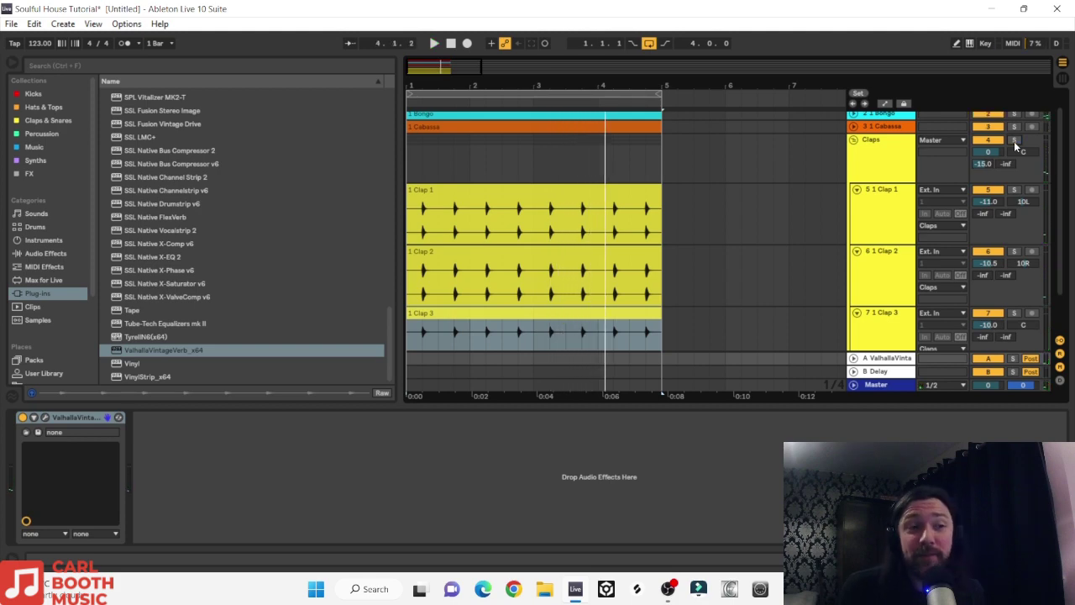
pyautogui.press('space')
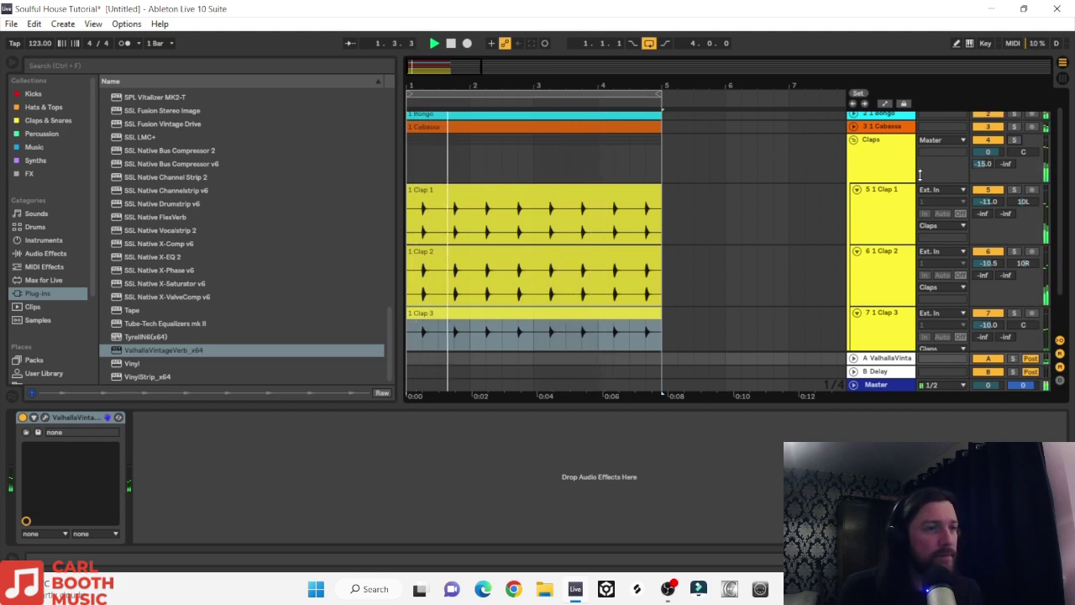
pyautogui.scroll(1, 913, 172)
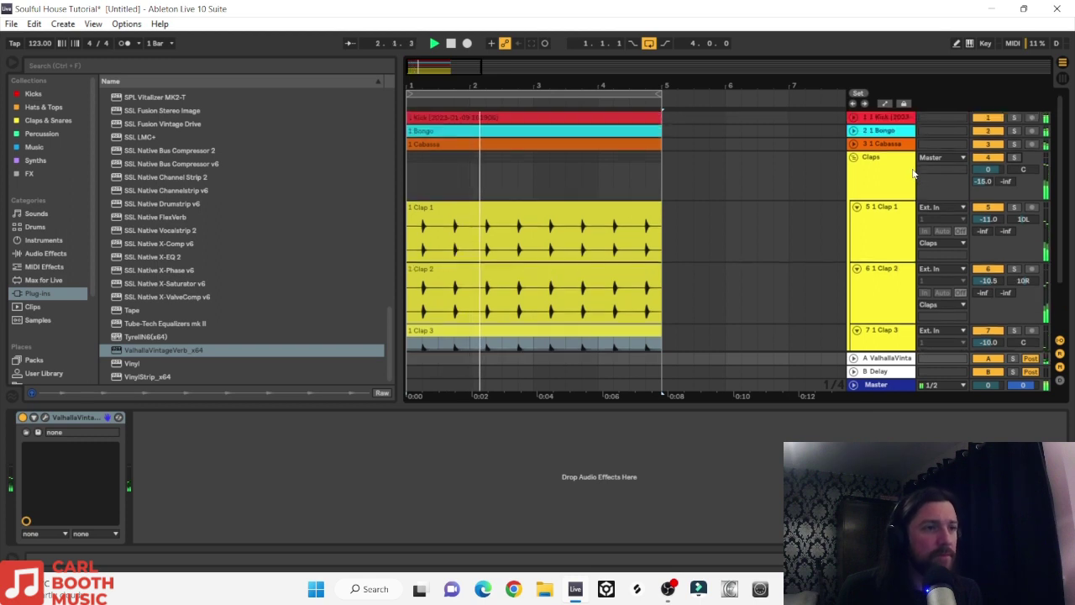
pyautogui.click(855, 159)
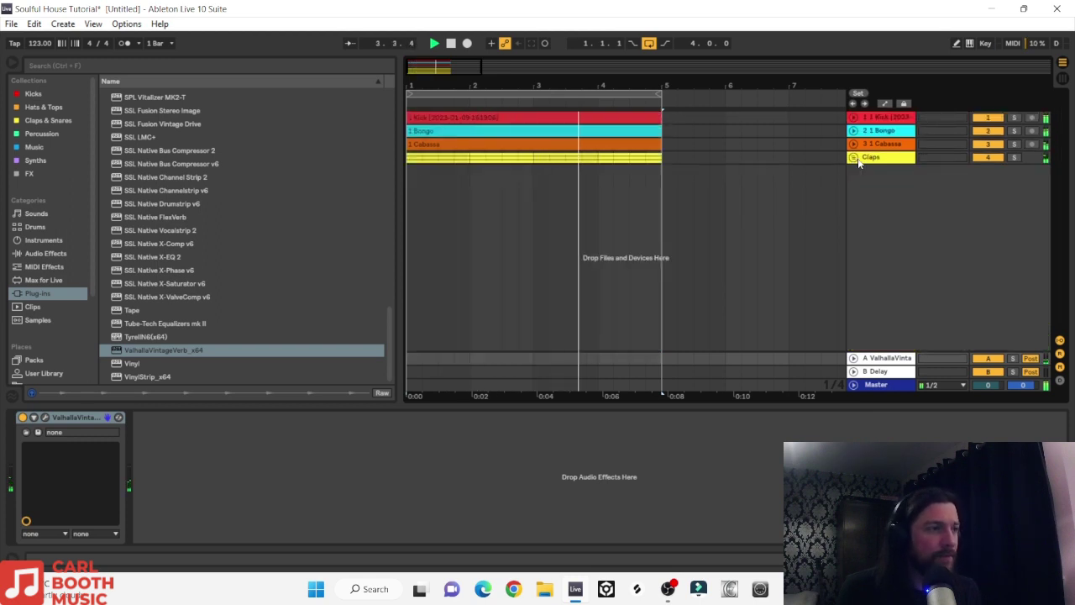
pyautogui.press('space')
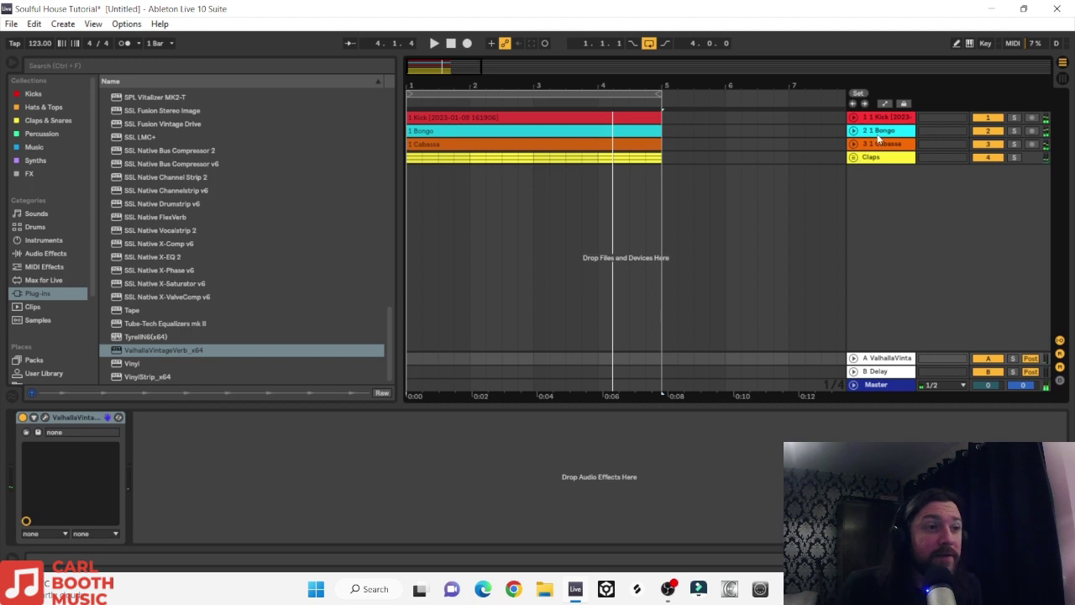
# Step: Group the Cabassa track on its own and name the group Hats
pyautogui.rightClick(879, 147)
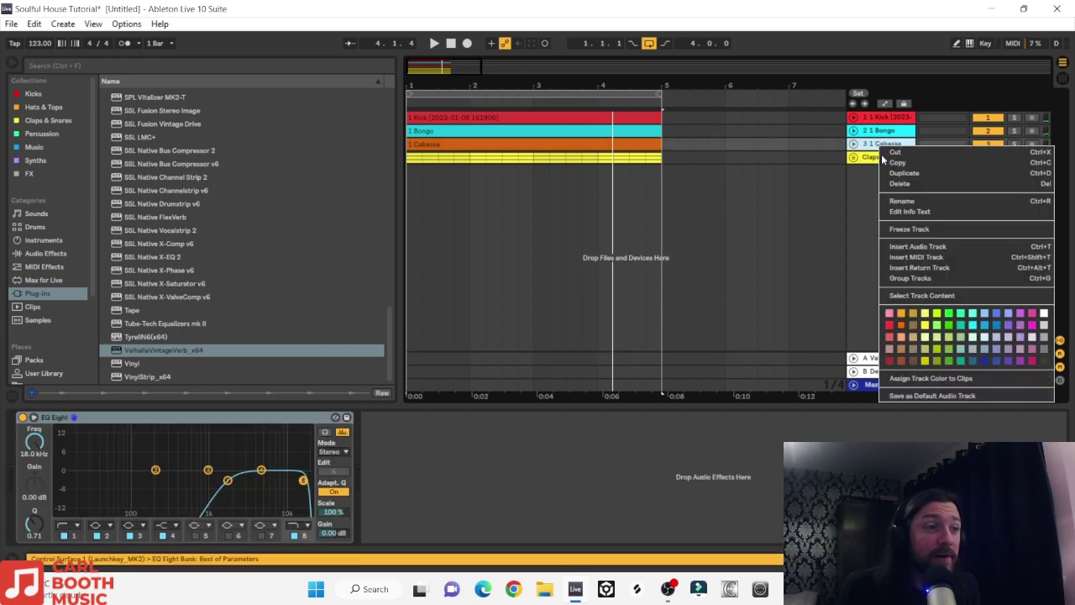
pyautogui.click(910, 278)
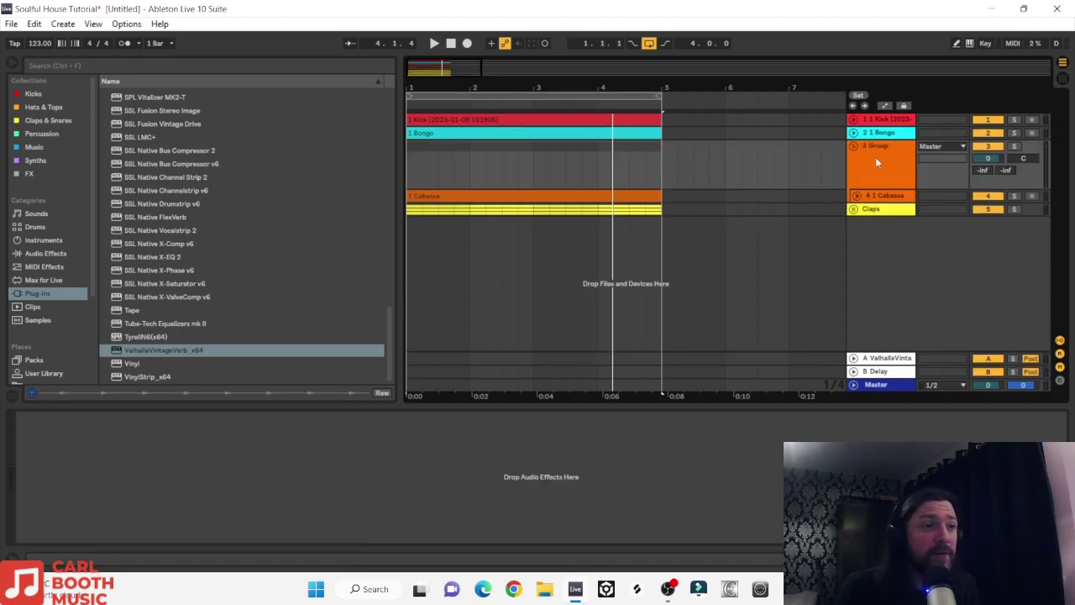
pyautogui.click(878, 158)
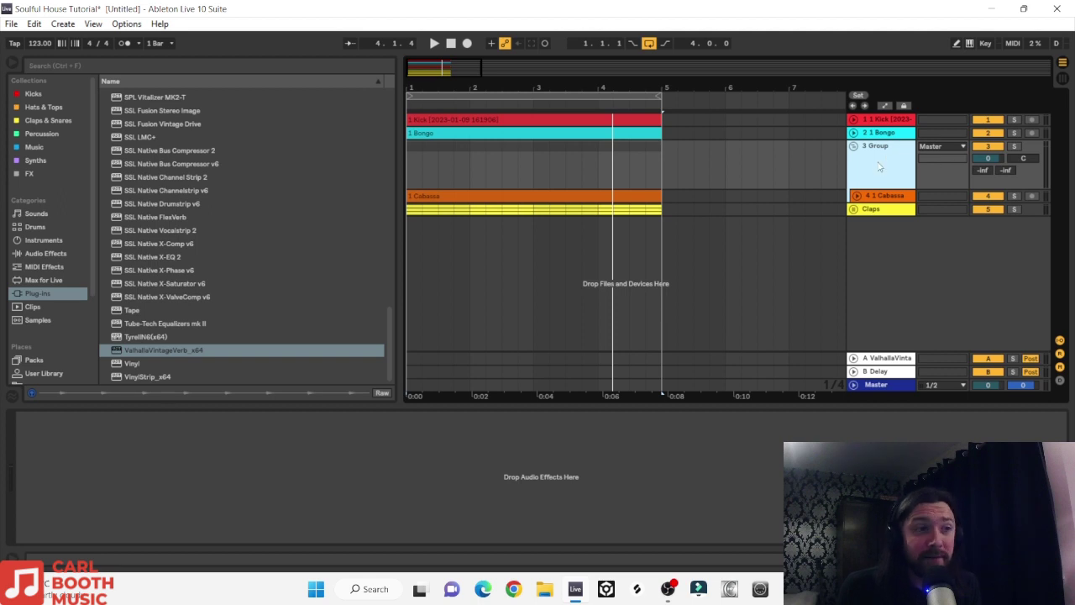
pyautogui.rightClick(879, 164)
pyautogui.click(904, 218)
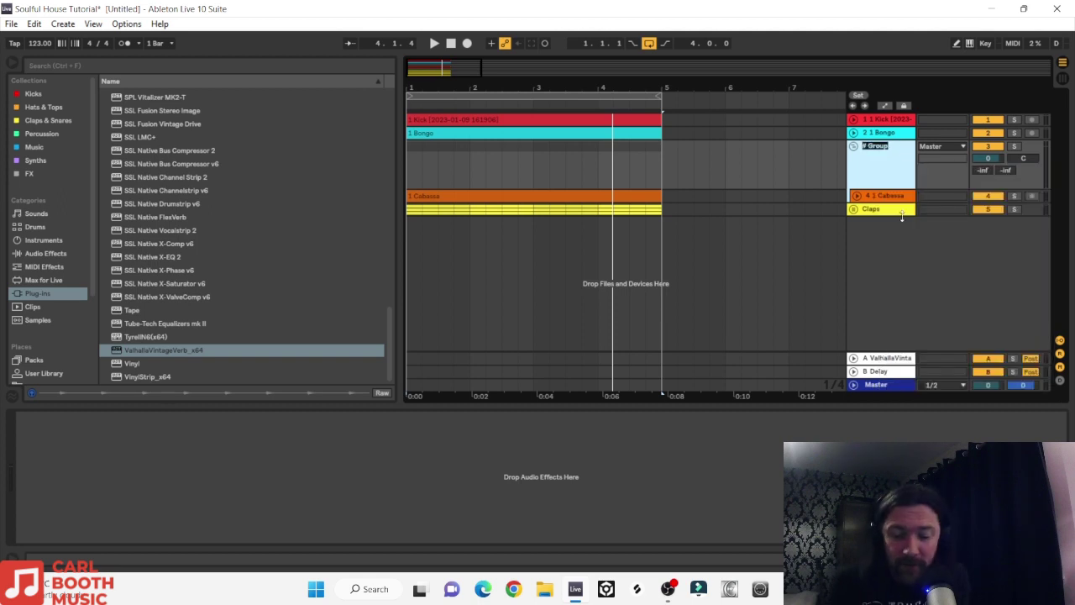
pyautogui.write('Hats')
pyautogui.press('Return')
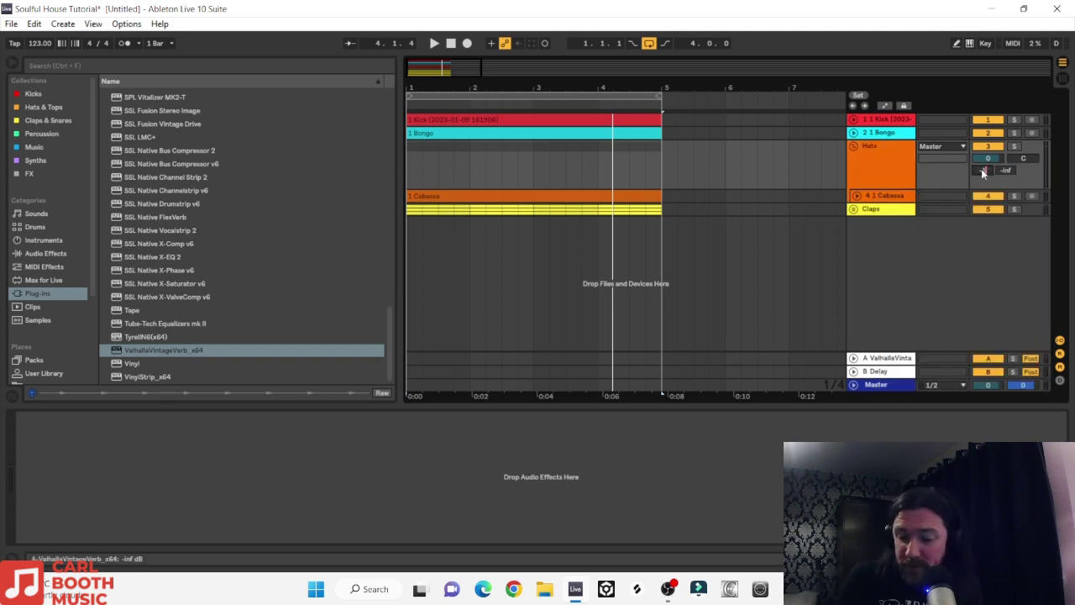
# Step: Send the Hats group to return A at -15.0 dB and check it soloed, then together with the Claps group
pyautogui.click(1013, 147)
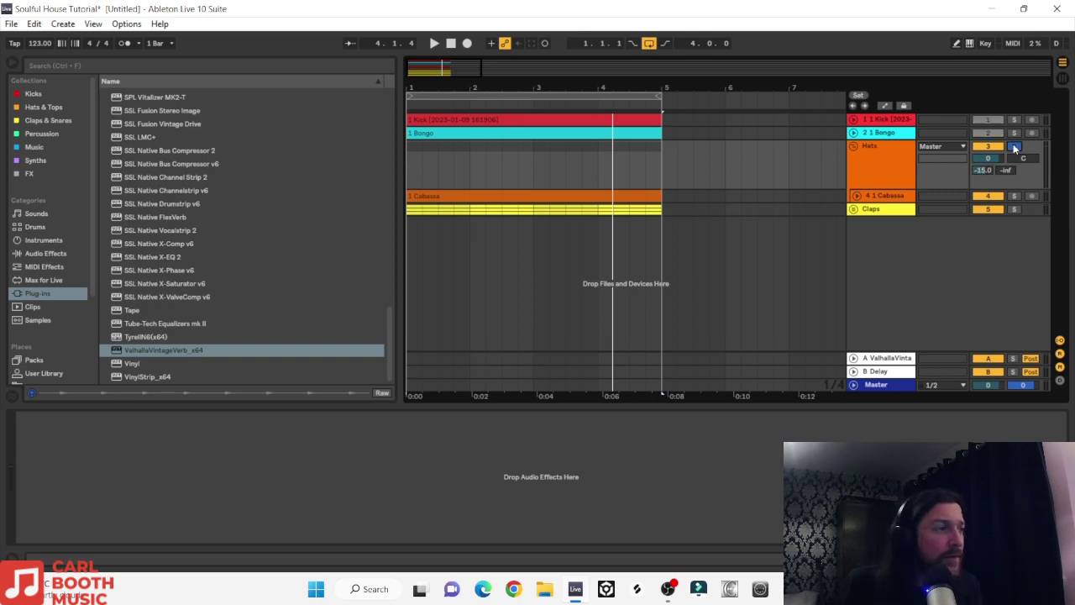
pyautogui.press('space')
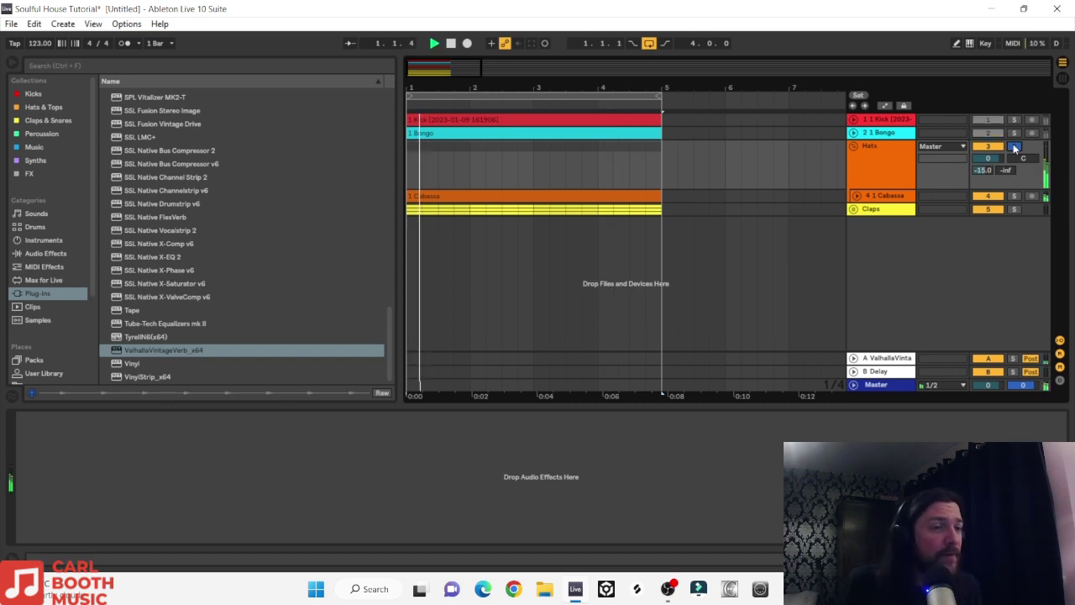
pyautogui.click(1013, 209)
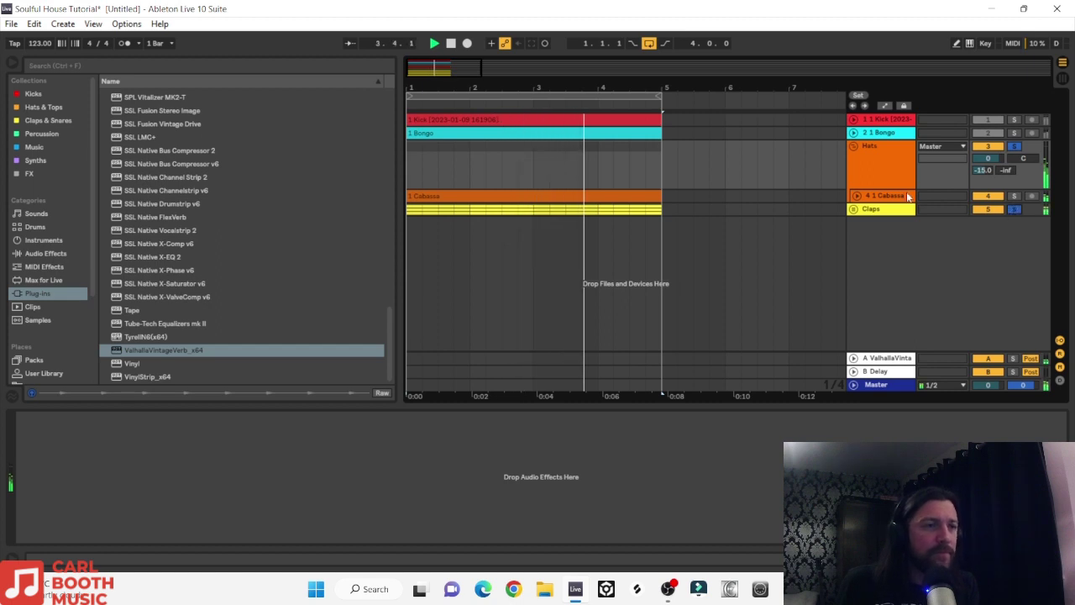
pyautogui.click(853, 209)
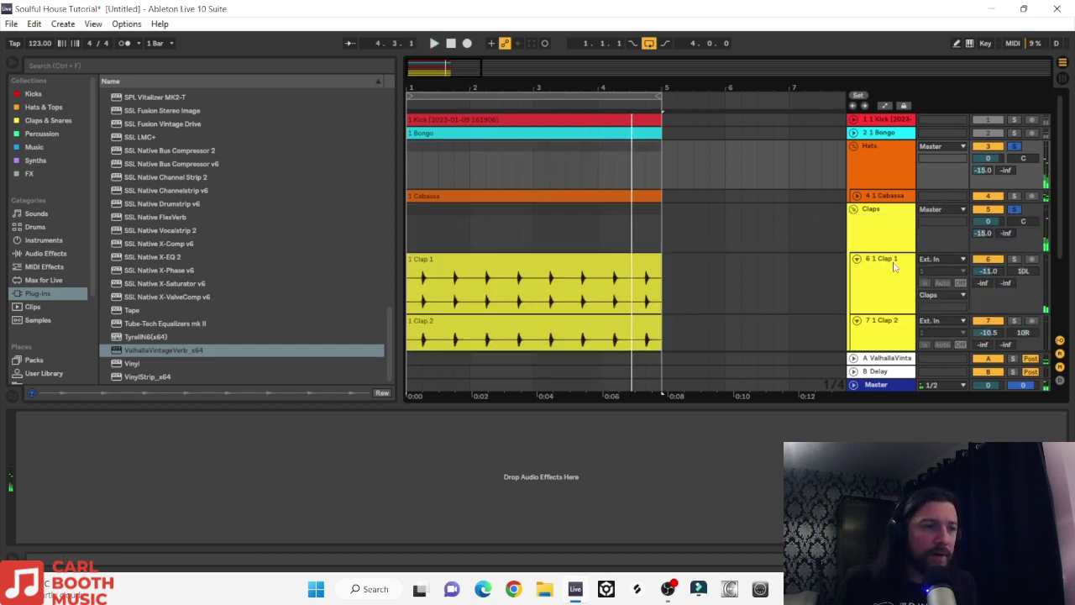
# Step: Group the Bongo track on its own and name the group Percussion
pyautogui.scroll(-3, 898, 273)
pyautogui.click(882, 161)
pyautogui.scroll(3, 877, 156)
pyautogui.rightClick(871, 144)
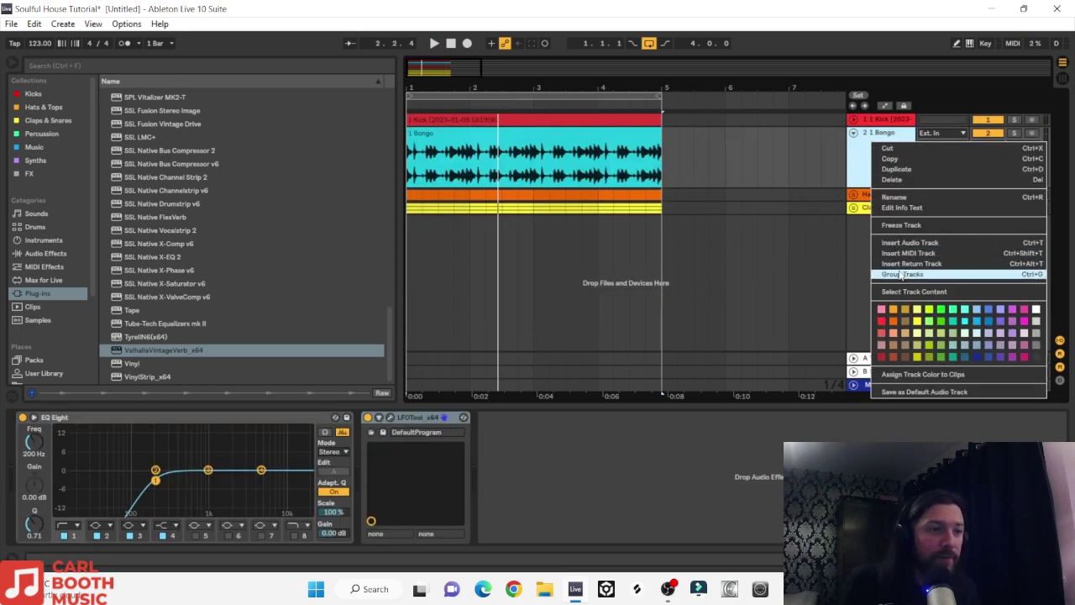
pyautogui.click(902, 274)
pyautogui.rightClick(874, 148)
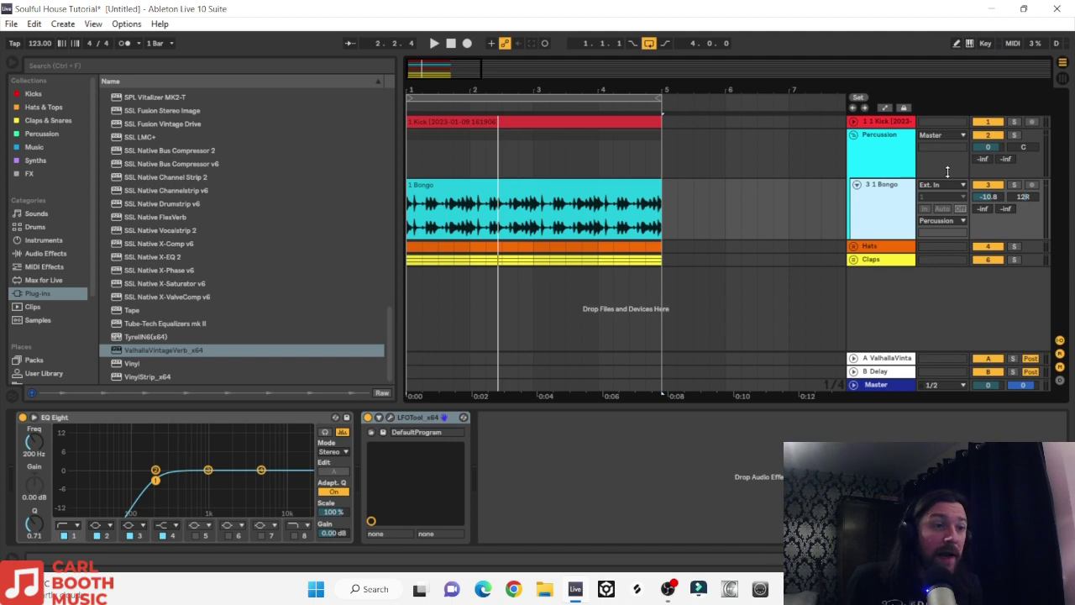
# Step: Send the Percussion group to return A at -15.0 dB and check it soloed and in the full mix
pyautogui.click(977, 158)
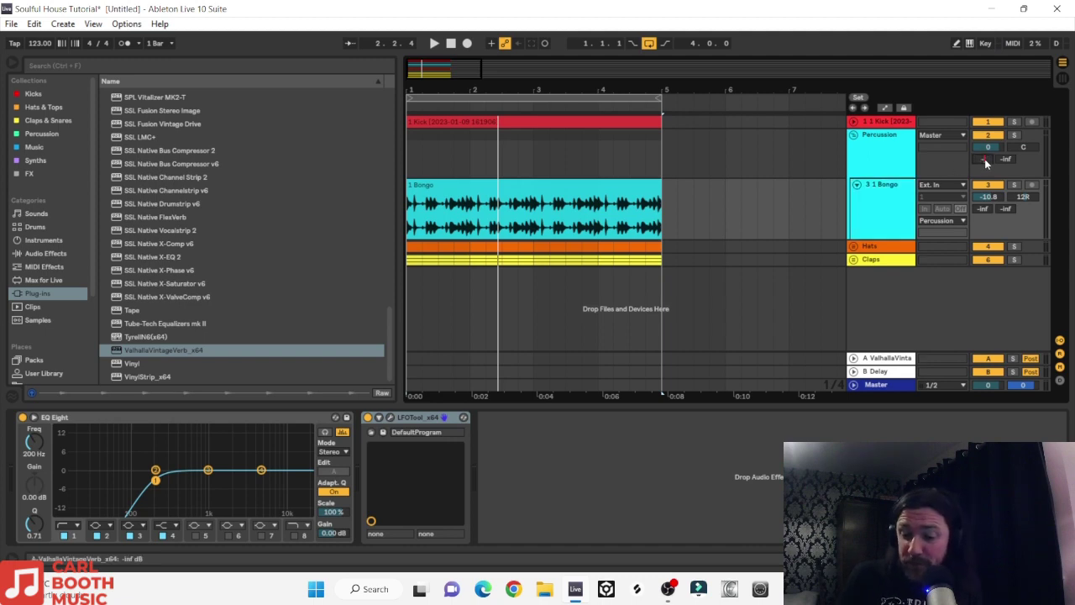
pyautogui.click(1014, 135)
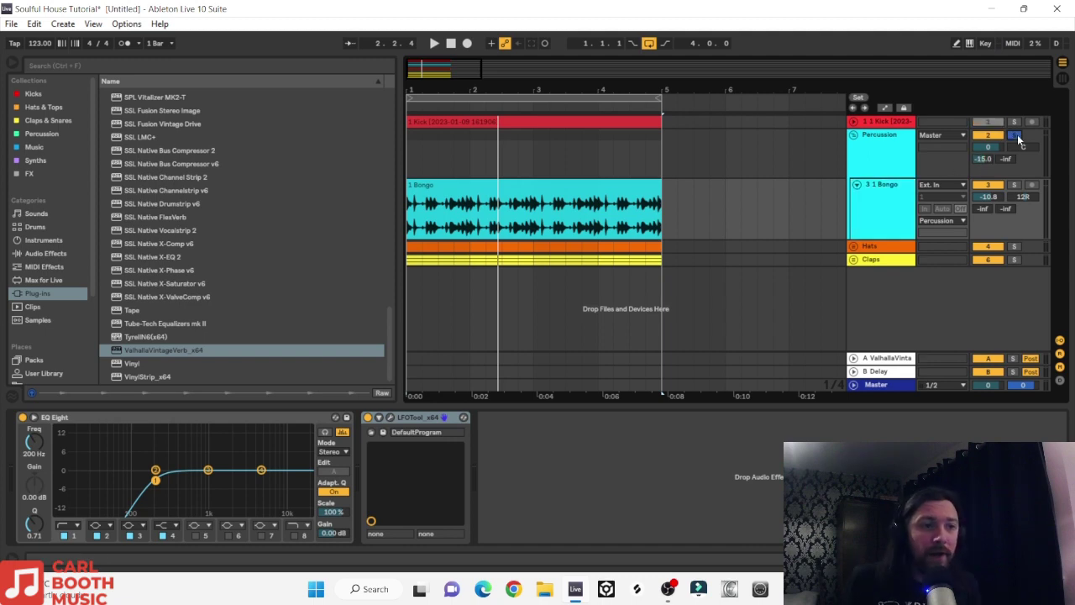
pyautogui.press('space')
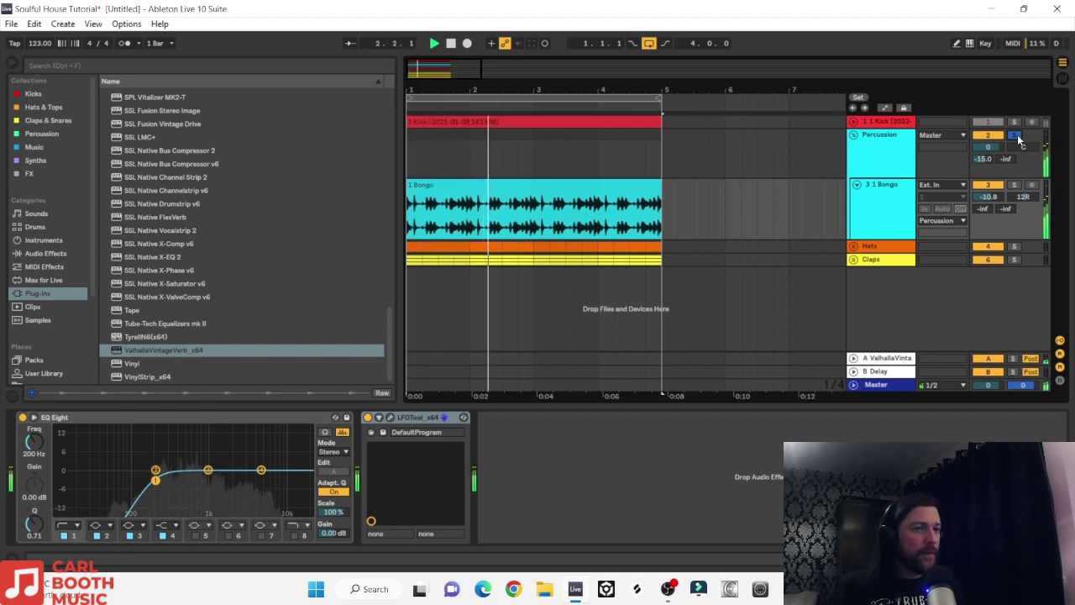
pyautogui.click(1014, 135)
pyautogui.press('space')
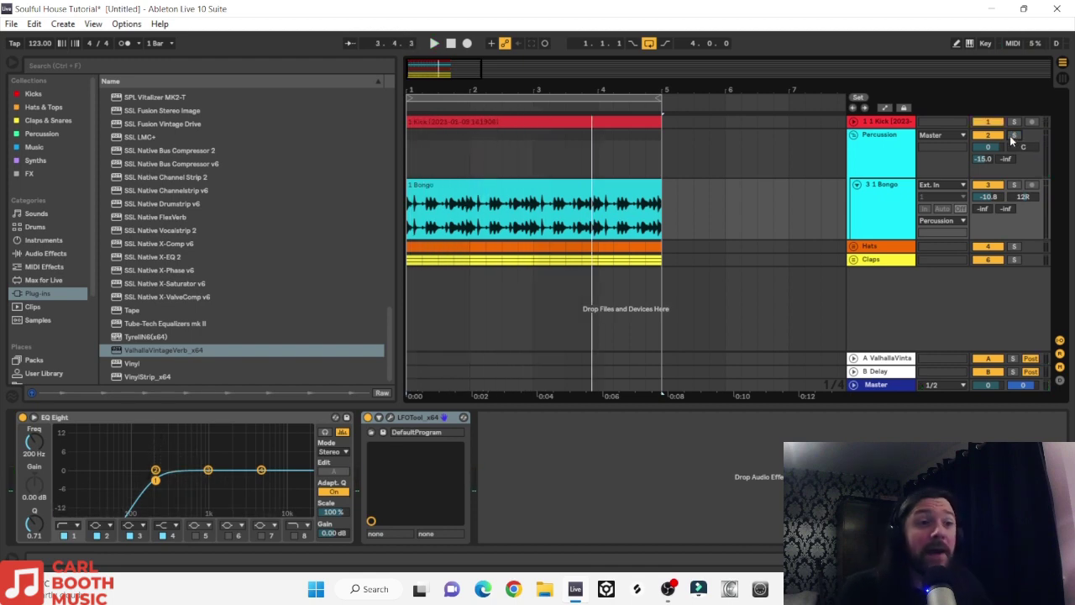
# Step: Fold the Percussion group and play the full groove from the start of the arrangement
pyautogui.click(854, 136)
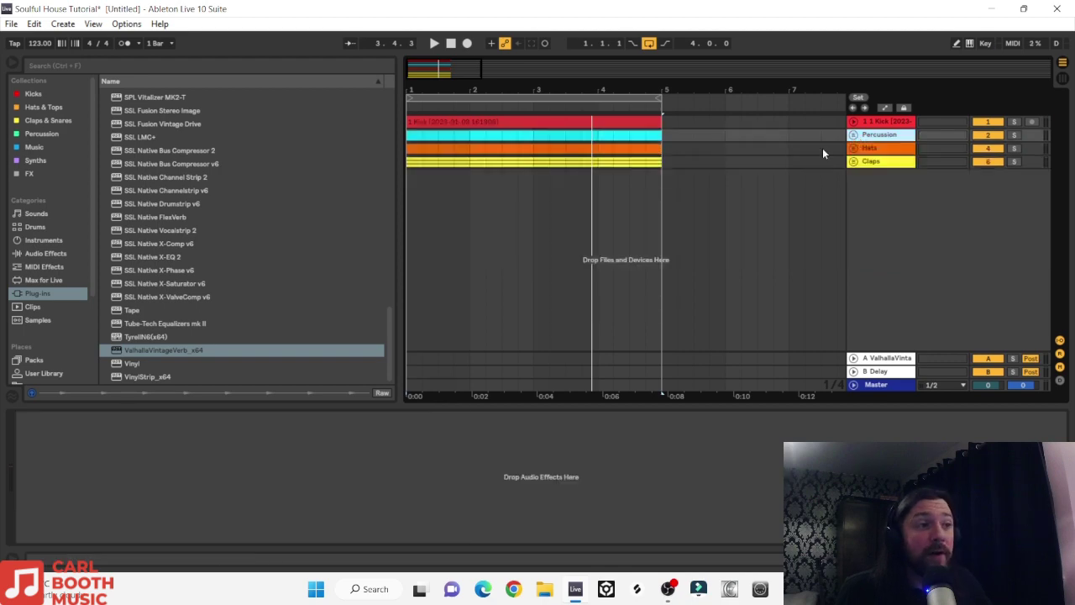
pyautogui.click(451, 45)
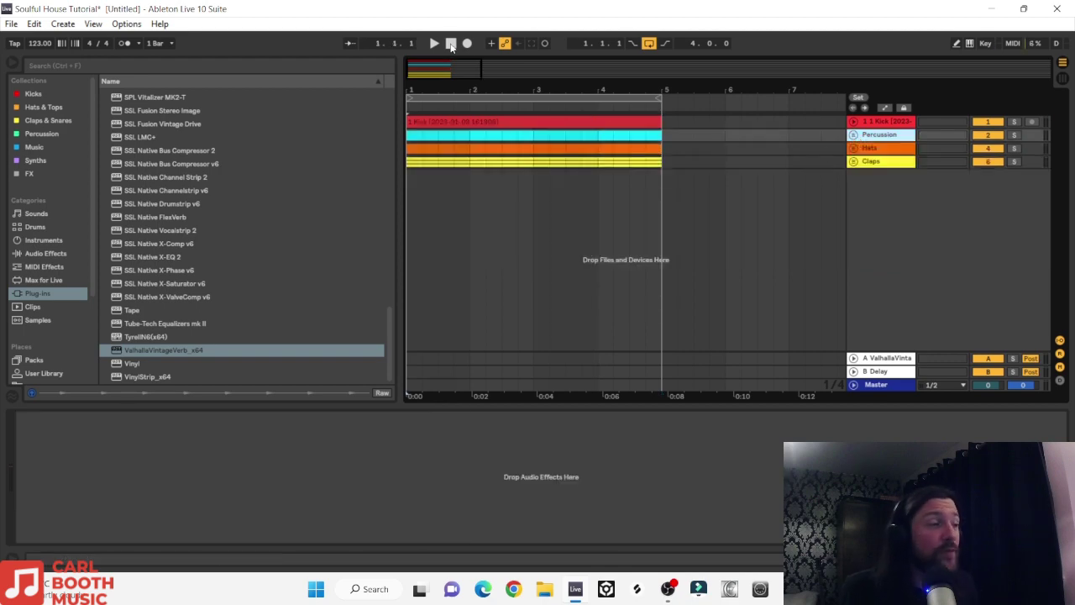
pyautogui.press('space')
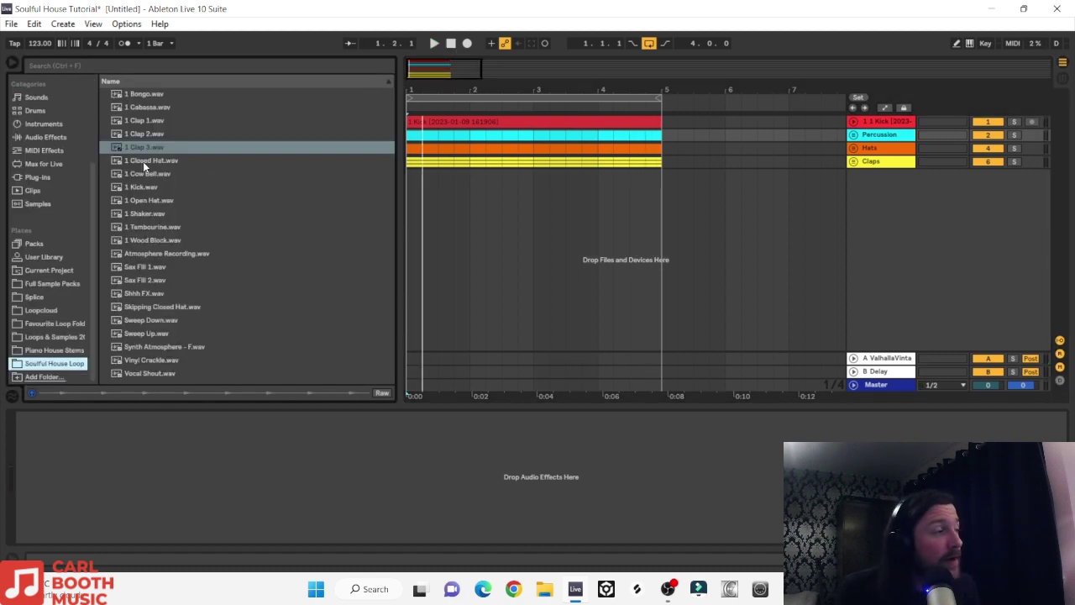
# Step: Preview 1 Closed Hat.wav from the Soulful House loop folder and place it on a new audio track at bar 1
pyautogui.click(144, 162)
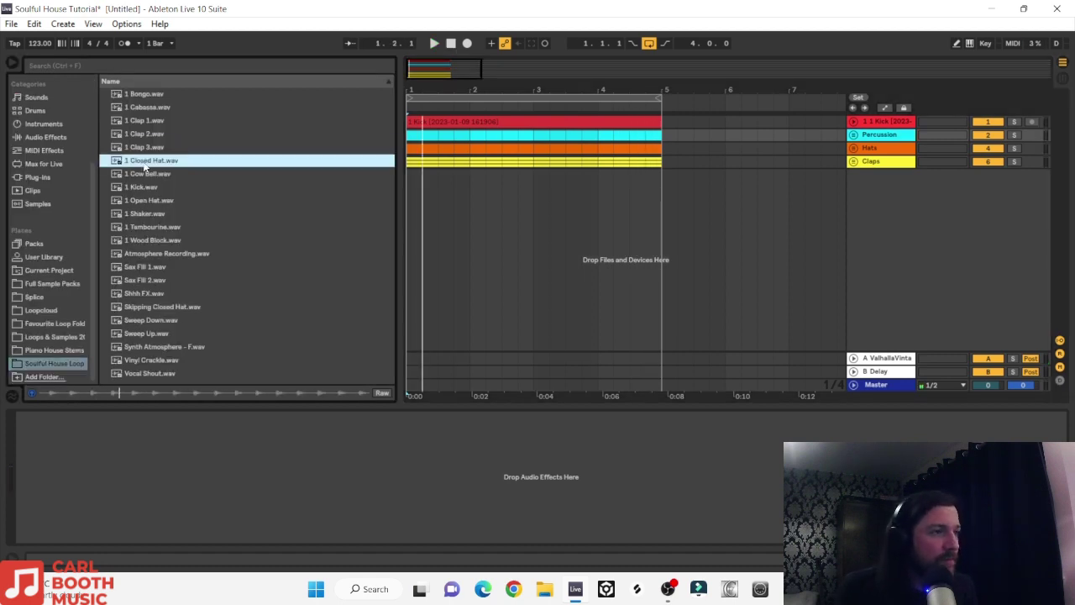
pyautogui.click(143, 165)
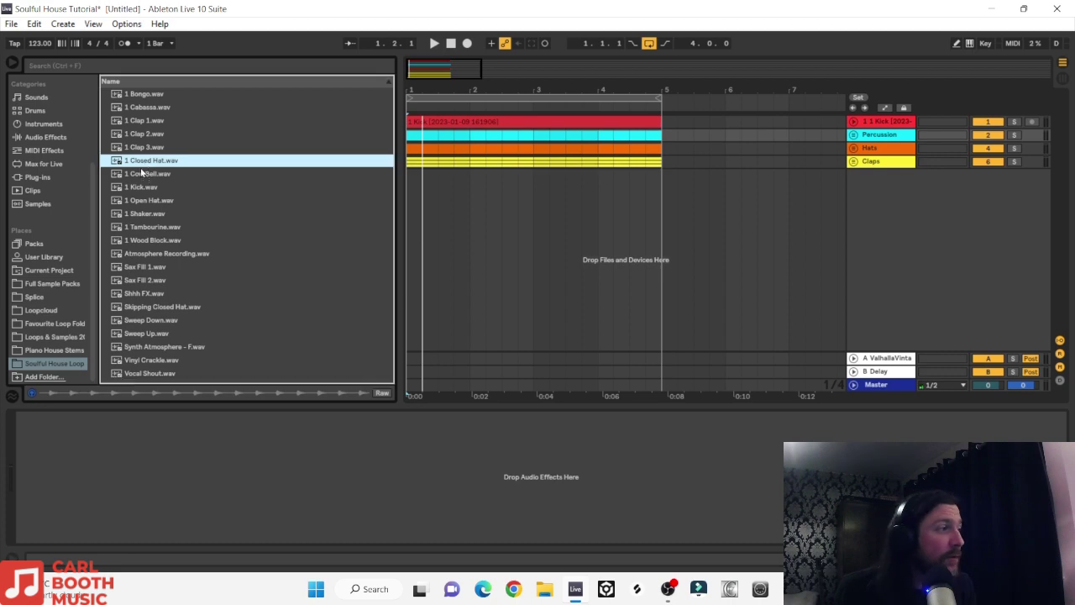
pyautogui.moveTo(383, 175); pyautogui.dragTo(412, 178)
# Step: Raise the Closed Hat clip's gain to 2.25 dB and return to the arrangement
pyautogui.doubleClick(527, 180)
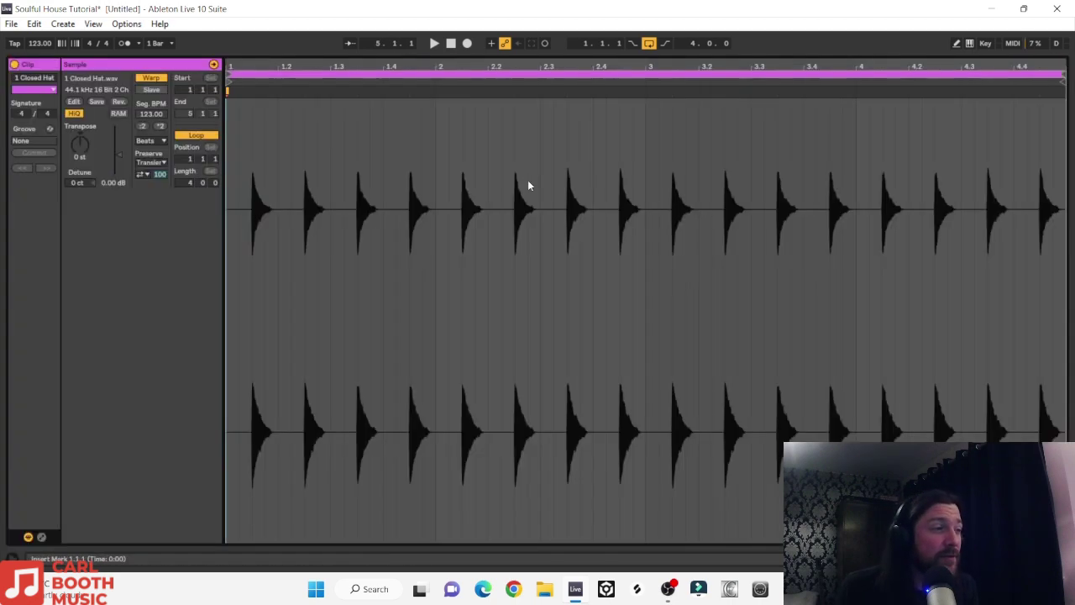
pyautogui.moveTo(123, 162); pyautogui.dragTo(120, 151)
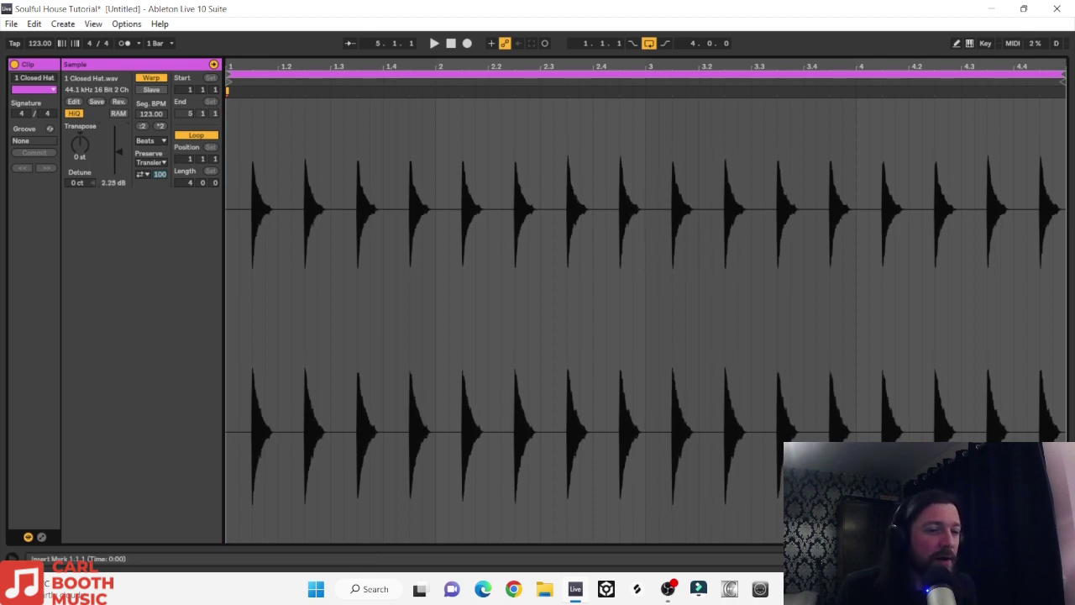
pyautogui.hotkey('ctrl', 'alt', 'l')
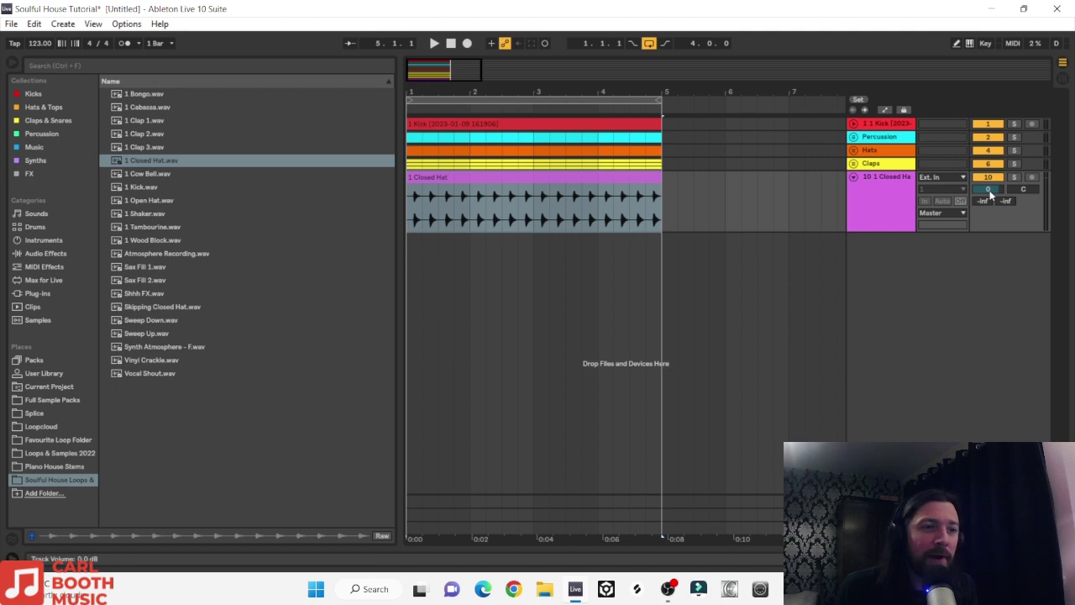
# Step: Lower the Closed Hat track's volume to -11.0 dB, checking it in the full mix and soloed with the Hats group
pyautogui.moveTo(989, 192); pyautogui.dragTo(990, 206)
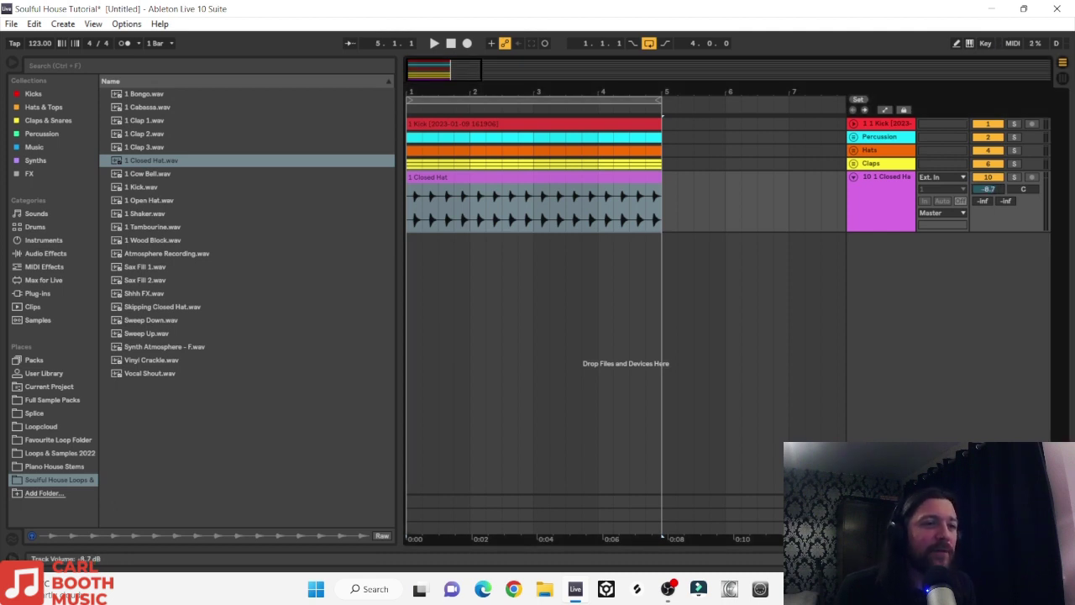
pyautogui.press('space')
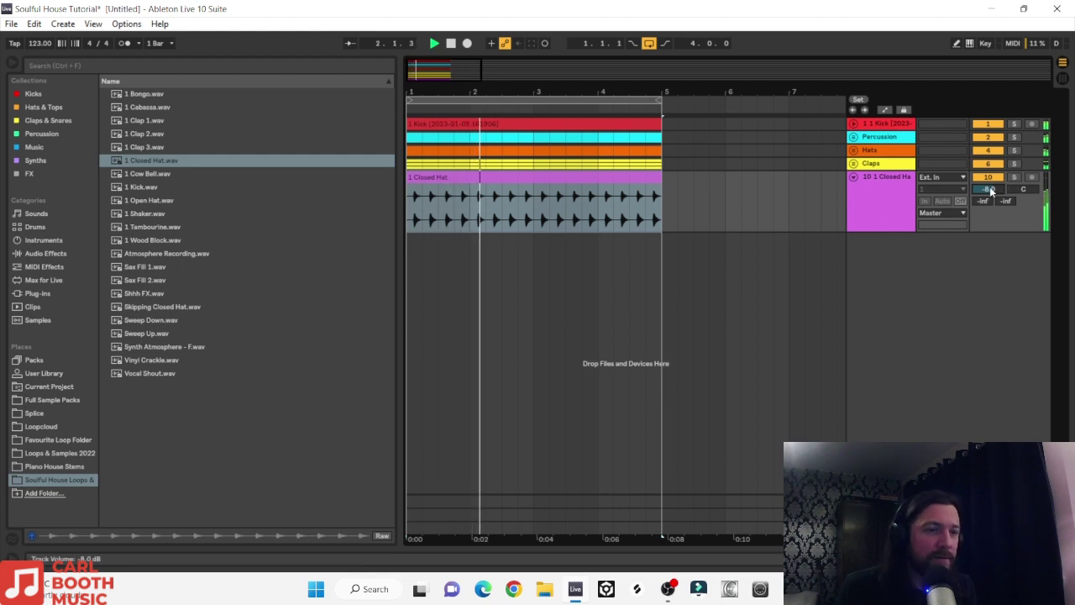
pyautogui.press('space')
pyautogui.press('space')
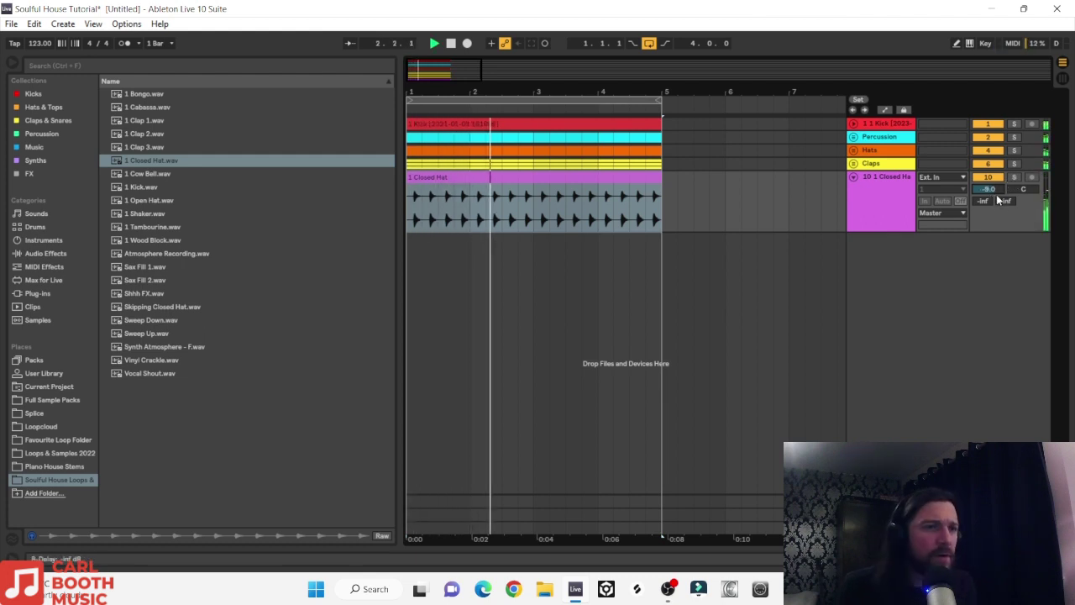
pyautogui.click(1013, 177)
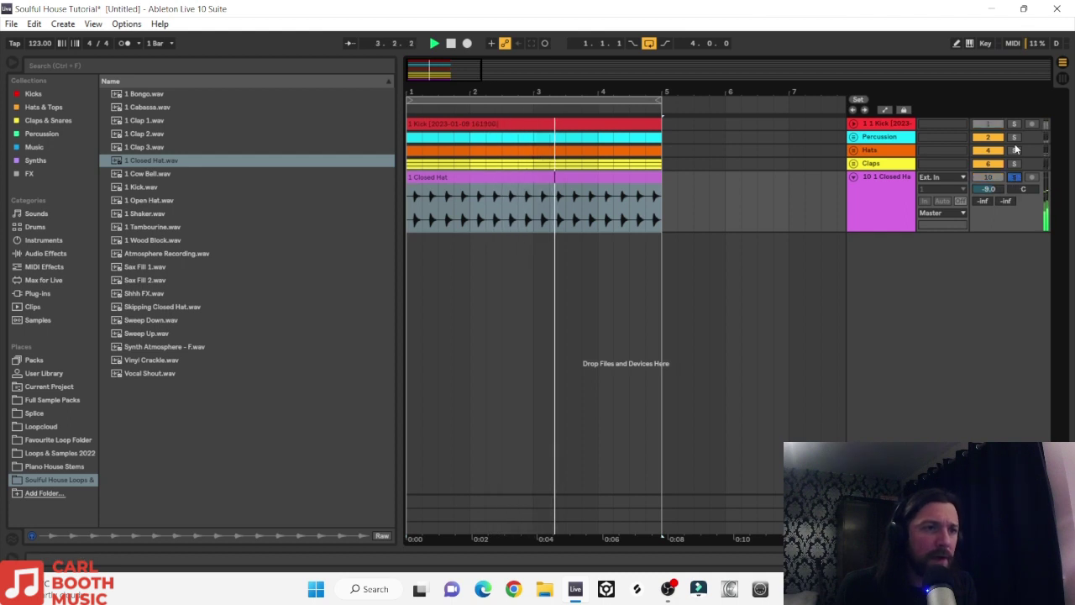
pyautogui.keyDown('ctrl'); pyautogui.click(1015, 152); pyautogui.keyUp('ctrl')
pyautogui.moveTo(989, 189); pyautogui.dragTo(989, 193)
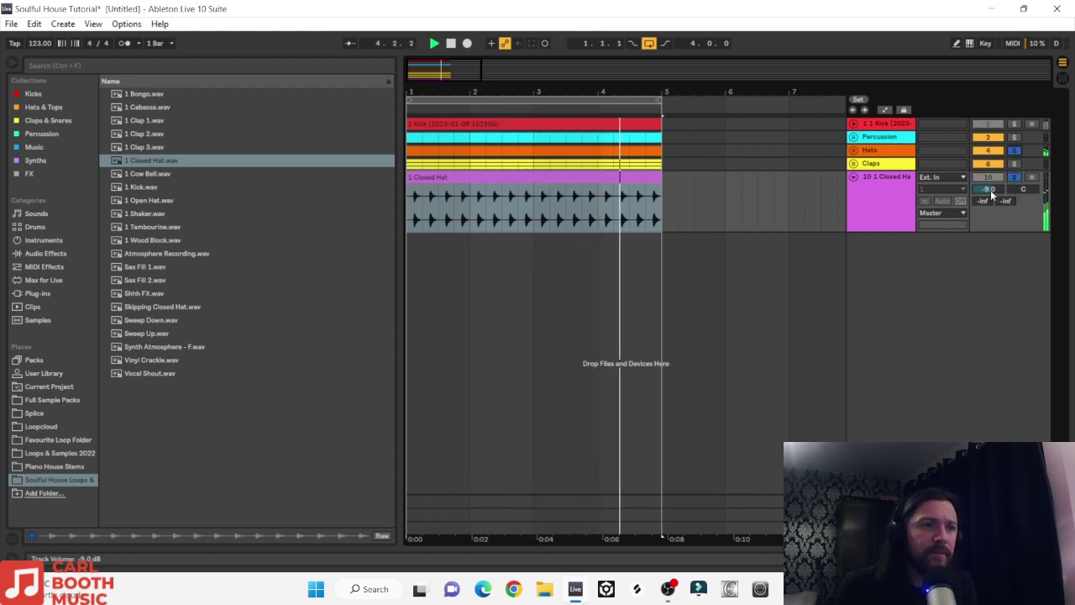
pyautogui.press('Down')
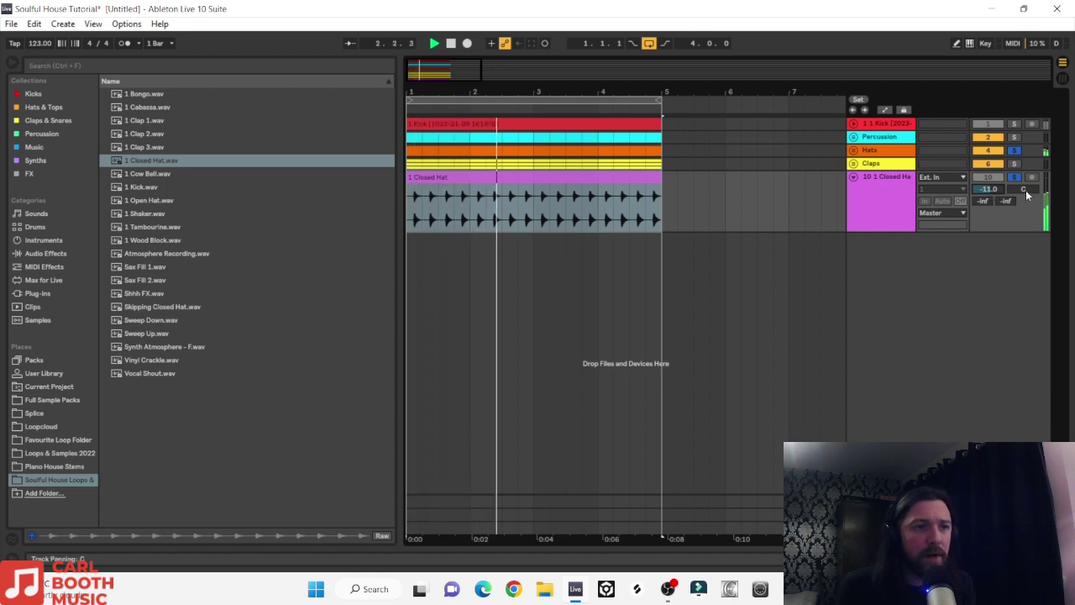
# Step: Pan the Closed Hat track to 12L and check it soloed together with the Claps and Percussion groups
pyautogui.moveTo(1023, 189); pyautogui.dragTo(1023, 199)
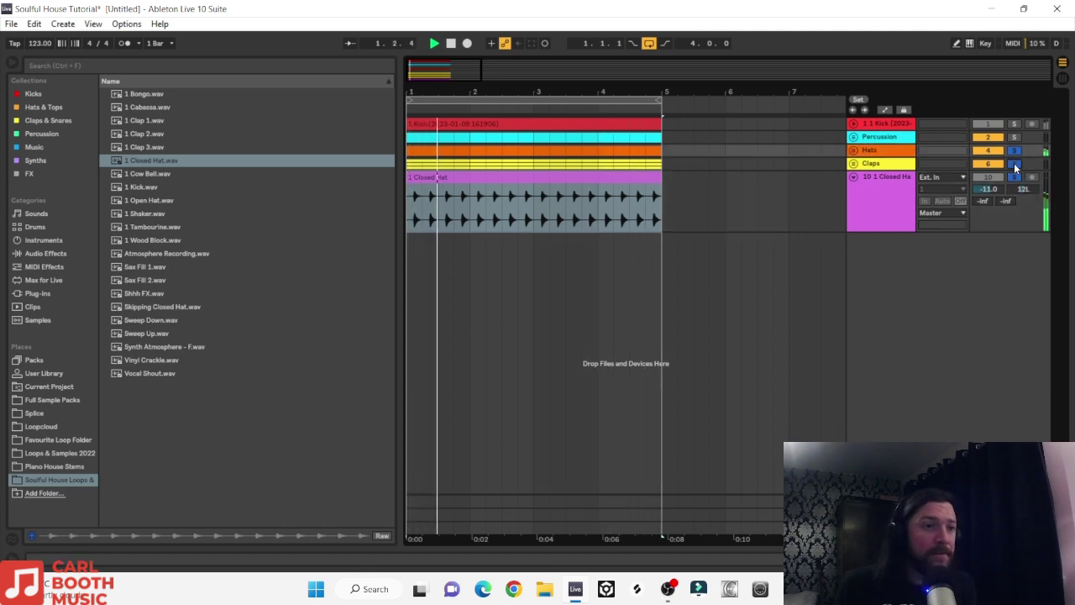
pyautogui.click(1014, 163)
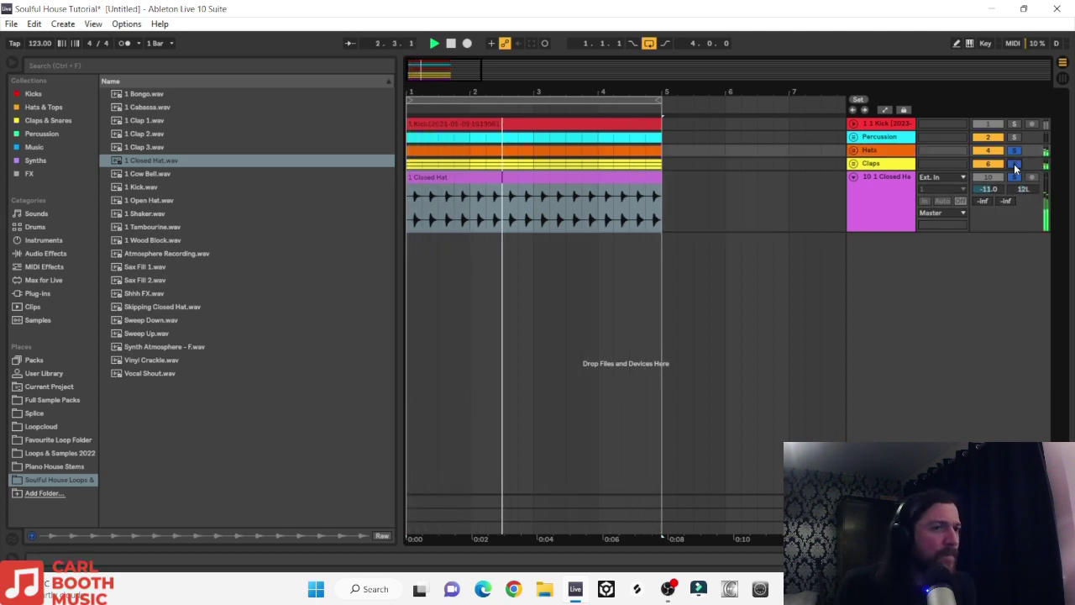
pyautogui.click(1015, 138)
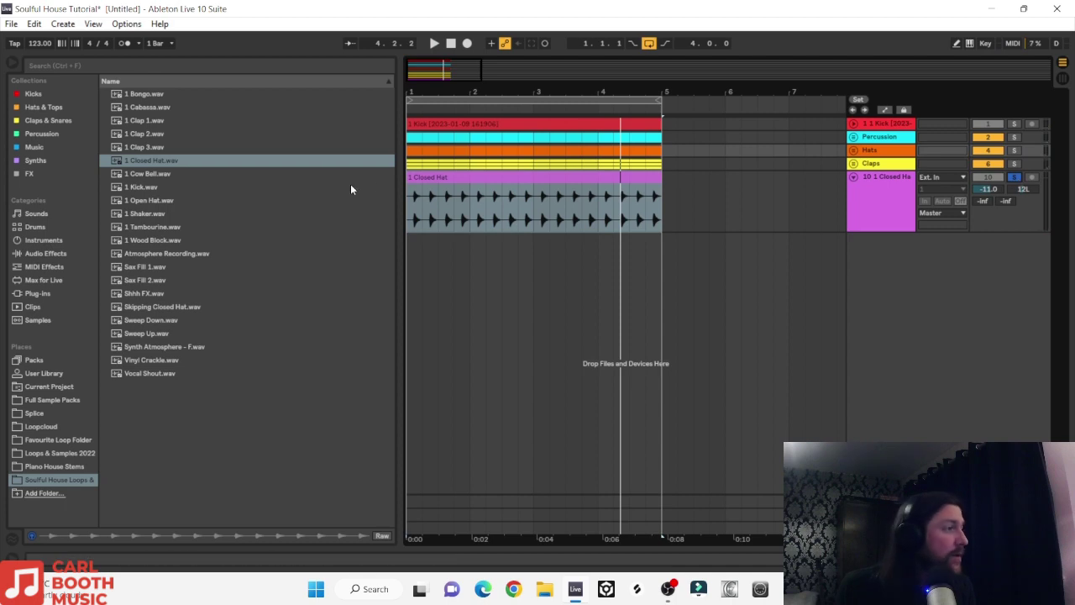
# Step: Add EQ Eight to the soloed Closed Hat track and make band 1 a low cut at about 500 Hz
pyautogui.click(42, 254)
pyautogui.moveTo(138, 254); pyautogui.dragTo(440, 210)
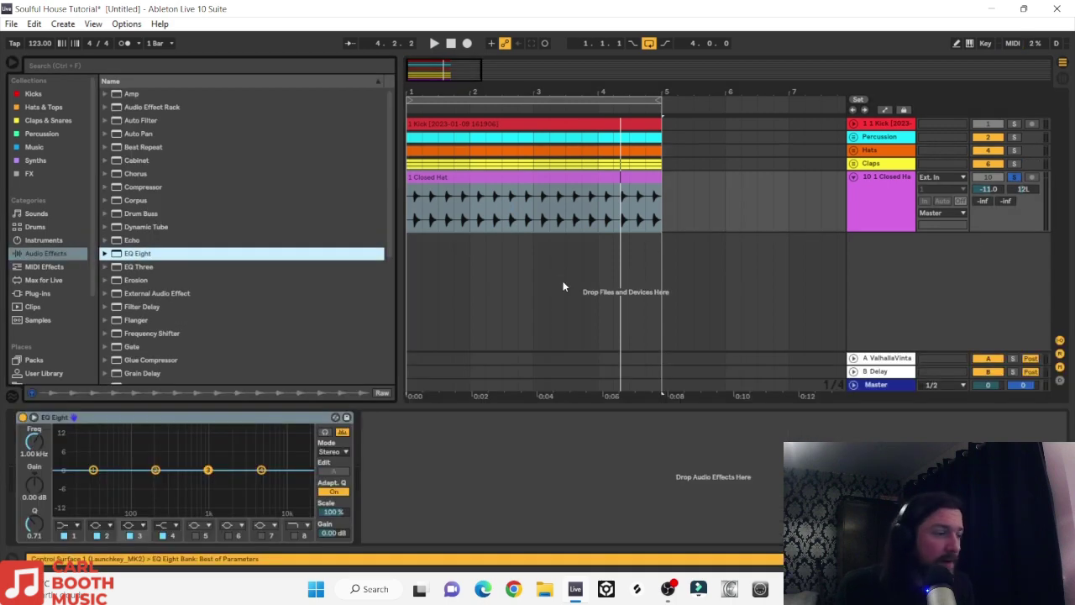
pyautogui.press('space')
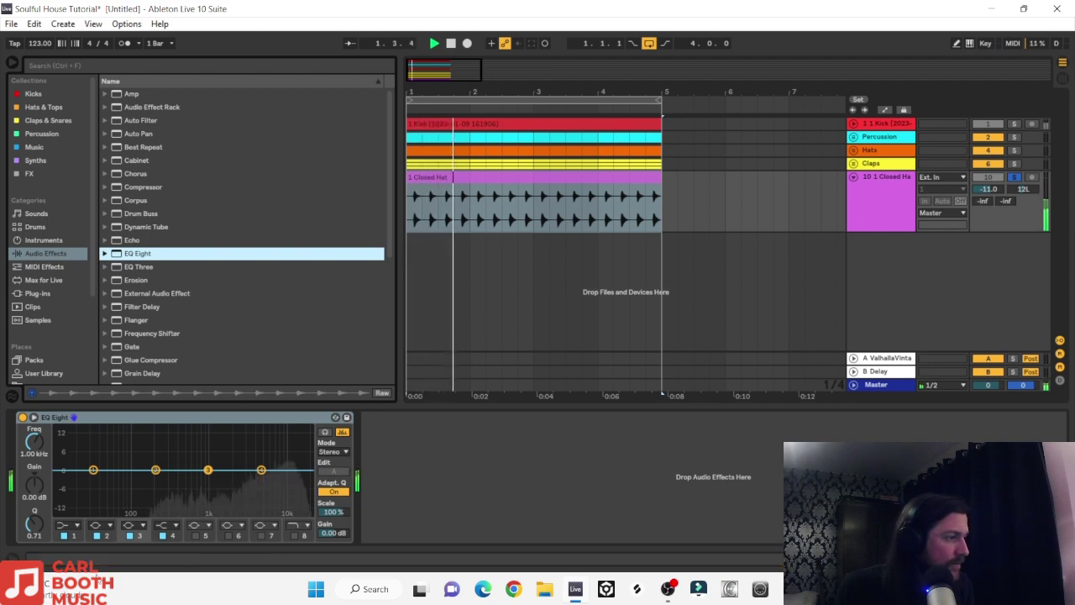
pyautogui.click(75, 524)
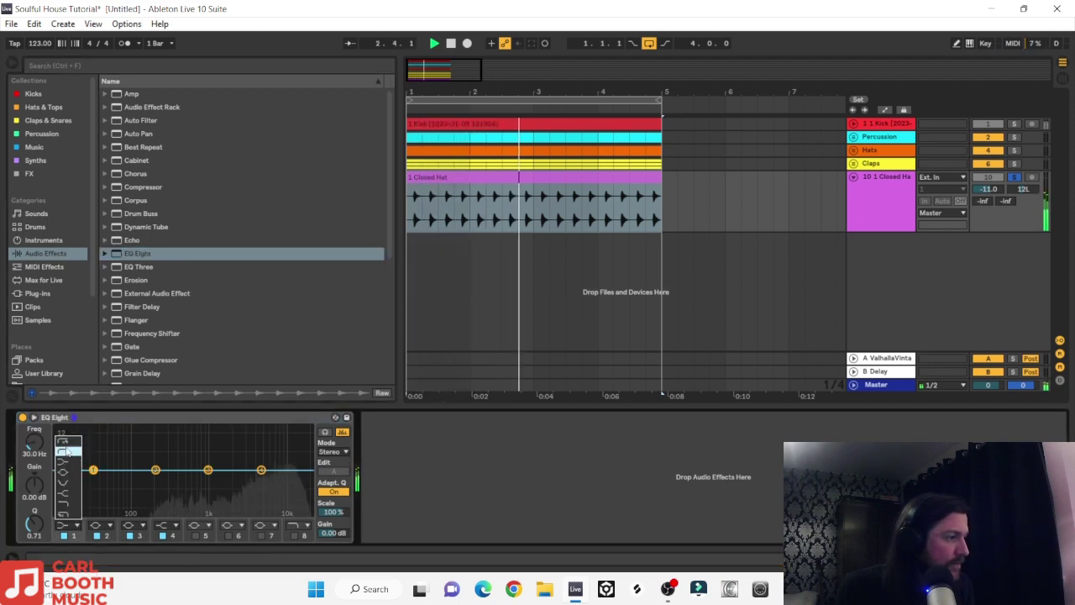
pyautogui.click(66, 456)
pyautogui.moveTo(93, 480); pyautogui.dragTo(183, 481)
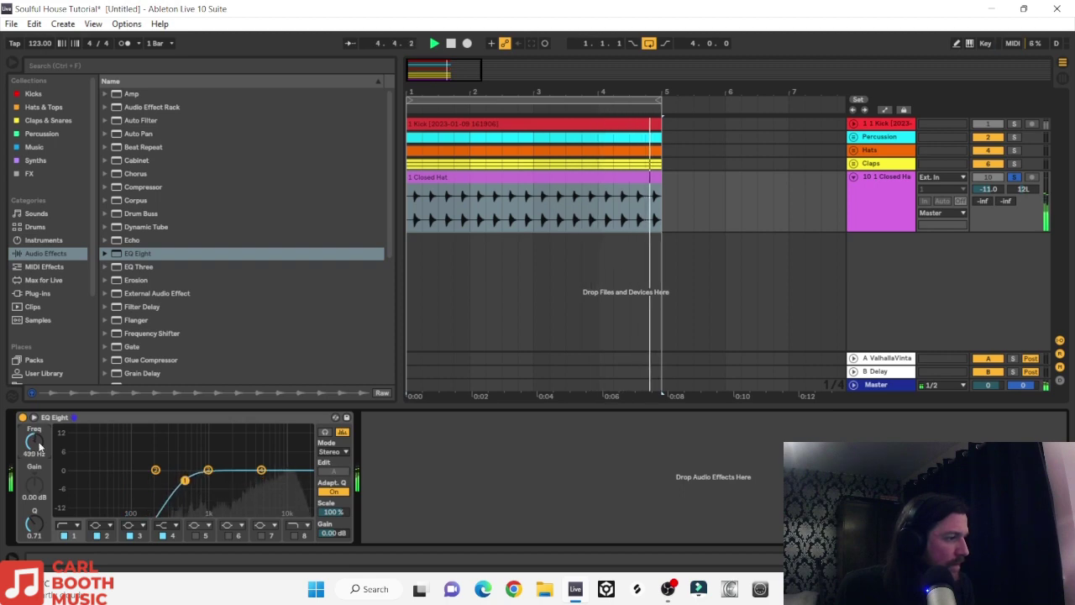
# Step: Boost the Closed Hat's highs with EQ Eight's band 4 shelf by 2.36 dB at 5.39 kHz during playback
pyautogui.press('space')
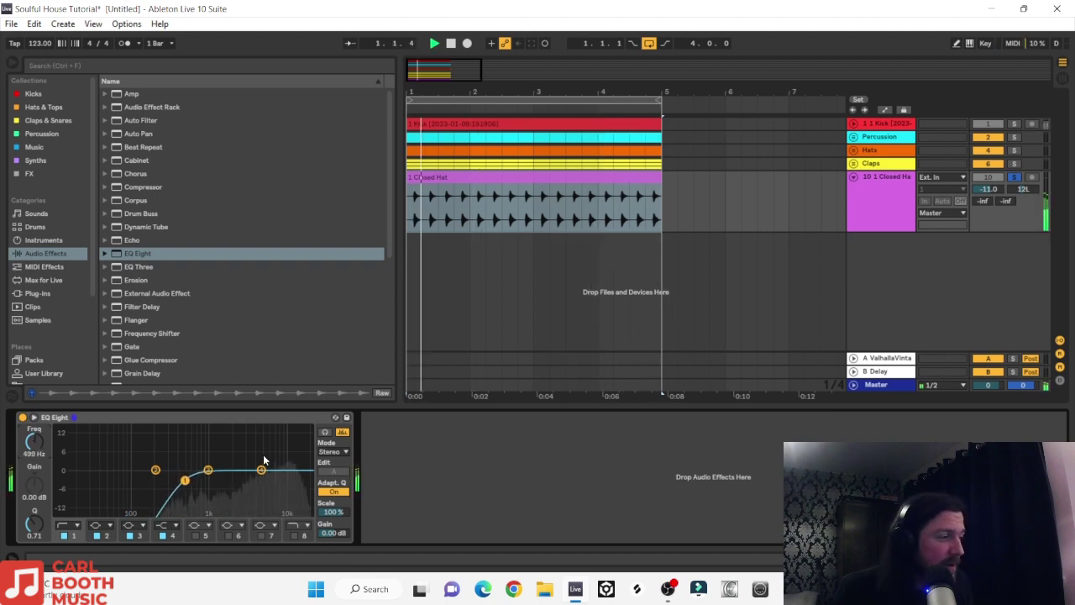
pyautogui.click(261, 468)
pyautogui.moveTo(262, 468); pyautogui.dragTo(263, 463)
pyautogui.press('space')
# Step: Color the Closed Hat track and its clip orange to match the Hats group
pyautogui.rightClick(890, 182)
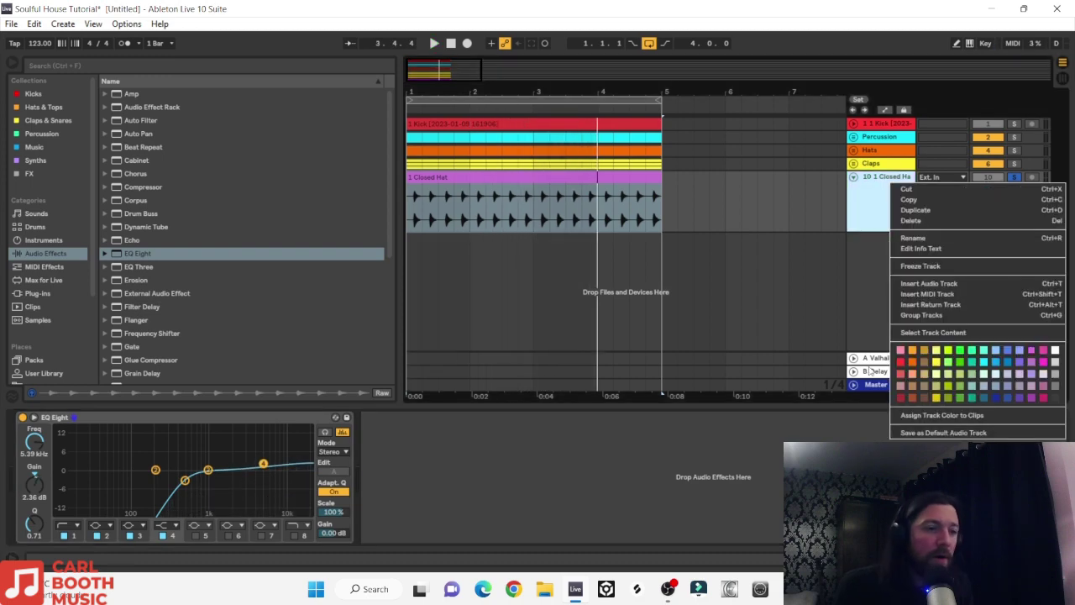
pyautogui.click(913, 365)
pyautogui.rightClick(588, 197)
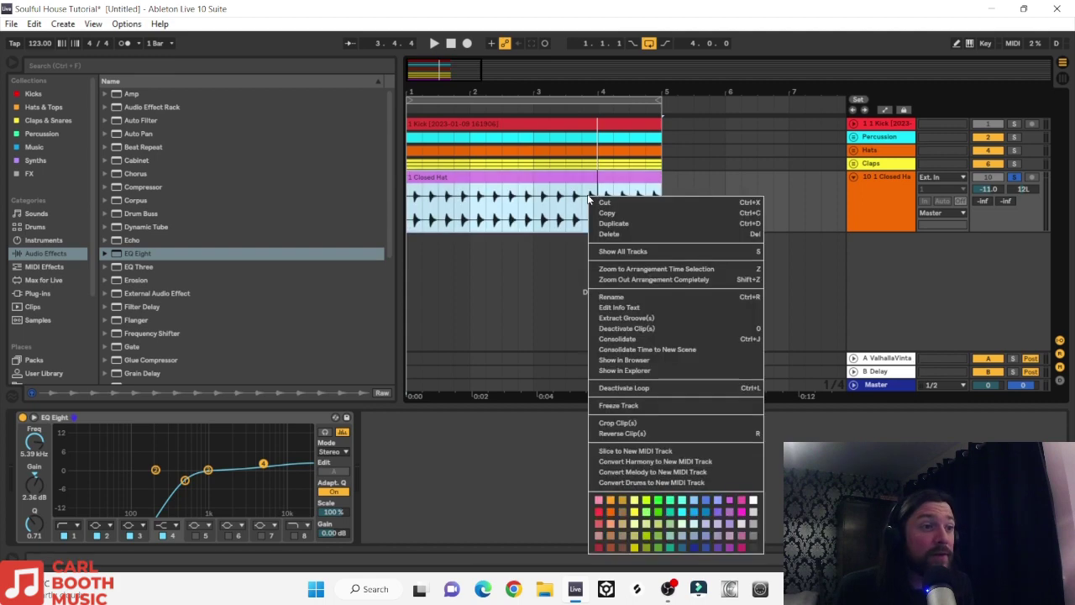
# Step: Move the Closed Hat track into the unfolded Hats group above Cabassa and listen to the group soloed
pyautogui.click(854, 150)
pyautogui.moveTo(883, 271); pyautogui.dragTo(888, 198)
pyautogui.click(1015, 150)
pyautogui.press('space')
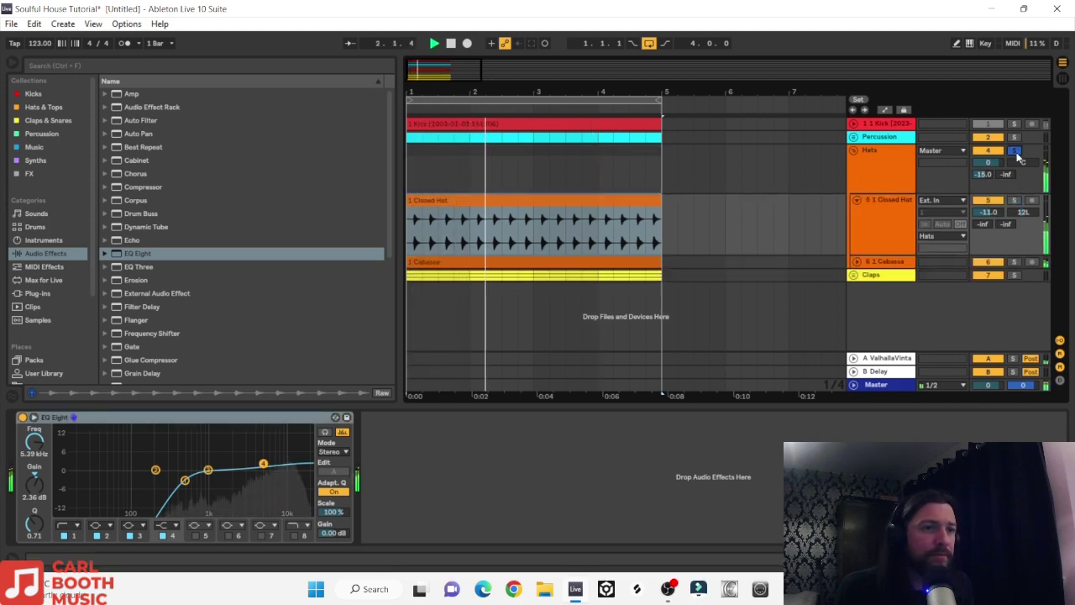
# Step: Unsolo and fold the Hats group, and listen to the full drum mix
pyautogui.click(1015, 150)
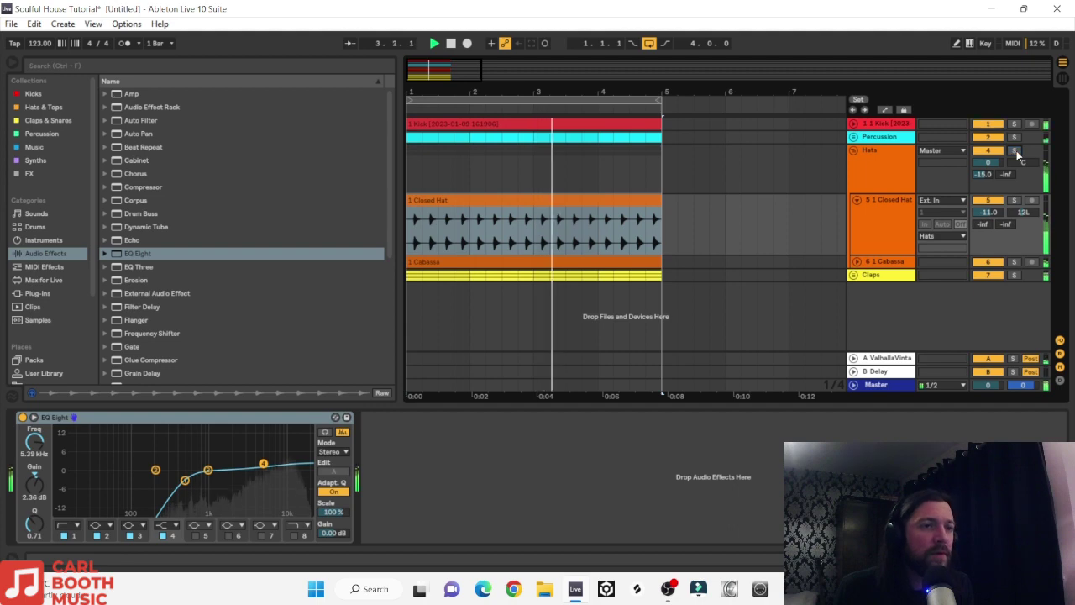
pyautogui.click(853, 150)
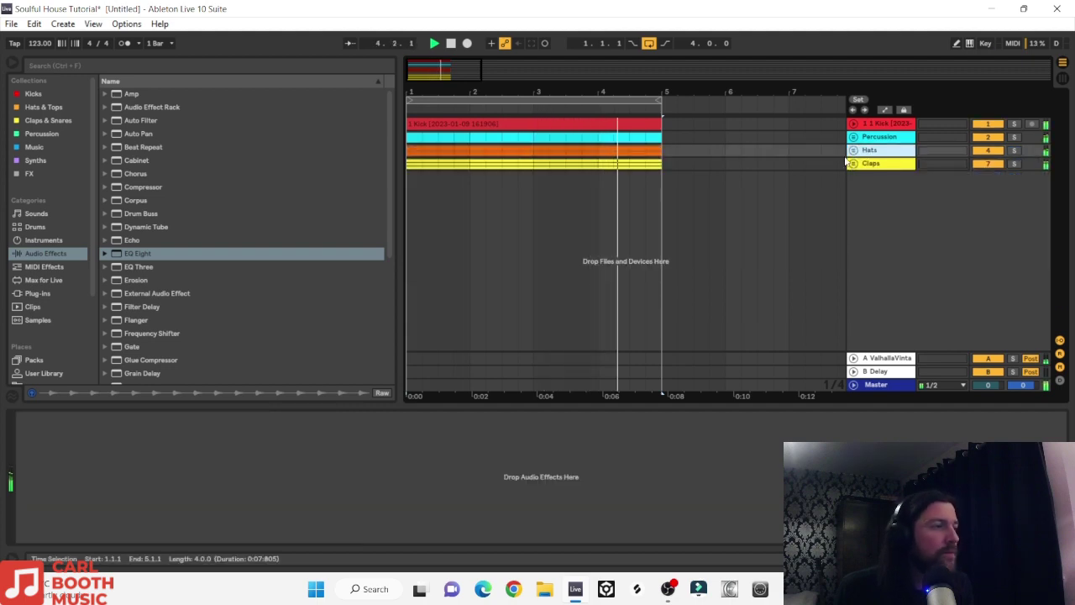
pyautogui.click(433, 164)
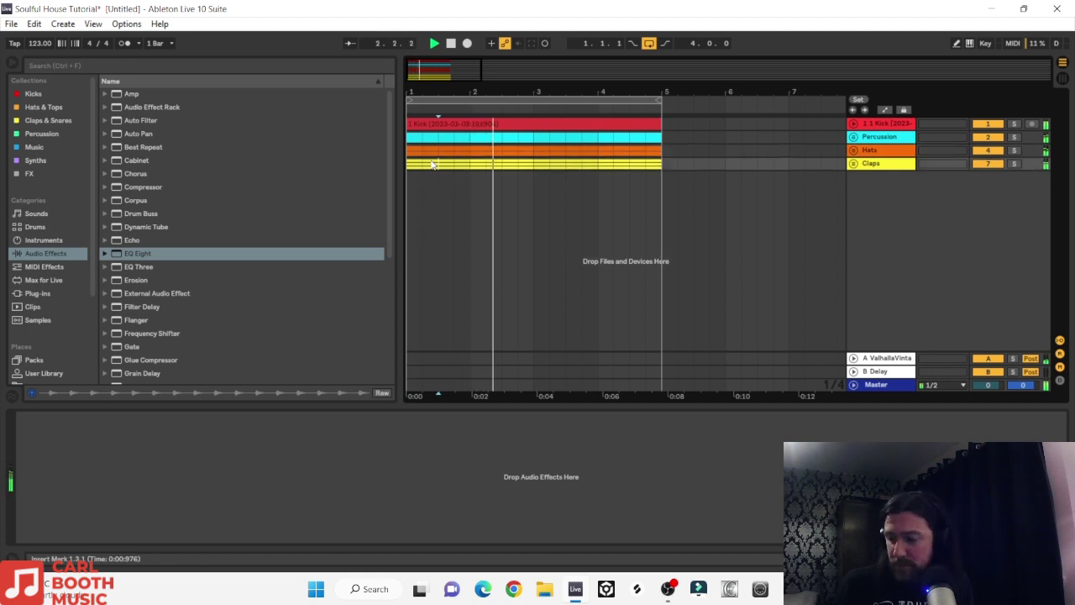
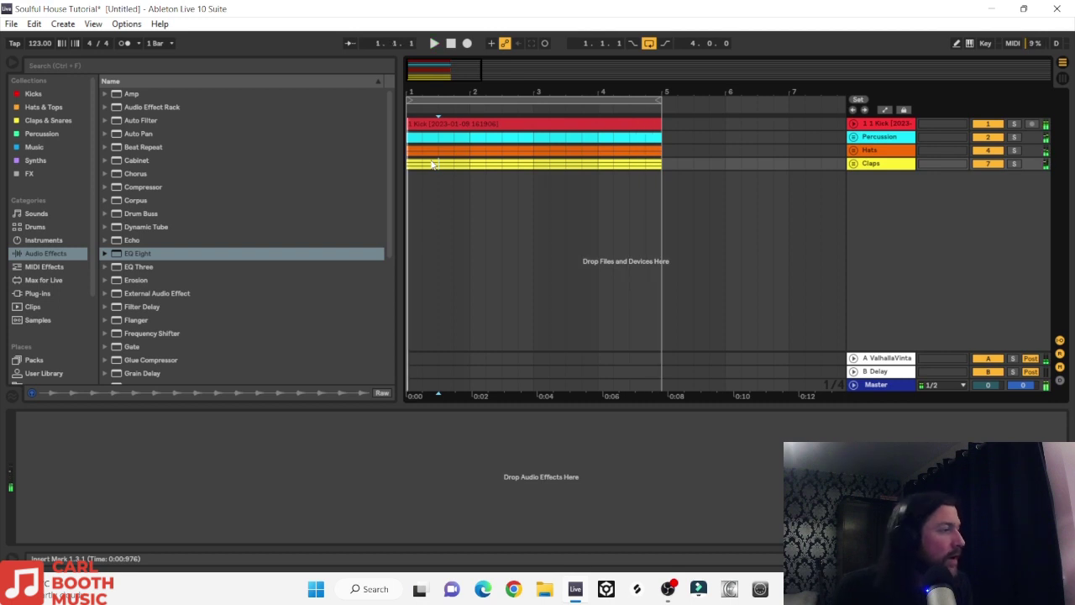
# Step: Add 1 Cow Bell.wav from the Soulful House Loops folder as a new audio track starting at bar 1
pyautogui.scroll(-3, 50, 326)
pyautogui.click(51, 362)
pyautogui.click(156, 174)
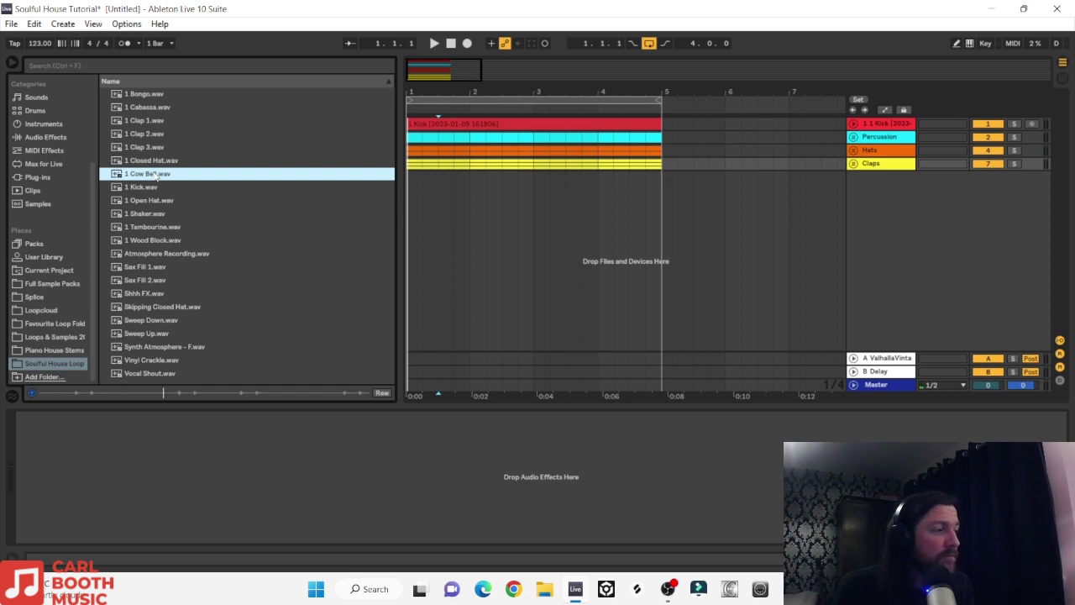
pyautogui.moveTo(145, 175); pyautogui.dragTo(404, 184)
# Step: Raise the Cow Bell clip's gain to 4.13 dB in its sample settings and return to the arrangement
pyautogui.doubleClick(527, 179)
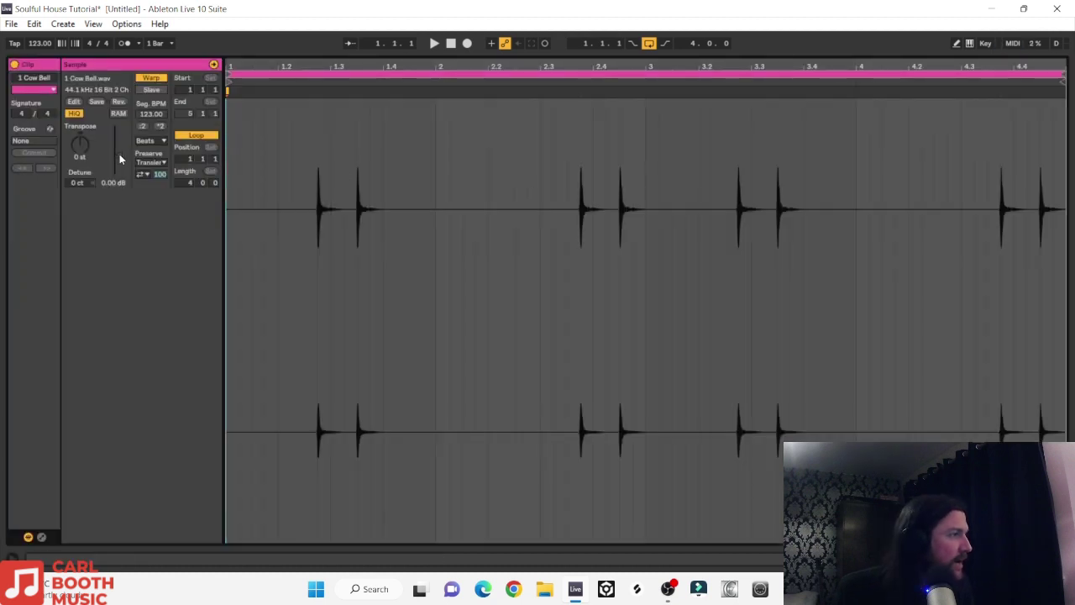
pyautogui.moveTo(119, 154); pyautogui.dragTo(119, 150)
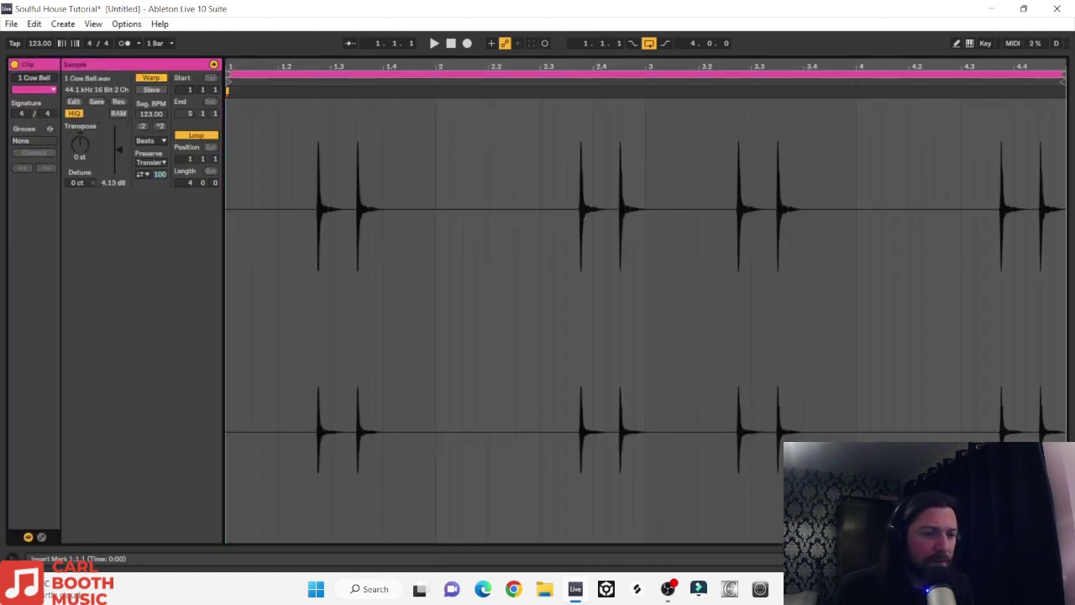
pyautogui.hotkey('ctrl', 'alt', 'l')
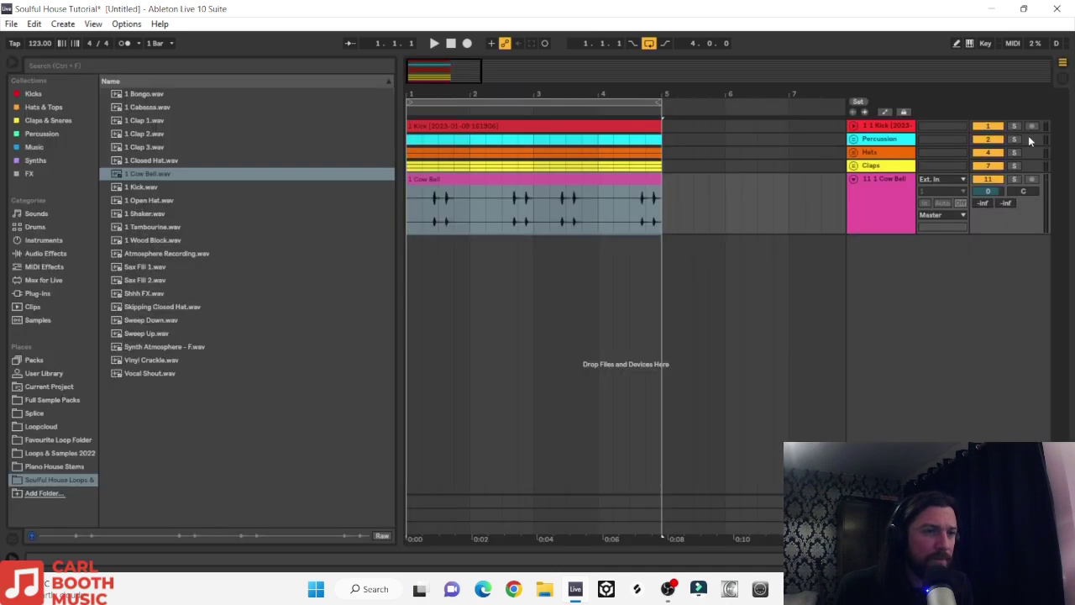
# Step: Play the mix and set the Cow Bell track's volume to -6.0 dB
pyautogui.moveTo(991, 195); pyautogui.dragTo(992, 216)
pyautogui.click(991, 193)
pyautogui.press('space')
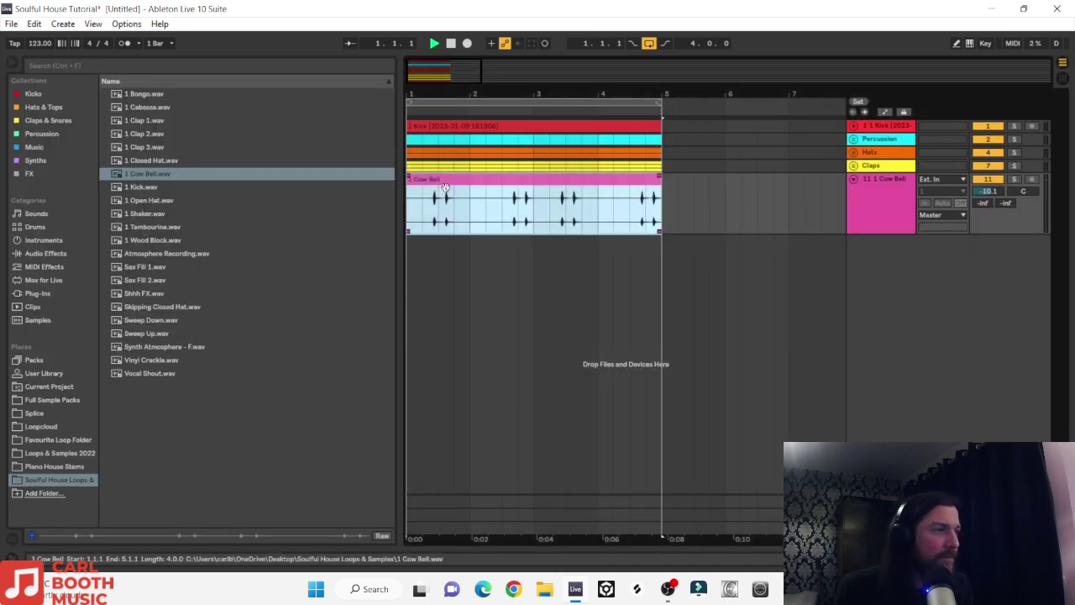
pyautogui.moveTo(989, 191)
pyautogui.mouseDown()
pyautogui.moveTo(989, 170)
pyautogui.moveTo(989, 198)
pyautogui.mouseUp()
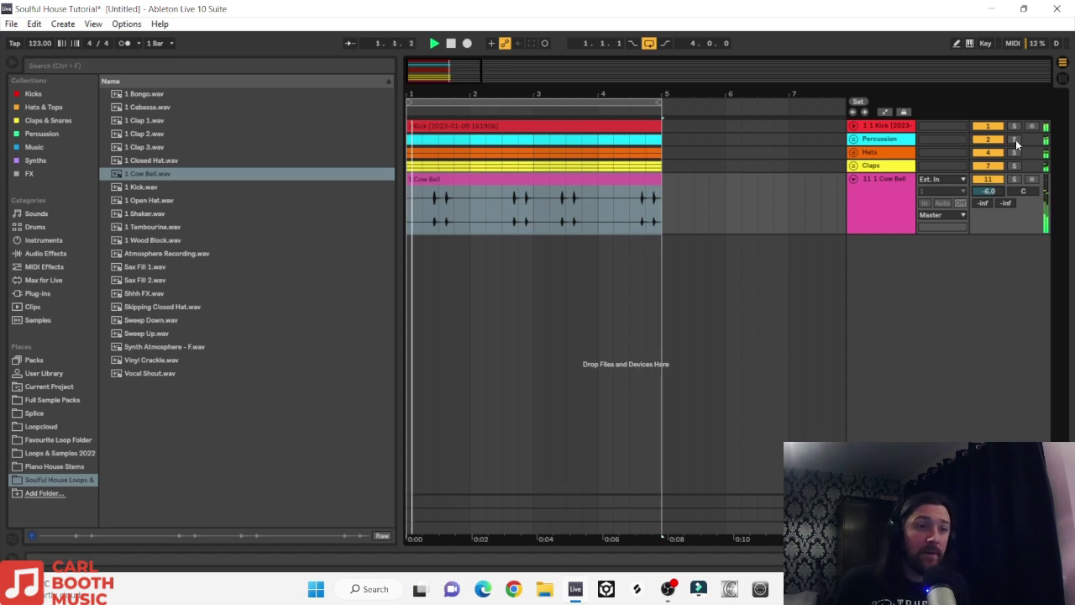
# Step: Solo the Percussion group together with Cow Bell and lower the Cow Bell track to -9.0 dB
pyautogui.click(1015, 140)
pyautogui.keyDown('ctrl'); pyautogui.click(1014, 180); pyautogui.keyUp('ctrl')
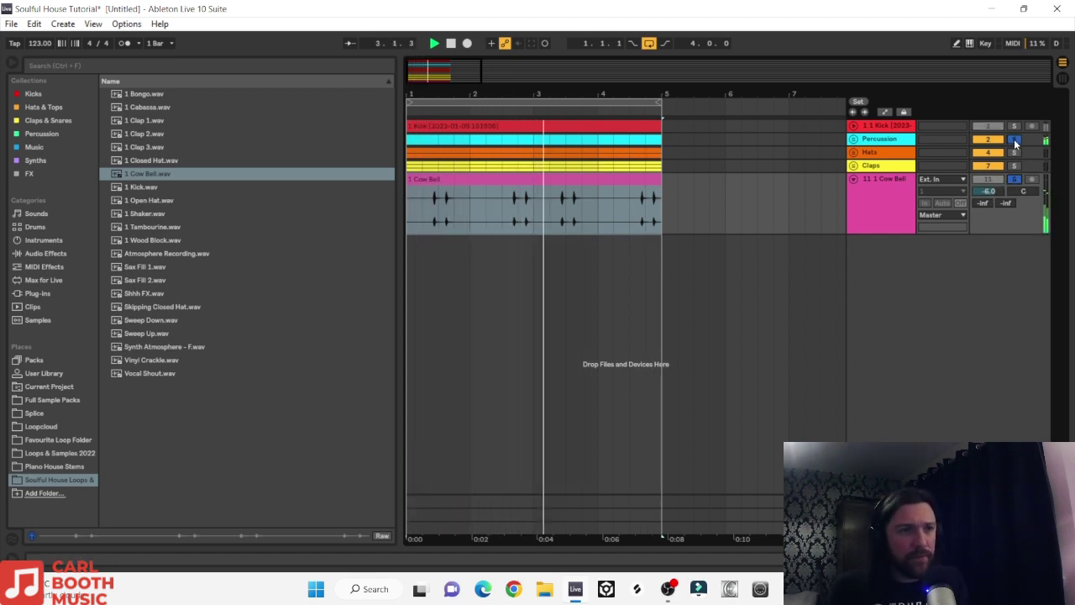
pyautogui.press('Down')
pyautogui.press('Down')
pyautogui.press('Down')
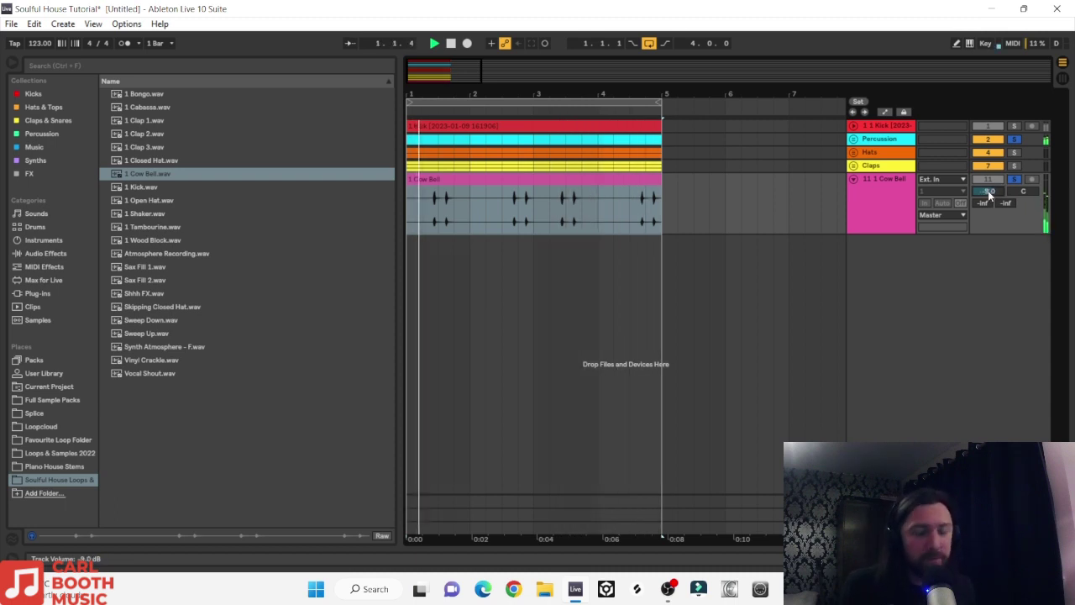
# Step: Solo Hats and Claps with Cow Bell instead of Percussion, and lower the Cow Bell track to -10.0 dB
pyautogui.click(1013, 140)
pyautogui.keyDown('ctrl'); pyautogui.click(1014, 153); pyautogui.keyUp('ctrl')
pyautogui.click(1014, 166)
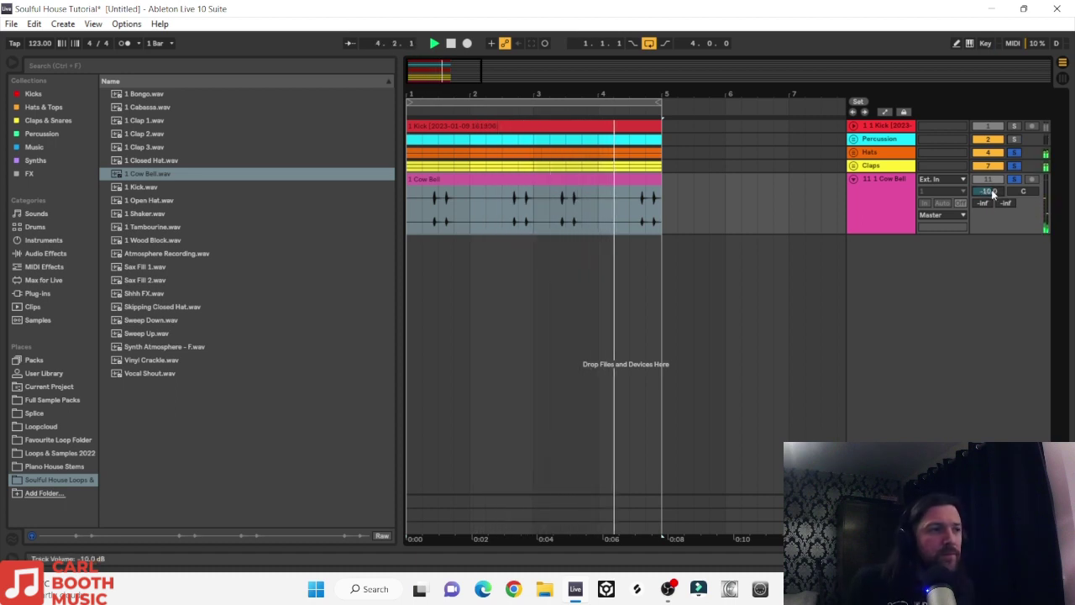
pyautogui.press('Down')
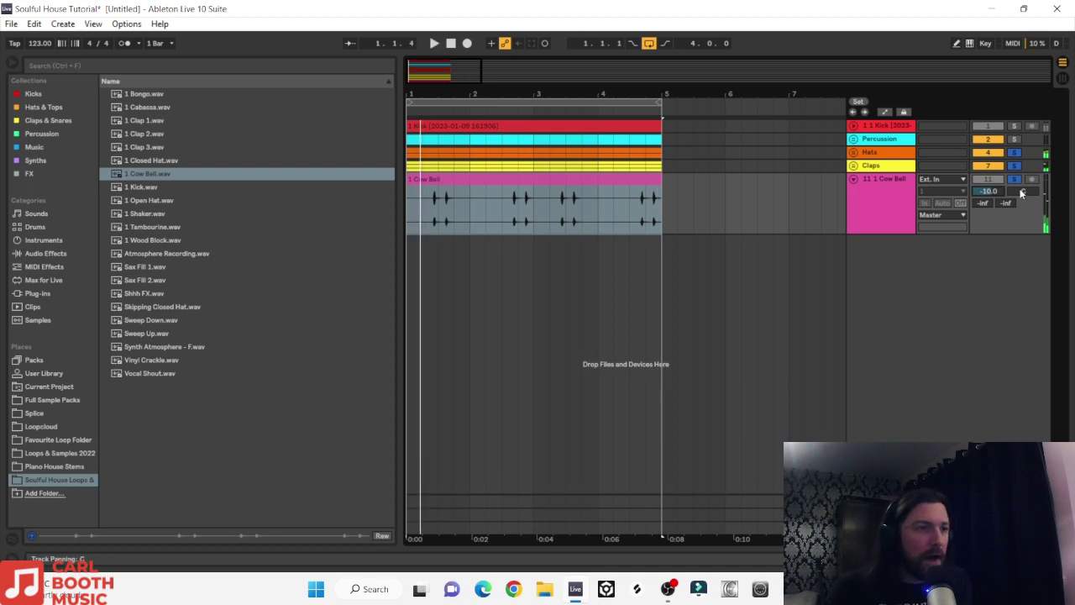
# Step: Add EQ Eight to the Cow Bell track, solo that track alone, and make band 1 a low cut at 441 Hz
pyautogui.click(881, 194)
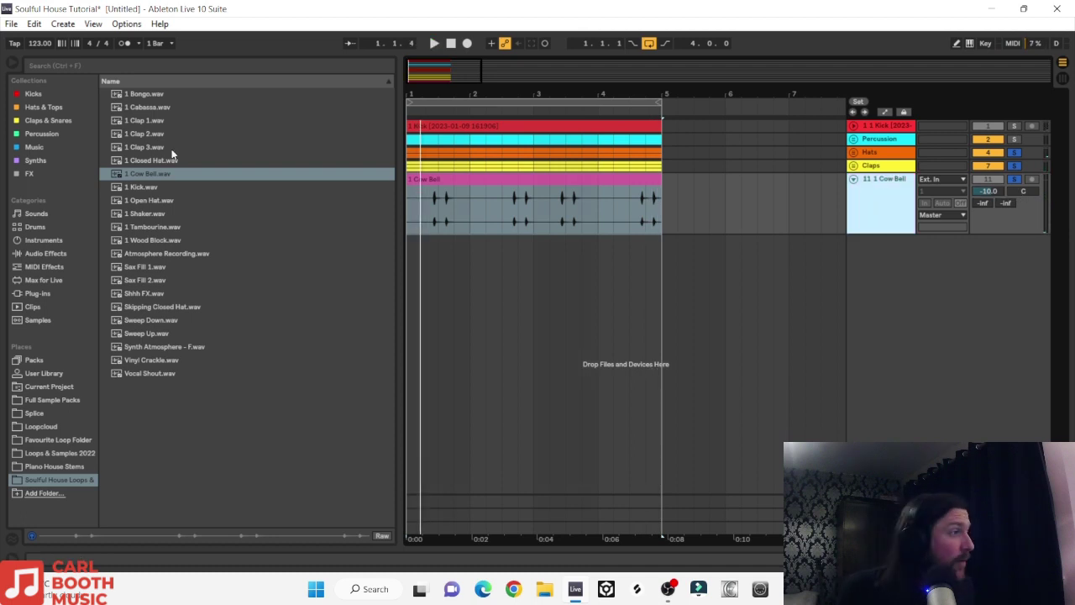
pyautogui.click(45, 253)
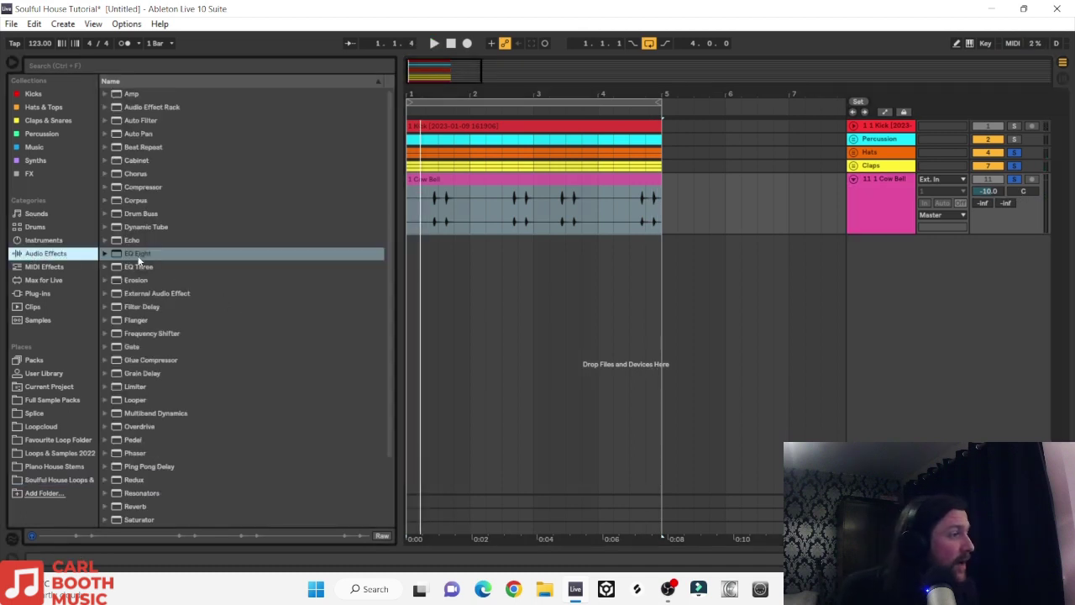
pyautogui.click(137, 256)
pyautogui.moveTo(506, 190); pyautogui.dragTo(509, 190)
pyautogui.click(1014, 180)
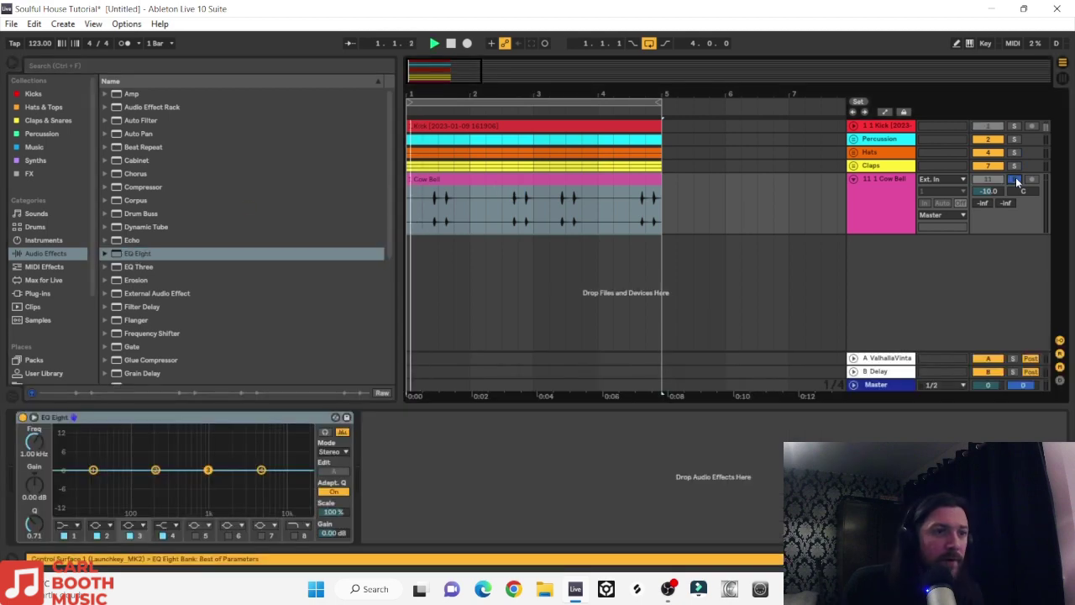
pyautogui.click(74, 525)
pyautogui.click(67, 462)
pyautogui.moveTo(30, 446); pyautogui.dragTo(30, 407)
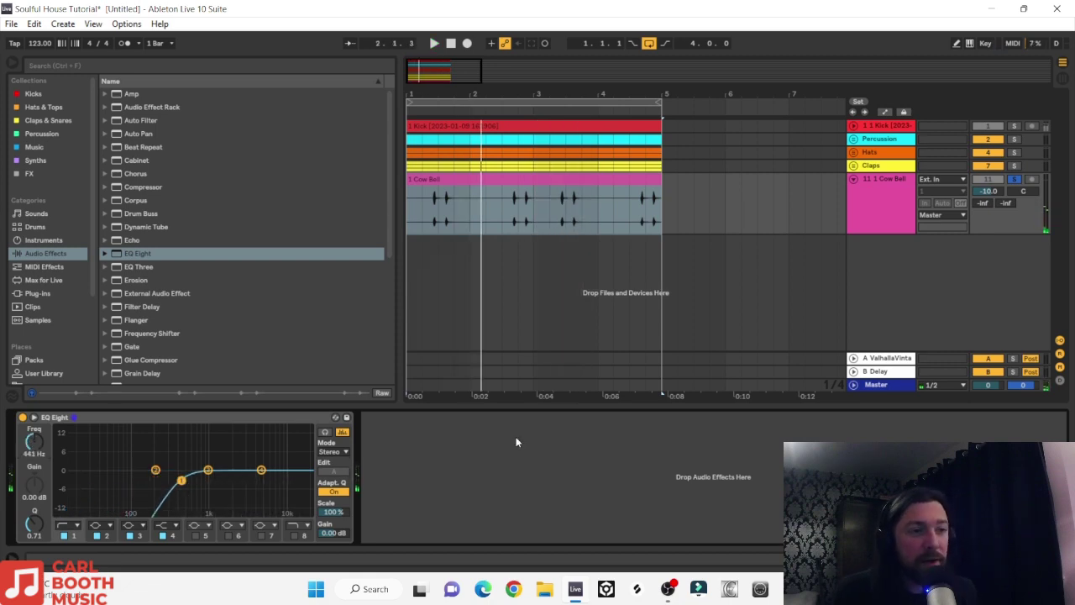
# Step: Color the Cow Bell track and its clip cyan to match the Percussion group
pyautogui.click(540, 183)
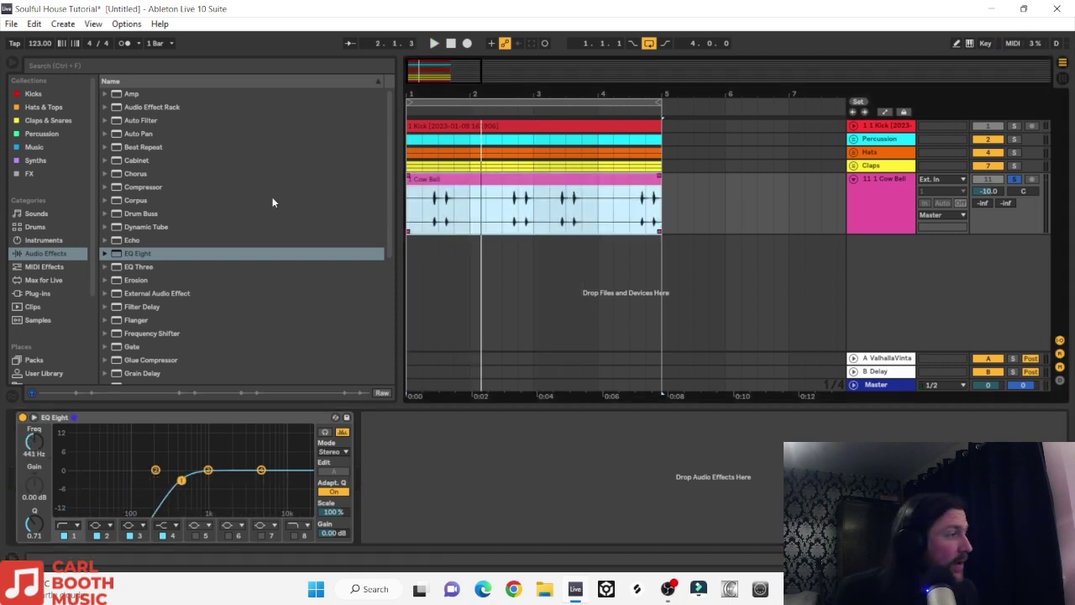
pyautogui.click(975, 383)
pyautogui.click(535, 174)
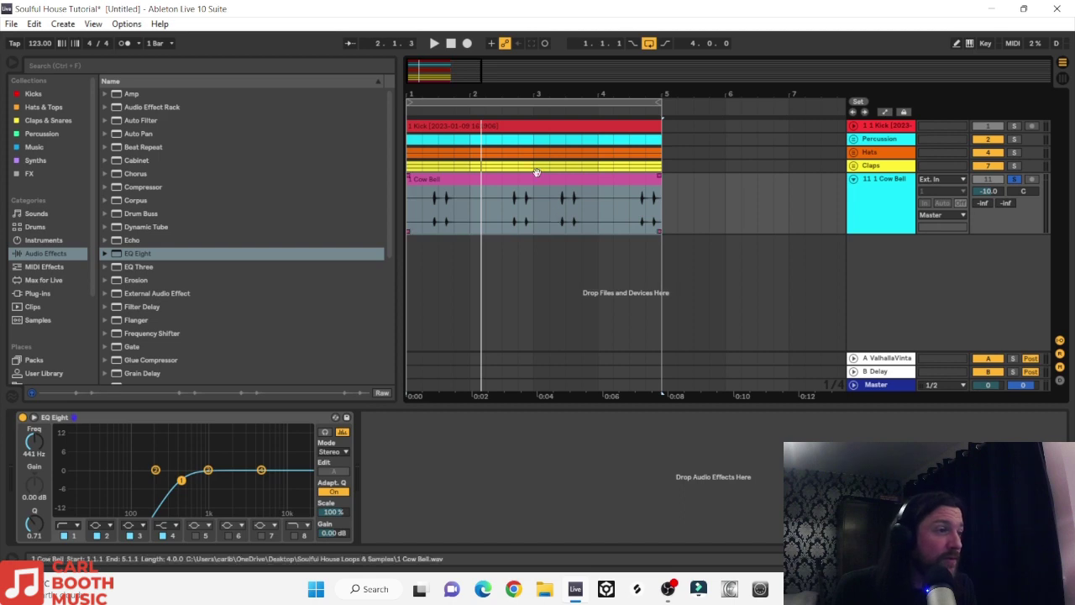
pyautogui.rightClick(535, 176)
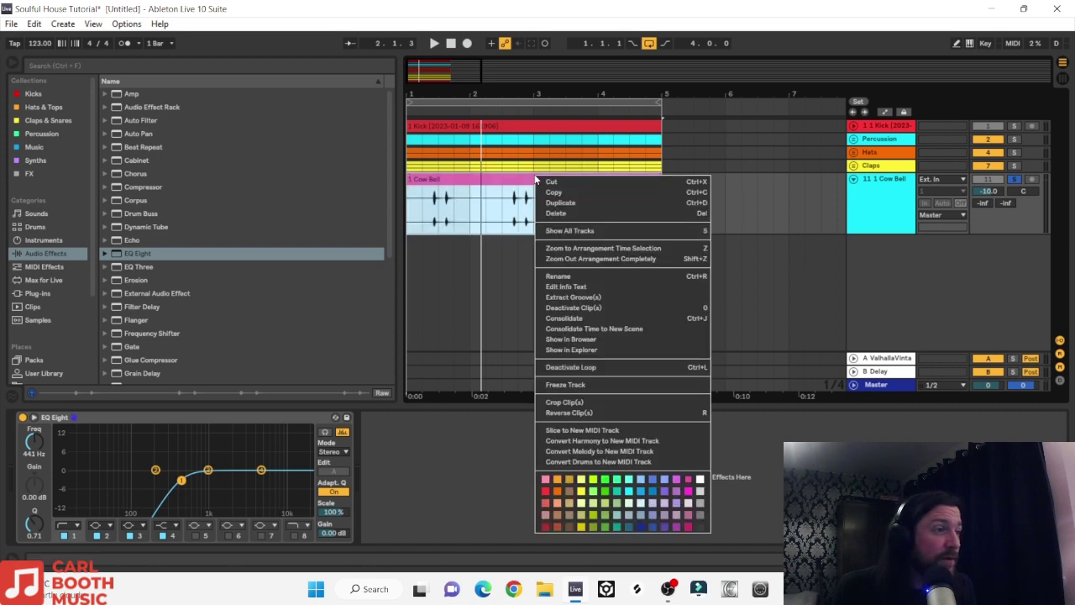
pyautogui.click(630, 495)
# Step: Move Cow Bell into the Percussion group above Bongo, lower it to -11.0 dB in the unsoloed mix, and fold the group
pyautogui.click(853, 139)
pyautogui.press('space')
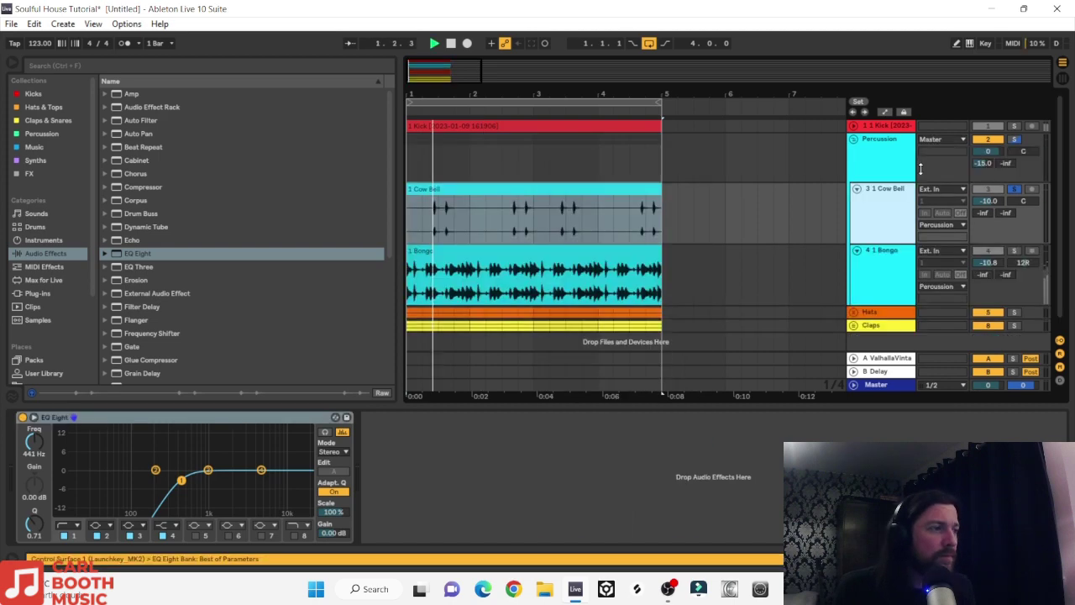
pyautogui.click(1014, 189)
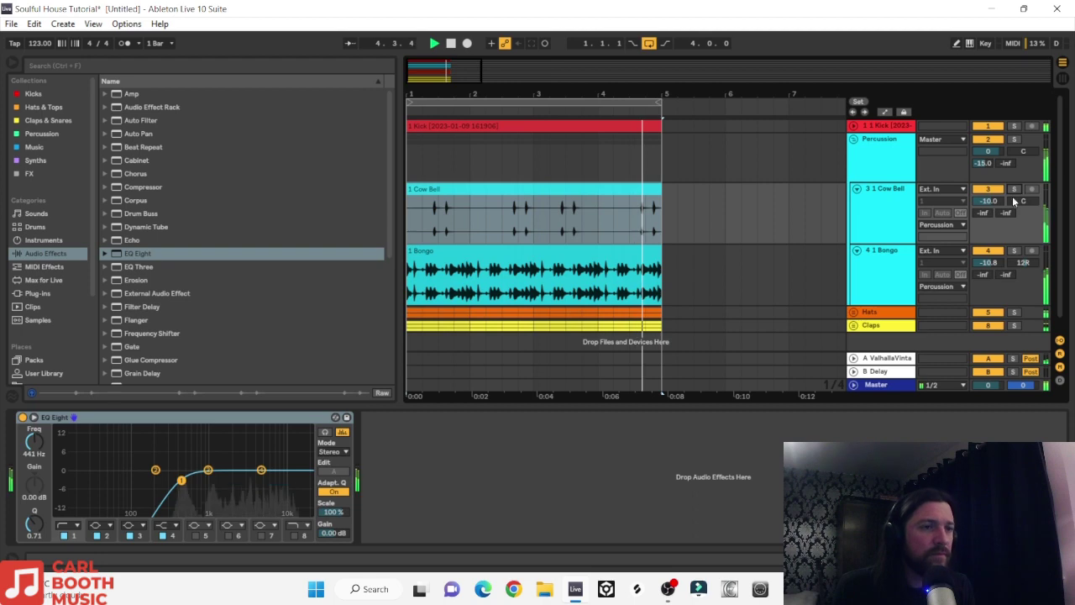
pyautogui.moveTo(989, 201); pyautogui.dragTo(991, 202)
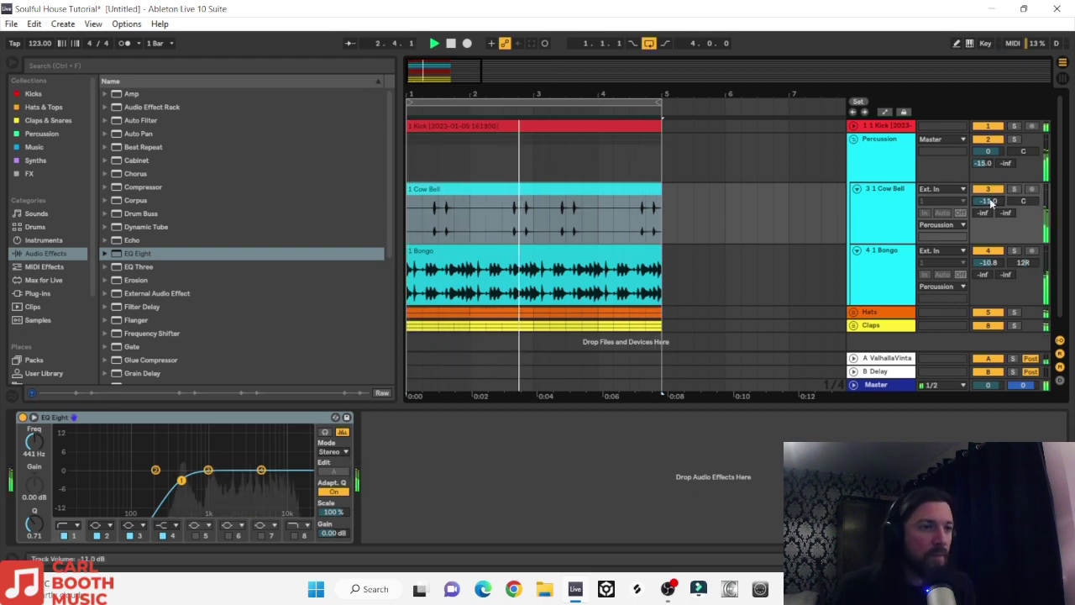
pyautogui.click(856, 190)
pyautogui.click(854, 139)
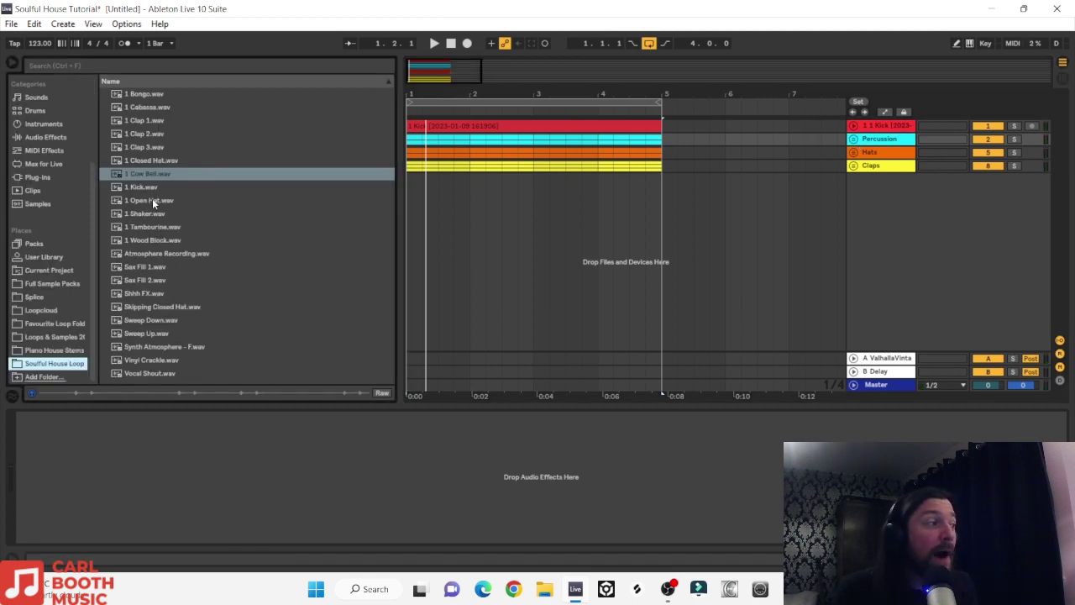
# Step: Add 1 Open Hat.wav as a new track at bar 1, set its volume to -4.1 dB and play it soloed
pyautogui.click(152, 200)
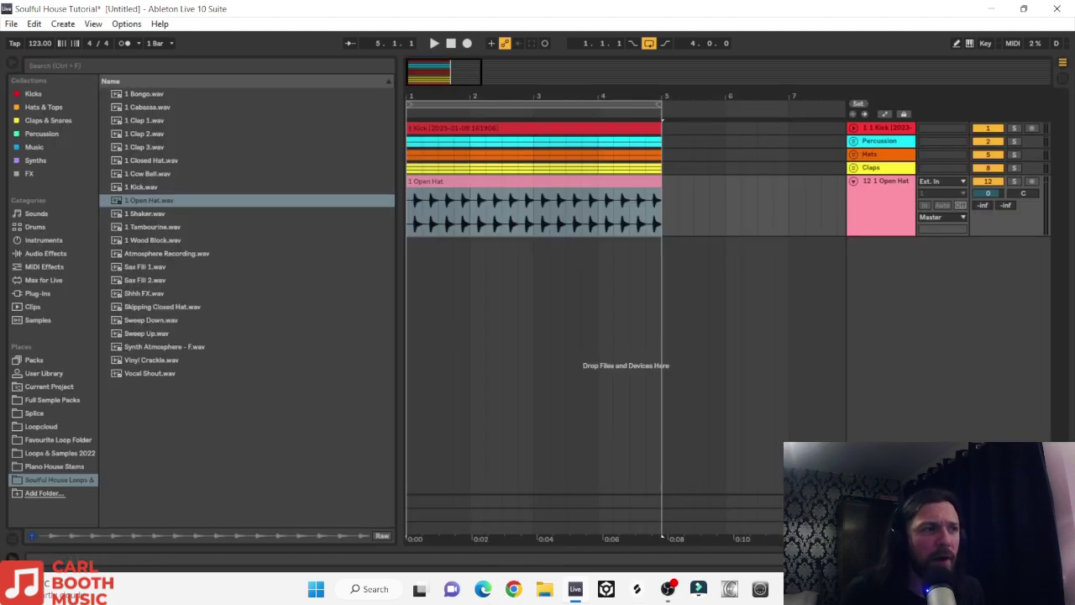
pyautogui.click(427, 182)
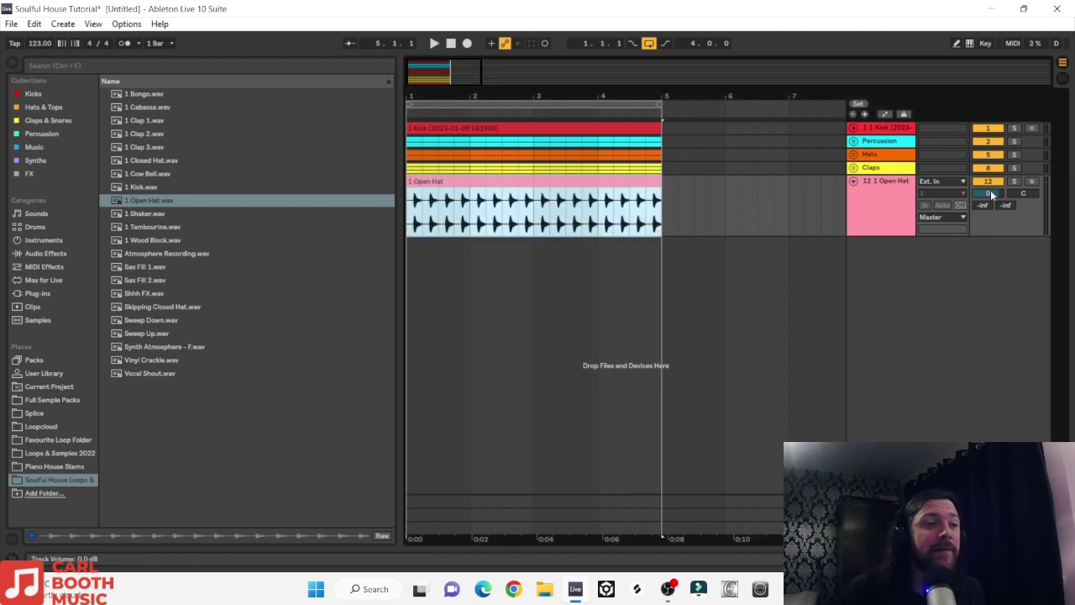
pyautogui.moveTo(990, 195); pyautogui.dragTo(991, 212)
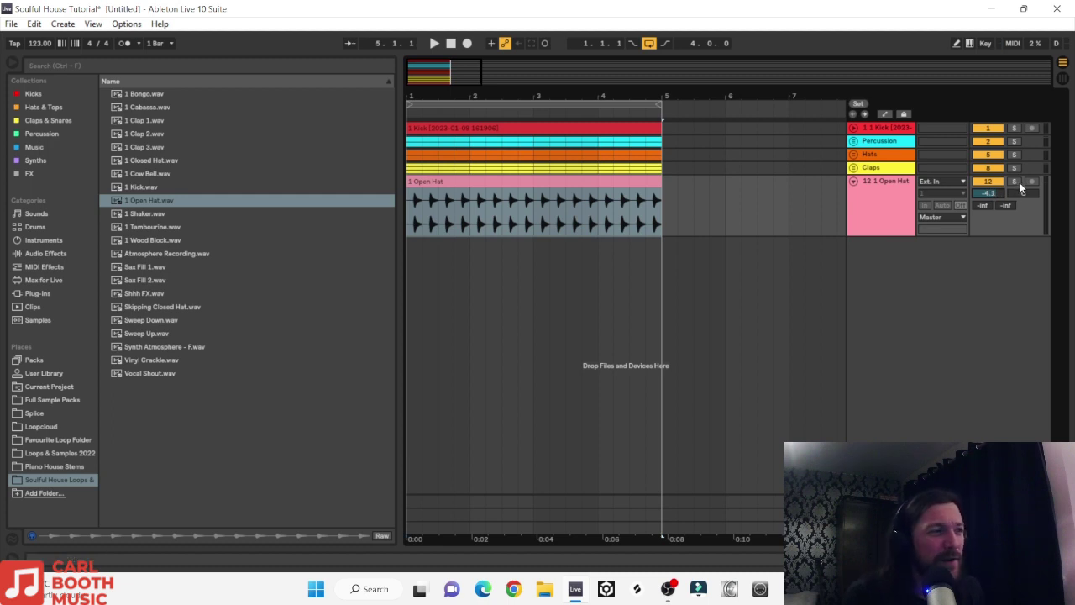
pyautogui.click(488, 185)
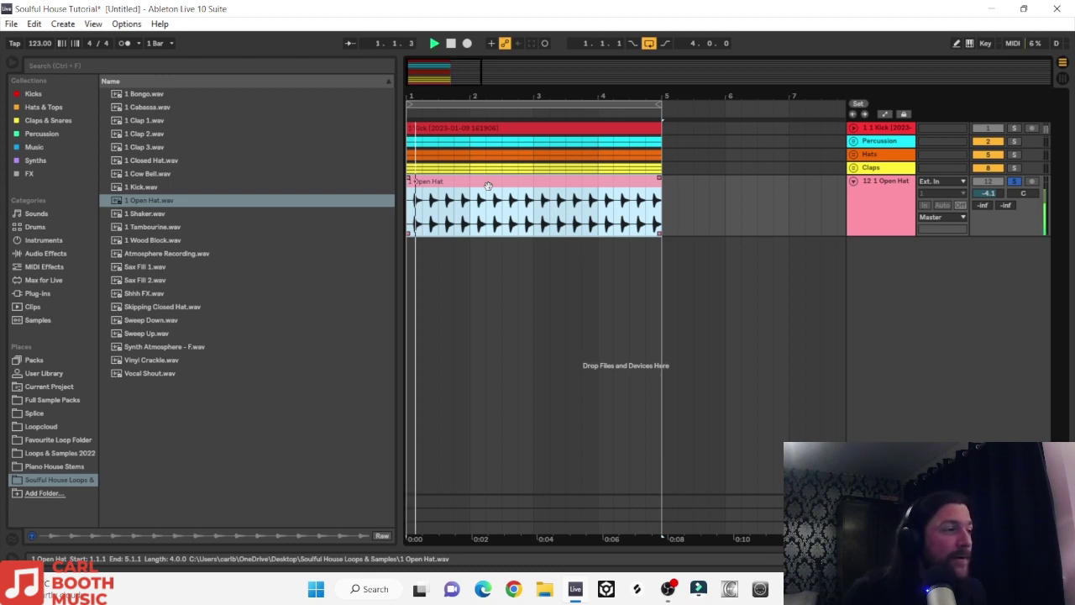
# Step: Lower the Open Hat track's volume to -11.1 dB while listening to it soloed with the Hats group
pyautogui.moveTo(987, 195); pyautogui.dragTo(989, 201)
pyautogui.press('Down')
pyautogui.press('Down')
pyautogui.press('Down')
pyautogui.press('Down')
pyautogui.press('Down')
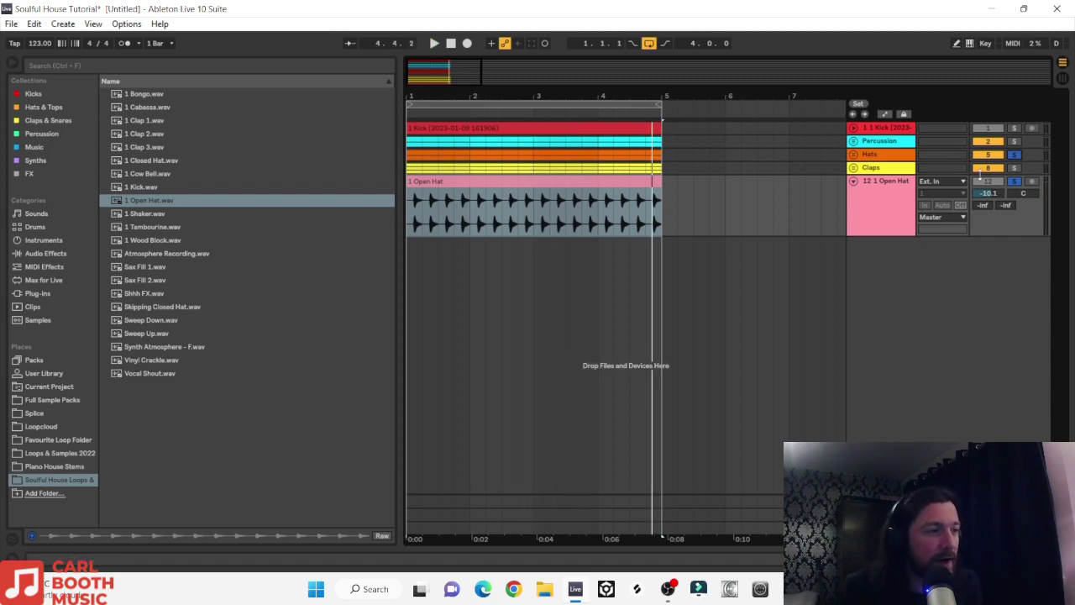
pyautogui.press('space')
pyautogui.click(1014, 181)
pyautogui.moveTo(985, 195); pyautogui.dragTo(986, 200)
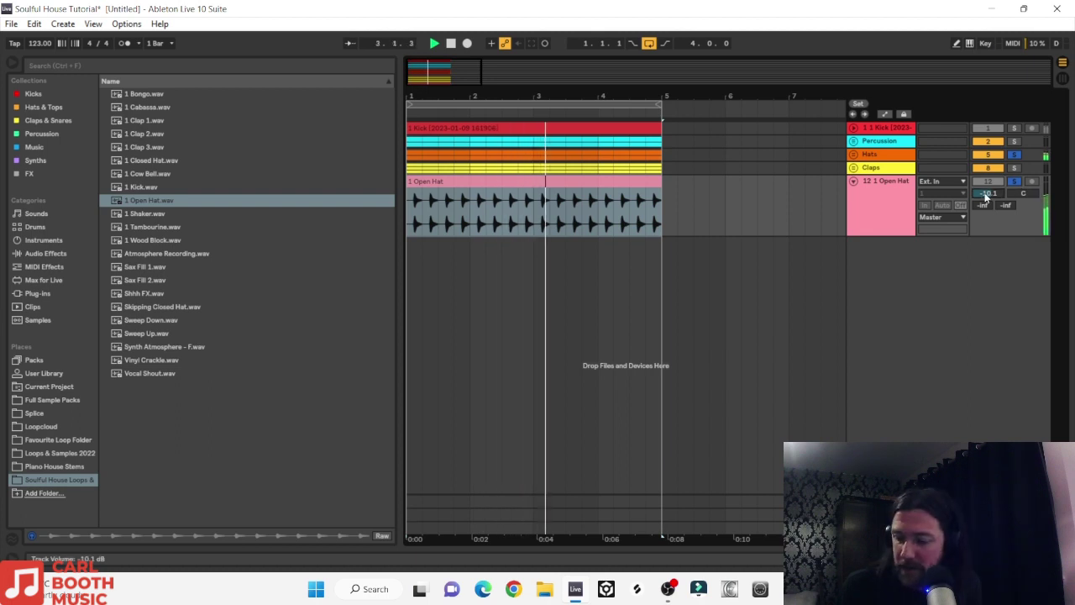
# Step: Move the Open Hat track into the Hats group above Closed Hat, and color the track and its clip orange
pyautogui.rightClick(872, 201)
pyautogui.click(897, 384)
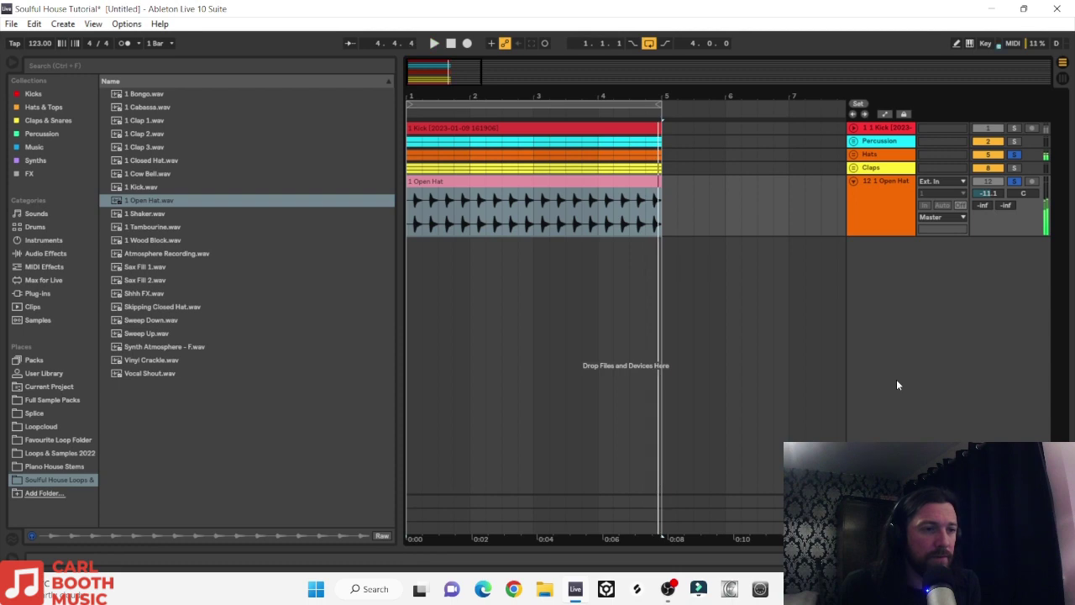
pyautogui.moveTo(888, 195); pyautogui.dragTo(879, 162)
pyautogui.click(852, 154)
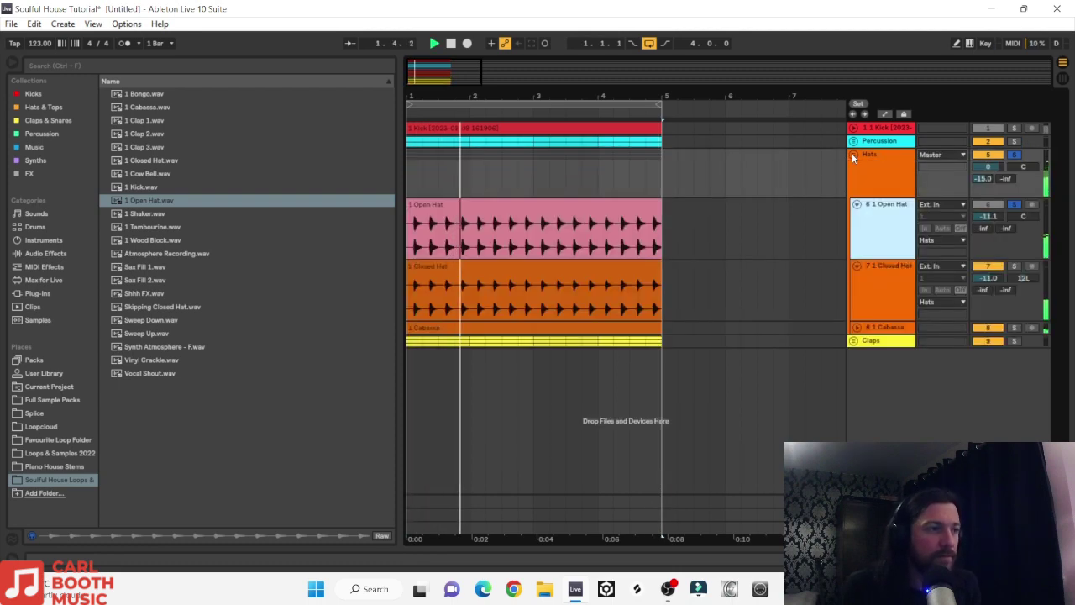
pyautogui.rightClick(460, 225)
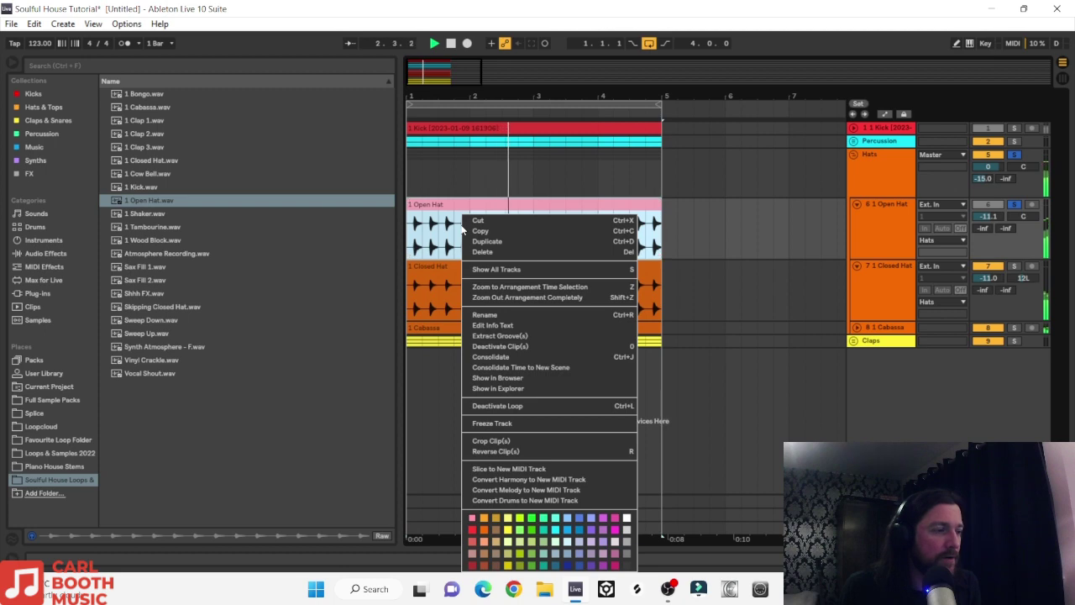
pyautogui.click(484, 531)
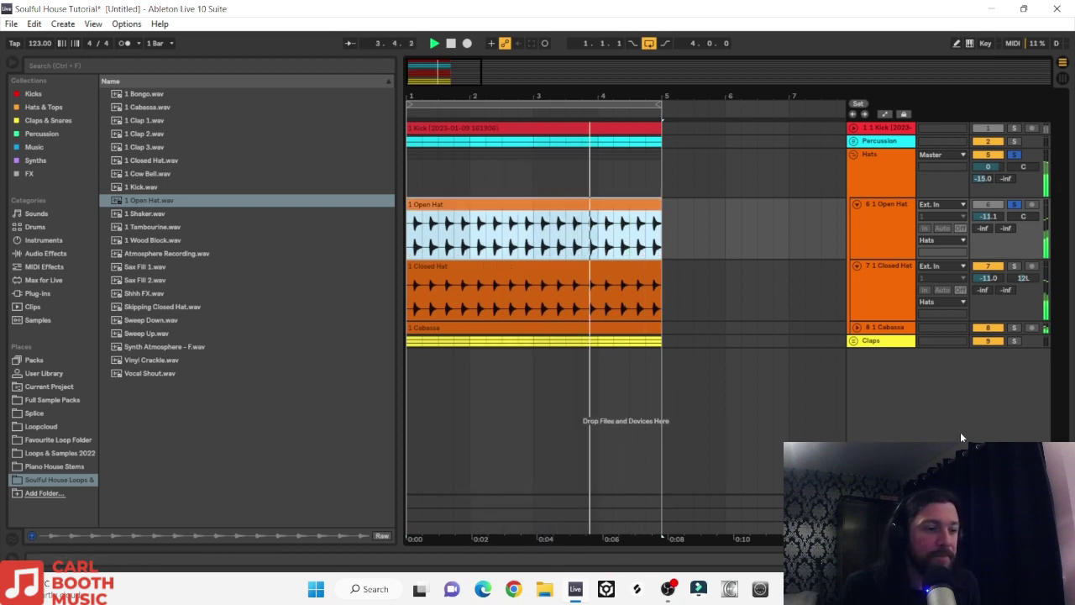
# Step: Stop playback and review the ValhallaVintageVerb settings on return track A
pyautogui.click(484, 502)
pyautogui.press('space')
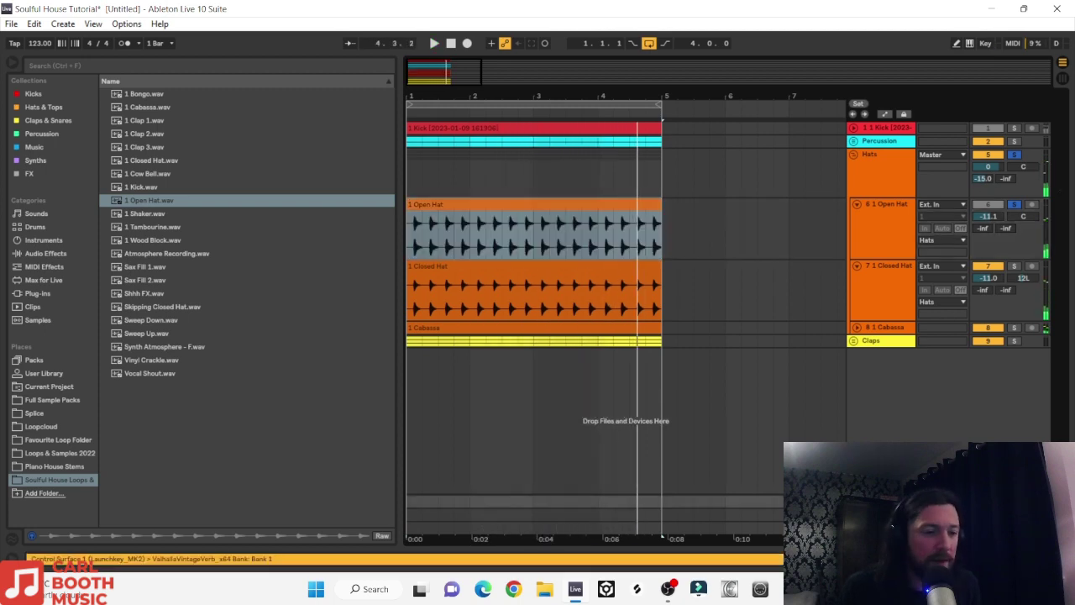
pyautogui.hotkey('shift', 'Tab')
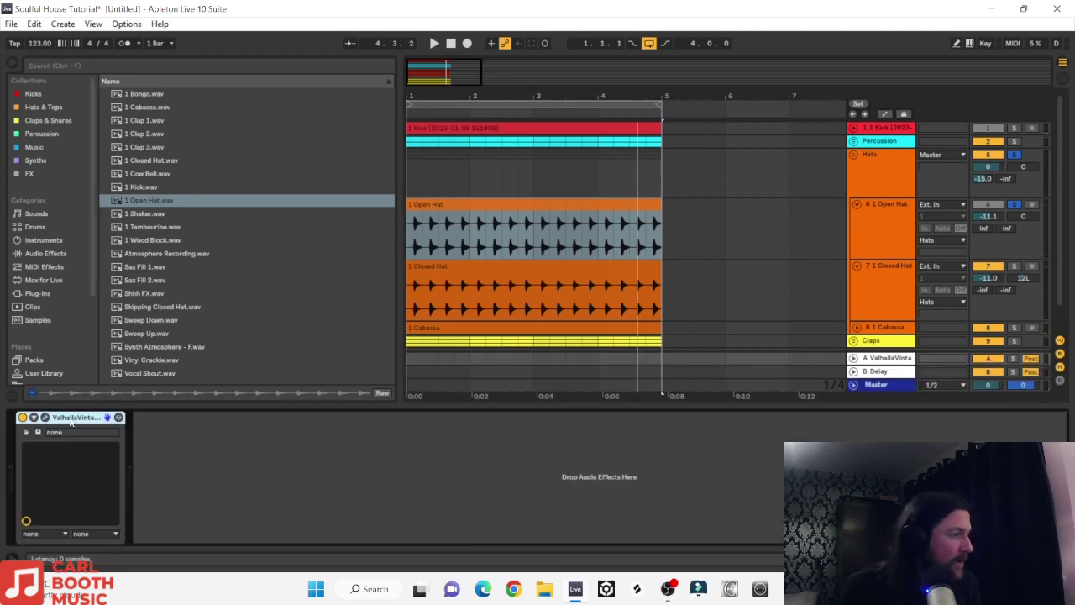
pyautogui.click(46, 418)
pyautogui.moveTo(301, 201); pyautogui.dragTo(304, 209)
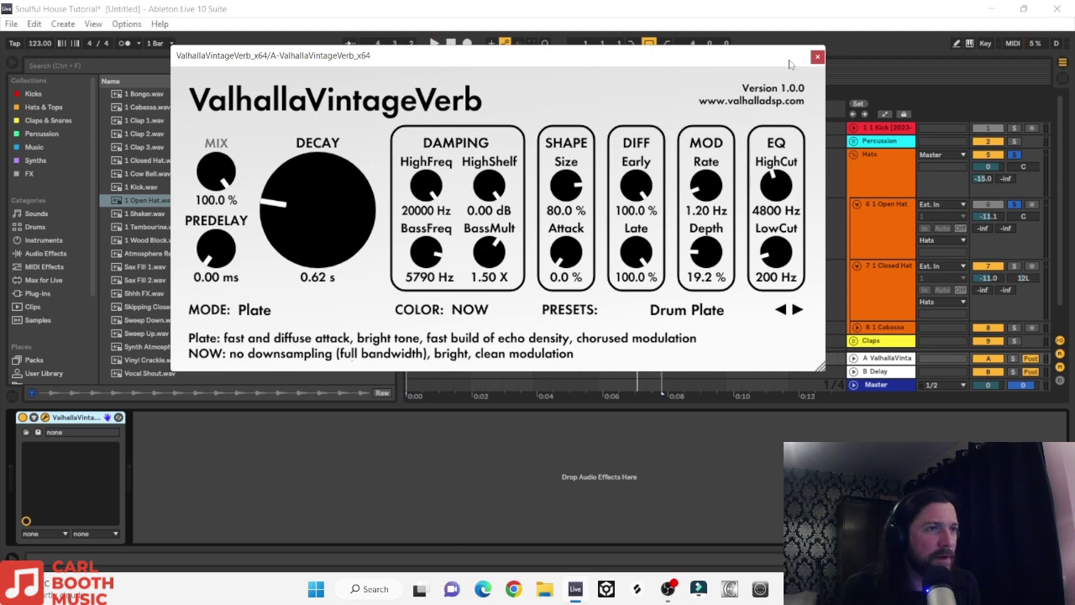
pyautogui.click(816, 56)
# Step: Pan the Open Hat track to 12R, fold the Hats group and play the full drum mix
pyautogui.moveTo(1016, 219); pyautogui.dragTo(1016, 218)
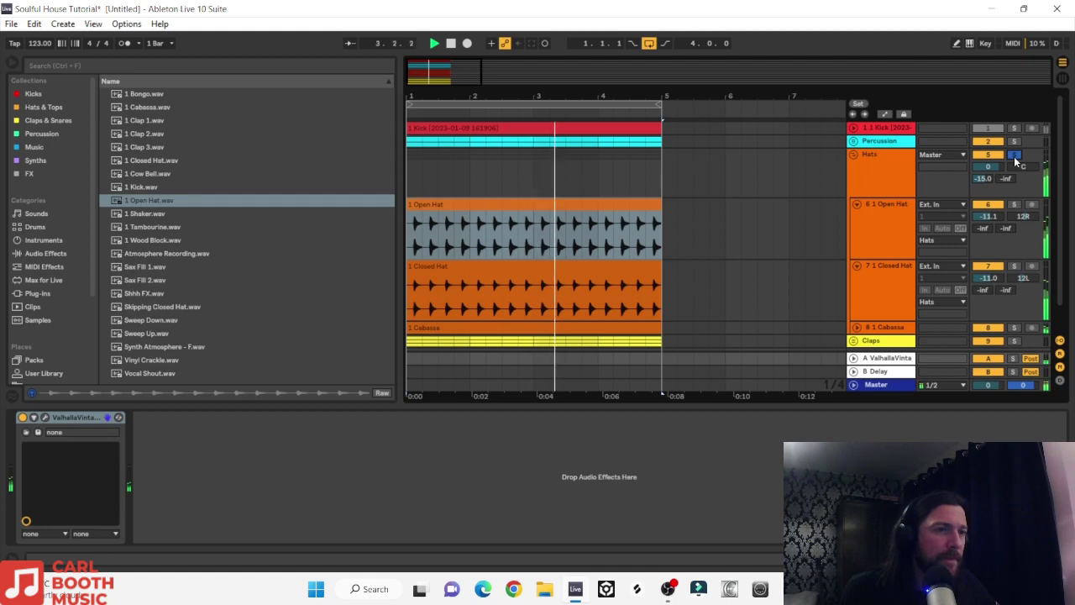
pyautogui.click(853, 155)
pyautogui.press('space')
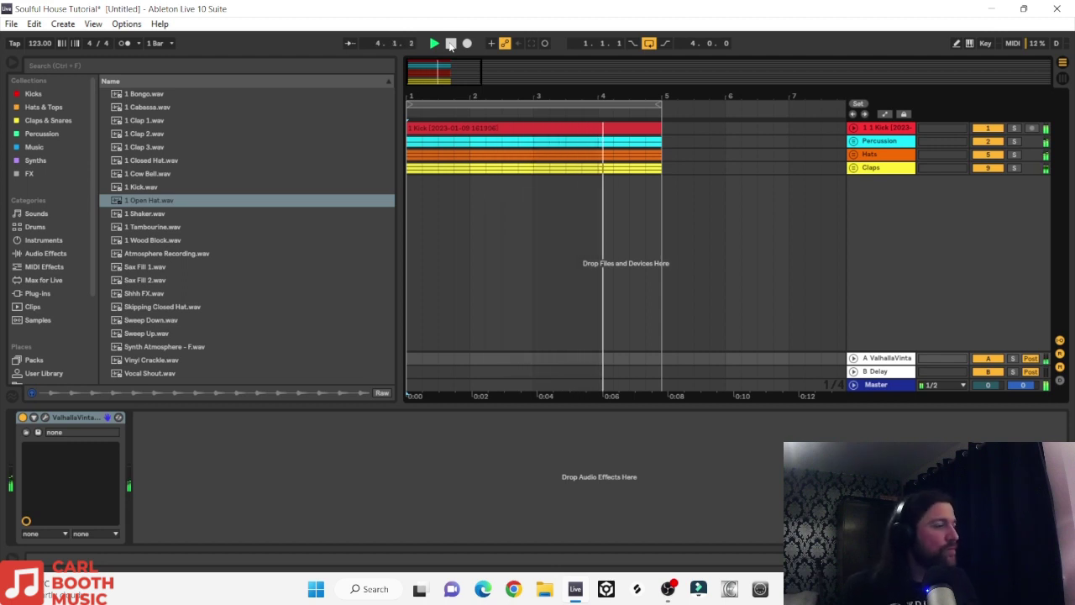
pyautogui.click(450, 43)
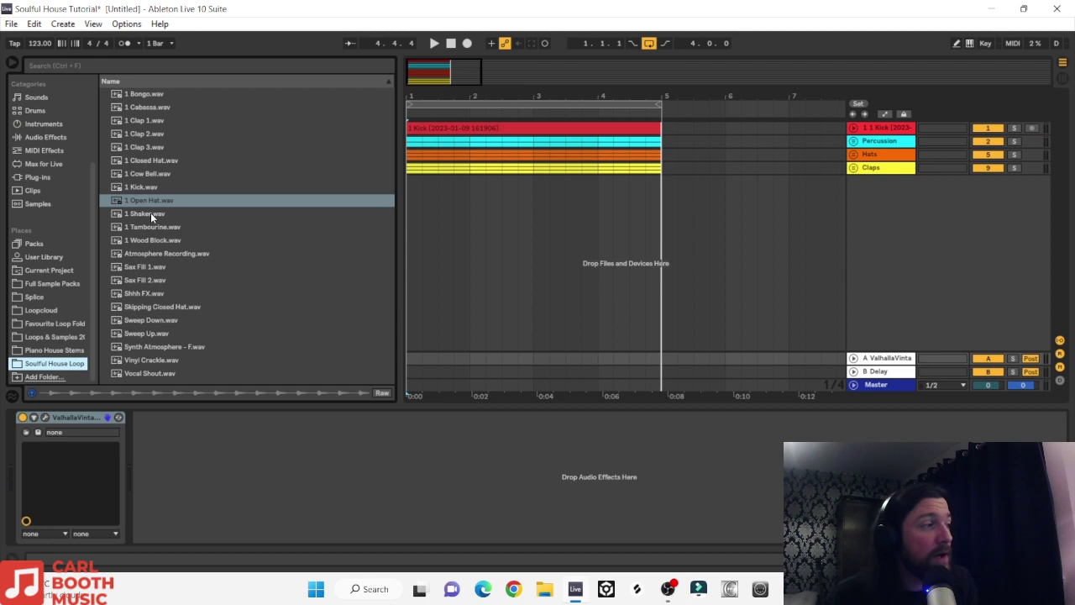
# Step: Audition 1 Shaker.wav and add it as a new track at bar 1 below Claps
pyautogui.click(150, 214)
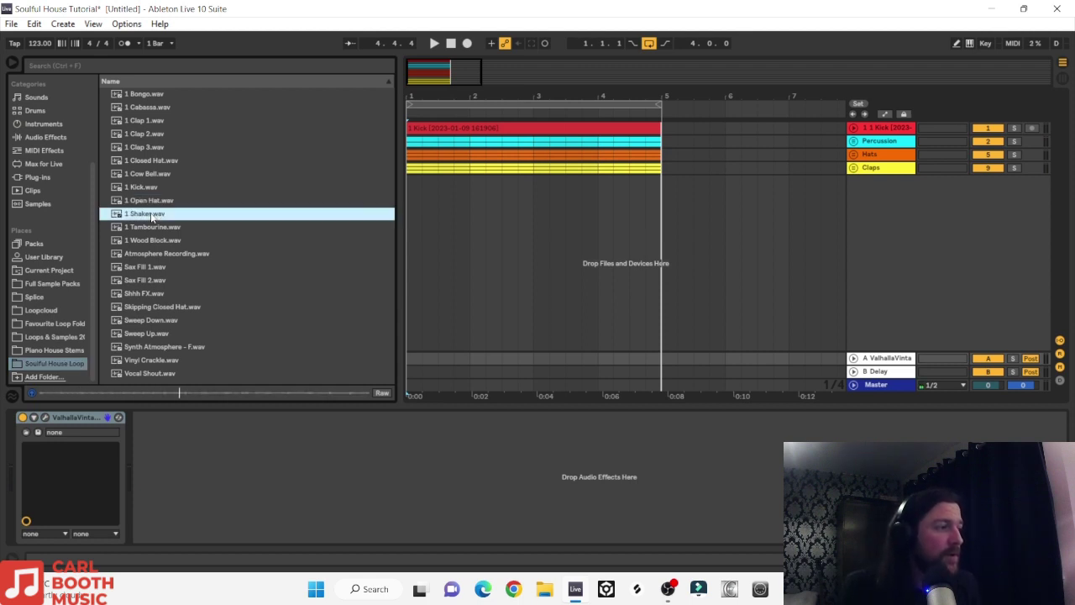
pyautogui.moveTo(150, 216); pyautogui.dragTo(407, 192)
pyautogui.click(484, 202)
# Step: Set the Shaker clip's warp mode to Complex and raise its clip gain to 8.06 dB
pyautogui.doubleClick(496, 169)
pyautogui.click(154, 142)
pyautogui.click(154, 193)
pyautogui.moveTo(120, 154); pyautogui.dragTo(120, 145)
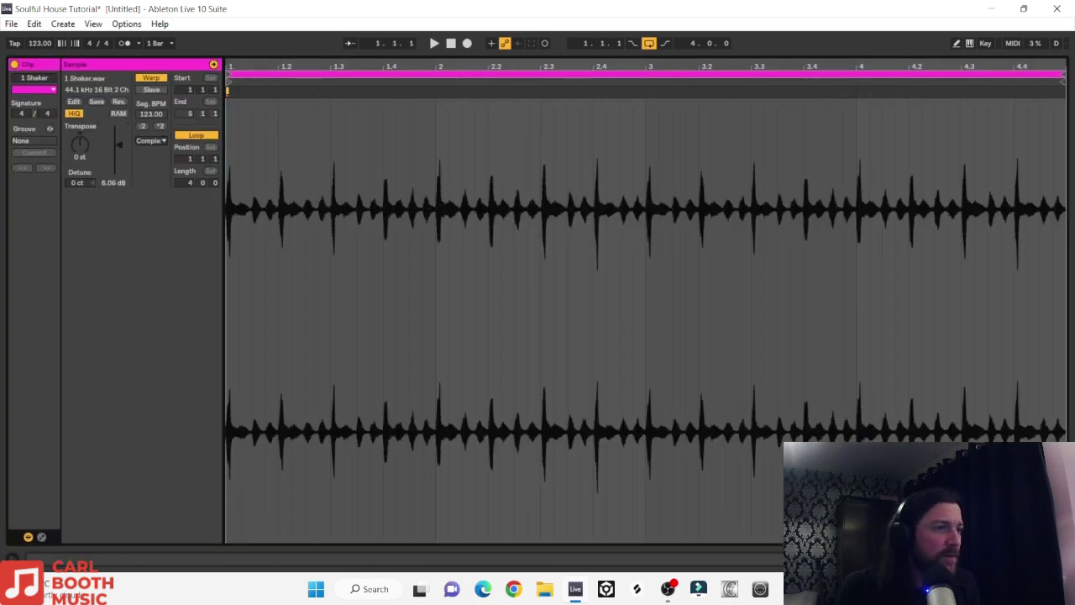
pyautogui.hotkey('ctrl', 'alt', 'l')
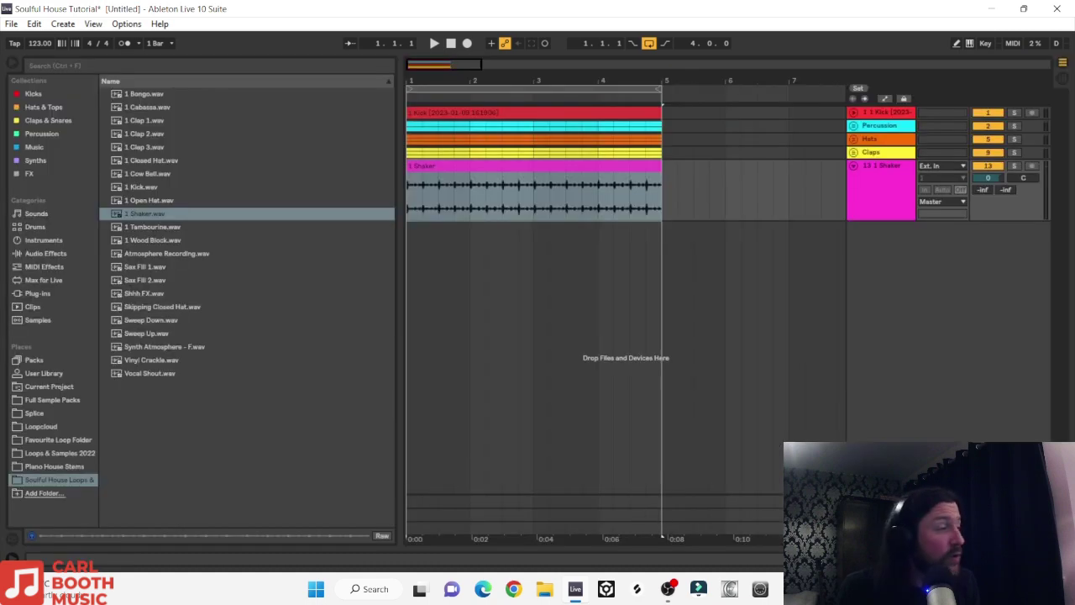
# Step: Add EQ Eight to the Shaker track, with a low cut at 1.10 kHz on band 1 and a 2.85 dB high shelf at 6.39 kHz
pyautogui.click(37, 253)
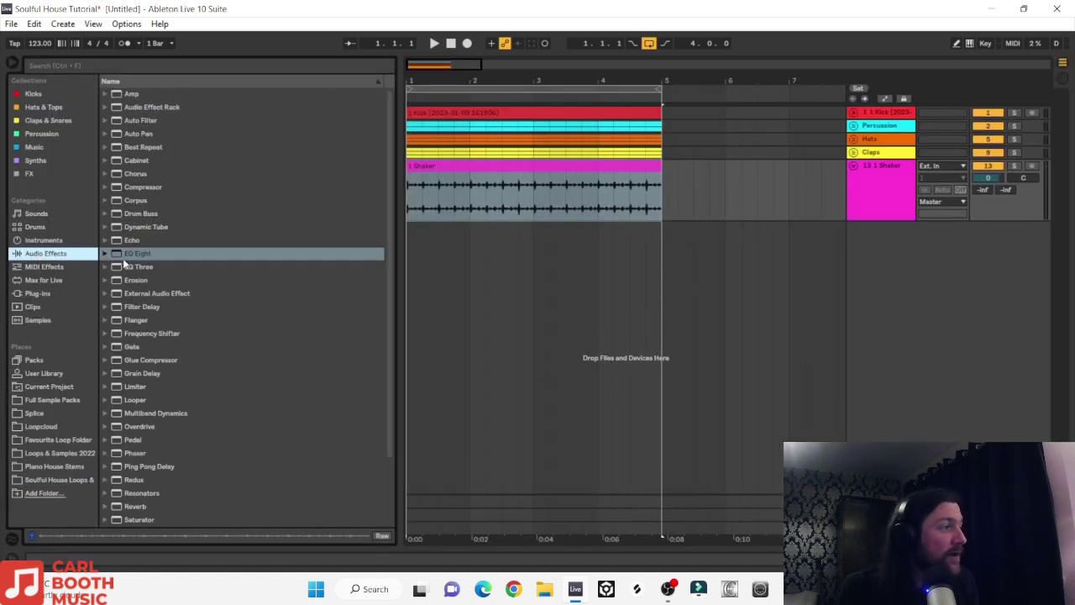
pyautogui.click(138, 255)
pyautogui.press('Return')
pyautogui.press('space')
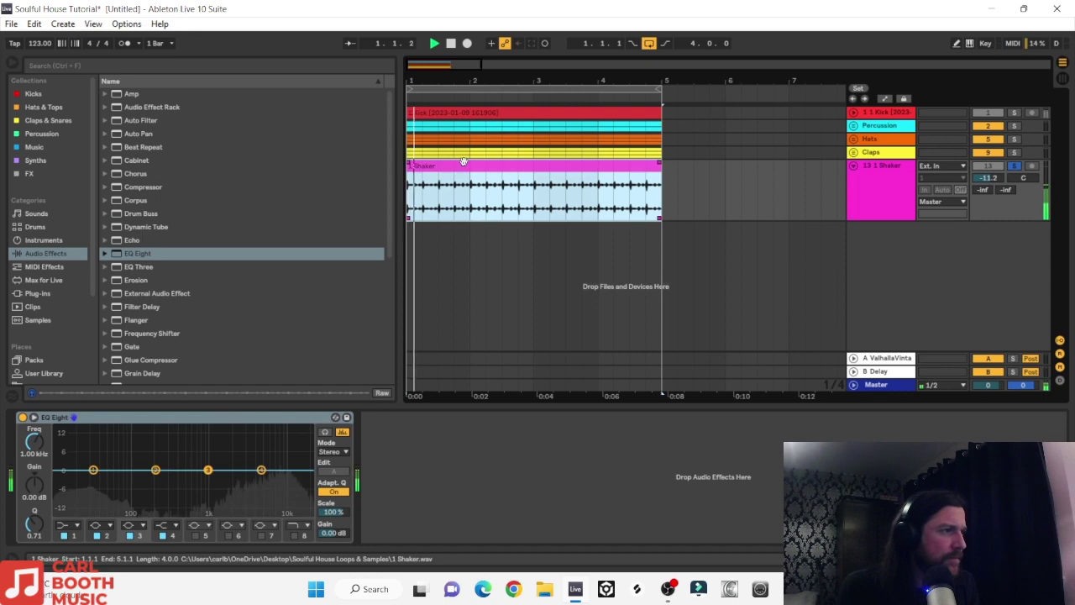
pyautogui.click(62, 525)
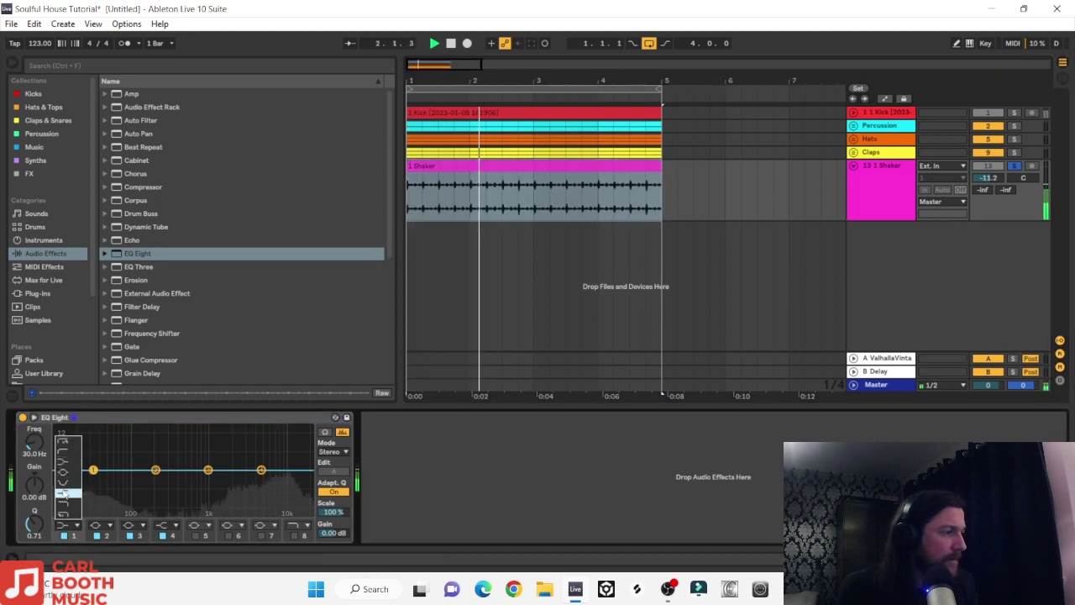
pyautogui.click(65, 453)
pyautogui.moveTo(65, 454); pyautogui.dragTo(39, 450)
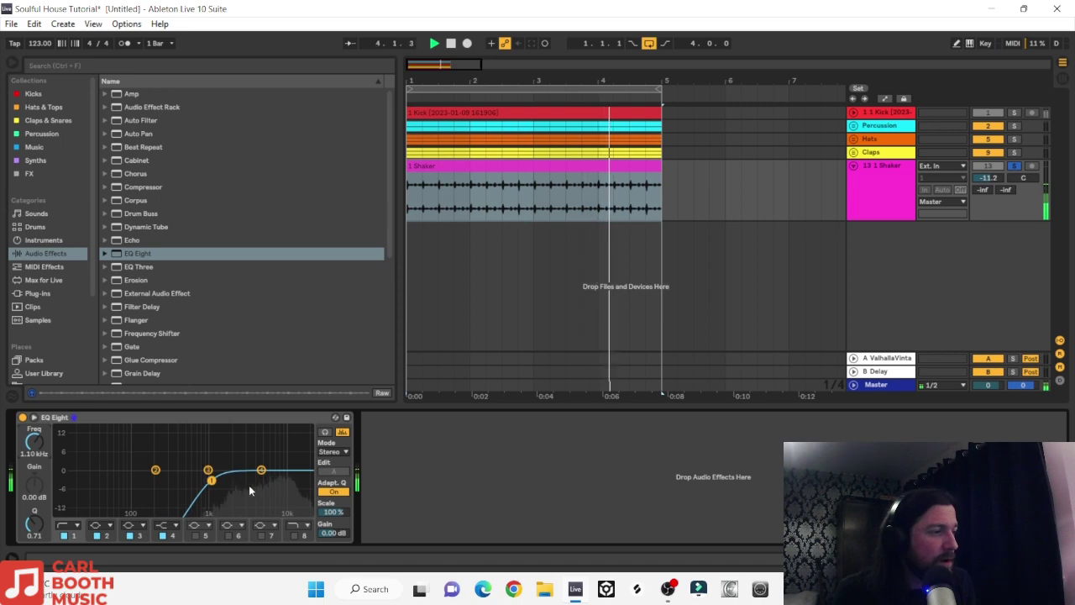
pyautogui.moveTo(261, 469); pyautogui.dragTo(274, 461)
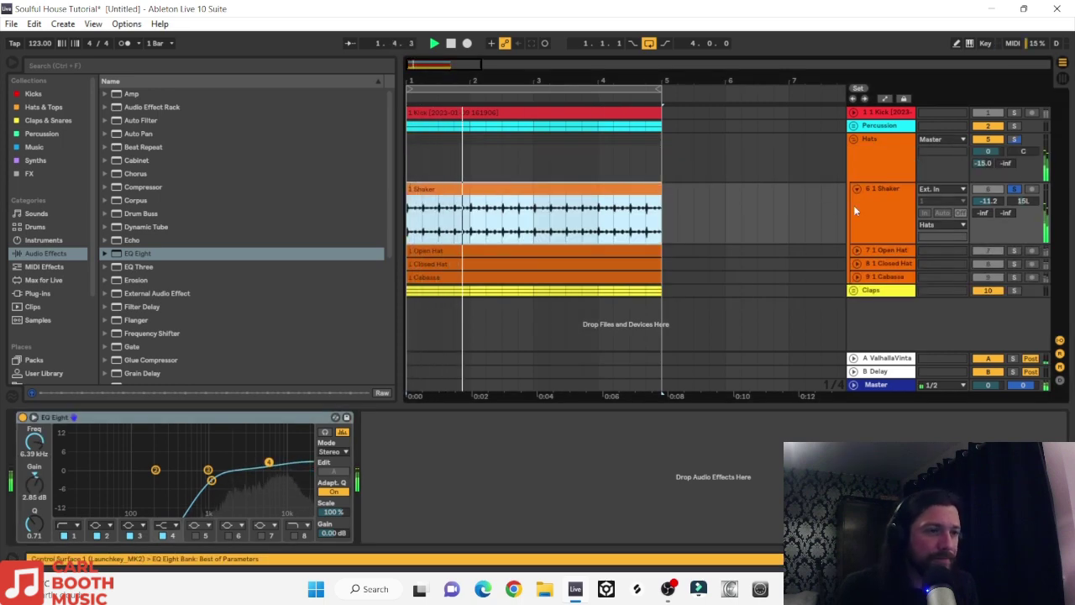
# Step: Add LFOTool_x64 after EQ Eight on the Shaker track and raise the middle point of its volume curve to maximum
pyautogui.click(853, 210)
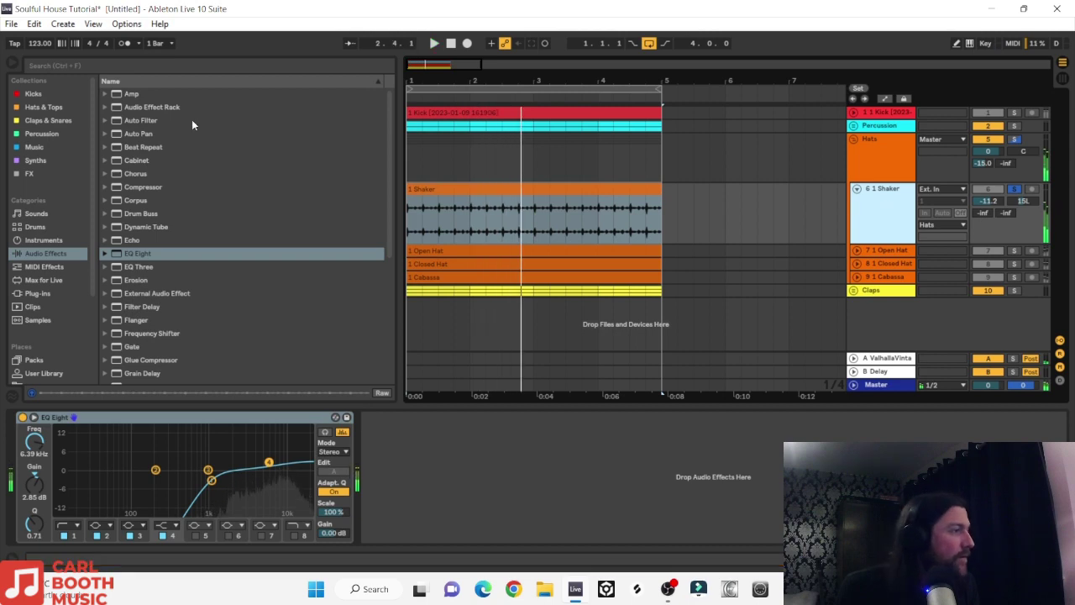
pyautogui.click(53, 292)
pyautogui.scroll(10, 212, 174)
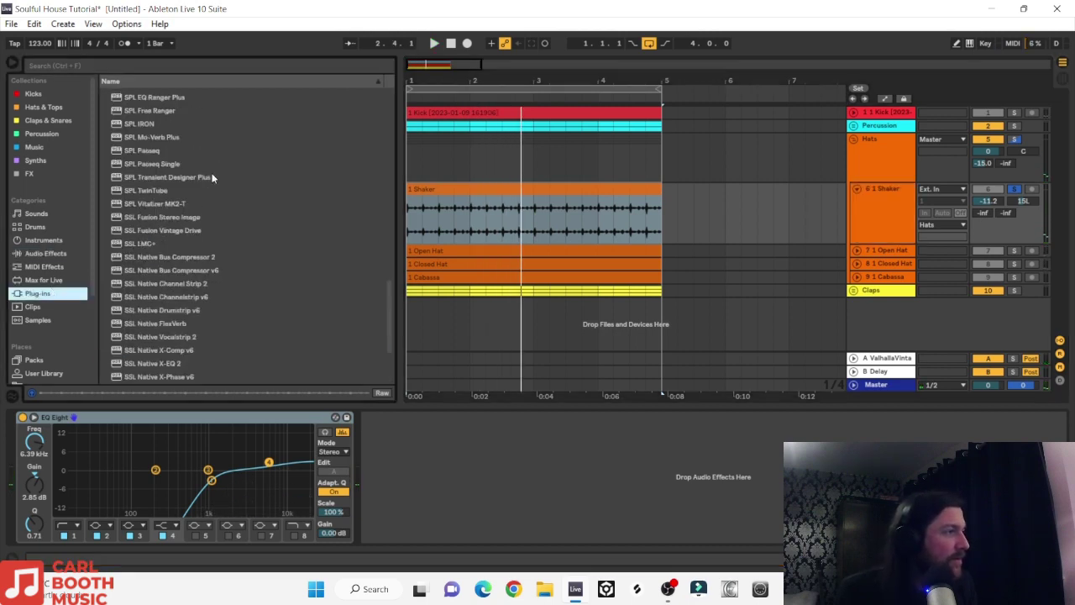
pyautogui.moveTo(184, 225); pyautogui.dragTo(414, 476)
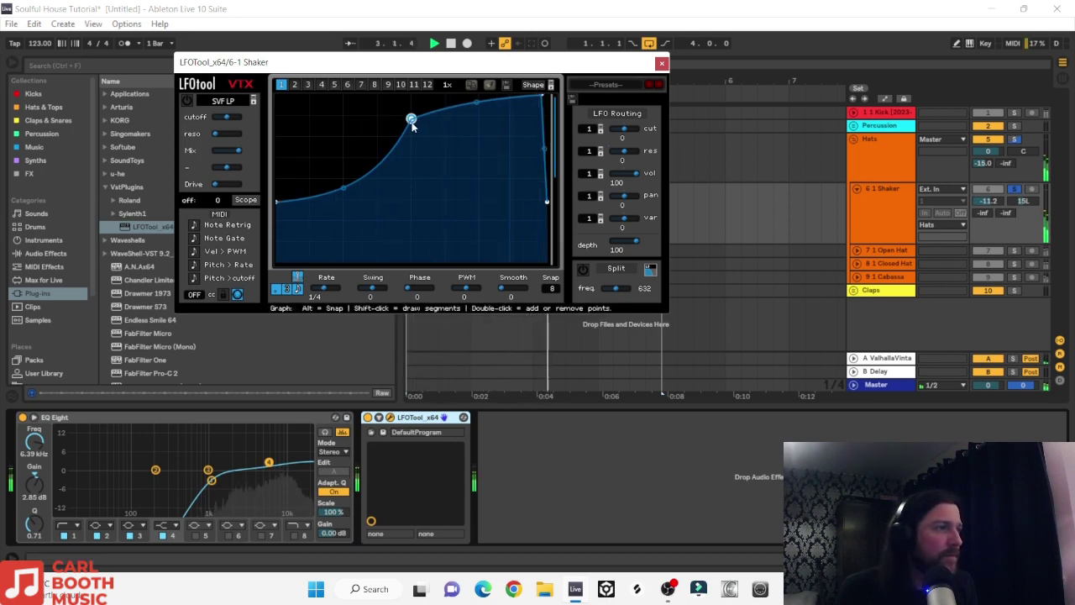
pyautogui.moveTo(412, 117); pyautogui.dragTo(410, 93)
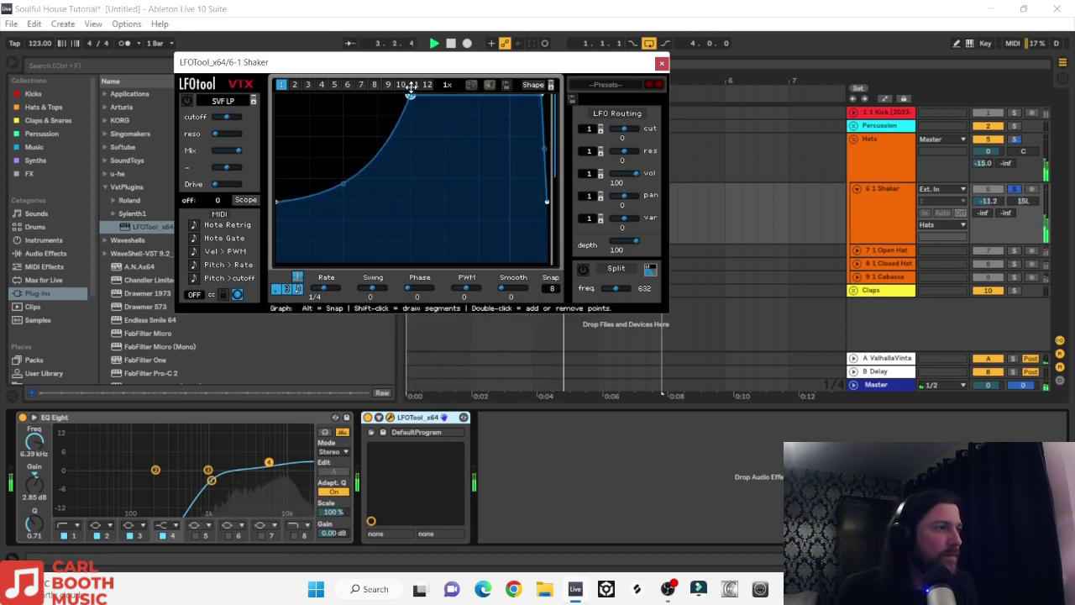
pyautogui.click(660, 65)
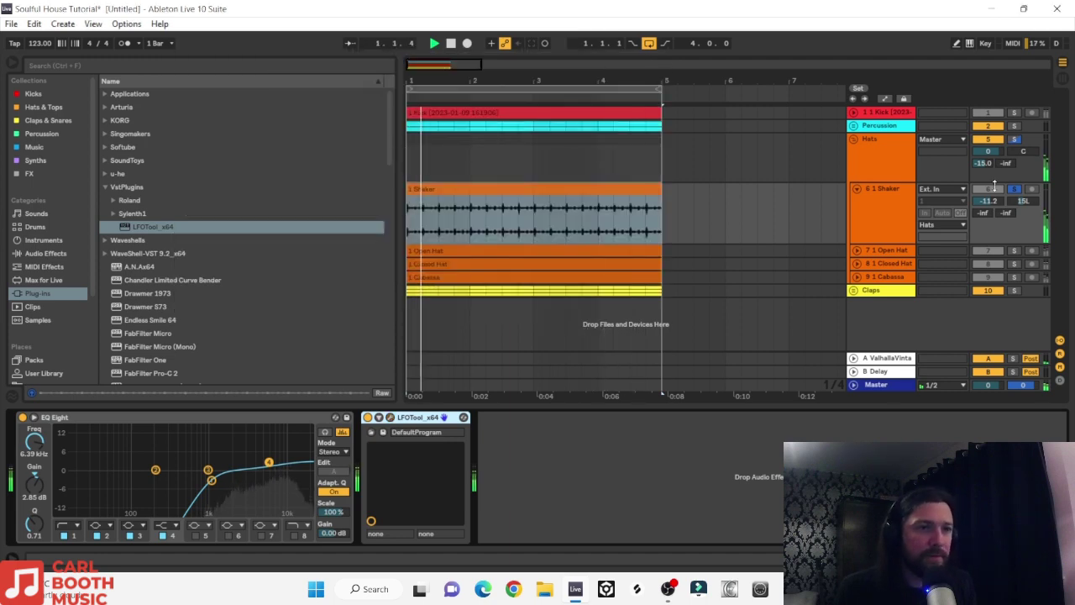
# Step: Try the Shaker track's volume at -13.2 dB and -12.2 dB while playing the soloed Hats group
pyautogui.press('space')
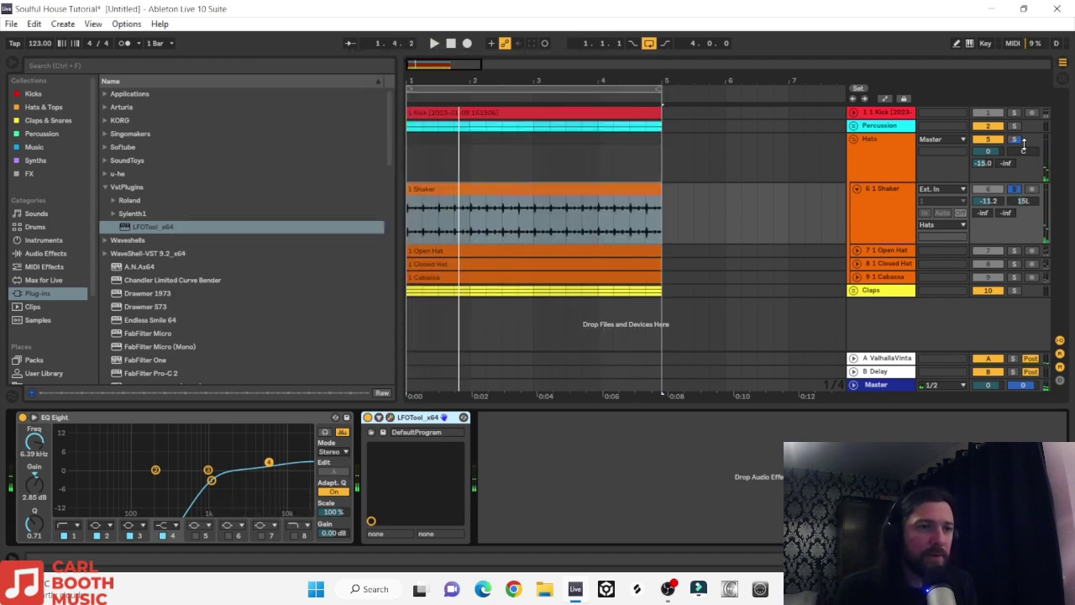
pyautogui.press('space')
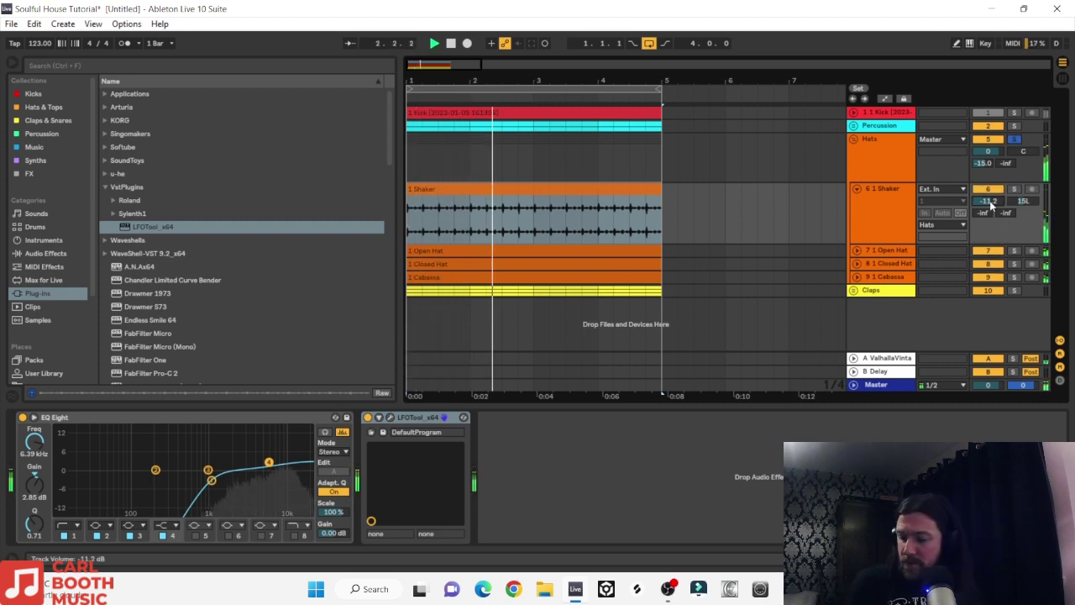
pyautogui.scroll(-2, 991, 204)
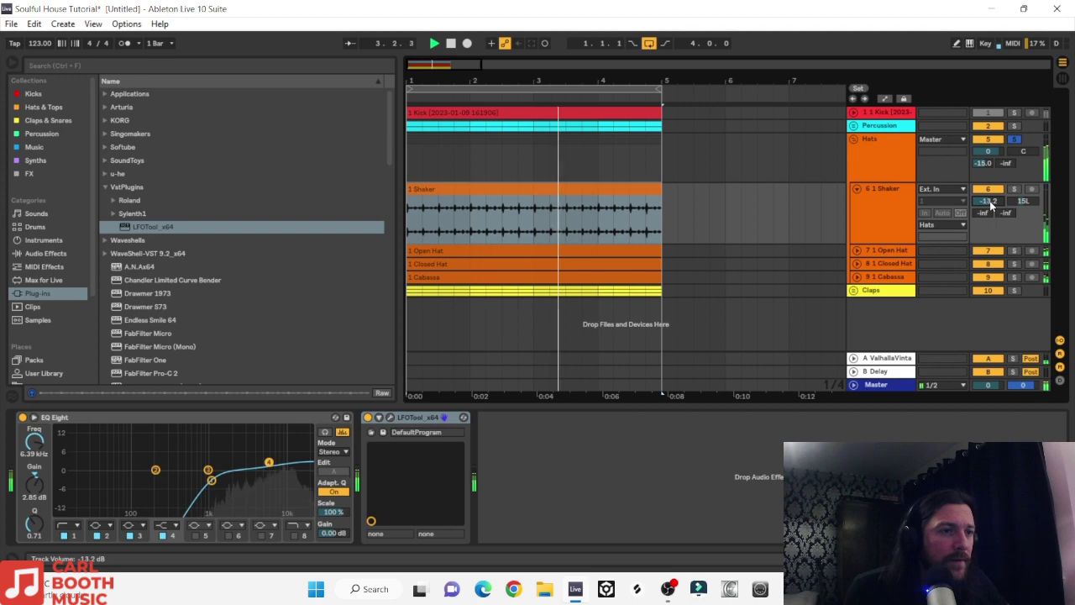
pyautogui.scroll(1, 991, 203)
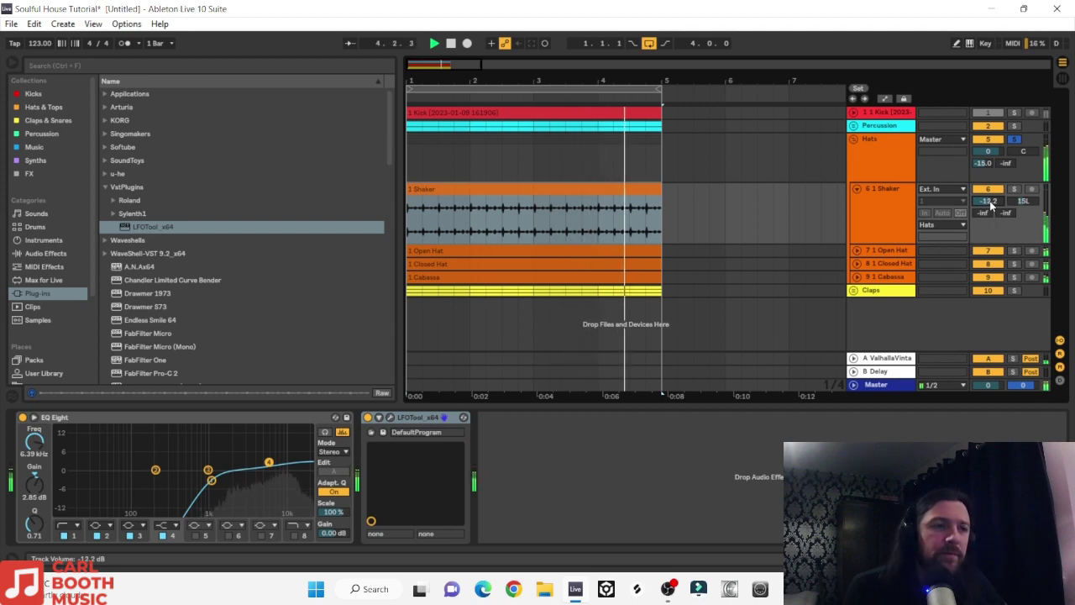
# Step: Try the Open Hat track's volume at -12.1 dB within the Hats group and restore it to -11.1 dB
pyautogui.click(857, 250)
pyautogui.moveTo(989, 262); pyautogui.dragTo(989, 269)
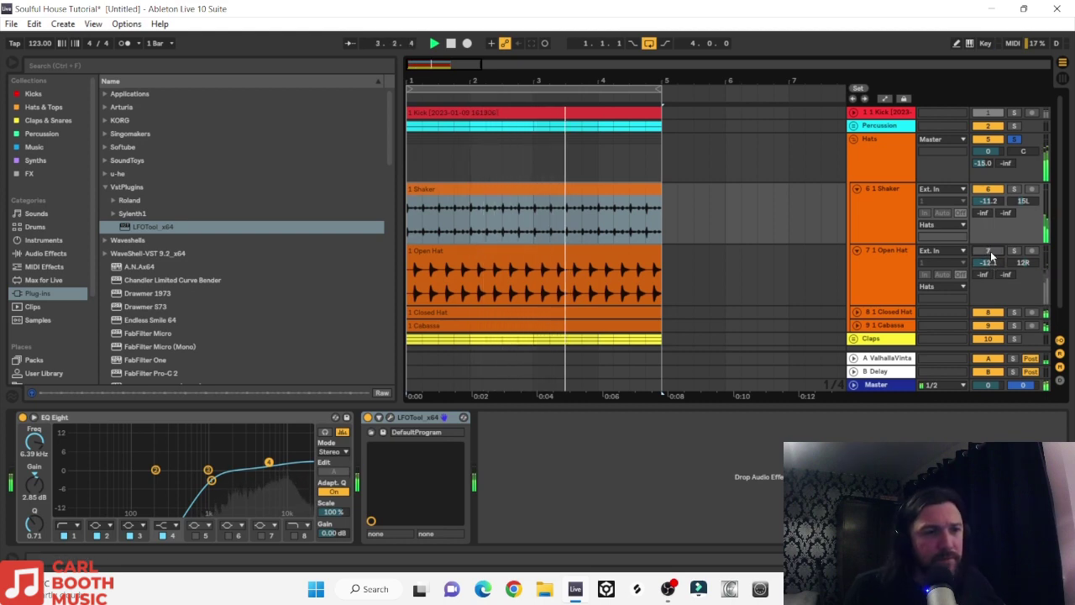
pyautogui.moveTo(989, 264); pyautogui.dragTo(989, 256)
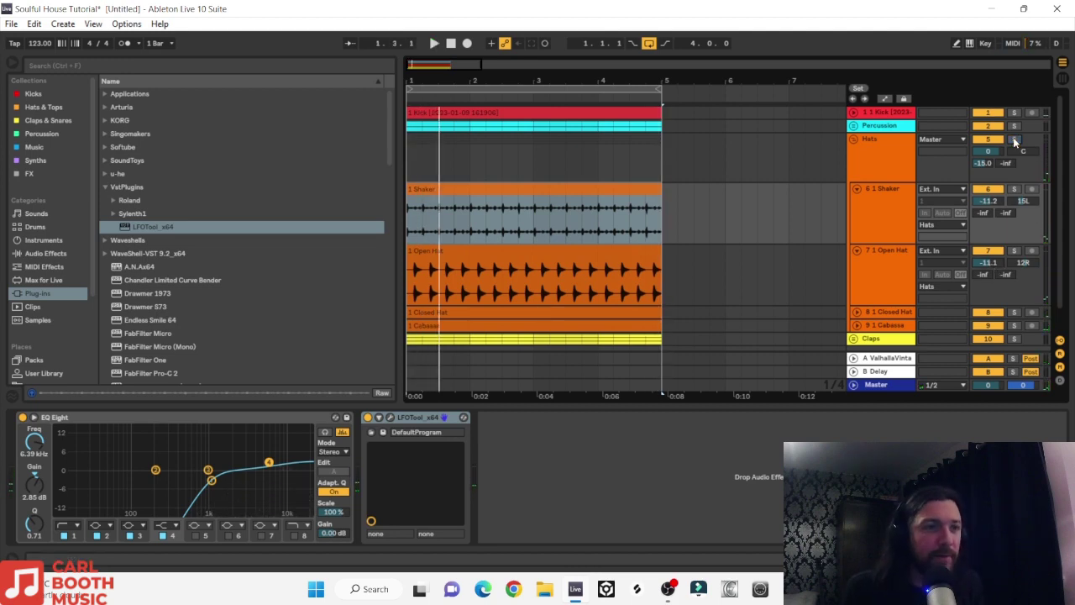
# Step: Fold the Hats group and listen to the full groove with all groups playing
pyautogui.click(853, 141)
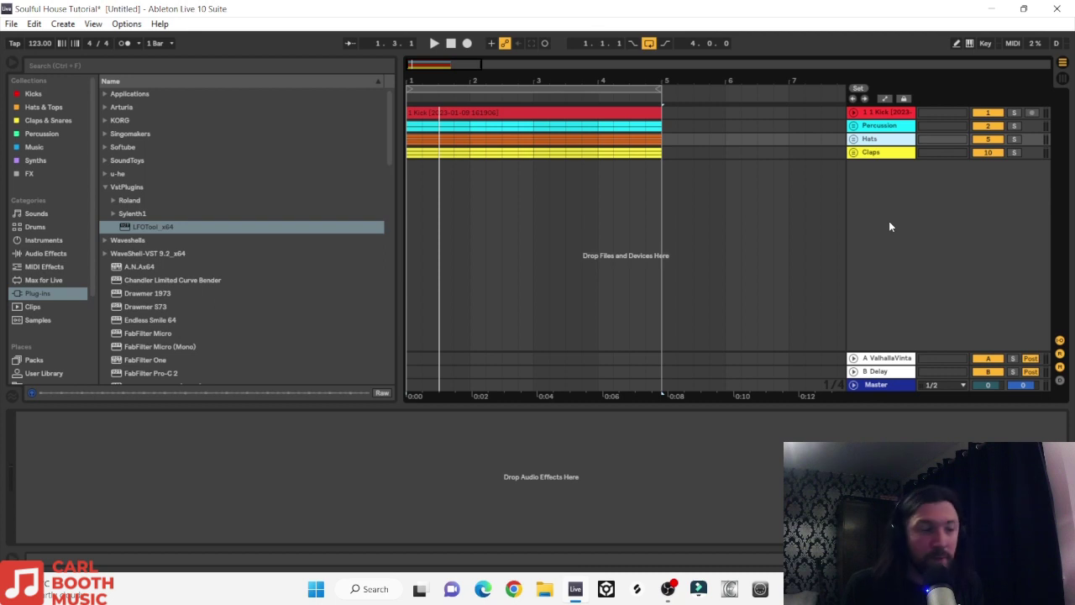
pyautogui.press('space')
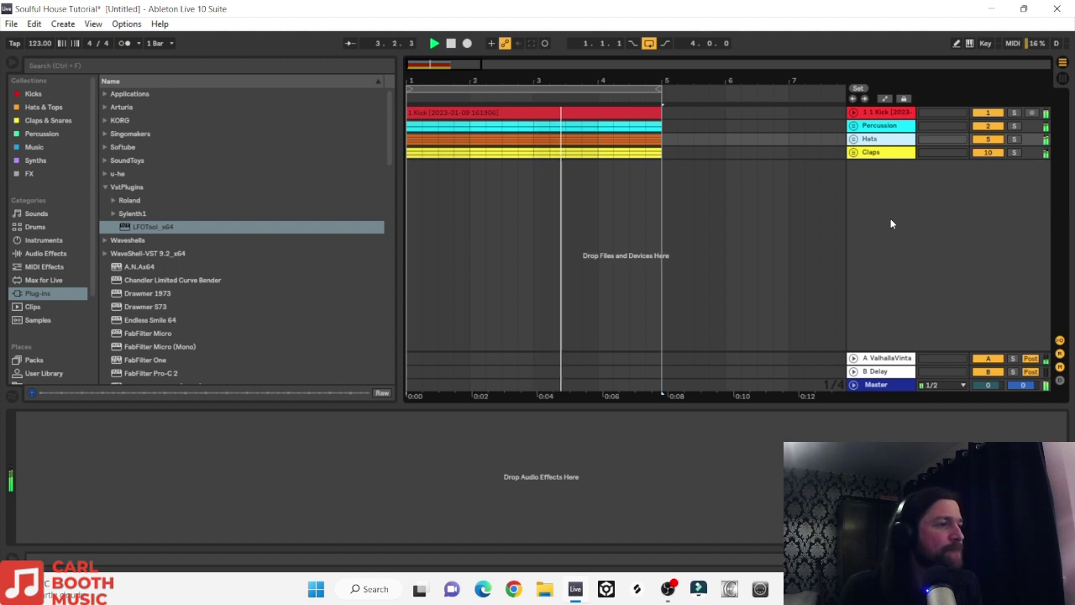
pyautogui.press('space')
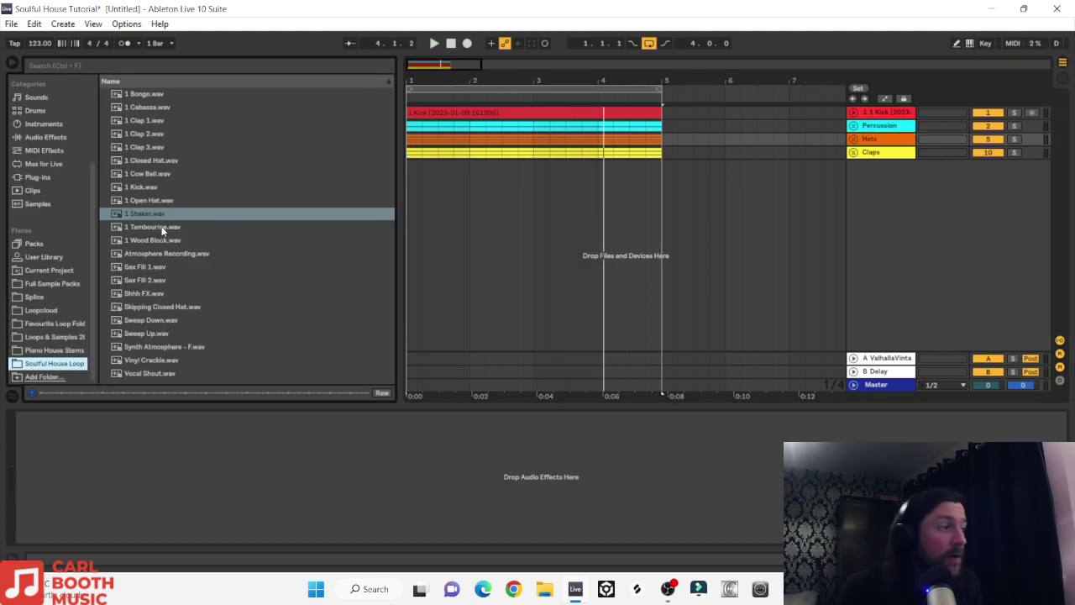
# Step: Add 1 Tambourine.wav as a new track at bar 1, play it soloed and lower its volume to -5.0 dB
pyautogui.click(161, 227)
pyautogui.moveTo(159, 227); pyautogui.dragTo(411, 172)
pyautogui.click(1014, 166)
pyautogui.press('space')
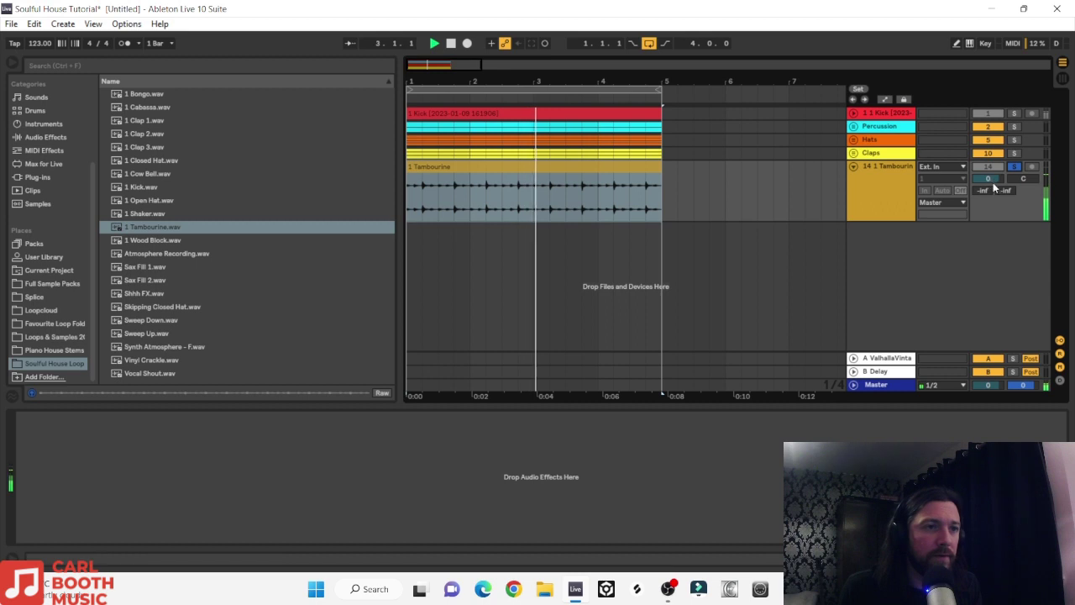
pyautogui.moveTo(991, 178); pyautogui.dragTo(994, 181)
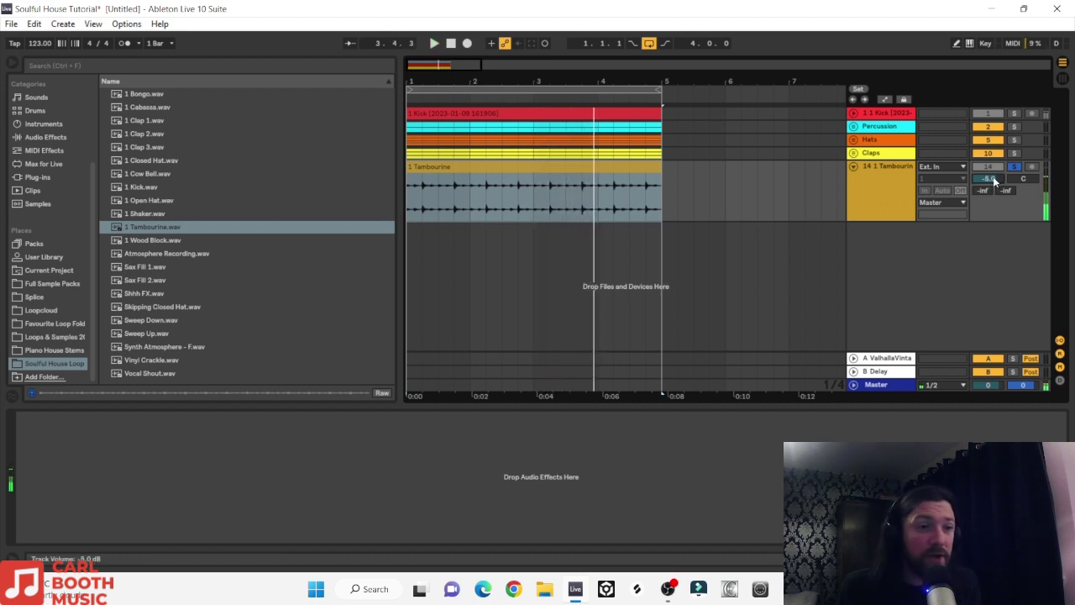
# Step: Add EQ Eight to the Tambourine track, with a low cut at 808 Hz on band 1 and the high cut on band 8 enabled
pyautogui.click(45, 138)
pyautogui.moveTo(131, 259); pyautogui.dragTo(358, 208)
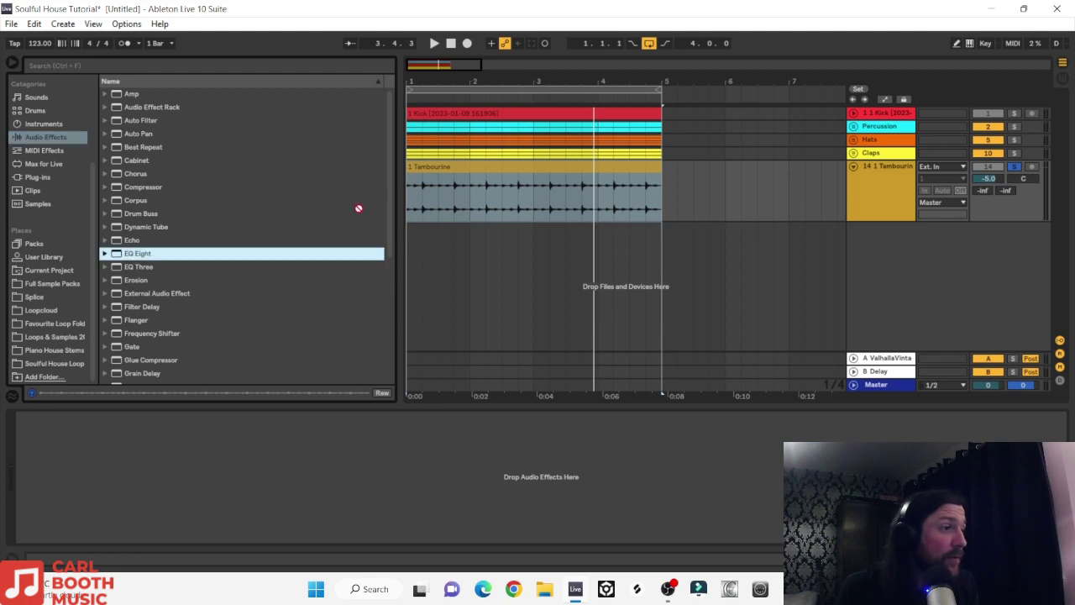
pyautogui.moveTo(483, 184); pyautogui.dragTo(483, 186)
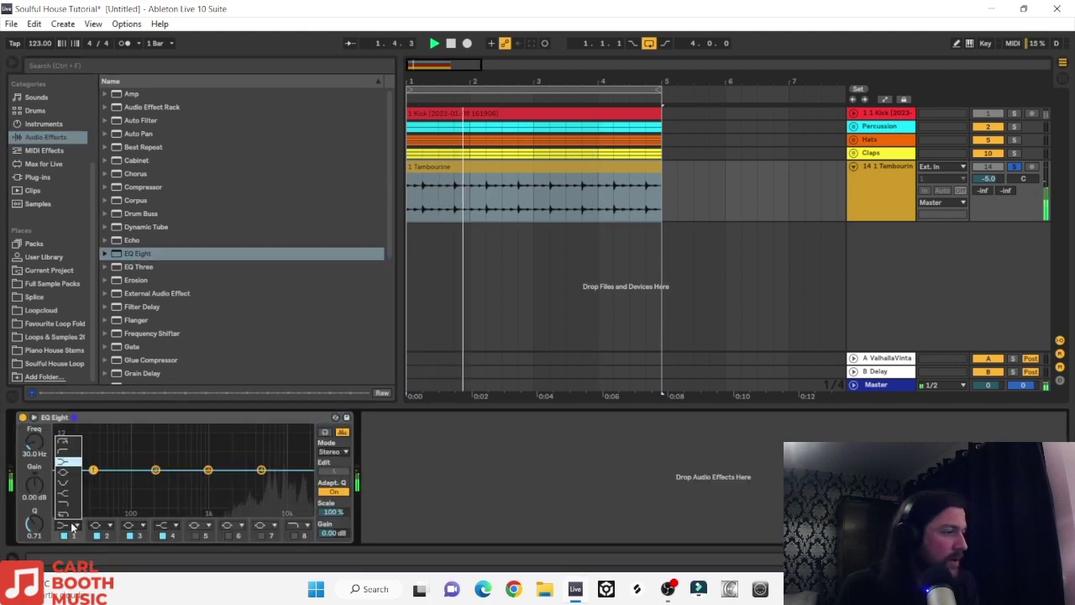
pyautogui.click(67, 451)
pyautogui.moveTo(35, 443); pyautogui.dragTo(35, 361)
pyautogui.moveTo(215, 480)
pyautogui.mouseDown()
pyautogui.moveTo(233, 480)
pyautogui.moveTo(176, 485)
pyautogui.moveTo(214, 483)
pyautogui.moveTo(201, 483)
pyautogui.mouseUp()
pyautogui.click(293, 535)
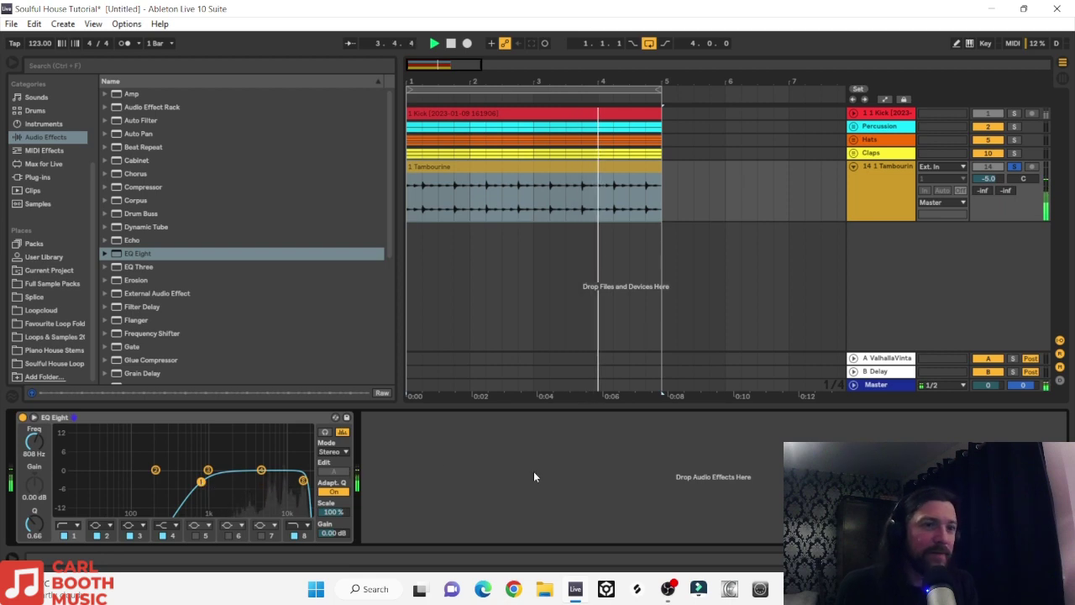
# Step: Pan the Tambourine track to 15R and move it into the Hats group below Shaker
pyautogui.click(854, 143)
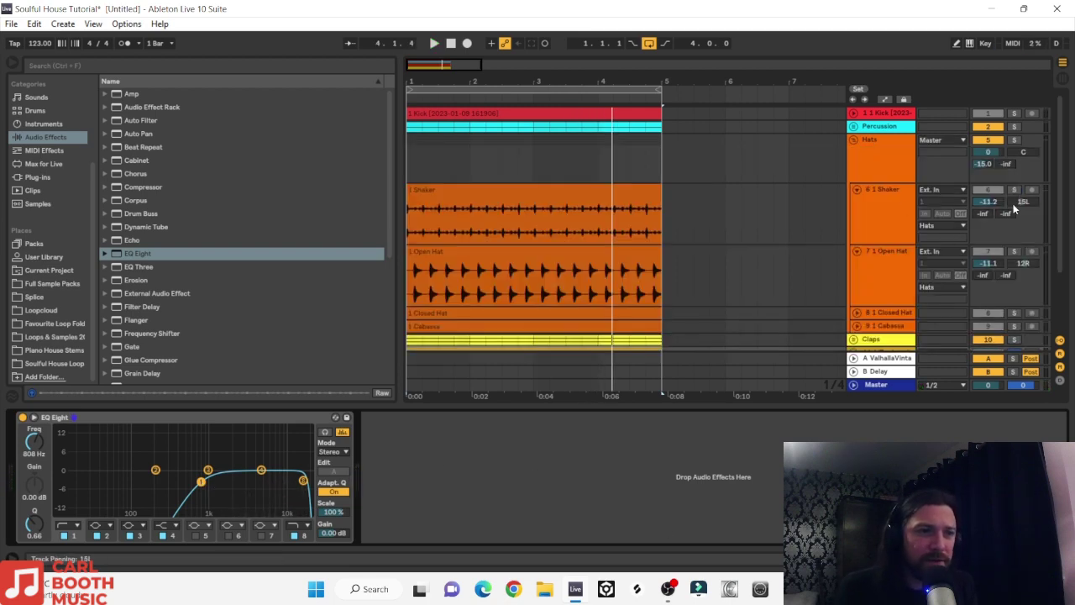
pyautogui.scroll(-3, 904, 217)
pyautogui.moveTo(1021, 278); pyautogui.dragTo(1021, 267)
pyautogui.moveTo(889, 286); pyautogui.dragTo(880, 140)
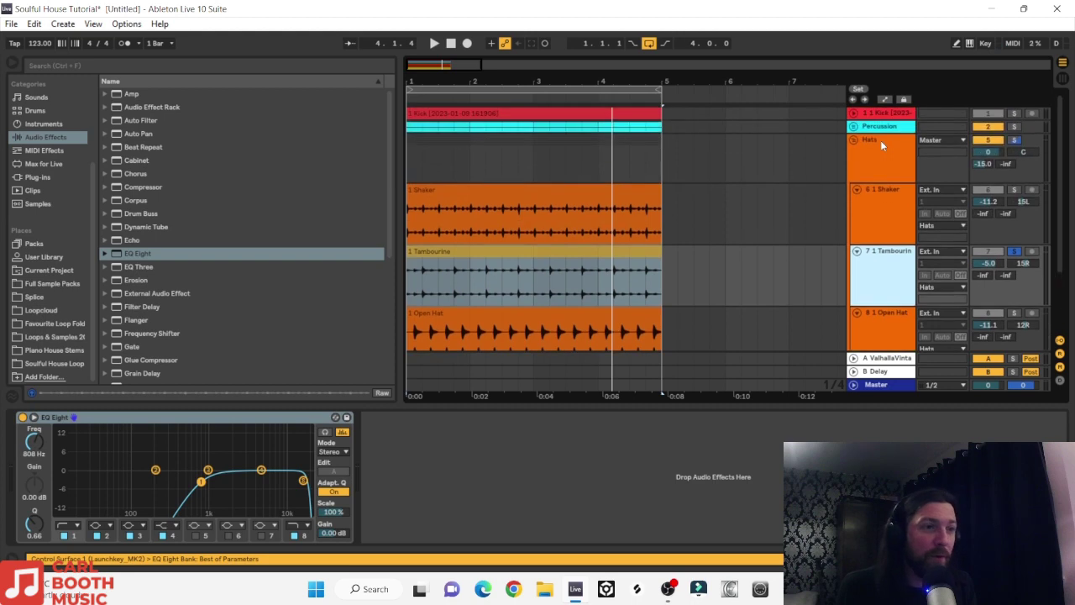
# Step: Solo Shaker alongside Tambourine, compare them during playback with Tambourine's solo toggled, and set the Tambourine volume to -4.0 dB
pyautogui.click(1015, 190)
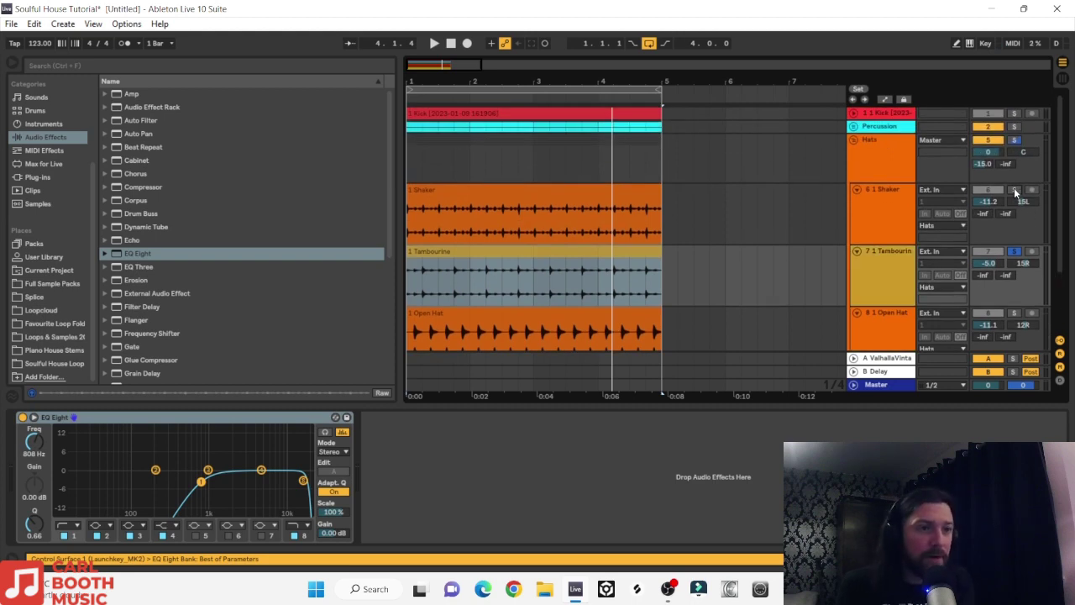
pyautogui.press('space')
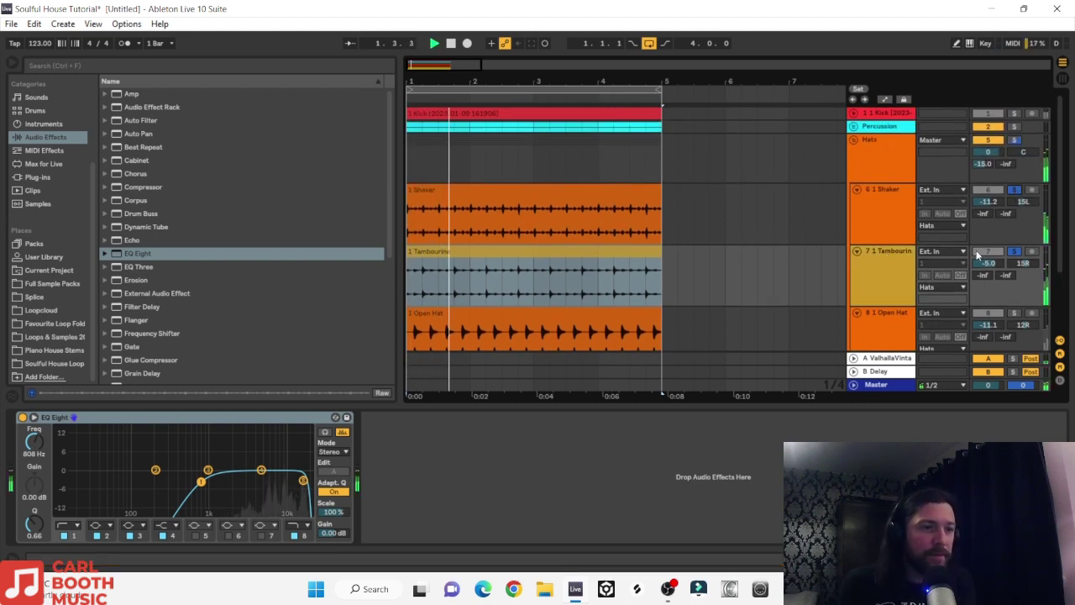
pyautogui.click(1017, 253)
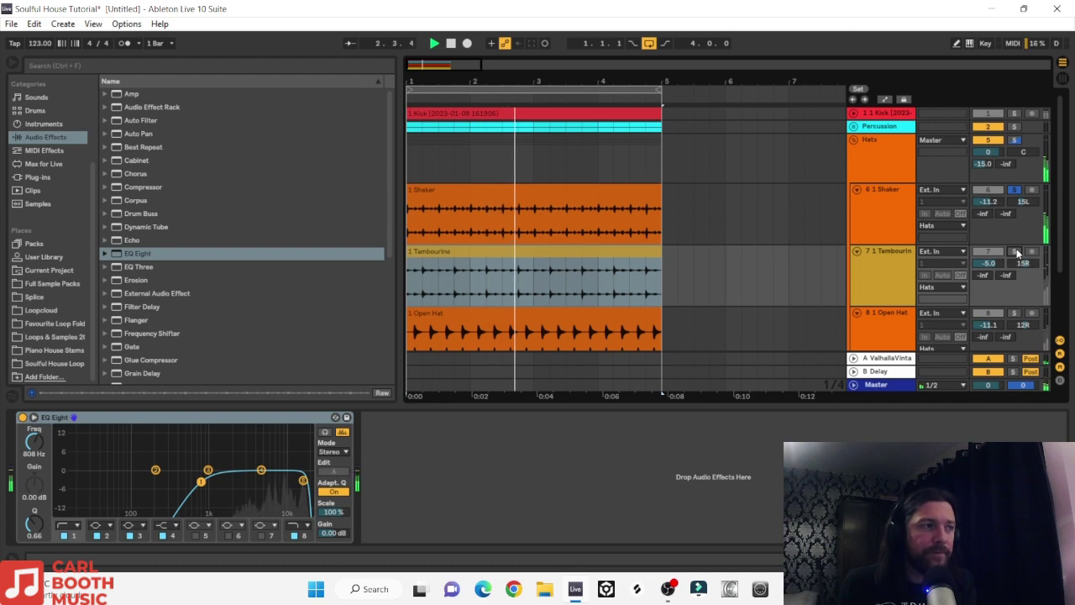
pyautogui.click(1015, 251)
pyautogui.moveTo(982, 267); pyautogui.dragTo(982, 252)
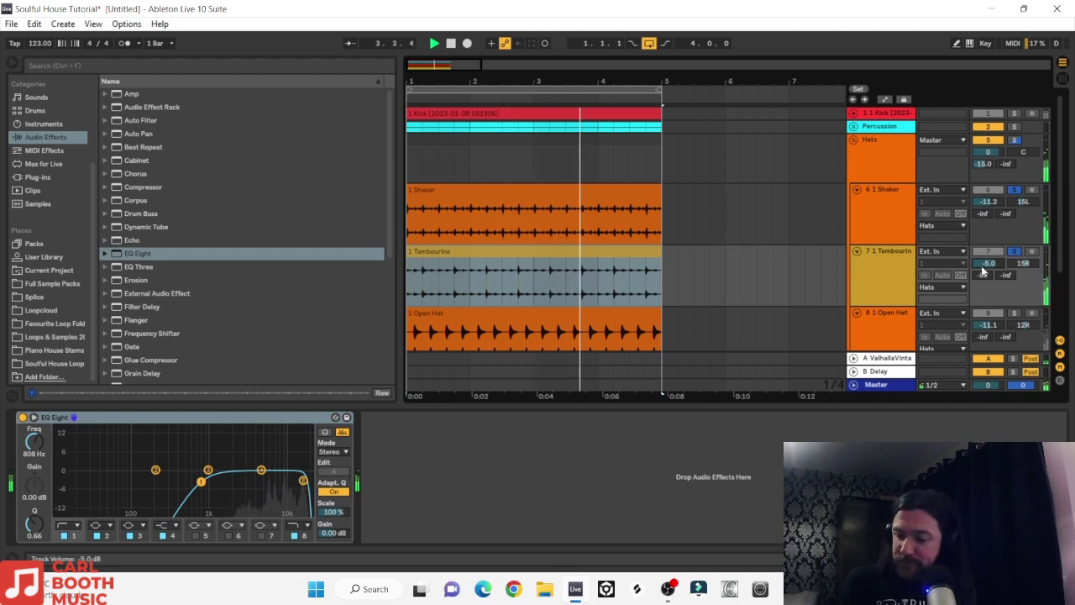
pyautogui.press('Down')
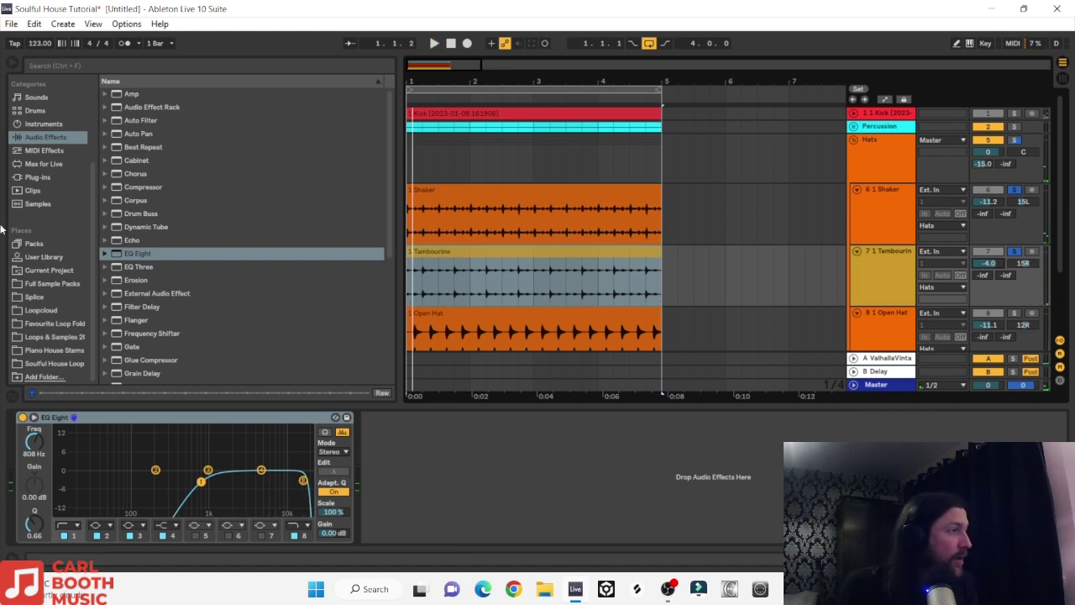
# Step: Add LFOTool_x64 to the Tambourine track, reshape its curve to reach full level about halfway through the cycle, and audition it
pyautogui.click(37, 177)
pyautogui.moveTo(159, 226); pyautogui.dragTo(344, 324)
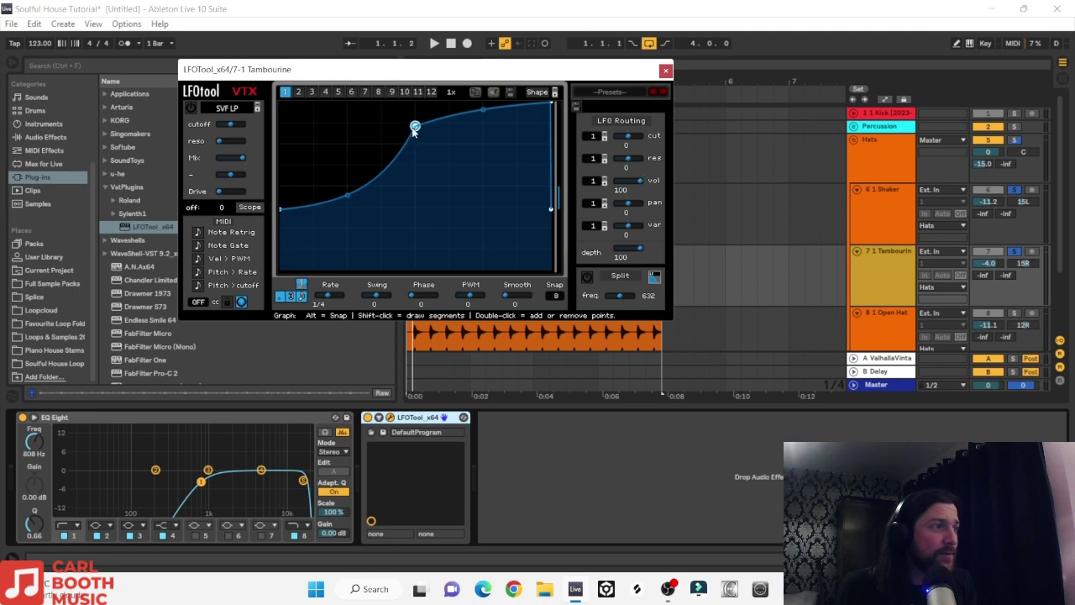
pyautogui.moveTo(414, 128); pyautogui.dragTo(473, 100)
pyautogui.press('space')
pyautogui.click(1012, 252)
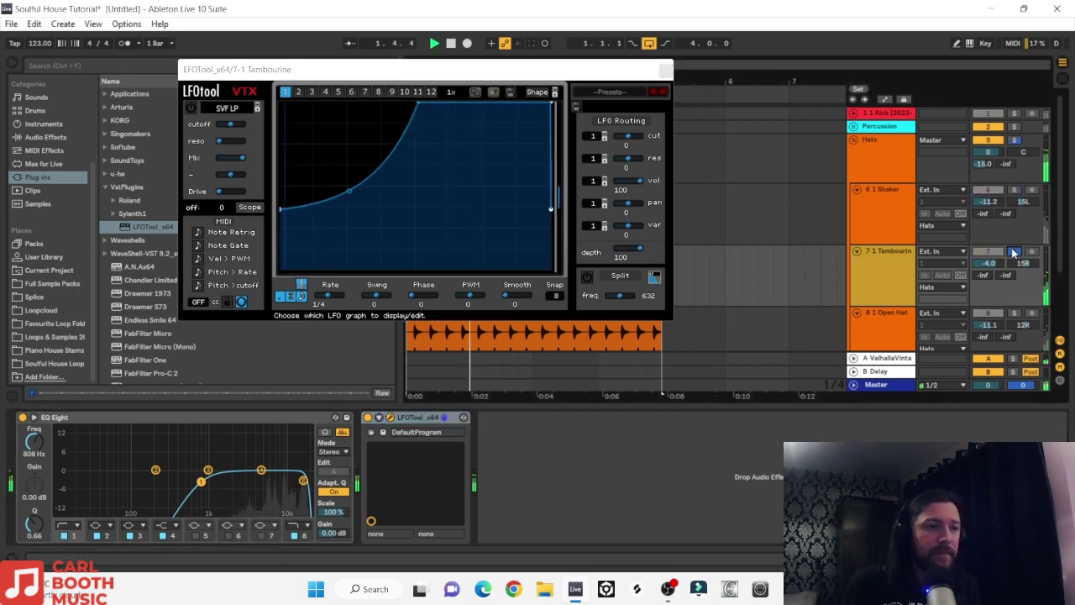
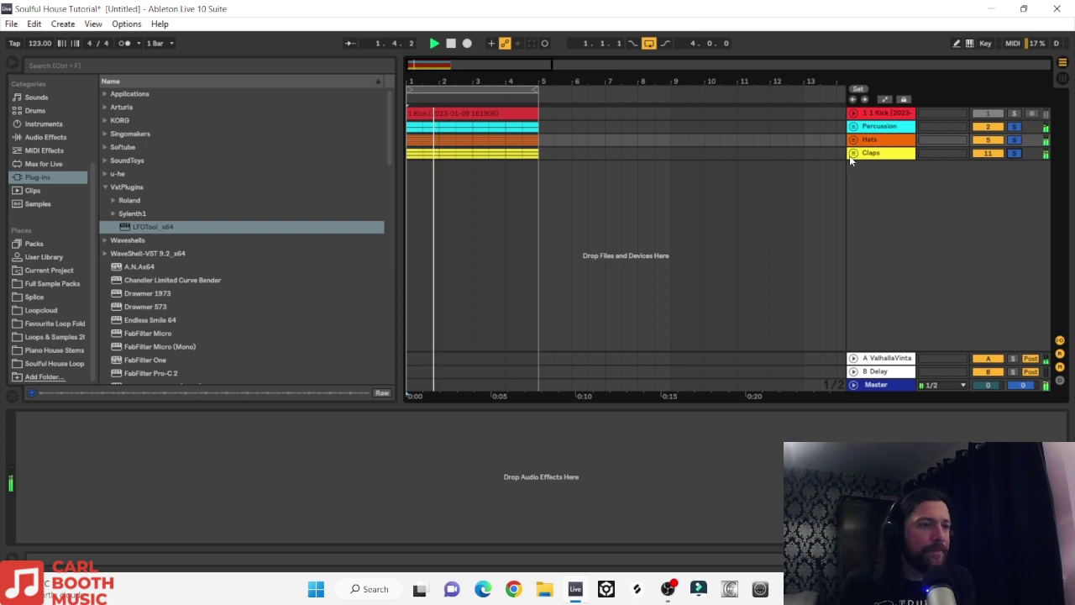
# Step: Raise the three clap tracks together to -12.0 dB for Clap 1, -11.5 dB for Clap 2 and -11.0 dB for Clap 3, then fold Claps
pyautogui.click(853, 153)
pyautogui.scroll(-2, 888, 215)
pyautogui.click(881, 163)
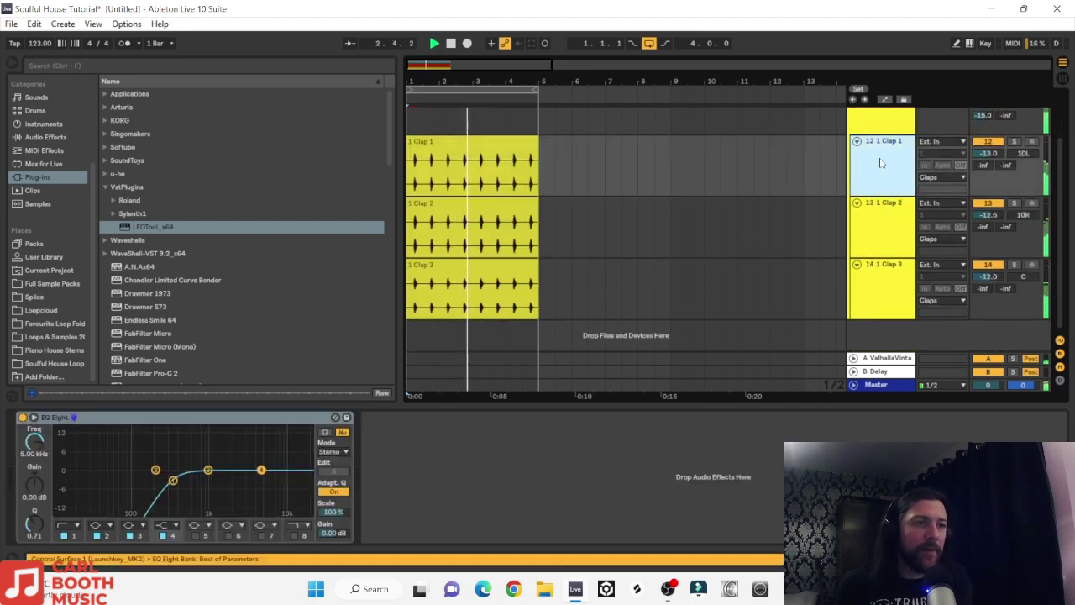
pyautogui.keyDown('shift'); pyautogui.click(883, 274); pyautogui.keyUp('shift')
pyautogui.click(981, 277)
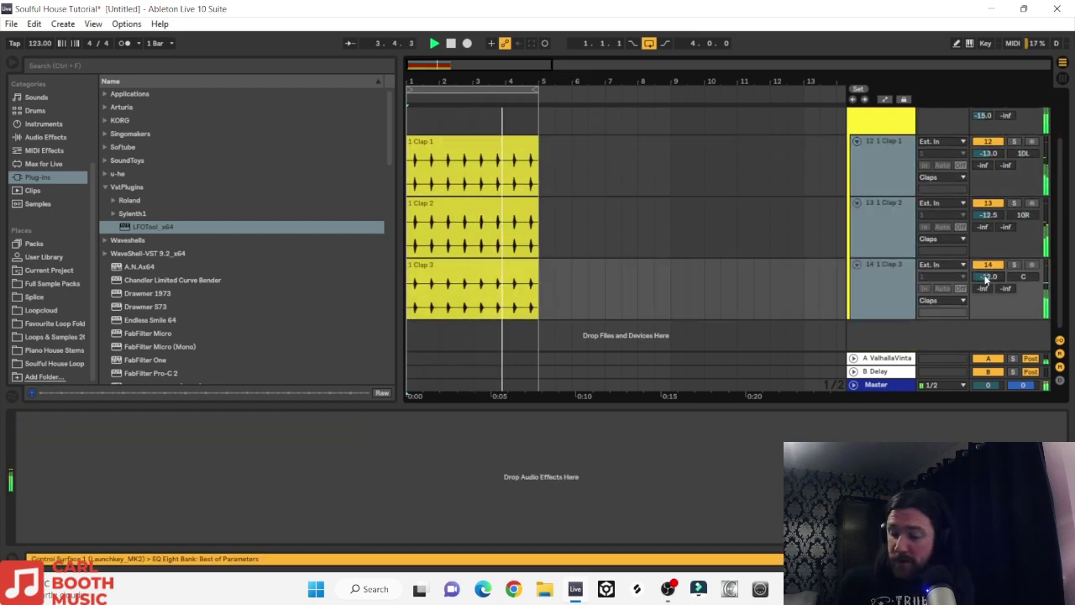
pyautogui.press('Up')
pyautogui.scroll(2, 986, 280)
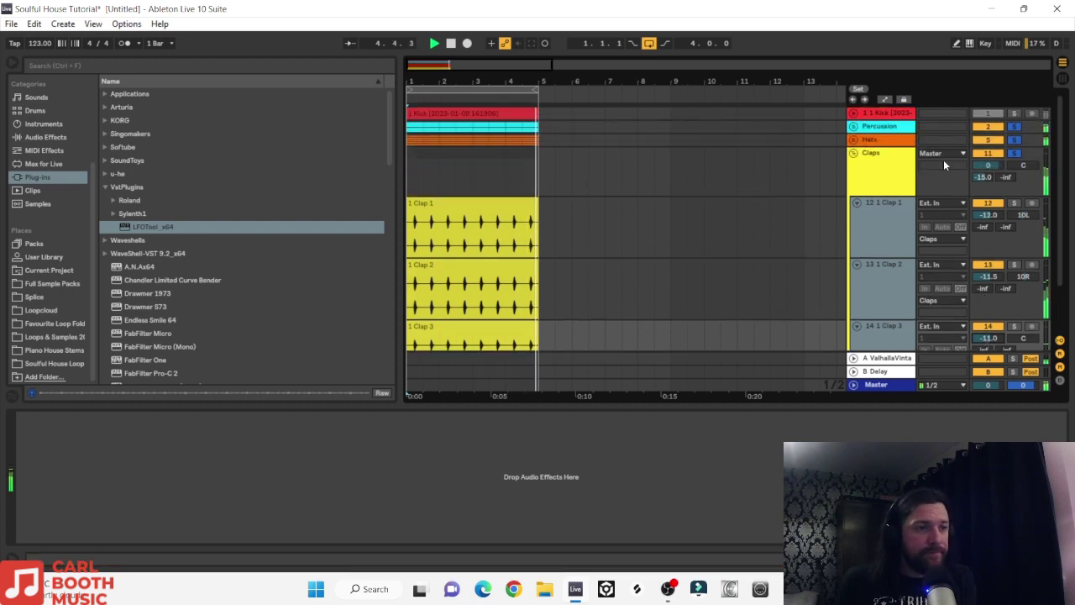
pyautogui.click(852, 153)
pyautogui.press('space')
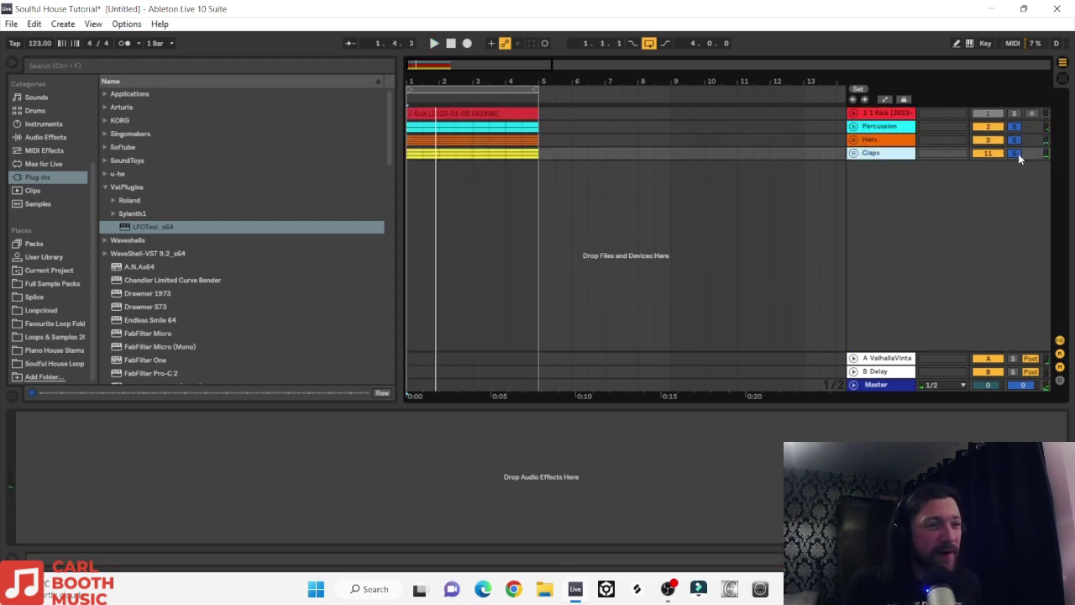
# Step: Unsolo the Percussion, Hats and Claps groups, play the full groove with the kick, and stop playback
pyautogui.click(1016, 153)
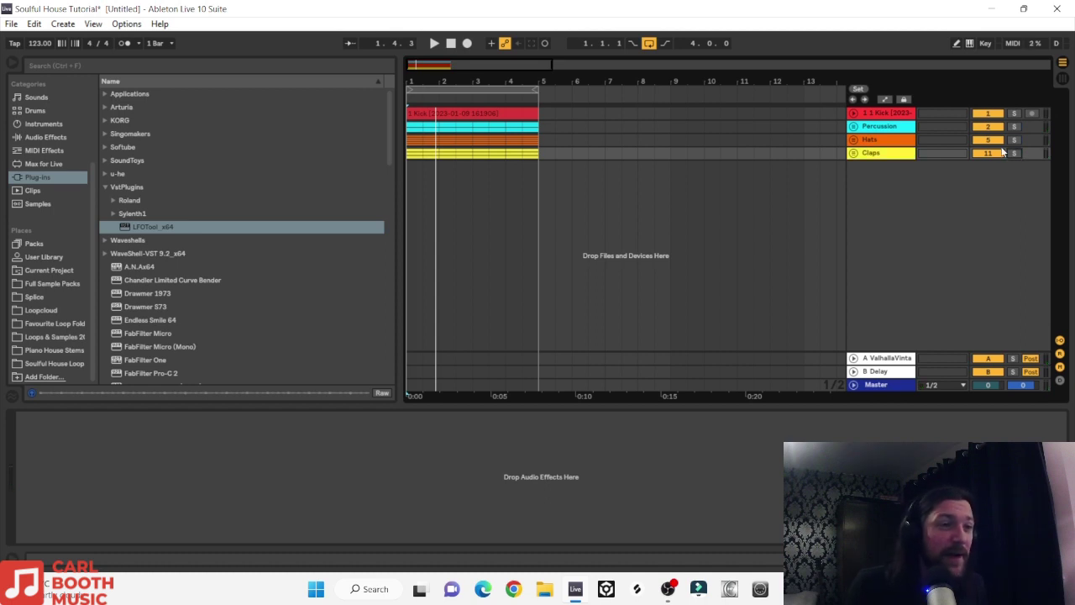
pyautogui.click(450, 43)
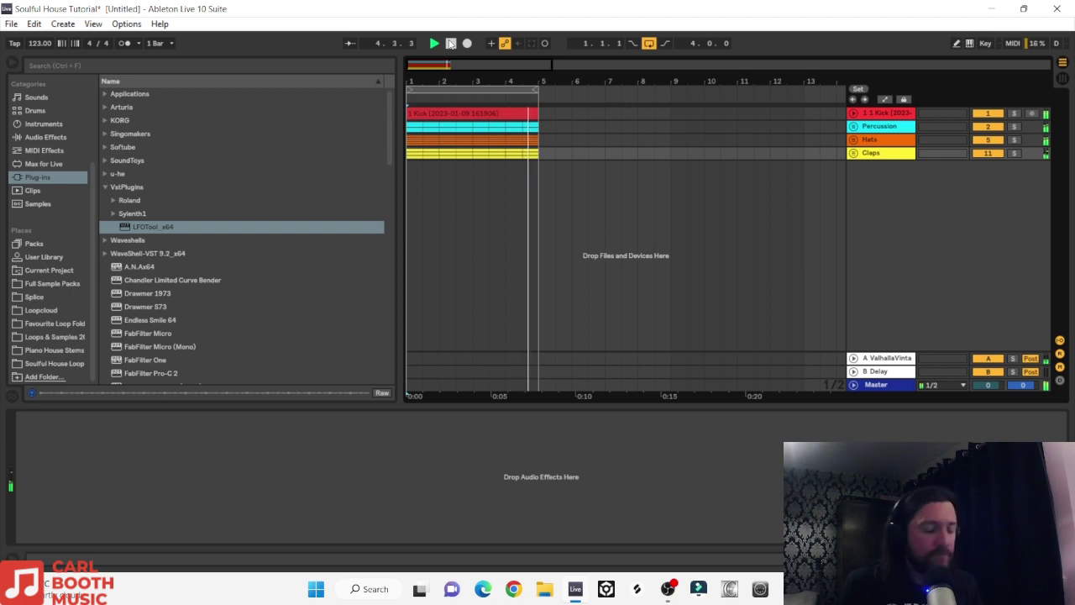
pyautogui.click(450, 43)
# Step: Add 1 Wood Block.wav from the Soulful House Loop folder as a new track at bar 1, and set its volume to -8.1 dB while playing it soloed with Claps
pyautogui.click(59, 364)
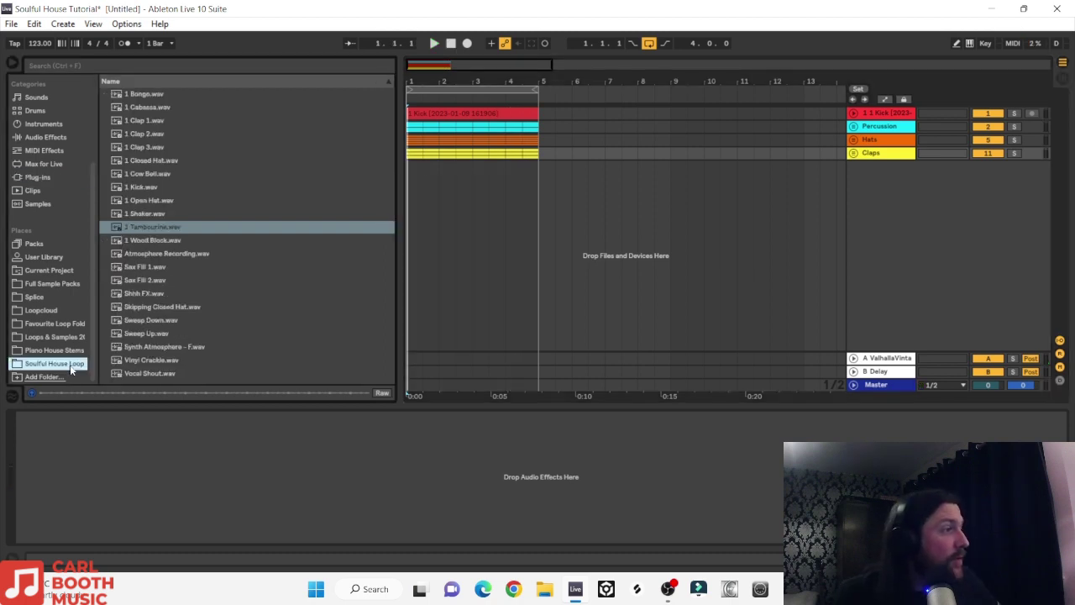
pyautogui.click(167, 240)
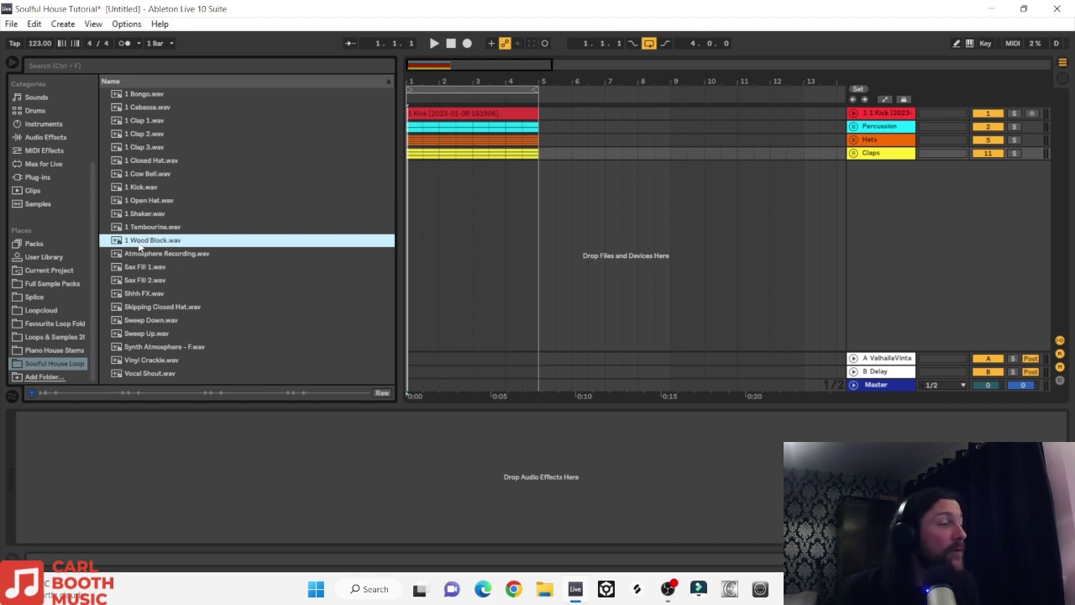
pyautogui.moveTo(140, 245); pyautogui.dragTo(410, 180)
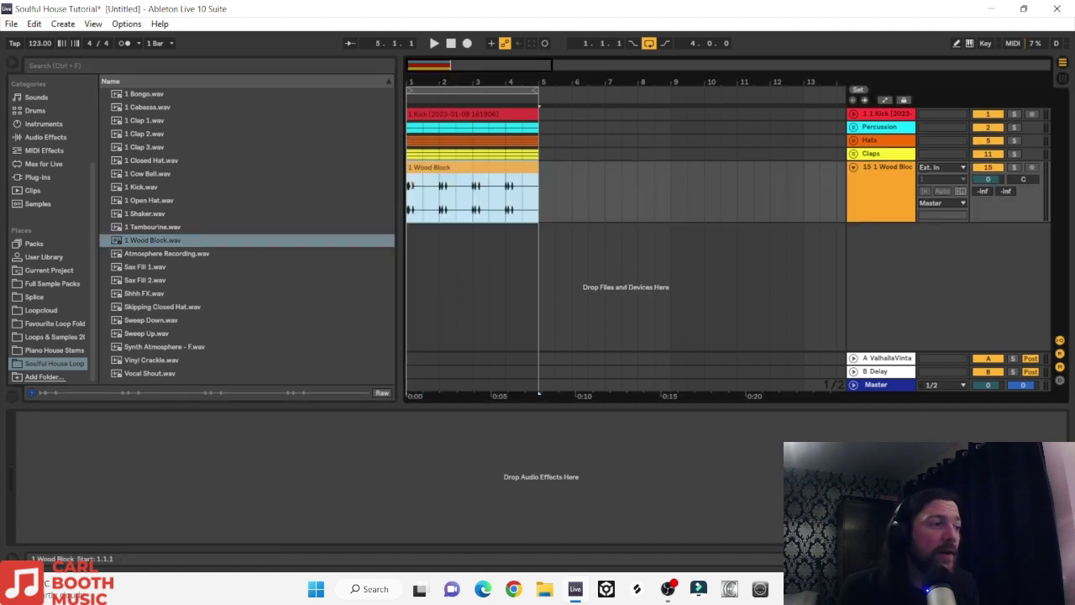
pyautogui.moveTo(417, 82); pyautogui.dragTo(417, 126)
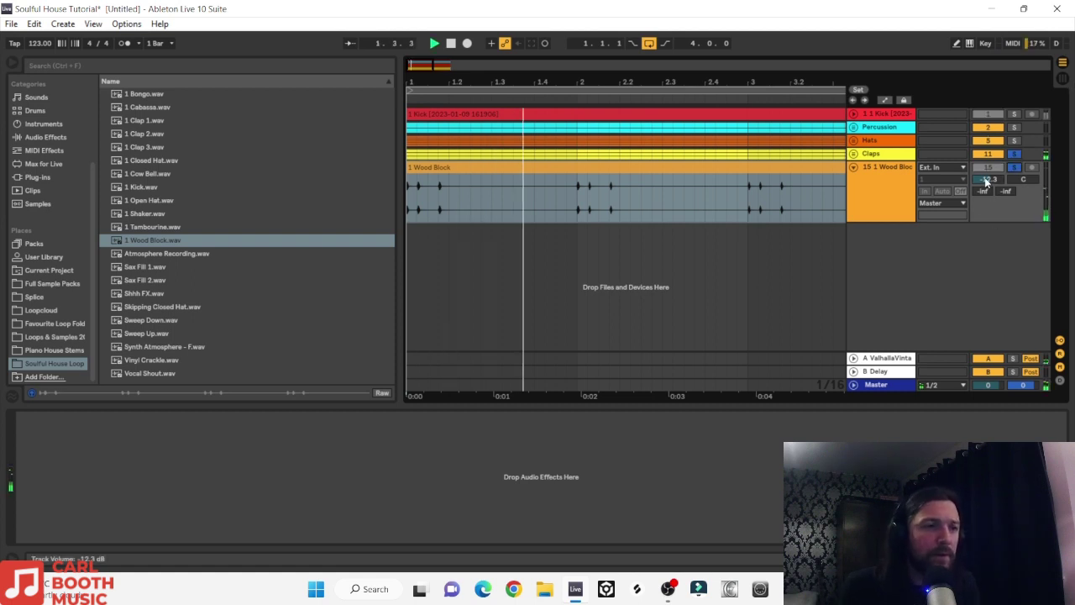
pyautogui.moveTo(987, 179); pyautogui.dragTo(987, 150)
pyautogui.press('space')
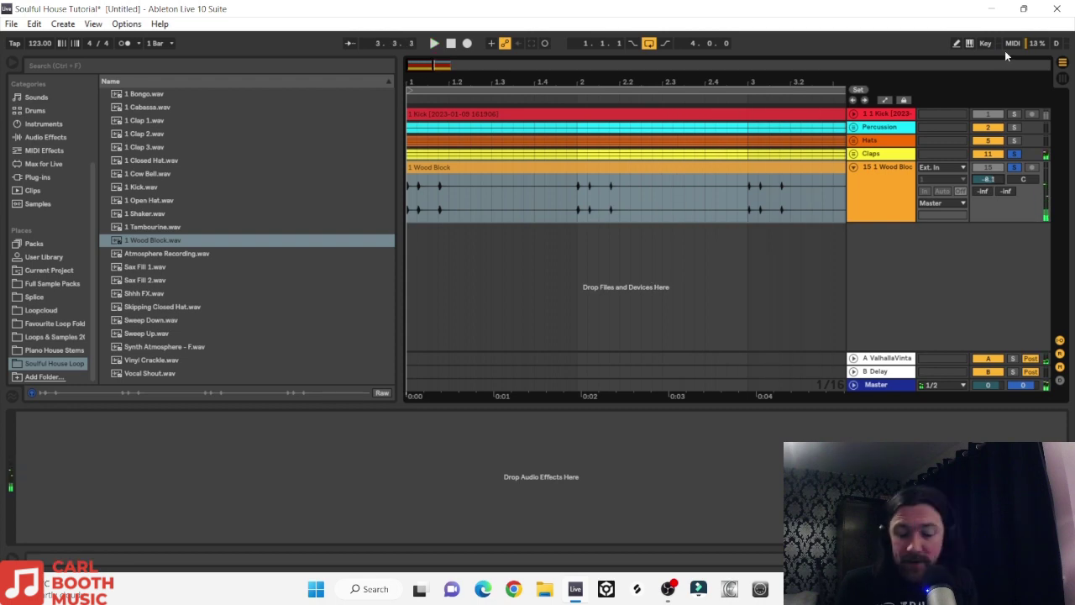
# Step: Unfold the Percussion group, move the Wood Block track into it above Cow Bell, and compare the two clips' hits
pyautogui.click(853, 127)
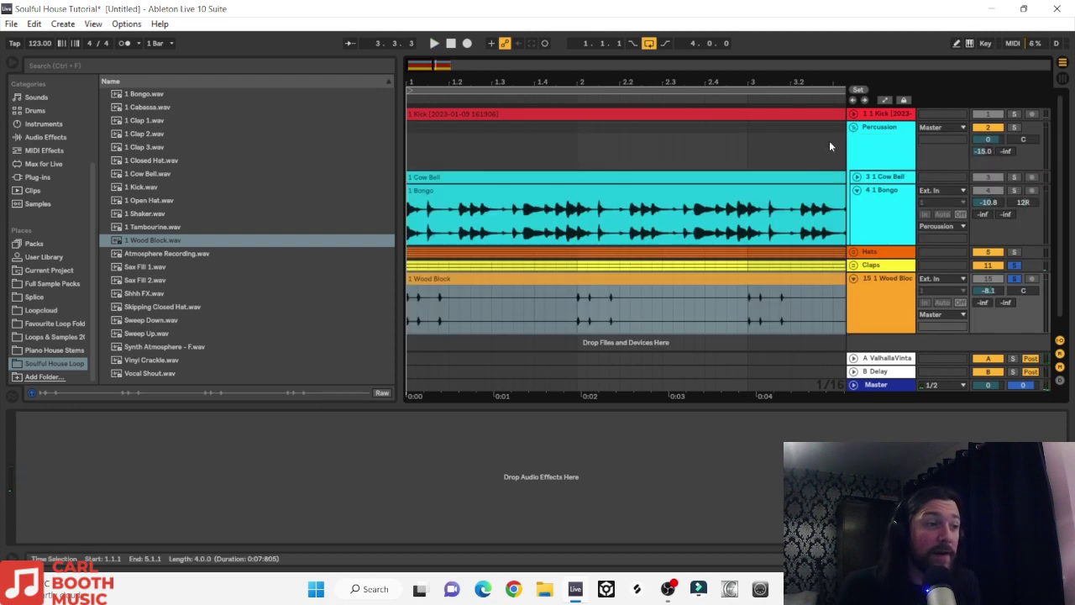
pyautogui.click(855, 190)
pyautogui.click(856, 177)
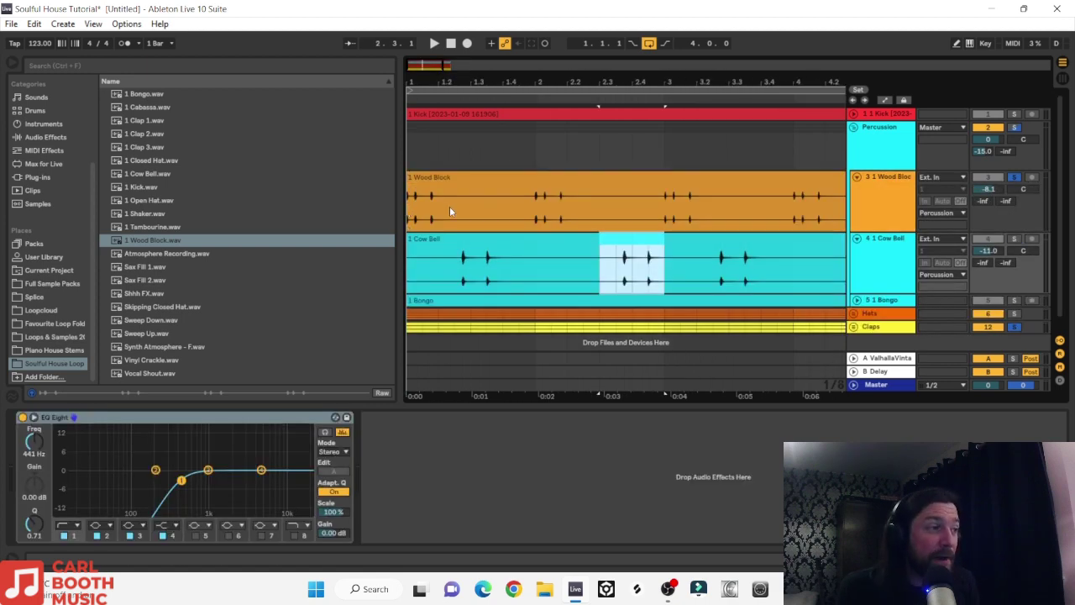
pyautogui.click(450, 208)
pyautogui.hscroll(5, 598, 236)
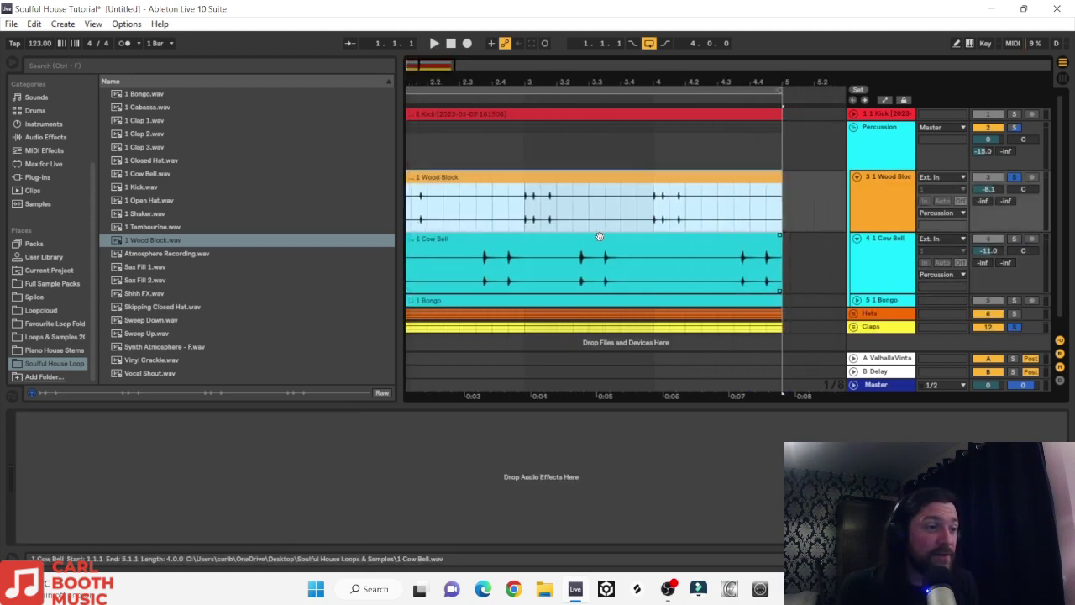
pyautogui.hscroll(-5, 598, 235)
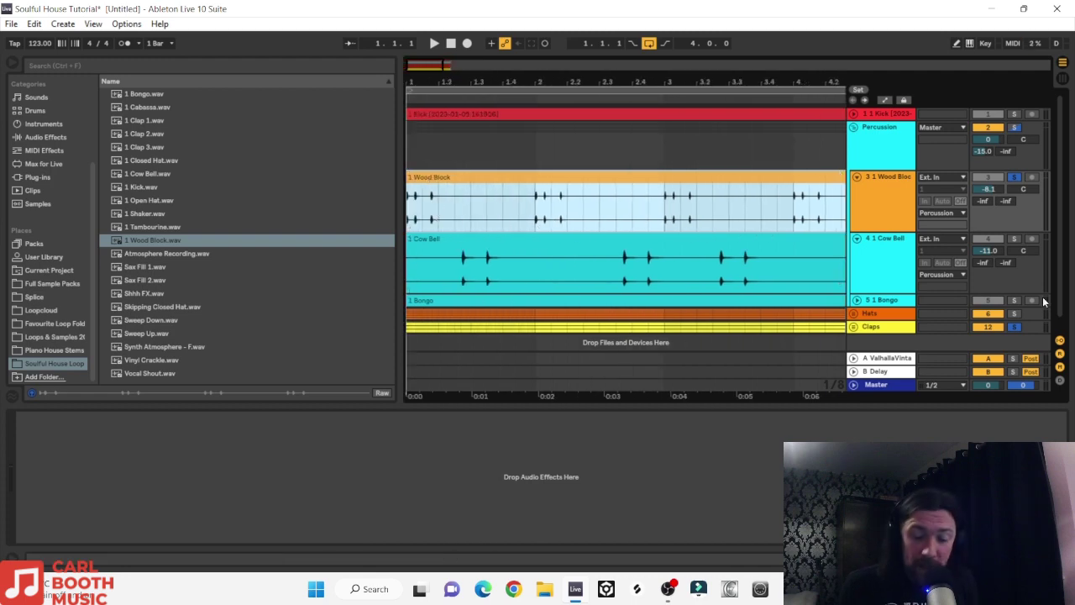
# Step: Pan Wood Block to 14L and Cow Bell to 13R, and color the Wood Block clip and track cyan like the Percussion group
pyautogui.click(1032, 223)
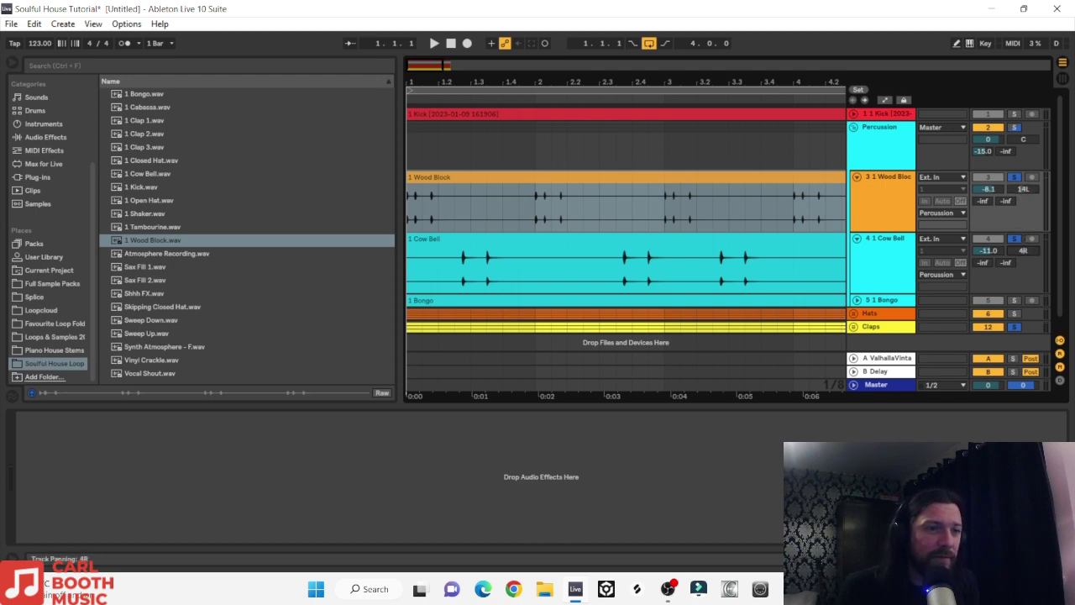
pyautogui.moveTo(1023, 250); pyautogui.dragTo(1023, 243)
pyautogui.rightClick(589, 181)
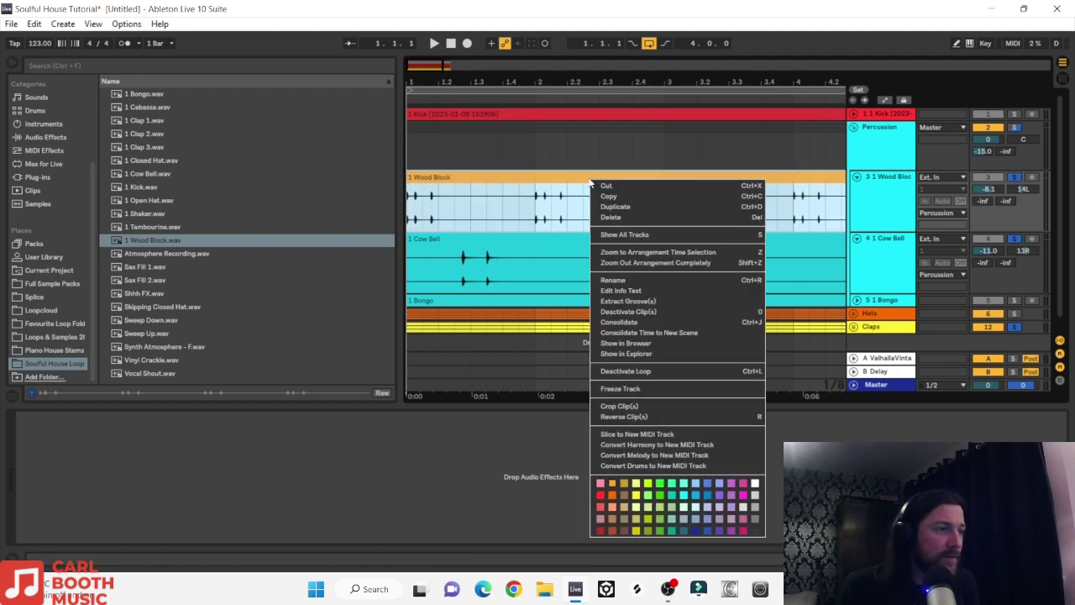
pyautogui.click(683, 495)
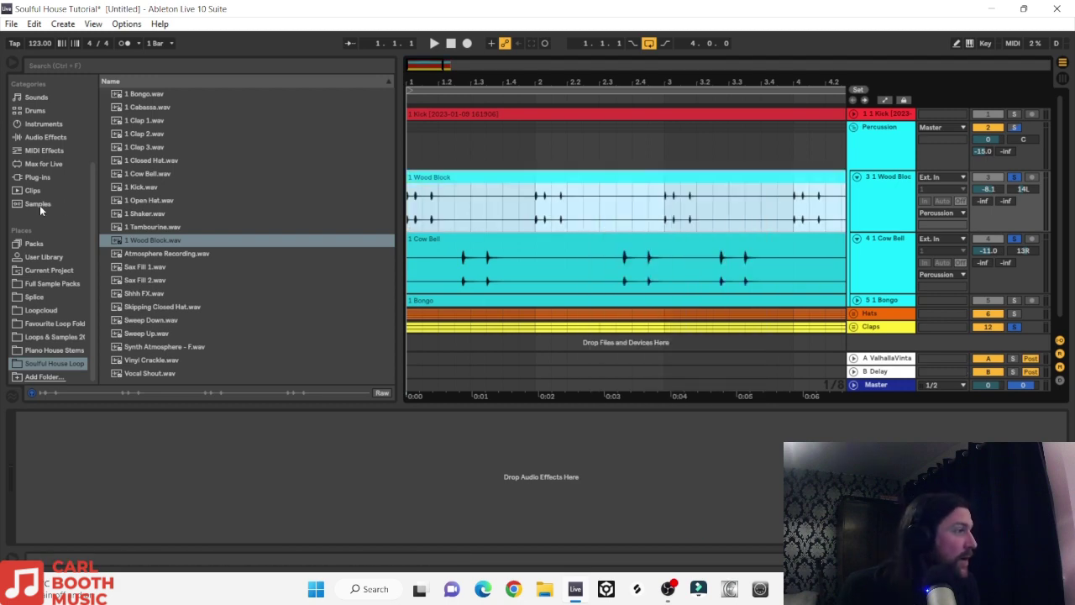
# Step: Add EQ Eight to the Wood Block track, with a low cut at 864 Hz on band 1 and the high cut on band 8 enabled
pyautogui.click(36, 137)
pyautogui.click(133, 257)
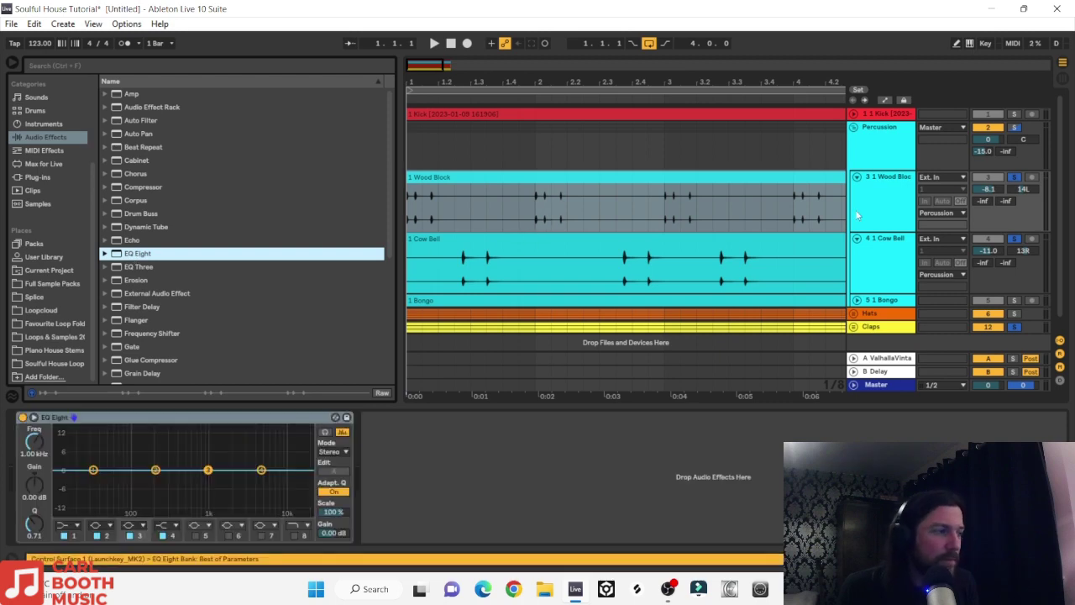
pyautogui.press('space')
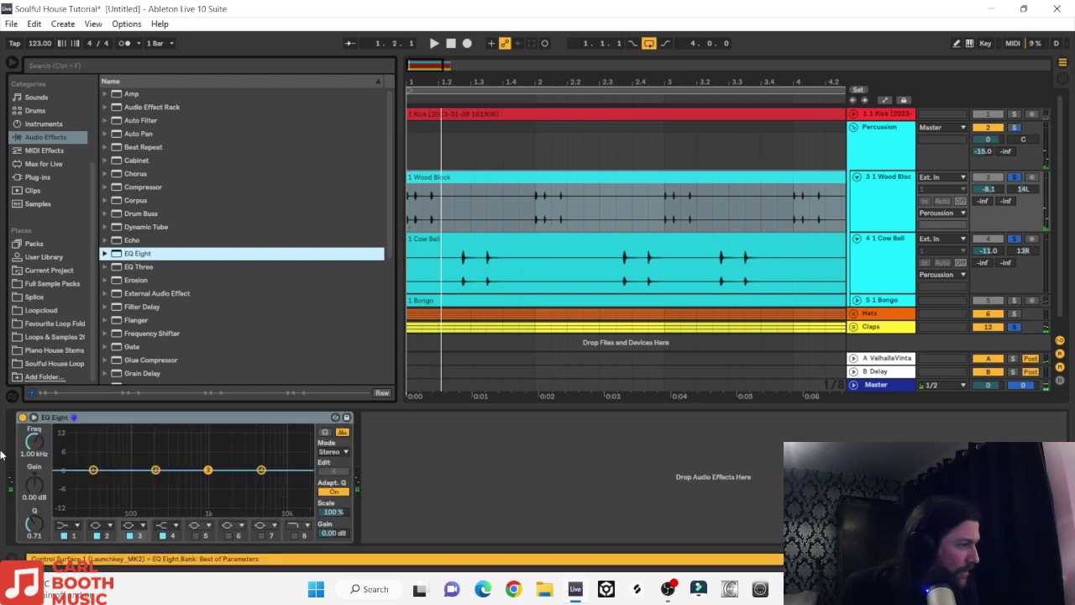
pyautogui.click(67, 525)
pyautogui.click(70, 456)
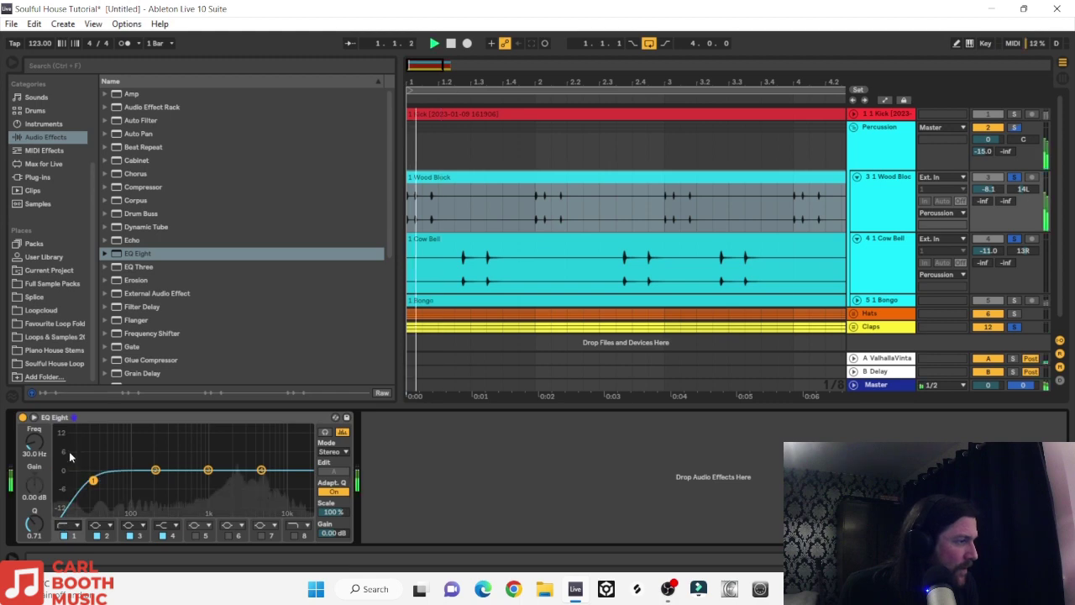
pyautogui.moveTo(93, 469); pyautogui.dragTo(203, 480)
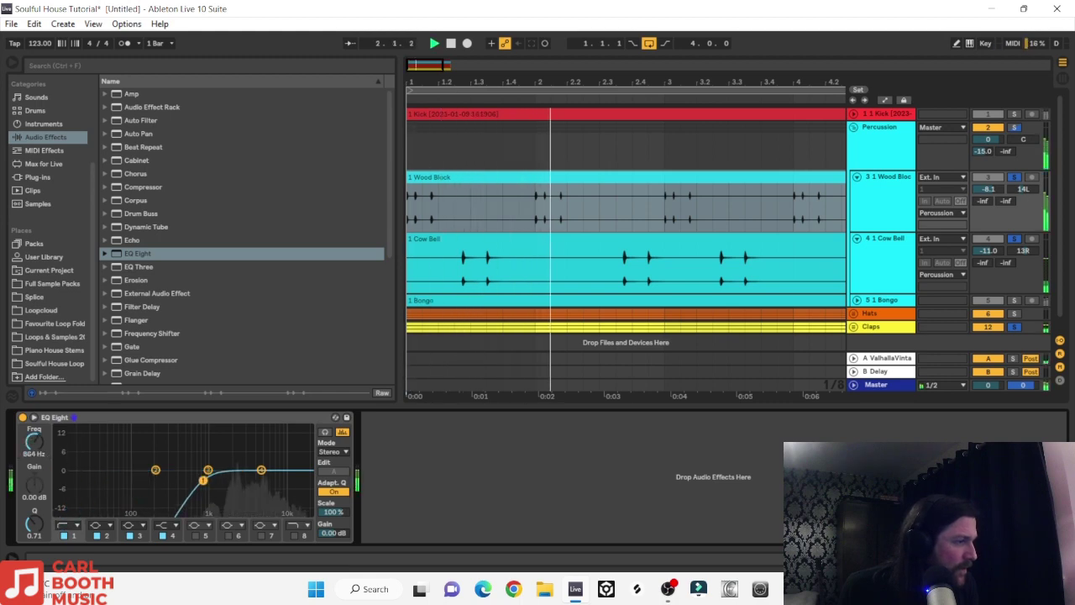
pyautogui.click(293, 535)
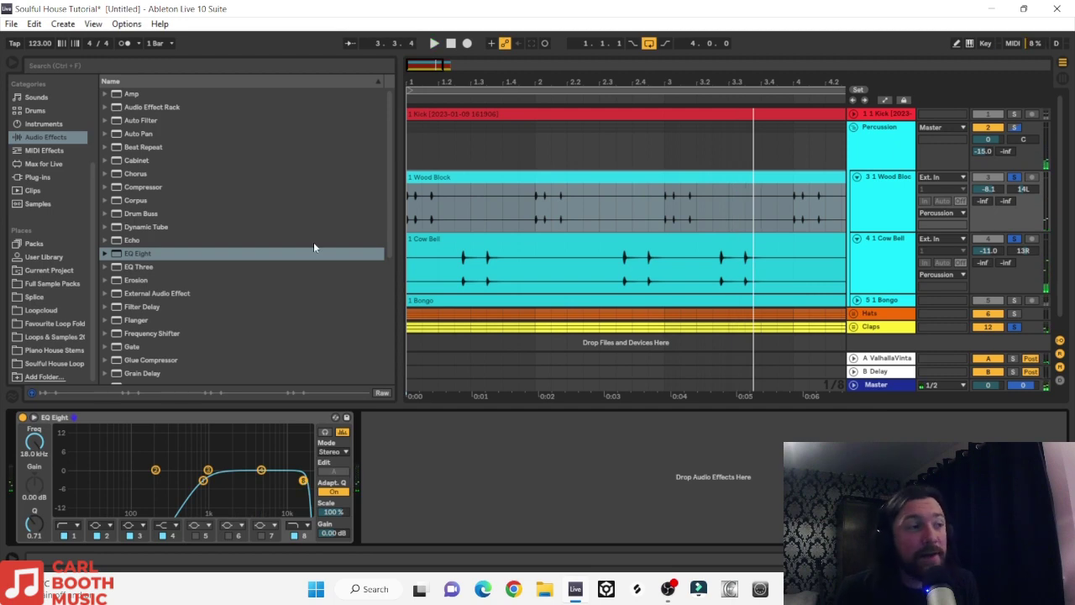
# Step: Play the percussion with Bongo also soloed, and set Wood Block to -9.1 dB and Cow Bell to -10.0 dB
pyautogui.moveTo(473, 78); pyautogui.dragTo(434, 84)
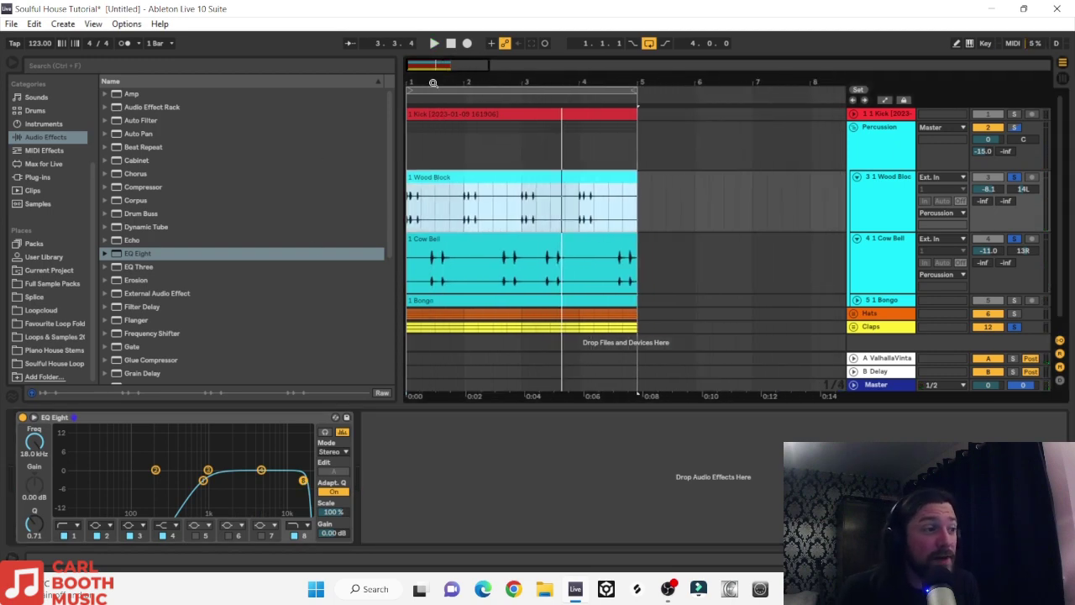
pyautogui.press('space')
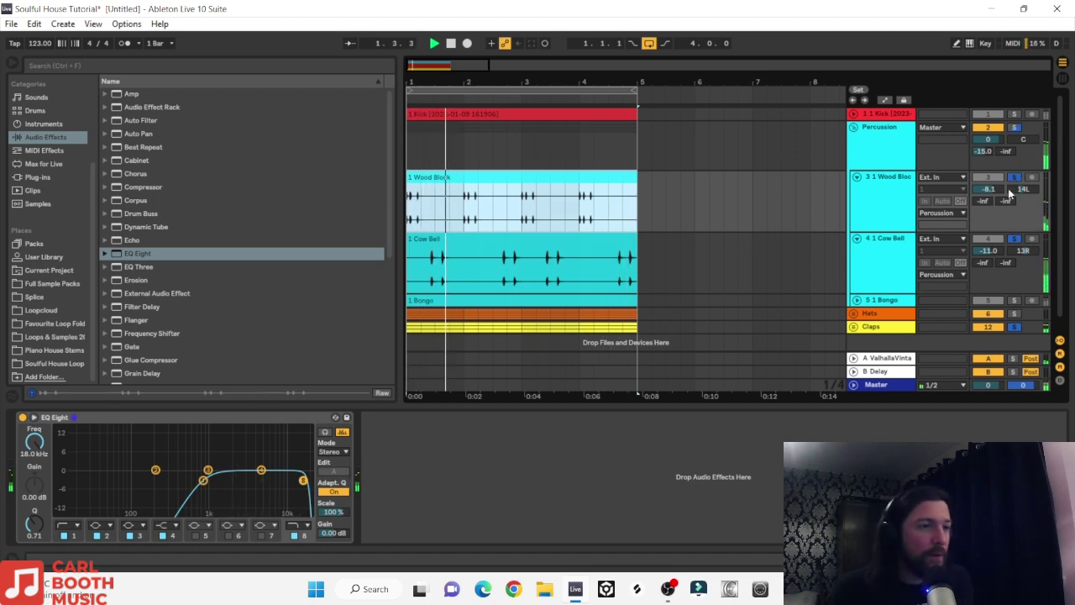
pyautogui.click(1013, 302)
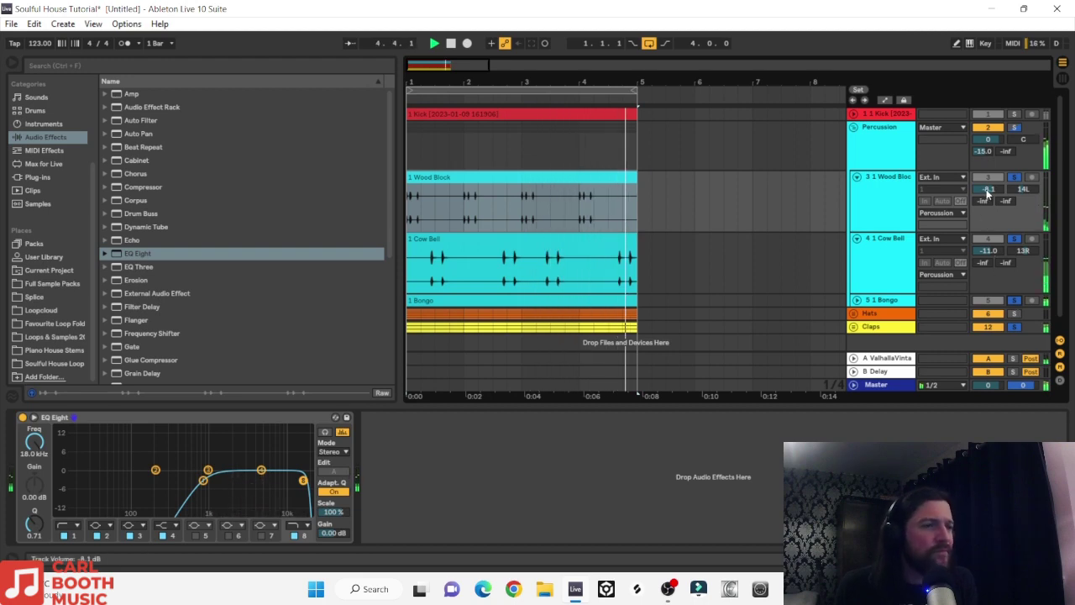
pyautogui.moveTo(987, 190); pyautogui.dragTo(986, 194)
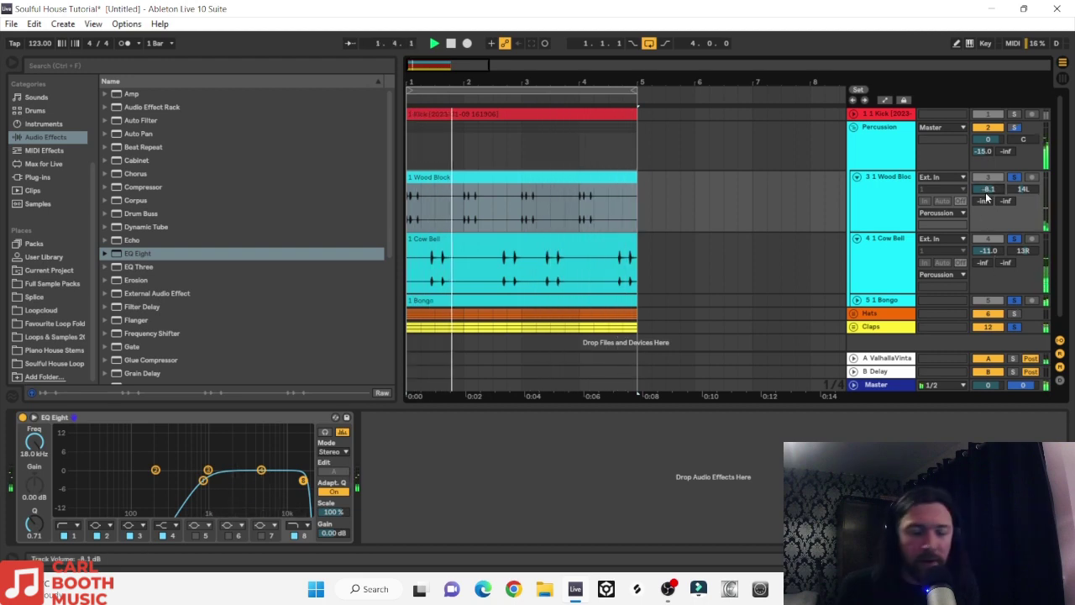
pyautogui.scroll(-2, 987, 197)
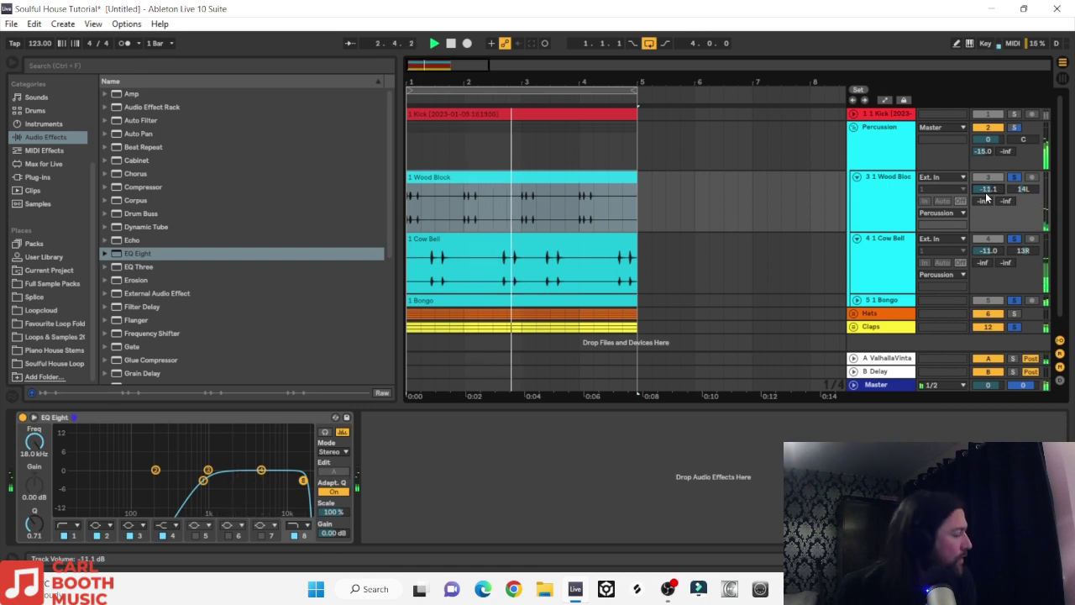
pyautogui.scroll(2, 987, 197)
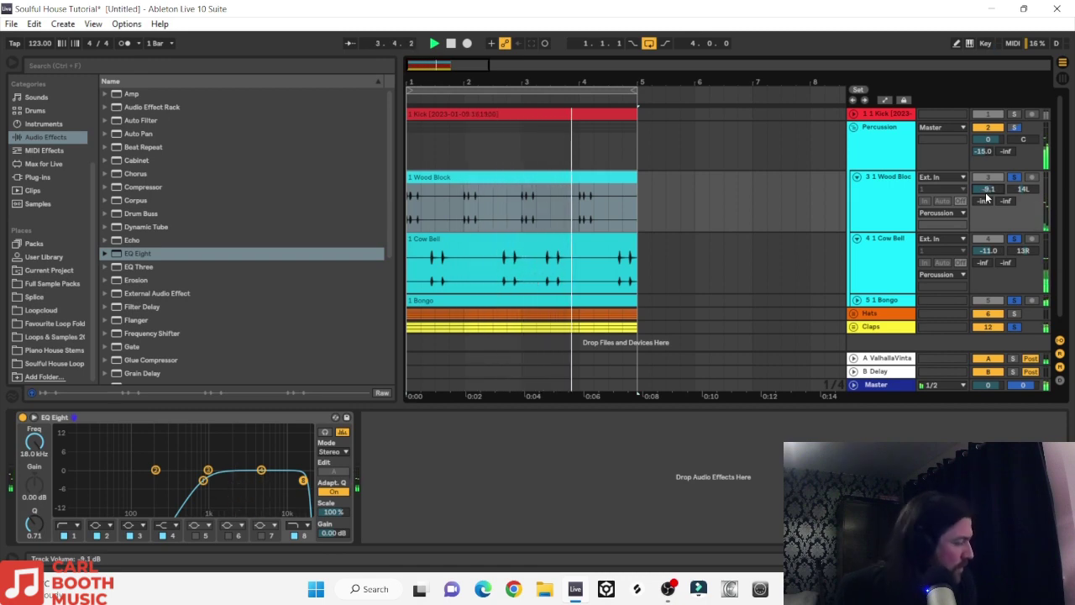
pyautogui.scroll(2, 994, 249)
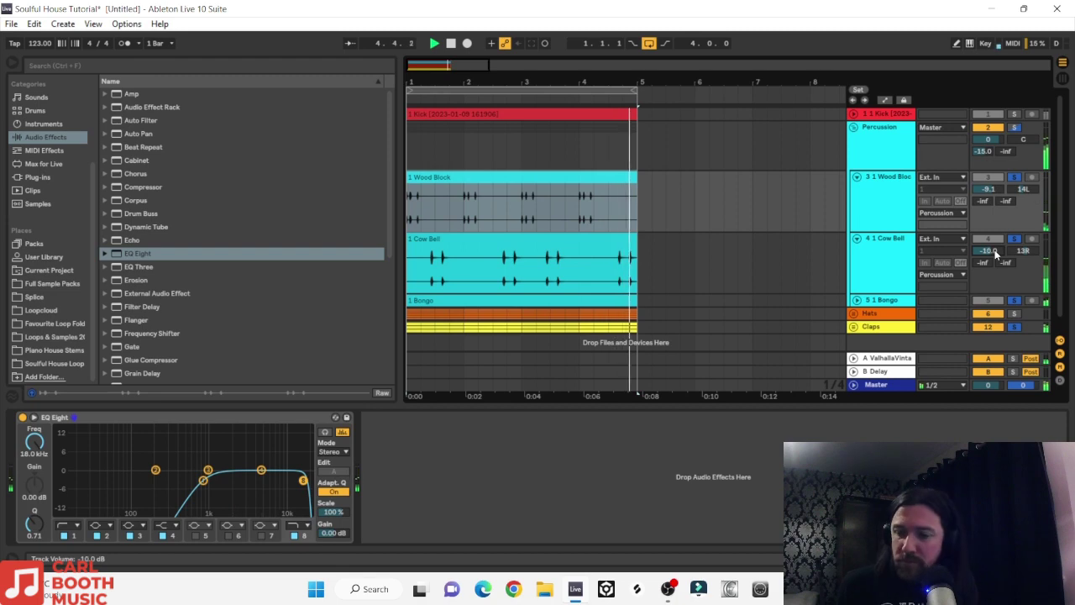
pyautogui.scroll(-1, 994, 250)
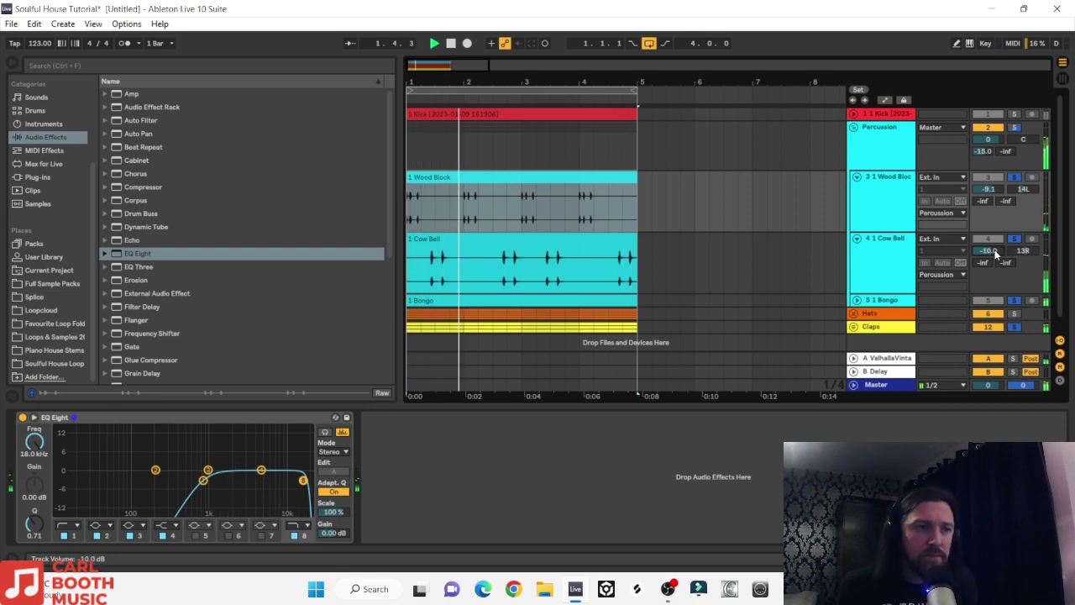
# Step: Clear the solos, fold the Percussion group and its tracks, and move the group below Claps
pyautogui.click(1013, 177)
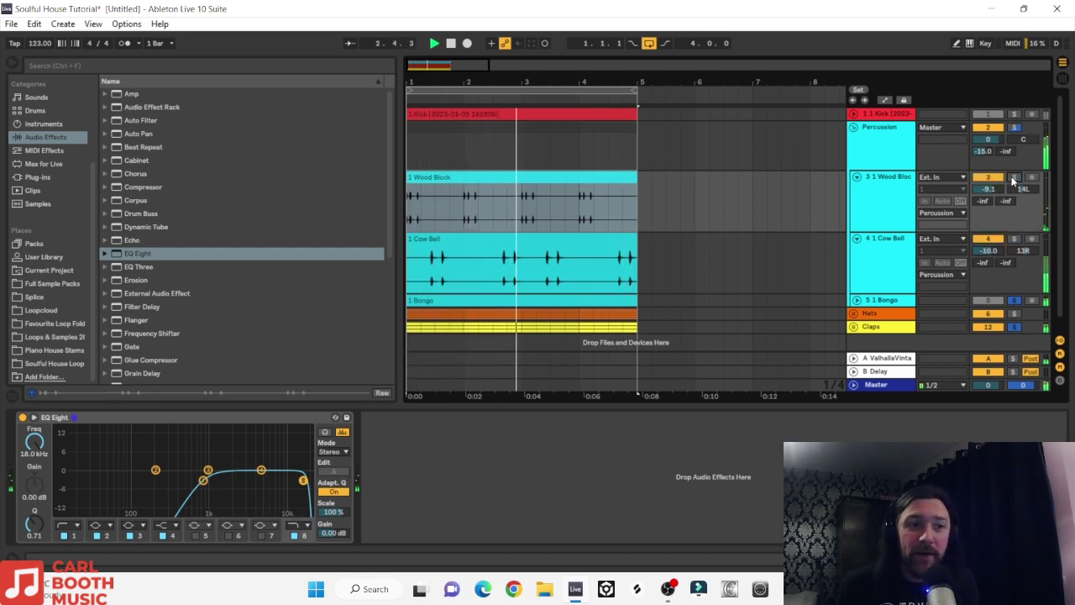
pyautogui.click(856, 177)
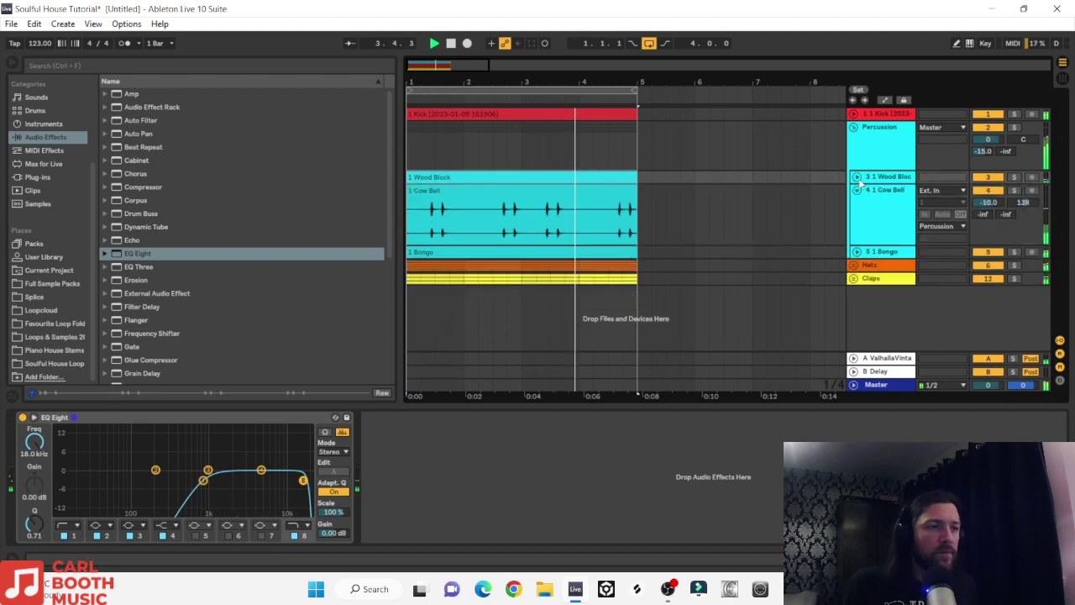
pyautogui.click(856, 190)
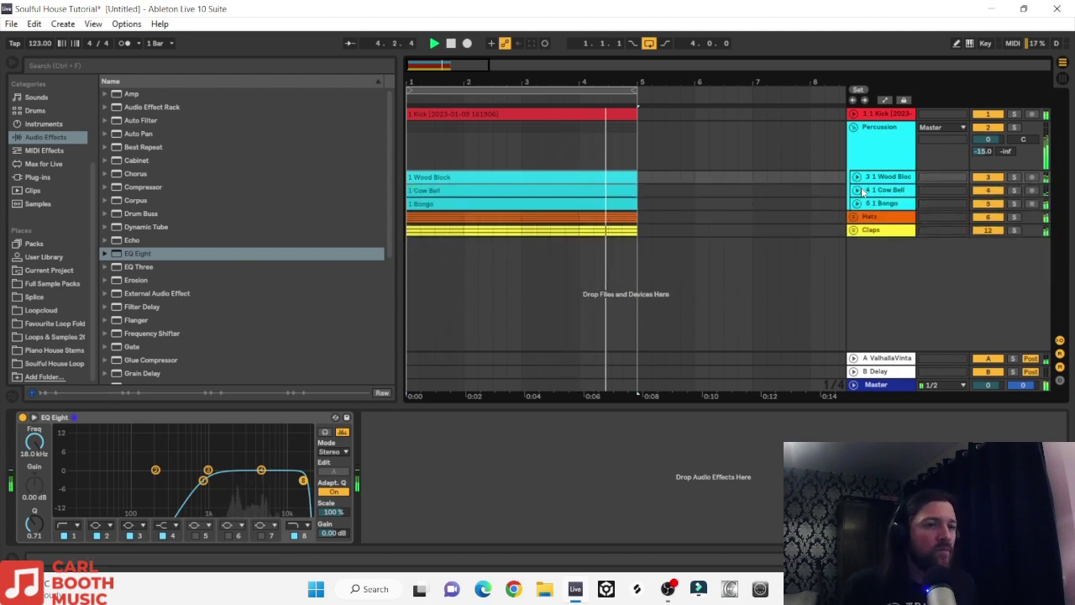
pyautogui.click(854, 127)
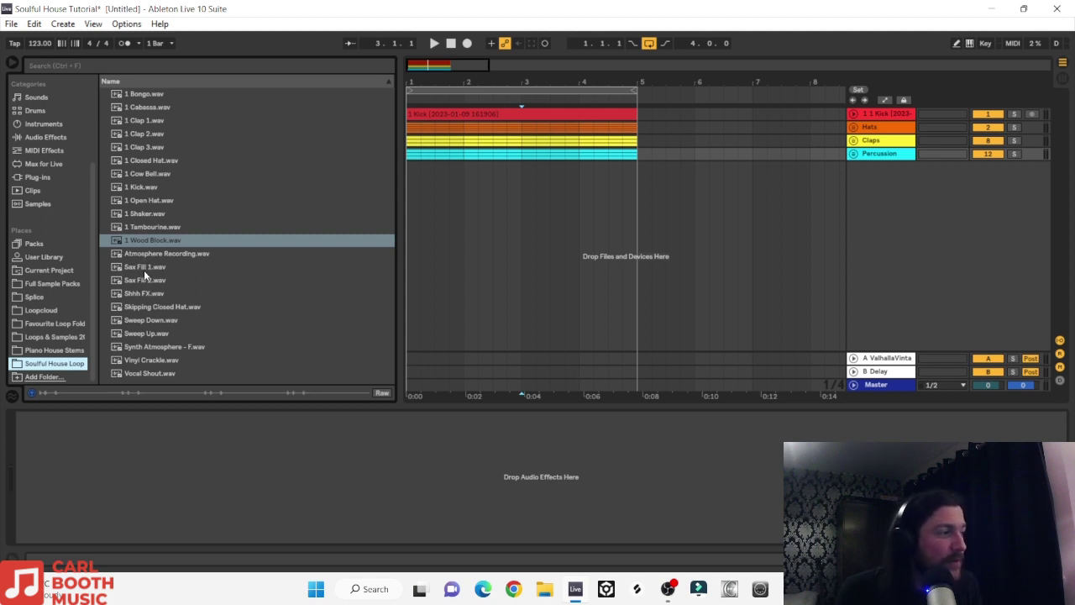
# Step: Add Skipping Closed Hat.wav from the Soulful House Loop folder as a new track at bar 1, and set its volume to -8.4 dB while soloed
pyautogui.click(178, 308)
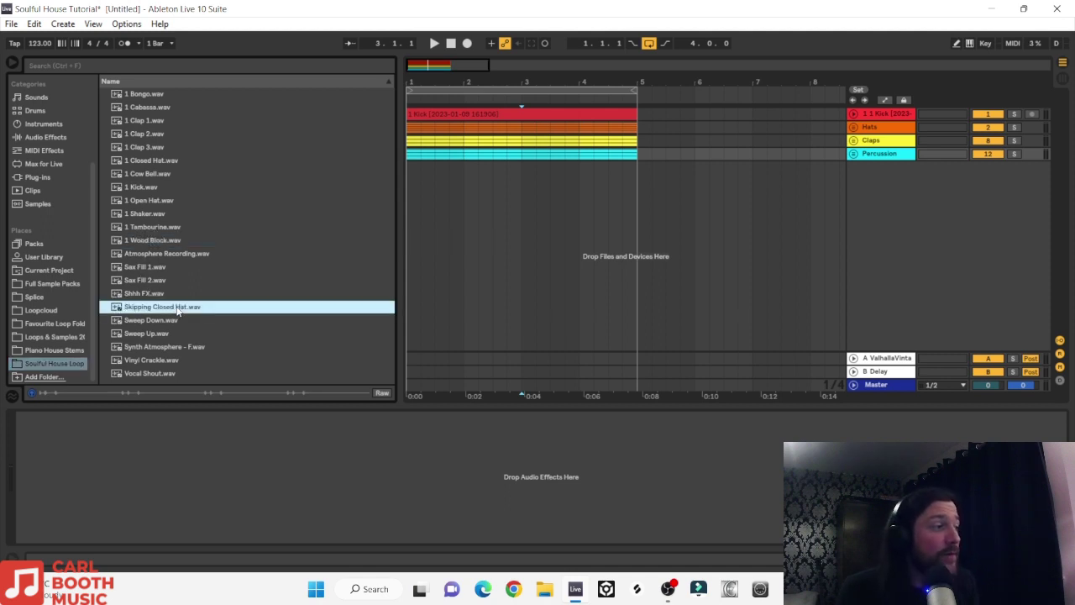
pyautogui.moveTo(375, 161); pyautogui.dragTo(411, 197)
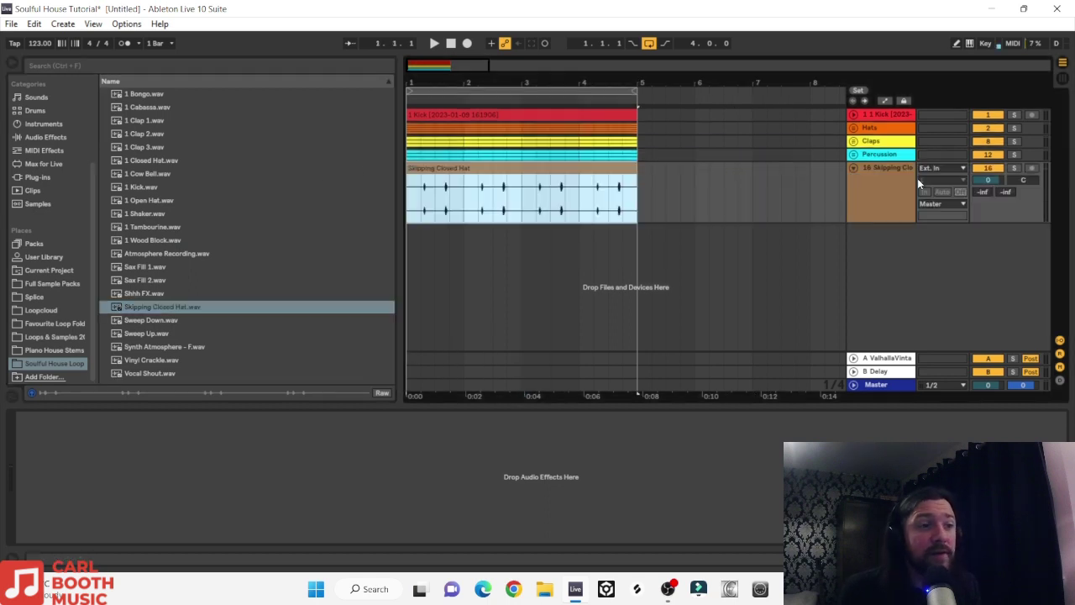
pyautogui.click(1013, 169)
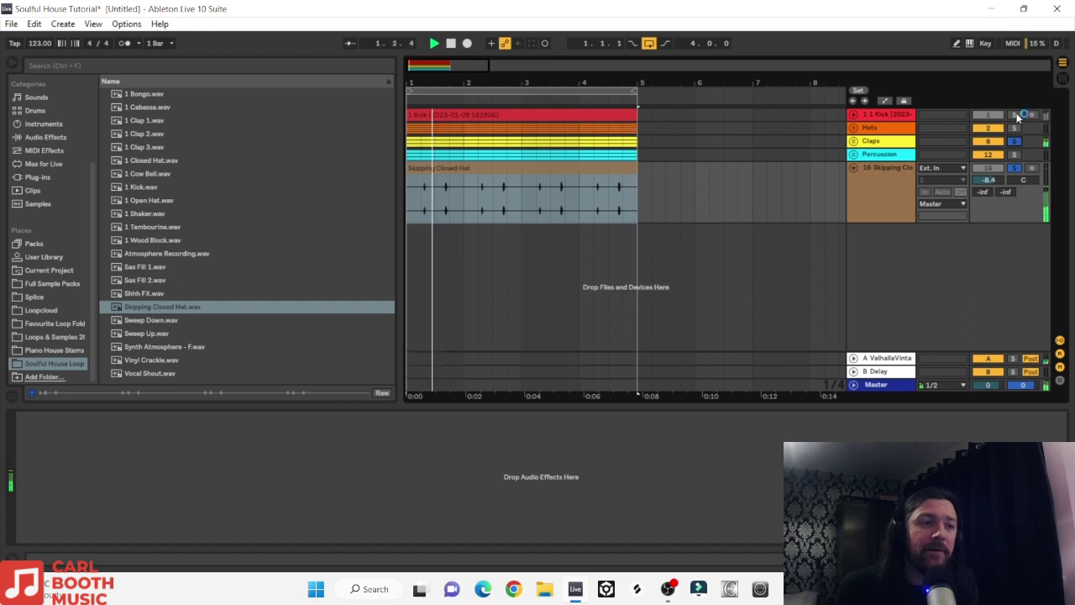
pyautogui.click(1015, 117)
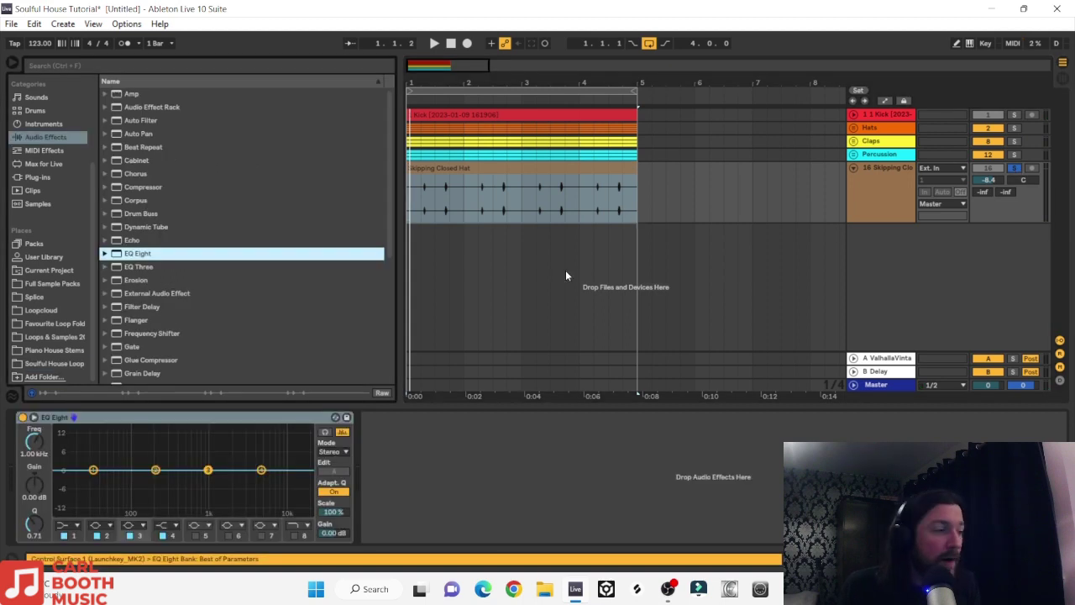
# Step: Use EQ Eight on the Skipping Closed Hat track with a low cut at 1.41 kHz on band 1 and a high cut at 15.6 kHz on band 8
pyautogui.press('space')
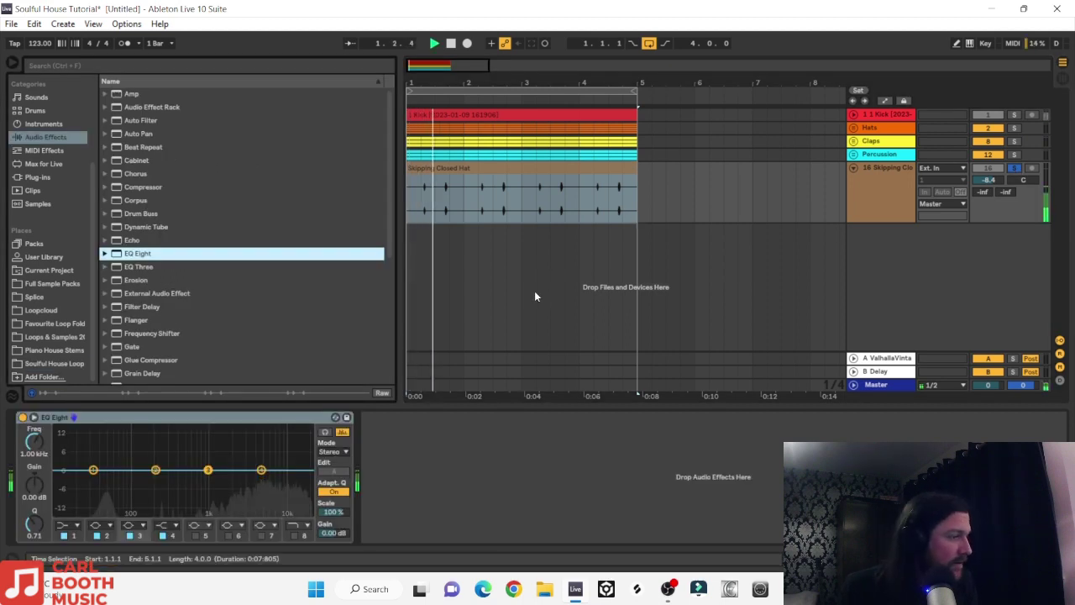
pyautogui.click(74, 525)
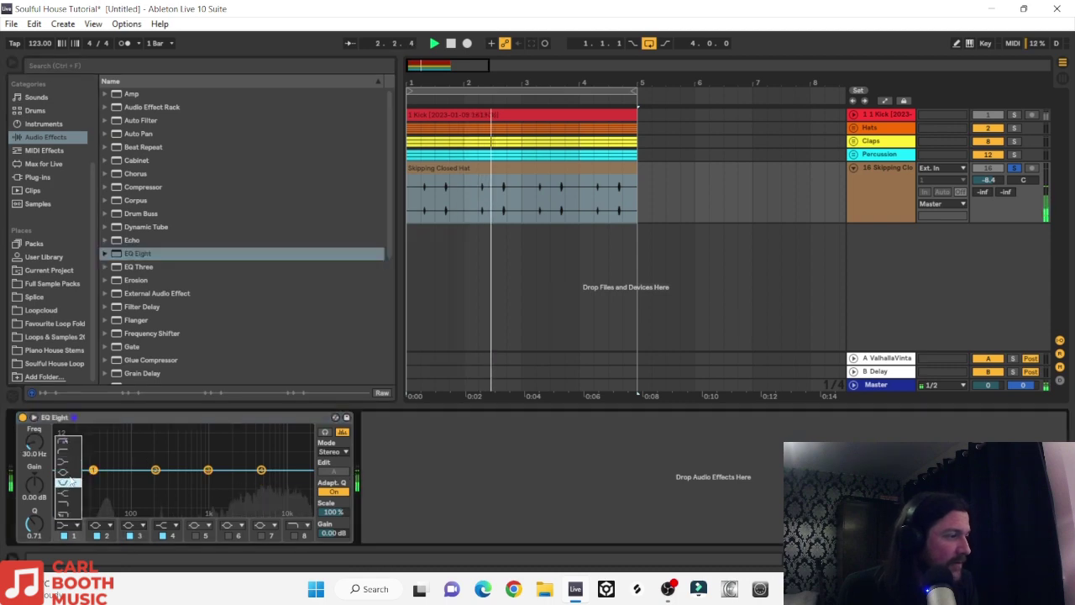
pyautogui.click(68, 456)
pyautogui.moveTo(37, 449); pyautogui.dragTo(37, 400)
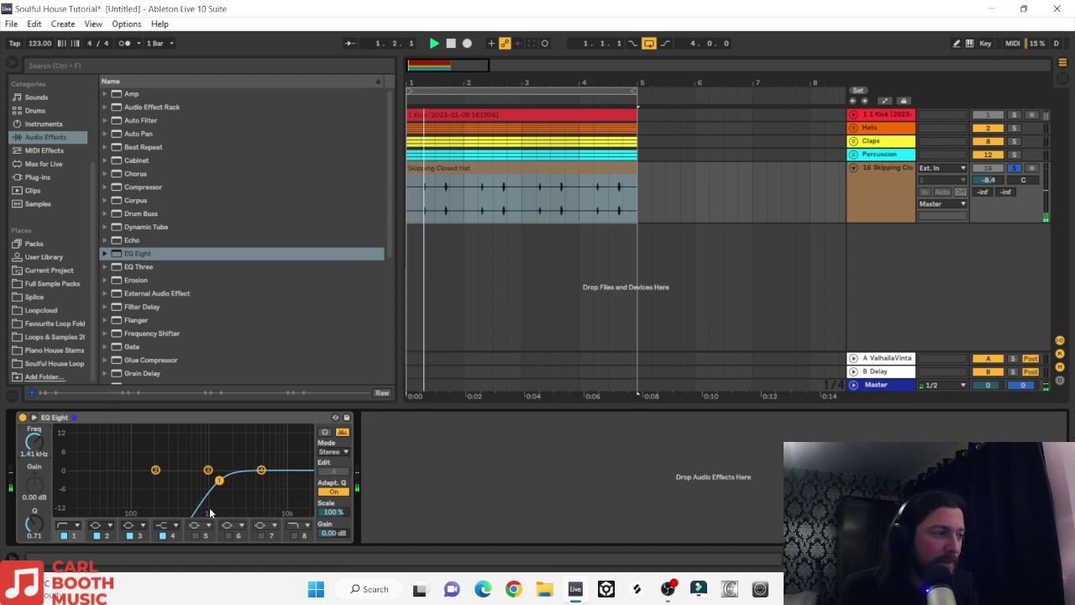
pyautogui.click(293, 535)
pyautogui.moveTo(303, 480); pyautogui.dragTo(298, 480)
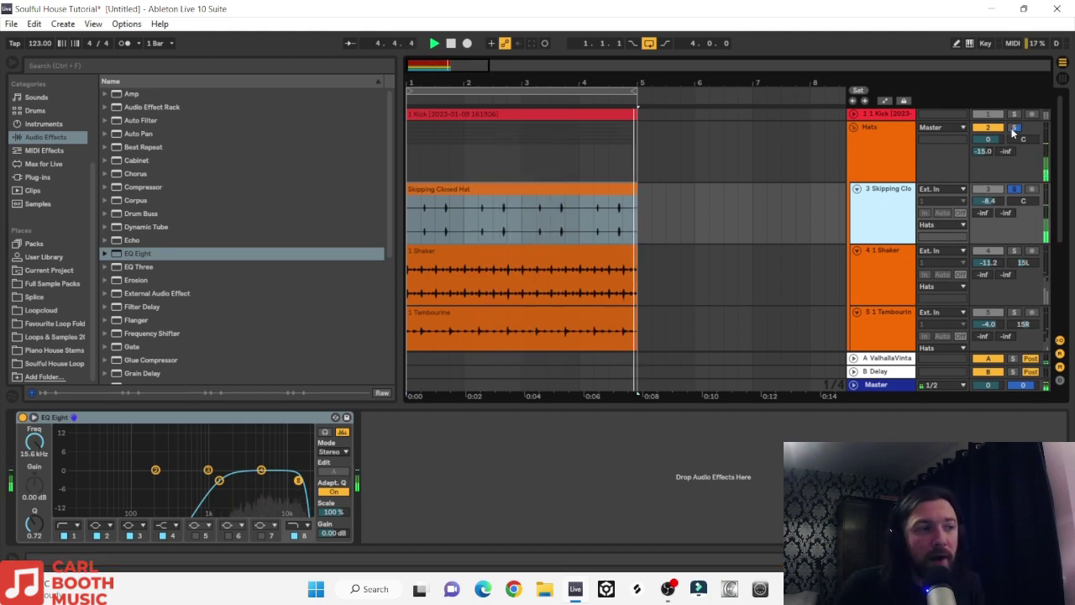
# Step: Place the Skipping Closed Hat track in the Hats group above Shaker, and pan it to 7R while auditioning the soloed group
pyautogui.click(1012, 131)
pyautogui.click(1013, 128)
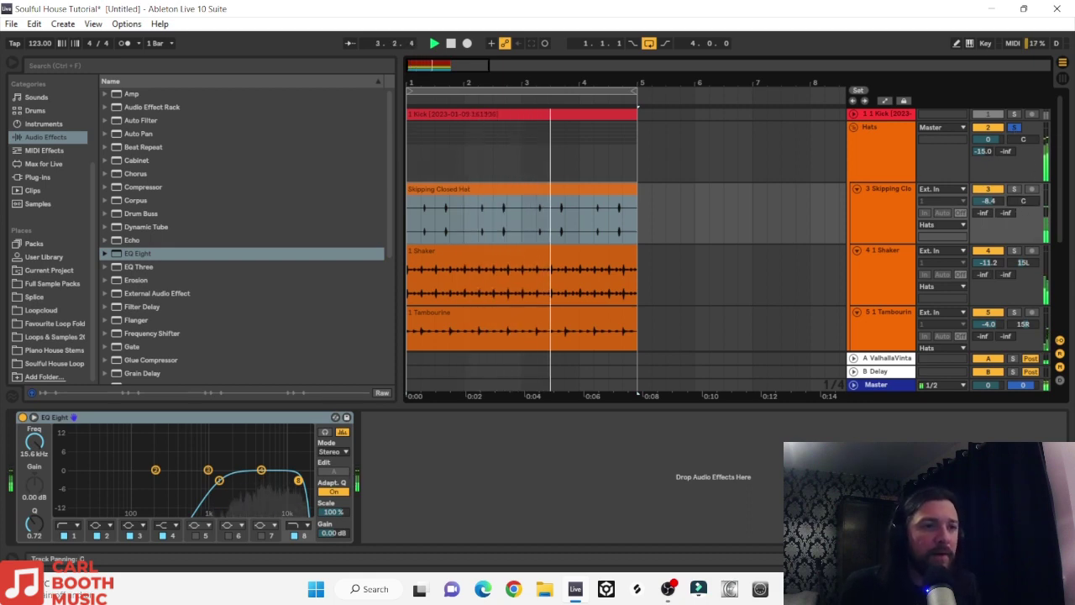
pyautogui.moveTo(1019, 206); pyautogui.dragTo(1019, 195)
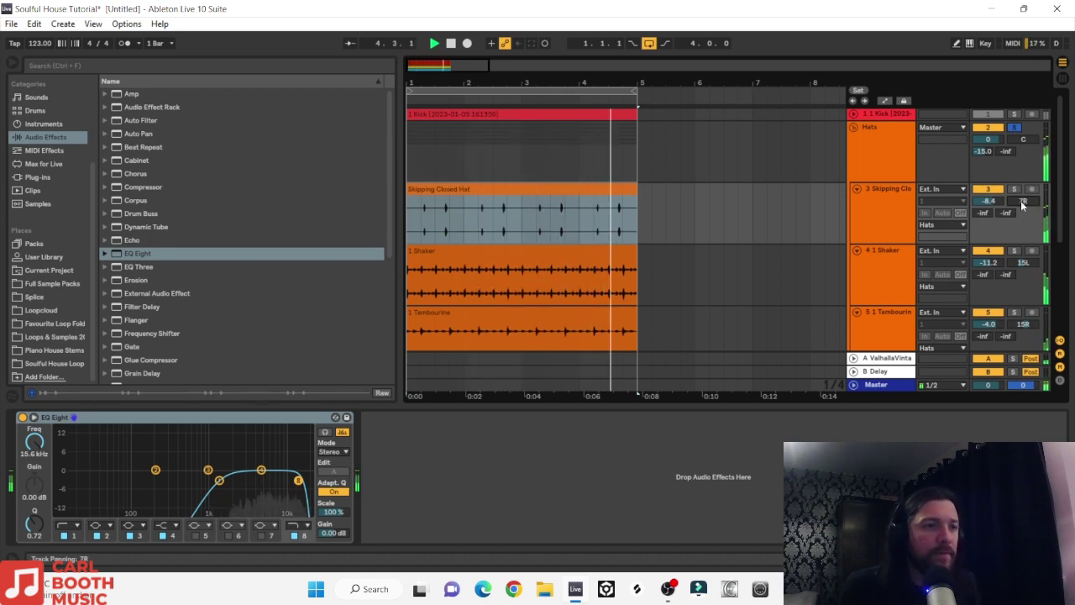
pyautogui.press('space')
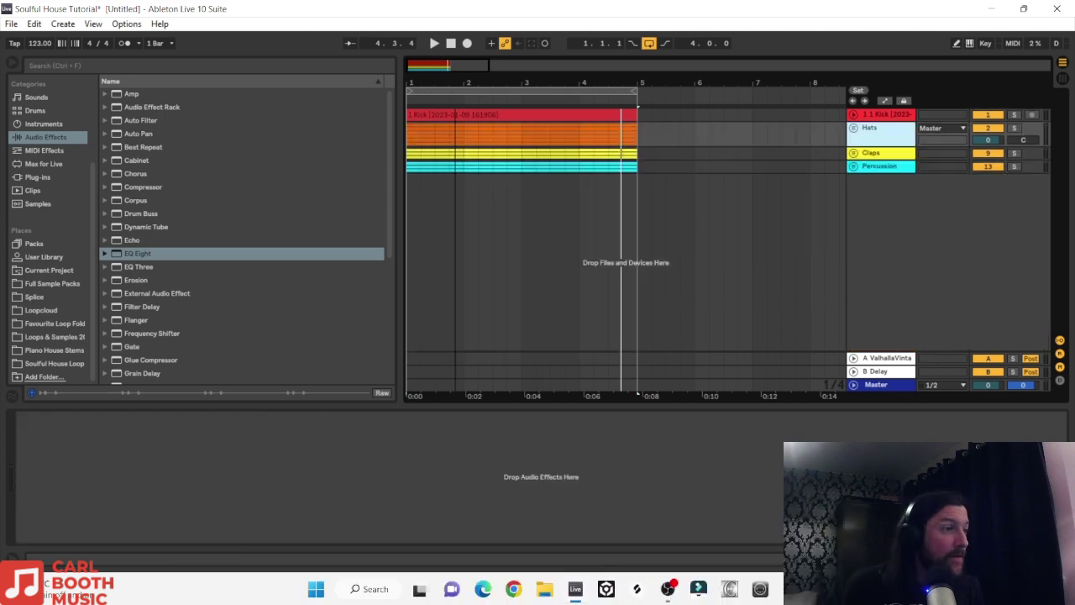
pyautogui.moveTo(445, 79); pyautogui.dragTo(445, 64)
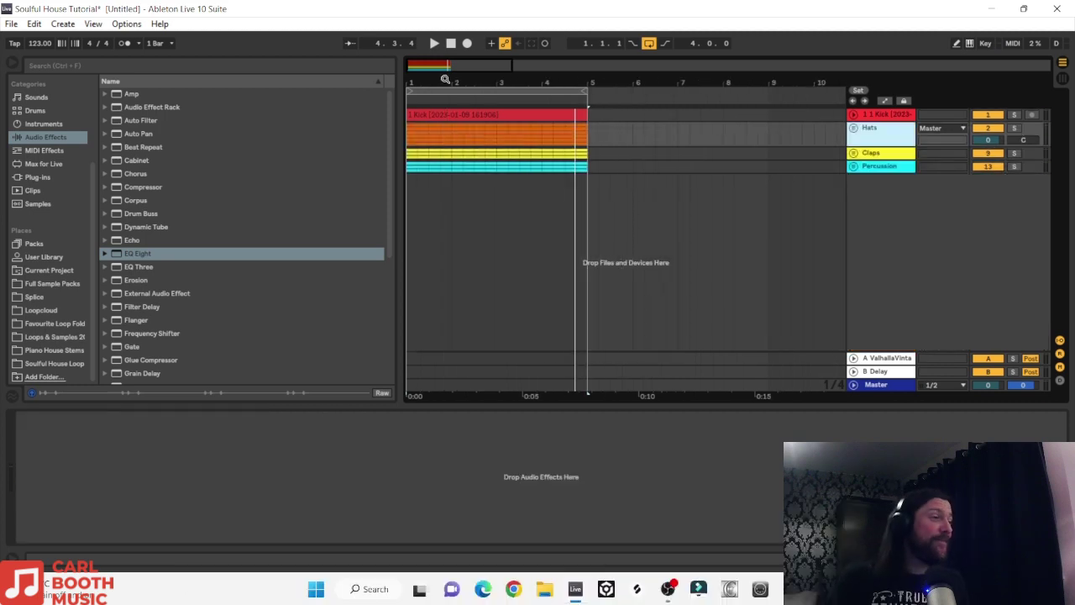
pyautogui.press('space')
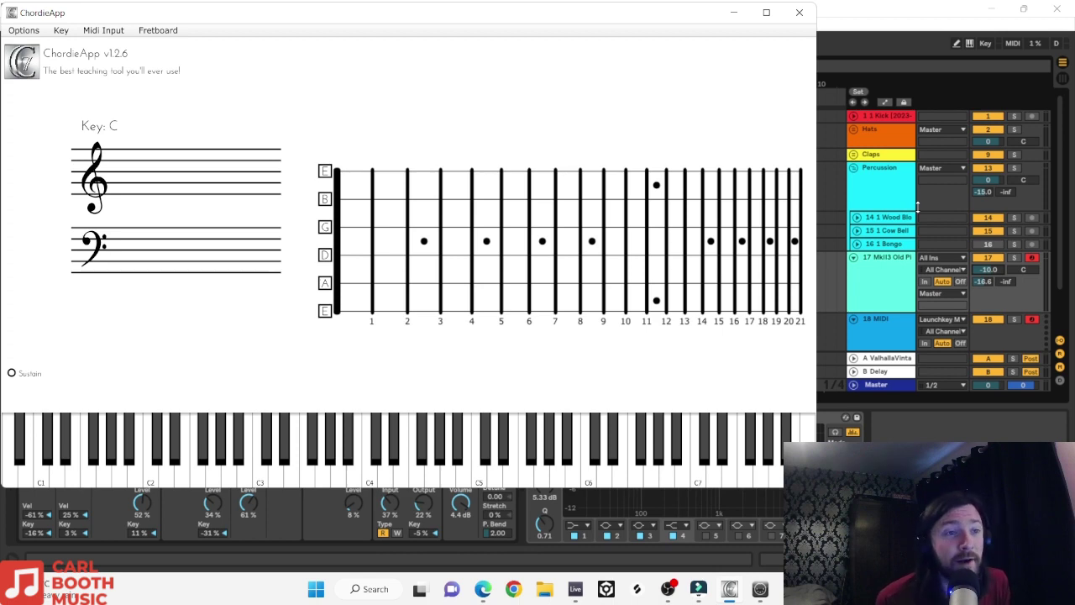
# Step: Close ChordieApp and insert Auto Filter on the MkII3 Old Piano track between the instrument and EQ Eight
pyautogui.click(798, 13)
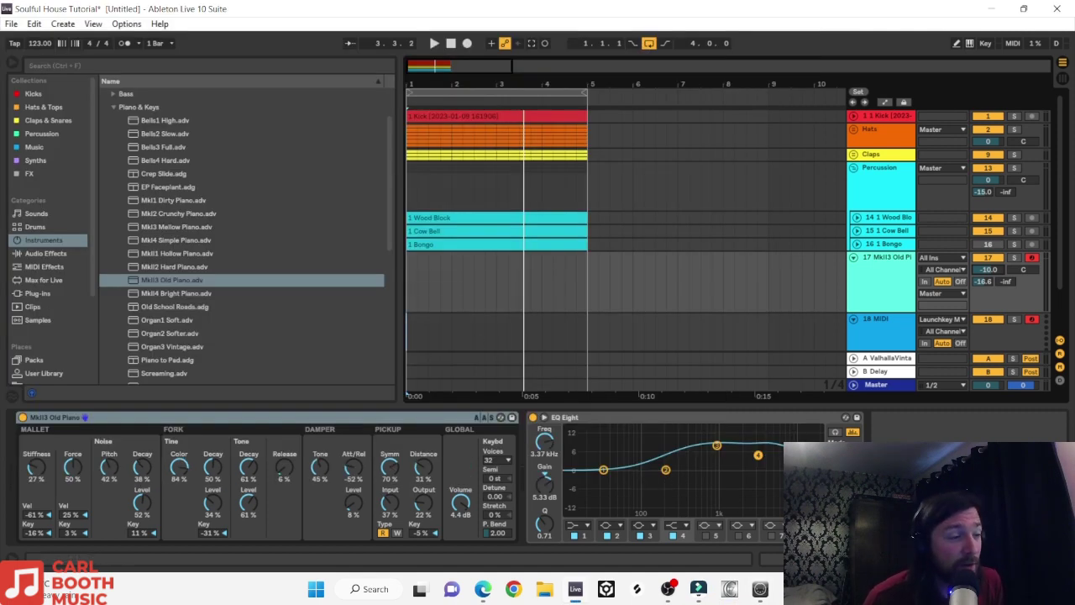
pyautogui.click(46, 252)
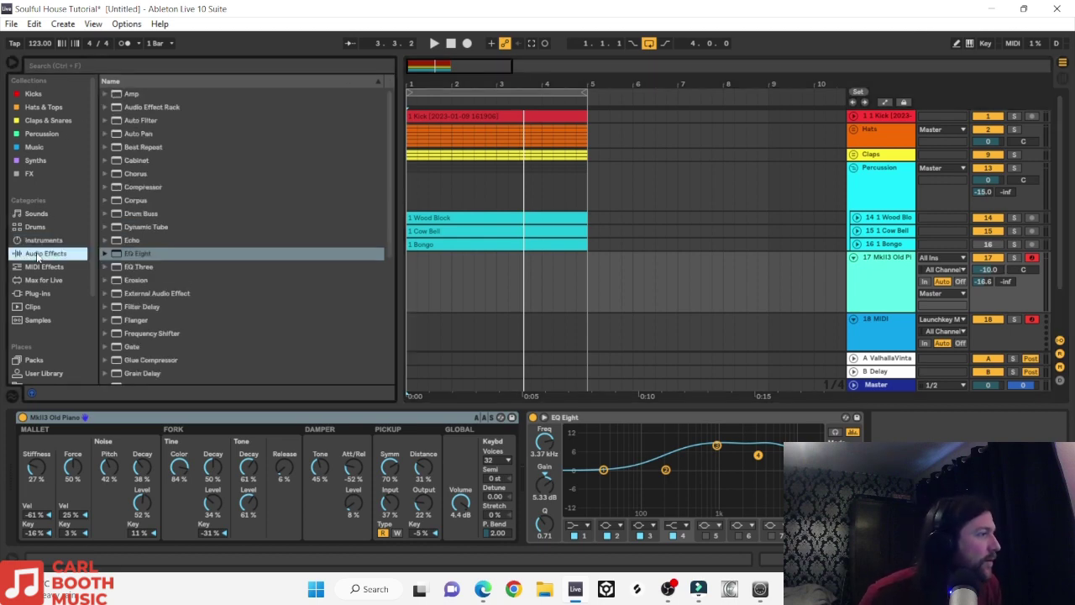
pyautogui.click(141, 122)
pyautogui.moveTo(717, 441); pyautogui.dragTo(528, 467)
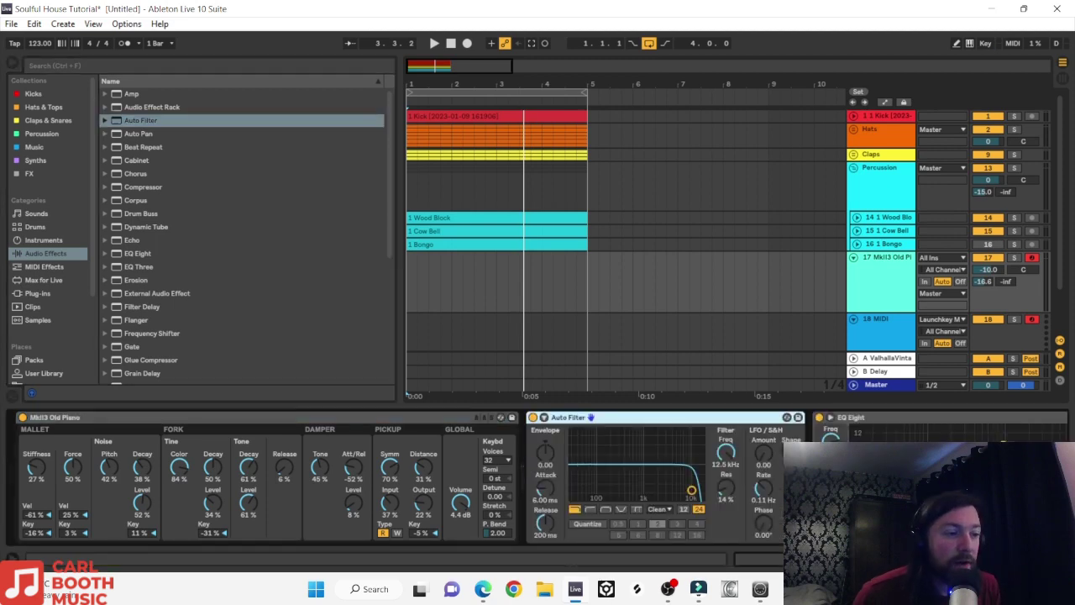
# Step: Sync the Auto Filter LFO at a 1/4 rate with an amount of 30.0, and set the filter frequency to 2.69 kHz
pyautogui.click(790, 493)
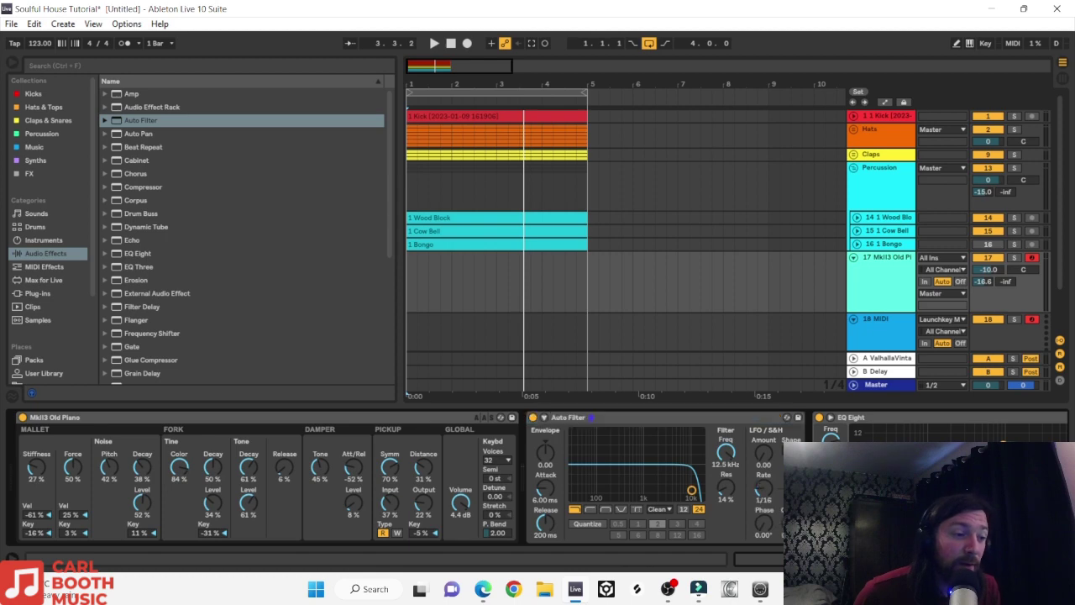
pyautogui.moveTo(764, 488); pyautogui.dragTo(763, 464)
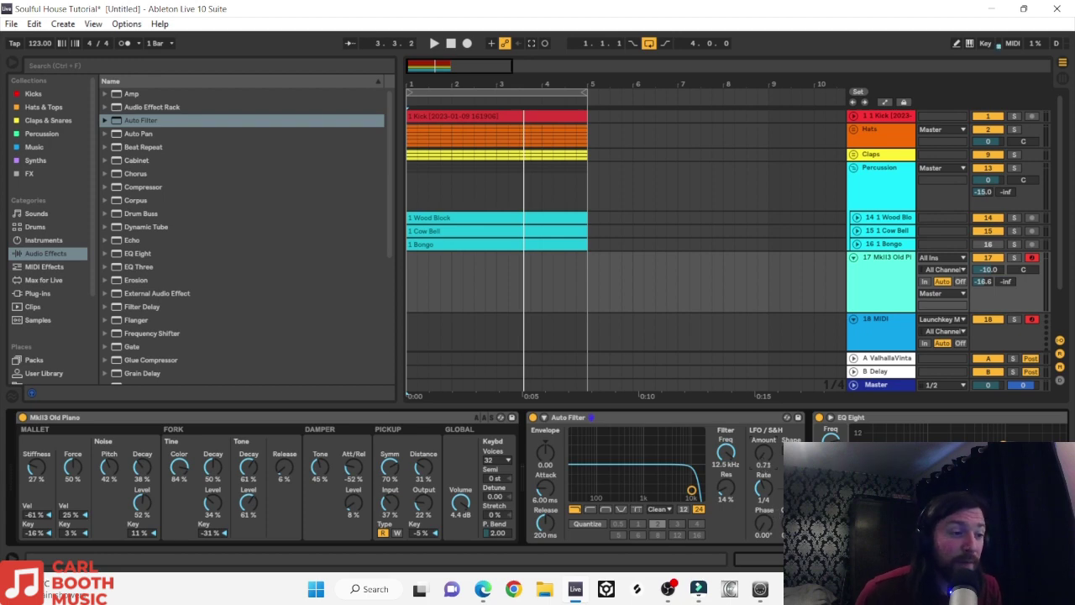
pyautogui.moveTo(763, 455); pyautogui.dragTo(727, 493)
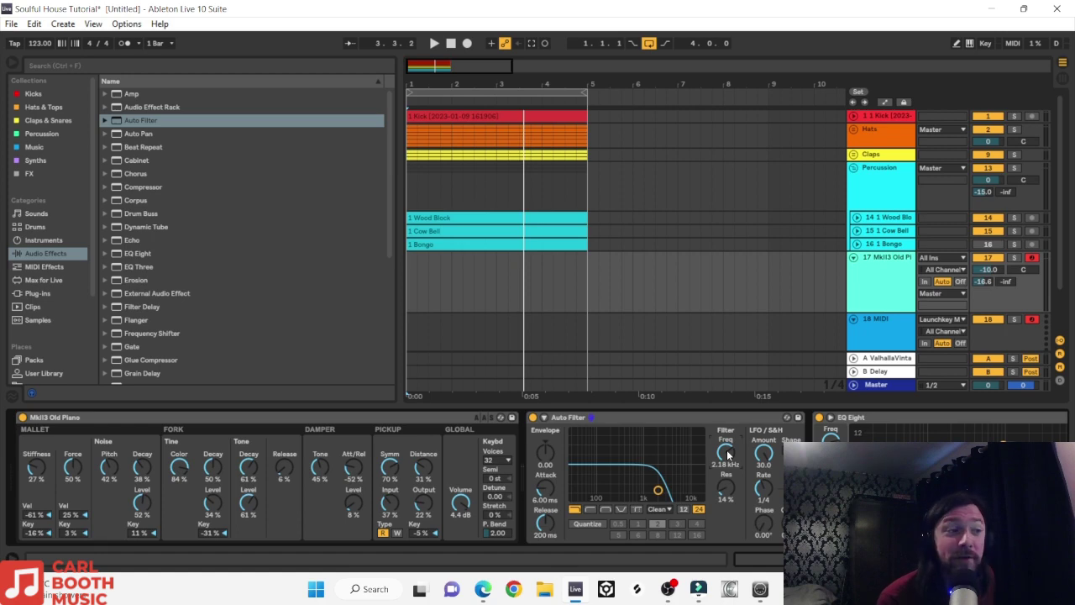
pyautogui.moveTo(727, 454); pyautogui.dragTo(727, 447)
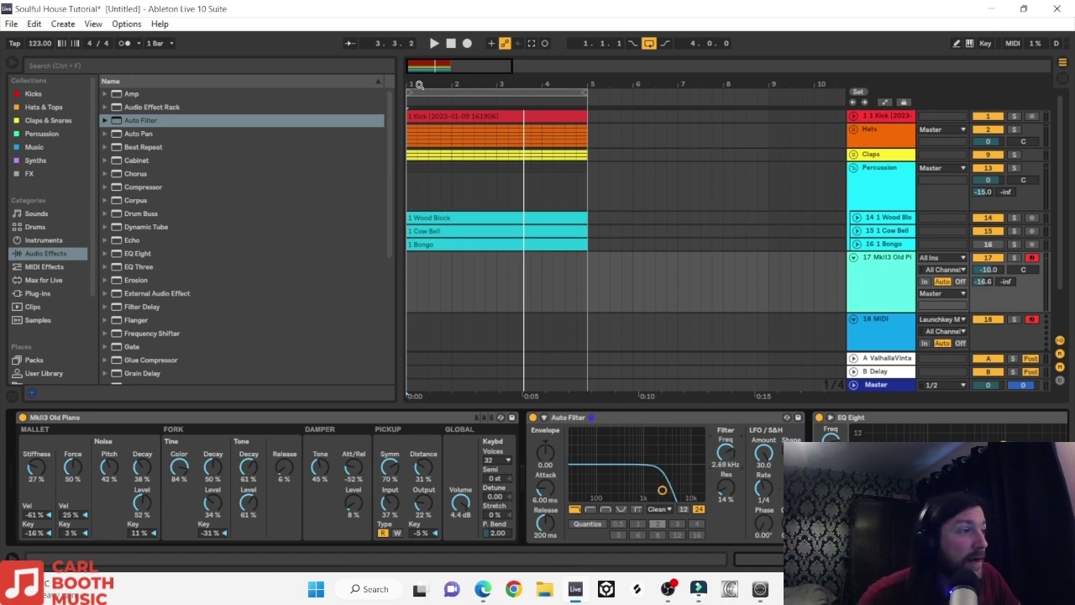
# Step: Duplicate the four-bar drum loops to fill eight bars, and record an eight-bar chord part on the MkII3 Old Piano track from bar 1
pyautogui.click(451, 45)
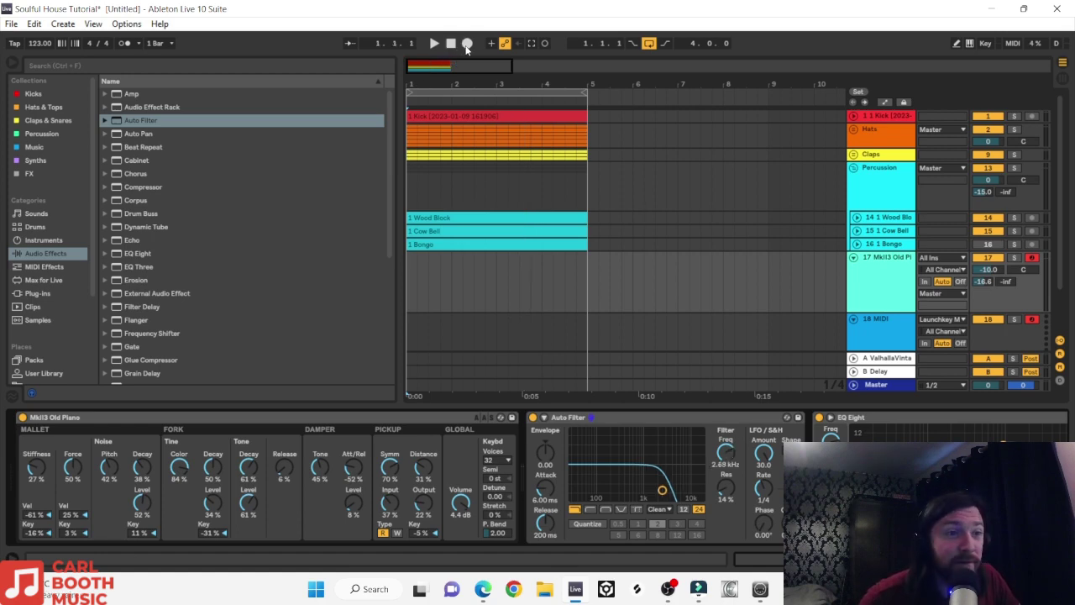
pyautogui.moveTo(588, 248); pyautogui.dragTo(415, 136)
pyautogui.click(451, 45)
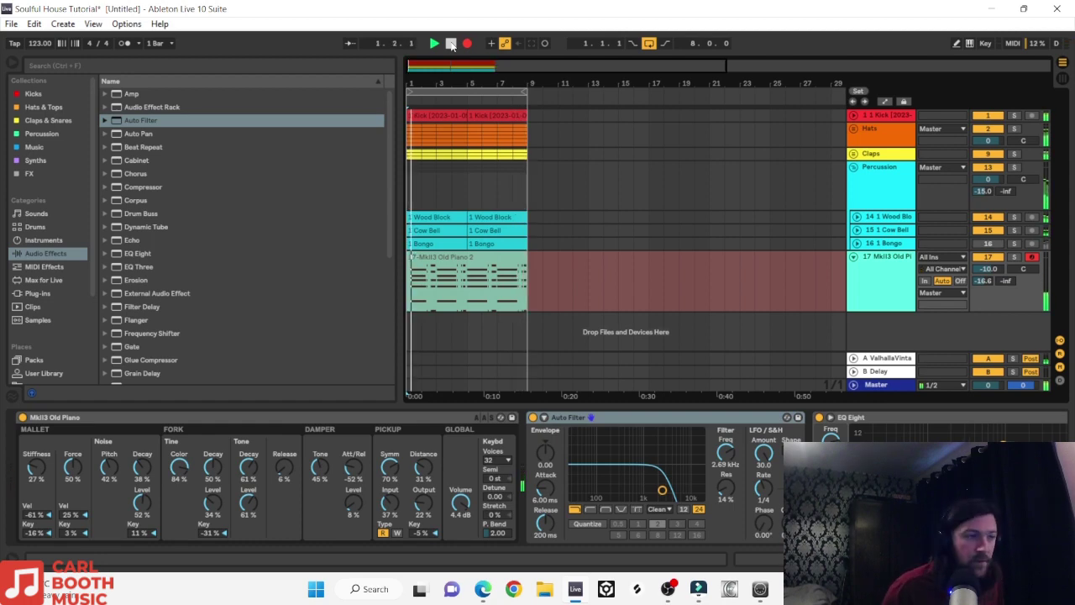
pyautogui.click(451, 43)
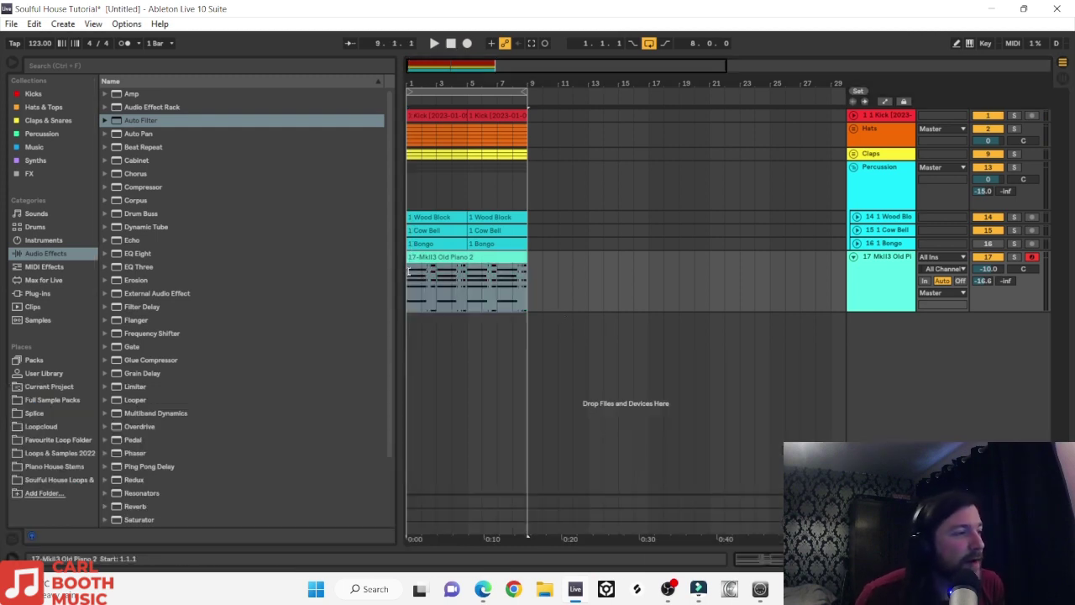
# Step: Crop the MkII3 Old Piano clip to its first four bars, and shift all its notes earlier to start on bar 1
pyautogui.moveTo(414, 271)
pyautogui.mouseDown()
pyautogui.moveTo(465, 279)
pyautogui.moveTo(434, 271)
pyautogui.mouseUp()
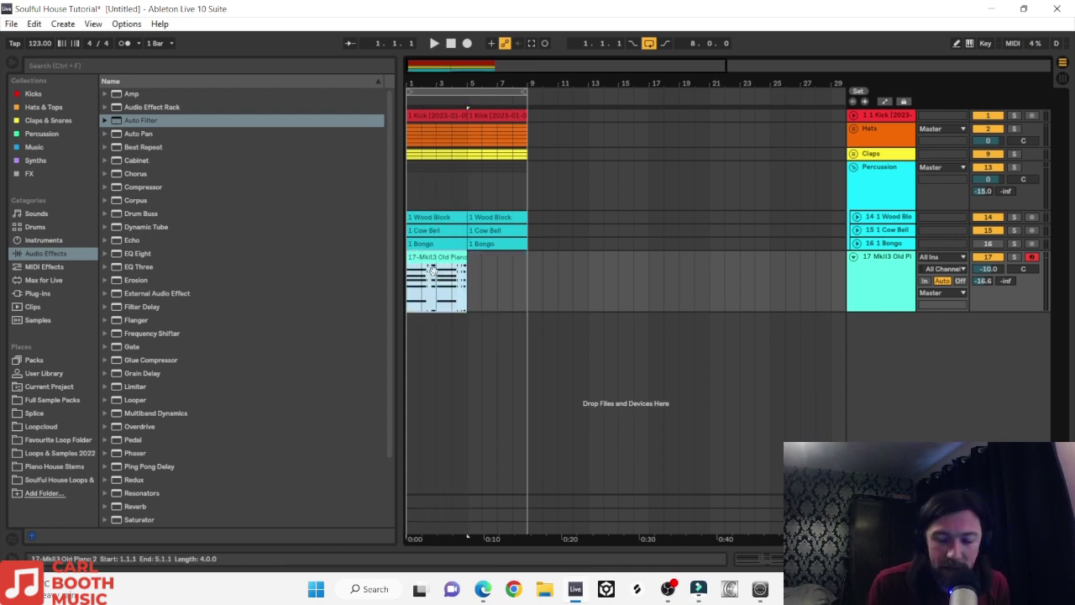
pyautogui.doubleClick(433, 271)
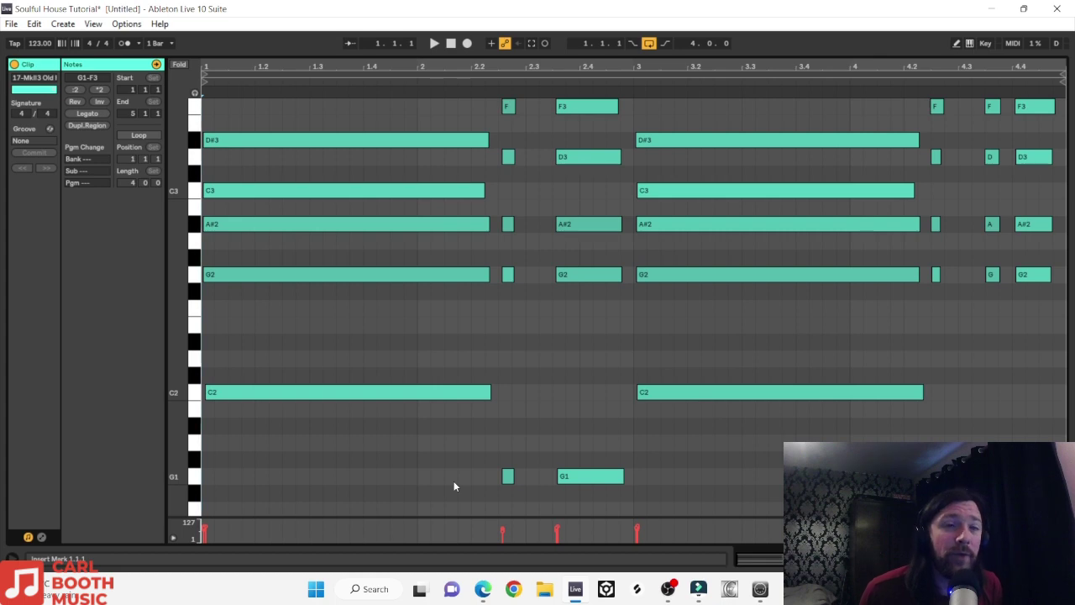
pyautogui.moveTo(206, 510); pyautogui.dragTo(1054, 71)
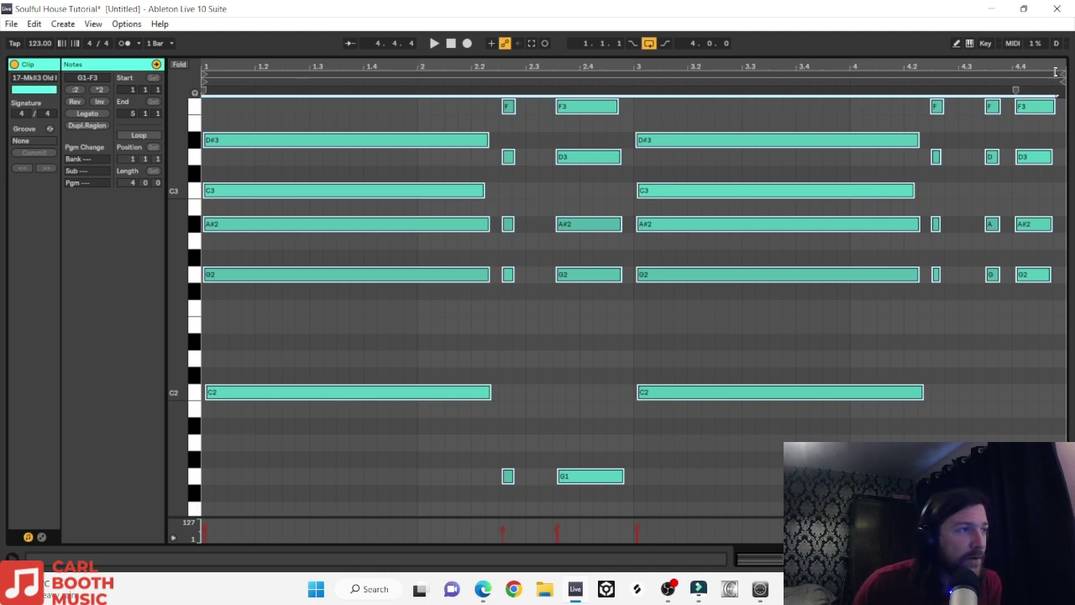
pyautogui.hotkey('alt', 'Left')
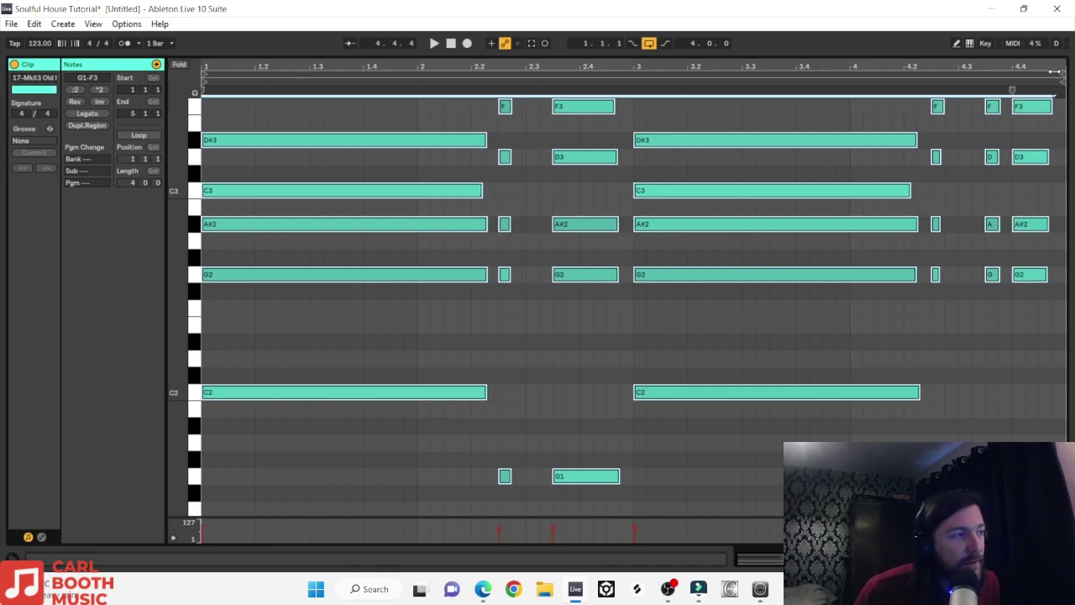
# Step: Audition the piano clip and lengthen the short chords at 2.2.3 and 4.2.3 and the final chord at 4.4
pyautogui.press('space')
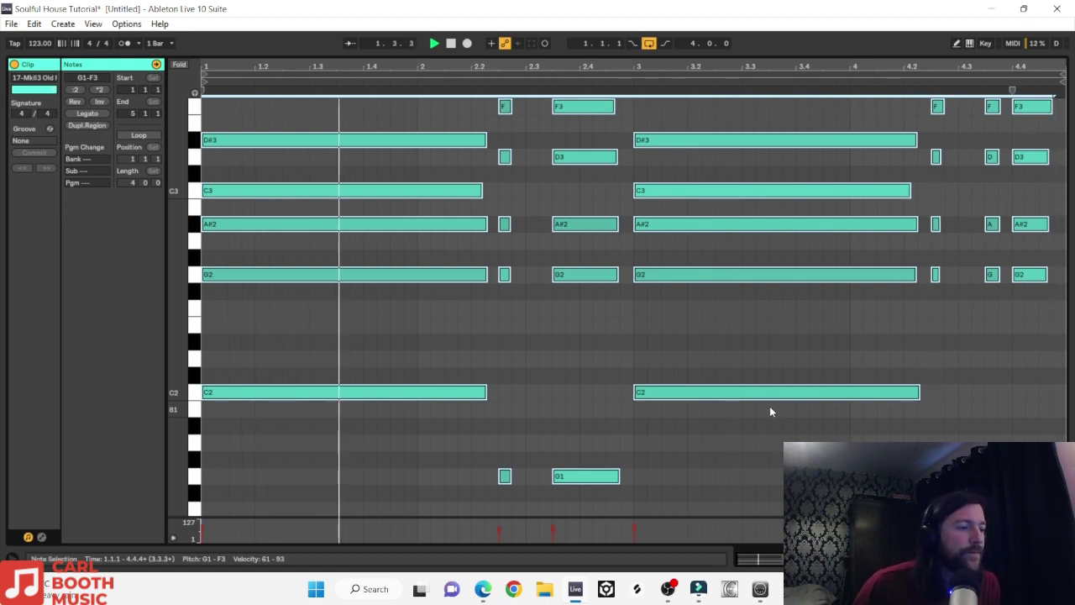
pyautogui.press('space')
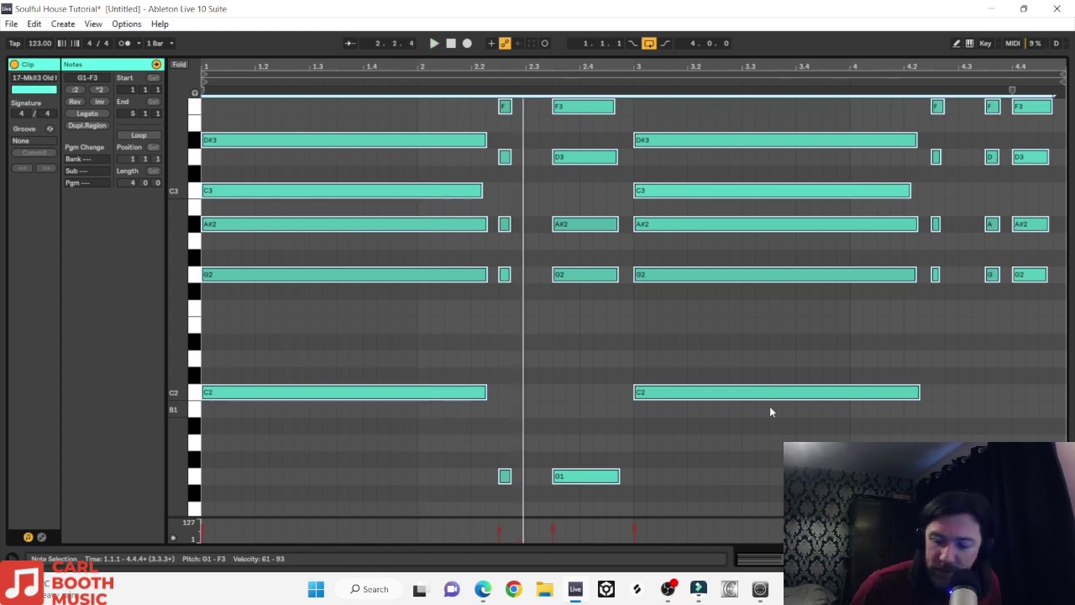
pyautogui.press('space')
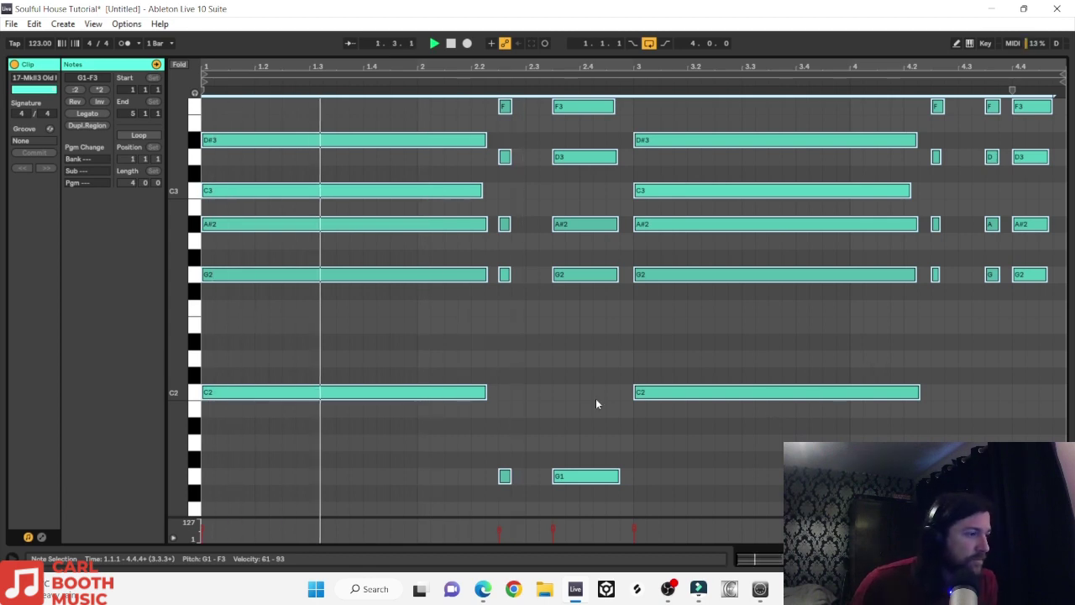
pyautogui.moveTo(518, 492); pyautogui.dragTo(523, 105)
pyautogui.click(504, 275)
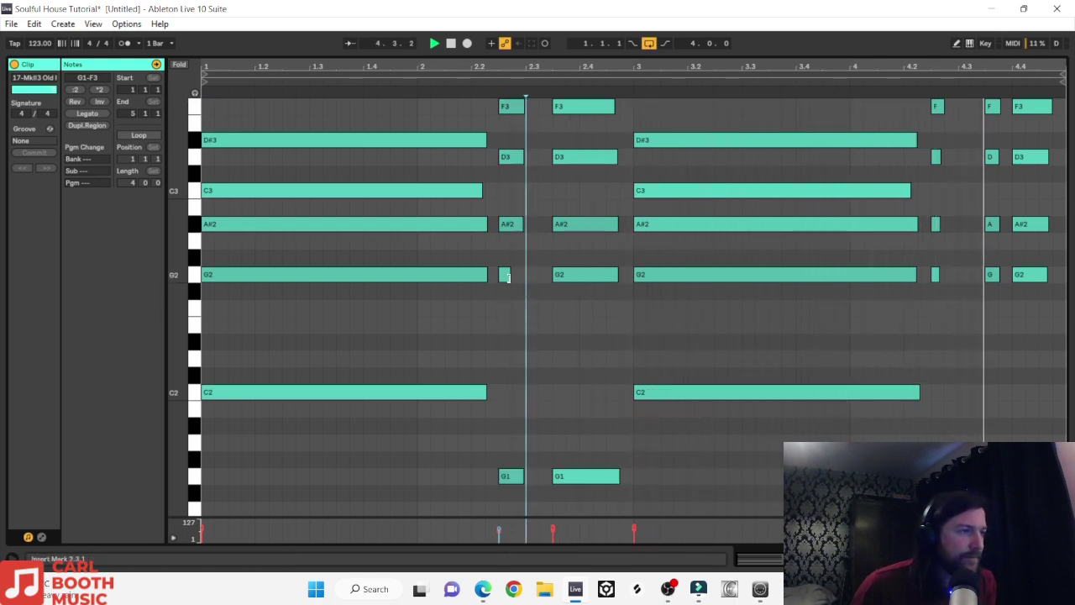
pyautogui.moveTo(509, 275); pyautogui.dragTo(523, 275)
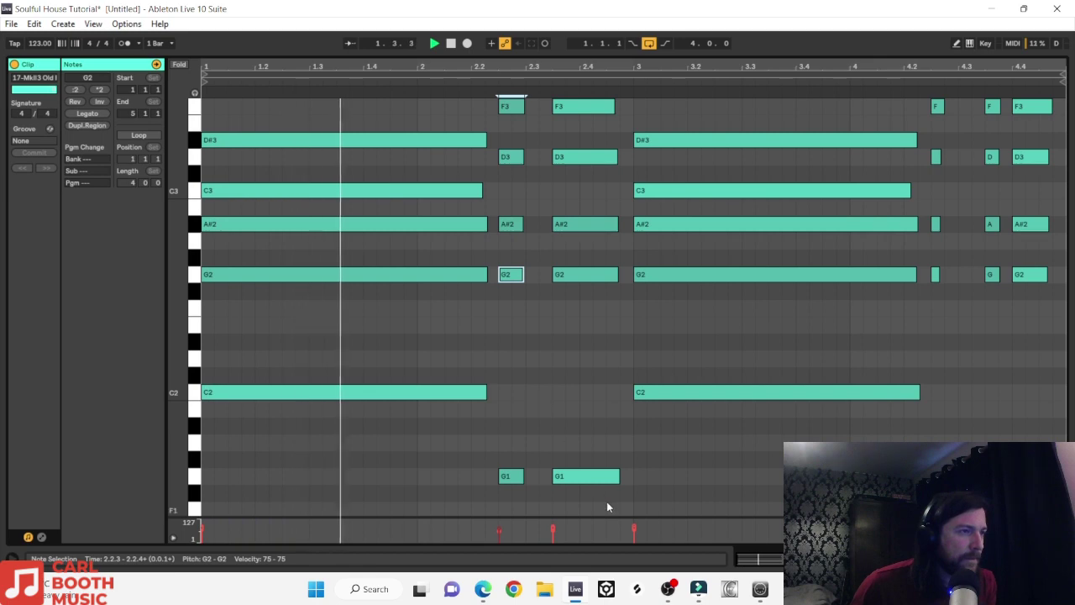
pyautogui.moveTo(957, 495); pyautogui.dragTo(952, 106)
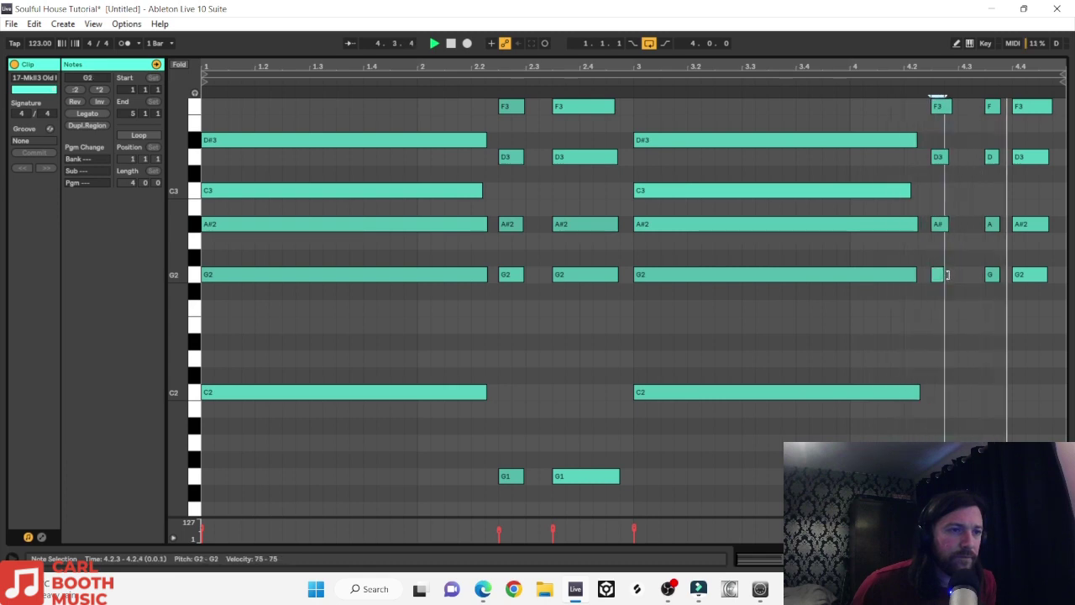
pyautogui.moveTo(937, 275); pyautogui.dragTo(947, 274)
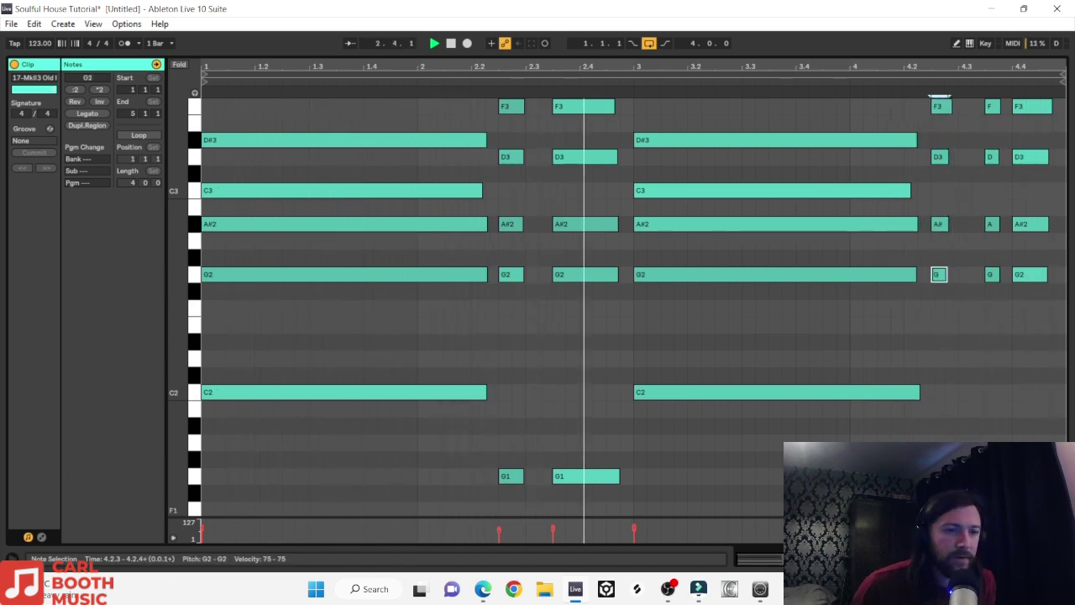
pyautogui.click(1039, 493)
pyautogui.moveTo(1039, 493); pyautogui.dragTo(1056, 102)
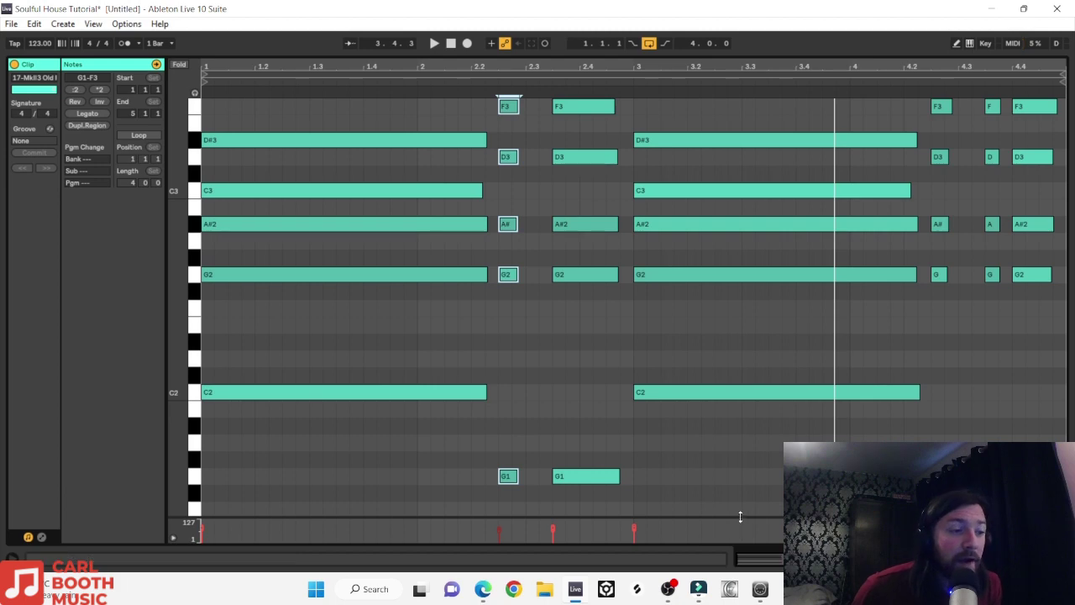
# Step: Even out the note velocities within the piano chords to about 85, and play the clip back to check them
pyautogui.click(741, 520)
pyautogui.moveTo(739, 517); pyautogui.dragTo(742, 218)
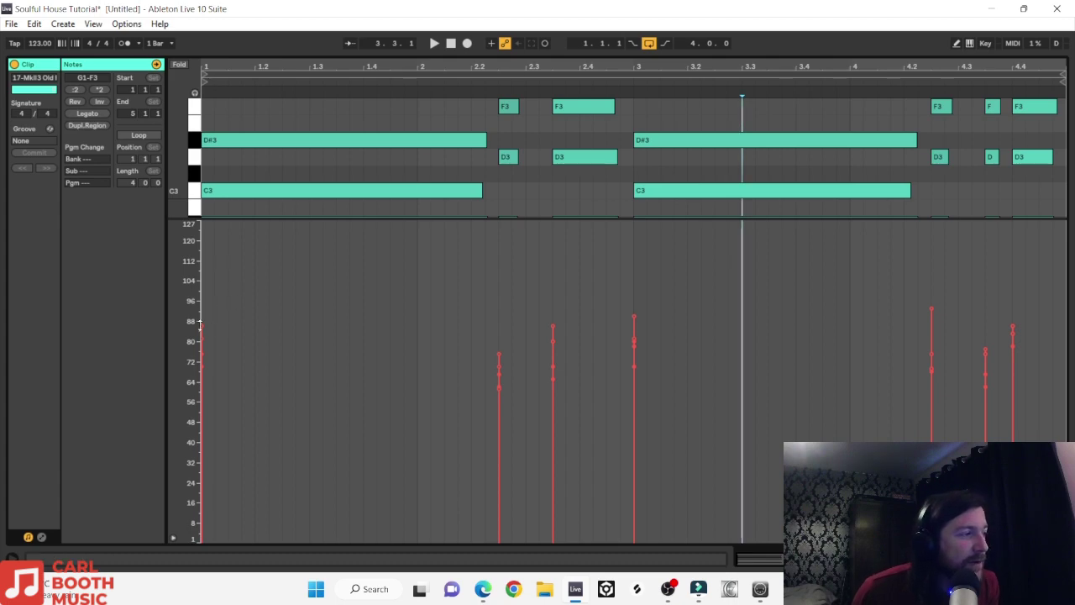
pyautogui.moveTo(204, 330)
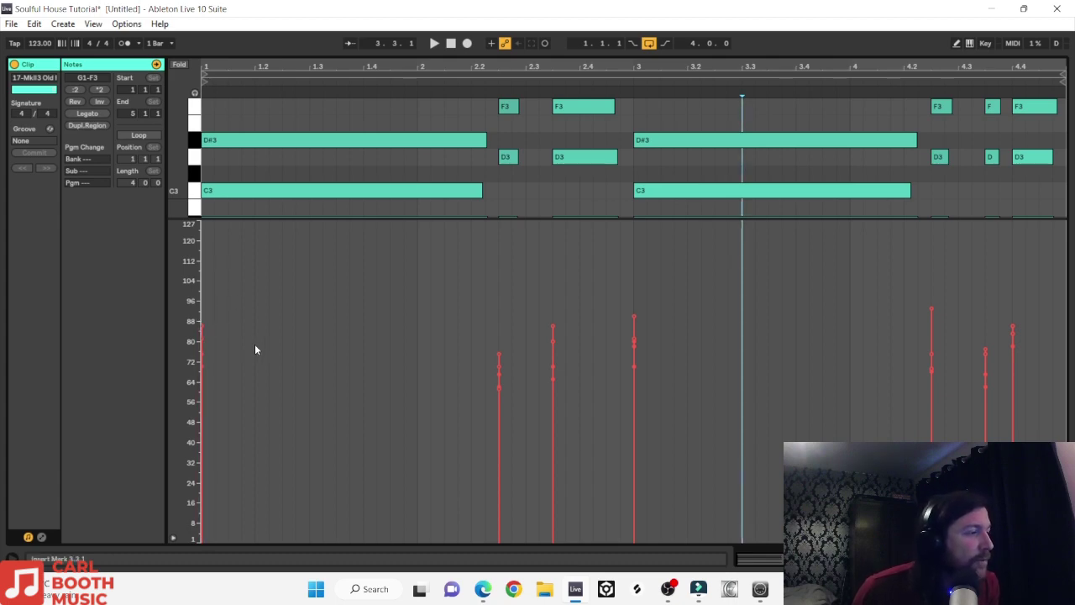
pyautogui.moveTo(635, 318)
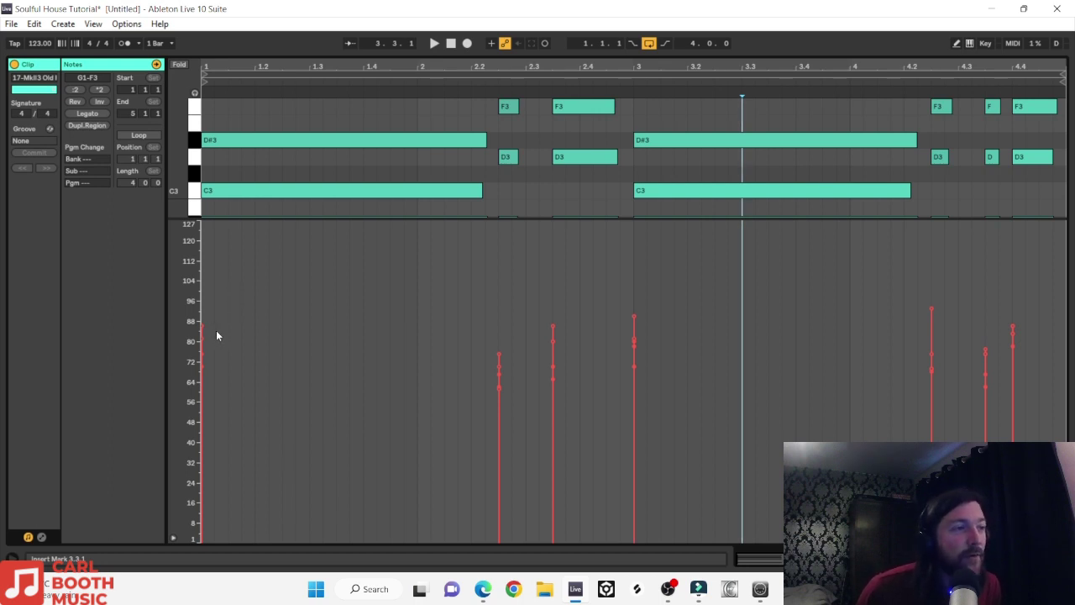
pyautogui.press('space')
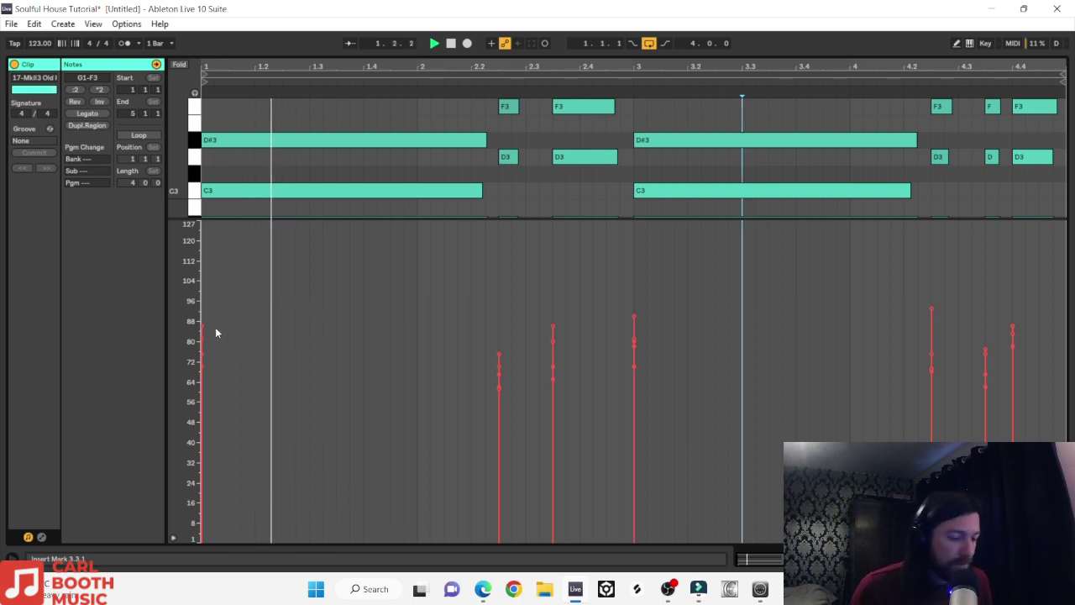
pyautogui.press('space')
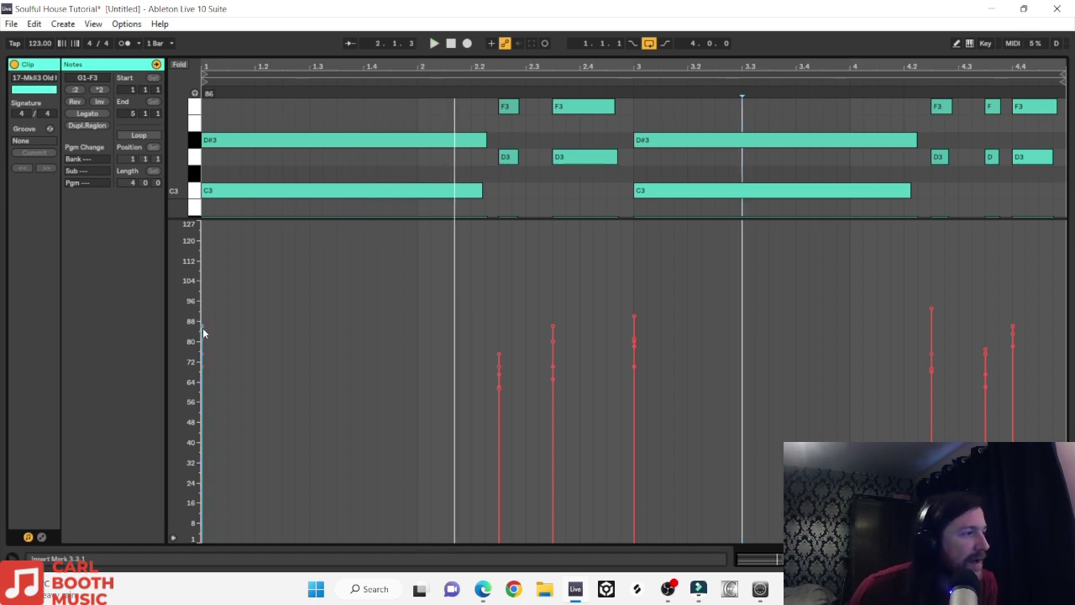
pyautogui.moveTo(202, 338); pyautogui.dragTo(202, 344)
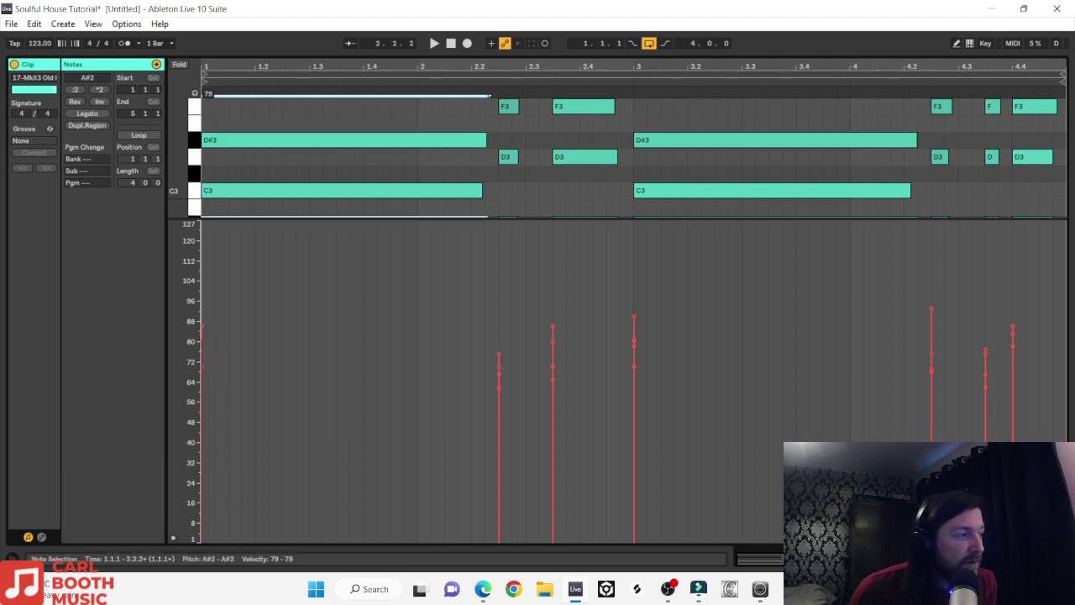
pyautogui.click(202, 367)
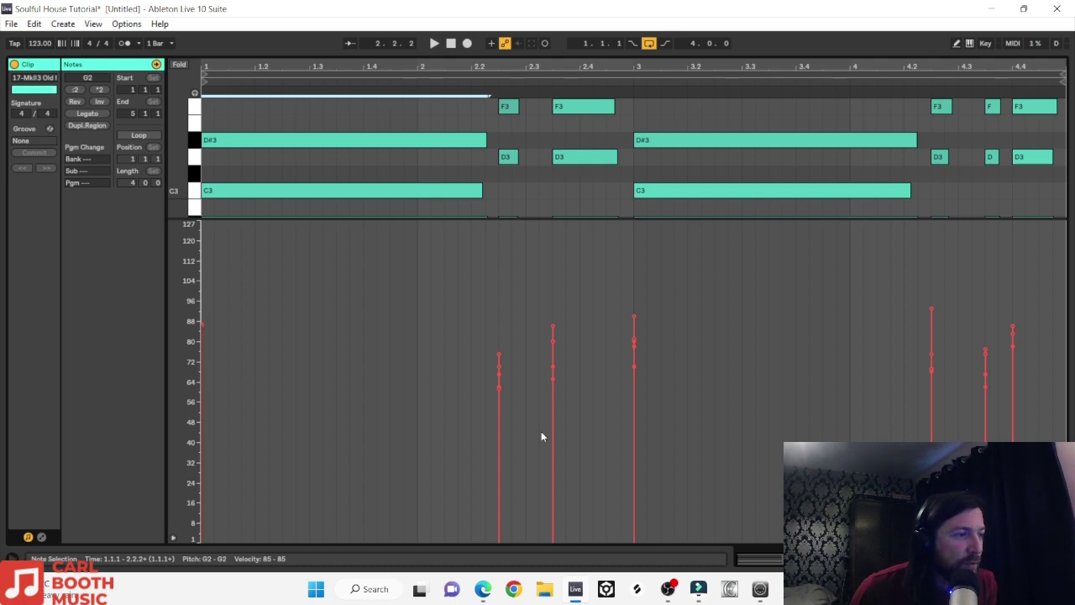
pyautogui.click(499, 354)
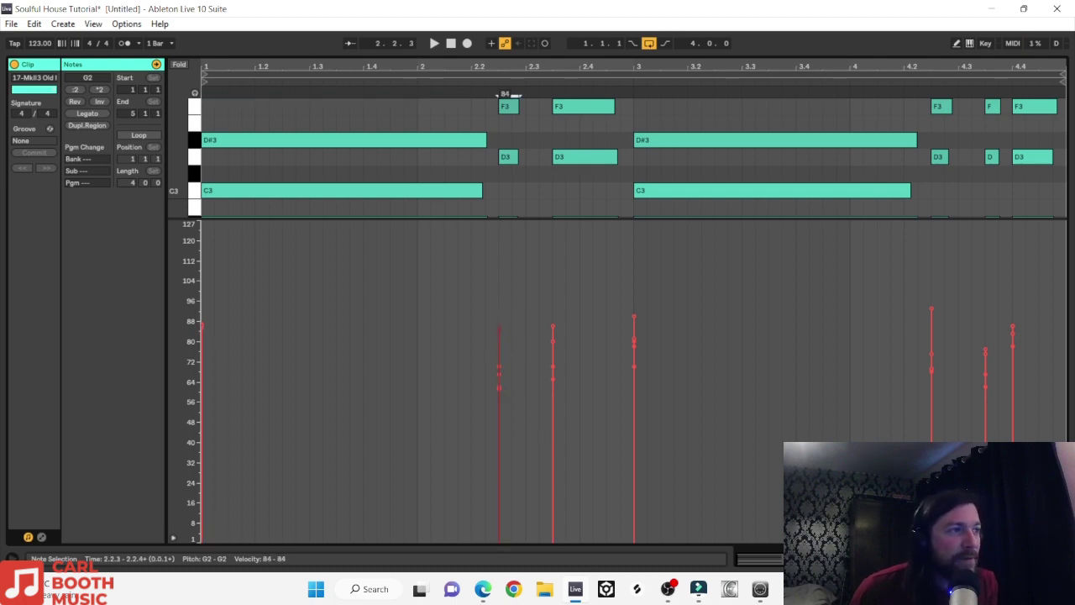
pyautogui.click(498, 371)
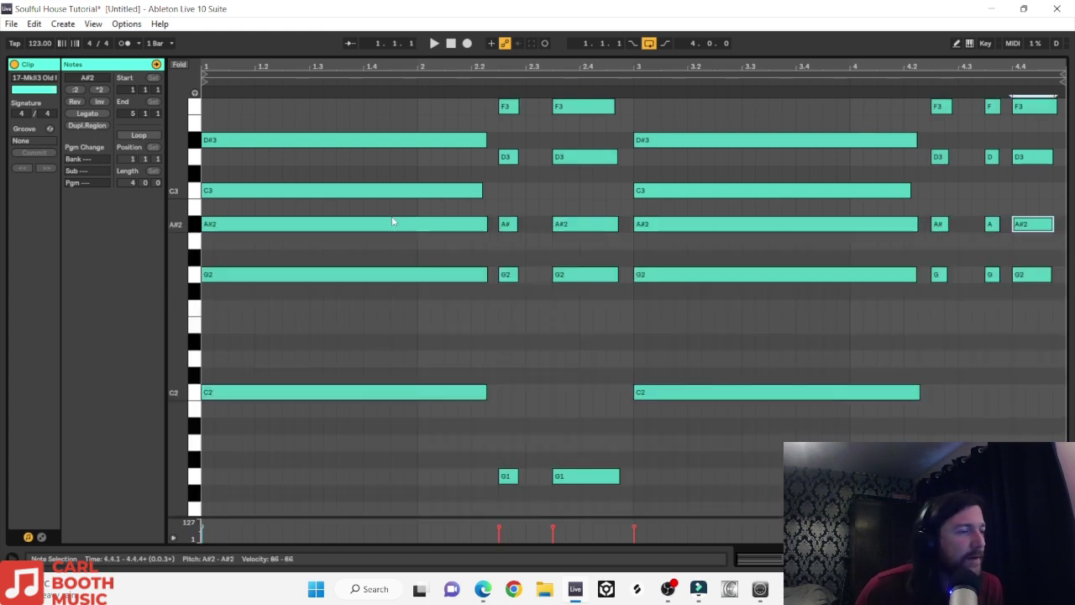
pyautogui.press('space')
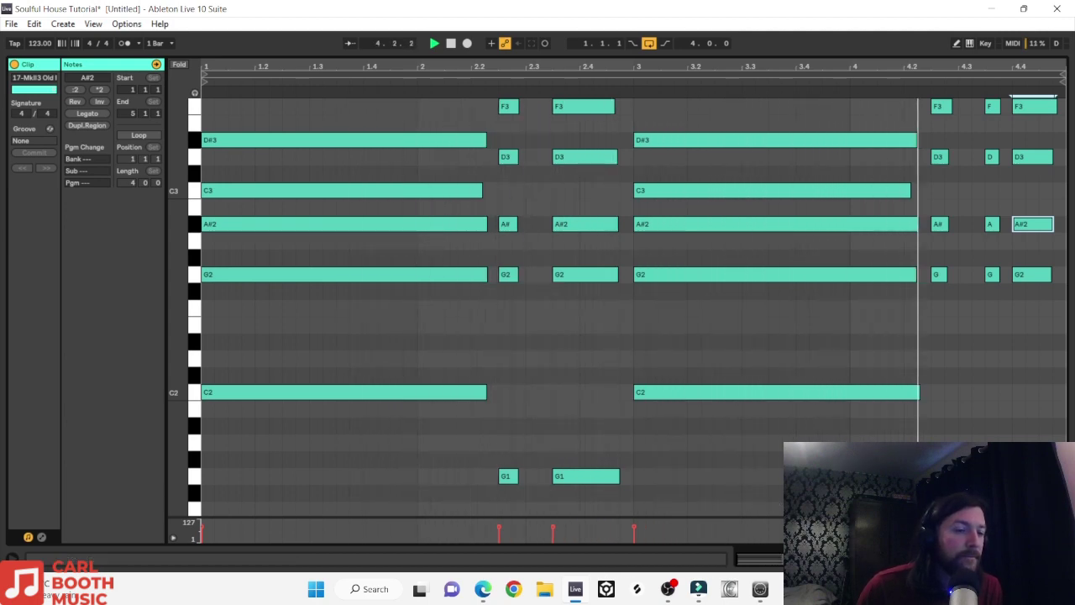
pyautogui.press('space')
# Step: Nudge the short piano chords in bars 2 and 4 slightly later than the grid for a more human feel
pyautogui.click(362, 223)
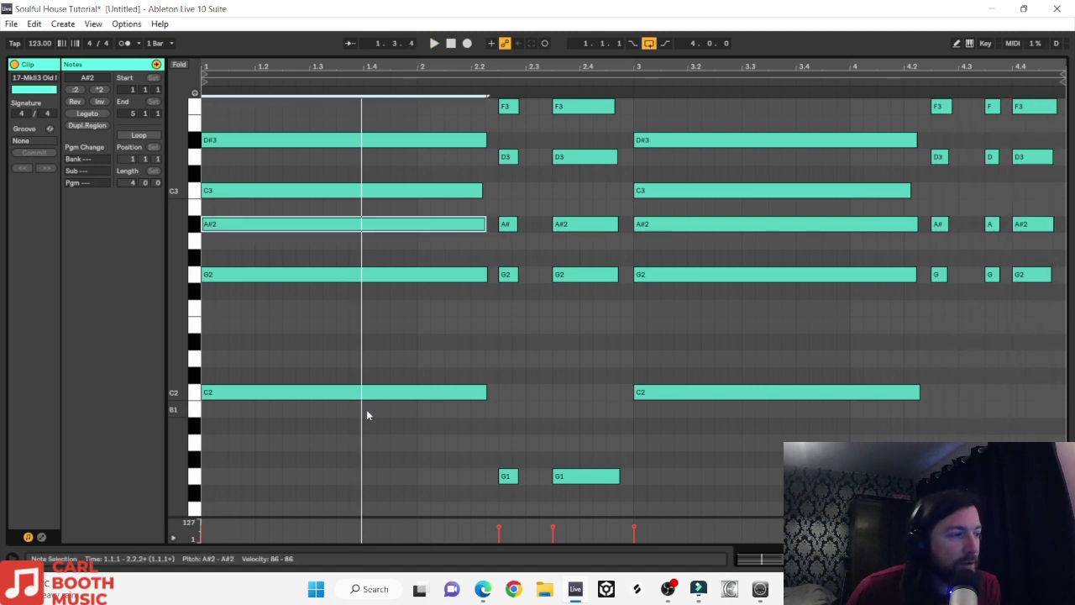
pyautogui.moveTo(363, 438); pyautogui.dragTo(224, 123)
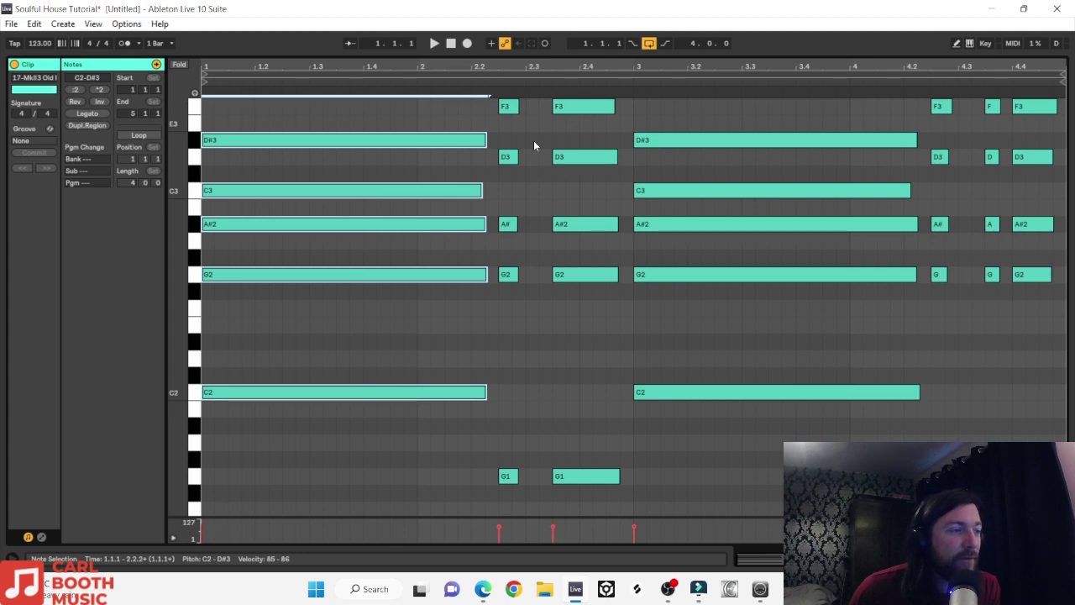
pyautogui.moveTo(521, 468); pyautogui.dragTo(518, 120)
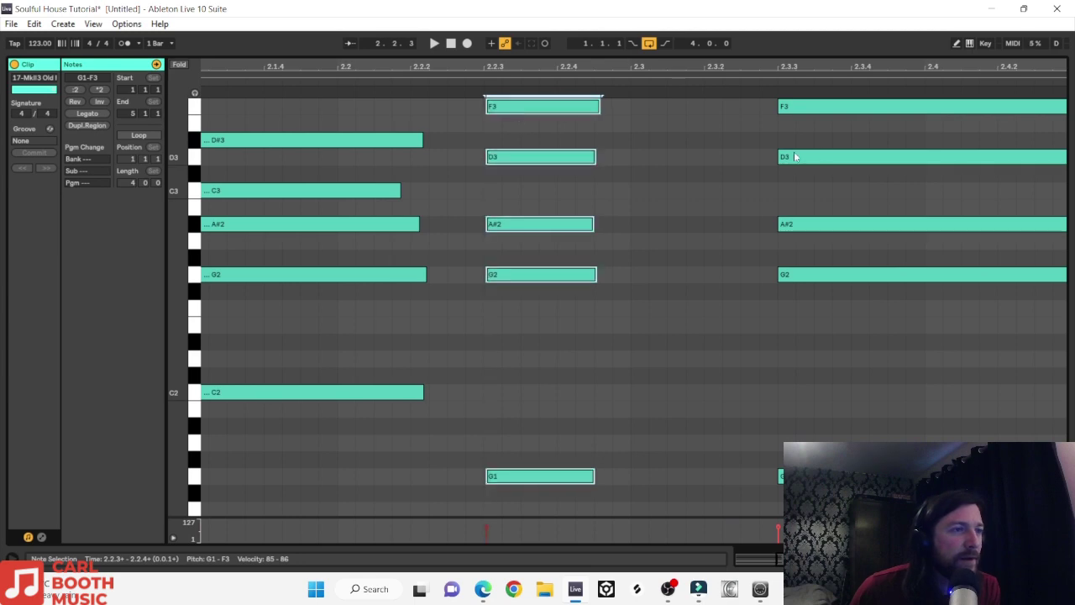
pyautogui.hscroll(2, 796, 156)
pyautogui.moveTo(537, 494); pyautogui.dragTo(722, 110)
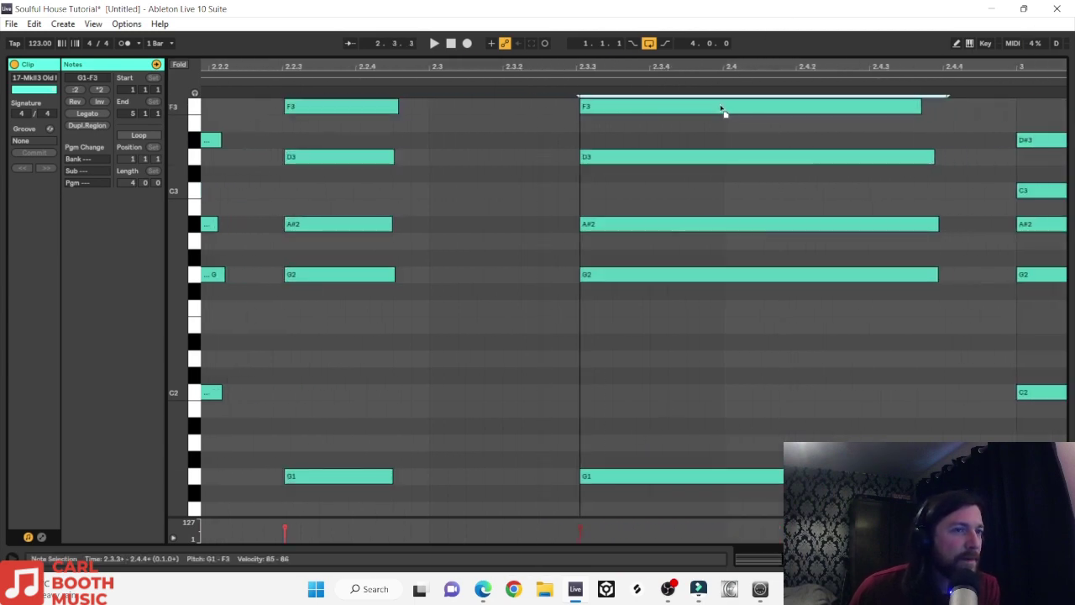
pyautogui.hscroll(15, 1009, 201)
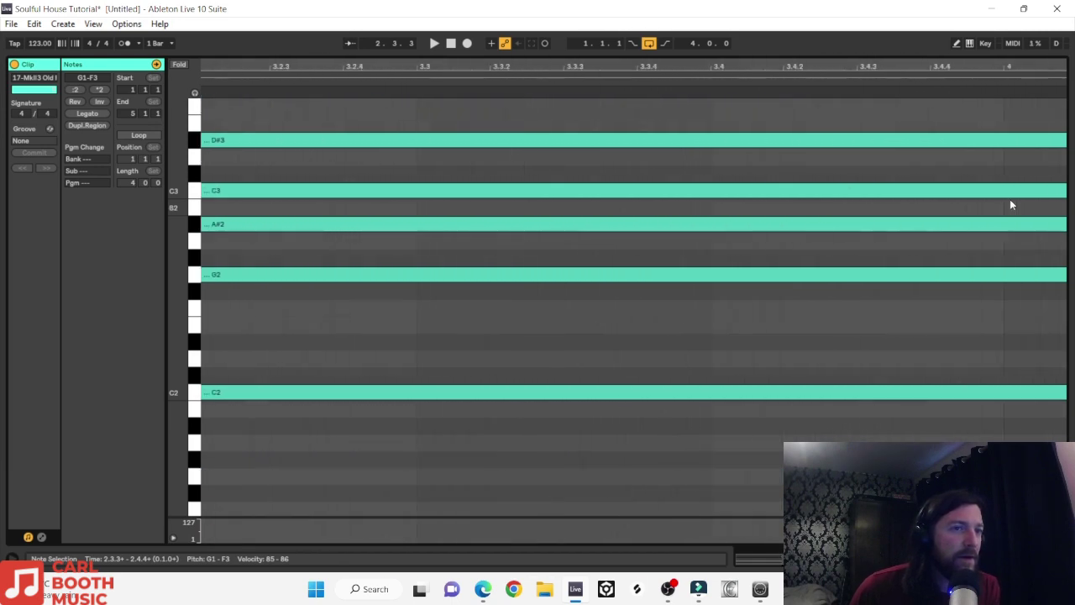
pyautogui.hscroll(10, 1009, 199)
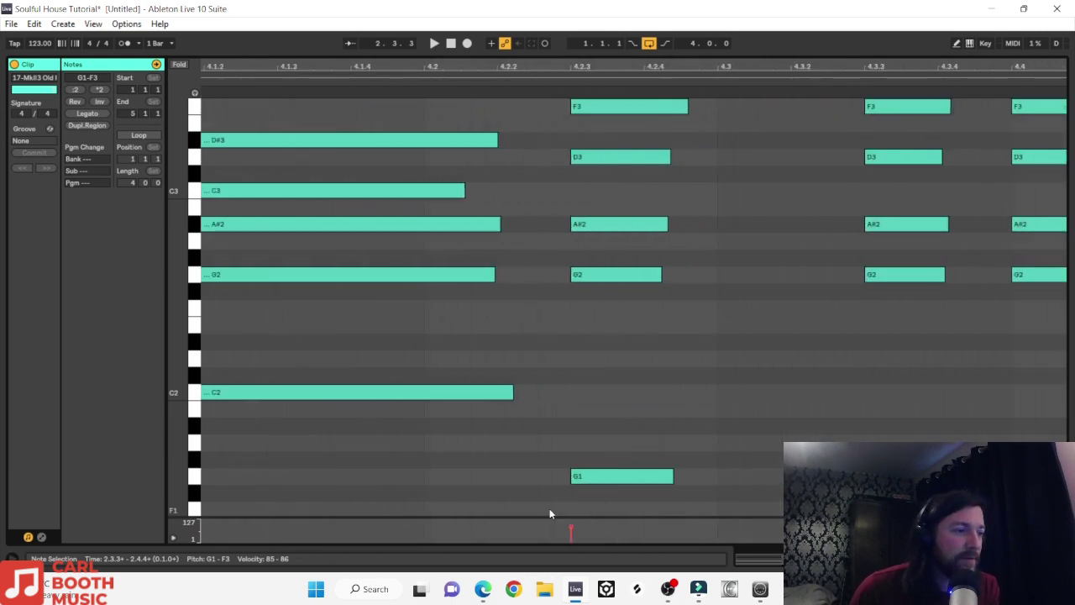
pyautogui.moveTo(549, 509)
pyautogui.mouseDown()
pyautogui.moveTo(660, 186)
pyautogui.moveTo(669, 98)
pyautogui.moveTo(645, 110)
pyautogui.mouseUp()
pyautogui.click(711, 258)
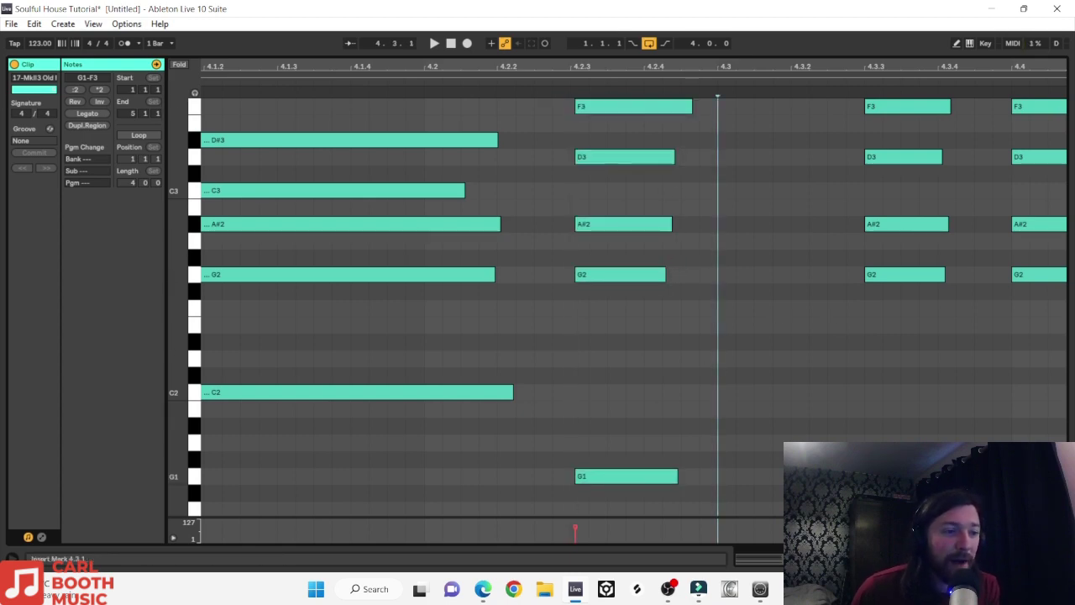
pyautogui.moveTo(843, 487); pyautogui.dragTo(951, 97)
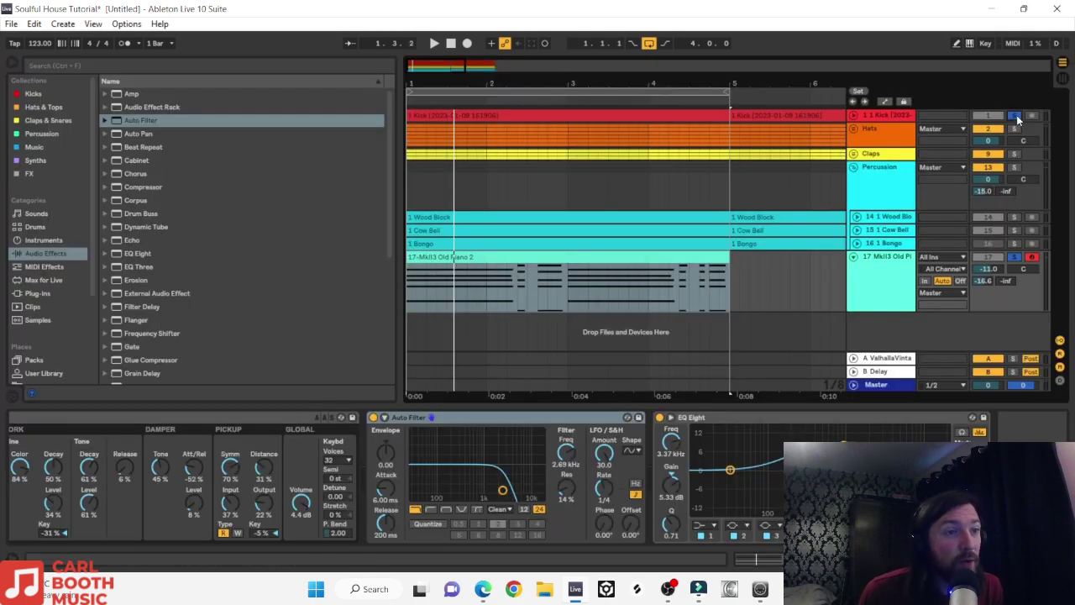
# Step: Audition the soloed kick and piano, and add a second EQ Eight after the piano's existing one with a 120 Hz low cut
pyautogui.press('space')
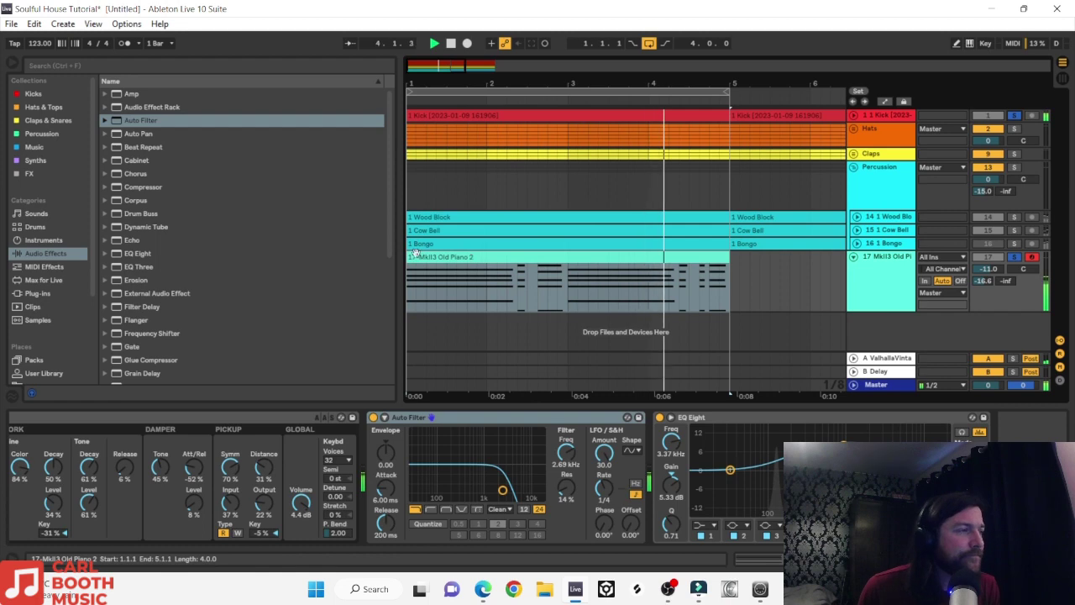
pyautogui.press('space')
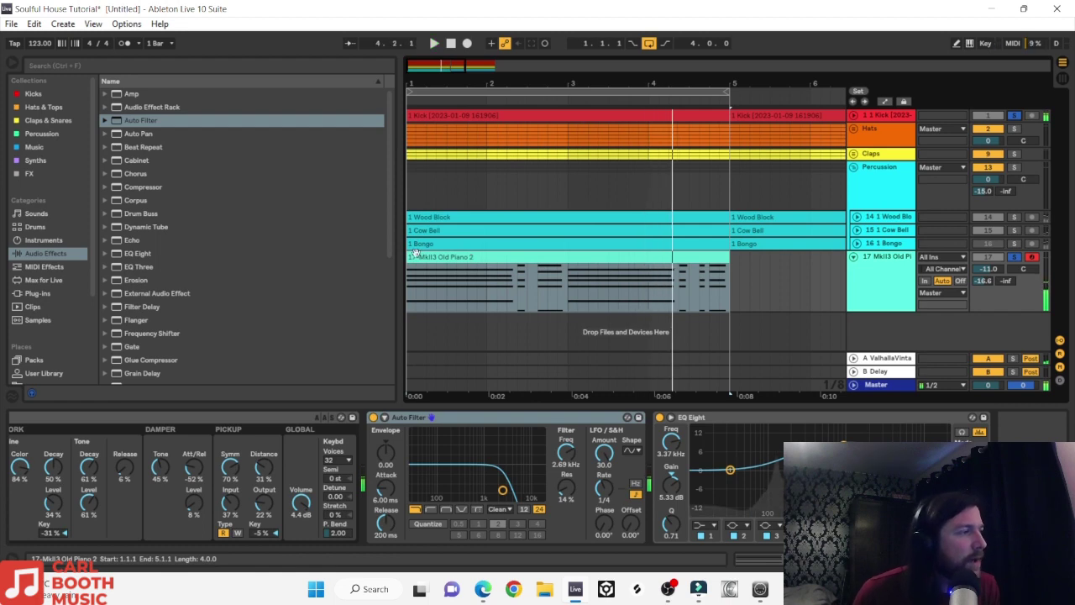
pyautogui.click(134, 254)
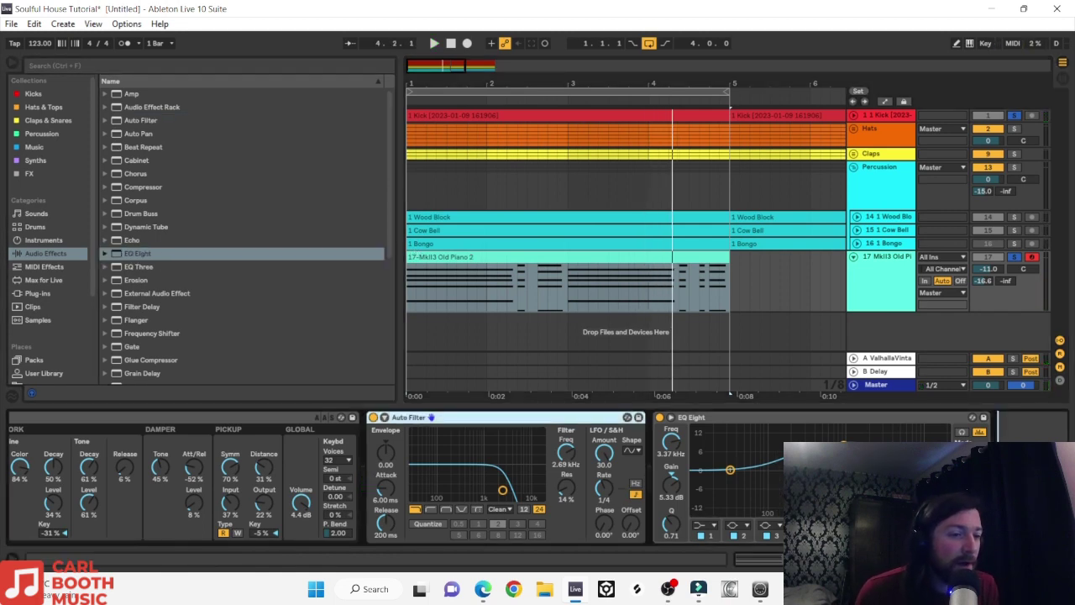
pyautogui.press('Return')
pyautogui.click(770, 534)
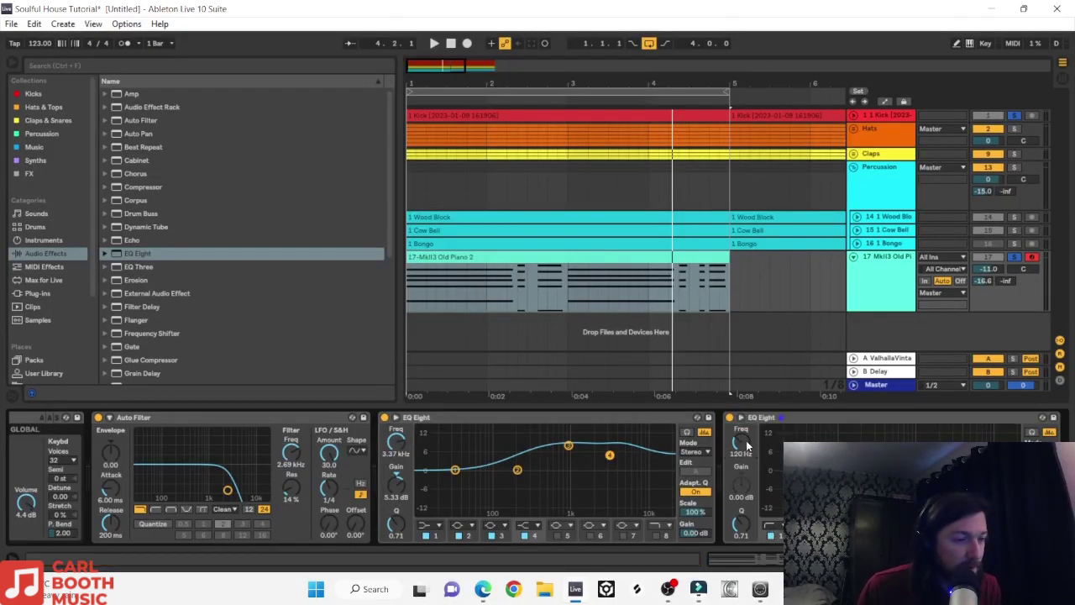
pyautogui.press('space')
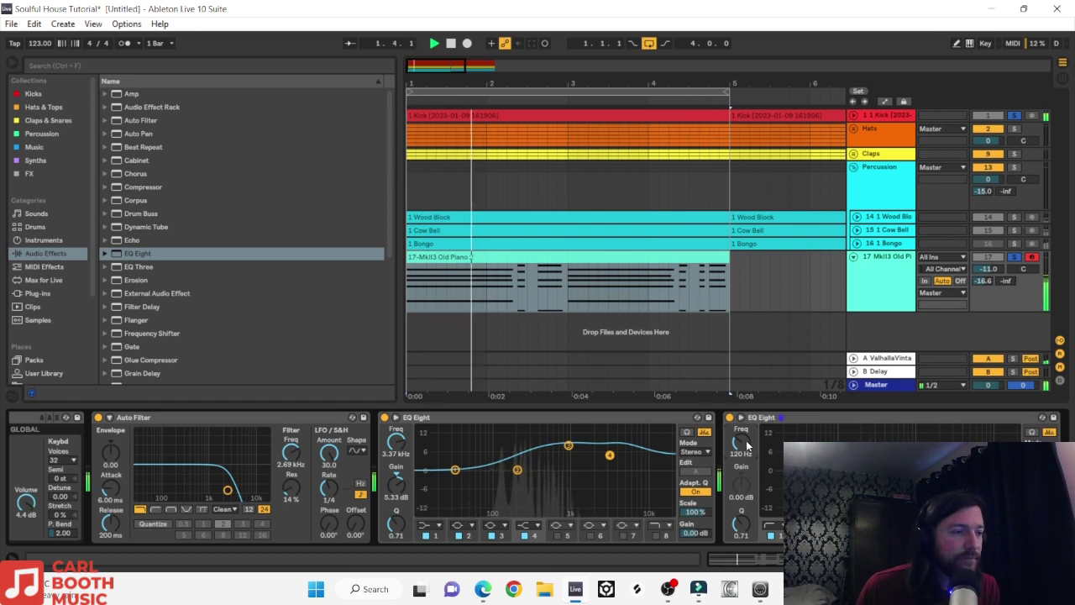
pyautogui.press('space')
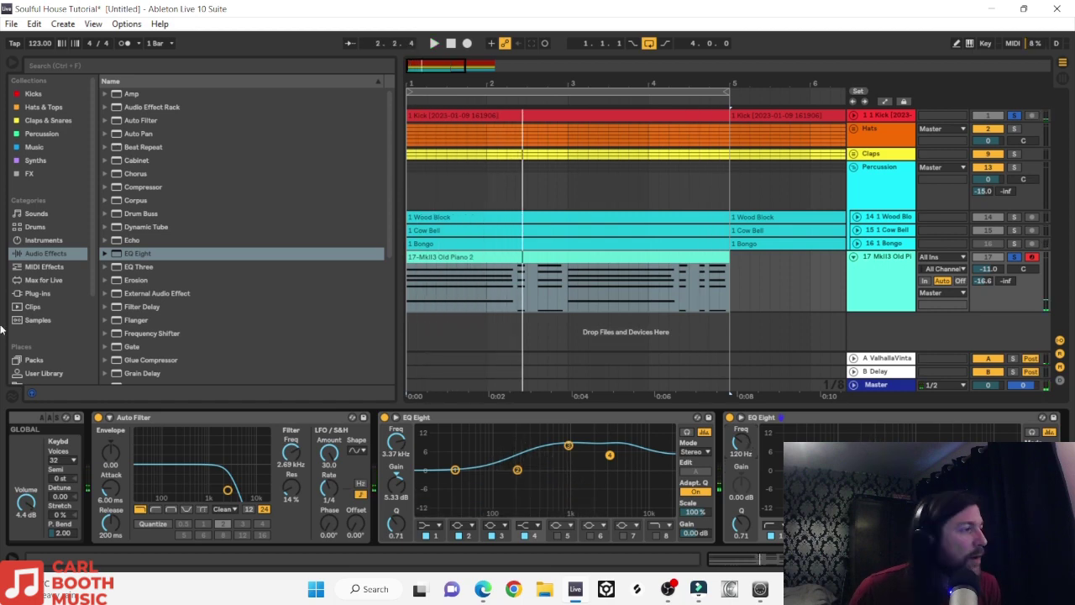
# Step: Add the LFOTool_x64 plug-in to the MkII3 Old Piano track and raise the middle point of its LFO curve to the maximum
pyautogui.click(37, 293)
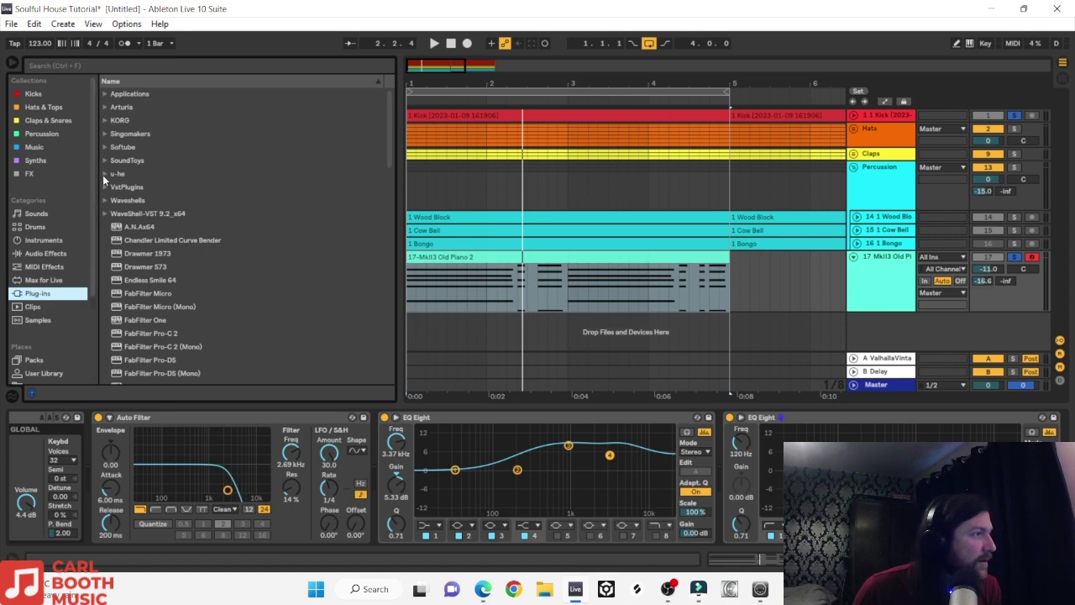
pyautogui.click(105, 186)
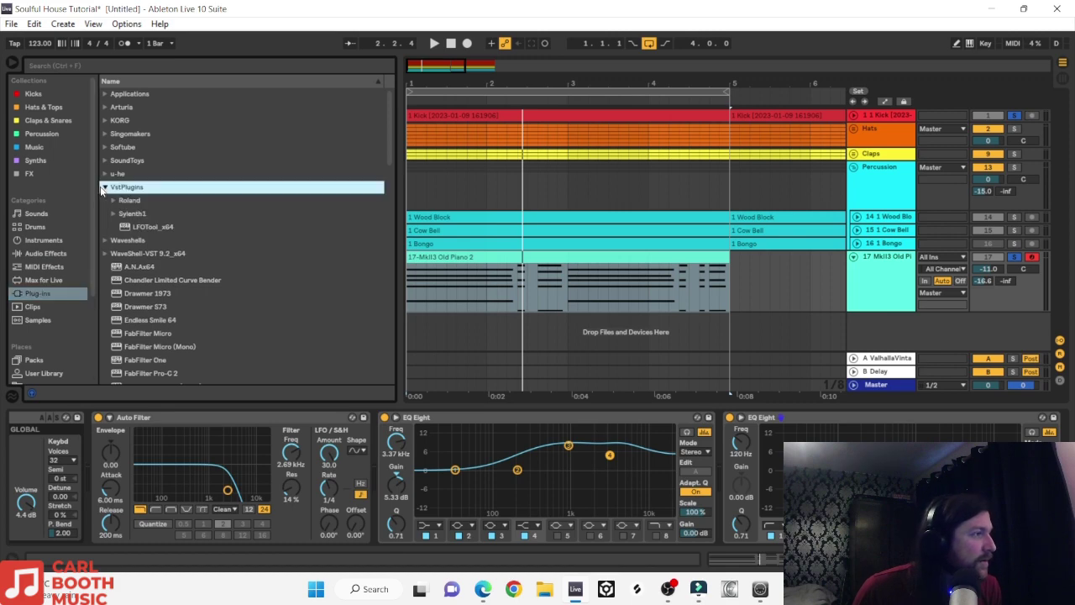
pyautogui.doubleClick(151, 229)
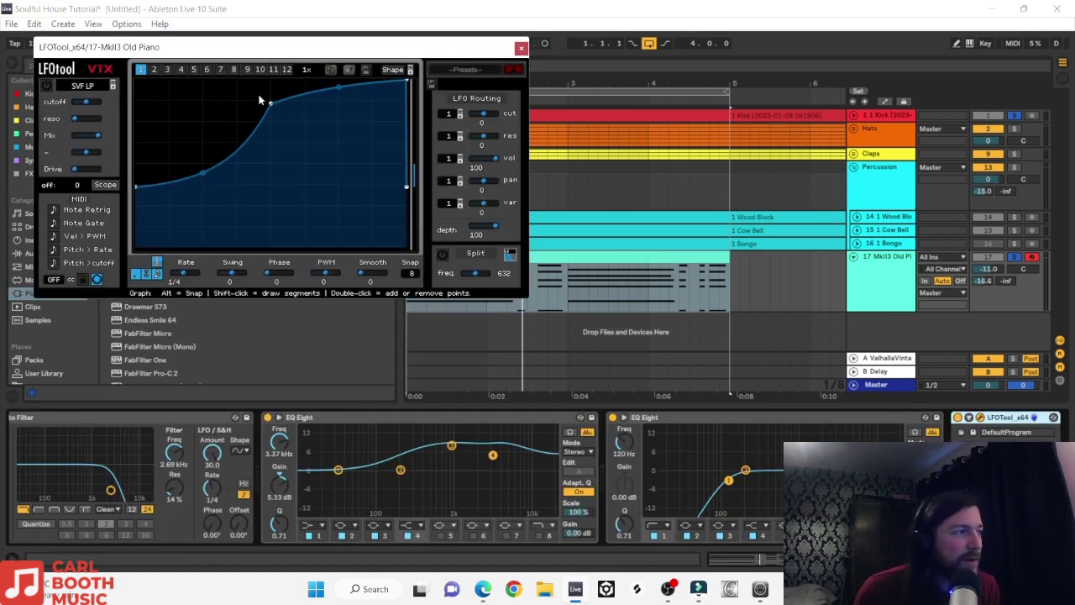
pyautogui.moveTo(267, 103); pyautogui.dragTo(269, 80)
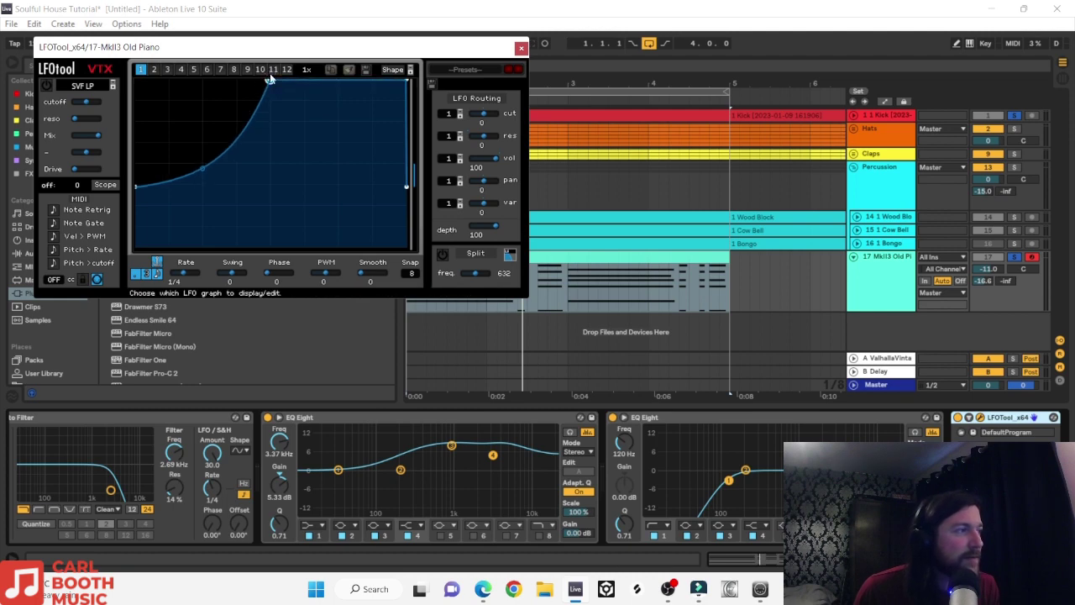
# Step: Nudge the upper end point of the LFOTool volume curve slightly earlier and up to maximum during playback, and close the plug-in window
pyautogui.press('space')
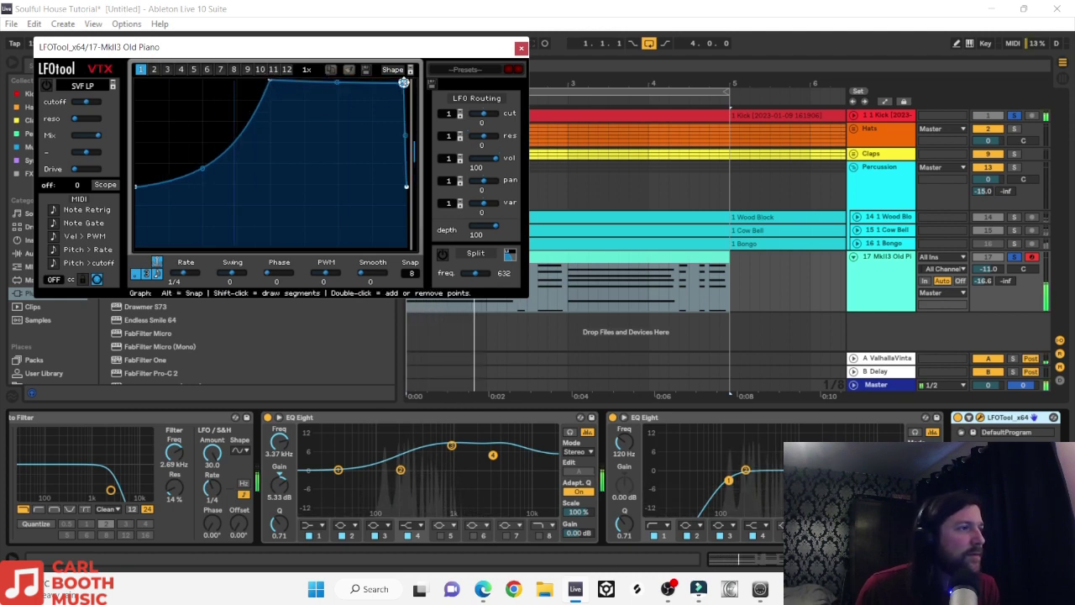
pyautogui.moveTo(405, 79); pyautogui.dragTo(400, 74)
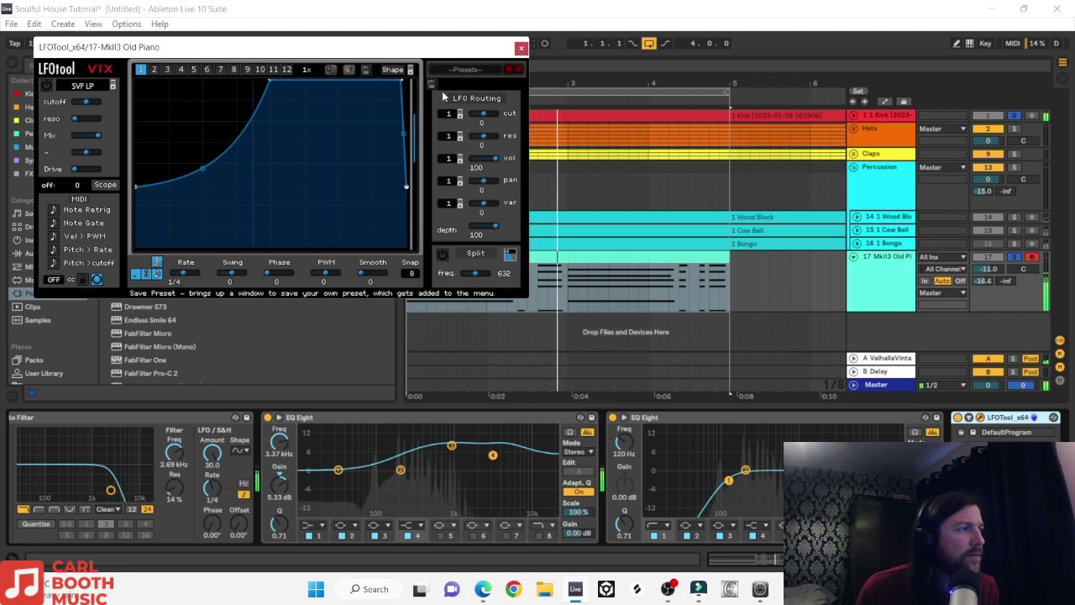
pyautogui.click(520, 48)
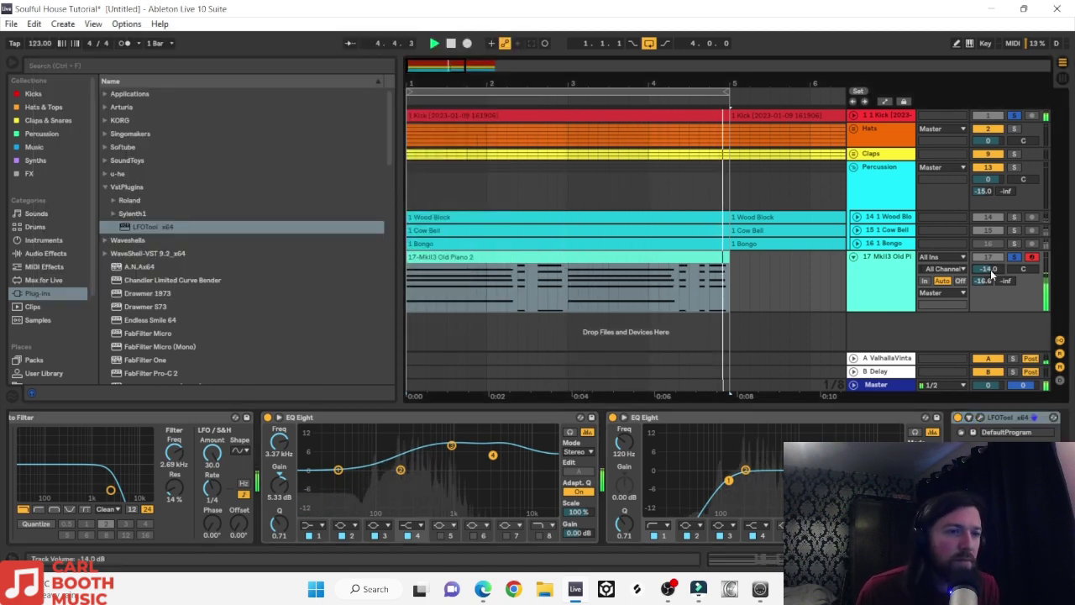
# Step: Set the MkII3 Old Piano track's volume to -10 dB while auditioning the full loop
pyautogui.click(450, 44)
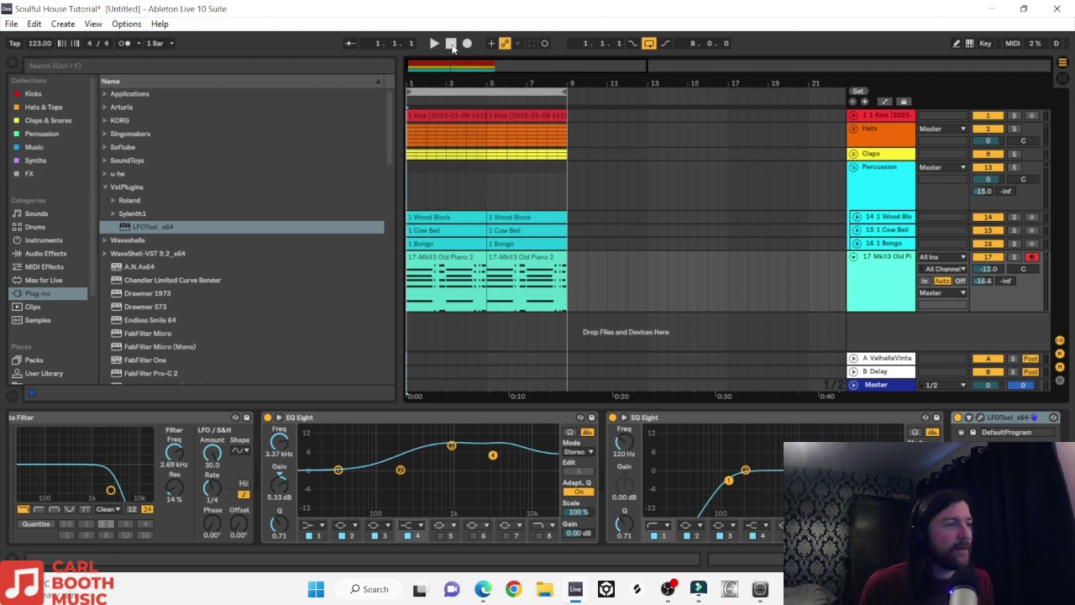
pyautogui.press('space')
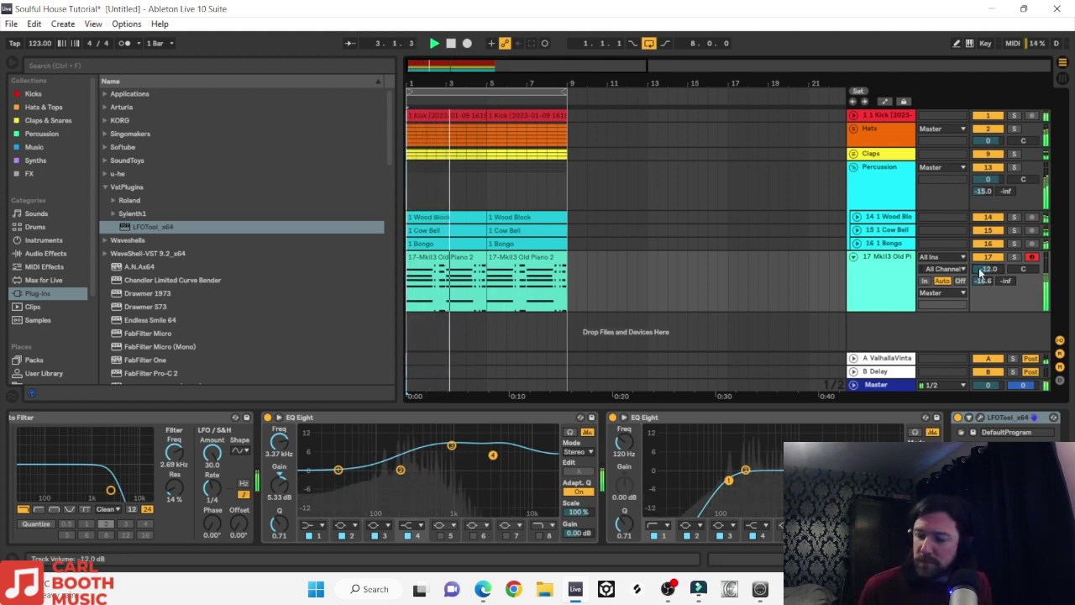
pyautogui.write('-10')
pyautogui.press('Return')
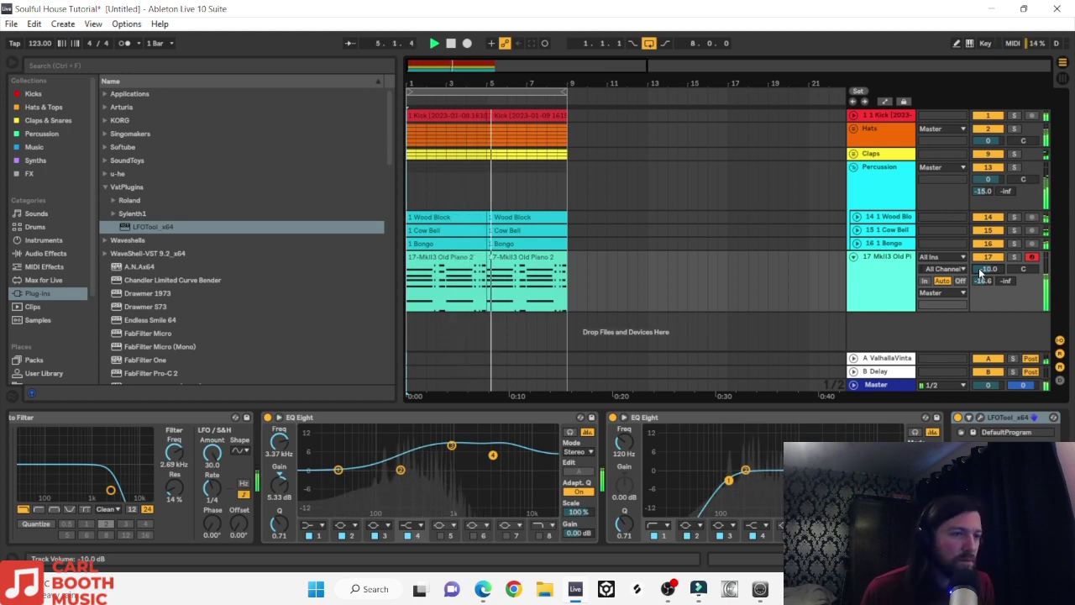
pyautogui.click(450, 43)
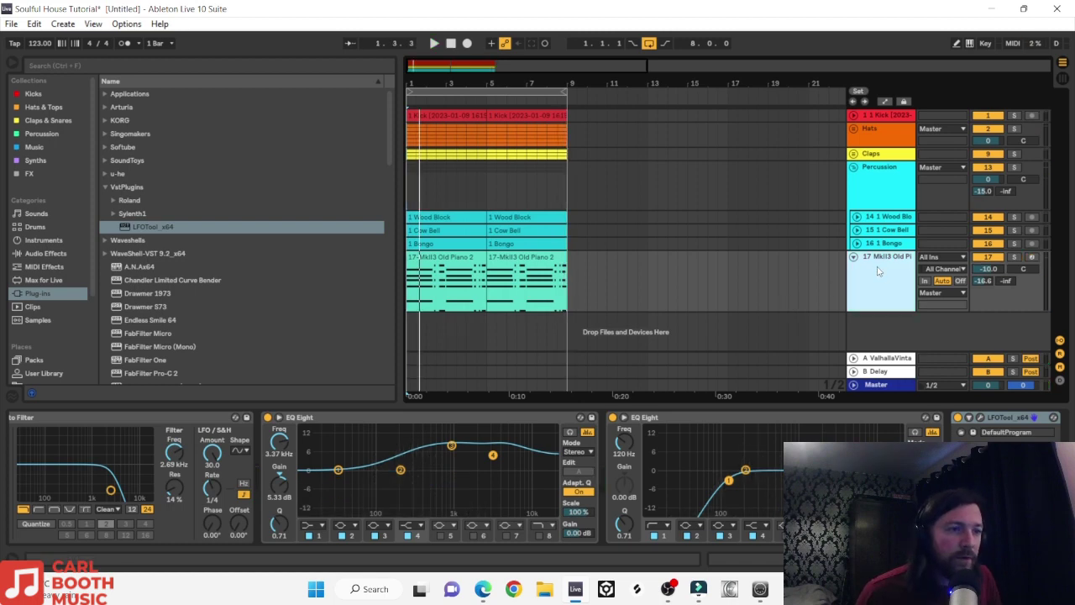
# Step: Recolour the MkII3 Old Piano track dark blue
pyautogui.rightClick(892, 285)
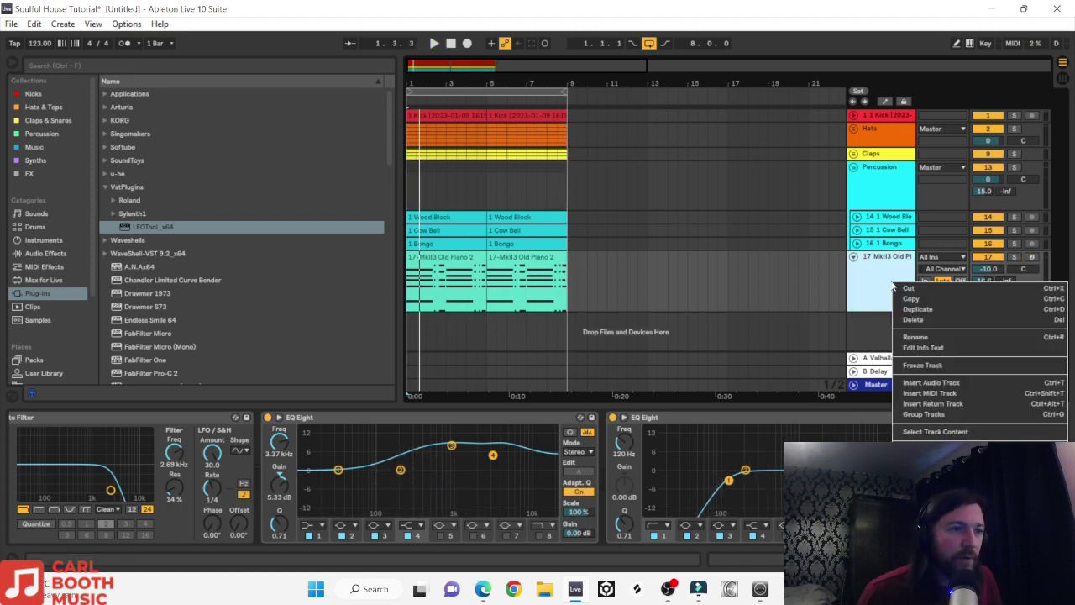
pyautogui.click(1001, 521)
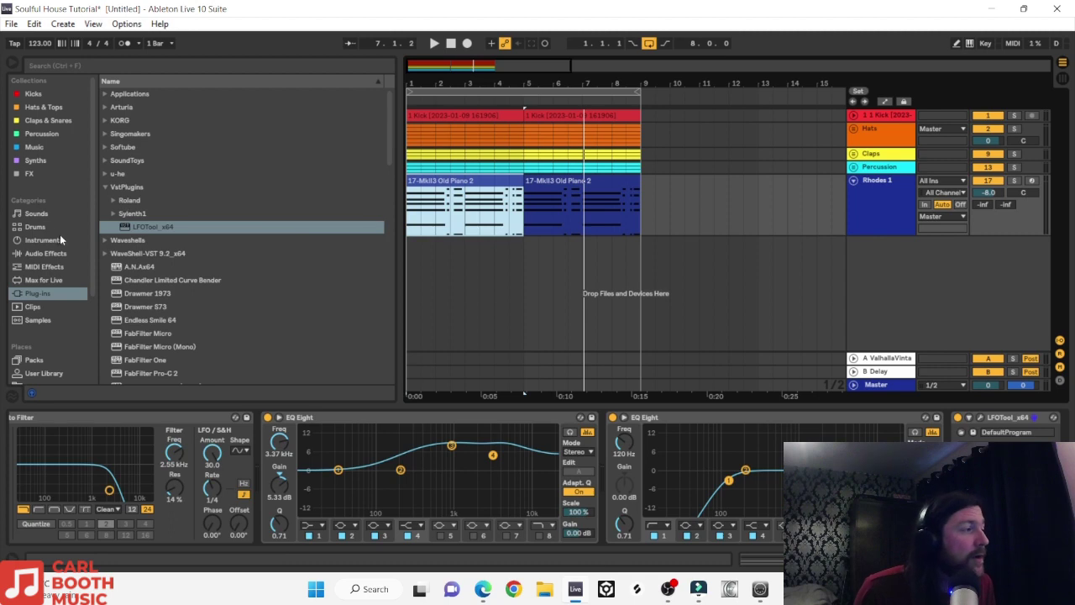
# Step: Draw a C3 note at the start of the empty MIDI clip, ending just past 1.1.3, and audition it
pyautogui.click(43, 253)
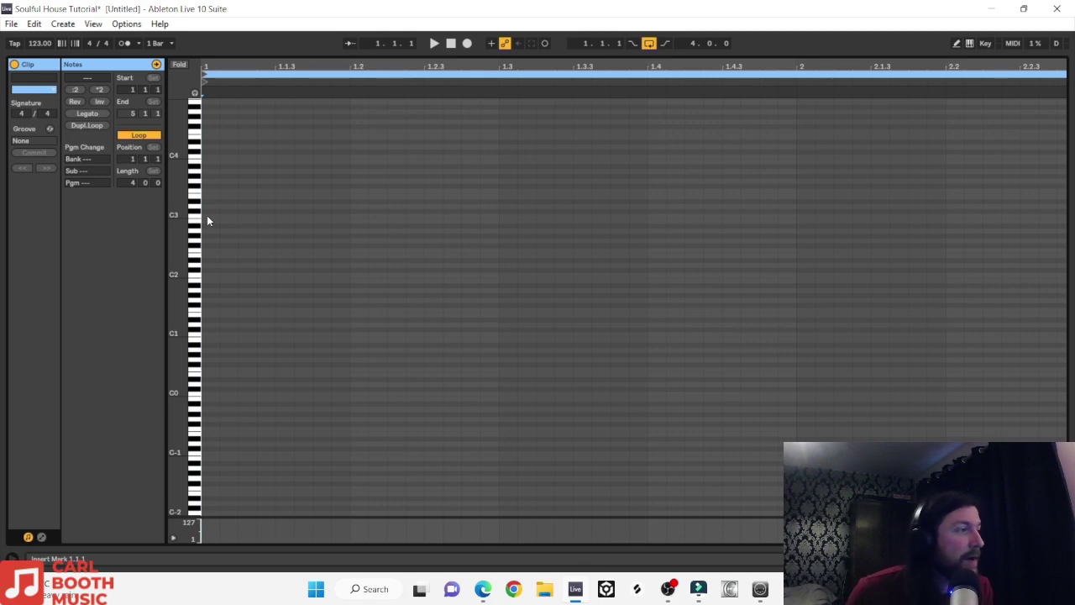
pyautogui.doubleClick(208, 215)
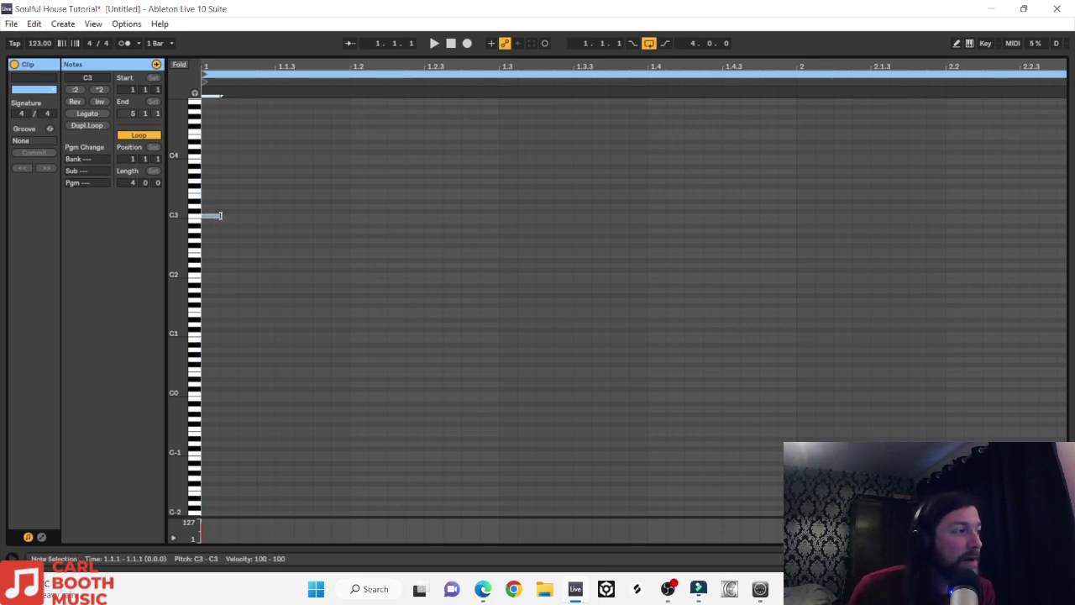
pyautogui.moveTo(220, 216); pyautogui.dragTo(318, 229)
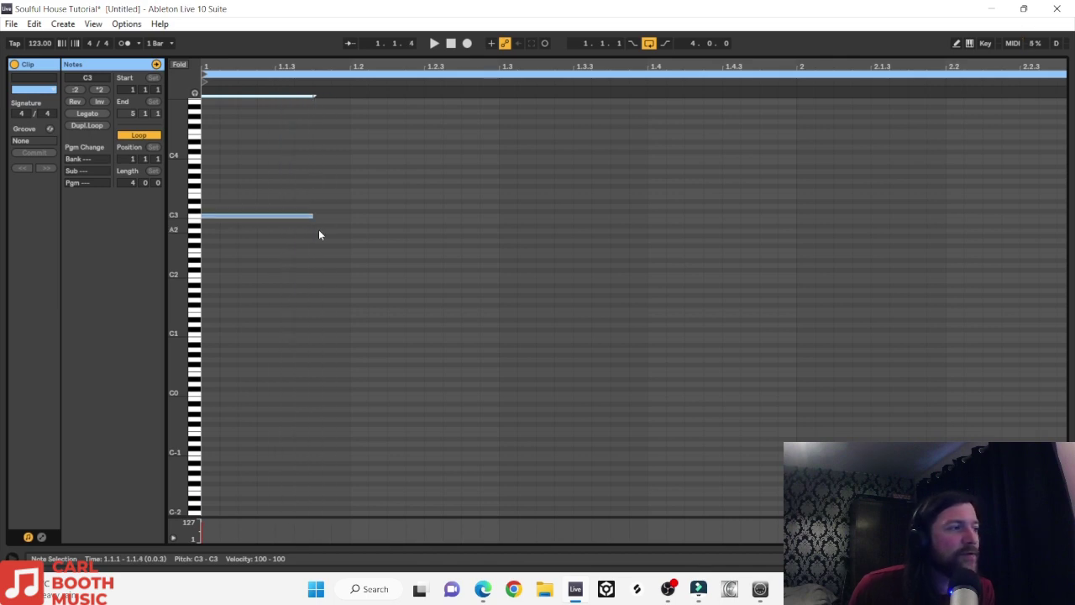
pyautogui.press('space')
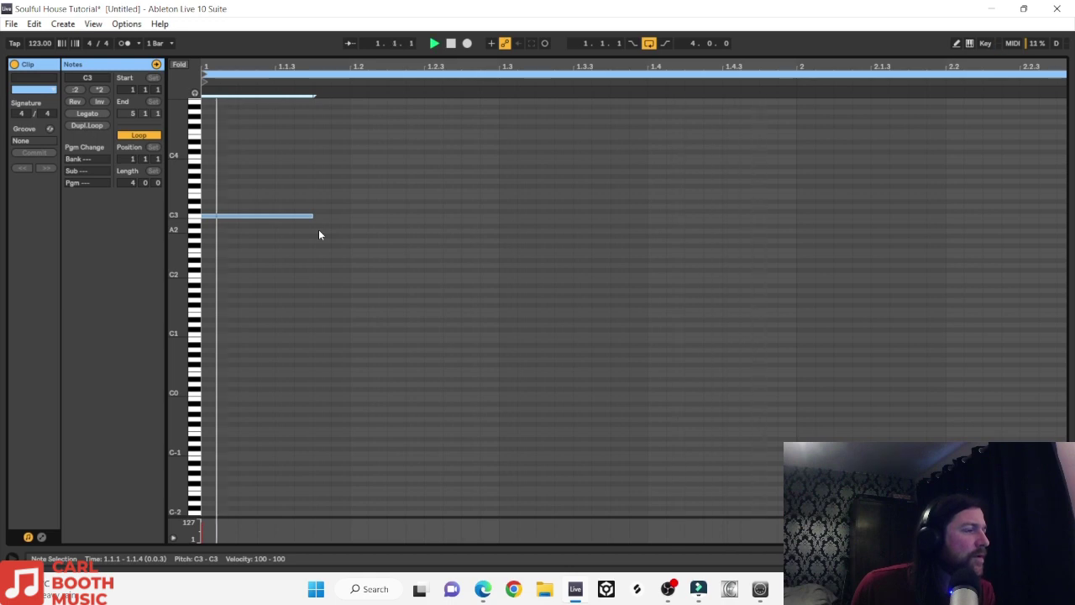
pyautogui.moveTo(312, 217); pyautogui.dragTo(296, 217)
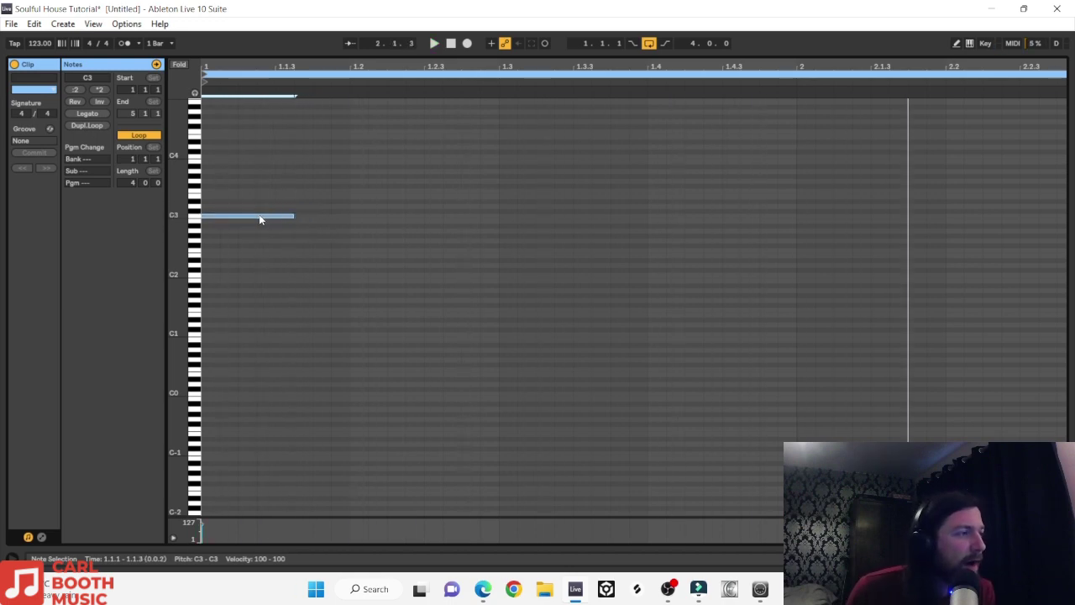
# Step: Copy the C3 note to beat 1.2 and shorten the copy so it ends at 1.2.3
pyautogui.moveTo(260, 219); pyautogui.dragTo(416, 226)
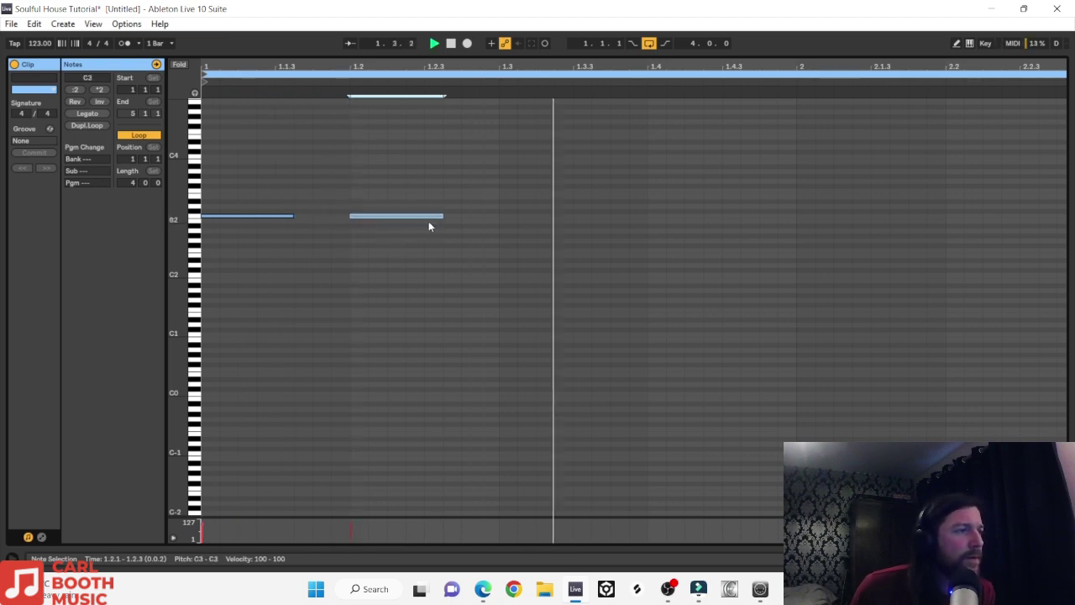
pyautogui.press('space')
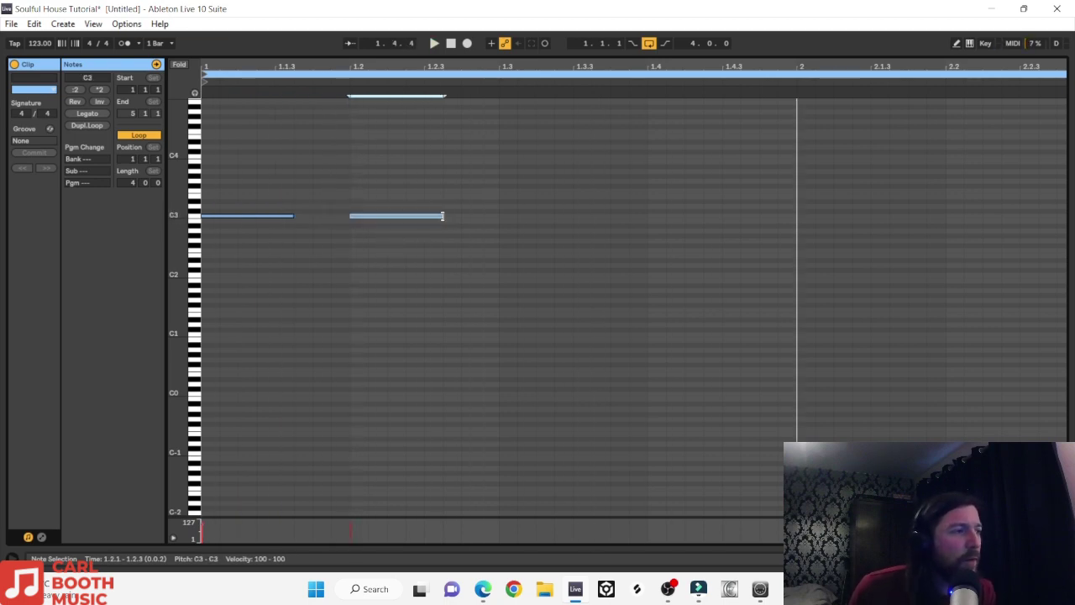
pyautogui.moveTo(445, 216); pyautogui.dragTo(423, 216)
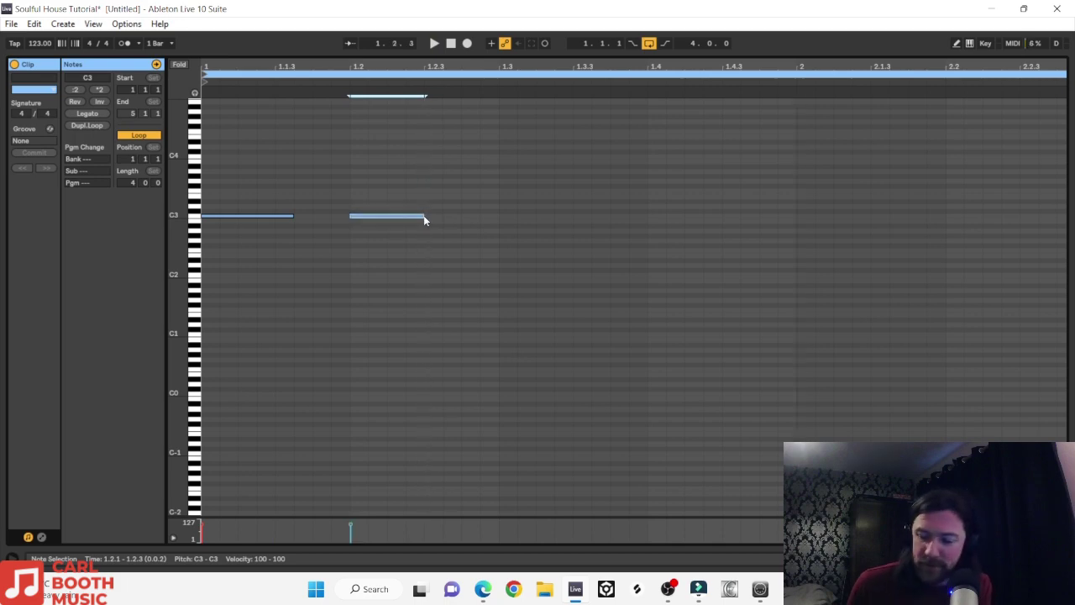
# Step: Duplicate the last note twice in succession, lowering the copies to B2 at 1.2.3 and A#2 at 1.3
pyautogui.hotkey('ctrl', 'd')
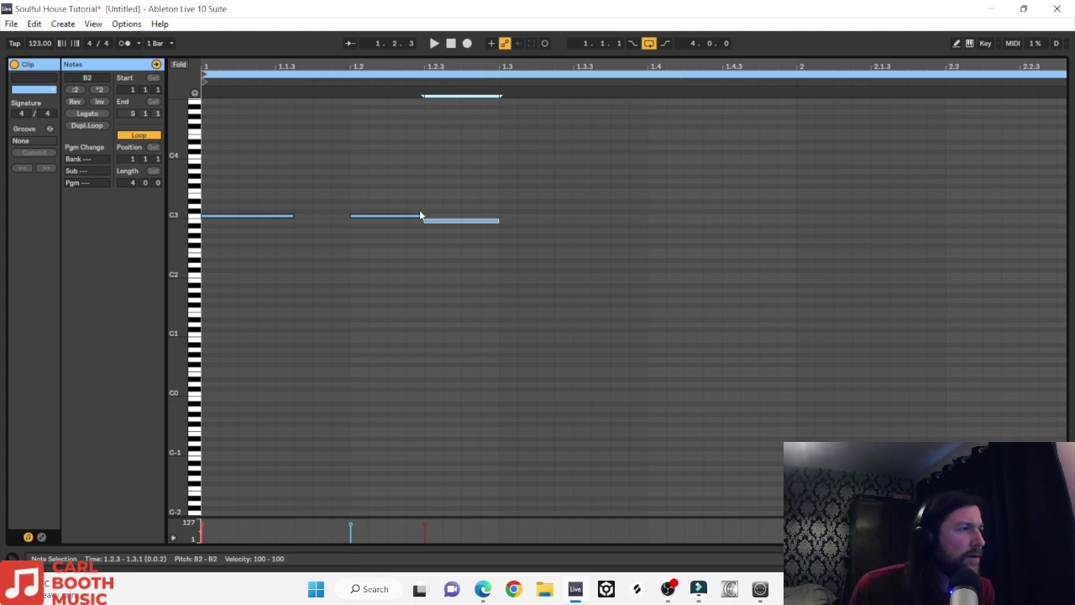
pyautogui.press('space')
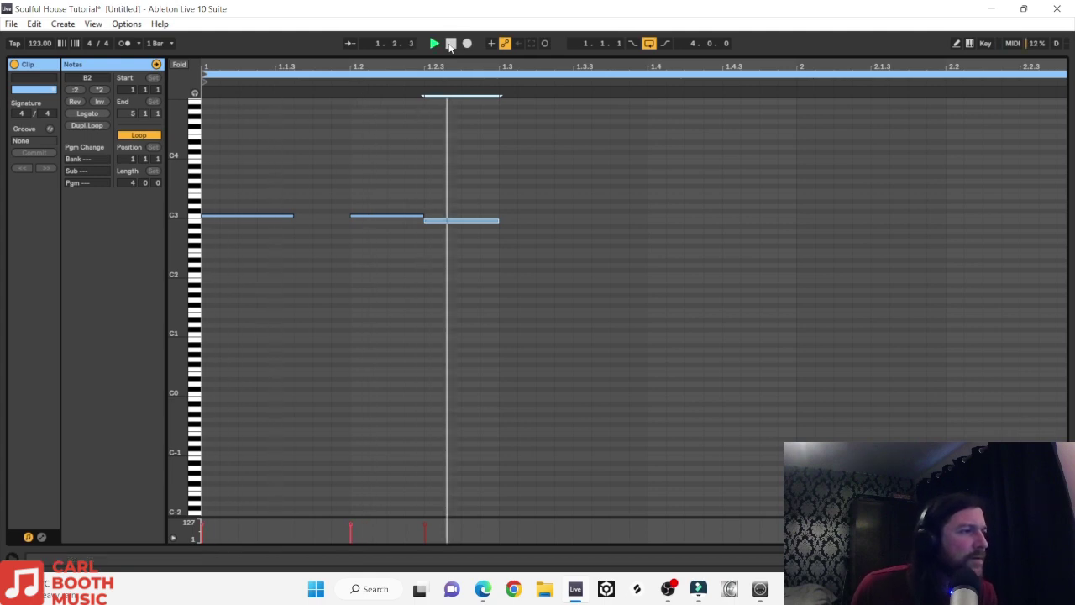
pyautogui.click(450, 44)
pyautogui.hotkey('ctrl', 'd')
pyautogui.press('Down')
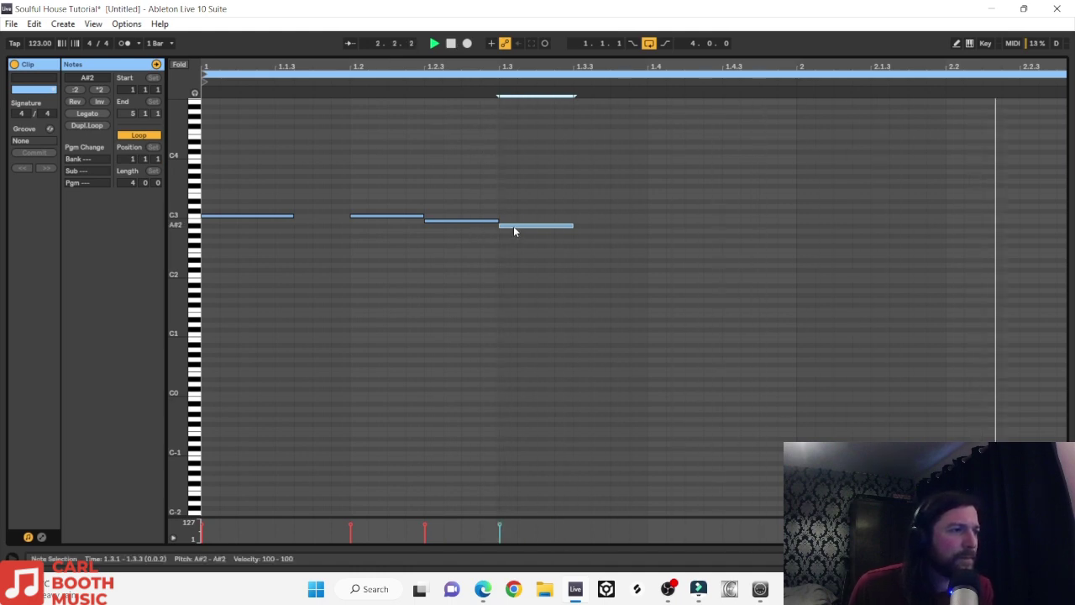
# Step: Copy the A#2 note, position the copy at 1.3.4, and audition the phrase
pyautogui.moveTo(515, 227); pyautogui.dragTo(668, 227)
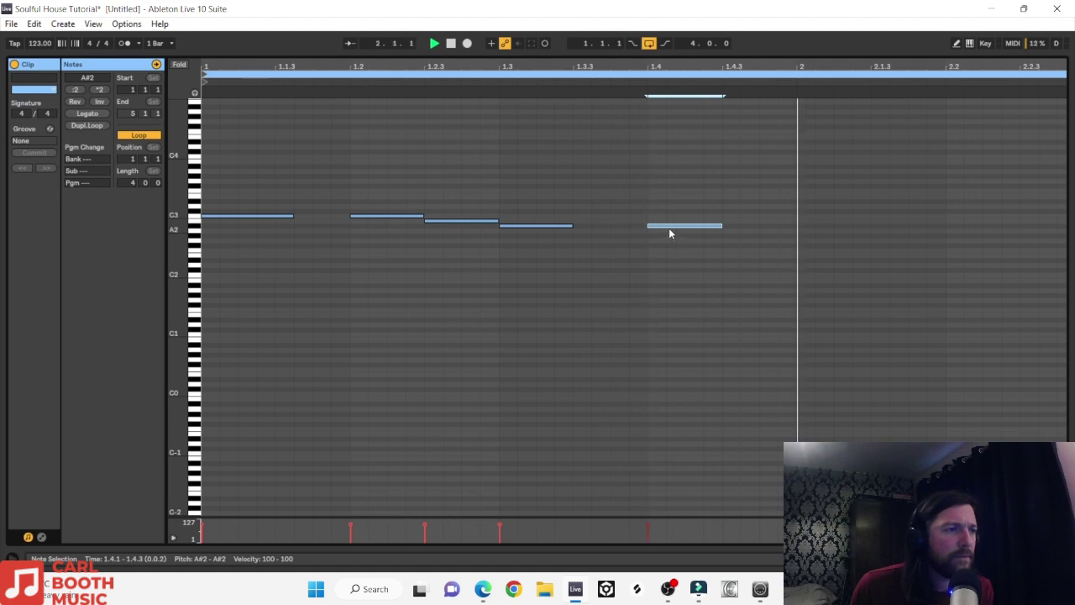
pyautogui.press('Left')
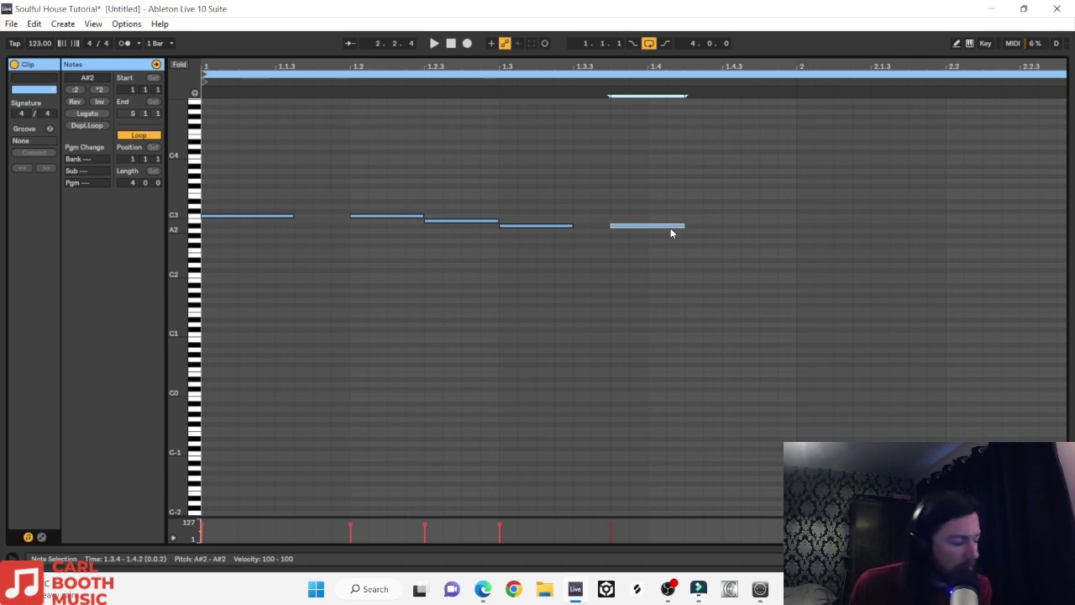
pyautogui.press('space')
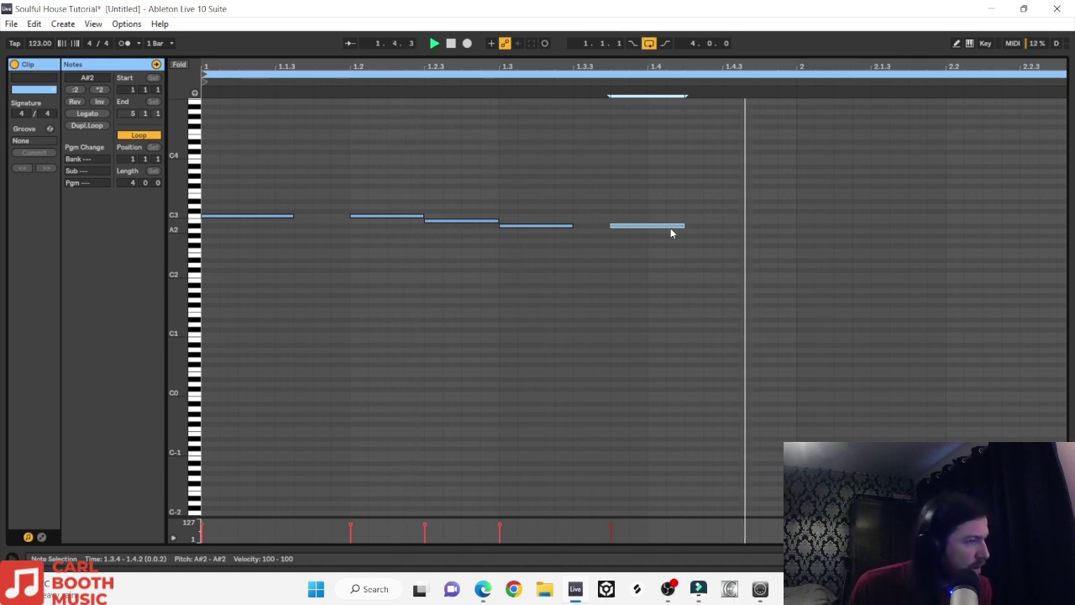
pyautogui.press('space')
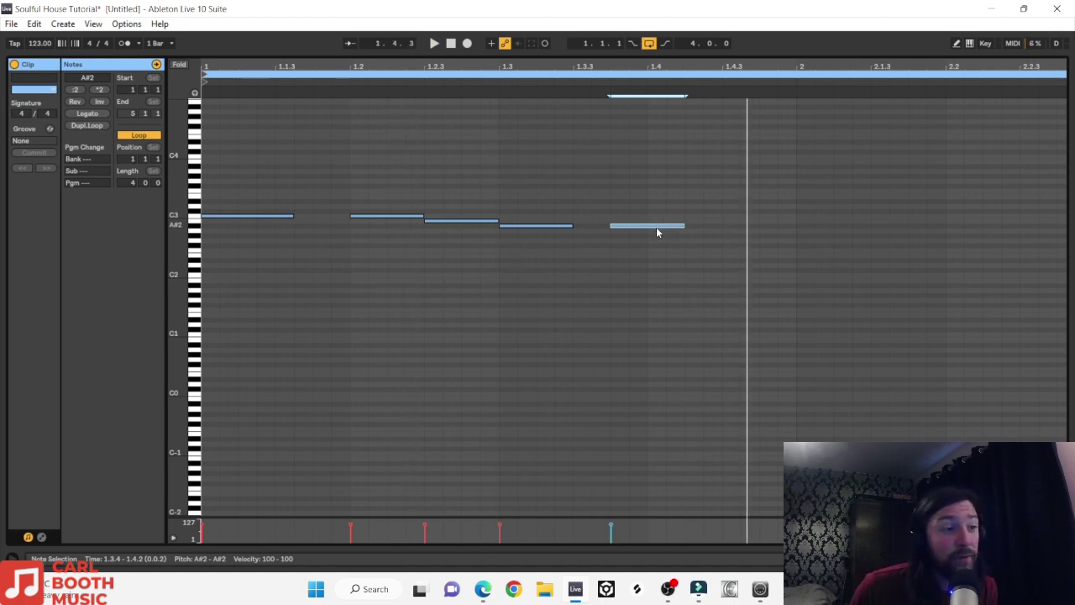
# Step: Copy the last A#2 note to F2 at 1.4.3, and copy that F2 note to 2.1.3
pyautogui.moveTo(657, 229); pyautogui.dragTo(706, 251)
pyautogui.press('space')
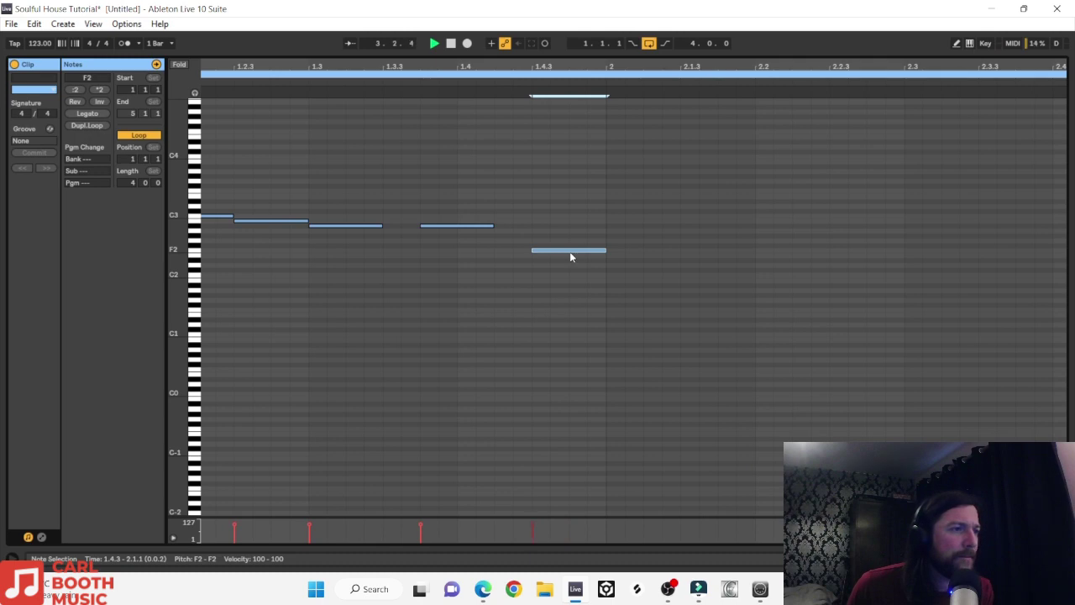
pyautogui.moveTo(570, 251); pyautogui.dragTo(726, 252)
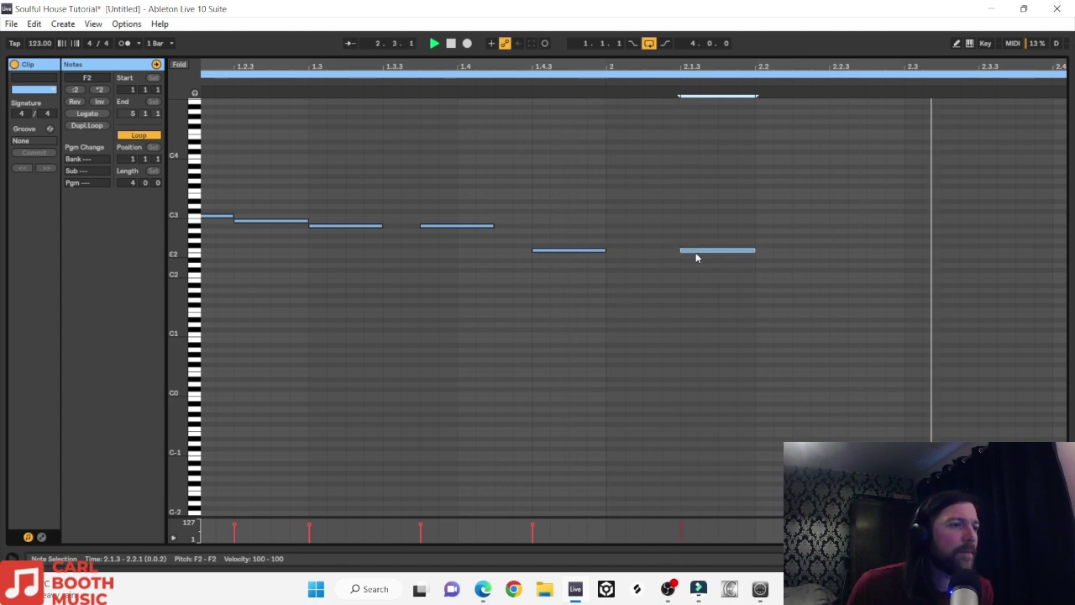
# Step: Copy the last F2 note and place the copy at G2 on 2.2.3
pyautogui.hscroll(2, 737, 276)
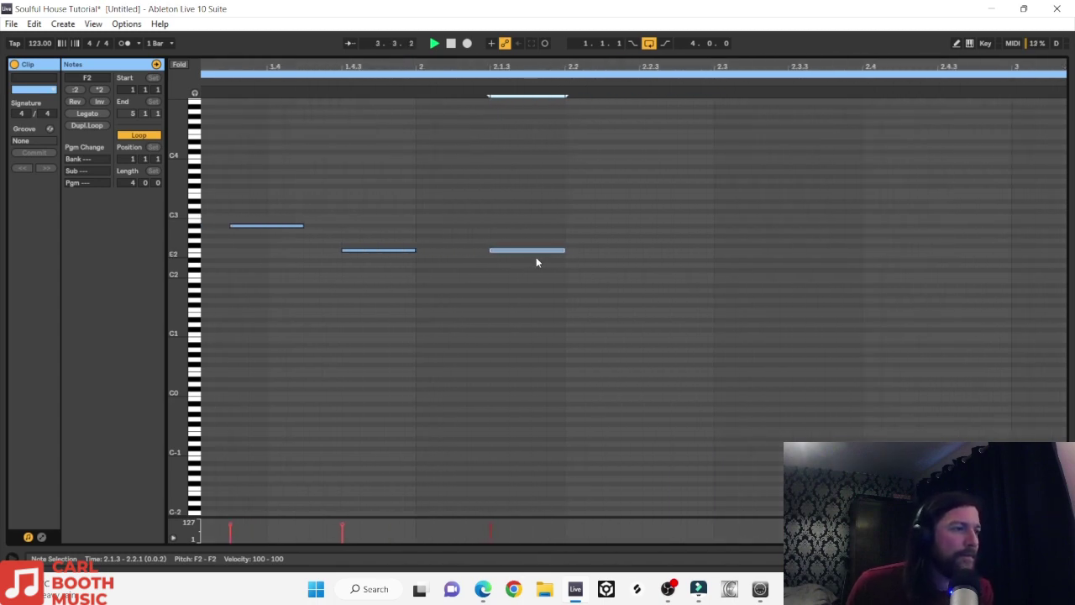
pyautogui.moveTo(534, 250); pyautogui.dragTo(648, 242)
pyautogui.press('Right')
pyautogui.press('Up')
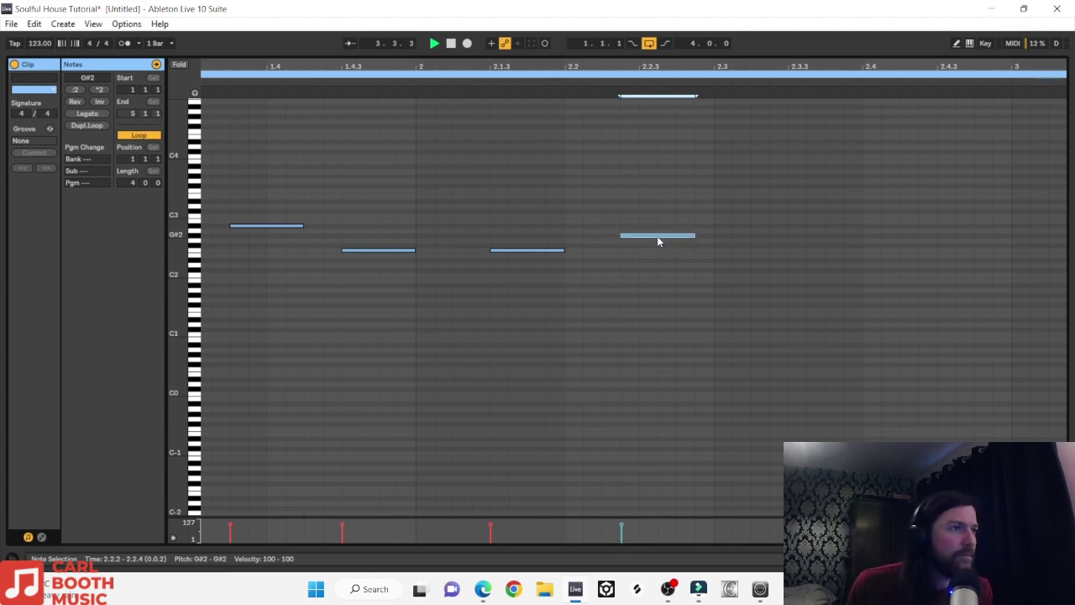
pyautogui.press('Down')
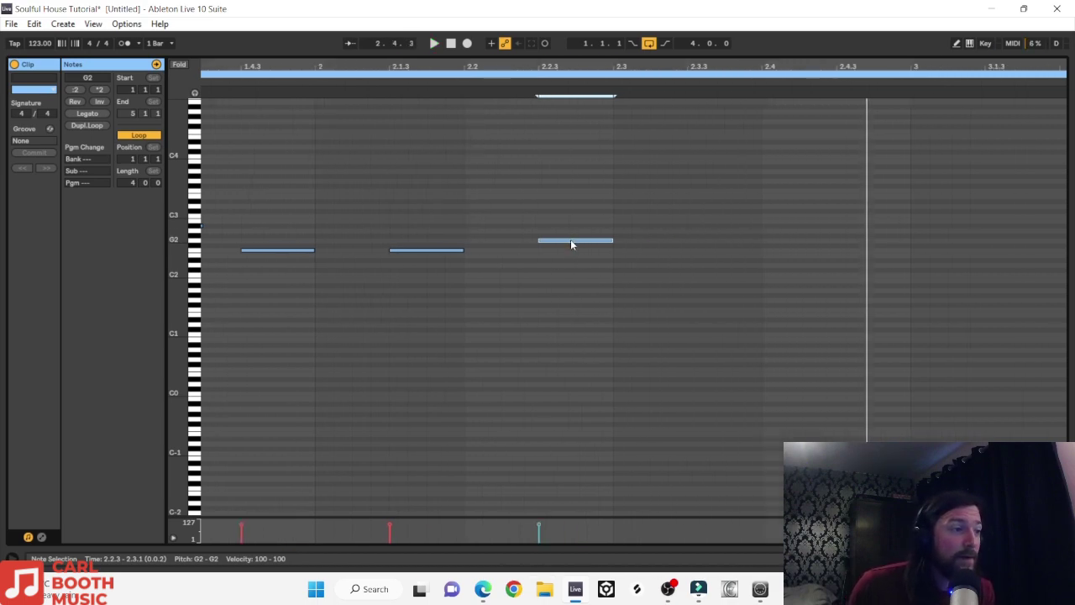
# Step: Copy the G2 note to 2.3.3 and set the copy's pitch to G3
pyautogui.moveTo(571, 241); pyautogui.dragTo(666, 112)
pyautogui.press('Left')
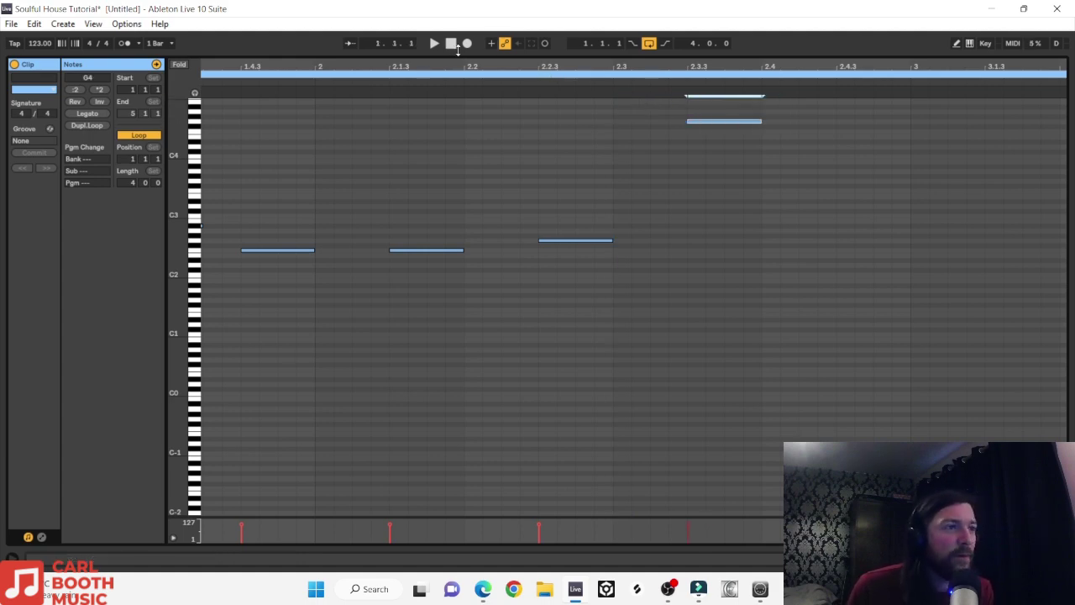
pyautogui.moveTo(489, 65); pyautogui.dragTo(488, 43)
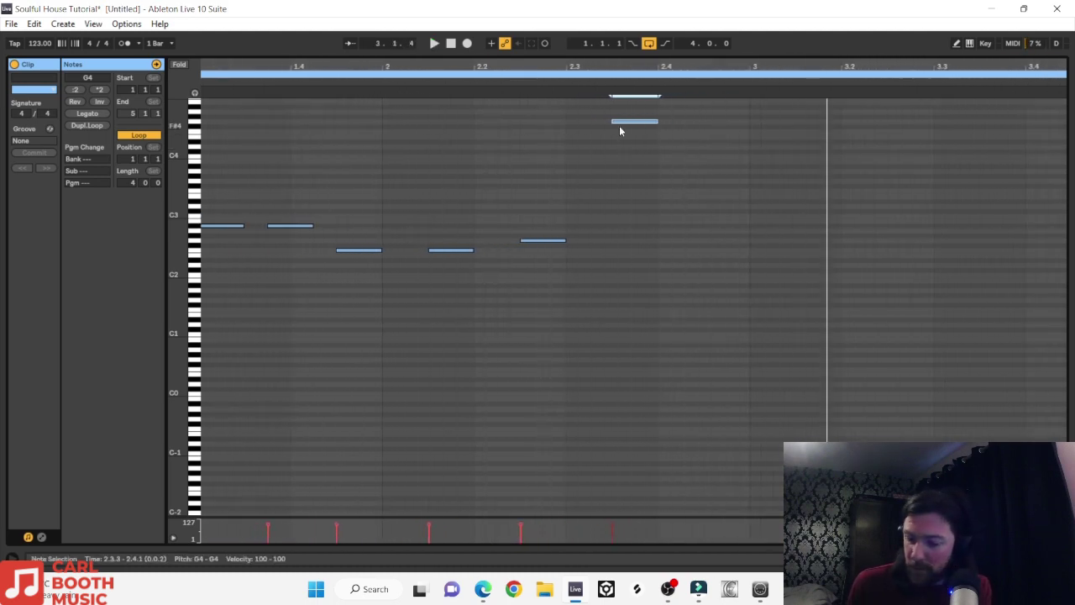
pyautogui.hotkey('shift', 'Down')
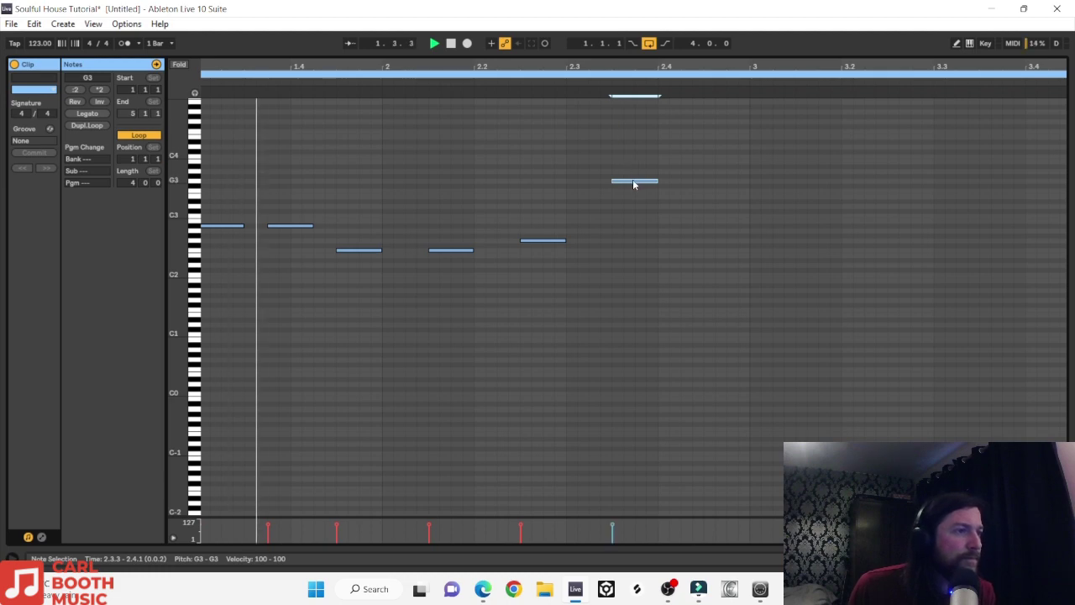
# Step: Copy the G3 note to G2 at 2.4 and lengthen the copy to just before bar 3, checking it in playback
pyautogui.moveTo(634, 183); pyautogui.dragTo(685, 245)
pyautogui.press('space')
pyautogui.hotkey('ctrl', 'z')
pyautogui.press('space')
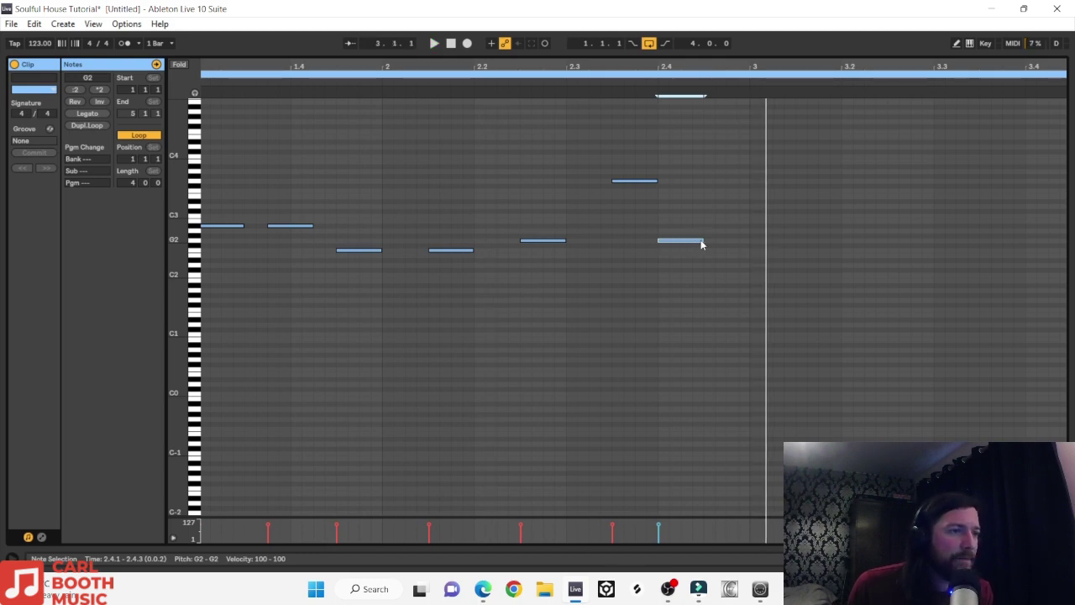
pyautogui.moveTo(703, 241); pyautogui.dragTo(738, 250)
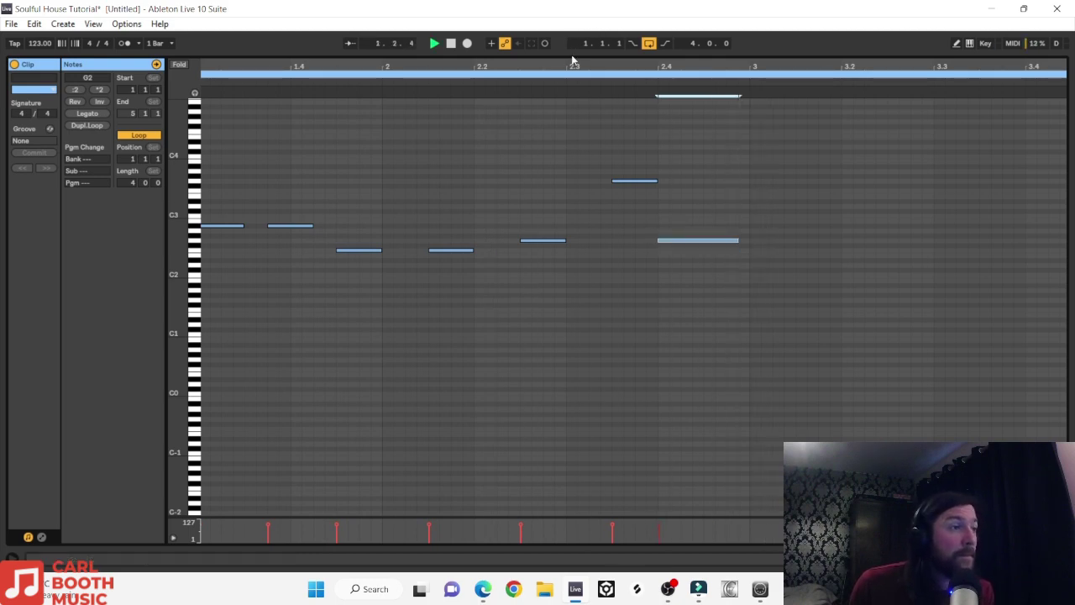
pyautogui.moveTo(555, 60); pyautogui.dragTo(517, 70)
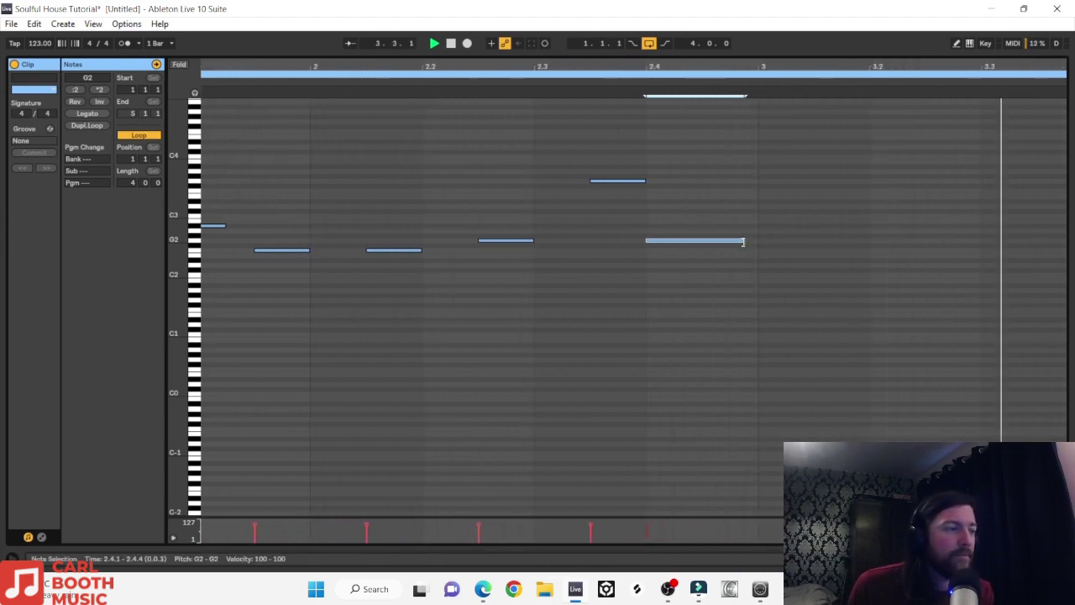
# Step: Lengthen the G2 note at 2.4 slightly and repeat the two-bar phrase across bars 3 and 4
pyautogui.moveTo(743, 242); pyautogui.dragTo(747, 241)
pyautogui.moveTo(527, 68); pyautogui.dragTo(556, 62)
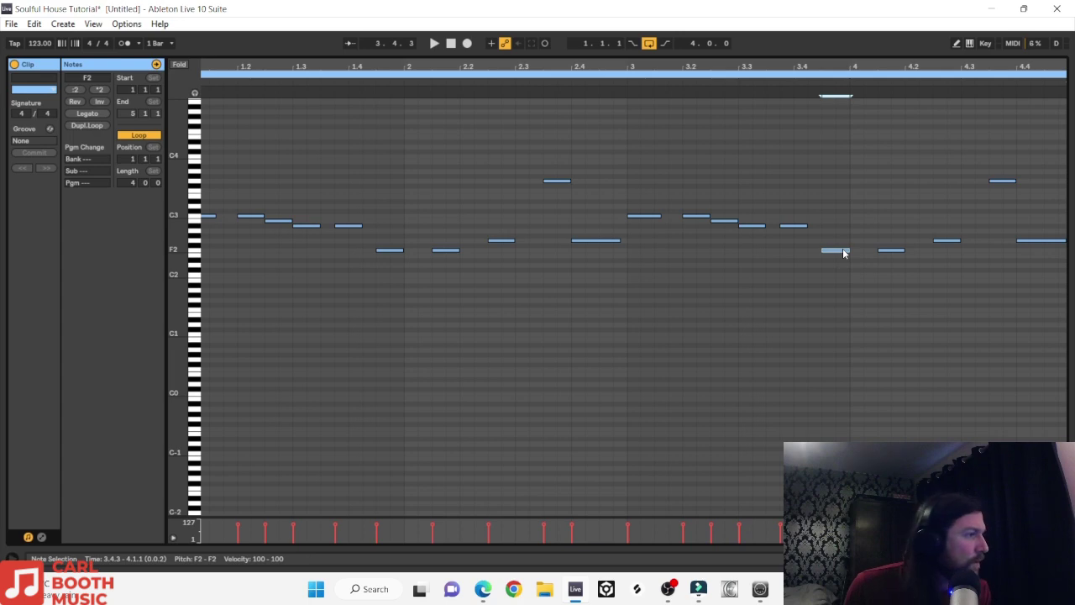
# Step: Copy the F2 note at 3.4.3 up to F3 and place the copy at 4.1.3, checking it in playback
pyautogui.moveTo(844, 253); pyautogui.dragTo(874, 197)
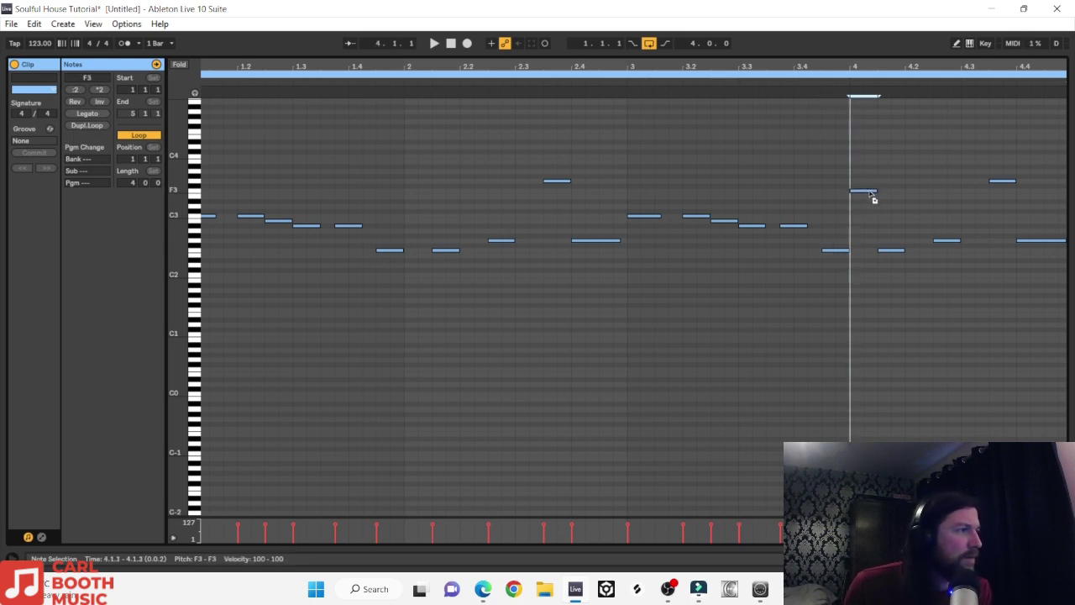
pyautogui.press('space')
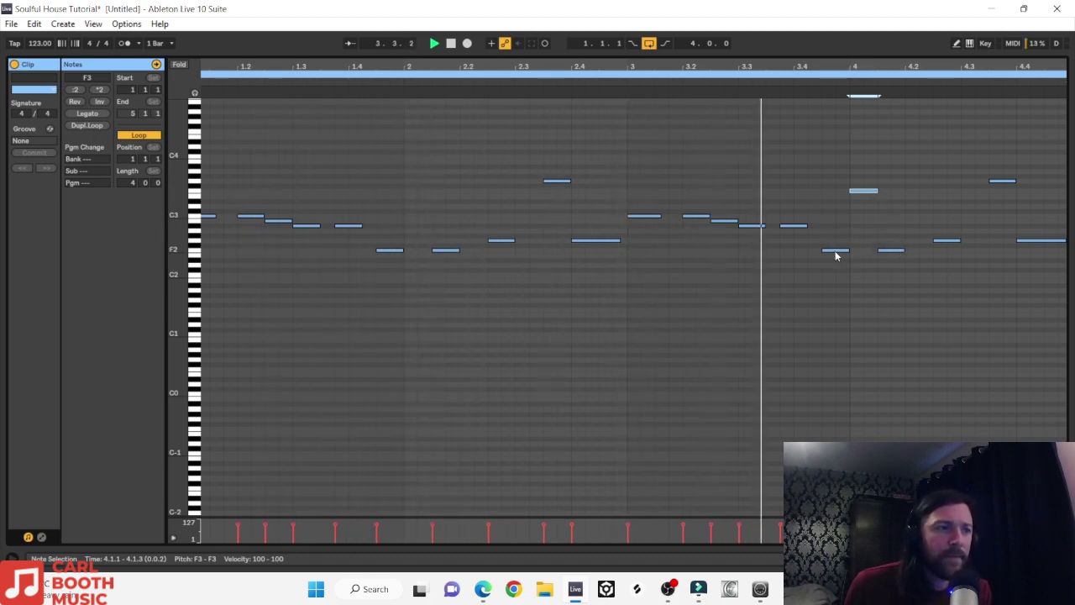
pyautogui.press('space')
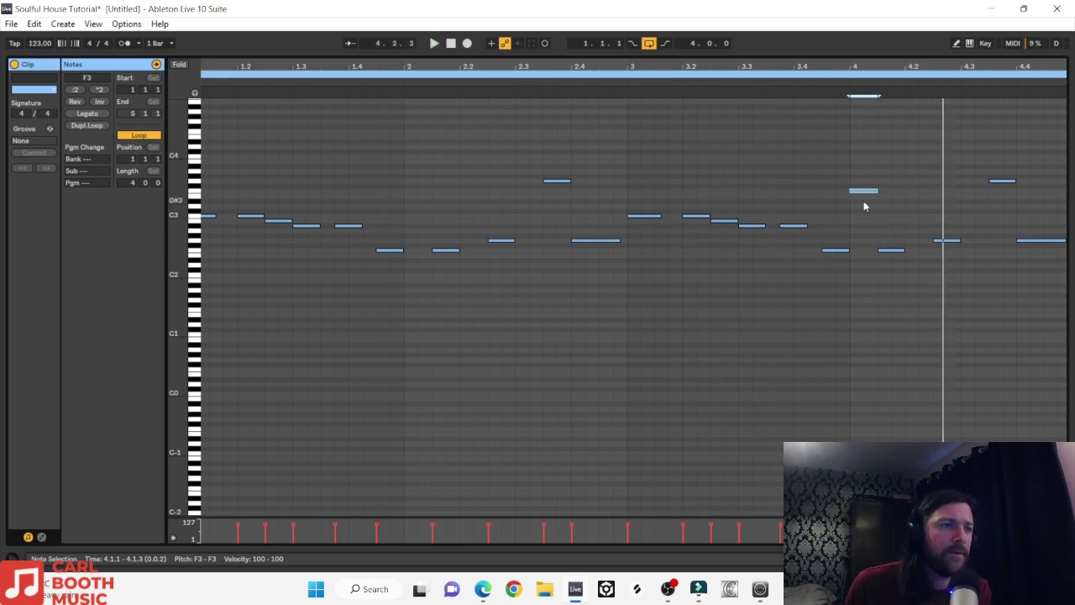
pyautogui.click(871, 192)
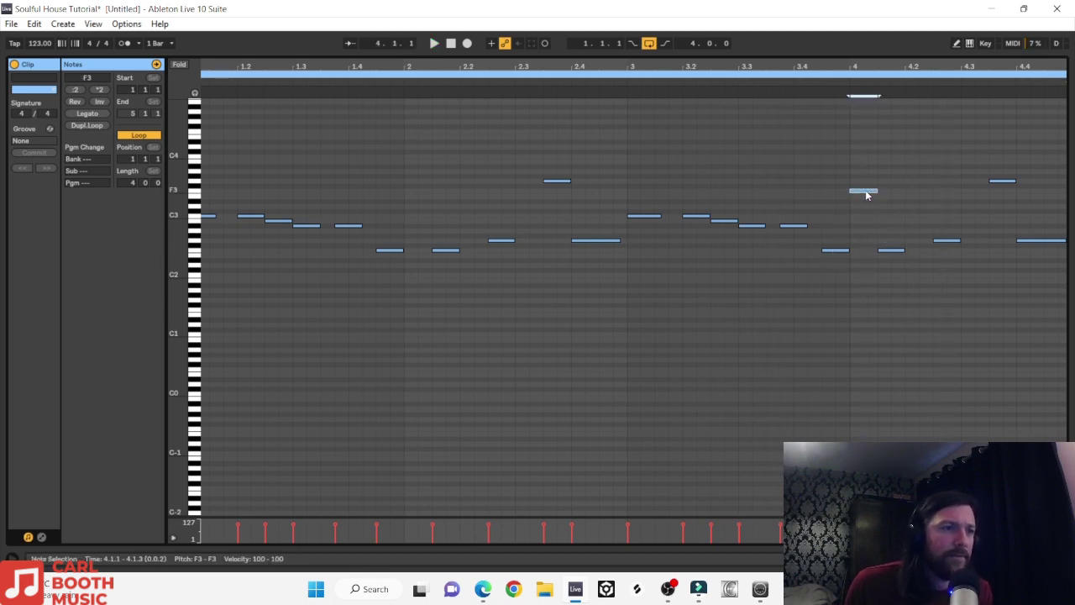
pyautogui.moveTo(880, 193); pyautogui.dragTo(893, 194)
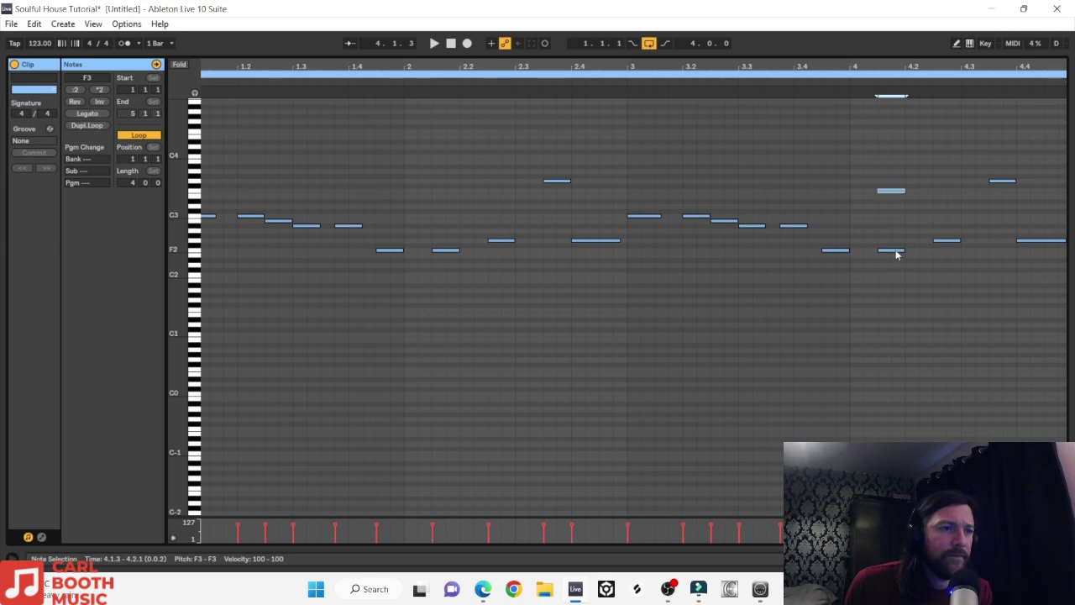
# Step: Move the F2 note at 4.1.3 to 4.2, and extend F2 at 3.4.3 to 4.1.3 and G2 at 4.2.3 to 4.3.3
pyautogui.moveTo(897, 254); pyautogui.dragTo(924, 252)
pyautogui.moveTo(847, 250); pyautogui.dragTo(870, 253)
pyautogui.click(624, 84)
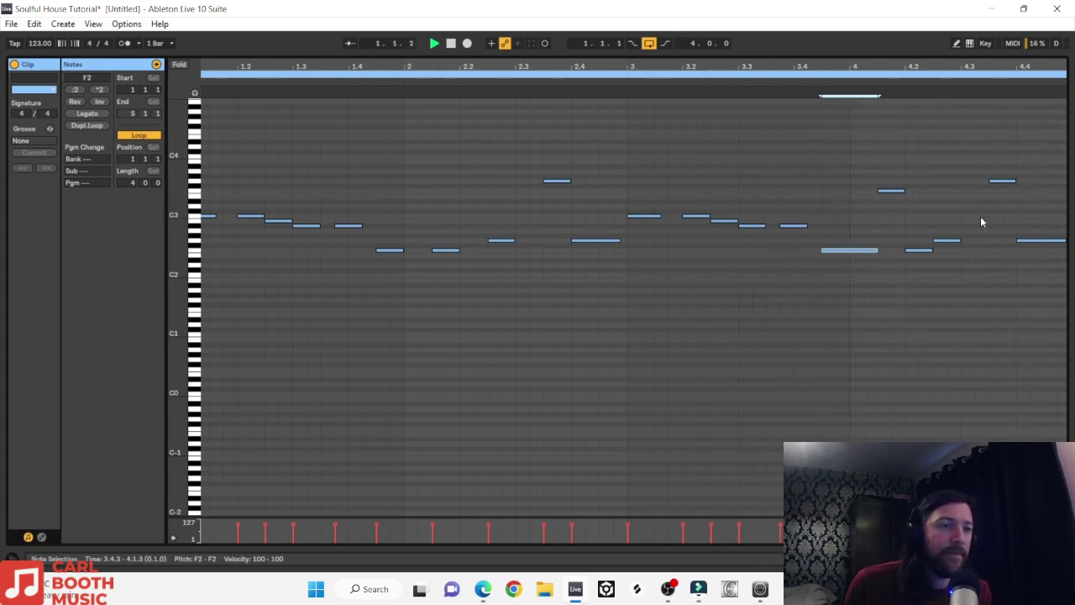
pyautogui.moveTo(960, 240); pyautogui.dragTo(989, 241)
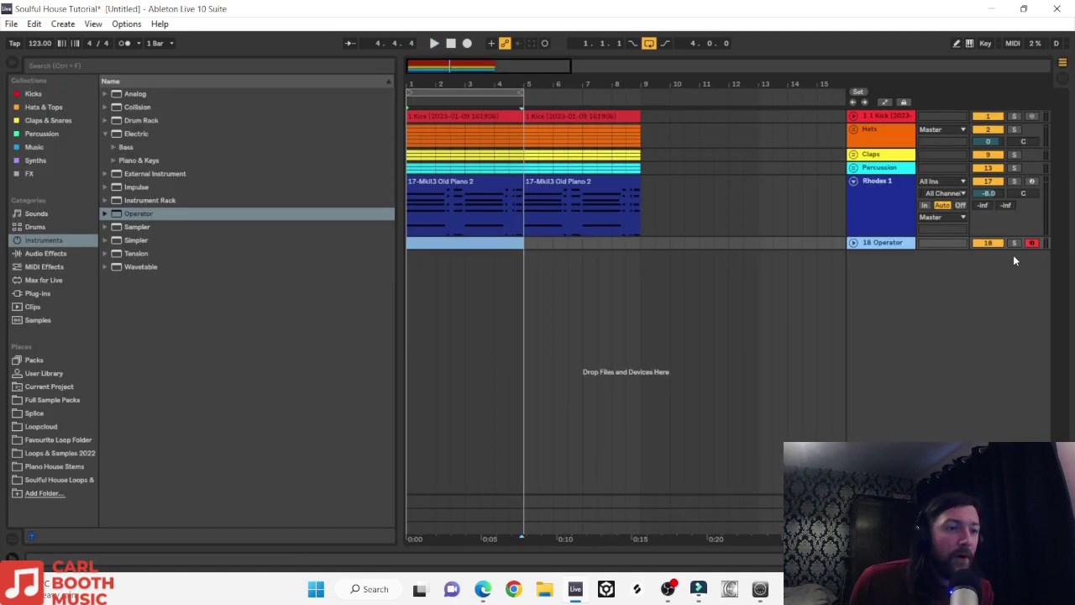
# Step: Solo and unfold the Operator track, and set its volume to -4 dB during playback
pyautogui.click(1014, 242)
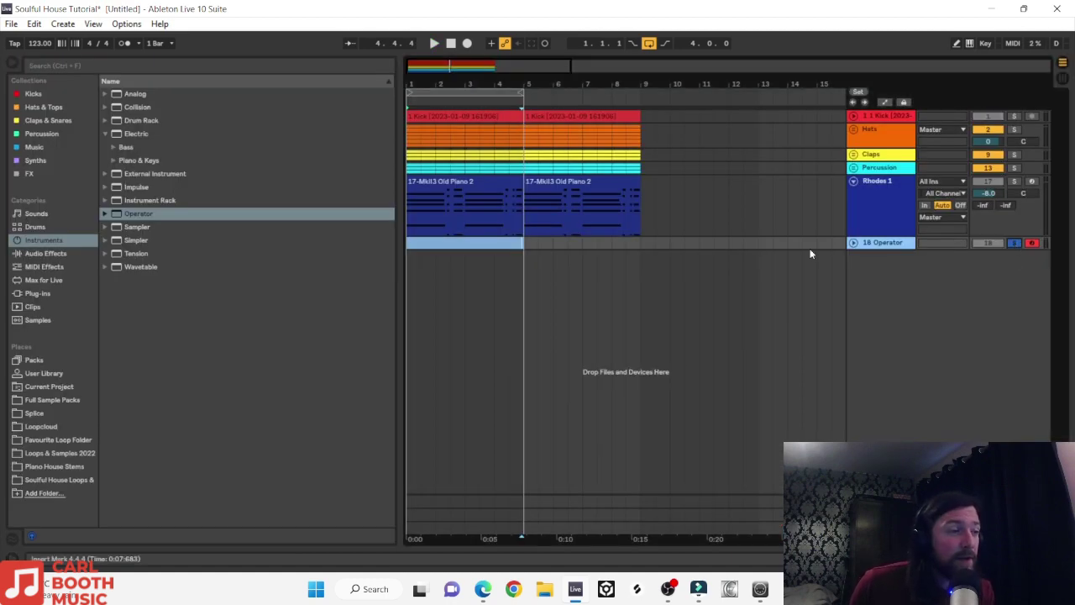
pyautogui.click(853, 243)
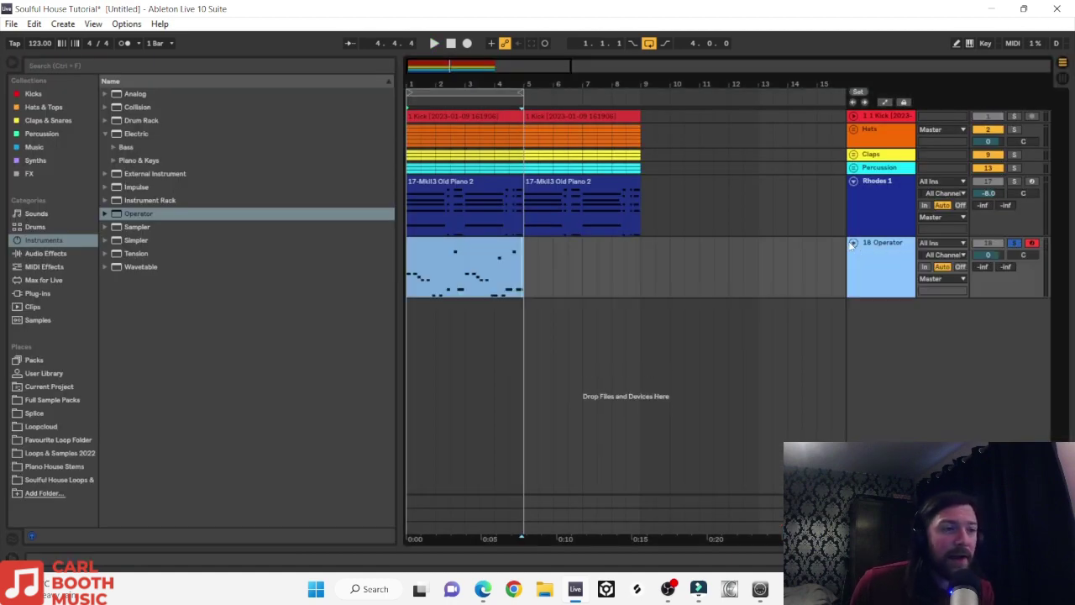
pyautogui.click(448, 250)
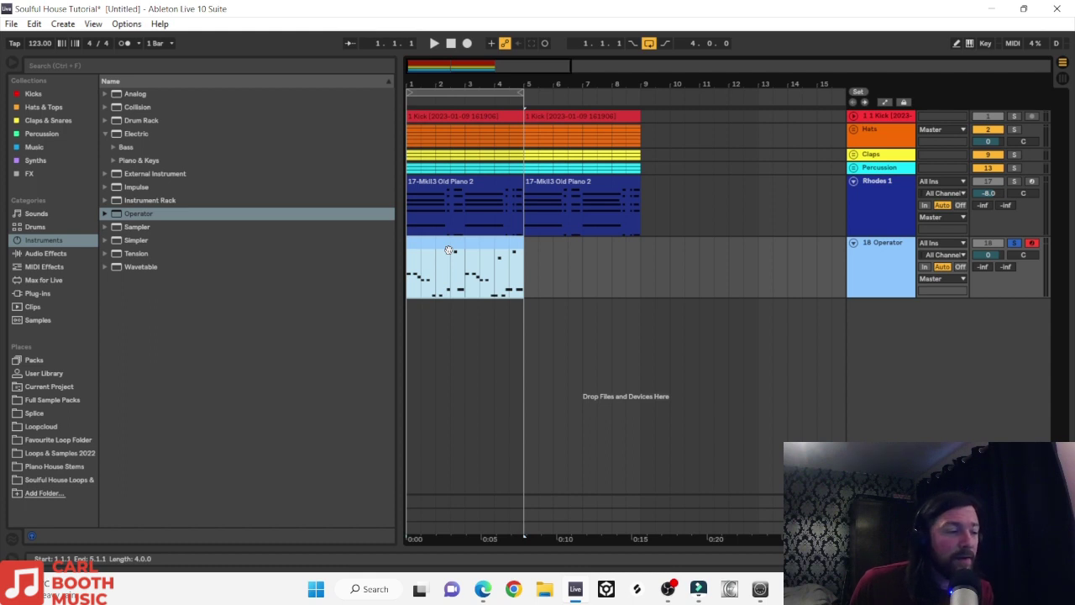
pyautogui.press('space')
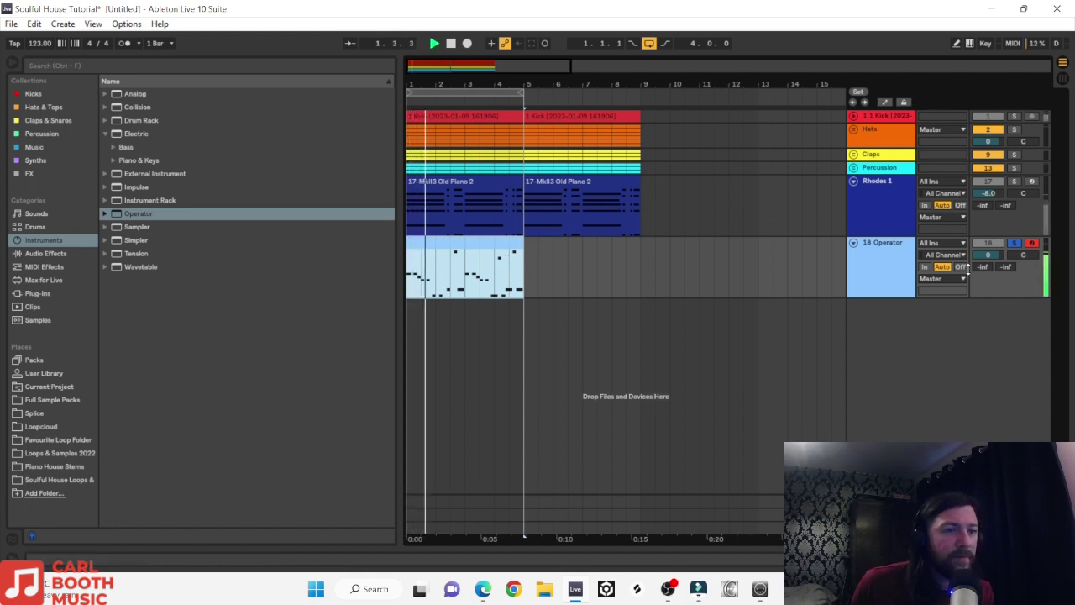
pyautogui.moveTo(979, 252); pyautogui.dragTo(981, 257)
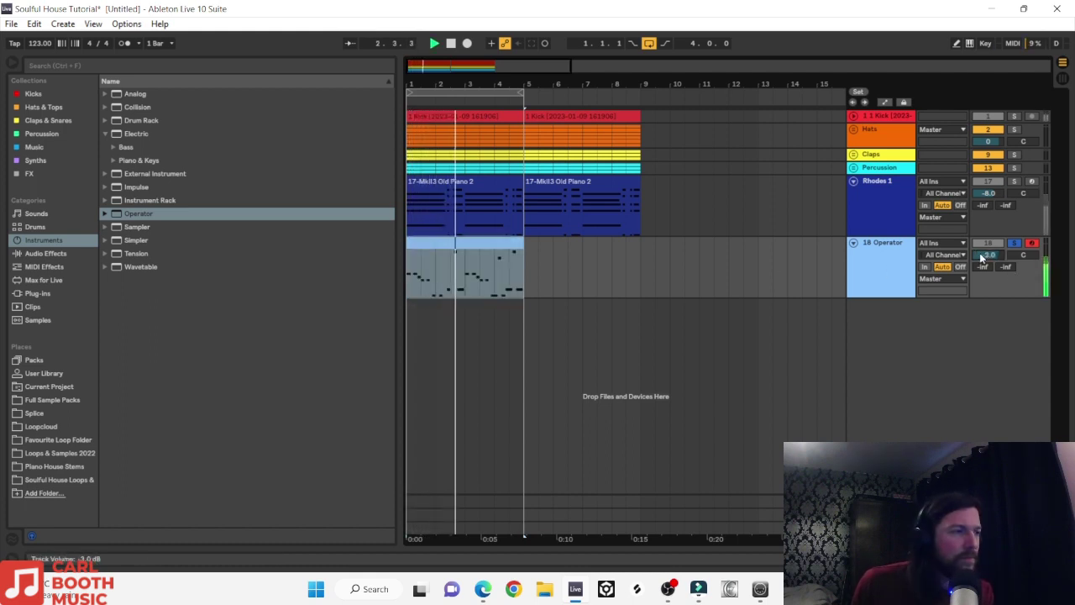
# Step: Transpose all notes of the Operator clip down two octaves and lengthen the G0 notes at 2.2.3 and 2.4
pyautogui.doubleClick(443, 262)
pyautogui.moveTo(212, 293); pyautogui.dragTo(1063, 99)
pyautogui.press('space')
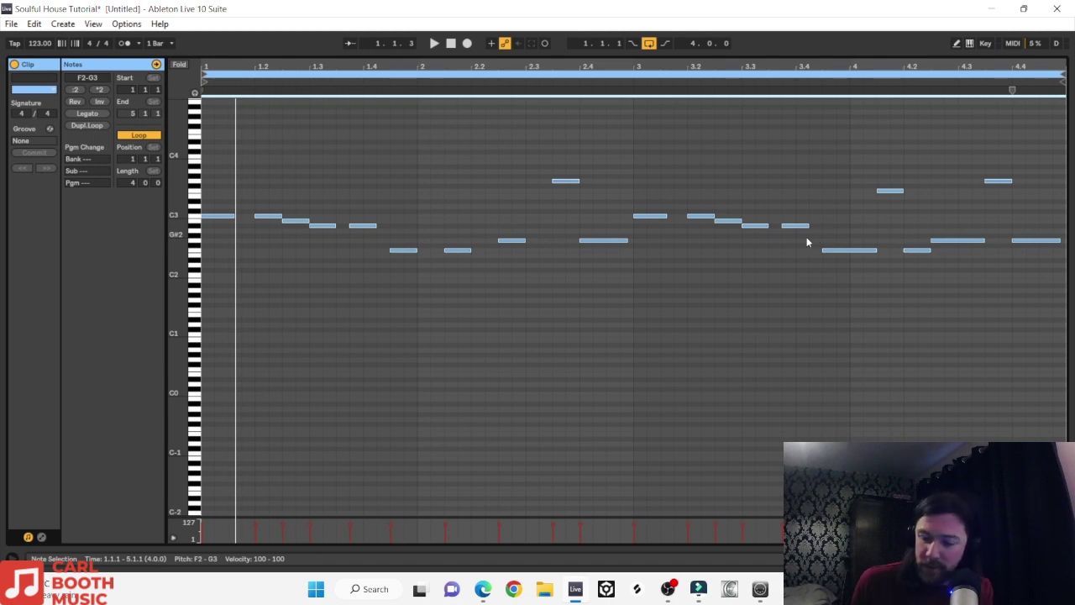
pyautogui.hotkey('shift', 'Down')
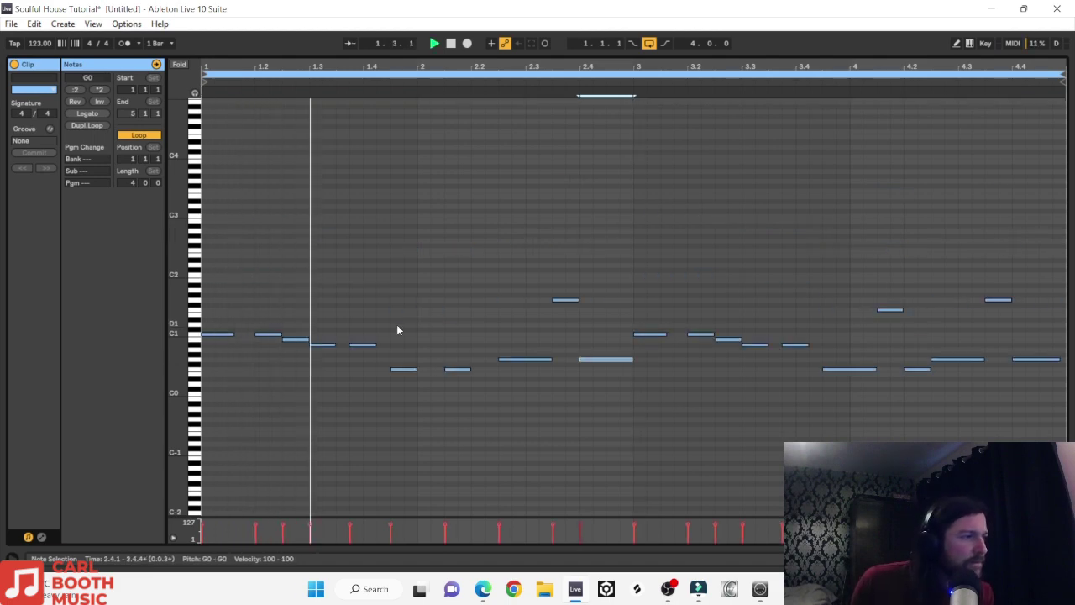
pyautogui.moveTo(375, 344); pyautogui.dragTo(386, 341)
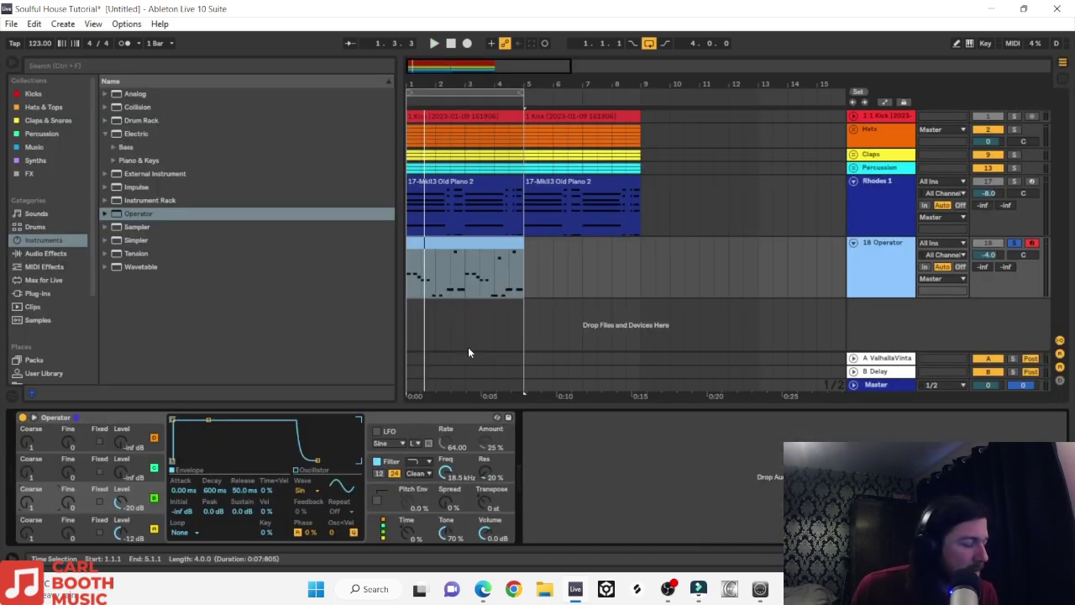
# Step: Solo the Rhodes 1 track alongside Operator and set the Operator track's volume to -3 dB while both play
pyautogui.press('space')
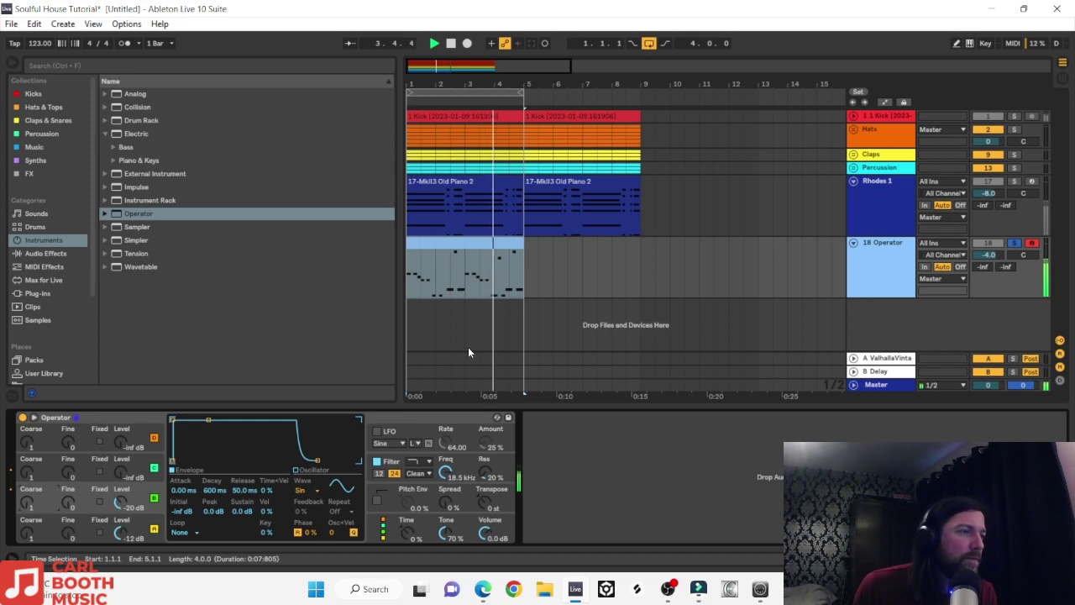
pyautogui.press('space')
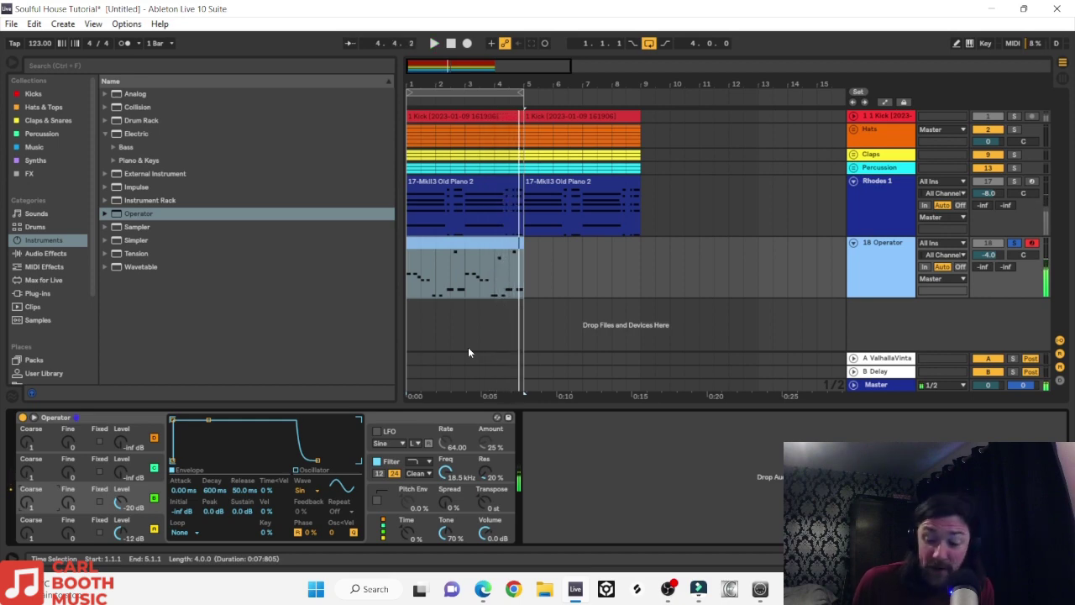
pyautogui.click(1014, 183)
pyautogui.click(436, 253)
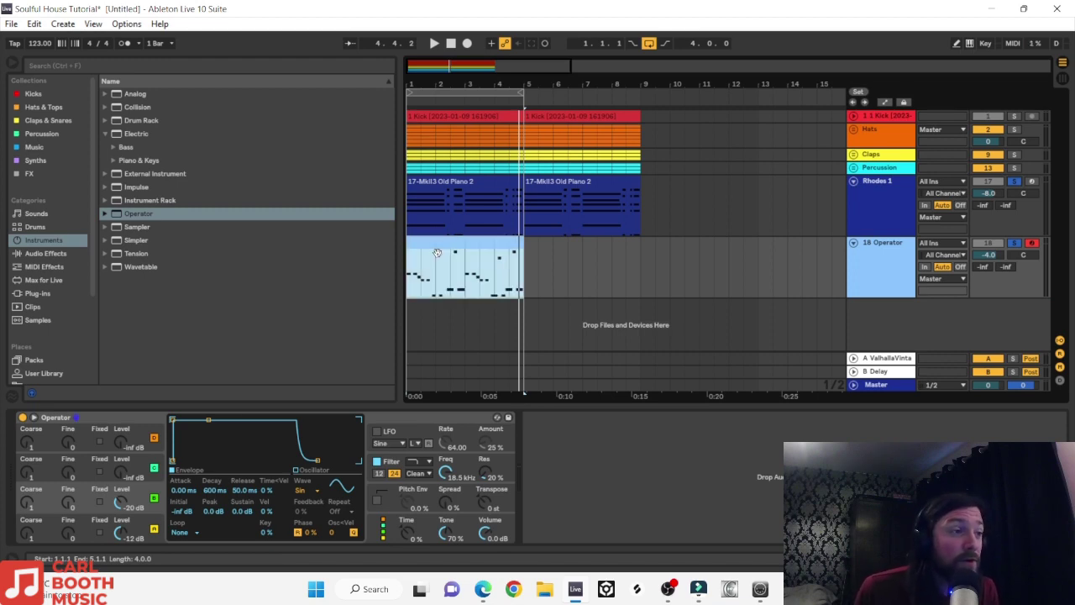
pyautogui.press('space')
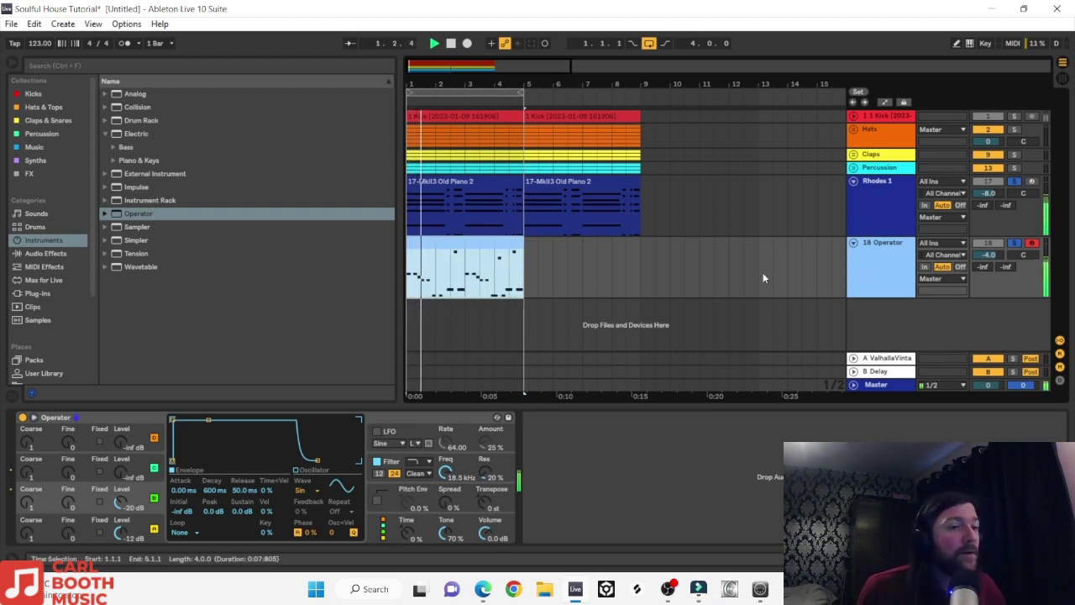
pyautogui.moveTo(989, 256); pyautogui.dragTo(987, 263)
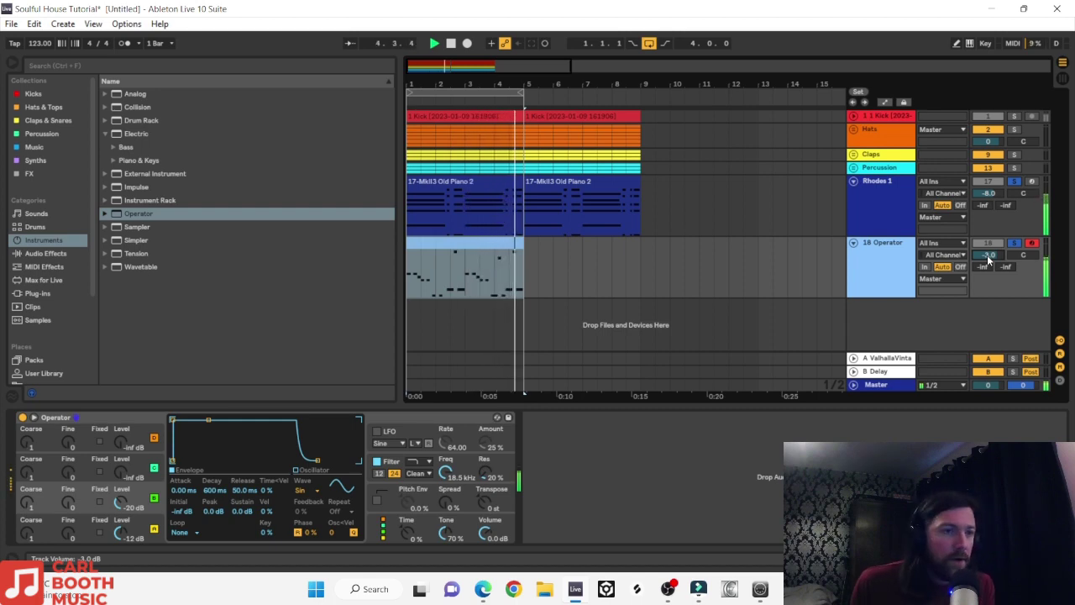
# Step: Solo only the Operator track and add the LFOTool_x64 plug-in after its instrument
pyautogui.click(1014, 243)
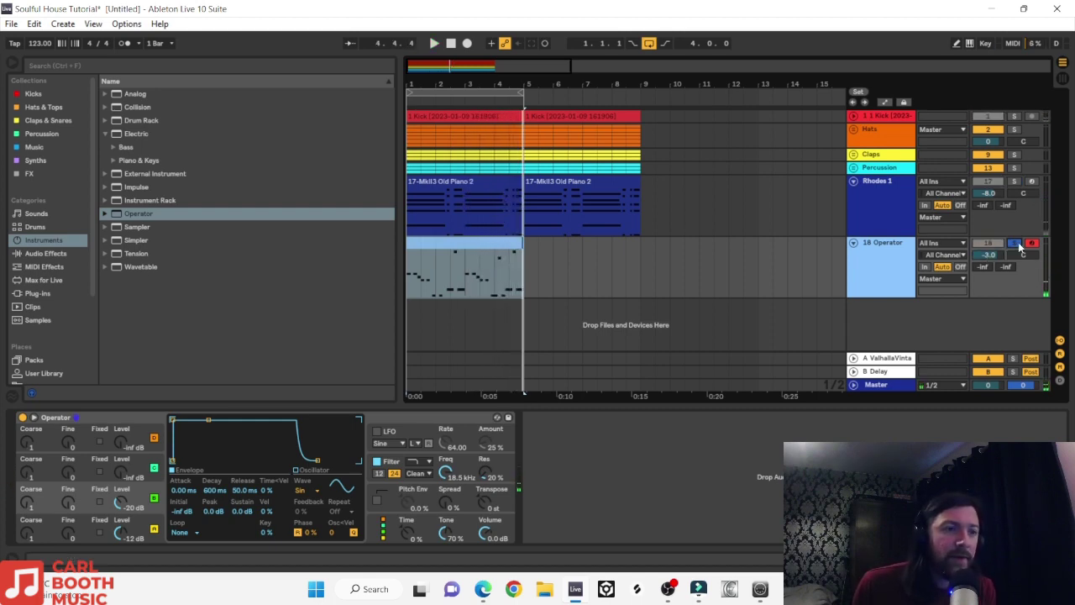
pyautogui.click(38, 293)
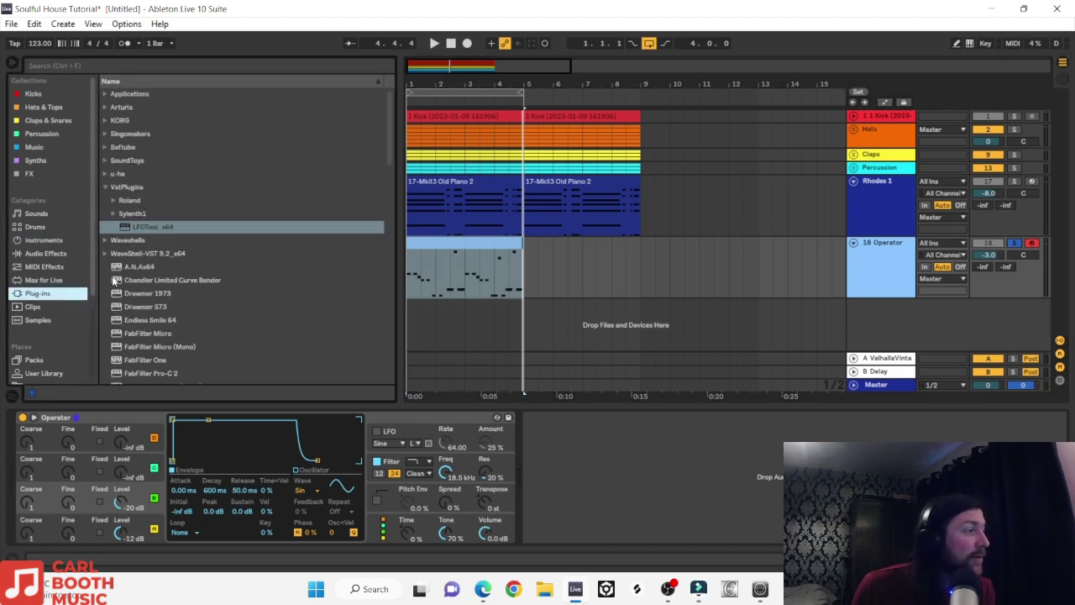
pyautogui.click(162, 229)
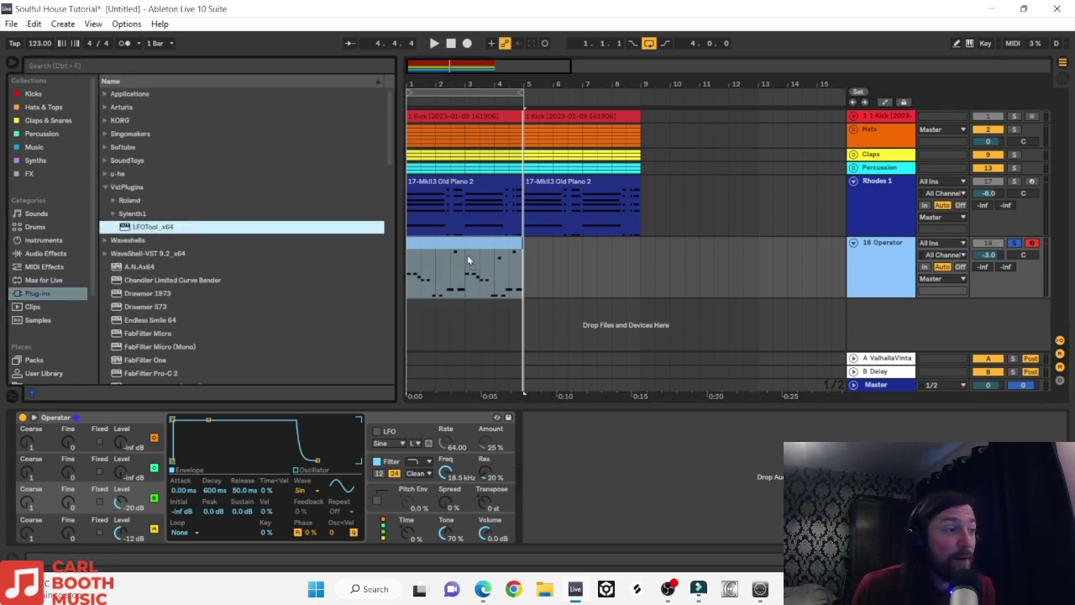
pyautogui.moveTo(469, 269); pyautogui.dragTo(470, 269)
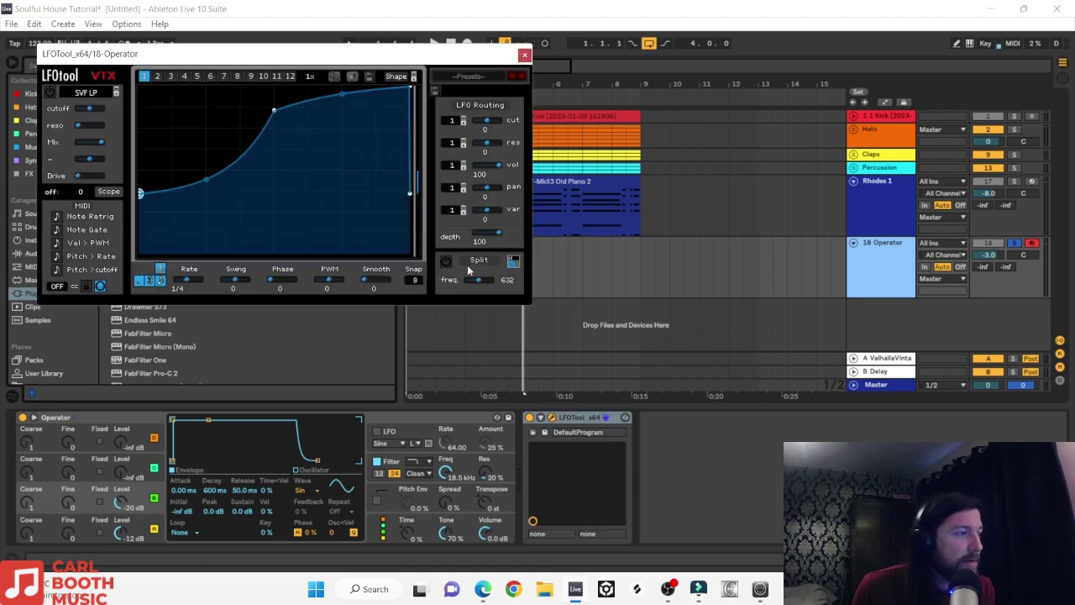
# Step: Reshape the LFOTool volume curve during playback, raising its middle point to full level and lowering its start point
pyautogui.click(485, 6)
pyautogui.press('space')
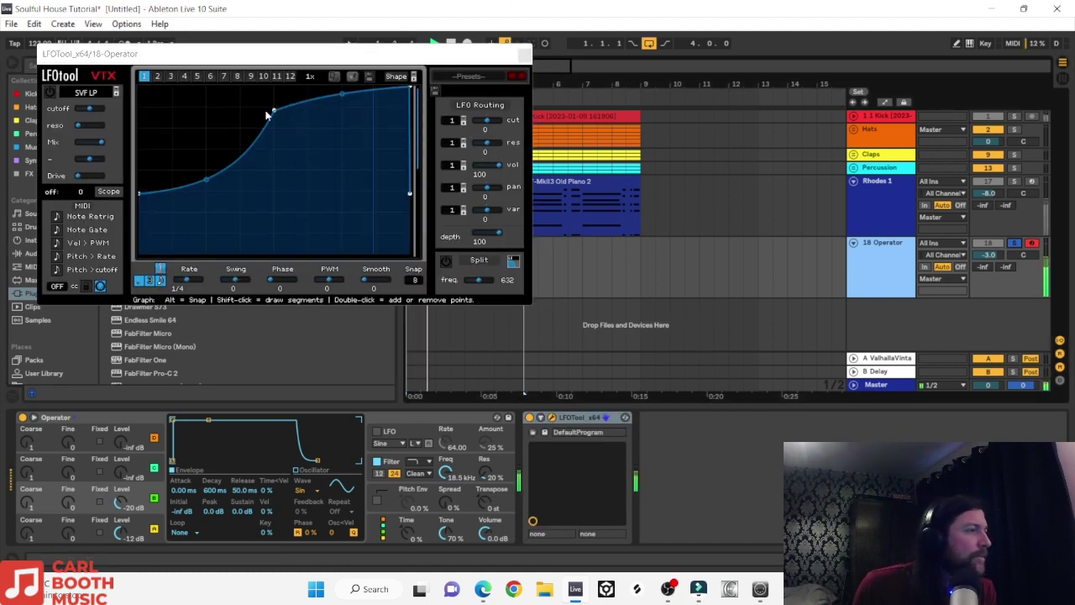
pyautogui.moveTo(273, 110); pyautogui.dragTo(273, 80)
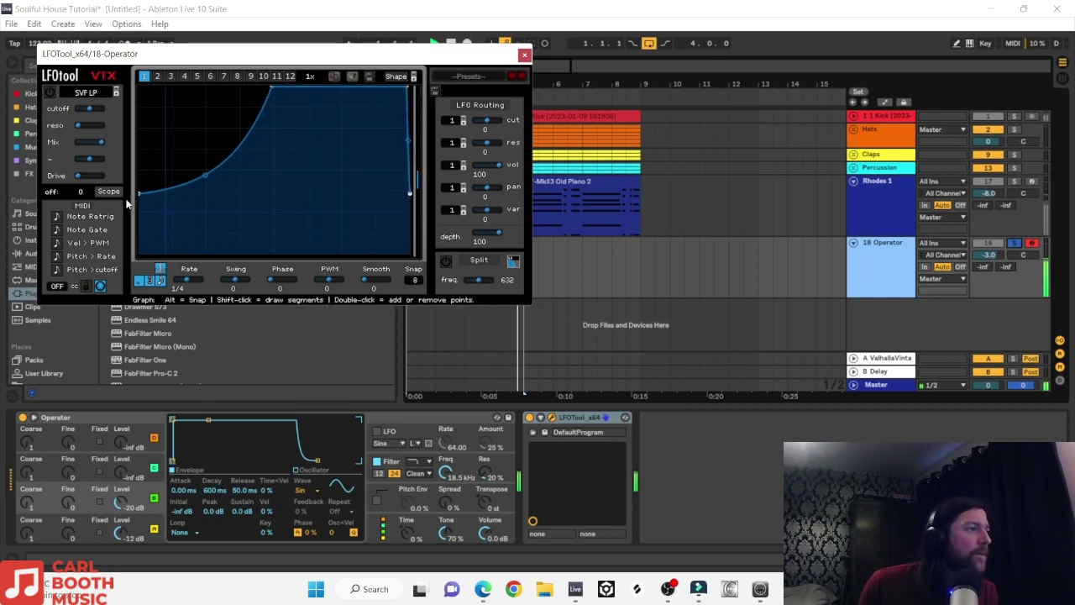
pyautogui.moveTo(139, 193)
pyautogui.mouseDown()
pyautogui.moveTo(140, 253)
pyautogui.moveTo(141, 211)
pyautogui.mouseUp()
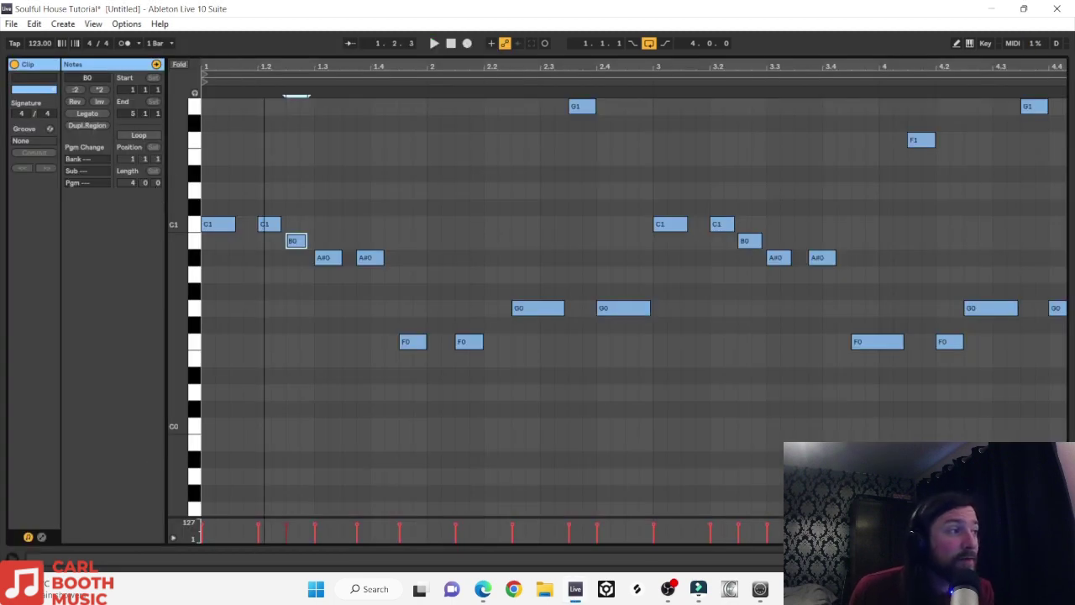
# Step: Nudge the B0 note at 1.2.3 and the two following A#0 notes slightly later off the grid, checking the groove in playback
pyautogui.moveTo(264, 69); pyautogui.dragTo(362, 114)
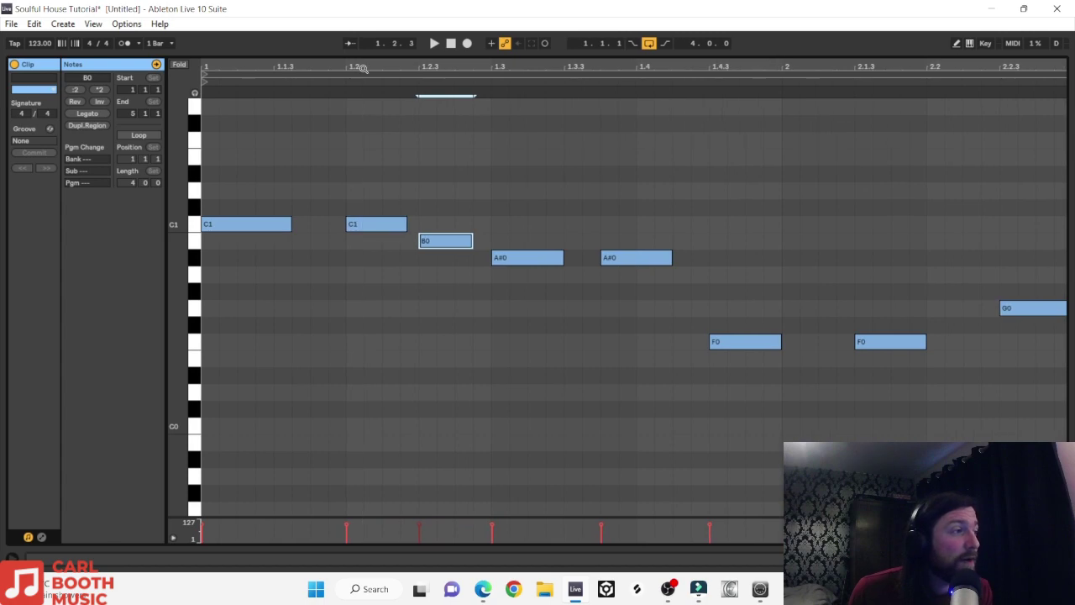
pyautogui.press('space')
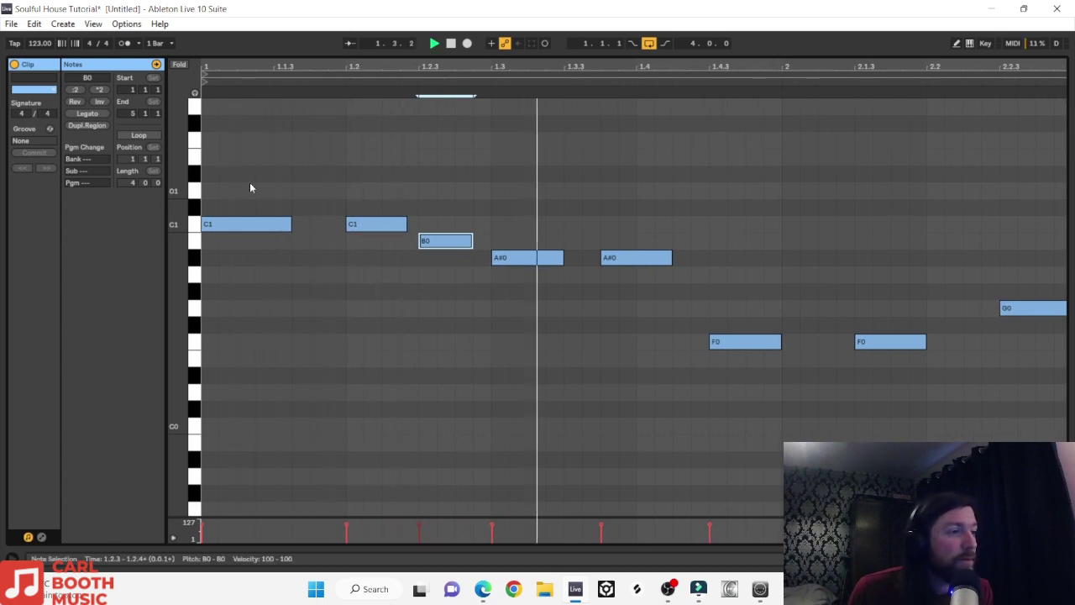
pyautogui.press('space')
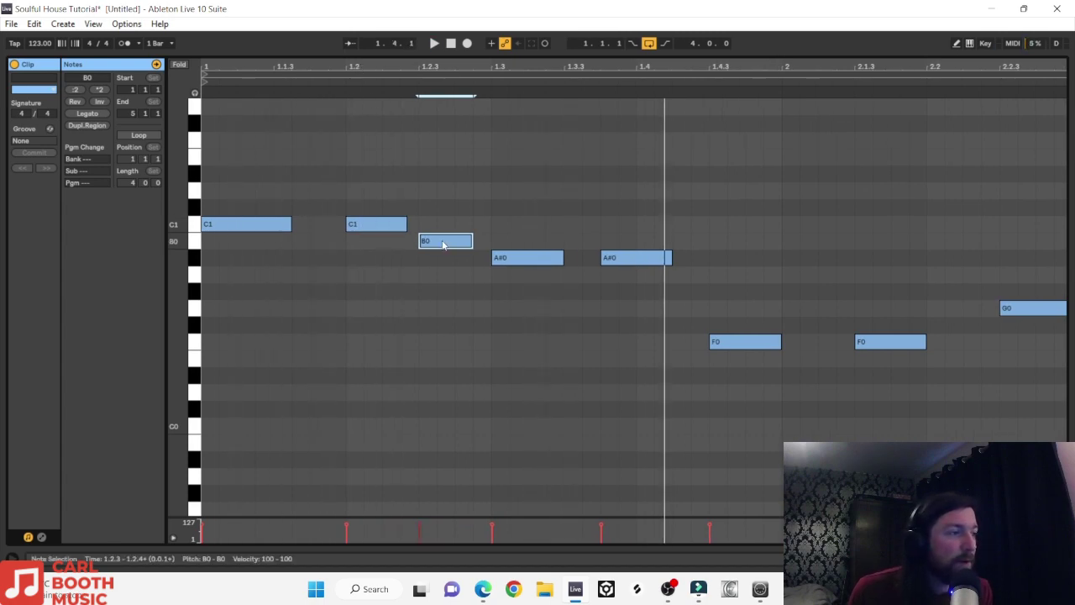
pyautogui.moveTo(443, 244); pyautogui.dragTo(447, 249)
pyautogui.click(517, 260)
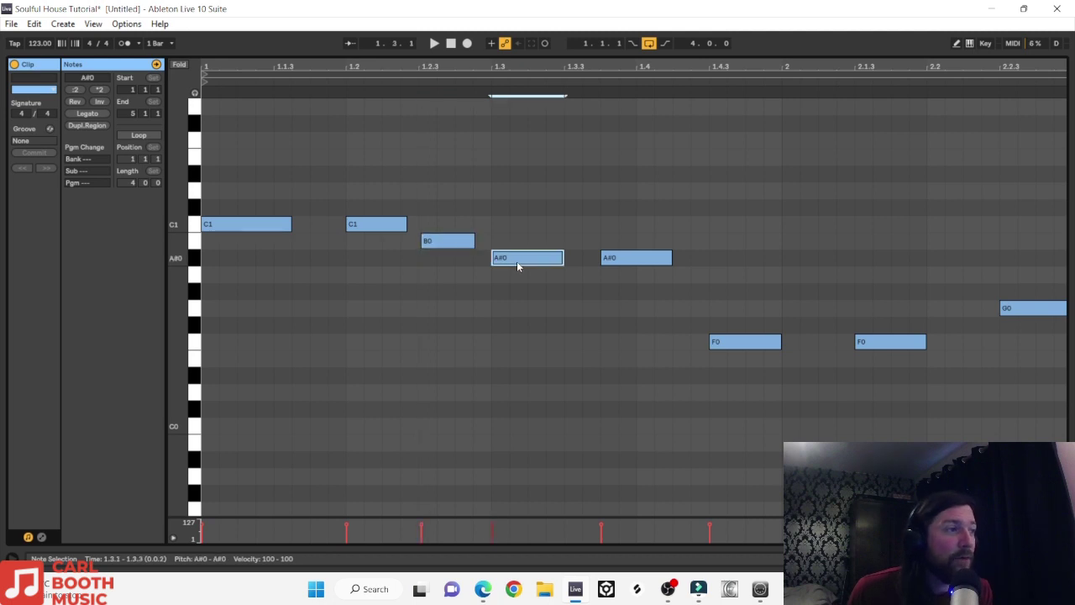
pyautogui.moveTo(517, 266); pyautogui.dragTo(519, 266)
pyautogui.click(617, 267)
pyautogui.press('space')
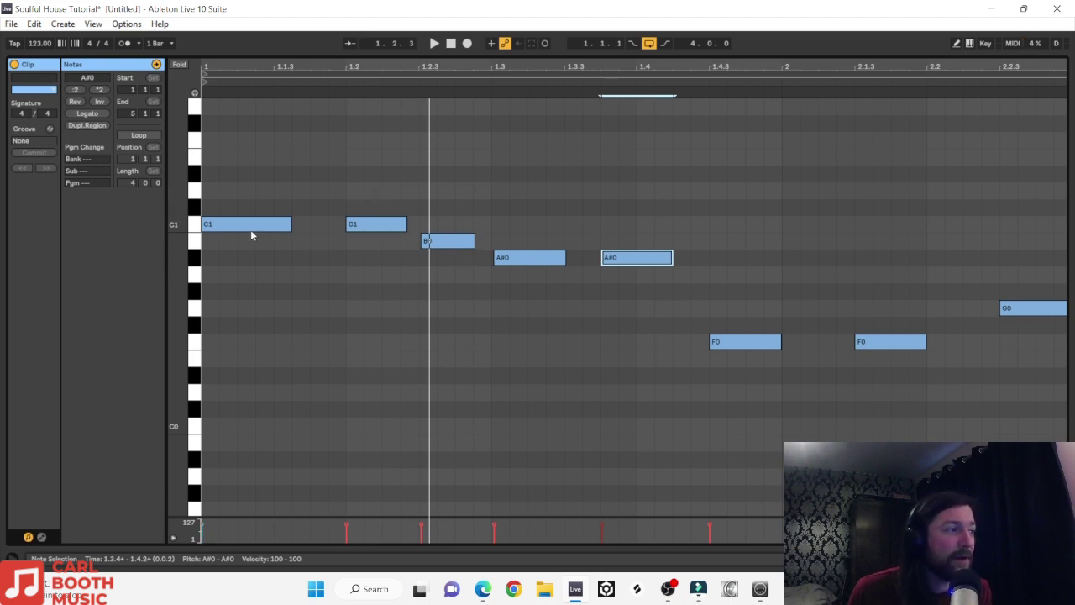
pyautogui.press('space')
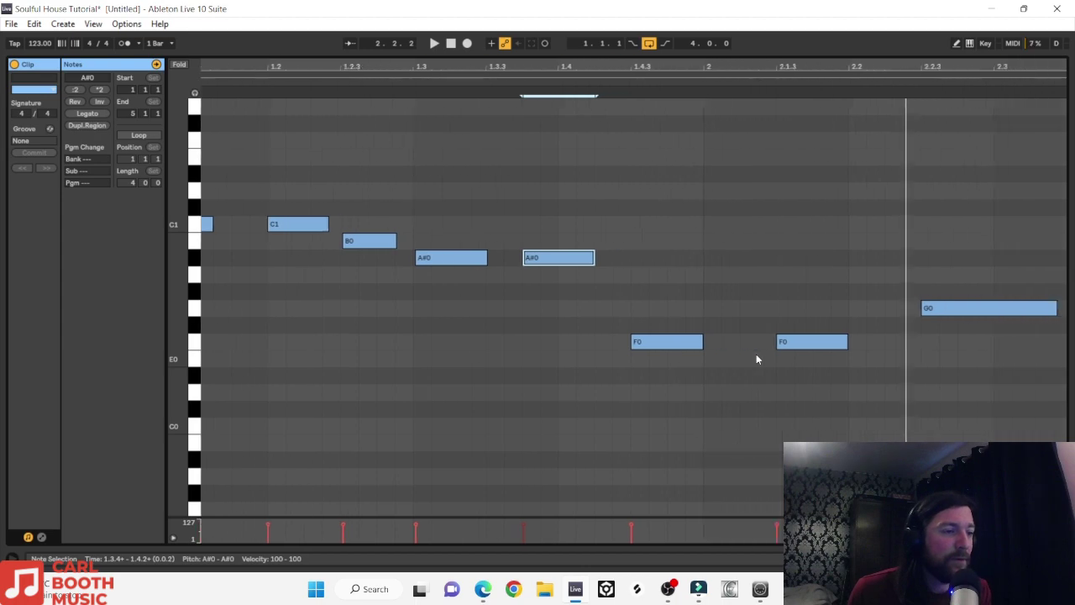
# Step: Nudge the remaining bass notes, from the F0 at 1.4.3 through the final G0 at 4.4, slightly later off the grid and play the clip
pyautogui.press('space')
pyautogui.click(567, 342)
pyautogui.click(629, 343)
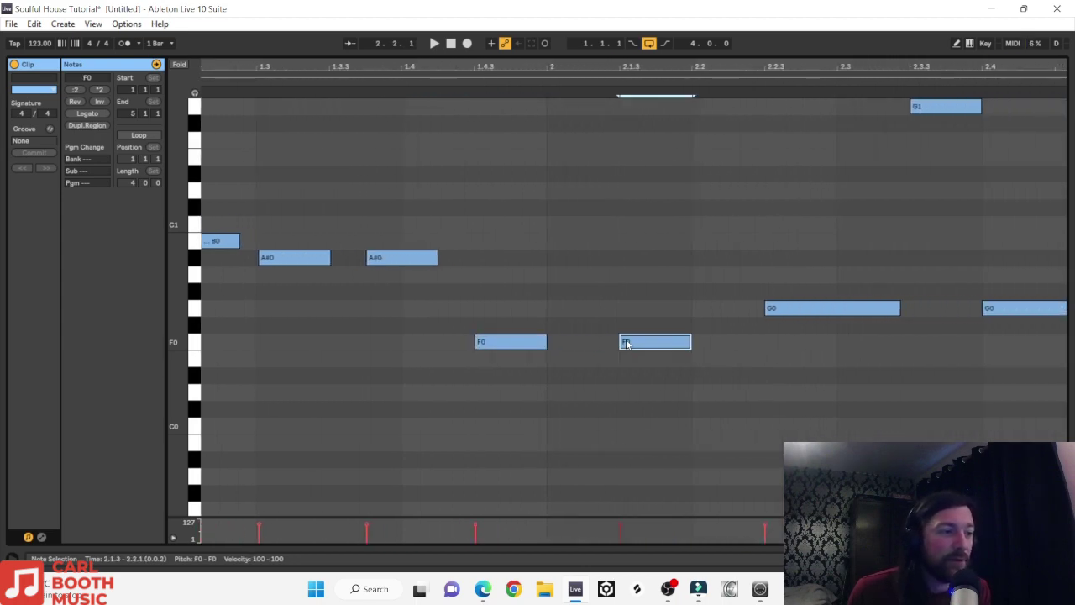
pyautogui.hscroll(2, 790, 372)
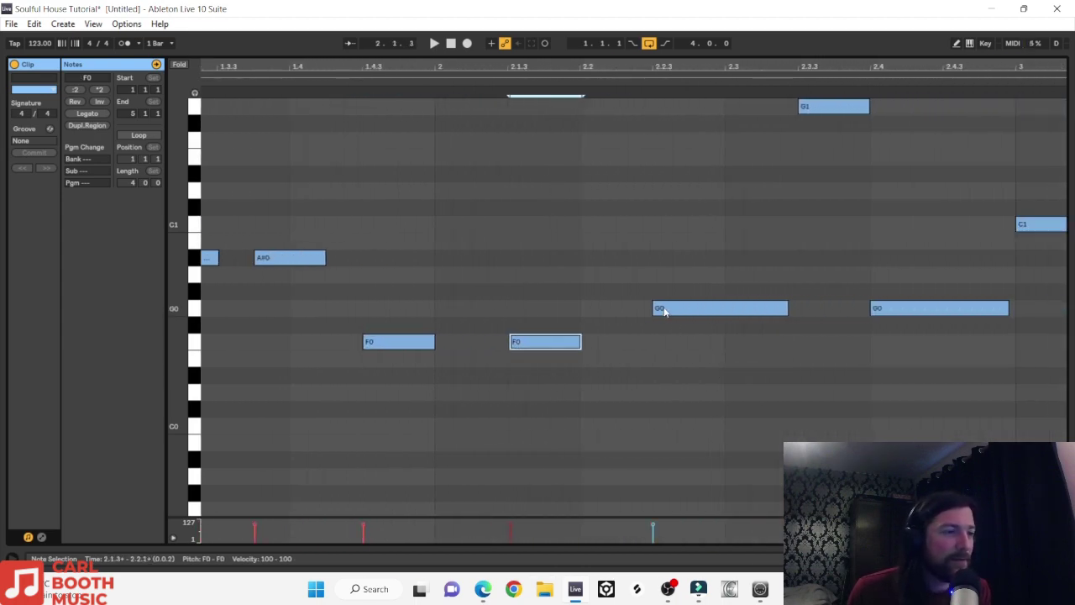
pyautogui.moveTo(664, 312); pyautogui.dragTo(667, 311)
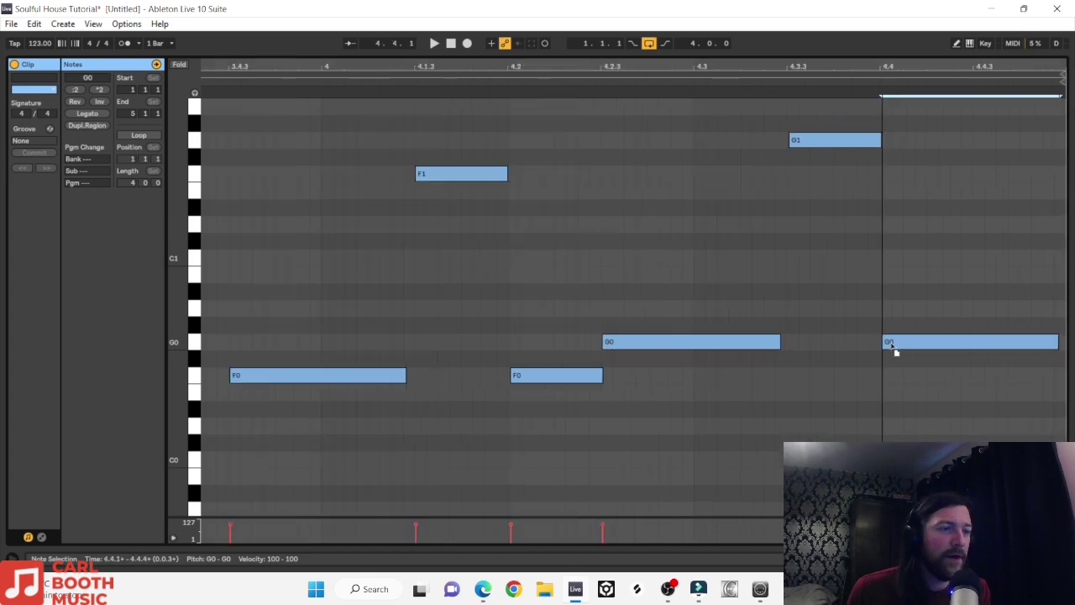
pyautogui.click(892, 348)
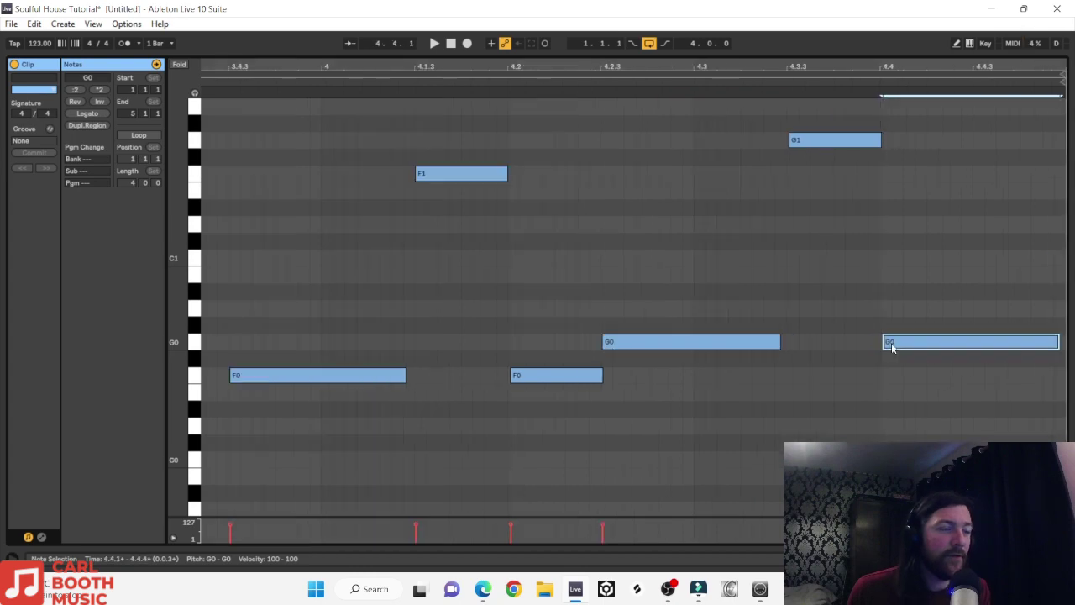
pyautogui.moveTo(456, 69); pyautogui.dragTo(452, 25)
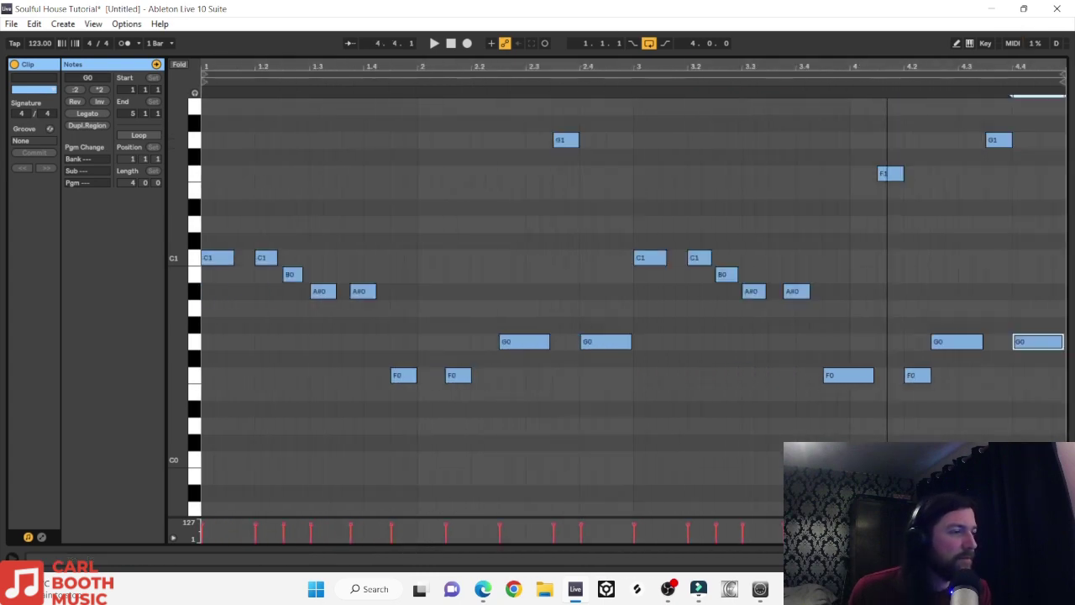
pyautogui.press('space')
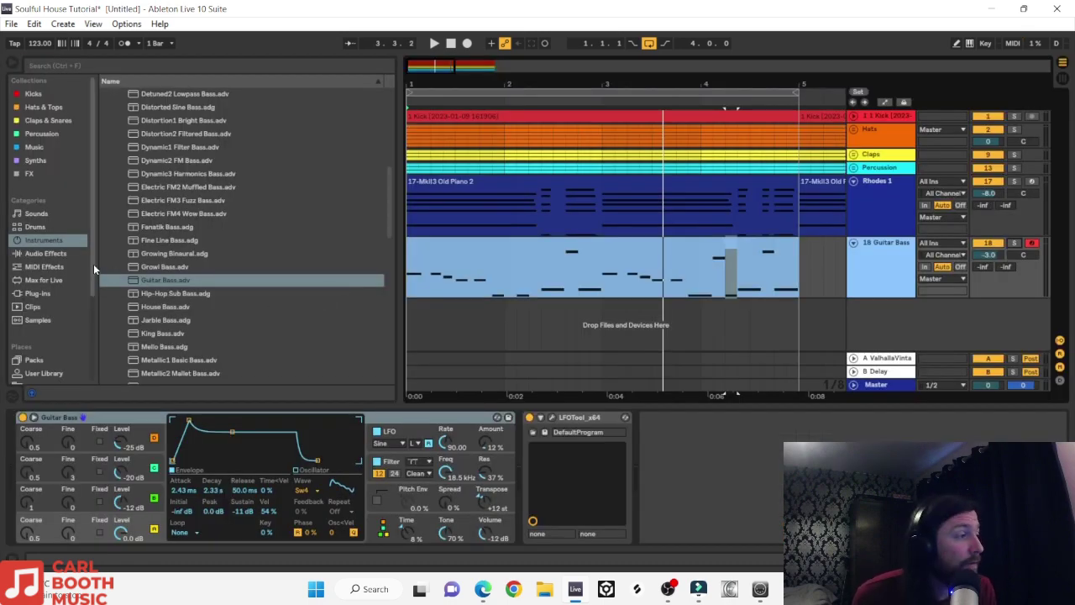
# Step: Browse Operator's Bass presets and locate Guitar Bass.adv, the sound used for the bass line
pyautogui.scroll(8, 159, 278)
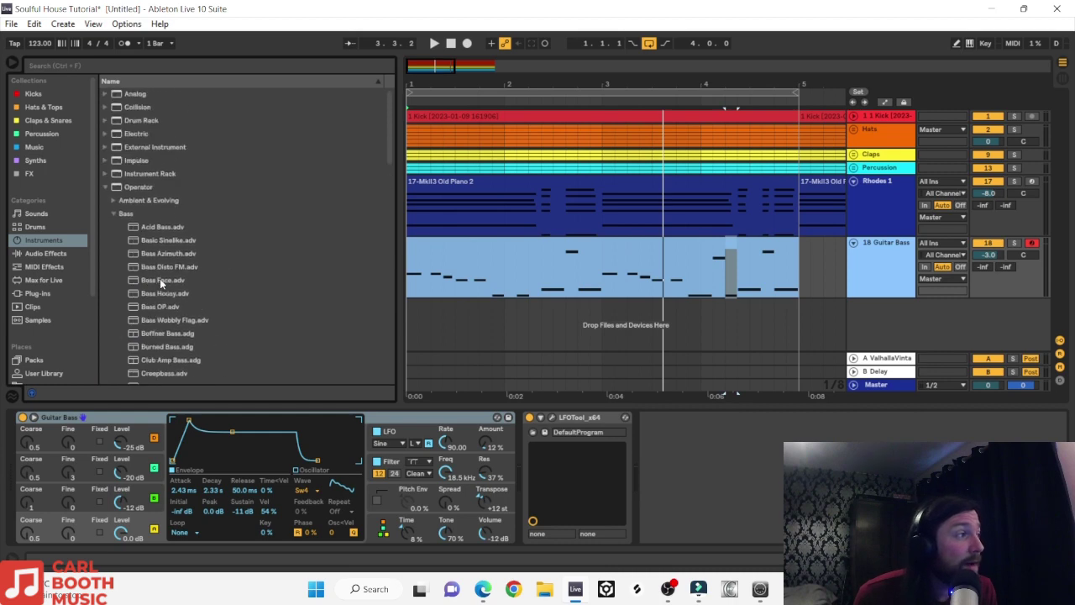
pyautogui.click(229, 191)
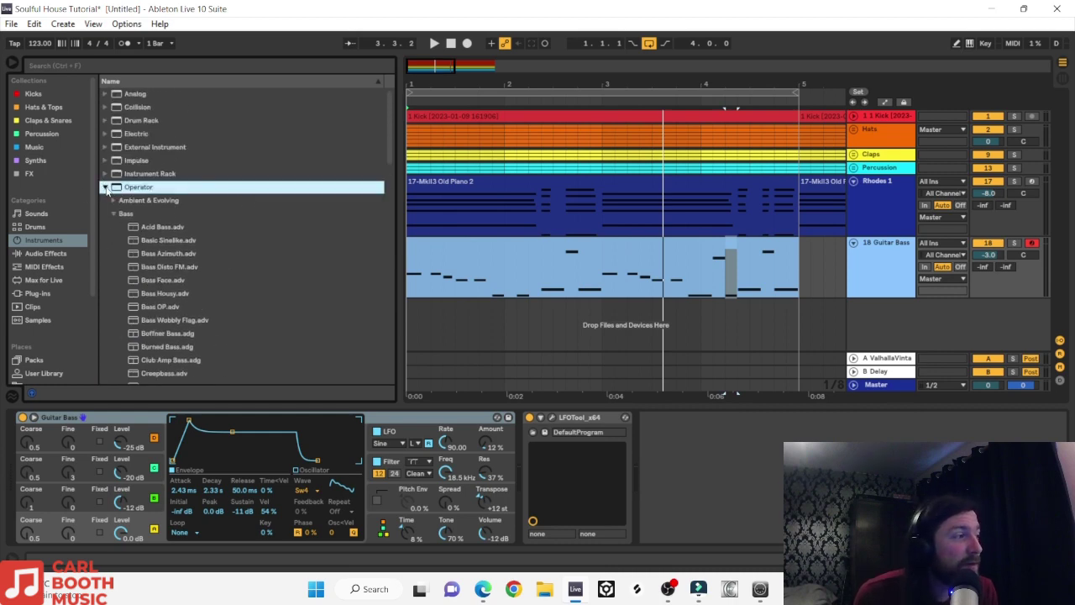
pyautogui.scroll(-7, 194, 268)
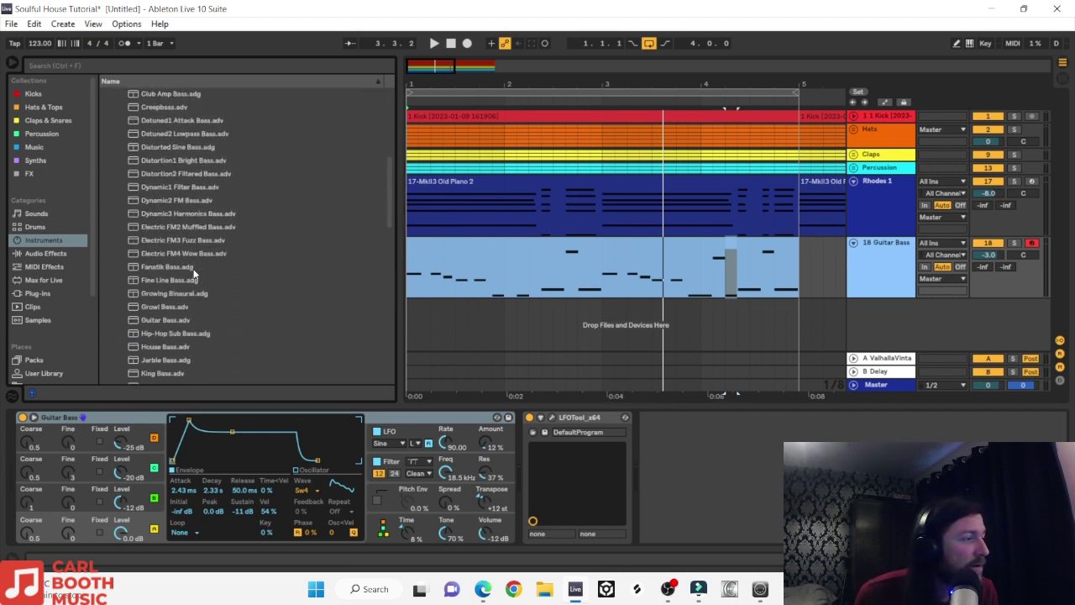
pyautogui.click(172, 322)
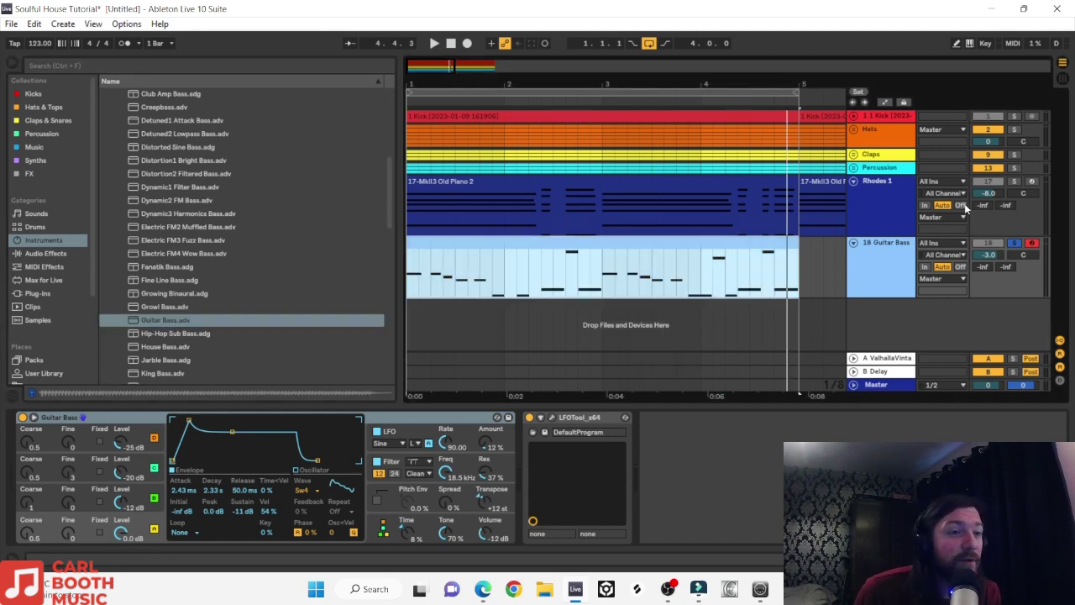
# Step: Audition the bass during playback with Rhodes 1 and the kick soloed alongside it, and with the full mix
pyautogui.click(1014, 183)
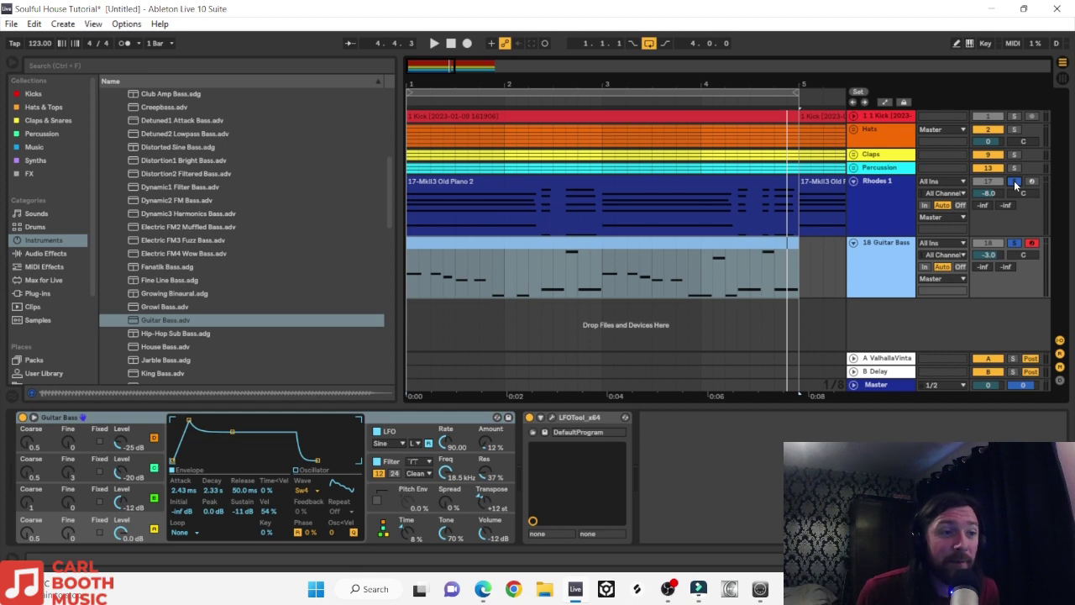
pyautogui.press('space')
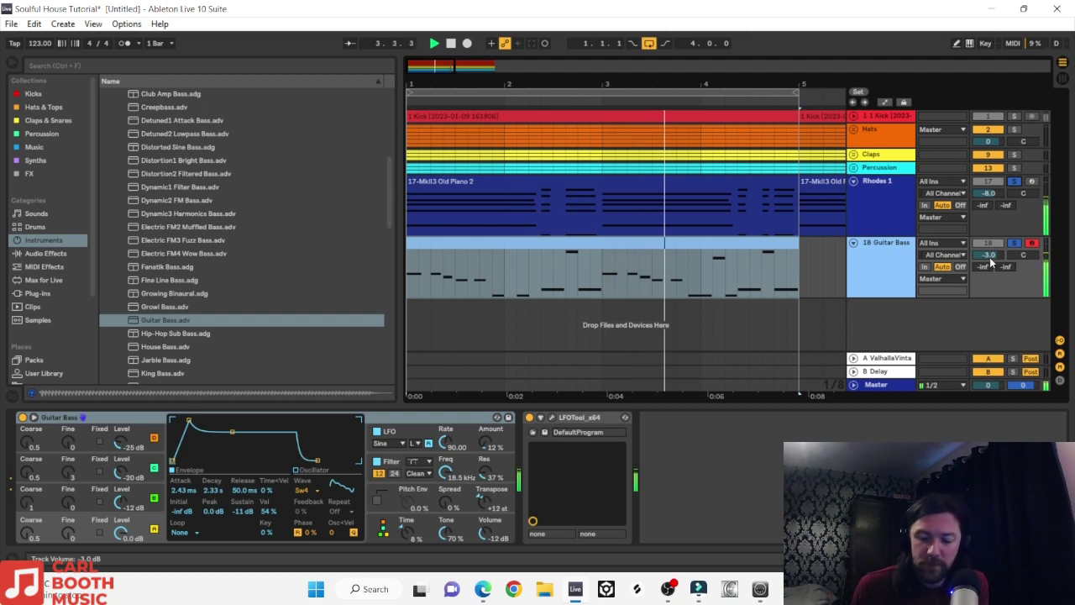
pyautogui.click(1014, 117)
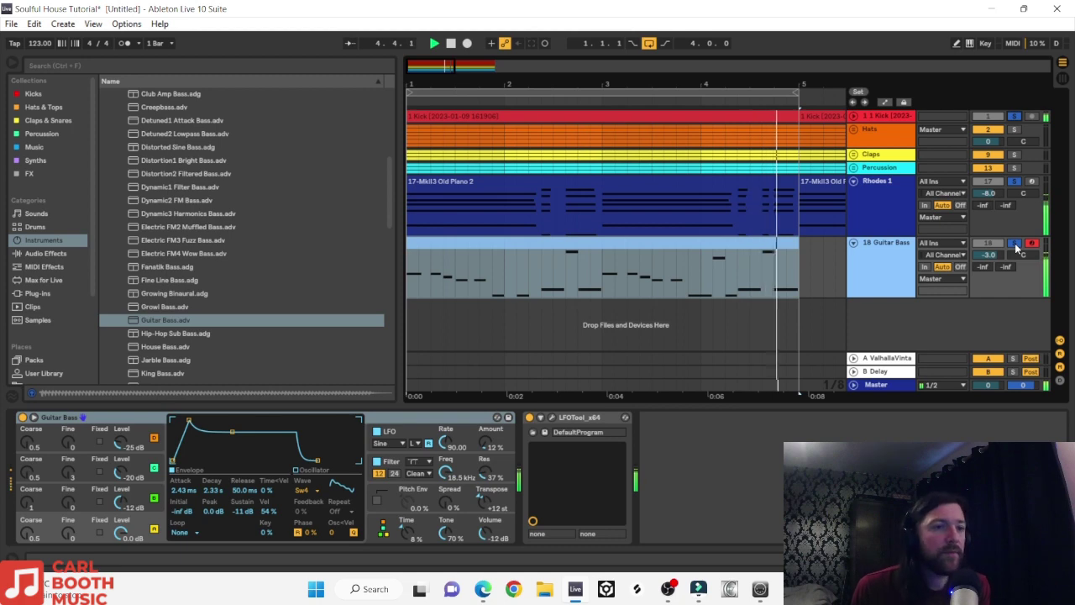
pyautogui.click(1014, 244)
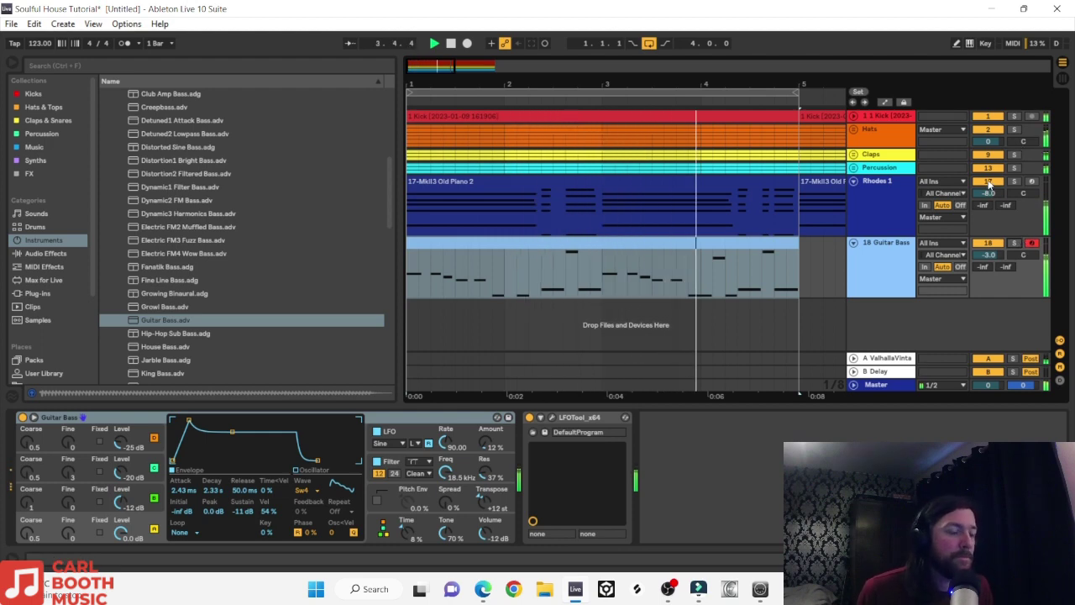
pyautogui.press('space')
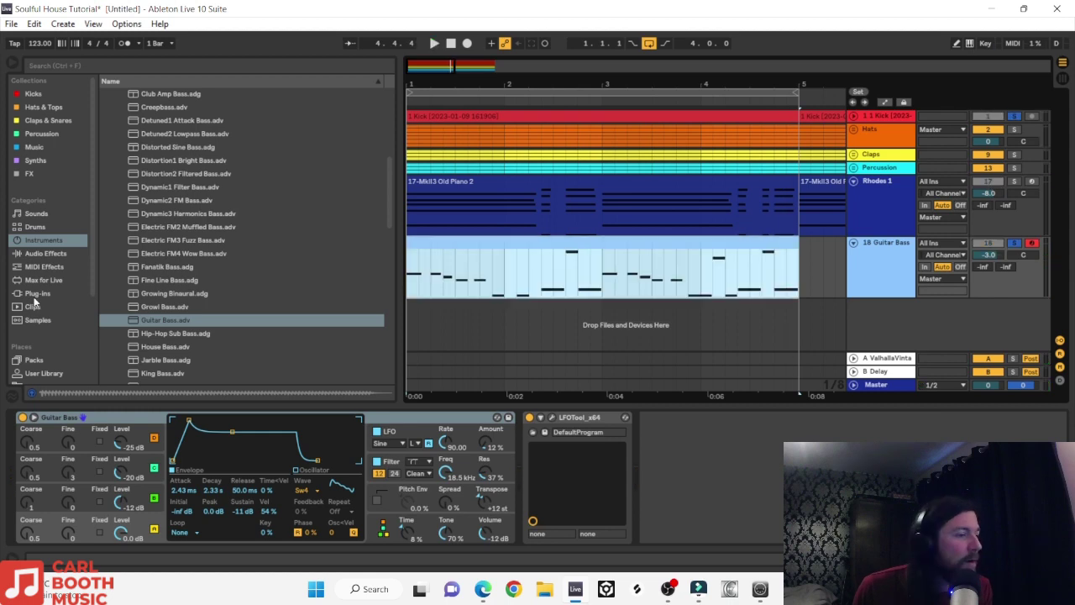
# Step: Insert the SoundToys Decapitator plug-in between Guitar Bass and LFOTool_x64, and bypass LFOTool_x64
pyautogui.click(34, 295)
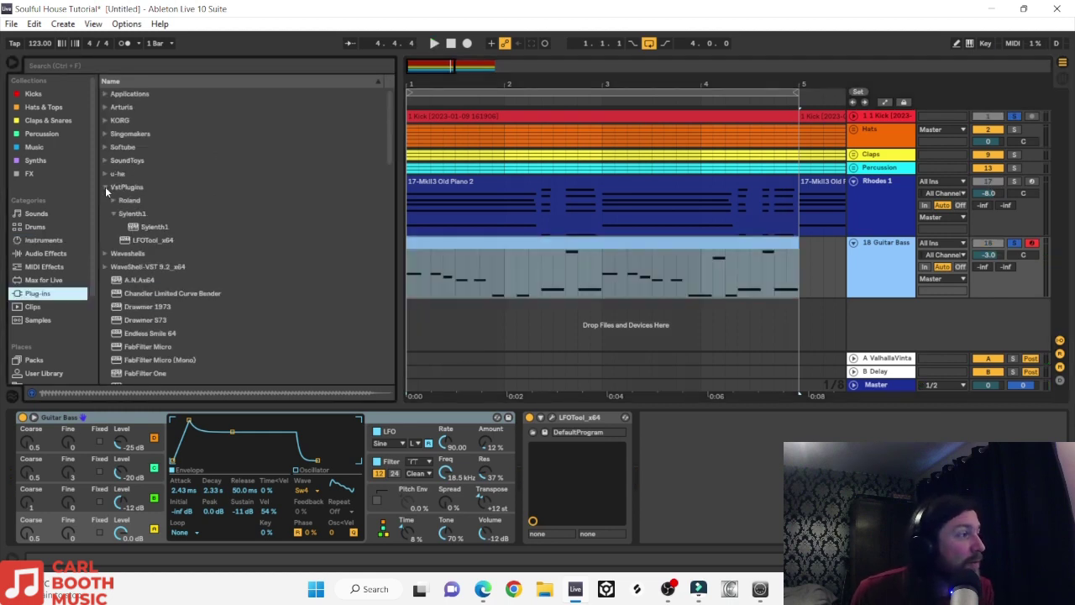
pyautogui.click(105, 186)
pyautogui.click(105, 161)
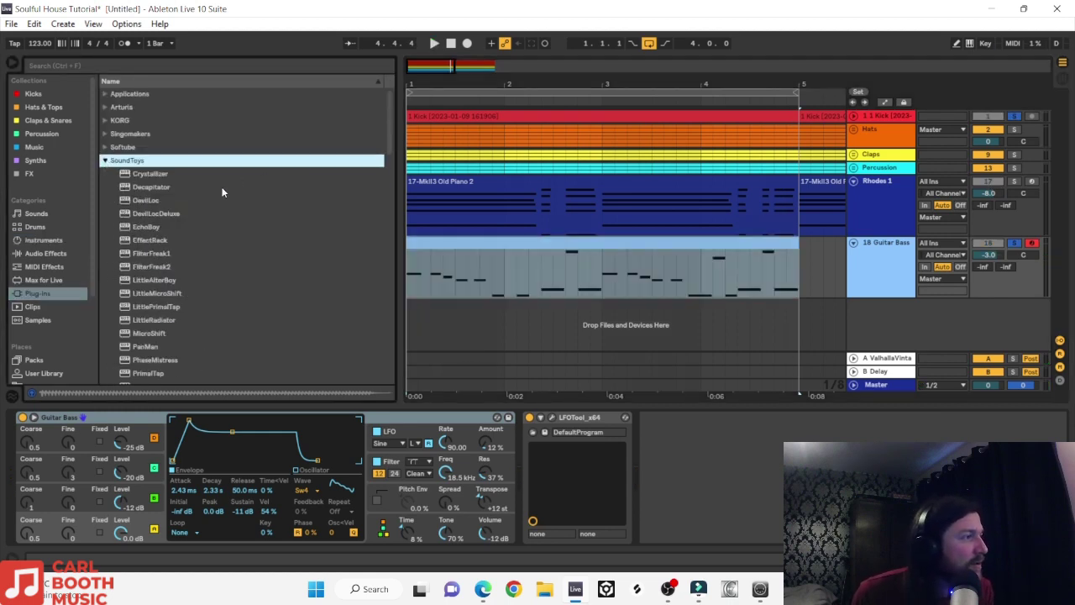
pyautogui.click(152, 187)
pyautogui.moveTo(152, 190); pyautogui.dragTo(526, 442)
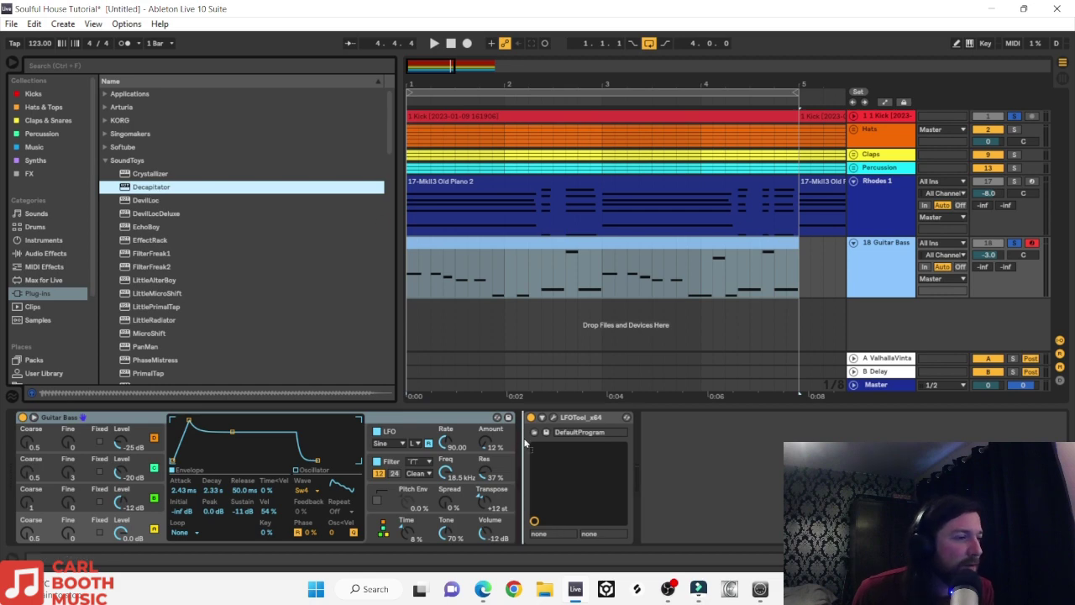
pyautogui.moveTo(527, 442); pyautogui.dragTo(527, 445)
pyautogui.click(645, 417)
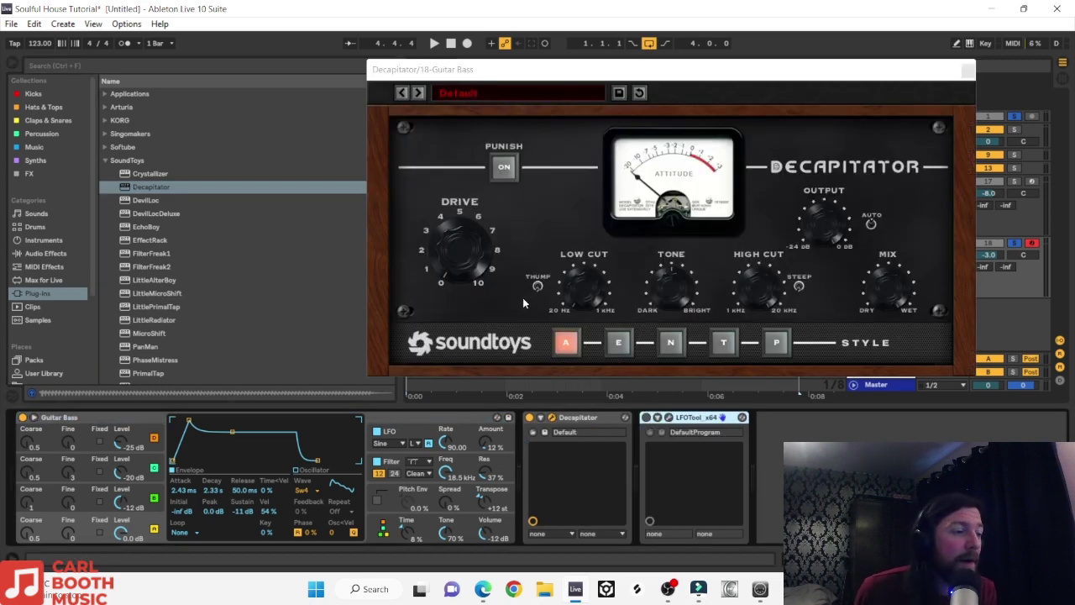
# Step: Load Decapitator's Beefy preset from the 01 Bass category and play the loop
pyautogui.click(480, 92)
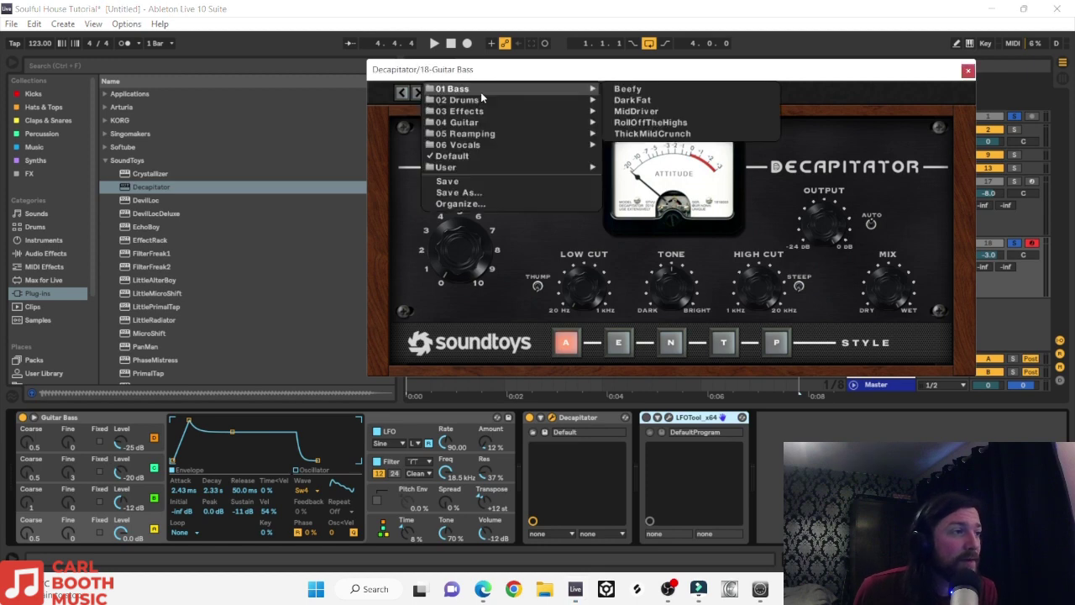
pyautogui.moveTo(502, 88)
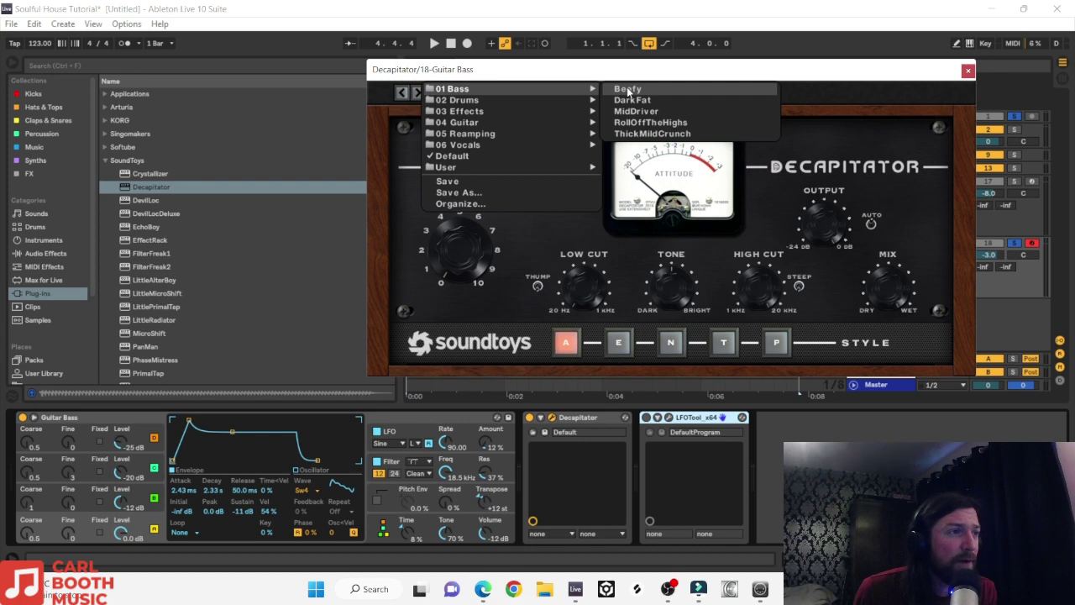
pyautogui.click(627, 89)
pyautogui.press('space')
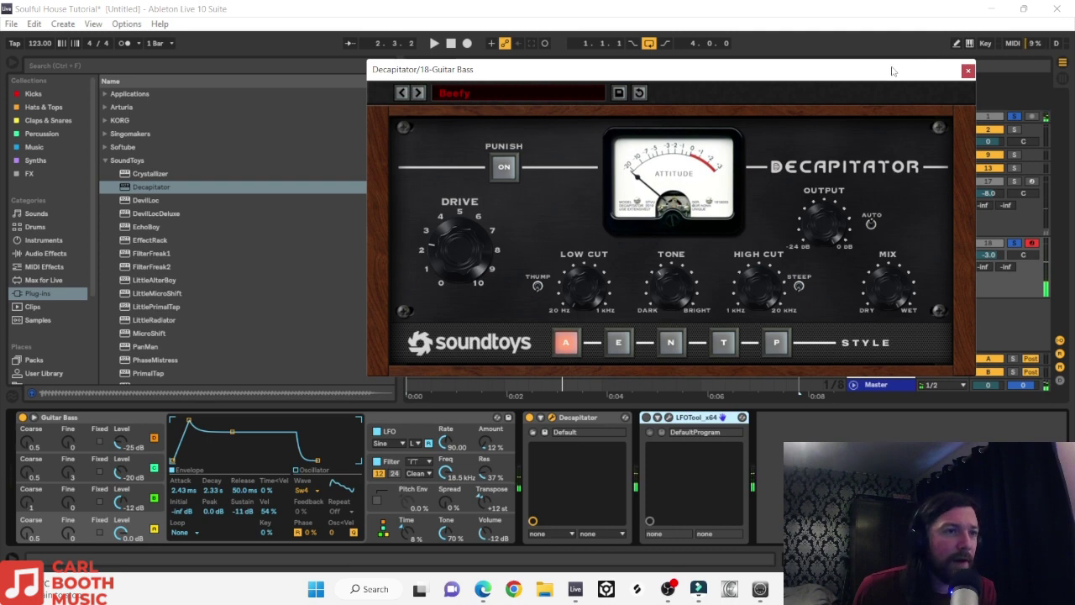
# Step: Take the kick out of solo and compare the bass with Decapitator bypassed and re-enabled during playback
pyautogui.moveTo(894, 69); pyautogui.dragTo(594, 14)
pyautogui.click(1012, 117)
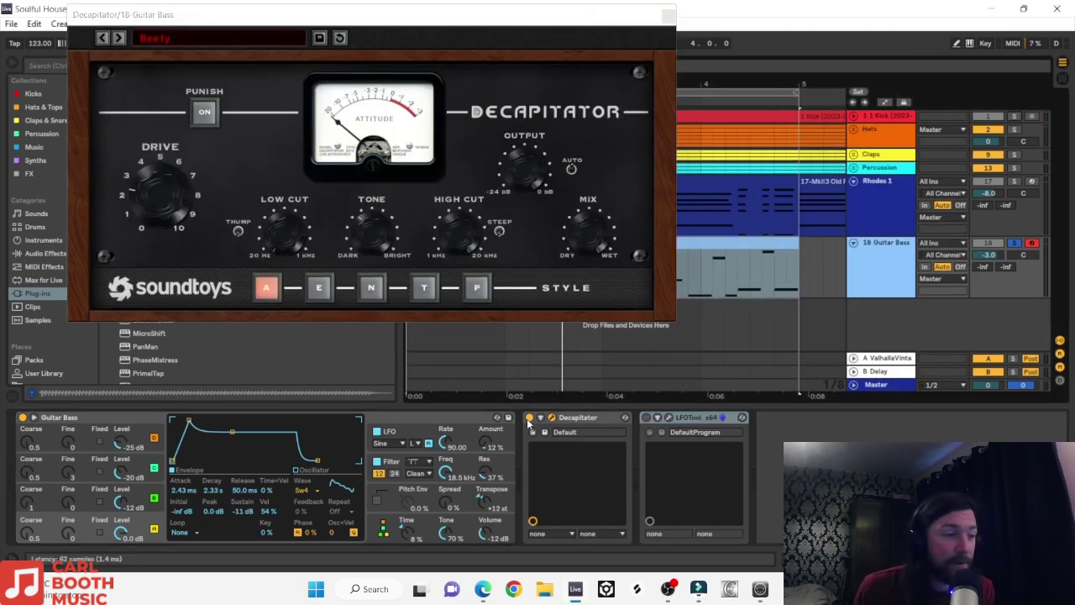
pyautogui.press('space')
pyautogui.click(529, 418)
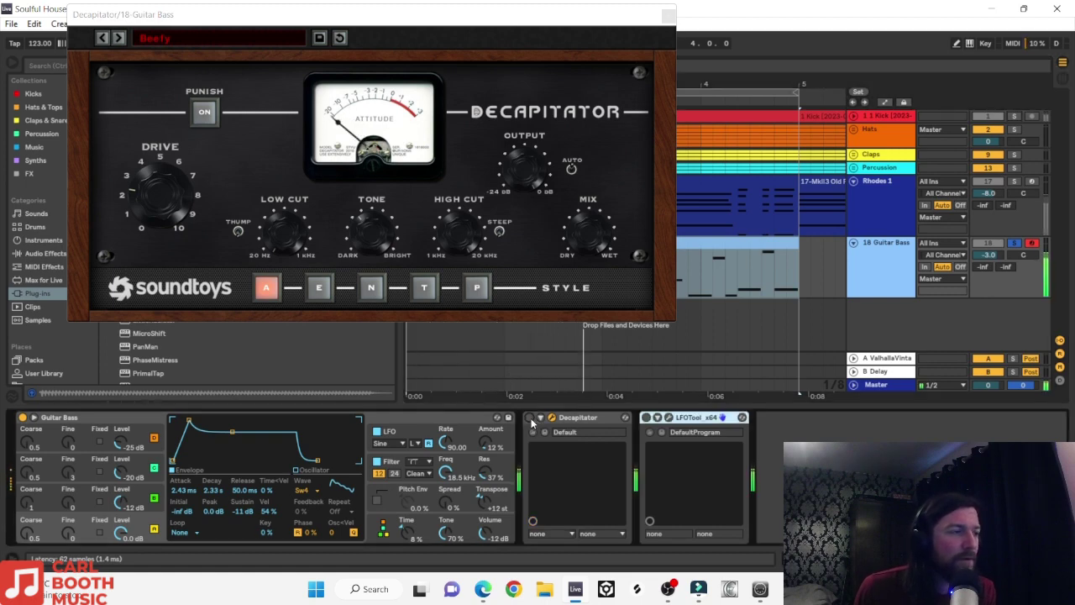
pyautogui.click(529, 419)
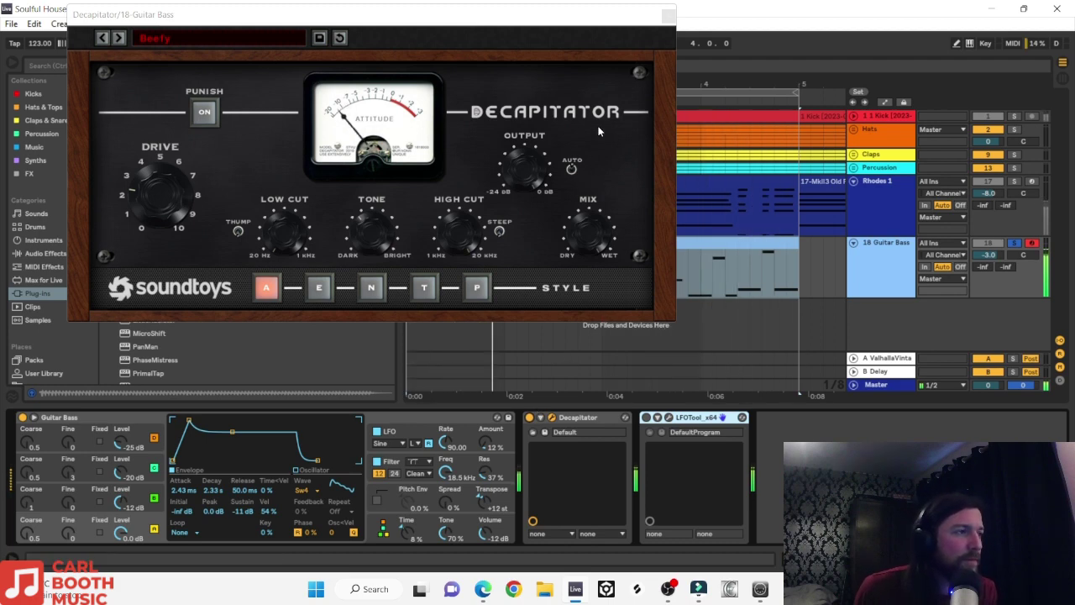
# Step: Close Decapitator's window, insert EQ Eight between Decapitator and LFOTool_x64, and open the filter type choices for band 1
pyautogui.click(668, 16)
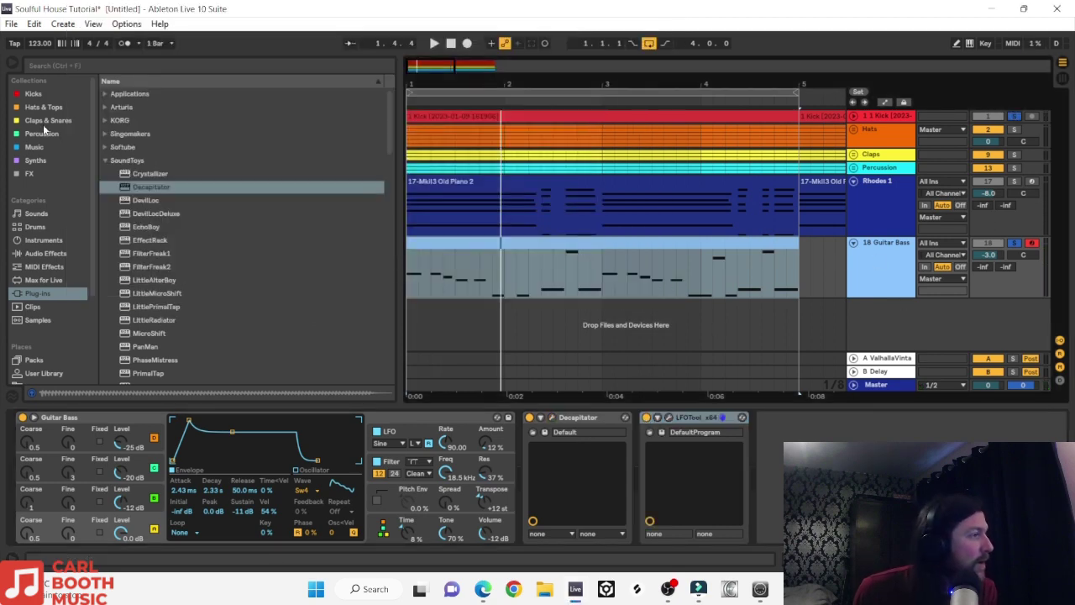
pyautogui.click(34, 256)
pyautogui.moveTo(126, 256); pyautogui.dragTo(640, 471)
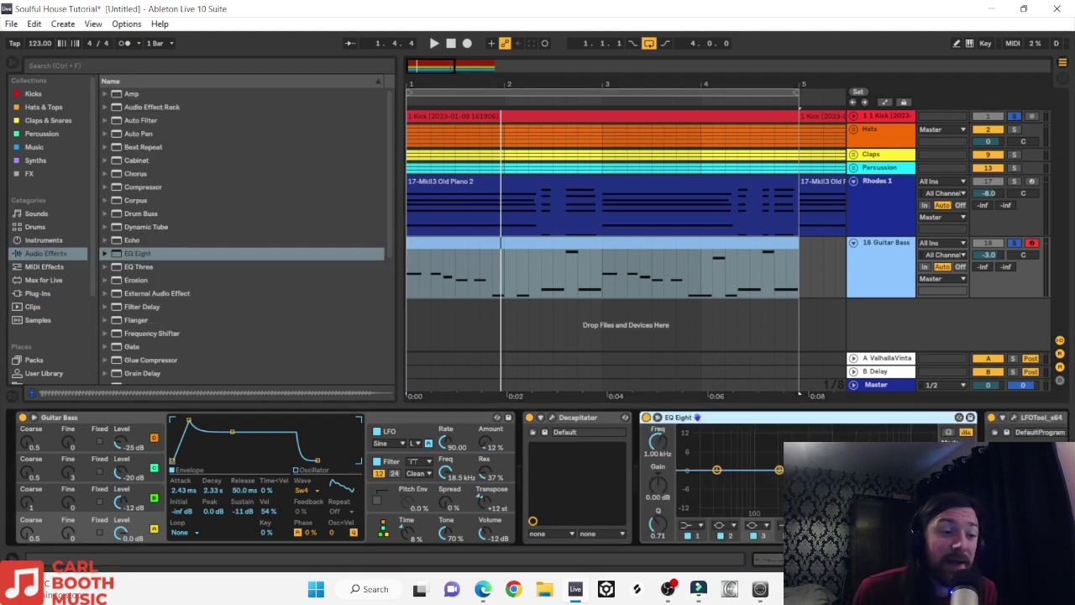
pyautogui.click(696, 526)
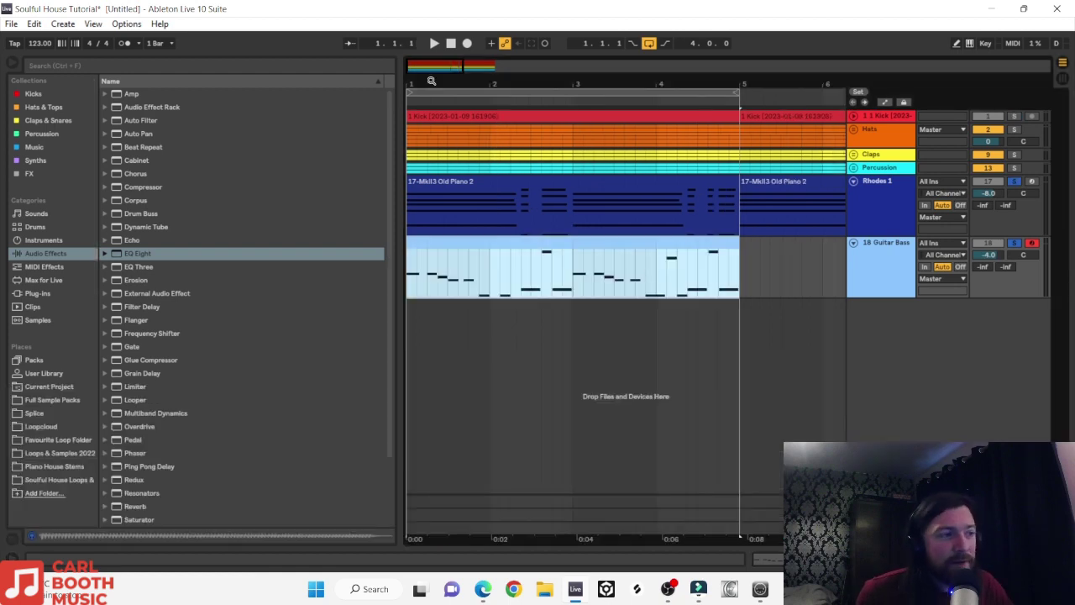
# Step: Play the loop with Guitar Bass and Rhodes 1 soloed, and take Rhodes 1 out of solo
pyautogui.press('space')
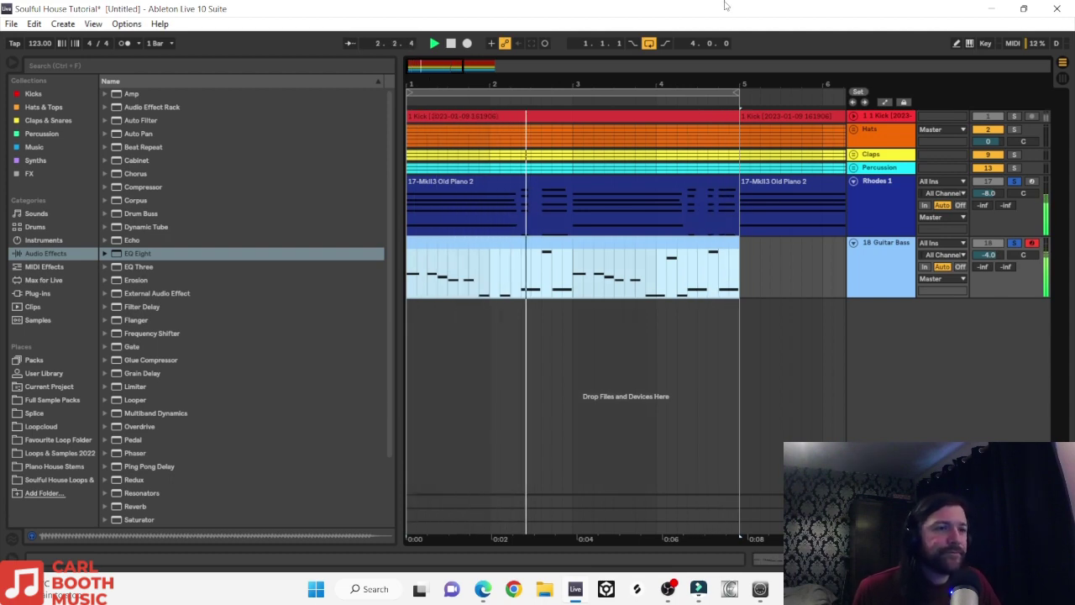
pyautogui.click(1013, 184)
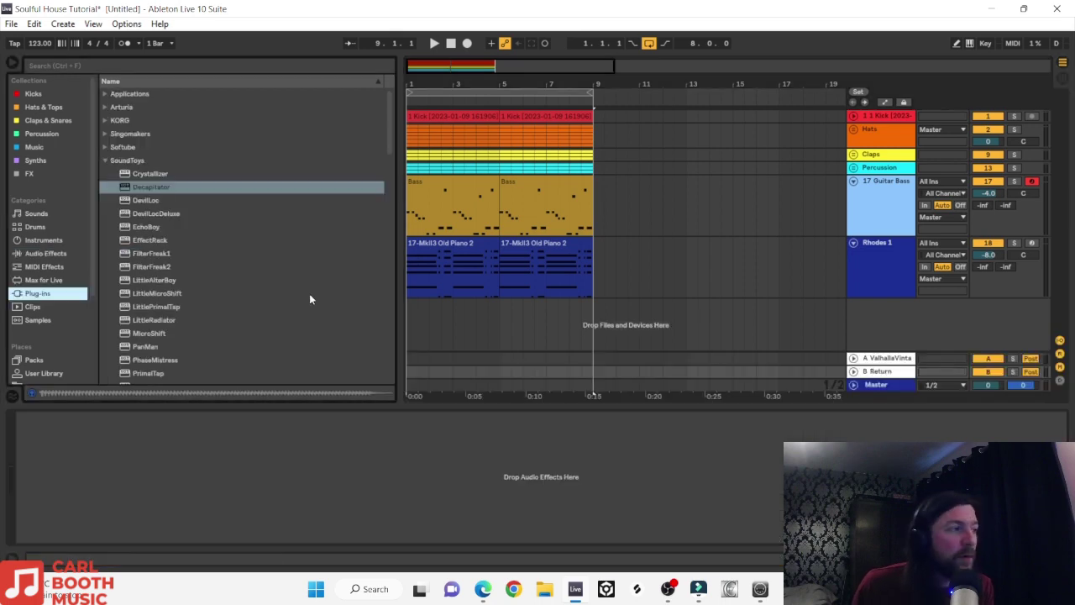
# Step: Add the ValhallaVintageVerb_x64 plug-in to return track B
pyautogui.scroll(-10, 309, 293)
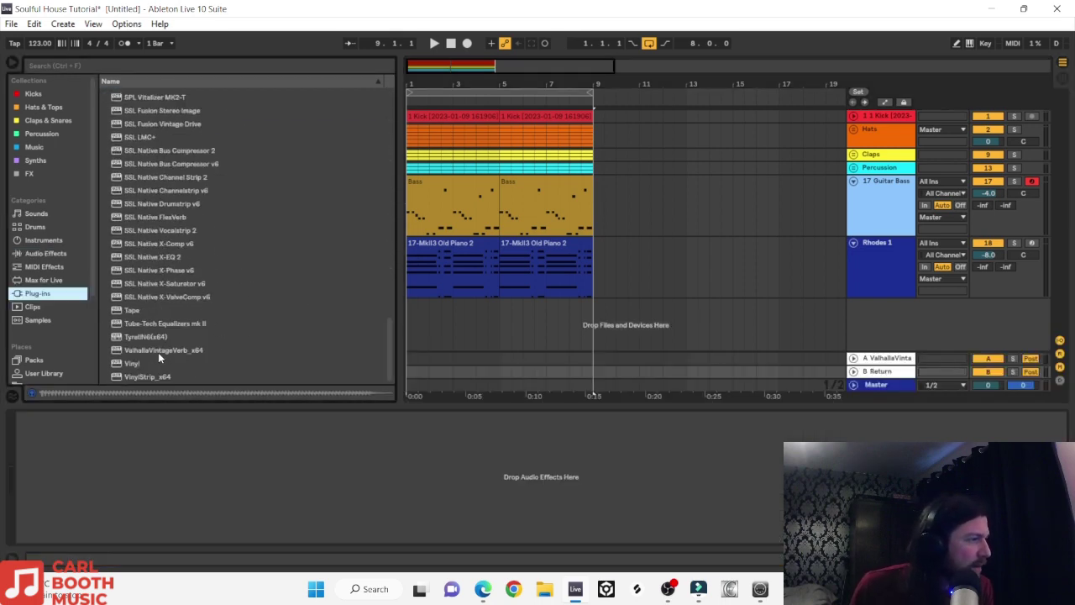
pyautogui.click(158, 351)
pyautogui.moveTo(879, 379); pyautogui.dragTo(879, 377)
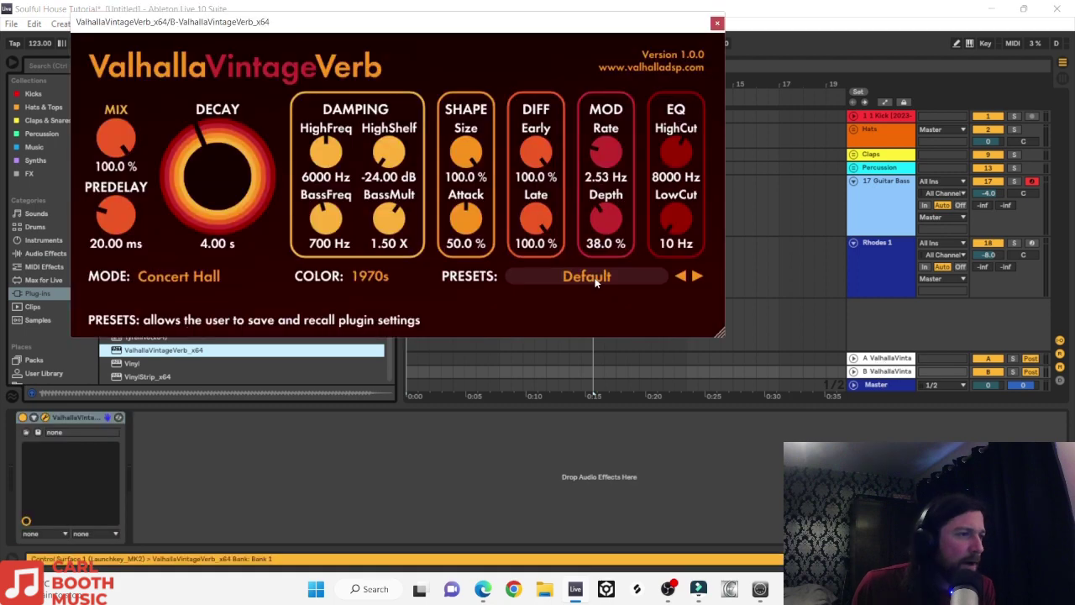
# Step: Set up return B's reverb with the Tiled Room preset, 1970s color, a 200 Hz low cut and a 1.15 s decay
pyautogui.click(595, 280)
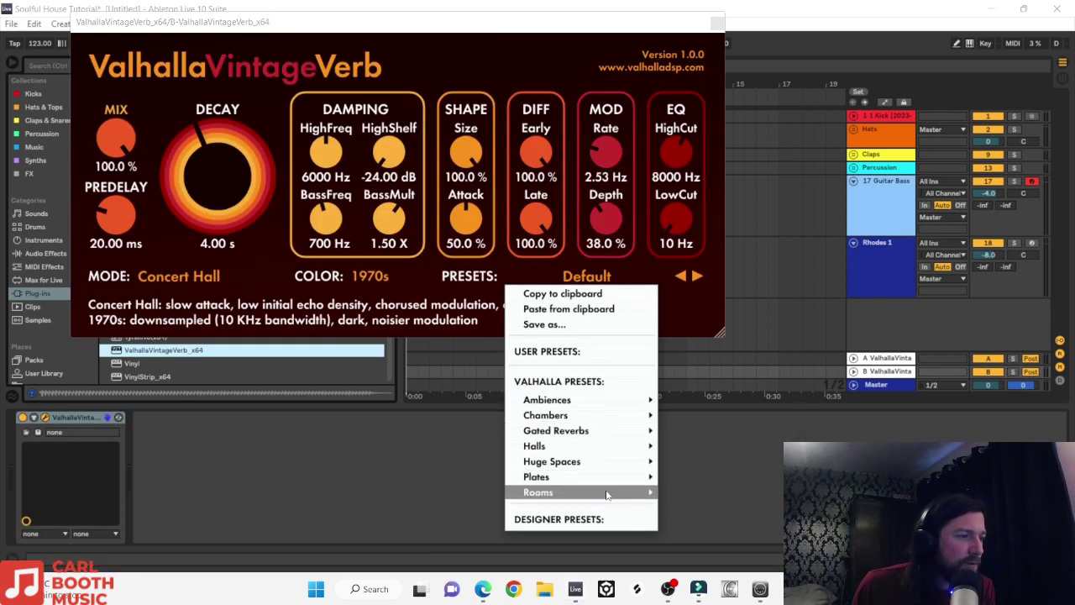
pyautogui.moveTo(607, 492)
pyautogui.click(701, 491)
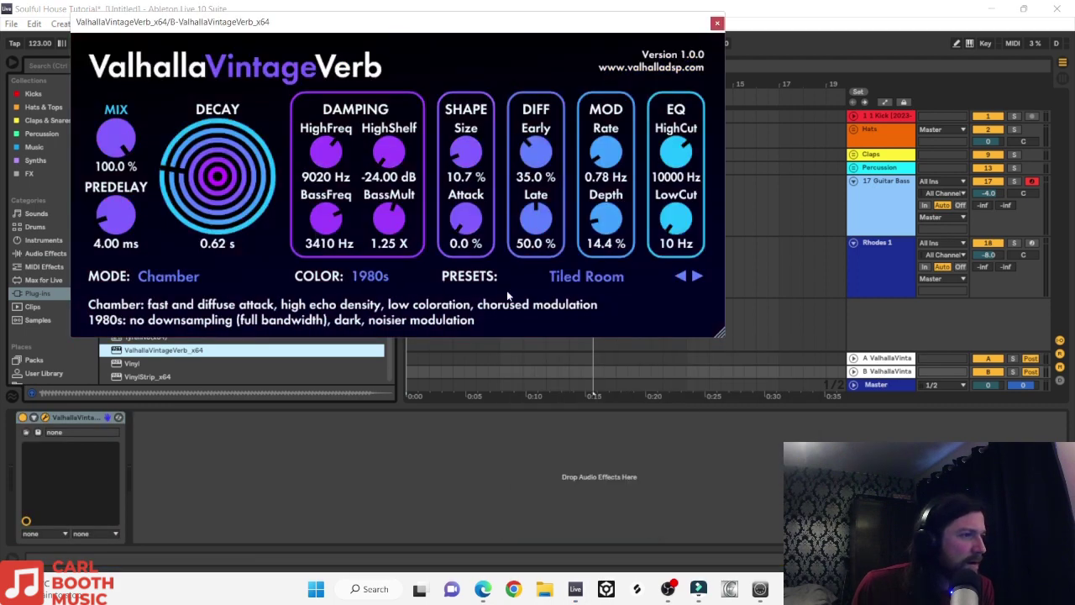
pyautogui.click(378, 279)
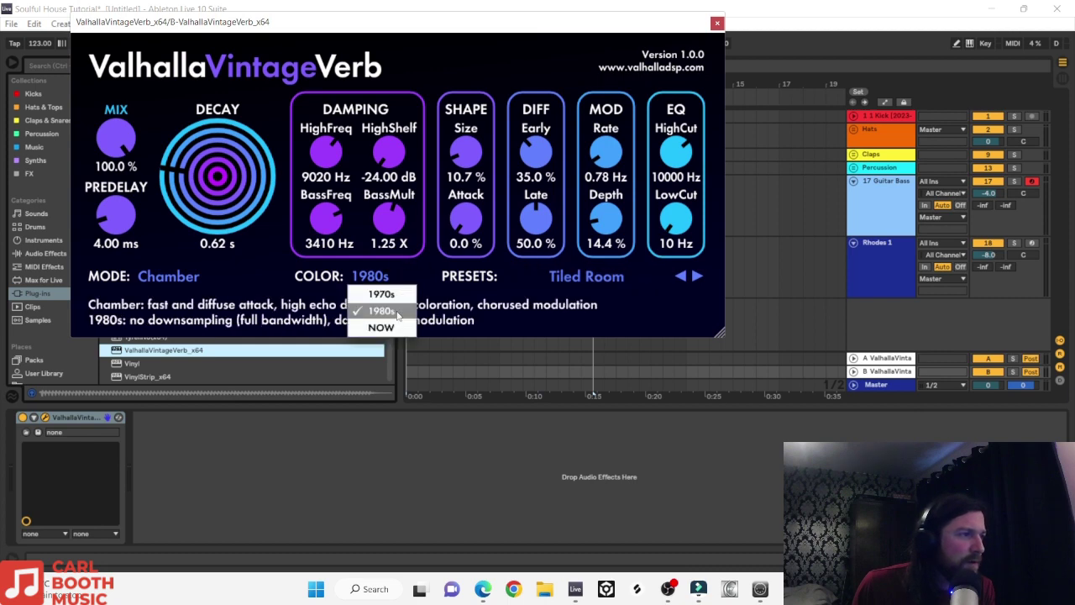
pyautogui.click(373, 289)
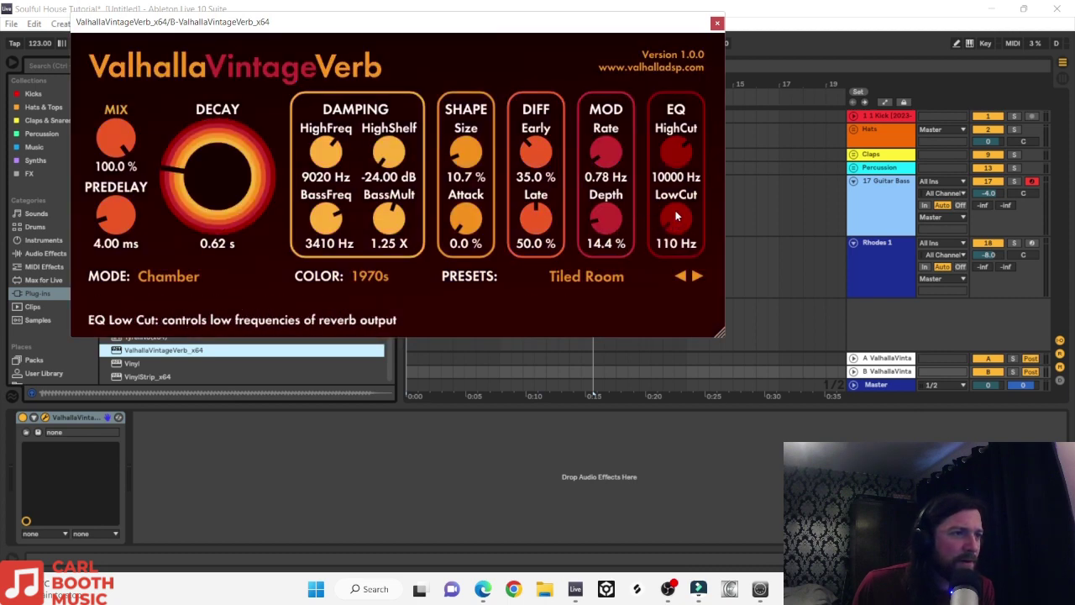
pyautogui.moveTo(675, 210); pyautogui.dragTo(679, 199)
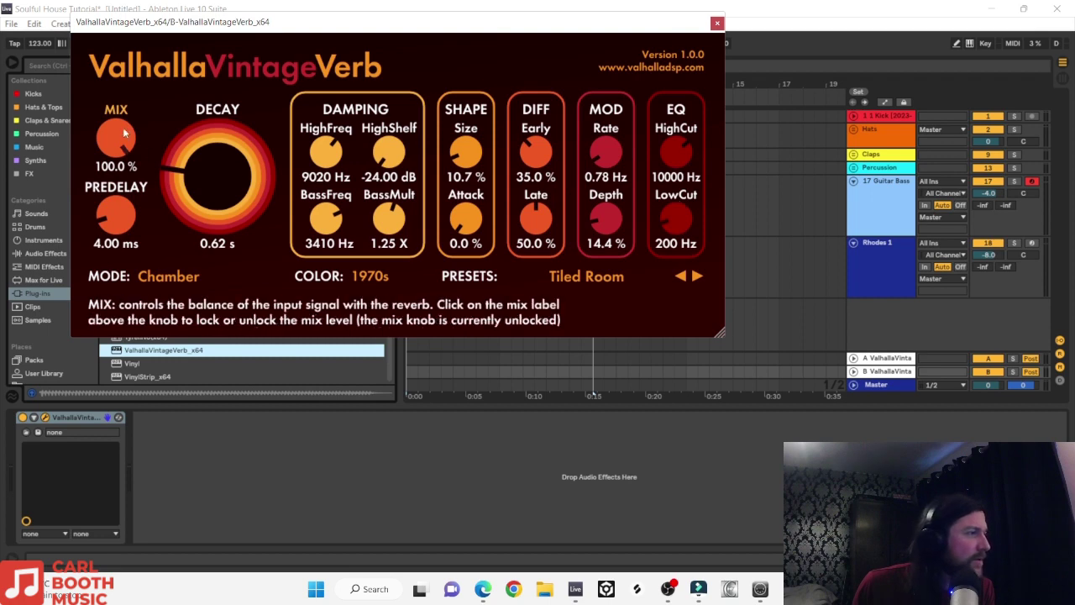
pyautogui.moveTo(174, 173); pyautogui.dragTo(179, 164)
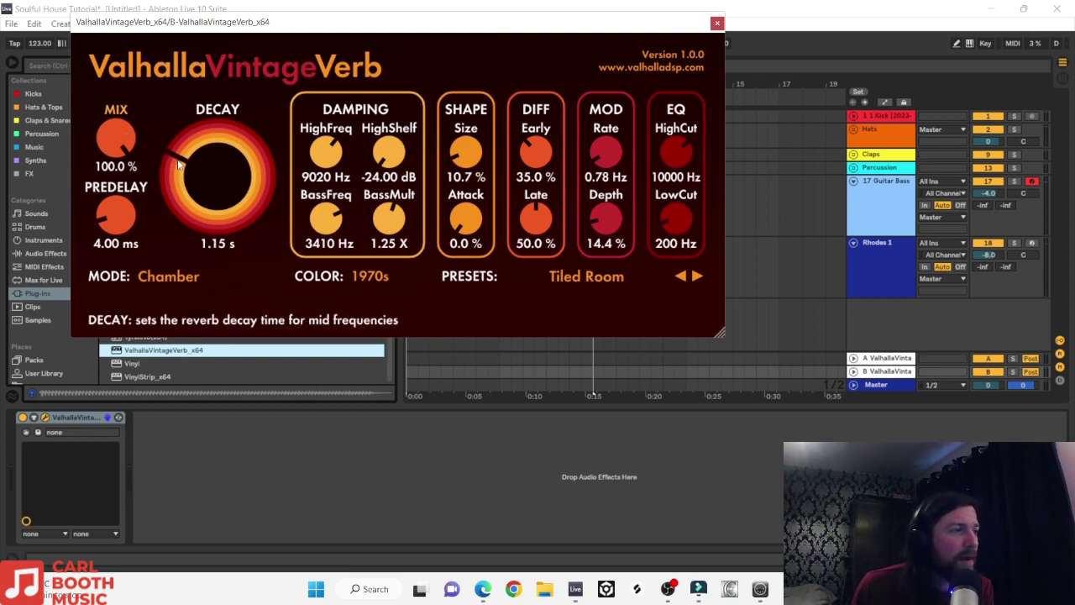
# Step: Put the Rhodes 1 track into a group of its own
pyautogui.click(893, 267)
pyautogui.rightClick(881, 263)
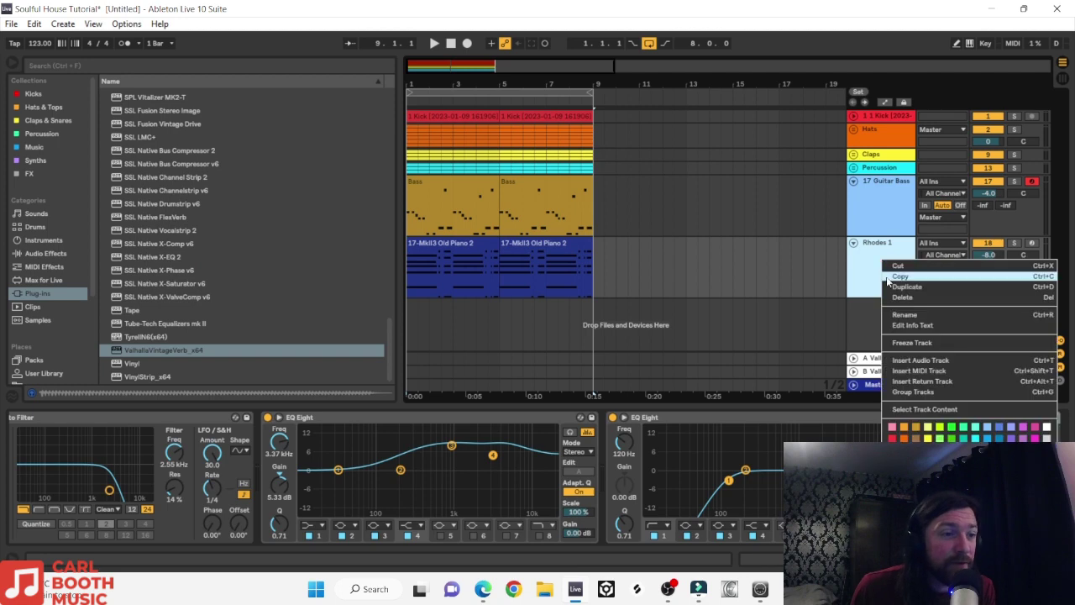
pyautogui.click(911, 391)
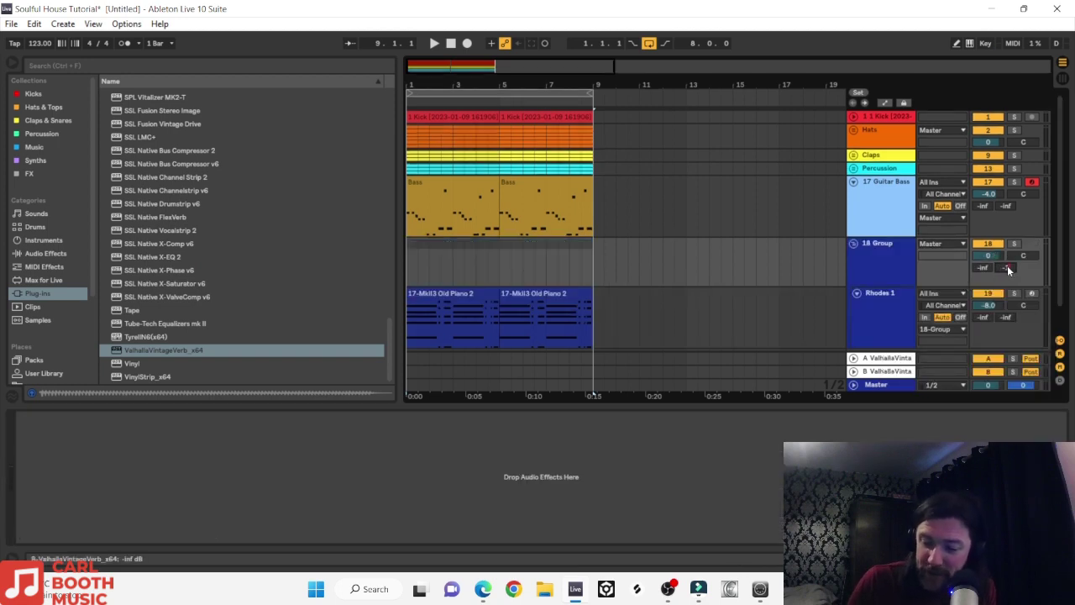
# Step: Play the soloed Rhodes group from bar 1, compare it with its return B send at -inf, and undo the send change
pyautogui.click(455, 321)
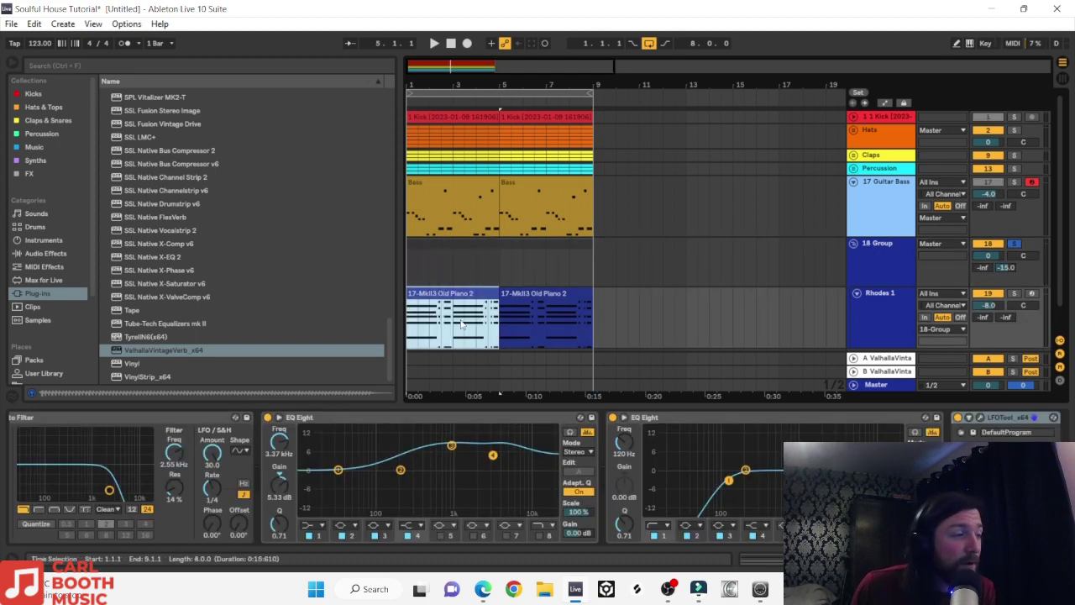
pyautogui.press('space')
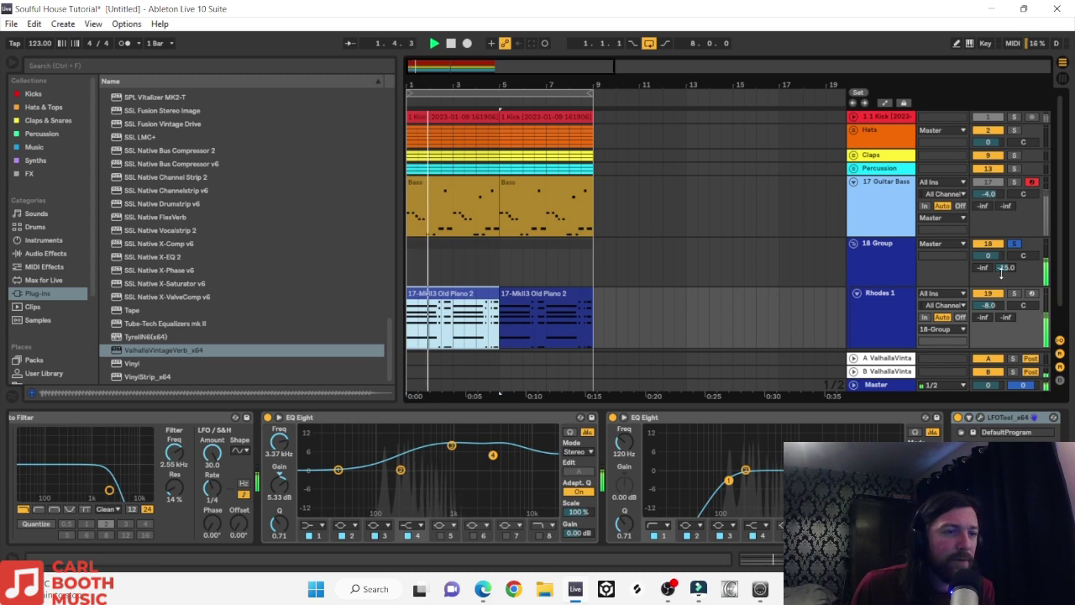
pyautogui.moveTo(1001, 270); pyautogui.dragTo(1001, 316)
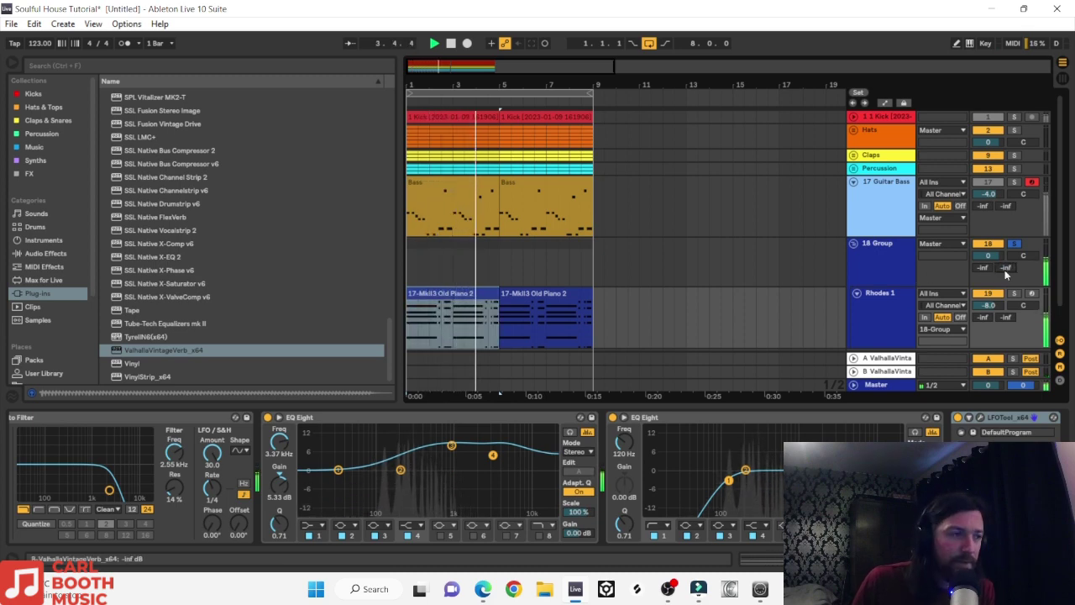
pyautogui.hotkey('ctrl', 'z')
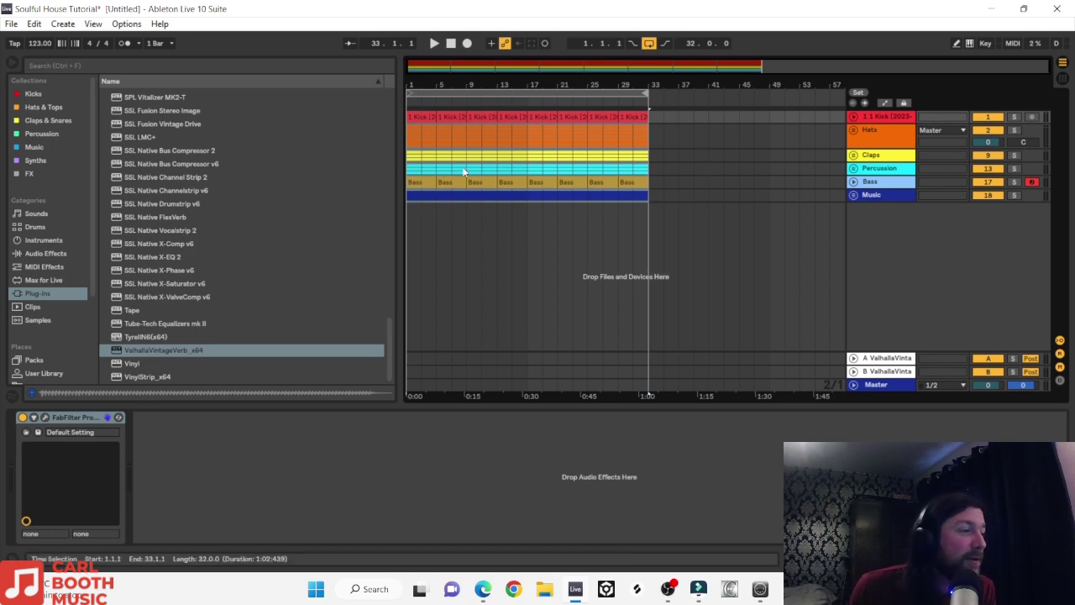
# Step: Trim one bar off the ends of the kick clips that finish at bars 17 and 33
pyautogui.click(480, 142)
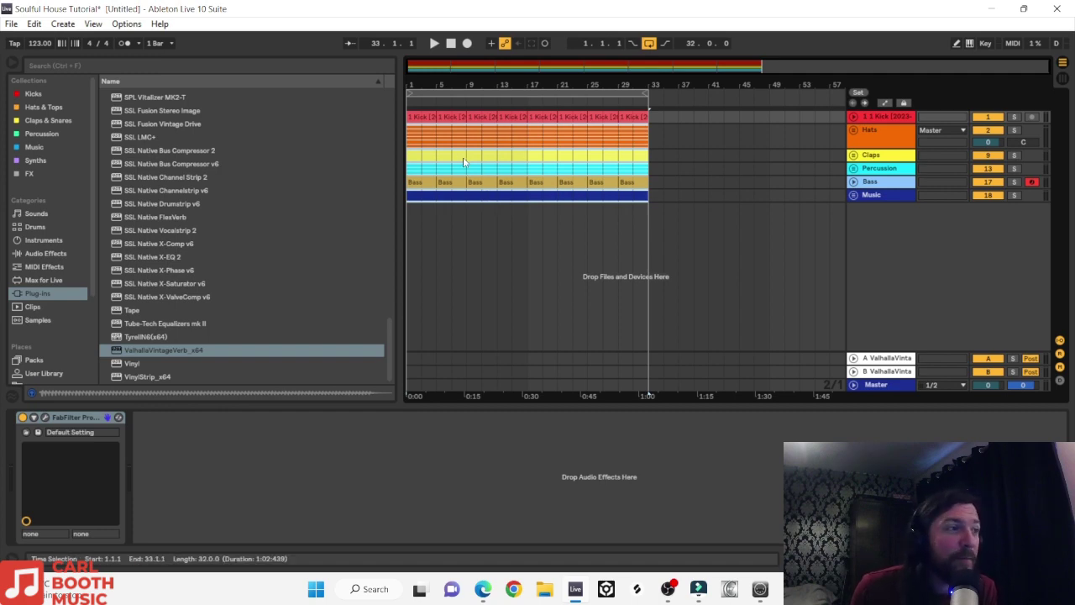
pyautogui.scroll(3, 487, 118)
pyautogui.moveTo(583, 117); pyautogui.dragTo(568, 117)
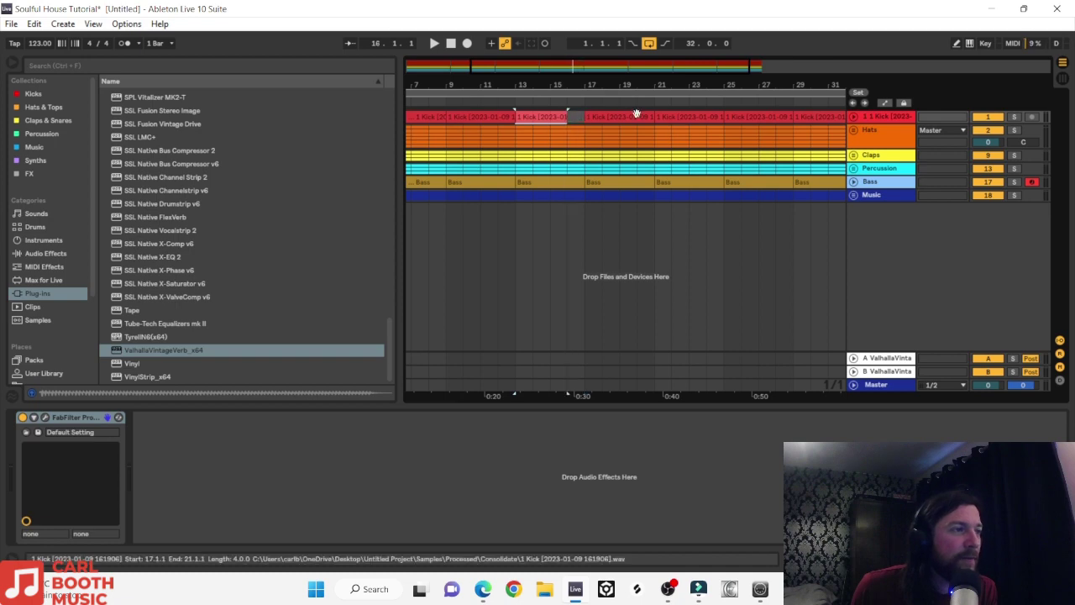
pyautogui.hscroll(4, 663, 123)
pyautogui.click(524, 116)
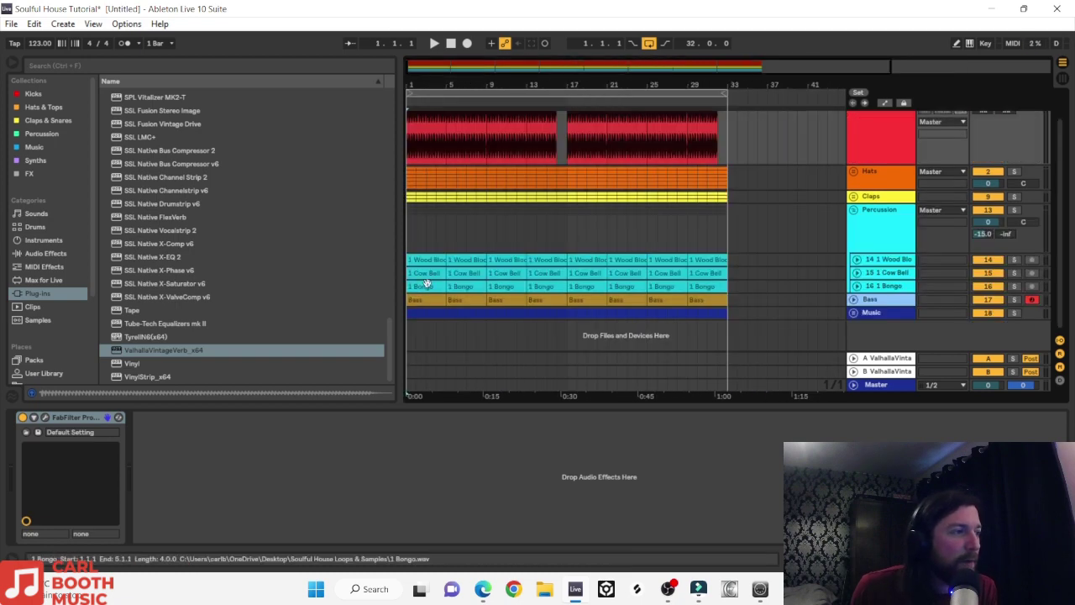
# Step: Delete the first four bongo clips so the bongo starts at bar 17
pyautogui.click(427, 287)
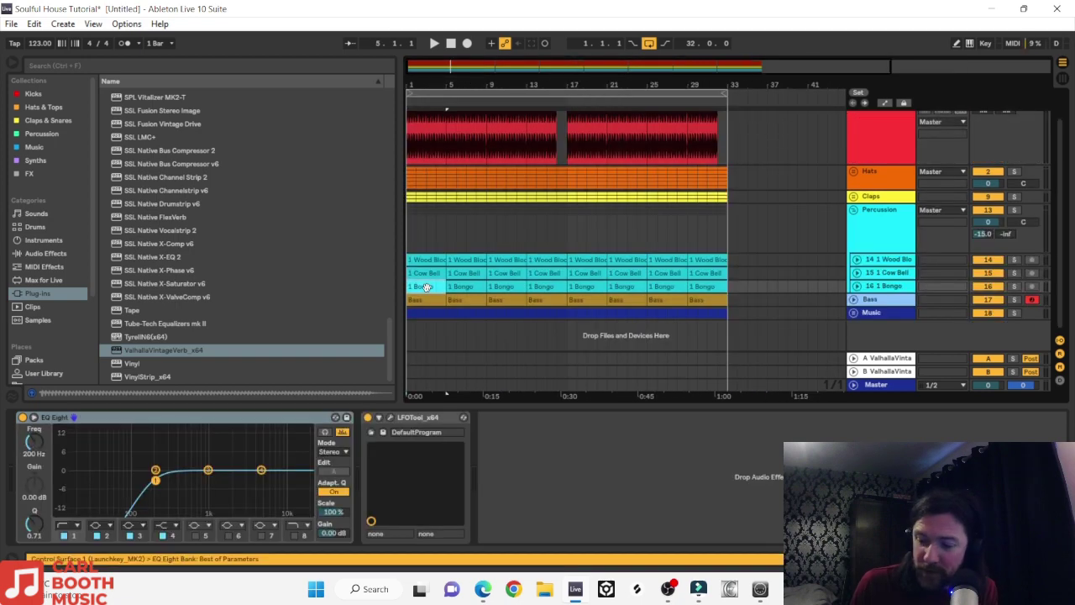
pyautogui.press('Delete')
pyautogui.click(463, 287)
pyautogui.press('Delete')
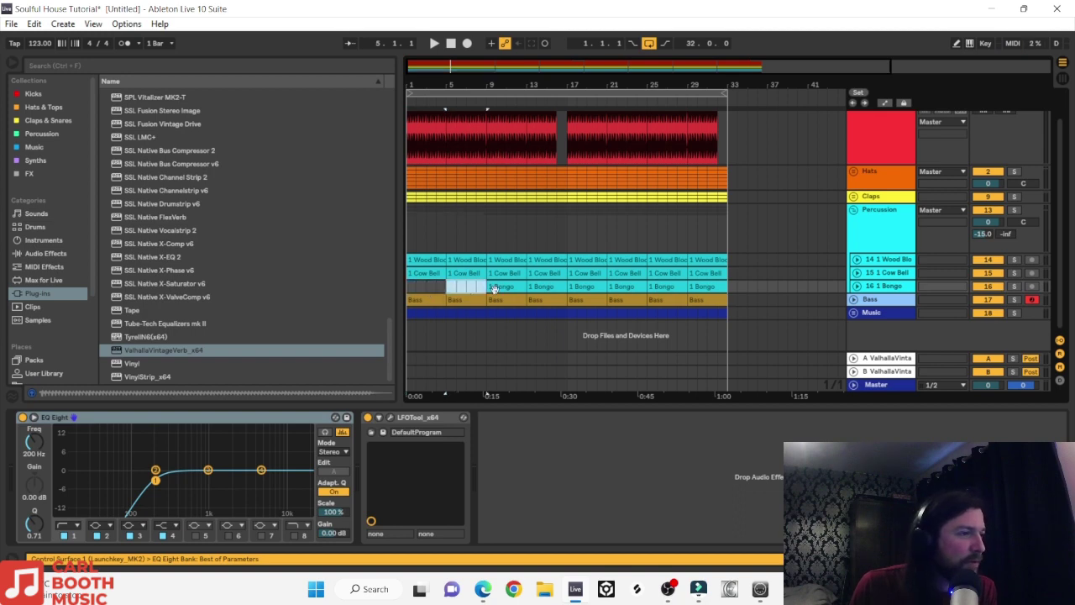
pyautogui.click(494, 288)
pyautogui.press('Delete')
pyautogui.click(546, 288)
pyautogui.press('Delete')
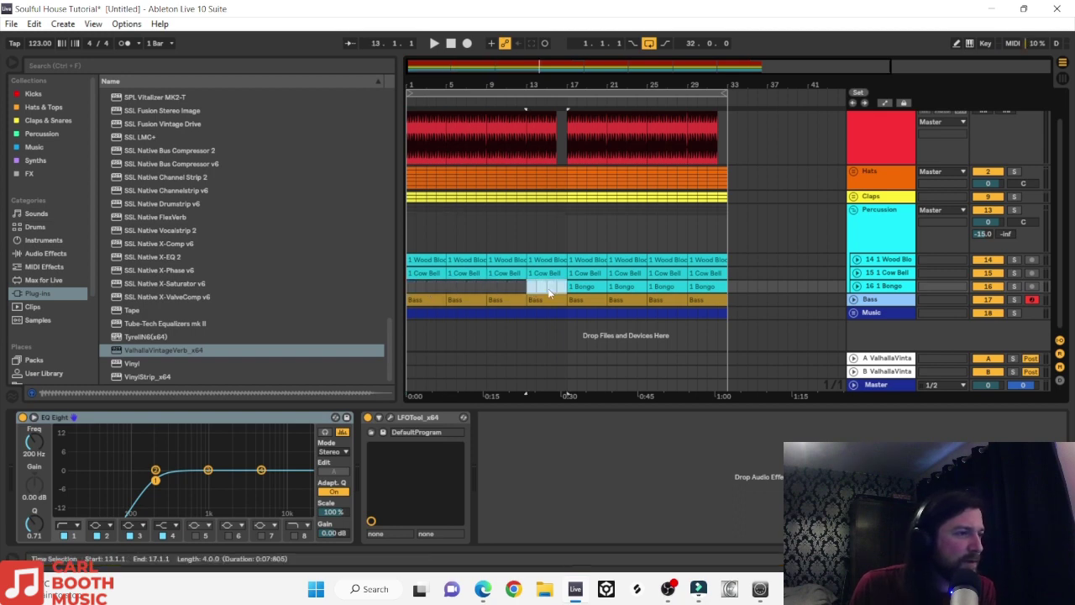
# Step: Delete the first two open hat clips so the open hat starts at bar 9
pyautogui.scroll(5, 550, 292)
pyautogui.click(425, 227)
pyautogui.press('Delete')
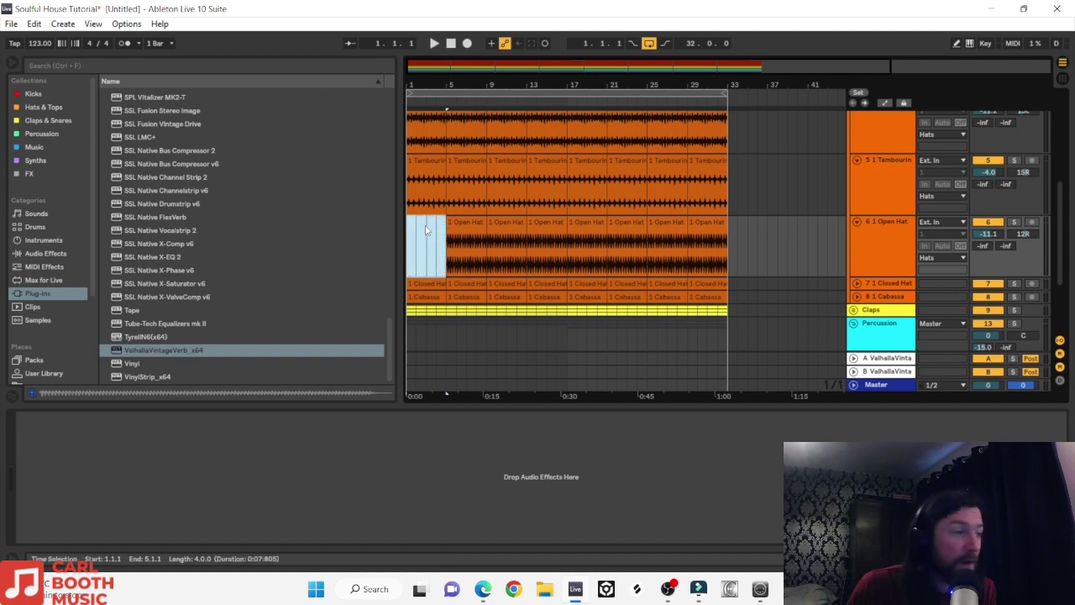
pyautogui.click(459, 233)
pyautogui.press('Delete')
pyautogui.scroll(3, 460, 233)
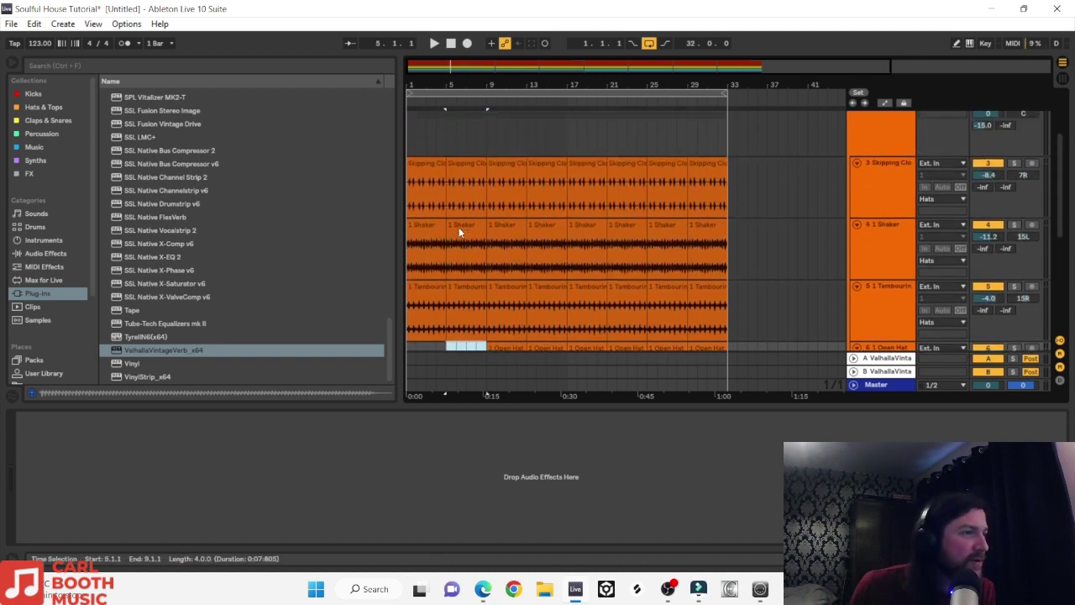
pyautogui.scroll(-2, 855, 175)
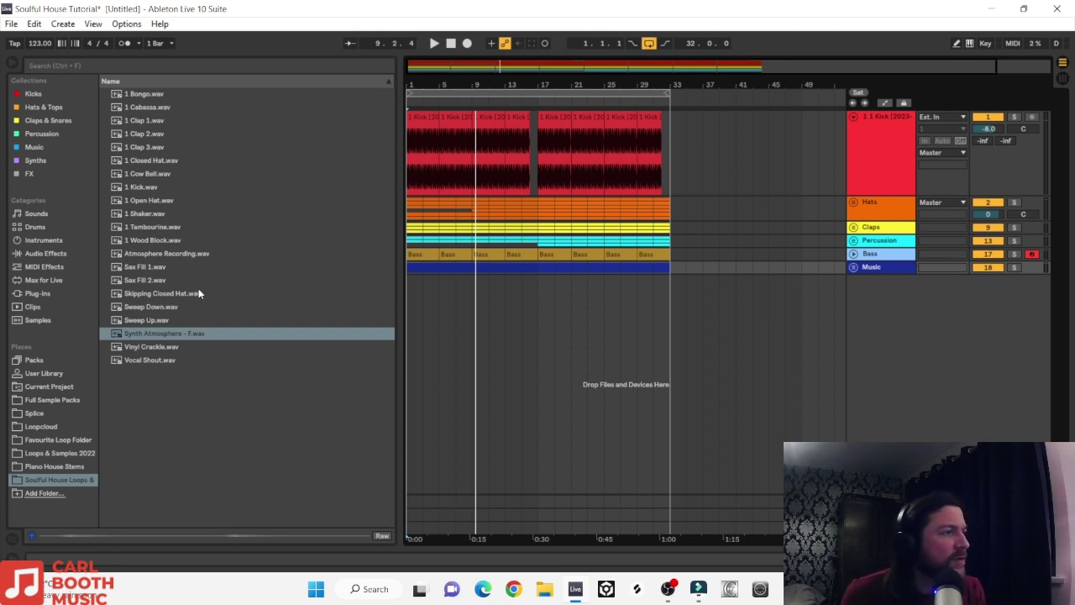
# Step: Search the Hats & Tops collection for "crash" and place 001_Crash_-_ED_Zenhiser.wav on a new track at bar 1
pyautogui.click(75, 66)
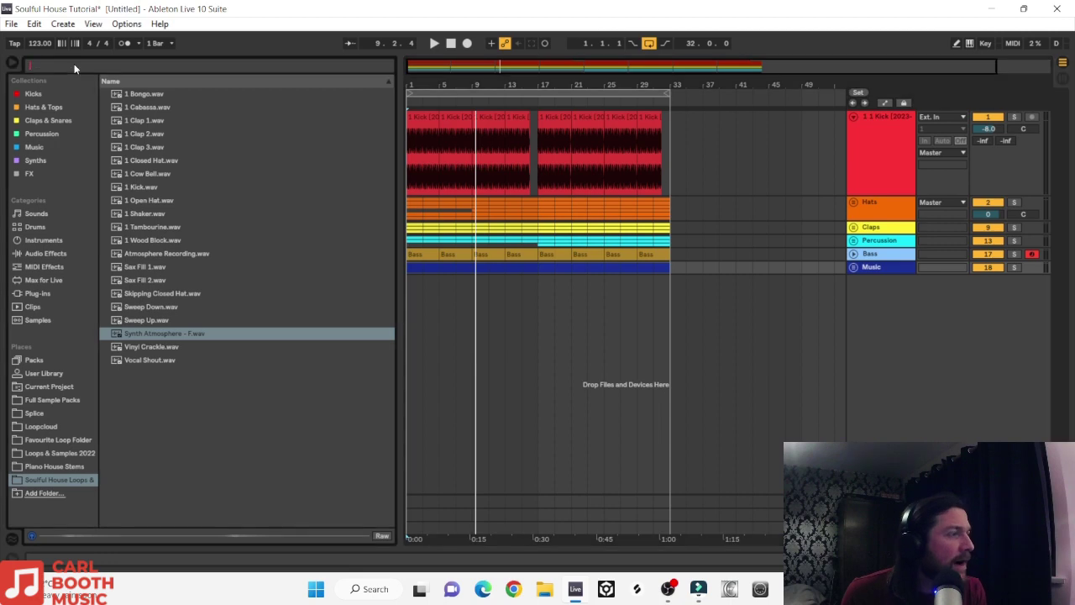
pyautogui.write('crash')
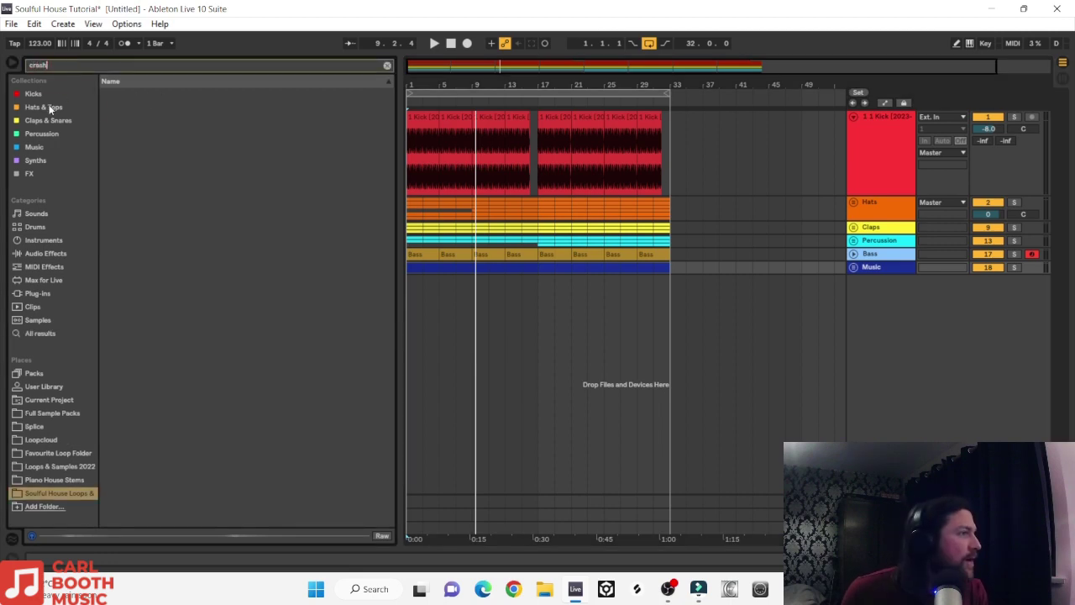
pyautogui.click(49, 108)
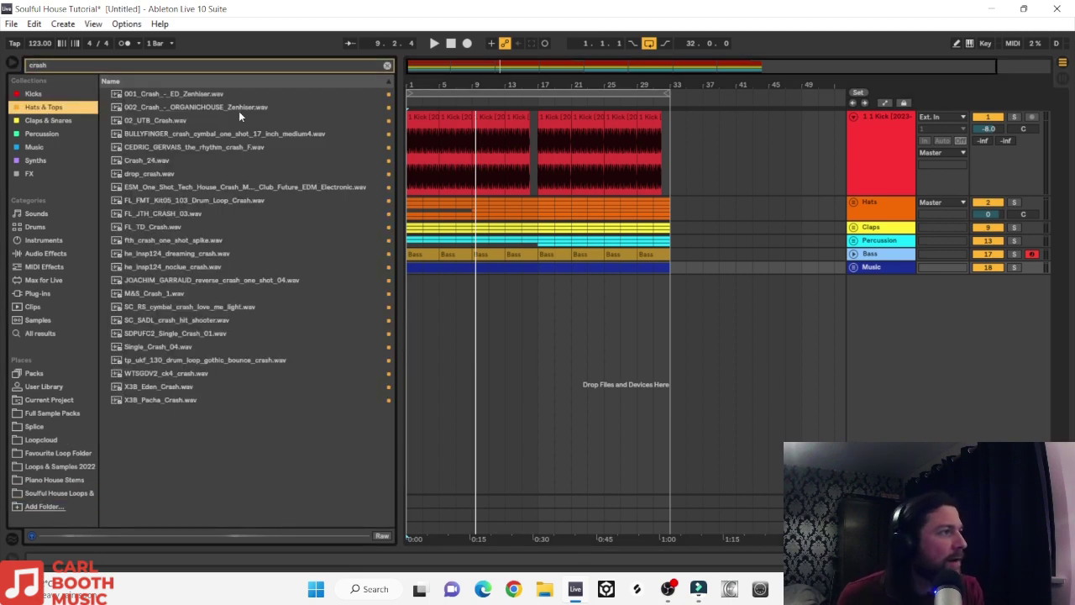
pyautogui.click(218, 93)
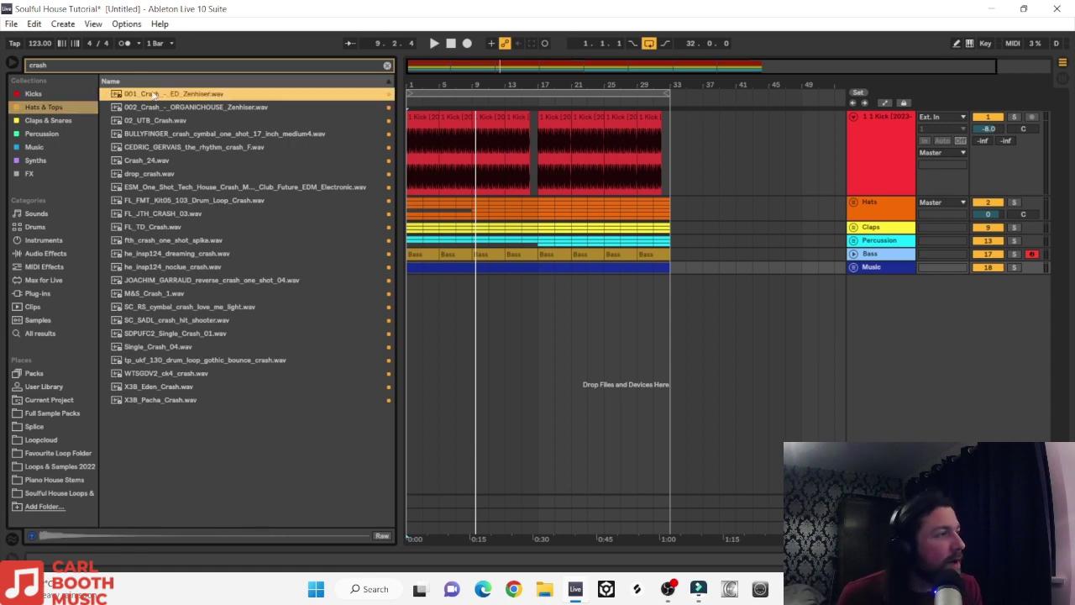
pyautogui.moveTo(334, 112)
pyautogui.mouseDown()
pyautogui.moveTo(459, 277)
pyautogui.moveTo(410, 288)
pyautogui.mouseUp()
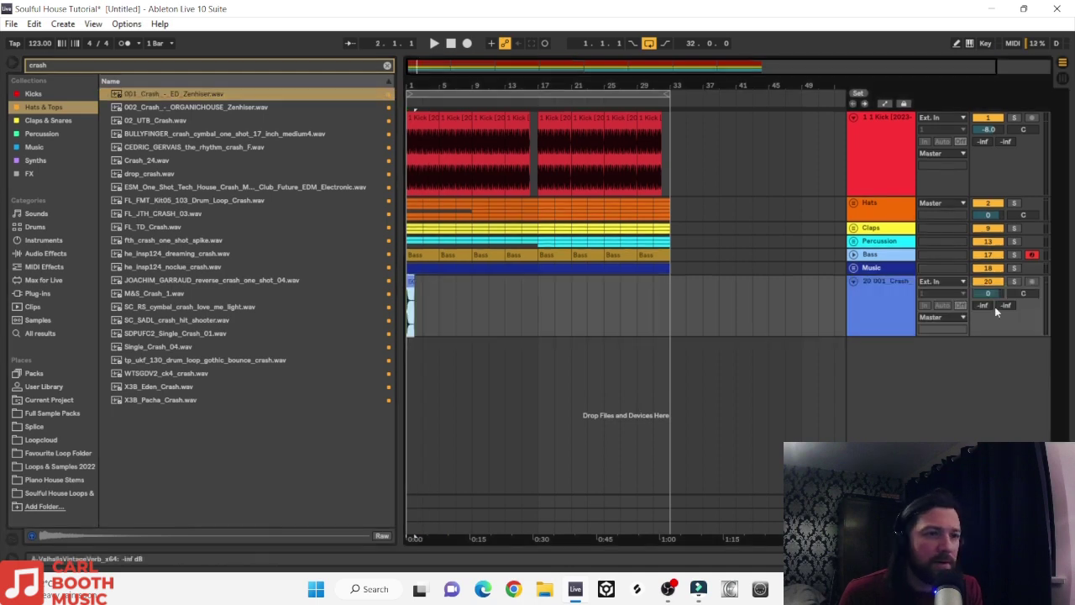
# Step: Set the crash track's volume to -15 dB and copy the crash clip to bar 17
pyautogui.moveTo(987, 293); pyautogui.dragTo(987, 312)
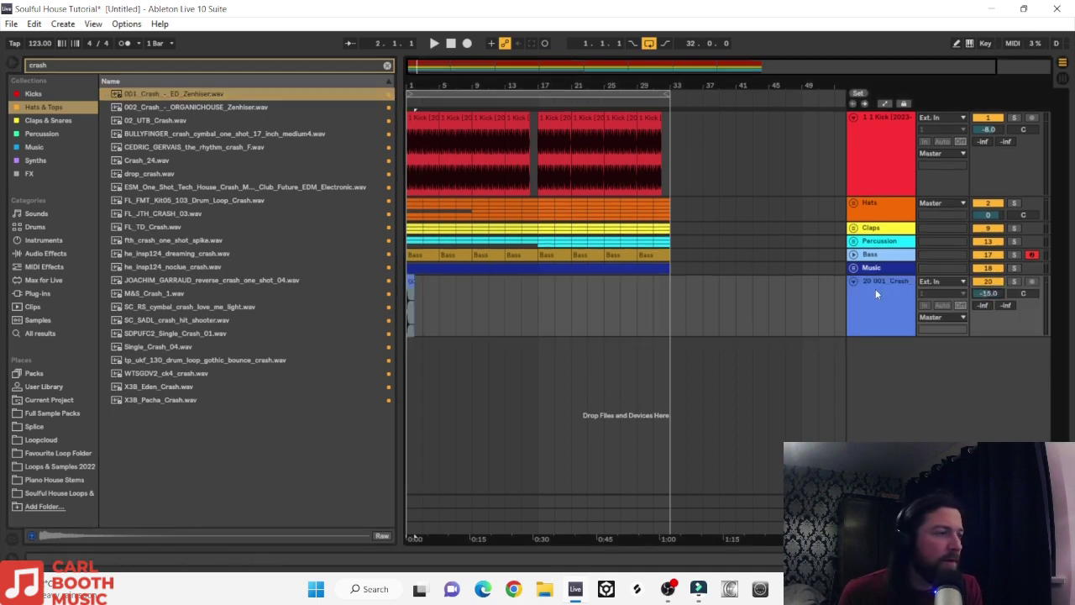
pyautogui.moveTo(408, 284); pyautogui.dragTo(541, 289)
pyautogui.click(410, 294)
pyautogui.press('+')
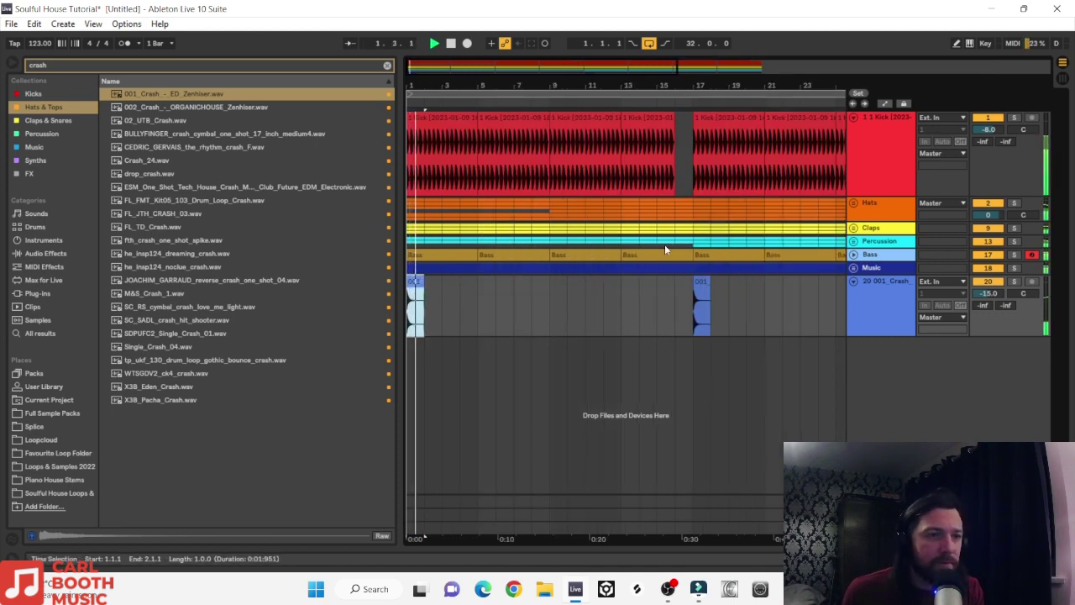
# Step: Set the crash track's volume to -14 dB and replay the opening bars to check its level
pyautogui.click(987, 294)
pyautogui.press('space')
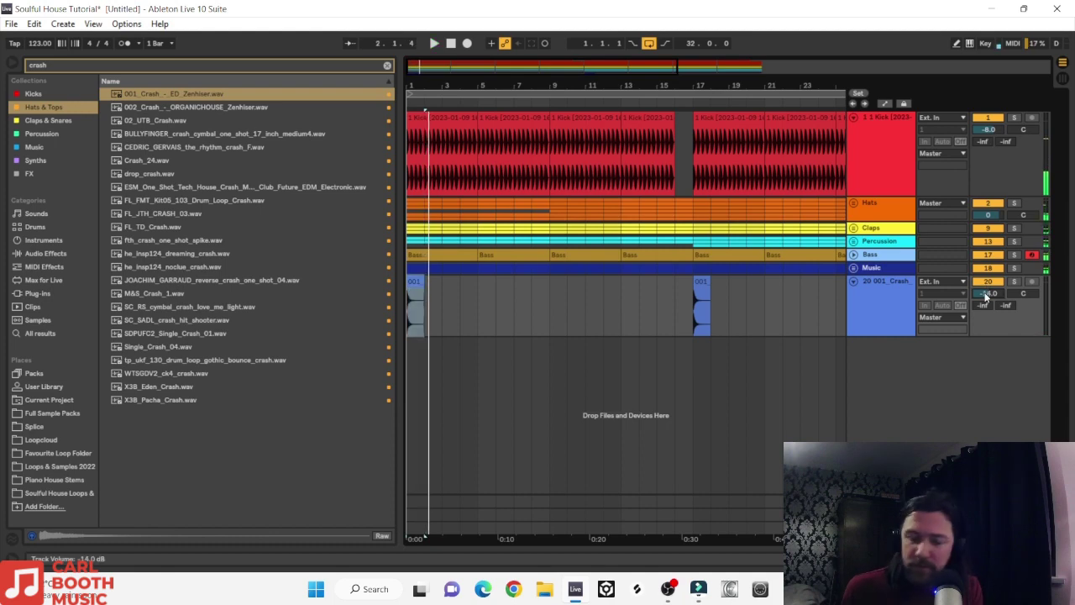
pyautogui.press('space')
pyautogui.scroll(1, 986, 295)
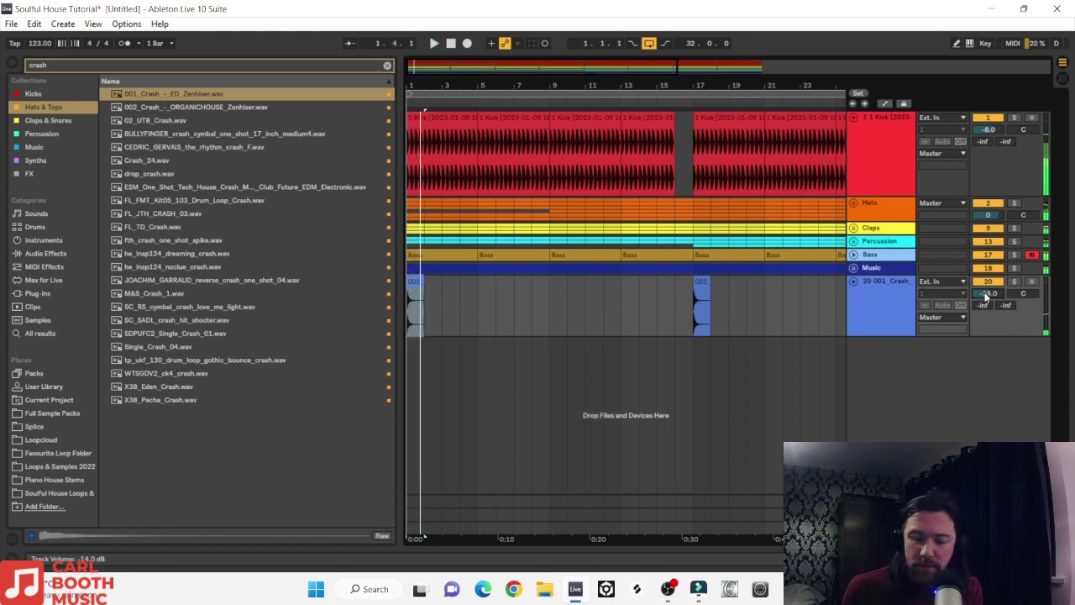
# Step: Solo the crash and kick tracks and set the crash volume to -12.6 dB during playback
pyautogui.click(1014, 282)
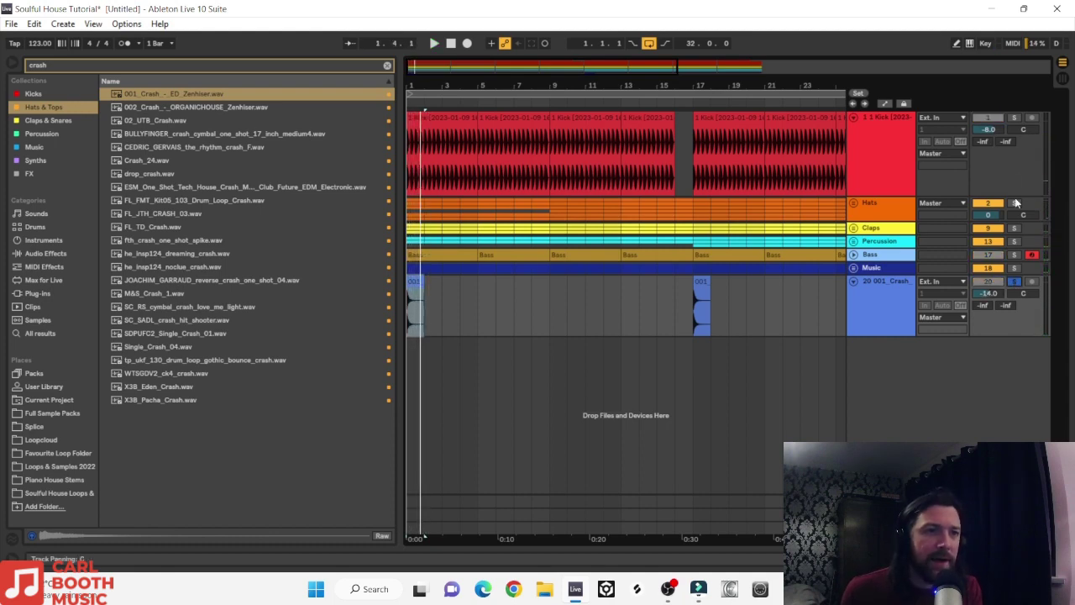
pyautogui.click(1014, 118)
pyautogui.press('space')
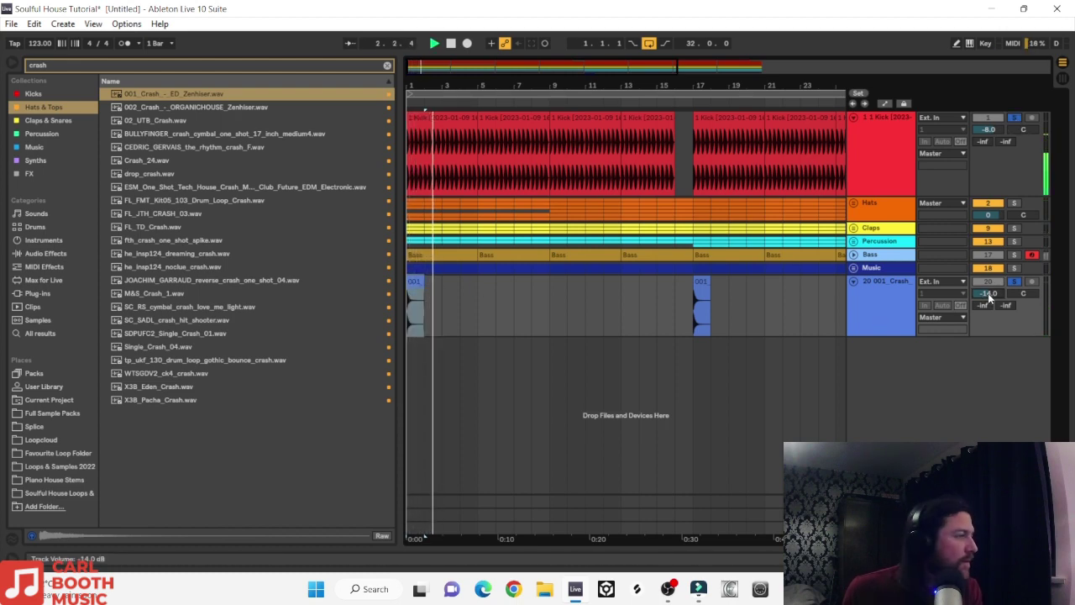
pyautogui.moveTo(987, 293); pyautogui.dragTo(988, 282)
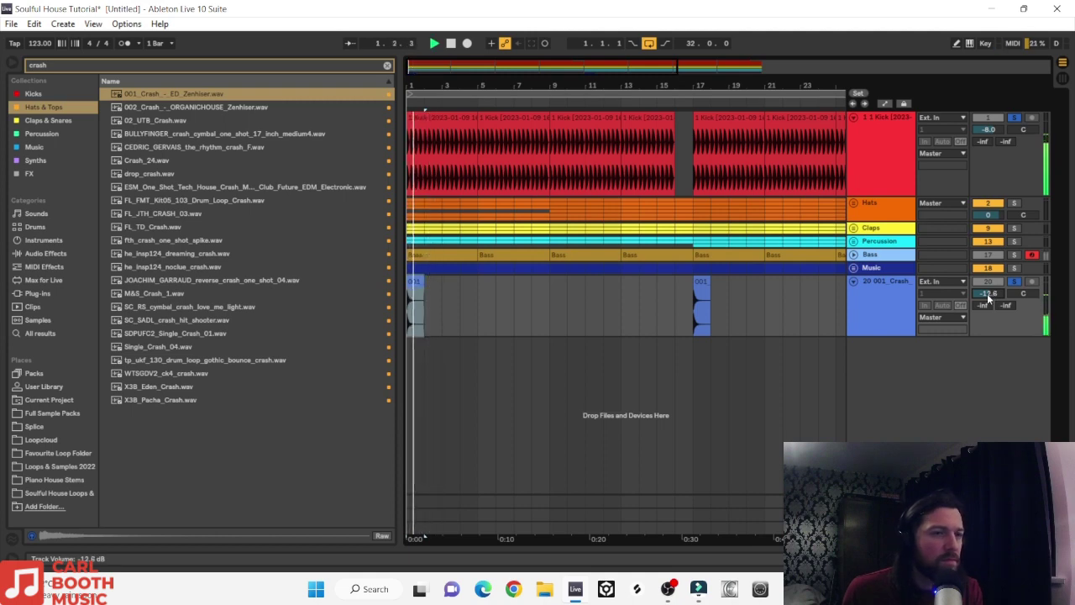
# Step: Add EQ Eight to the crash track and play the loop from bar 1
pyautogui.moveTo(145, 254); pyautogui.dragTo(521, 309)
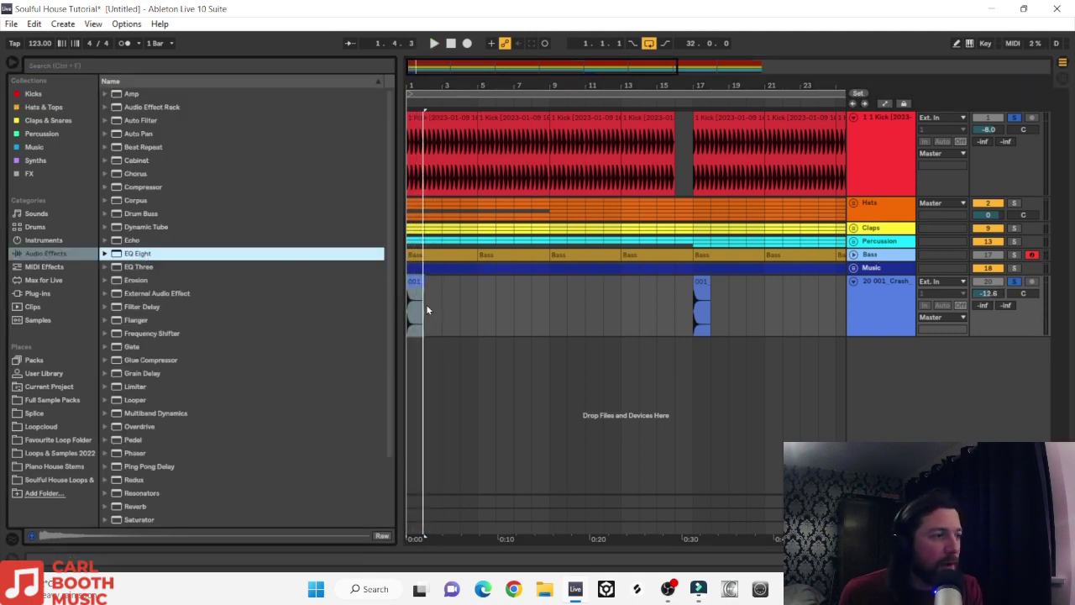
pyautogui.press('space')
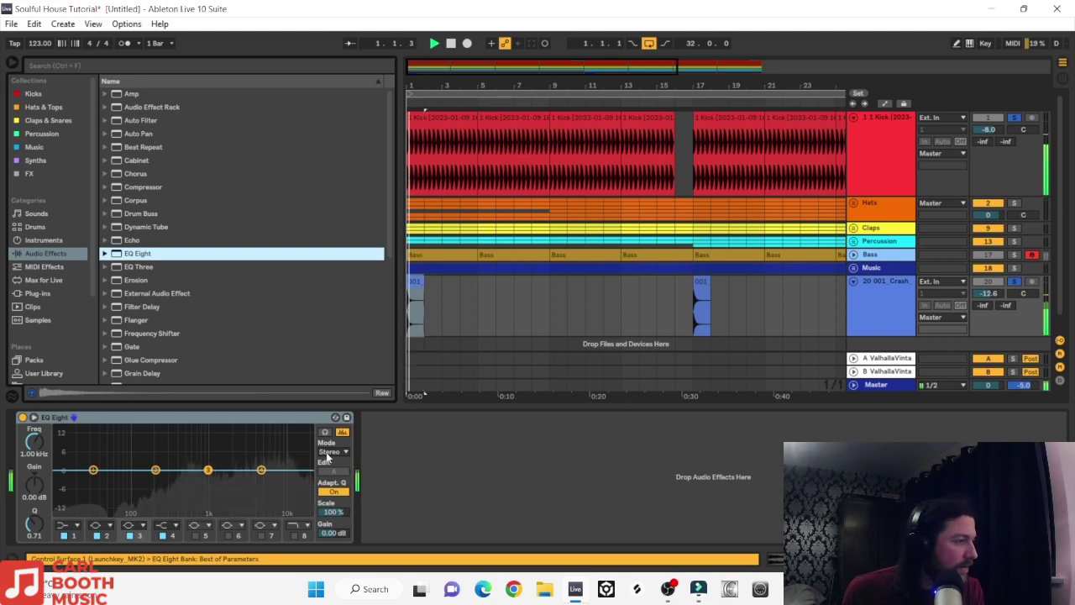
# Step: Change the crash EQ Eight's band 1 to a steep low cut and set its frequency to 375 Hz
pyautogui.click(65, 524)
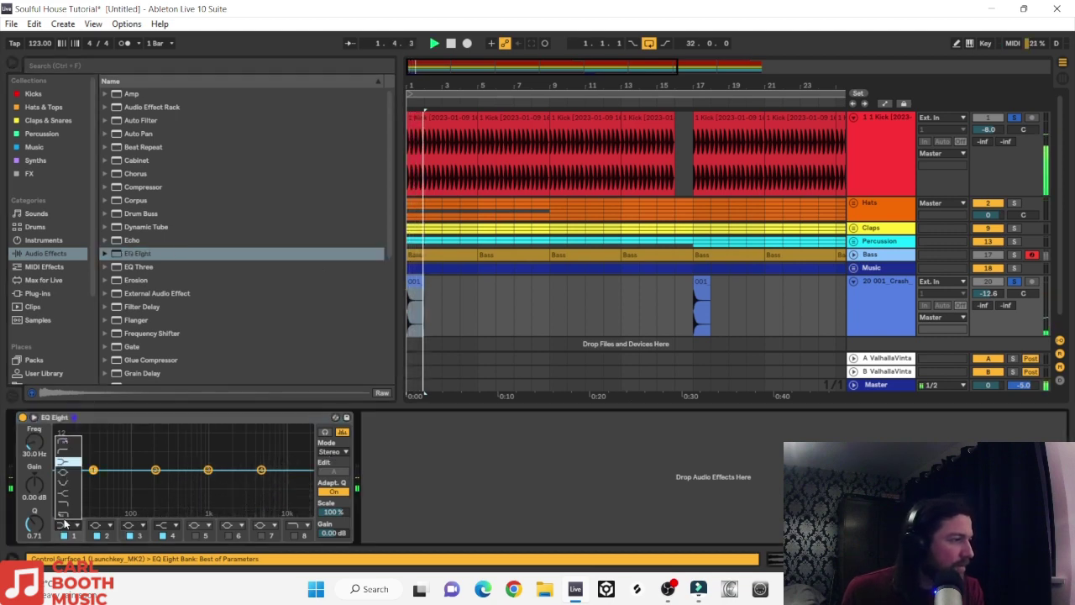
pyautogui.click(61, 440)
pyautogui.moveTo(93, 470); pyautogui.dragTo(154, 480)
pyautogui.press('space')
pyautogui.press('space')
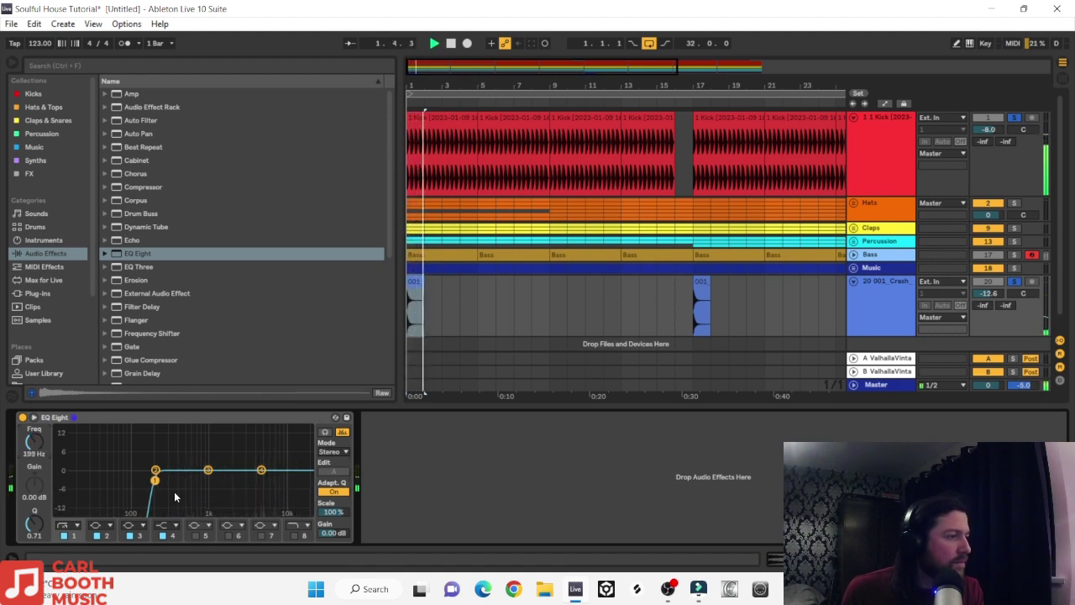
pyautogui.moveTo(157, 479); pyautogui.dragTo(169, 481)
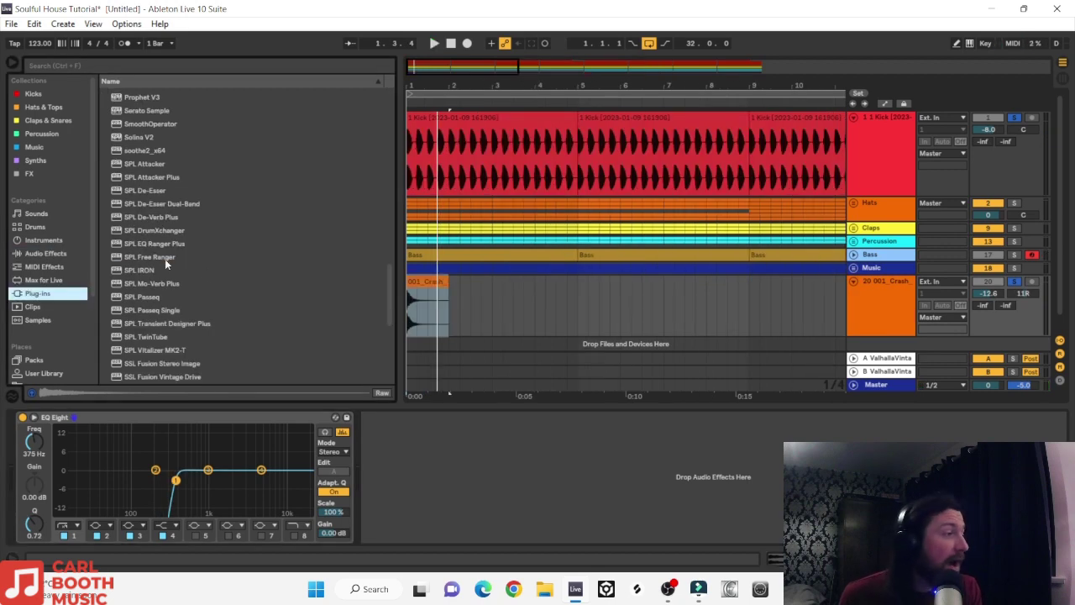
# Step: Search the plug-ins for "h d" and add H-Delay Stereo to the crash track after EQ Eight
pyautogui.click(106, 65)
pyautogui.write('h d')
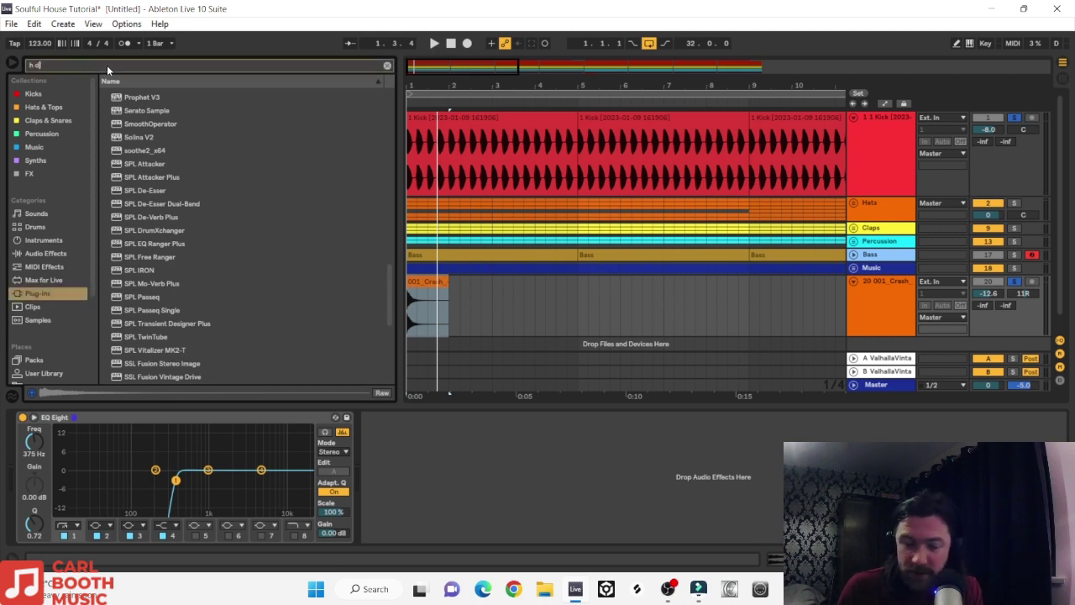
pyautogui.click(104, 120)
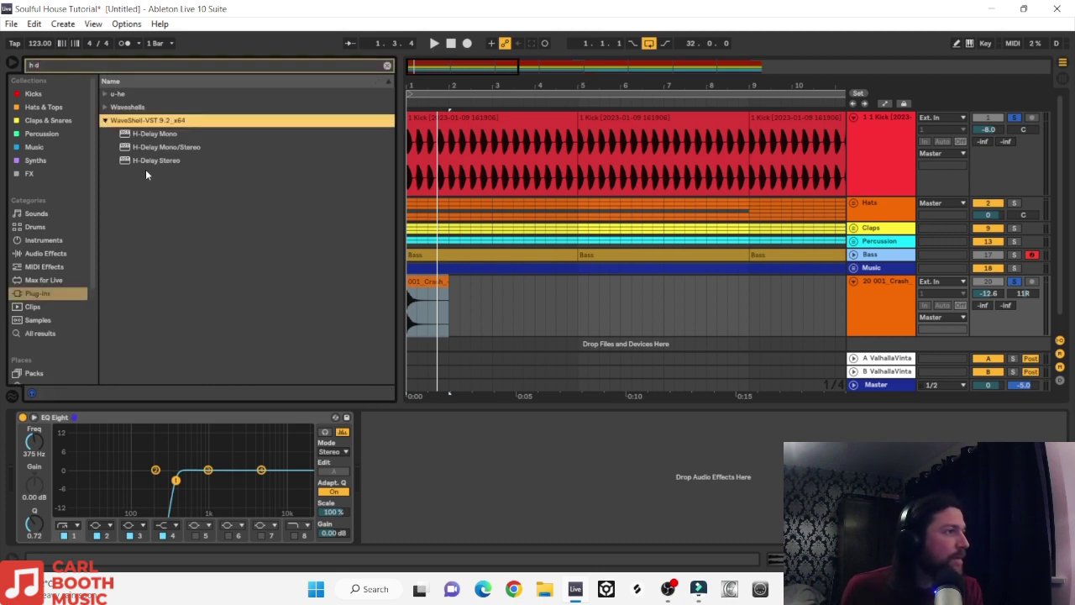
pyautogui.moveTo(151, 159); pyautogui.dragTo(374, 368)
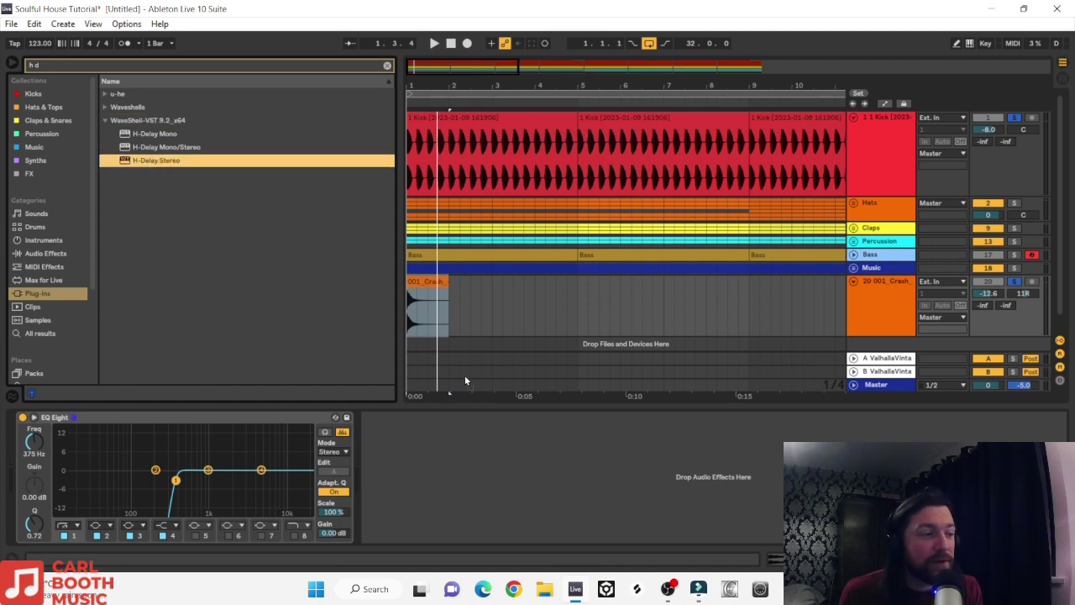
pyautogui.moveTo(432, 308); pyautogui.dragTo(432, 307)
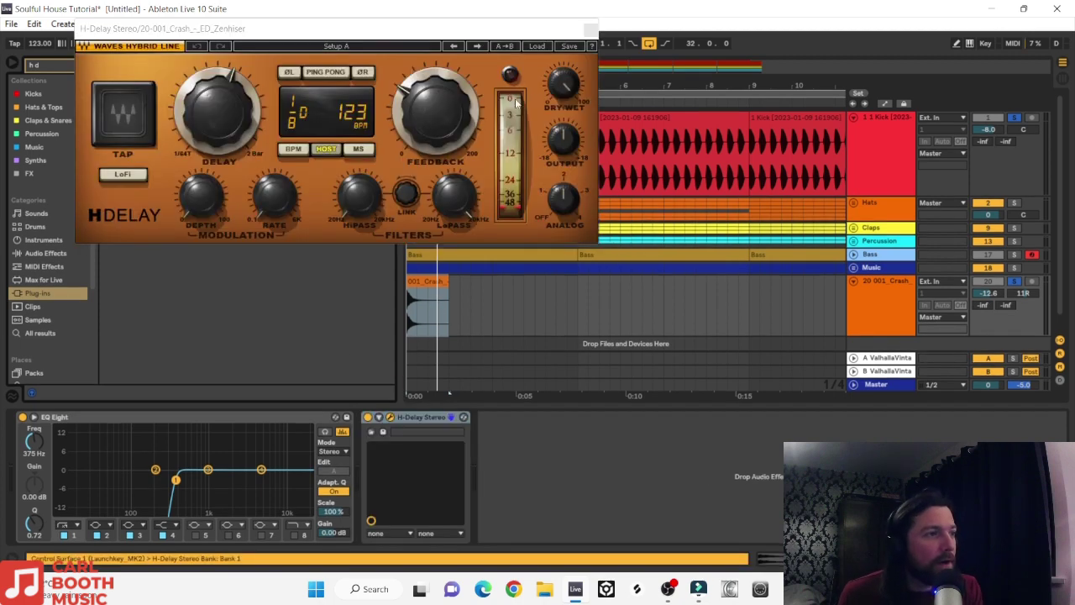
# Step: Load the saved user crash-delay preset into H-Delay and close the plug-in window
pyautogui.click(541, 46)
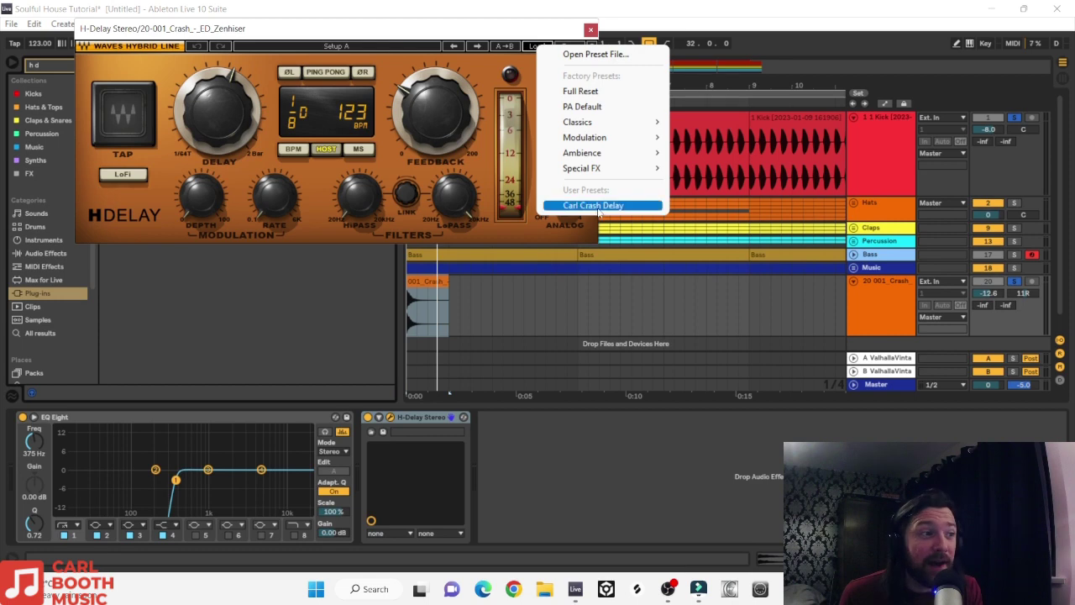
pyautogui.click(601, 206)
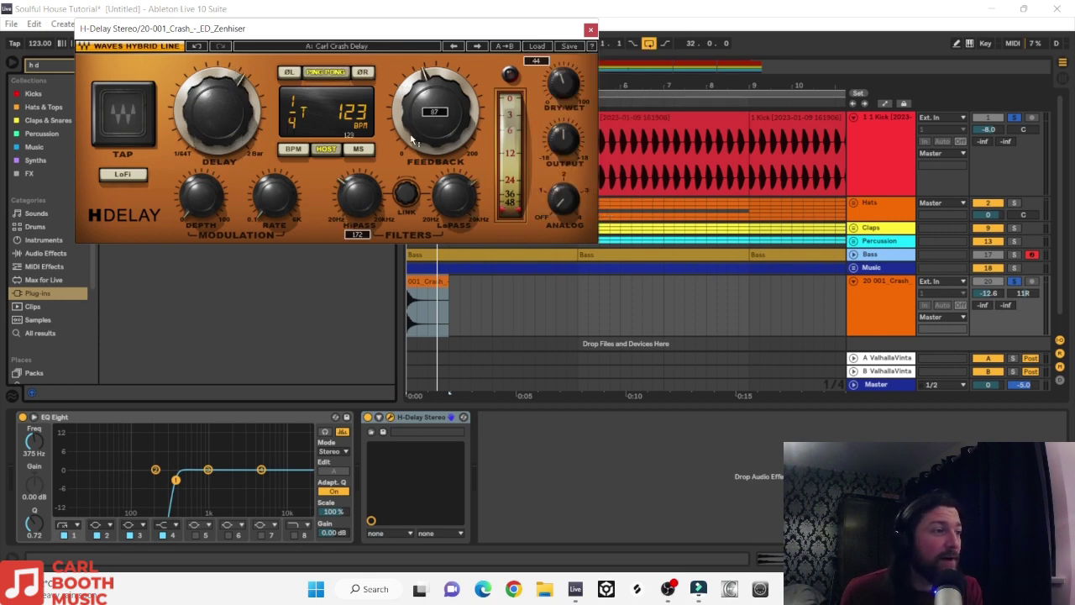
pyautogui.click(590, 30)
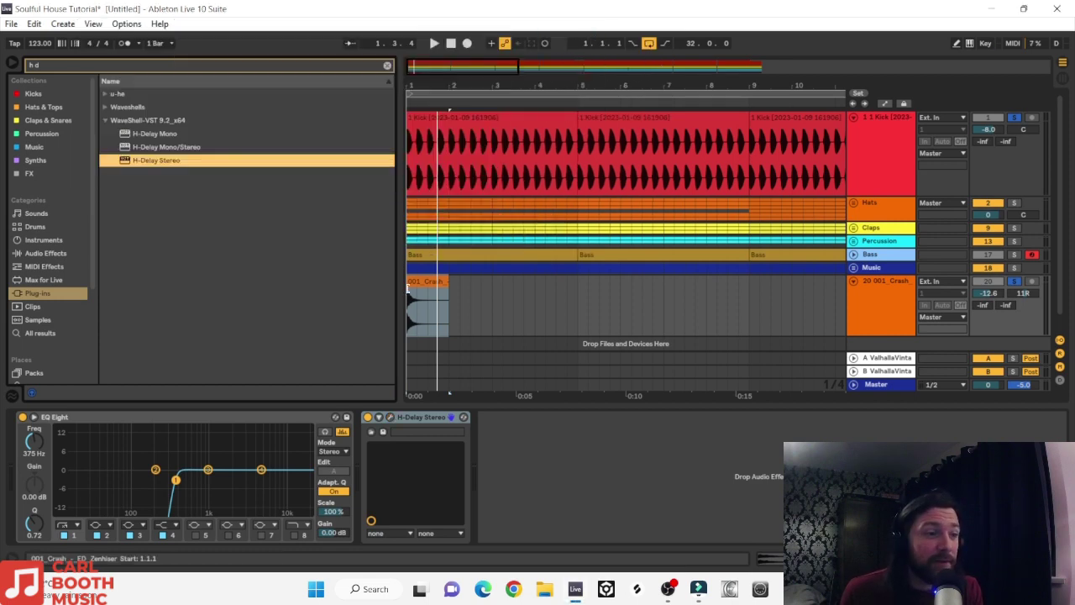
# Step: Audition the delayed crash with the kick from bar 1, unsolo both tracks and replay with the full mix
pyautogui.click(430, 283)
pyautogui.press('space')
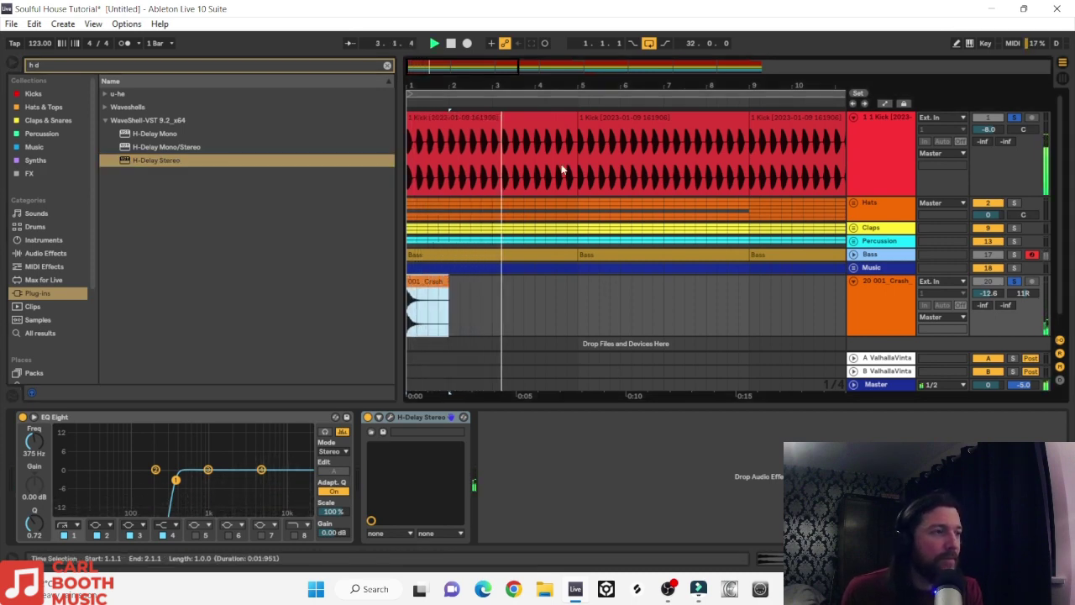
pyautogui.moveTo(511, 82); pyautogui.dragTo(511, 42)
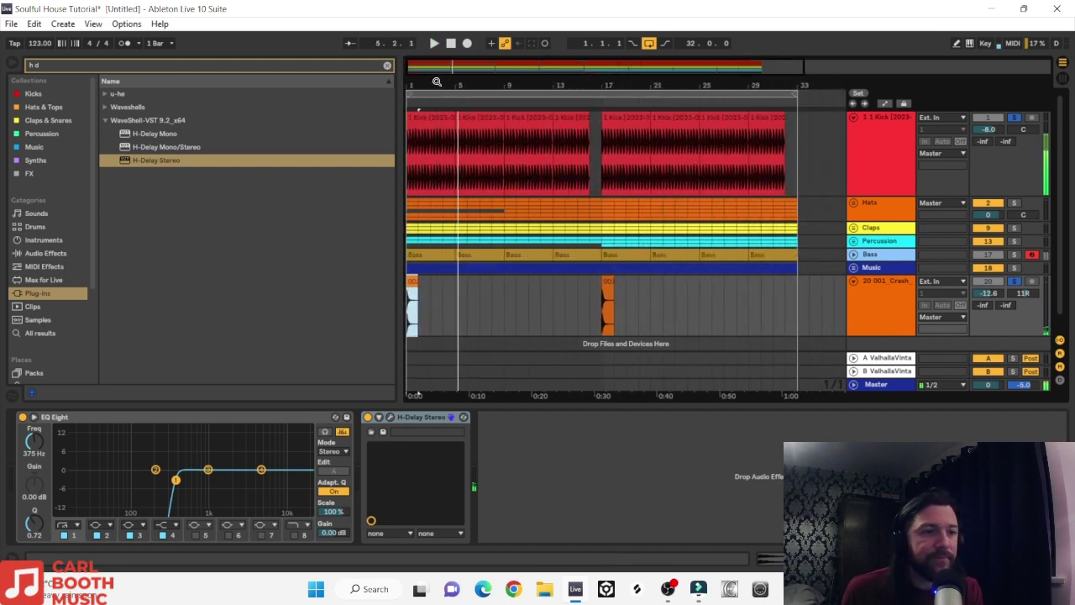
pyautogui.click(1013, 282)
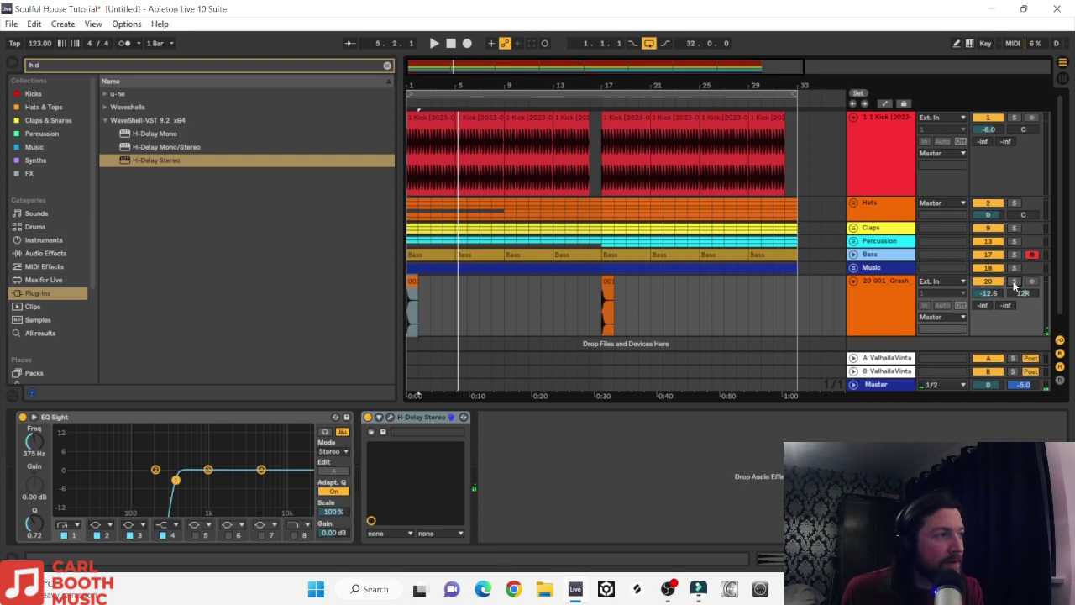
pyautogui.press('space')
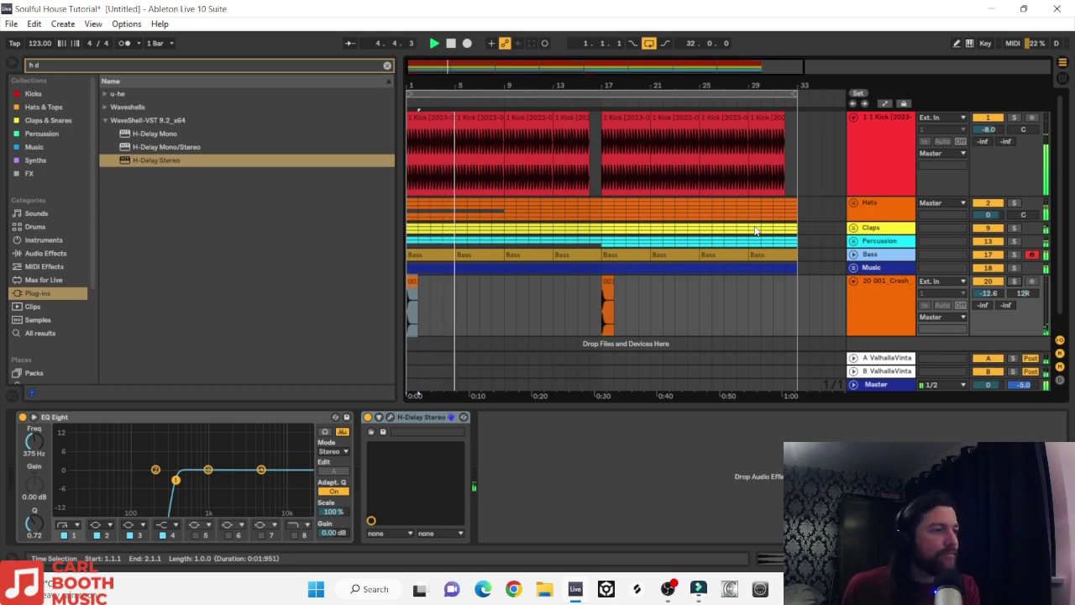
pyautogui.press('space')
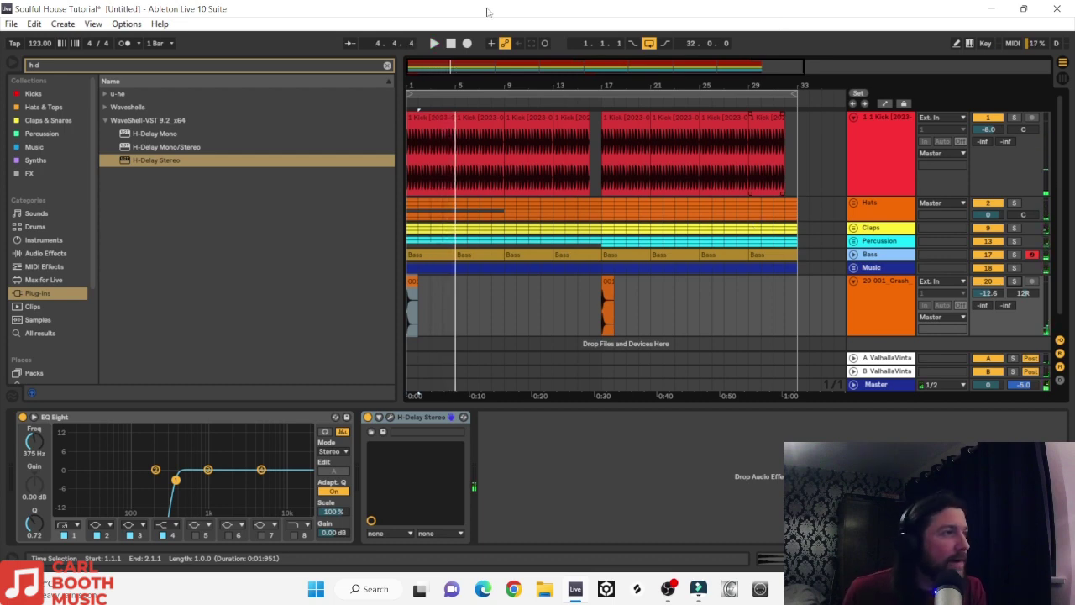
# Step: Clear the browser search and place Sweep Up.wav from the Soulful House Loop folder on a new track at bar 15
pyautogui.click(385, 65)
pyautogui.scroll(-3, 63, 310)
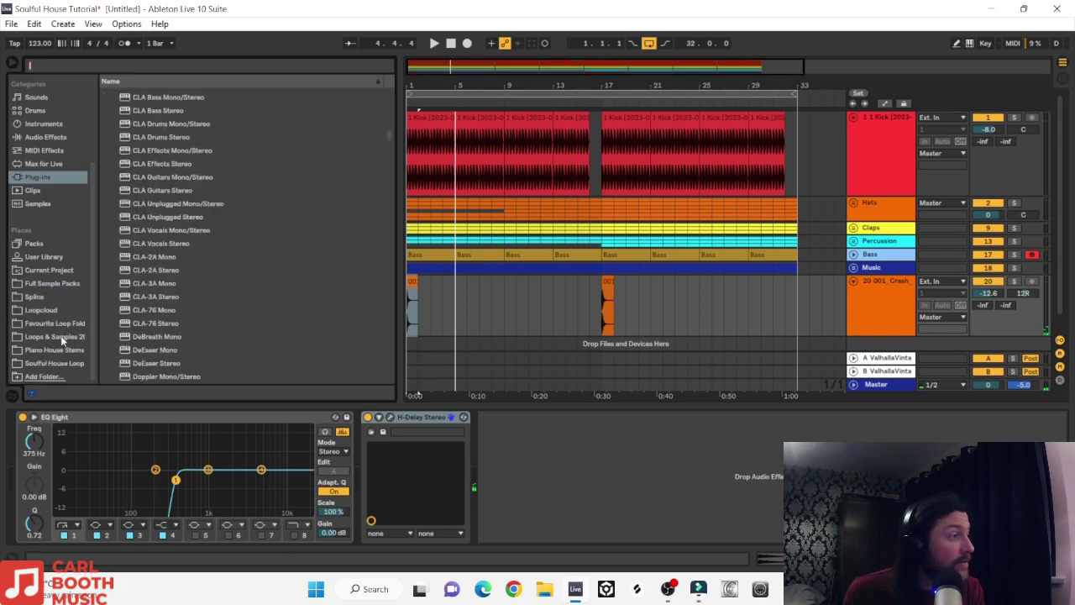
pyautogui.click(55, 363)
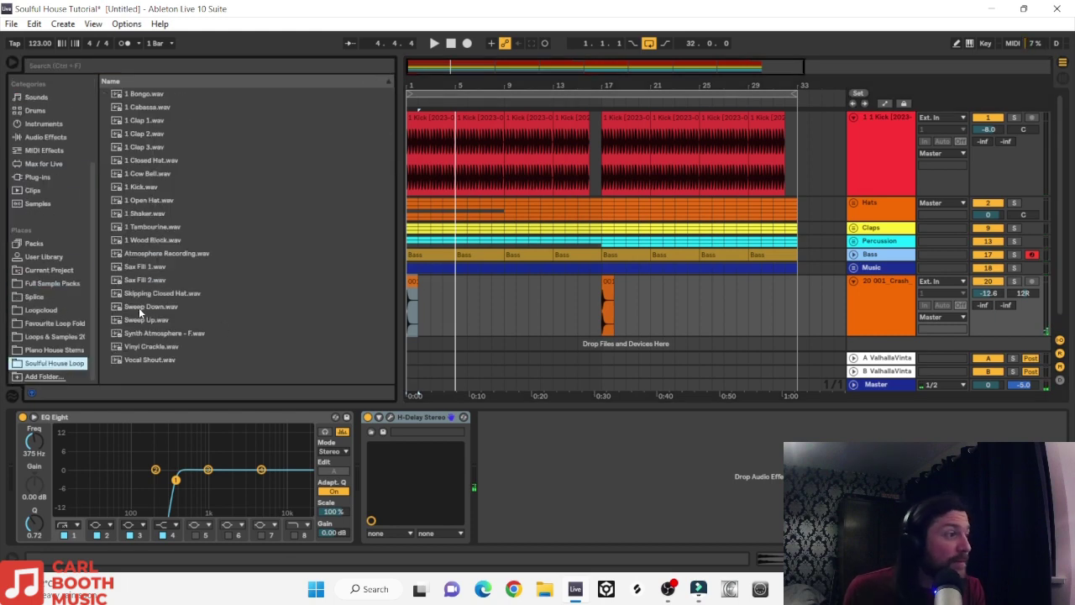
pyautogui.scroll(-1, 480, 216)
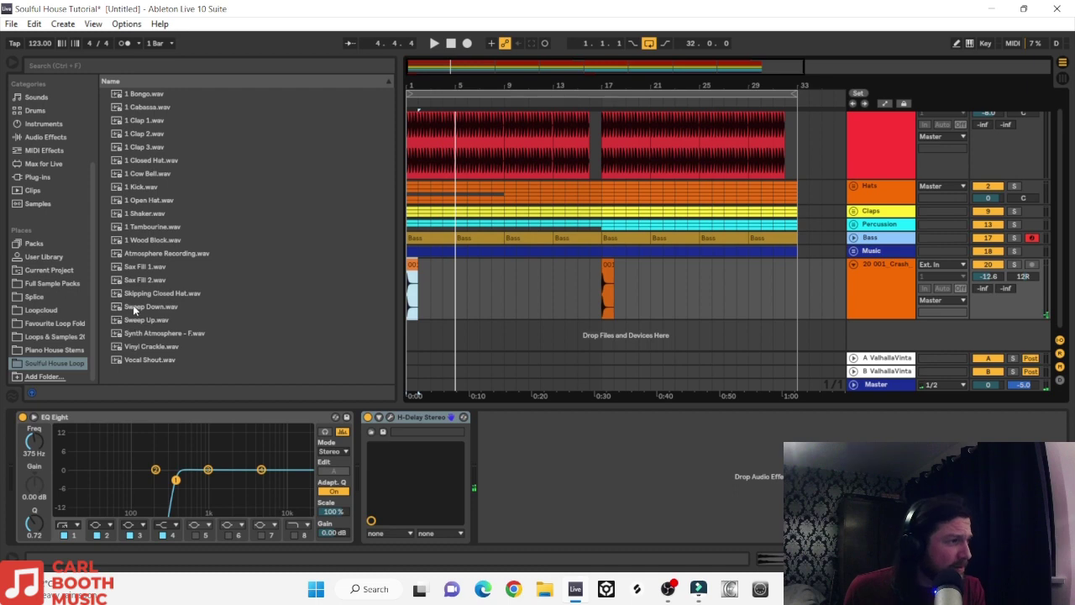
pyautogui.moveTo(133, 319); pyautogui.dragTo(578, 313)
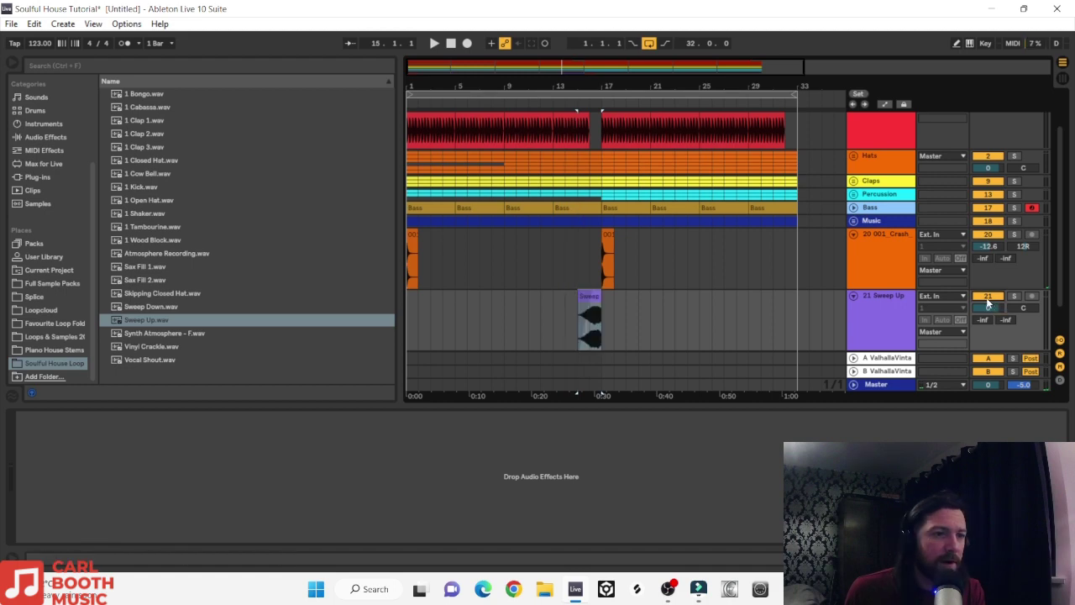
# Step: Play from bar 15 while giving the Sweep Up clip a long fade-in and setting its track volume to -21 dB
pyautogui.press('space')
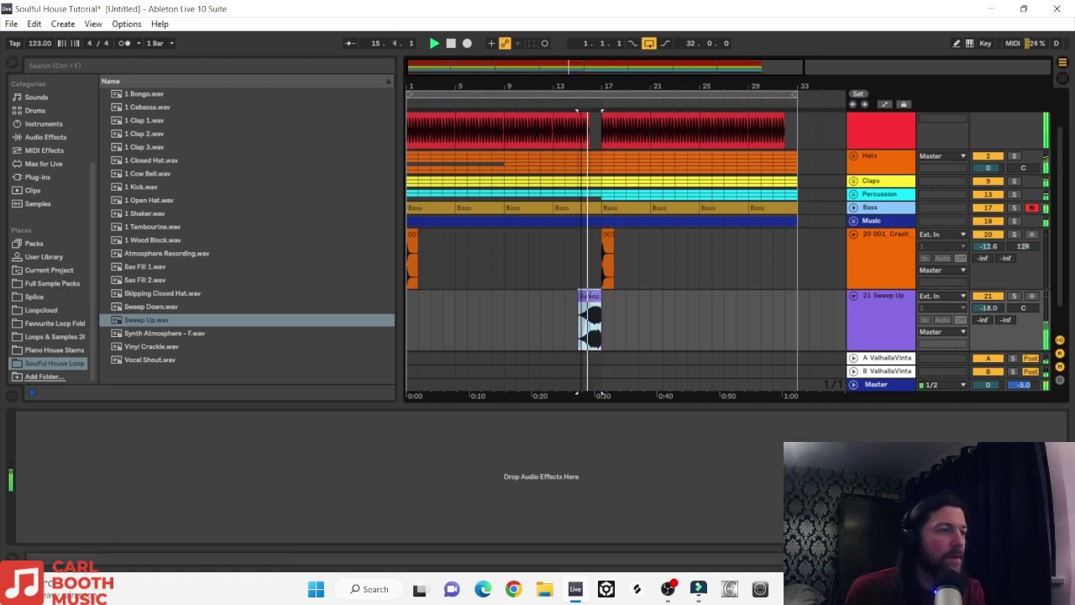
pyautogui.moveTo(581, 82); pyautogui.dragTo(583, 126)
pyautogui.moveTo(633, 296); pyautogui.dragTo(646, 293)
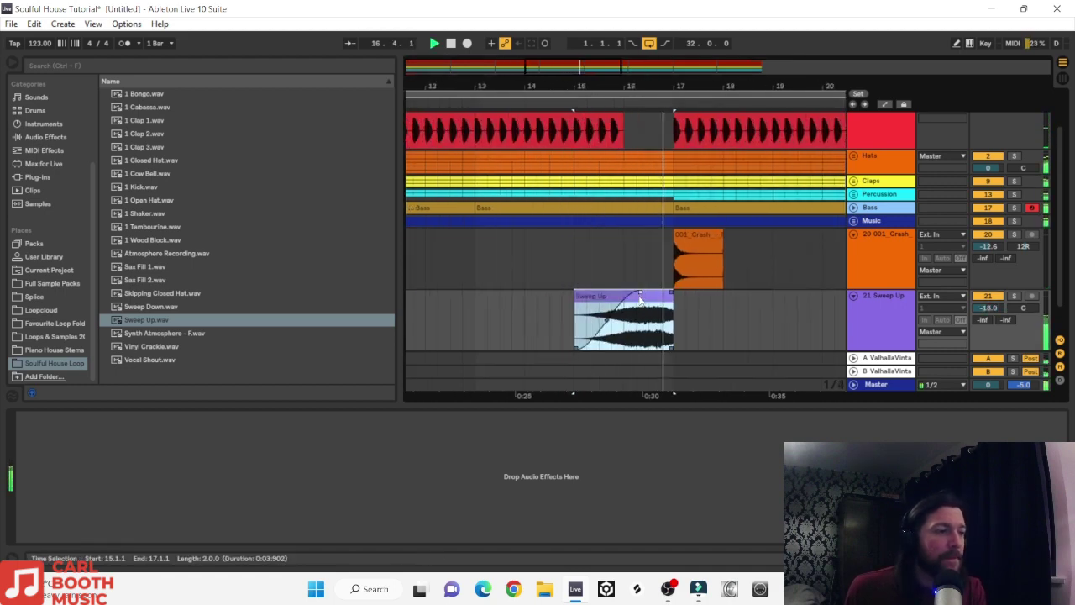
pyautogui.click(992, 309)
pyautogui.press('space')
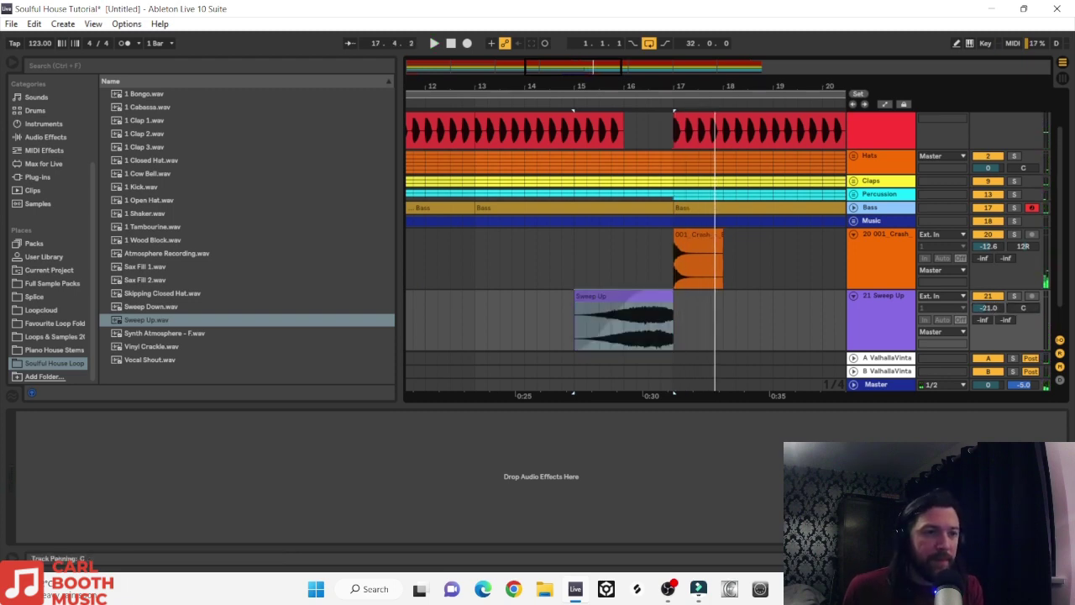
# Step: Replay from just before bar 13 and set the Sweep Up track's volume to -20 dB
pyautogui.click(461, 335)
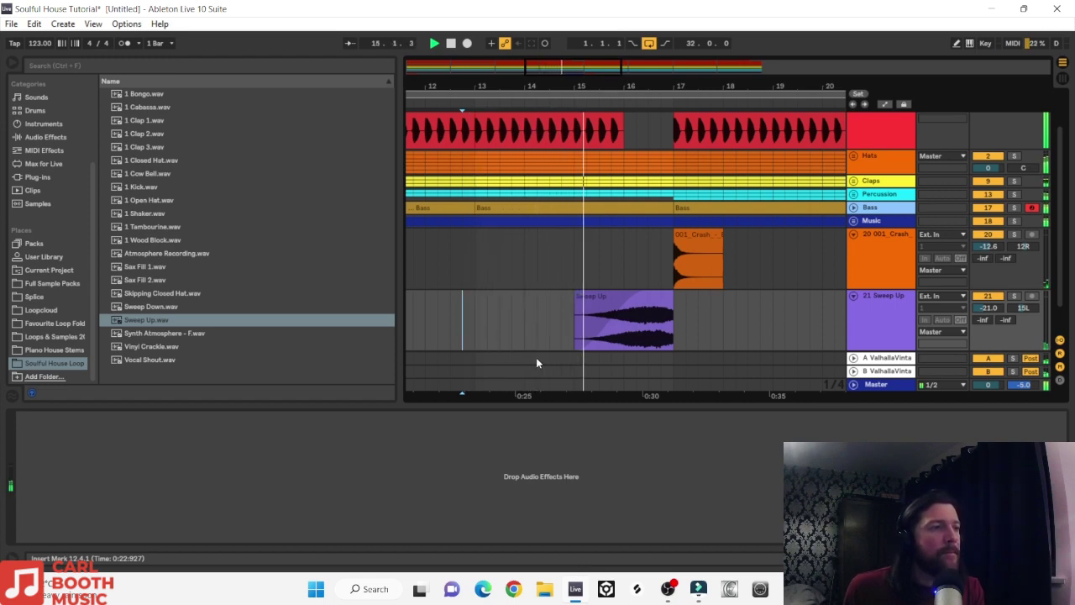
pyautogui.click(983, 306)
pyautogui.moveTo(983, 305); pyautogui.dragTo(986, 306)
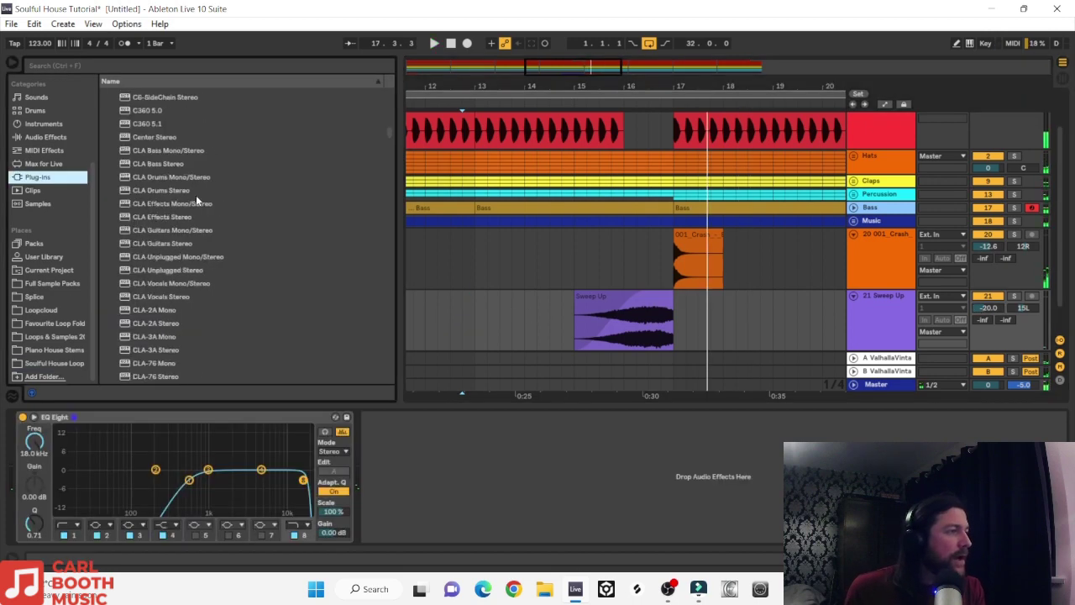
# Step: Add LFOTool_x64 from the VstPlugins folder to the Sweep Up track after EQ Eight and adjust the end point of its curve
pyautogui.scroll(5, 195, 195)
pyautogui.click(105, 161)
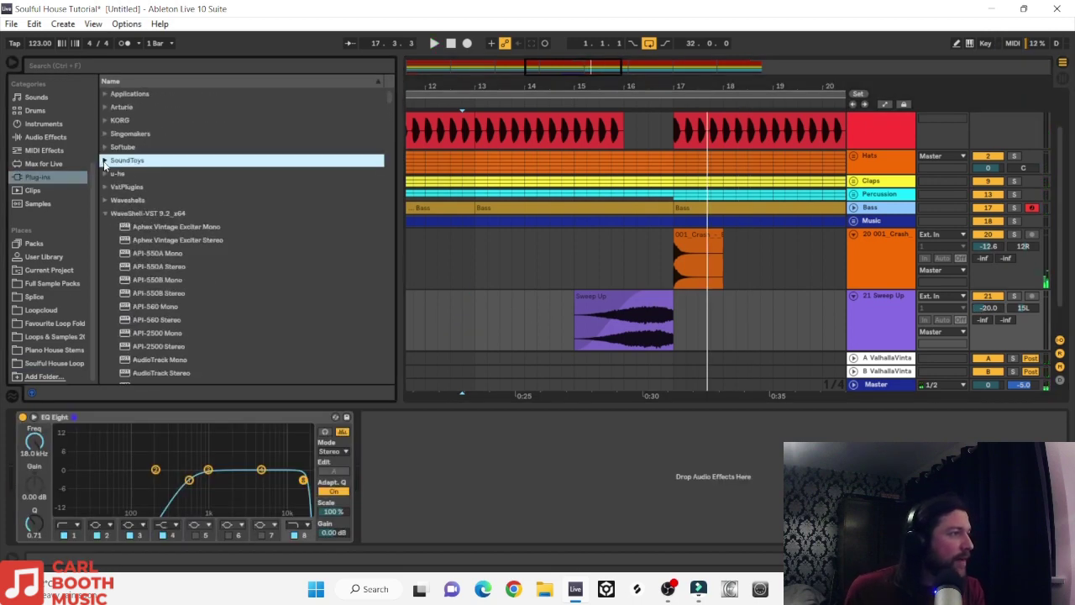
pyautogui.click(105, 186)
pyautogui.click(152, 240)
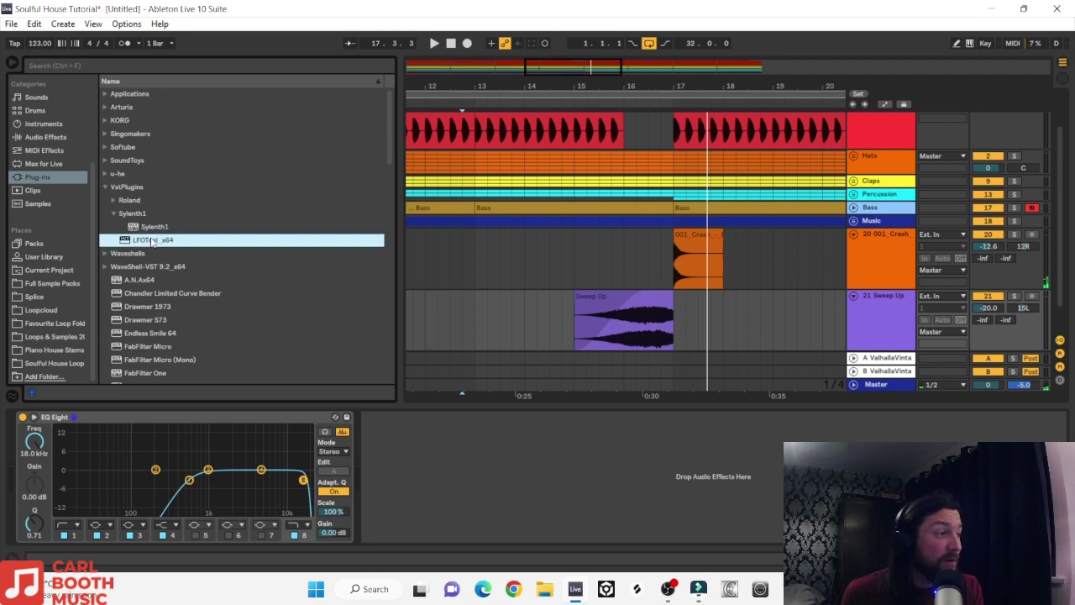
pyautogui.moveTo(429, 477); pyautogui.dragTo(427, 472)
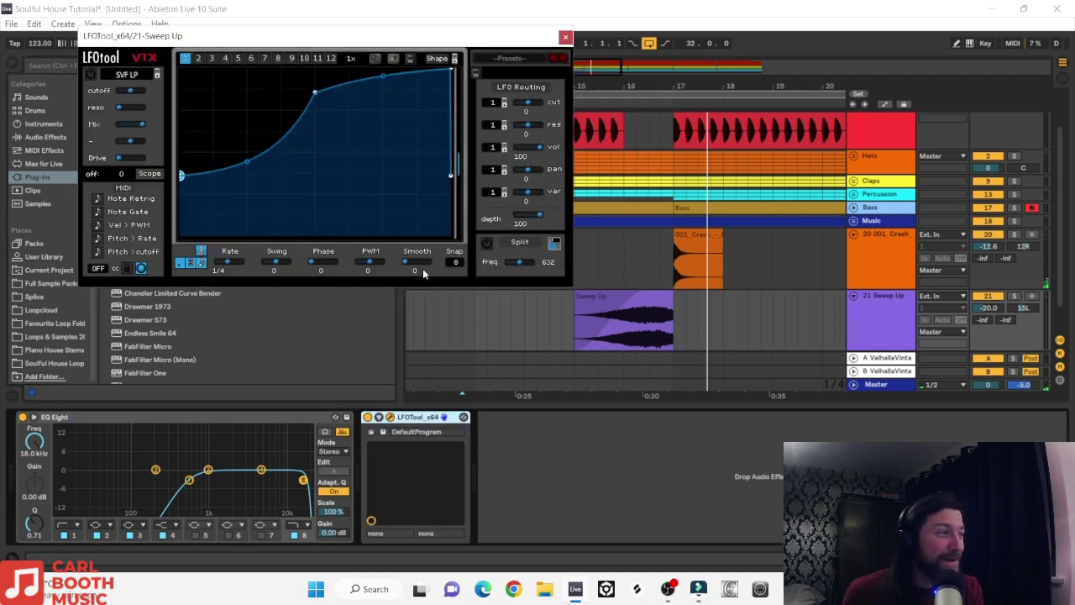
pyautogui.moveTo(447, 70); pyautogui.dragTo(450, 74)
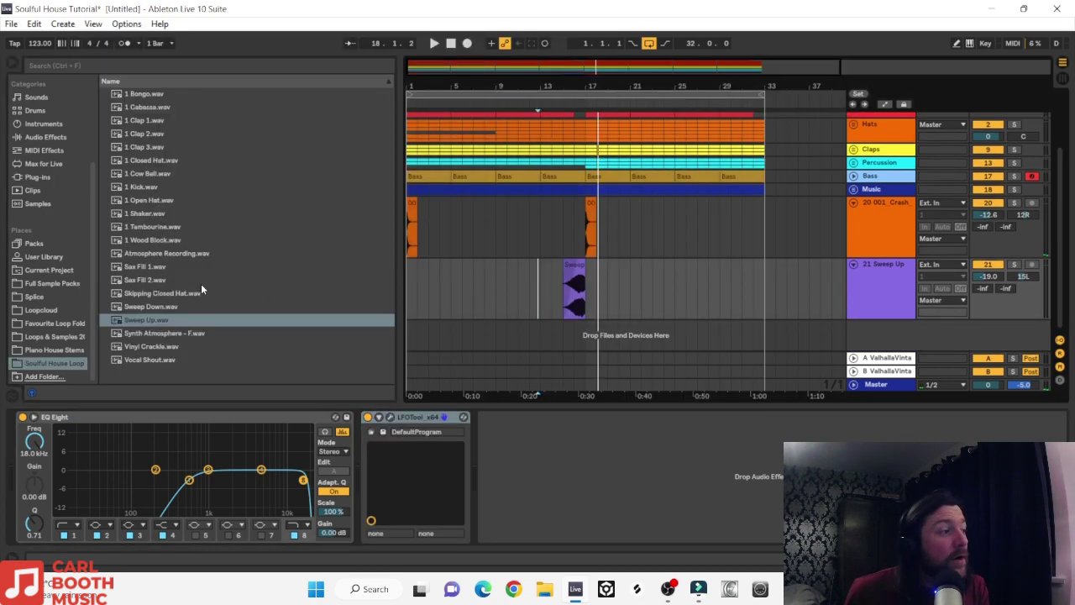
# Step: Add Sweep Down.wav on a new track below Sweep Up and position the clip at bar 1
pyautogui.moveTo(129, 309); pyautogui.dragTo(675, 351)
pyautogui.moveTo(591, 322); pyautogui.dragTo(678, 326)
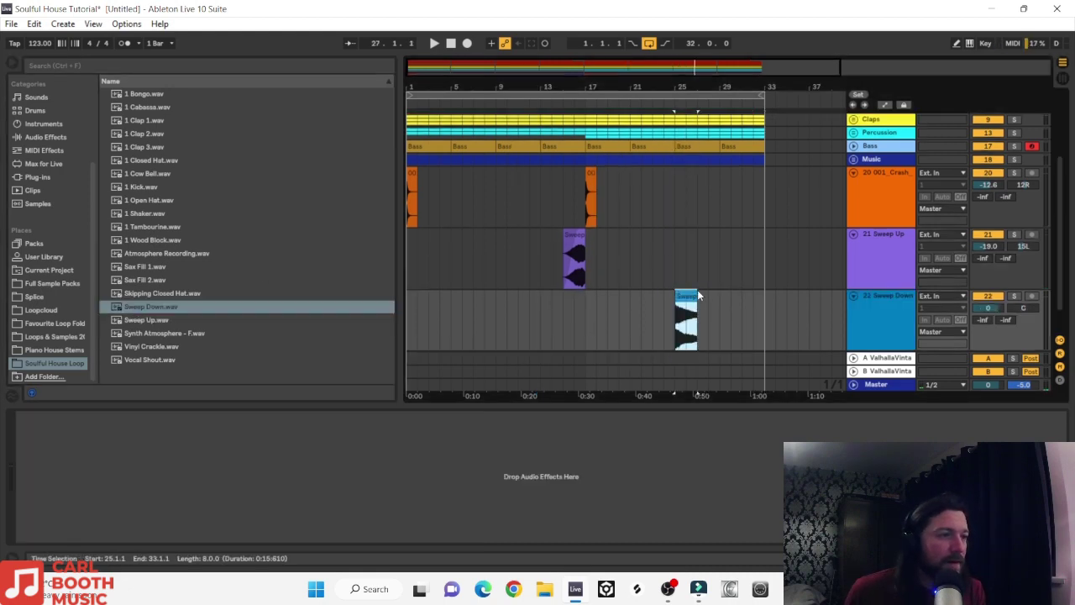
pyautogui.click(684, 296)
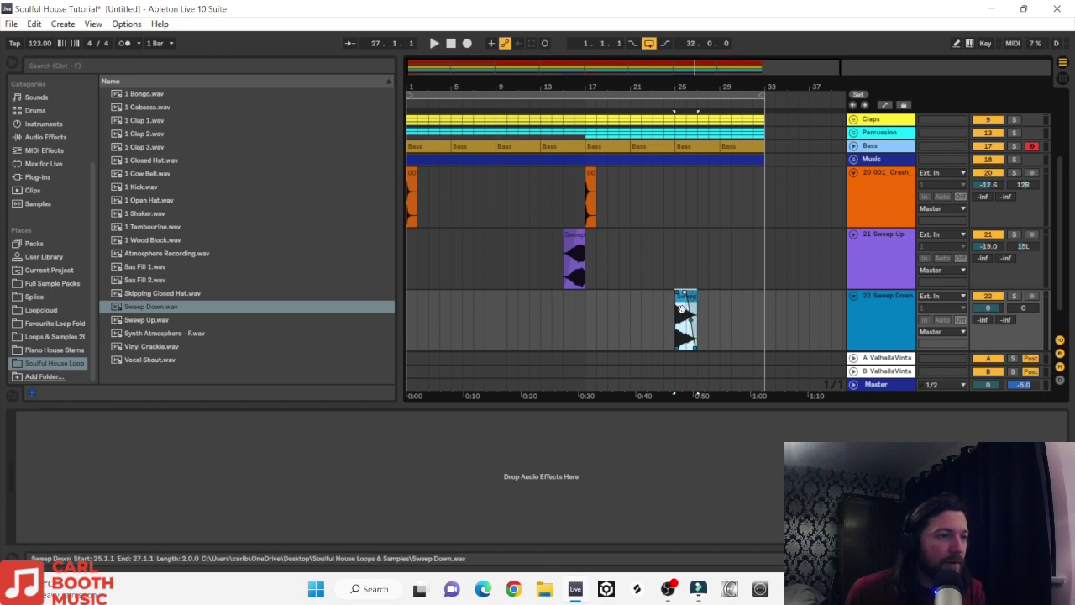
pyautogui.moveTo(684, 302); pyautogui.dragTo(417, 303)
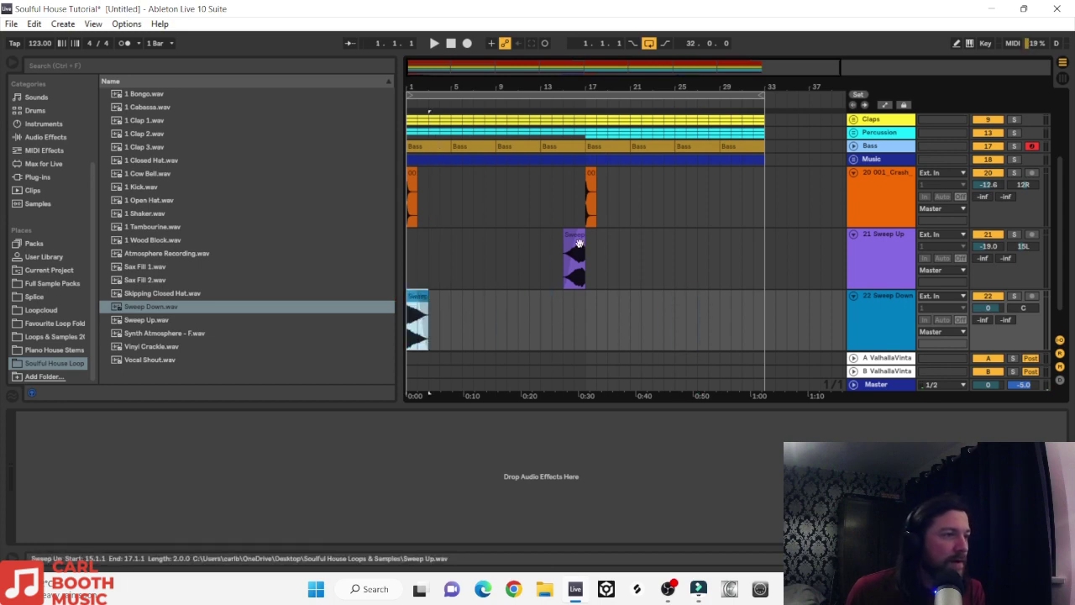
# Step: Duplicate the Sweep Up clip and move the copy to bar 31 so it ends at bar 33
pyautogui.click(580, 242)
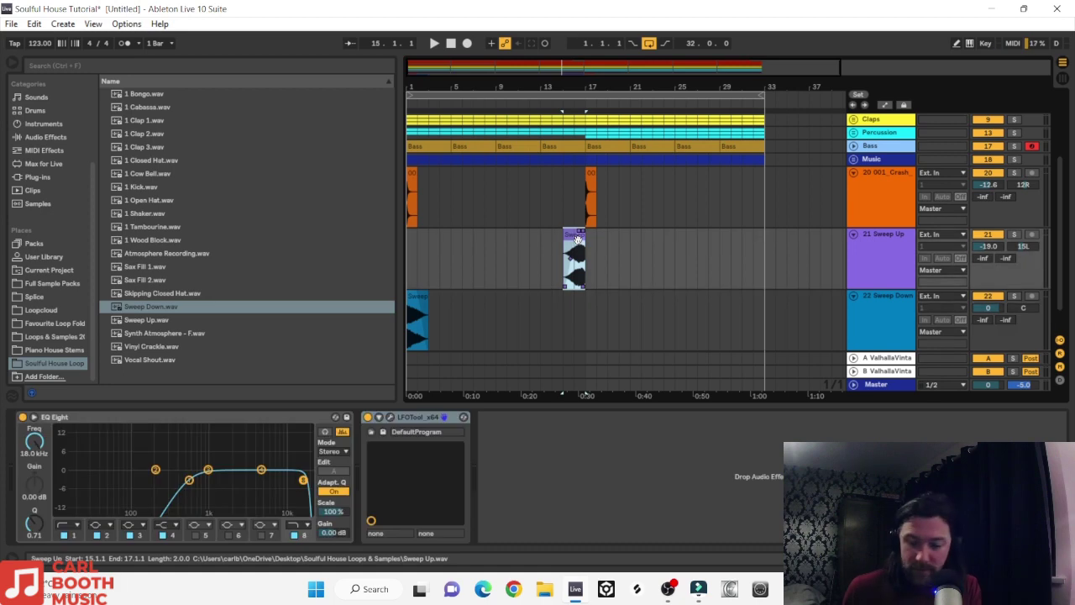
pyautogui.hotkey('ctrl', 'd')
pyautogui.press('Right')
pyautogui.press('Right')
pyautogui.press('Right')
pyautogui.press('Right')
pyautogui.press('Right')
pyautogui.press('Right')
pyautogui.press('Right')
pyautogui.press('Right')
pyautogui.press('Right')
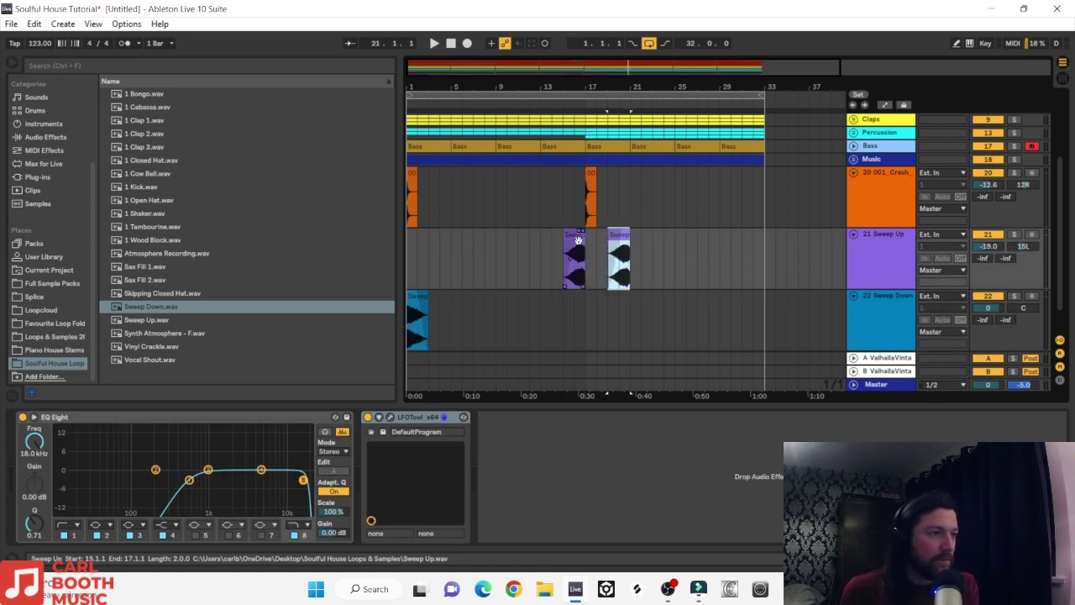
pyautogui.press('Right')
pyautogui.press('Right')
pyautogui.press('Right')
pyautogui.press('Right')
pyautogui.press('Right')
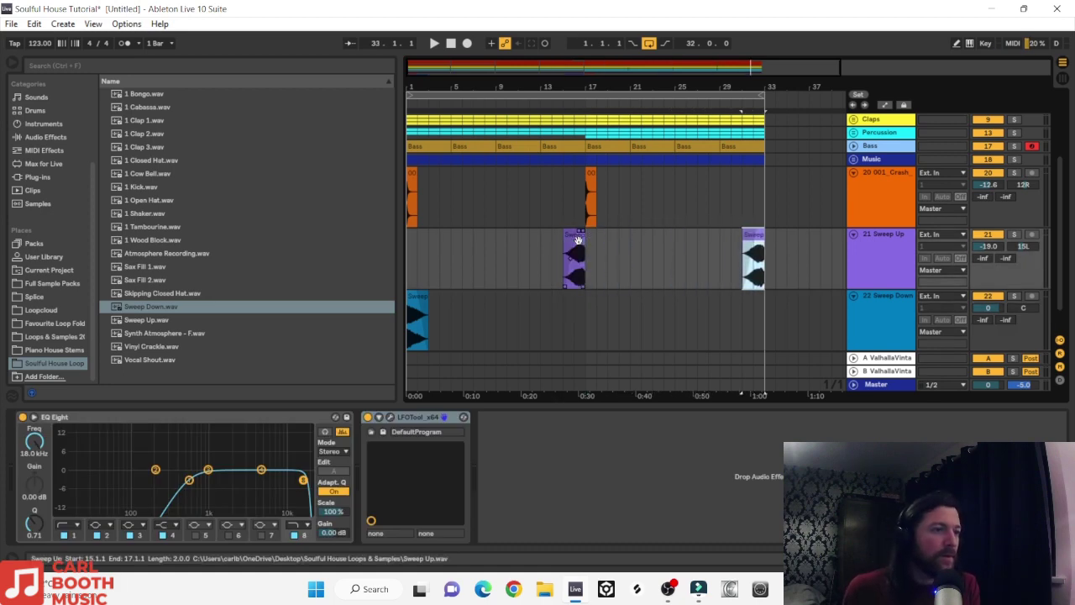
# Step: Copy the Sweep Down clip to bar 17 and copy Sweep Up's EQ Eight and LFOTool_x64 onto the Sweep Down track
pyautogui.click(415, 300)
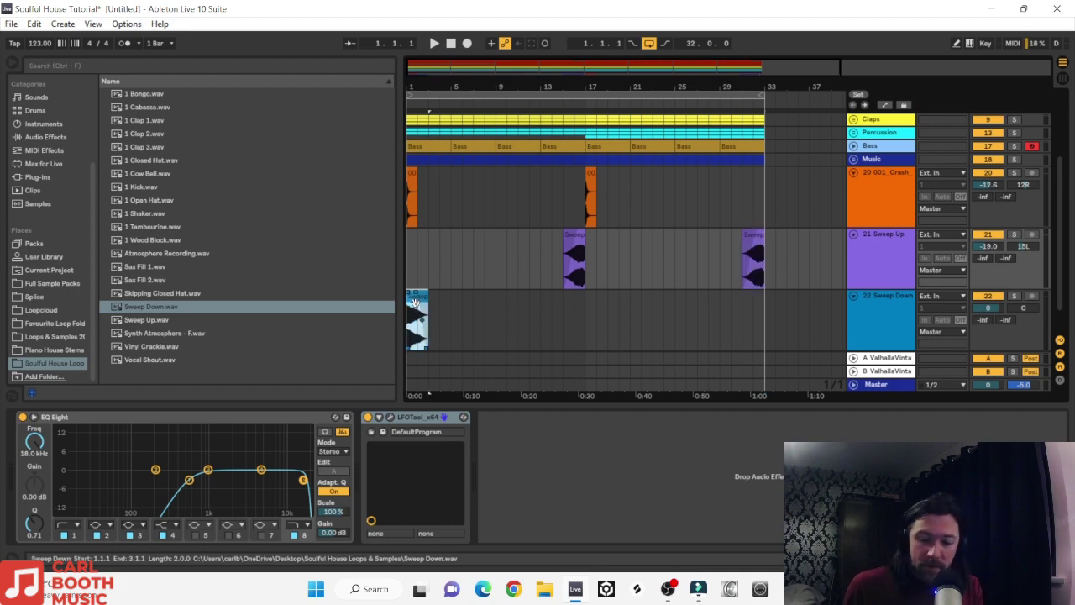
pyautogui.moveTo(415, 301); pyautogui.dragTo(599, 304)
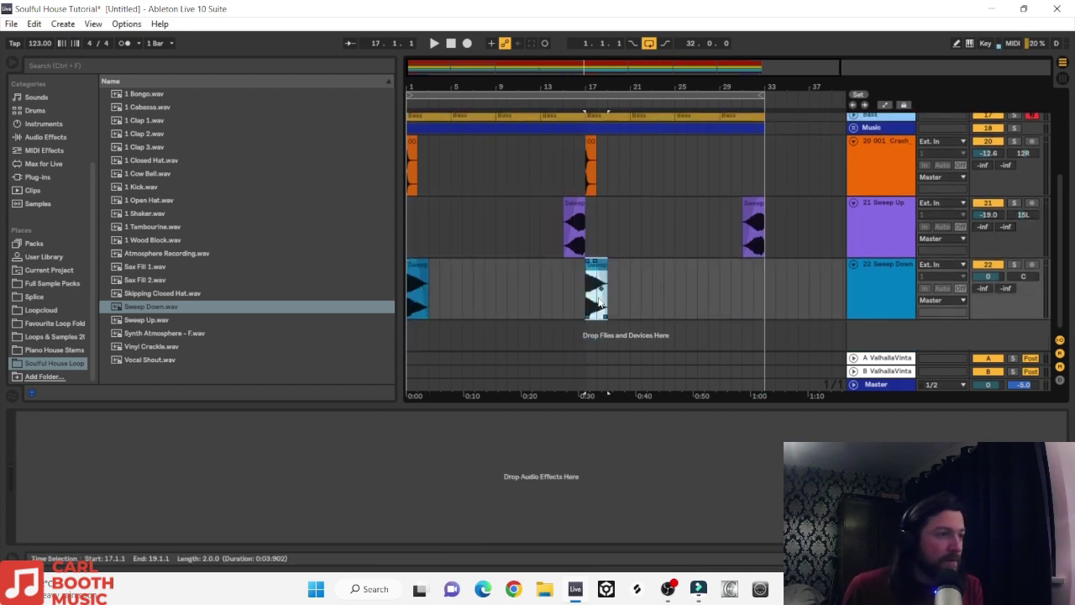
pyautogui.click(863, 227)
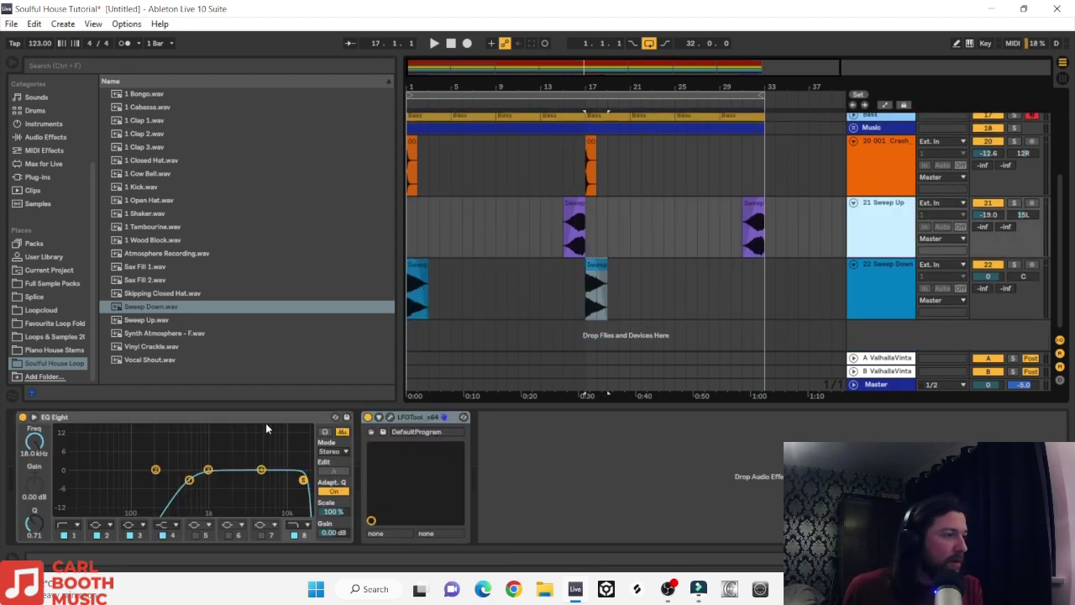
pyautogui.click(265, 423)
pyautogui.click(405, 417)
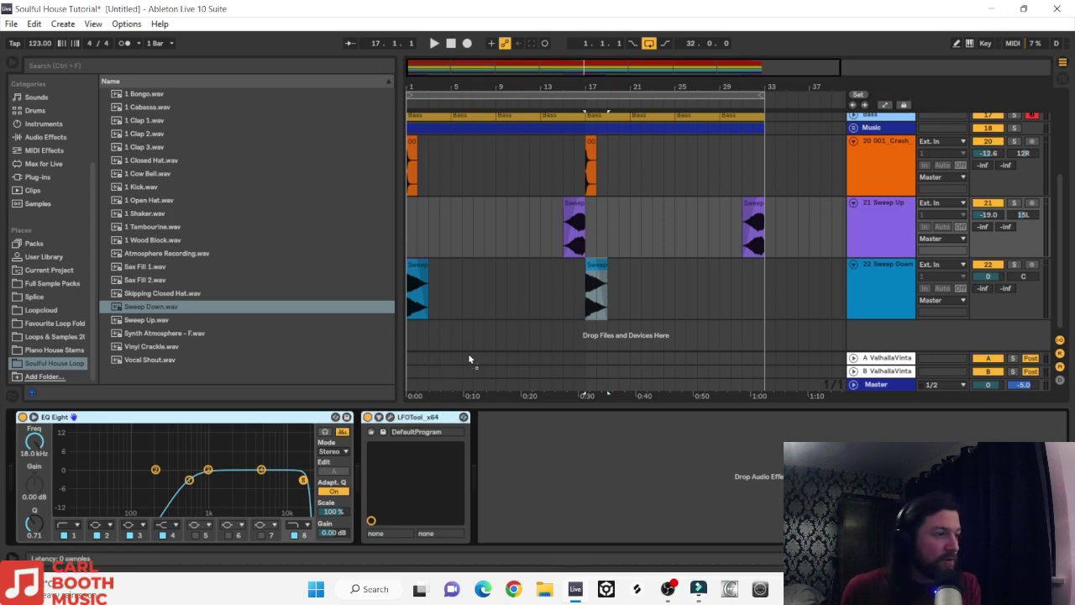
pyautogui.click(444, 299)
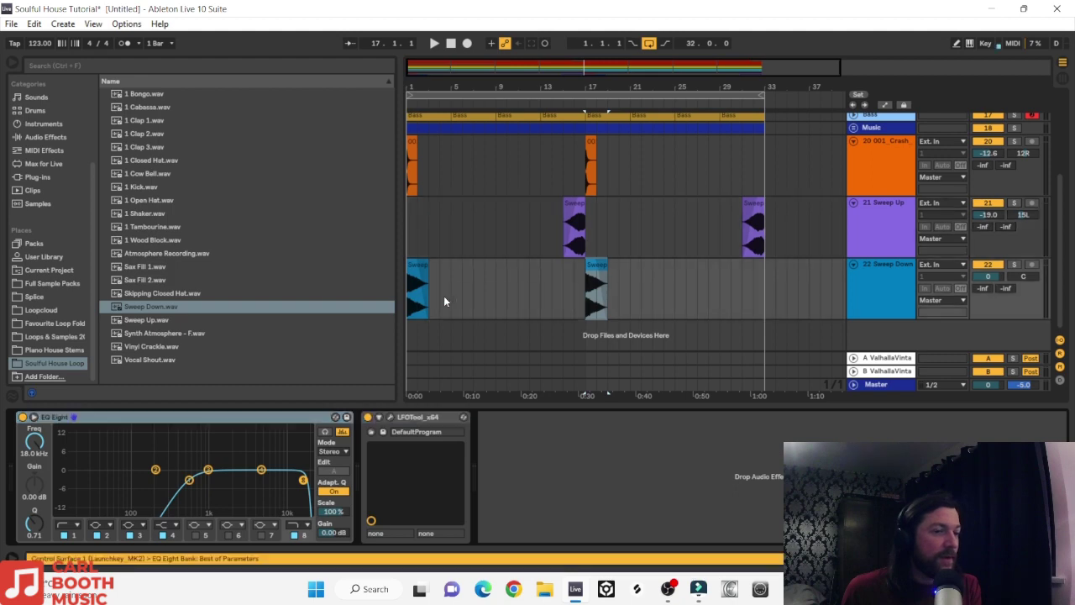
# Step: Set the Sweep Down track to -22 dB and pan 15R, and lower the Sweep Up track's volume to -23 dB during playback
pyautogui.moveTo(1023, 276); pyautogui.dragTo(1022, 264)
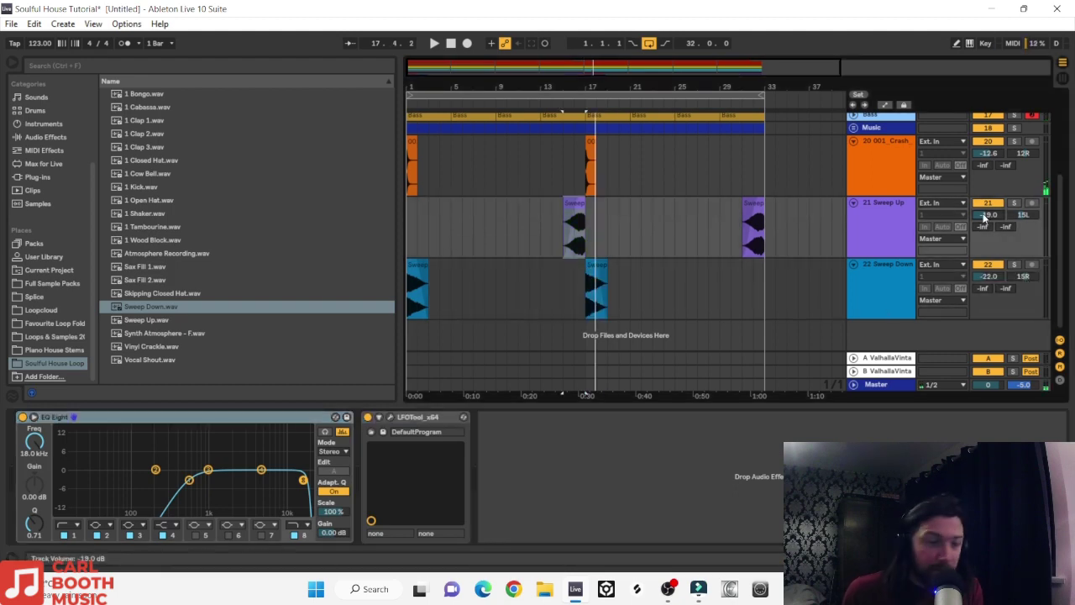
pyautogui.press('space')
pyautogui.scroll(-1, 984, 216)
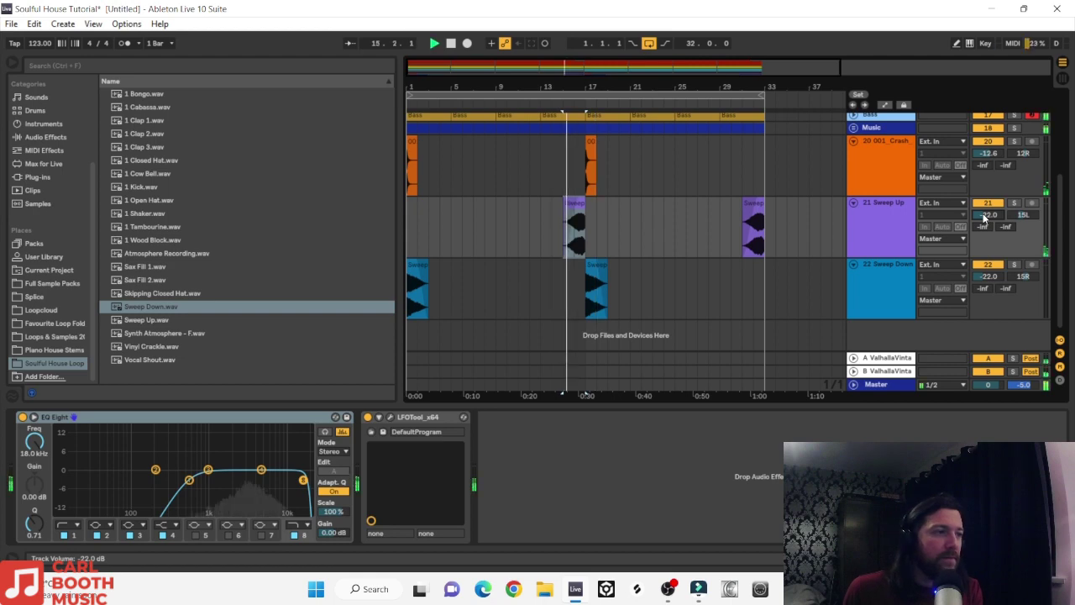
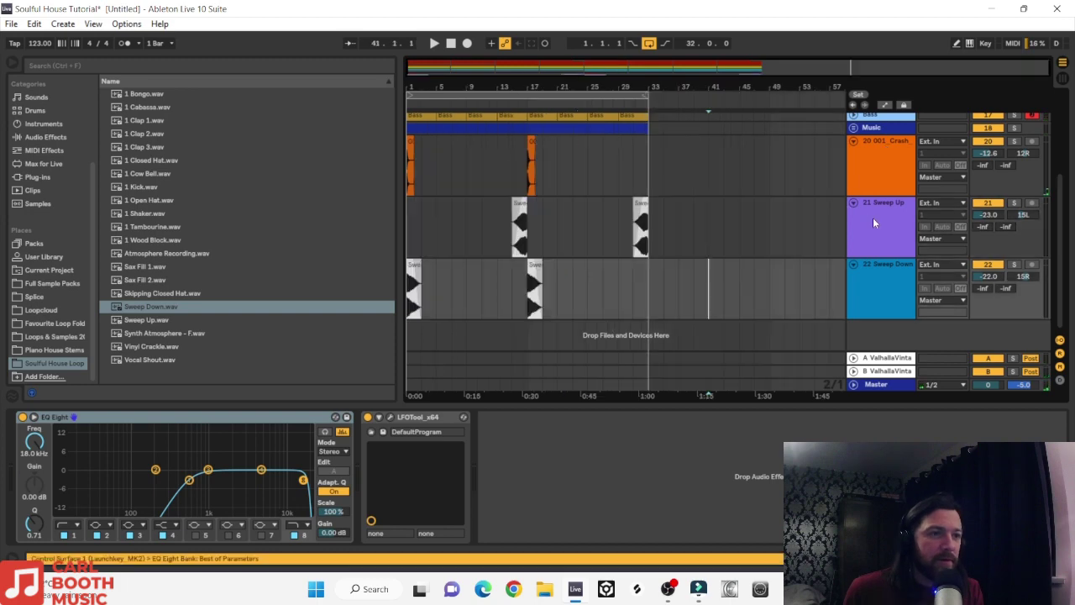
# Step: Group the Sweep Up and Sweep Down tracks under the name FX and colour the group white
pyautogui.click(873, 219)
pyautogui.click(874, 269)
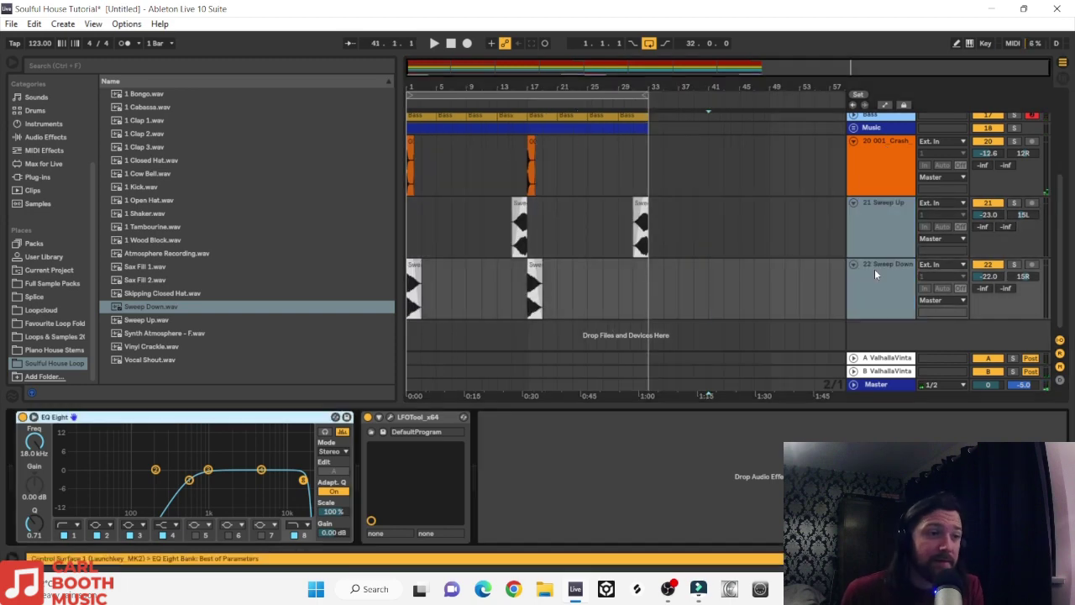
pyautogui.rightClick(875, 269)
pyautogui.click(1041, 421)
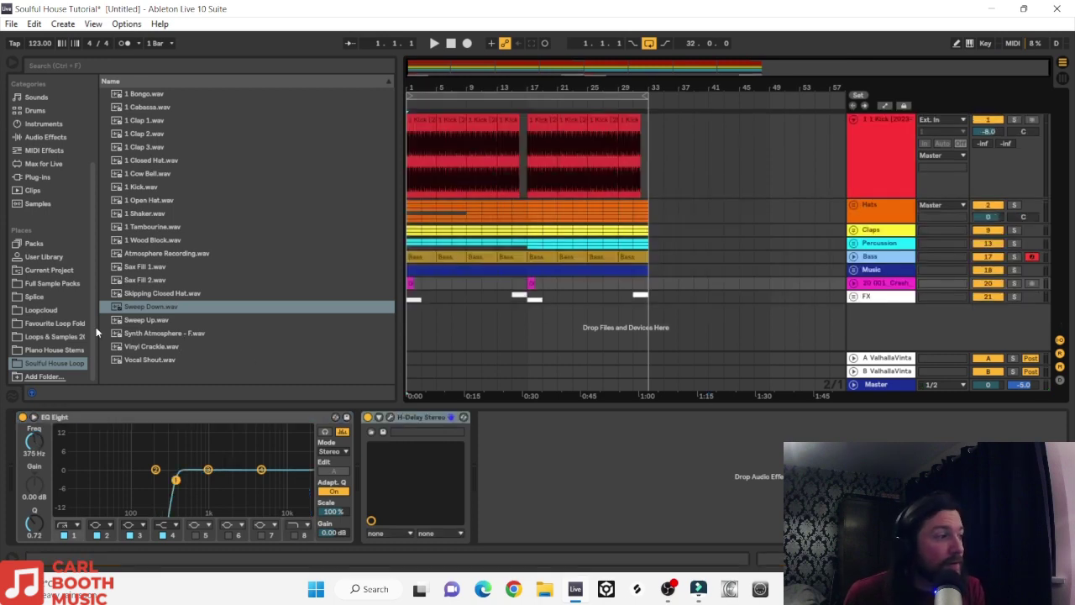
# Step: Add Vinyl Crackle.wav on a new track below FX, repeat it to bar 33, solo it and set its volume to -28 dB
pyautogui.moveTo(139, 348); pyautogui.dragTo(412, 317)
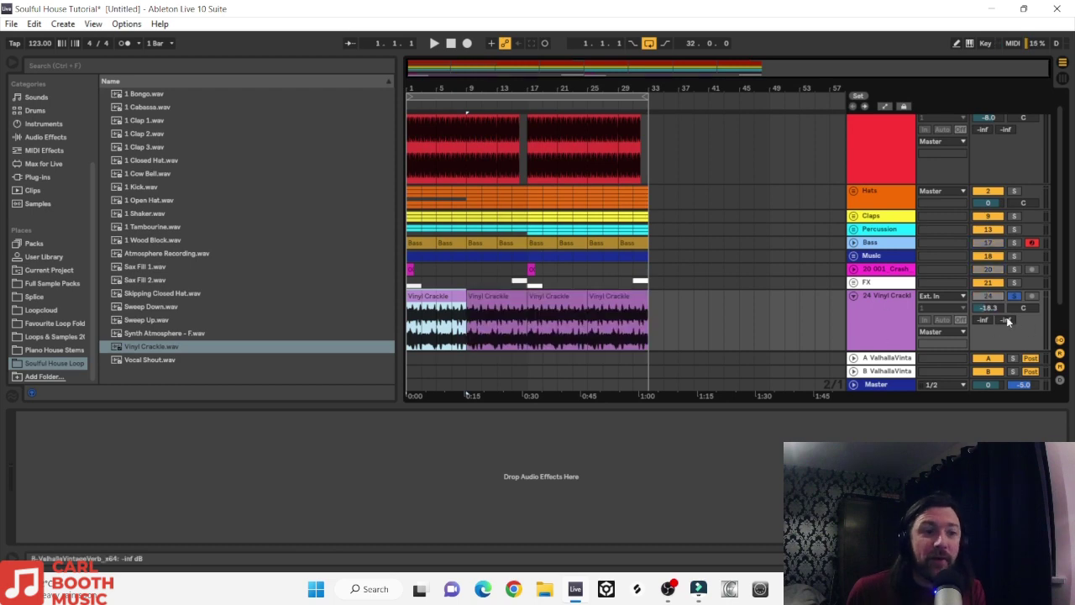
pyautogui.click(988, 307)
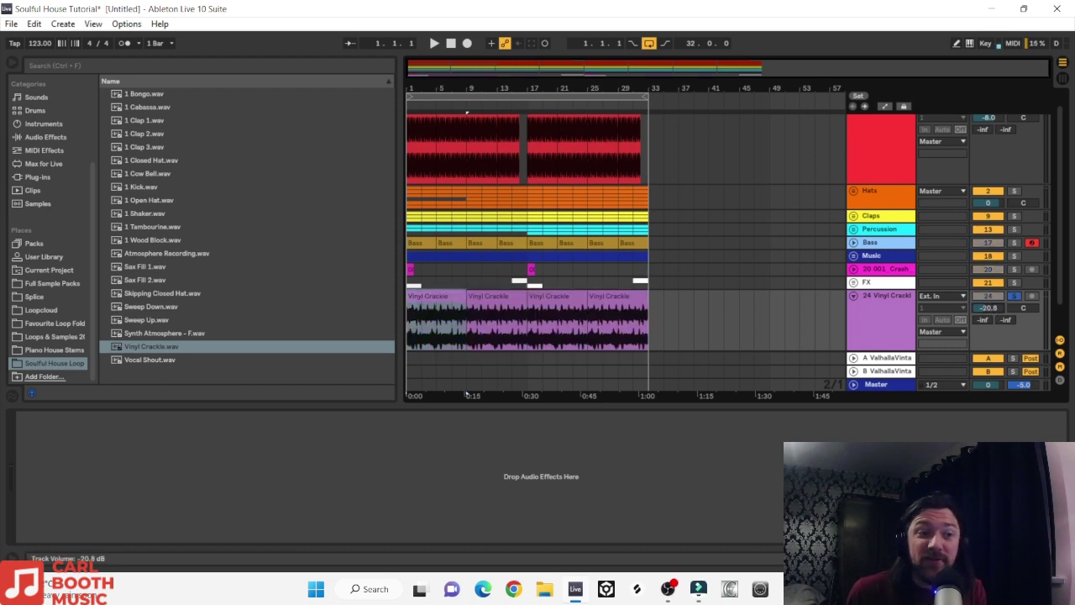
pyautogui.press('space')
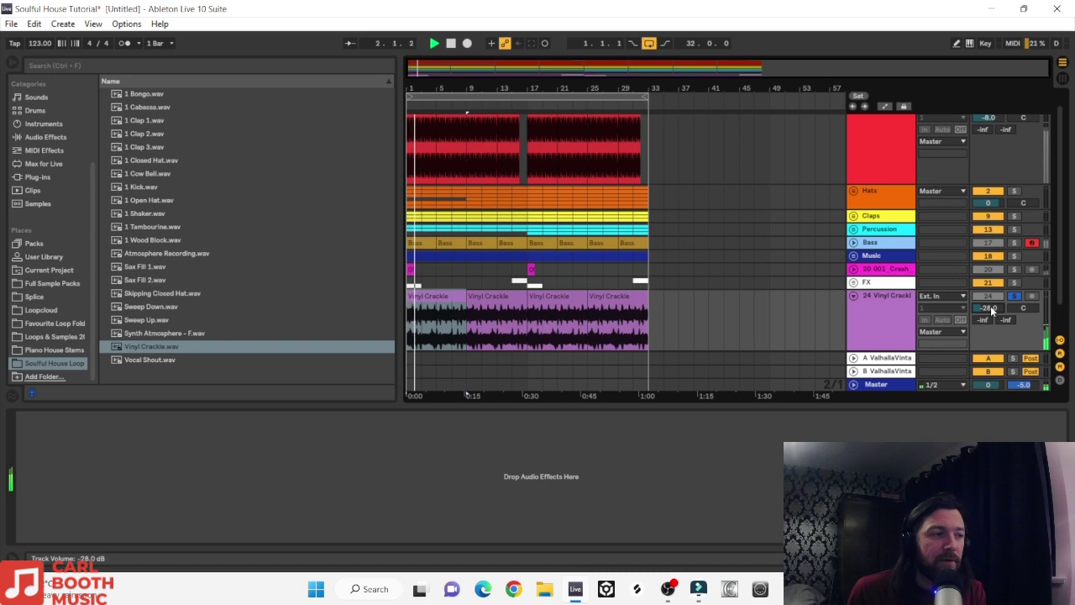
pyautogui.press('space')
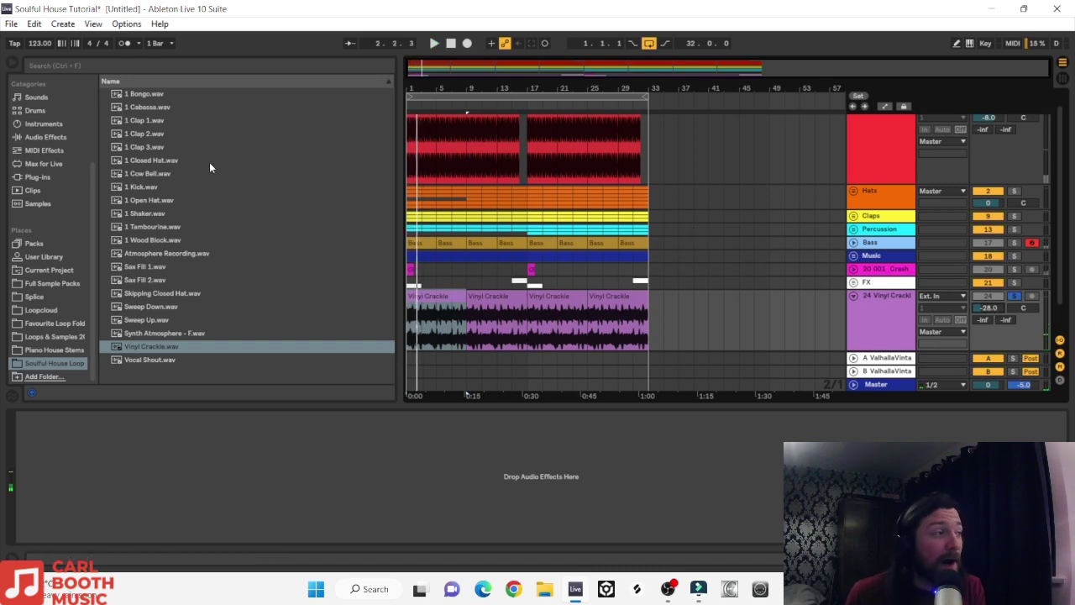
# Step: Add EQ Eight to the Vinyl Crackle track and raise its band 1 low cut to about 1.8 kHz during playback
pyautogui.click(46, 137)
pyautogui.moveTo(137, 252); pyautogui.dragTo(35, 451)
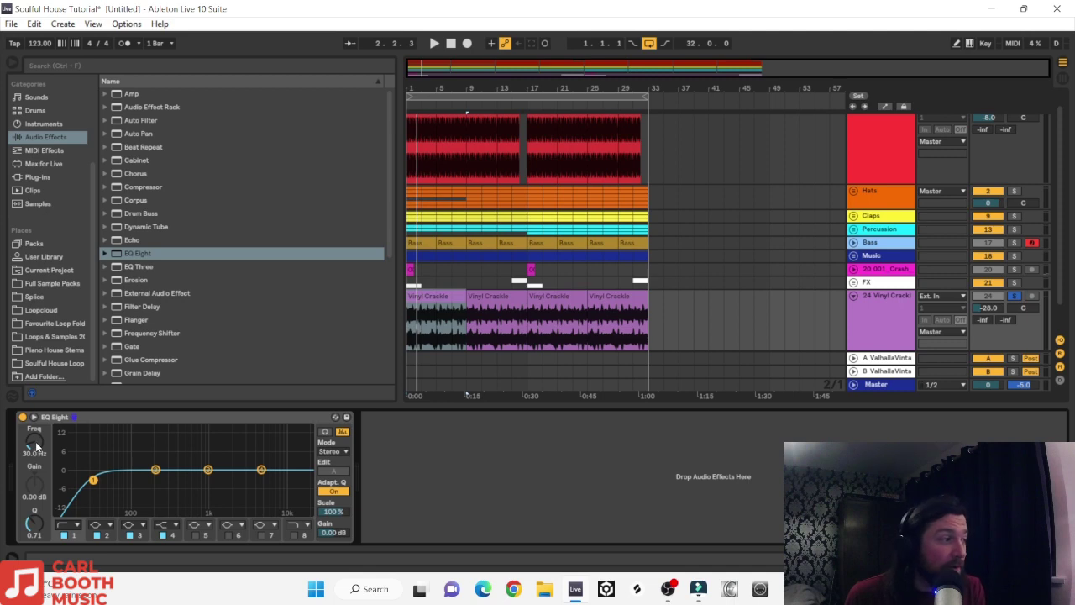
pyautogui.press('space')
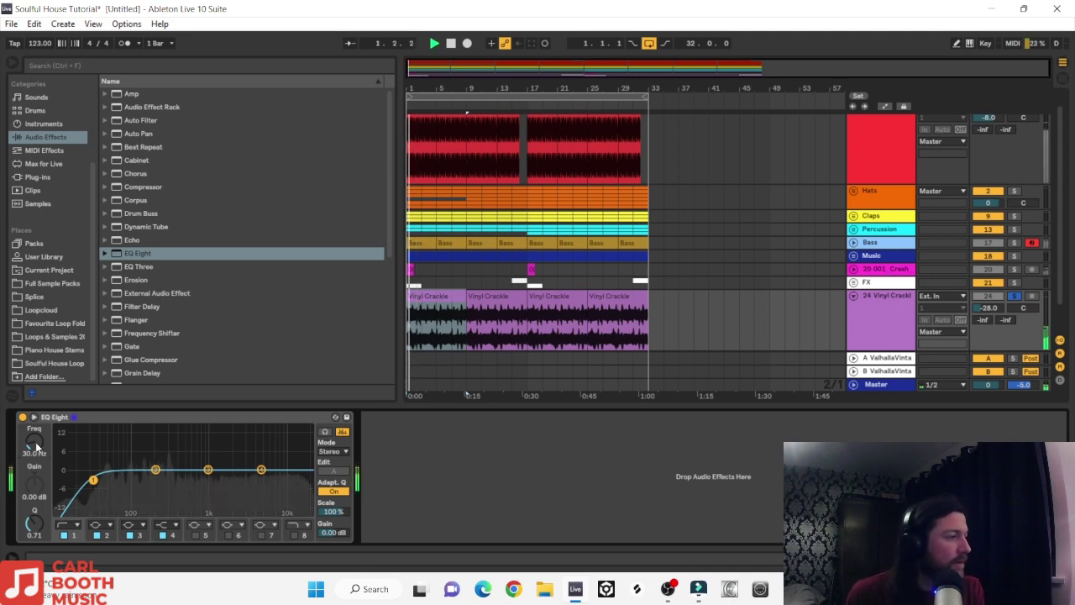
pyautogui.moveTo(36, 444); pyautogui.dragTo(35, 409)
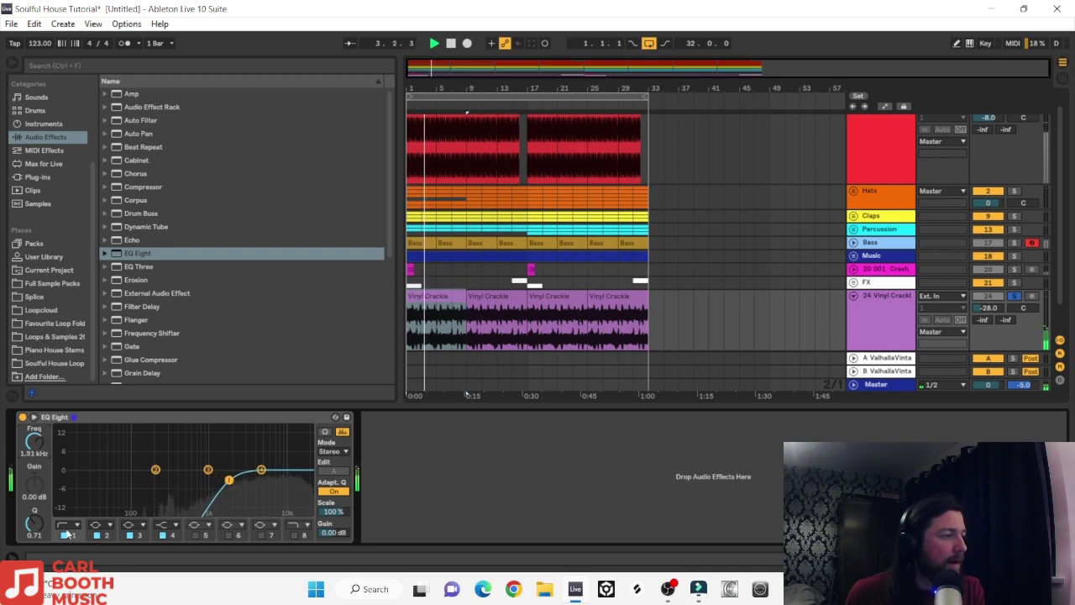
pyautogui.click(65, 524)
pyautogui.click(67, 445)
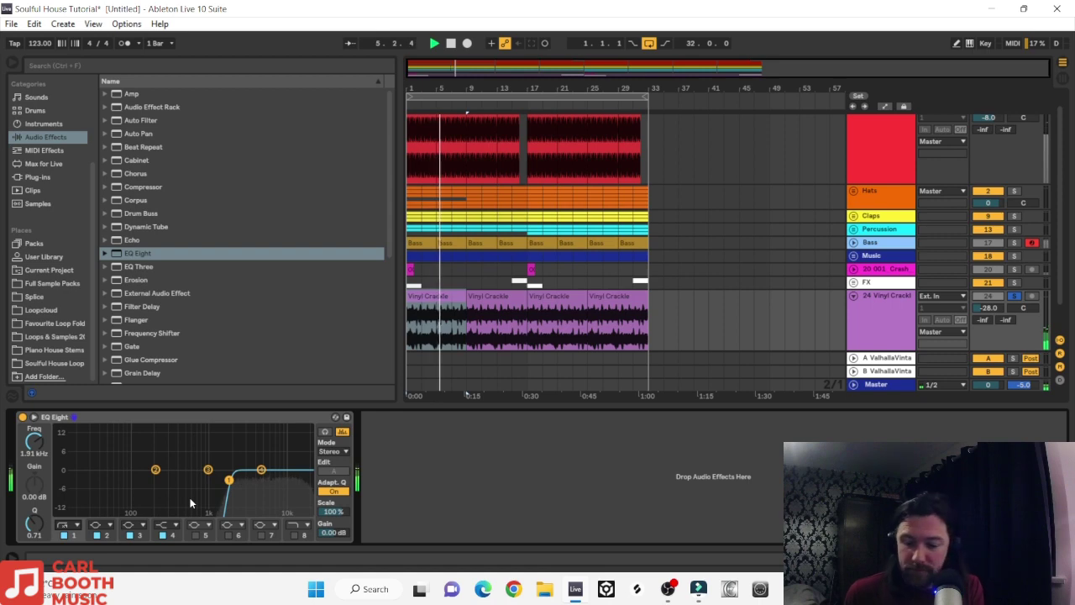
pyautogui.hotkey('ctrl', 'z')
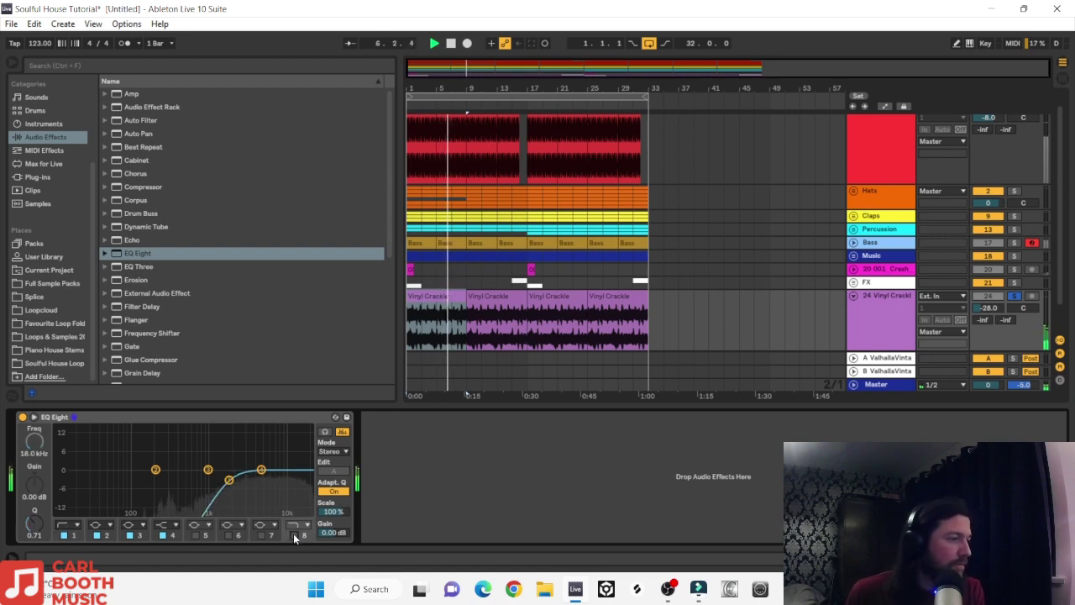
# Step: Enable EQ Eight's band 8 high cut at 18 kHz and lower the Vinyl Crackle volume to -51 dB against the soloed kick
pyautogui.click(293, 534)
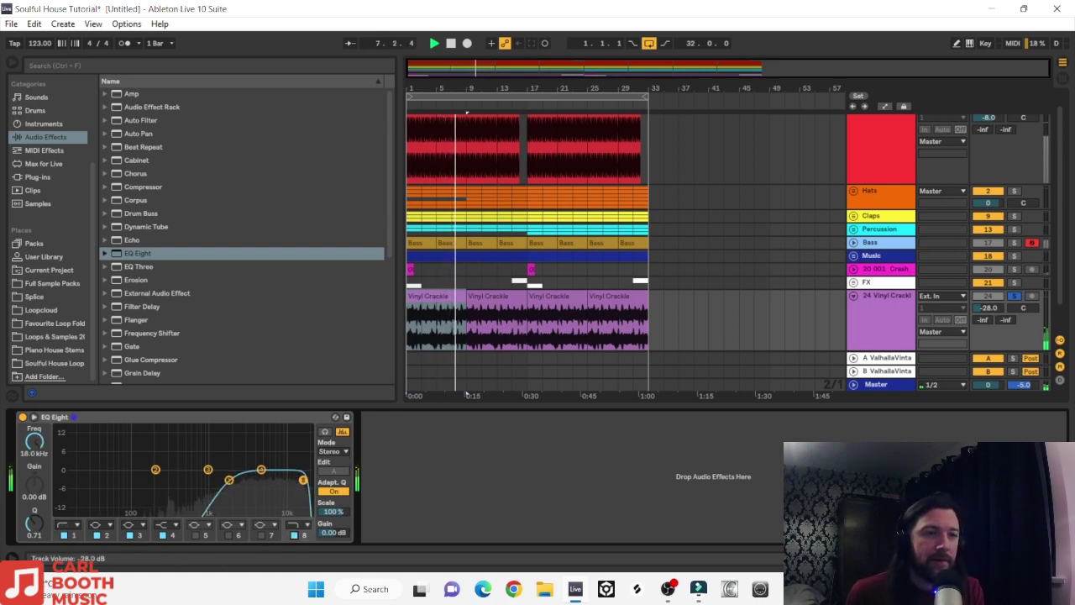
pyautogui.moveTo(996, 308); pyautogui.dragTo(979, 327)
pyautogui.scroll(1, 979, 327)
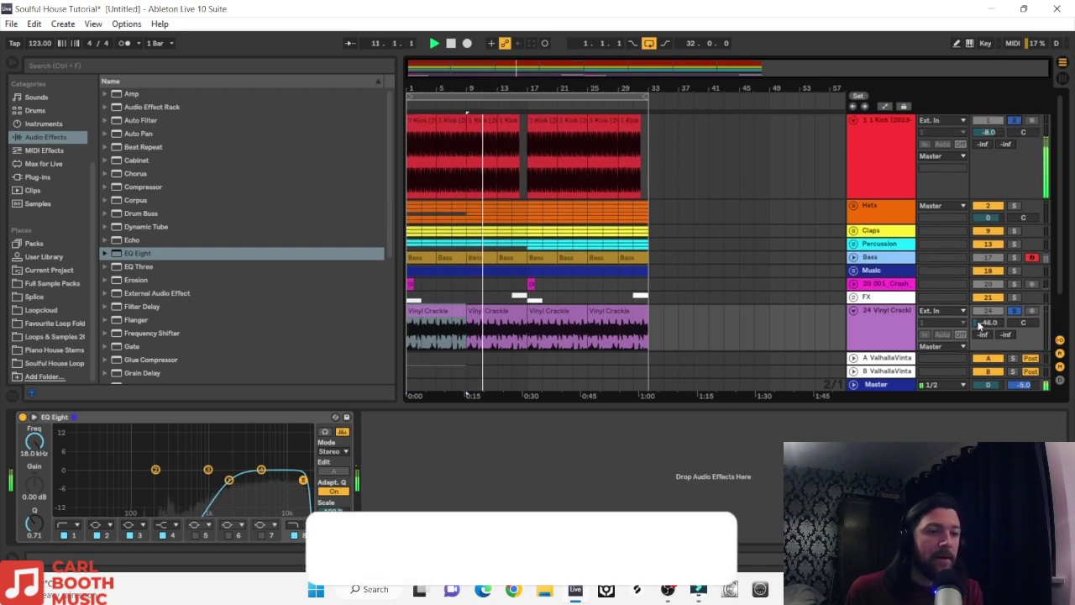
pyautogui.moveTo(986, 326); pyautogui.dragTo(986, 334)
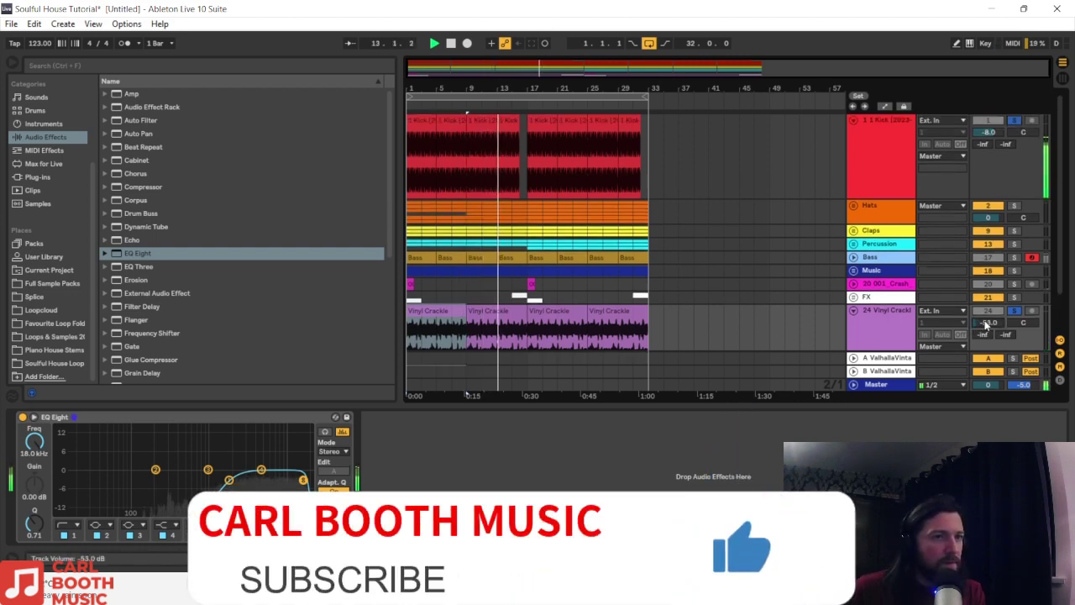
pyautogui.scroll(1, 987, 323)
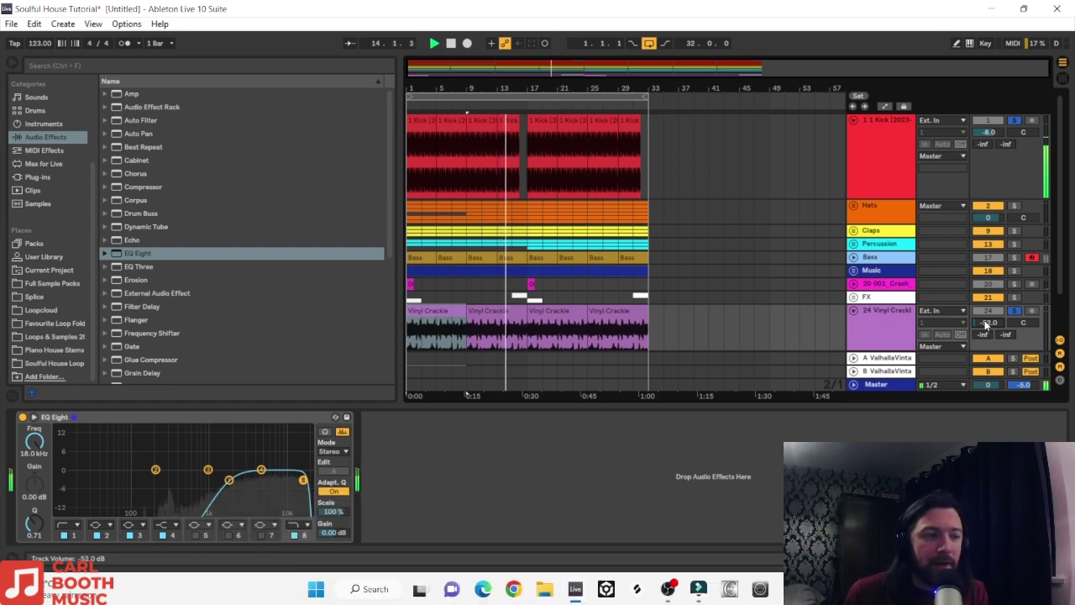
pyautogui.scroll(3, 987, 323)
pyautogui.press('space')
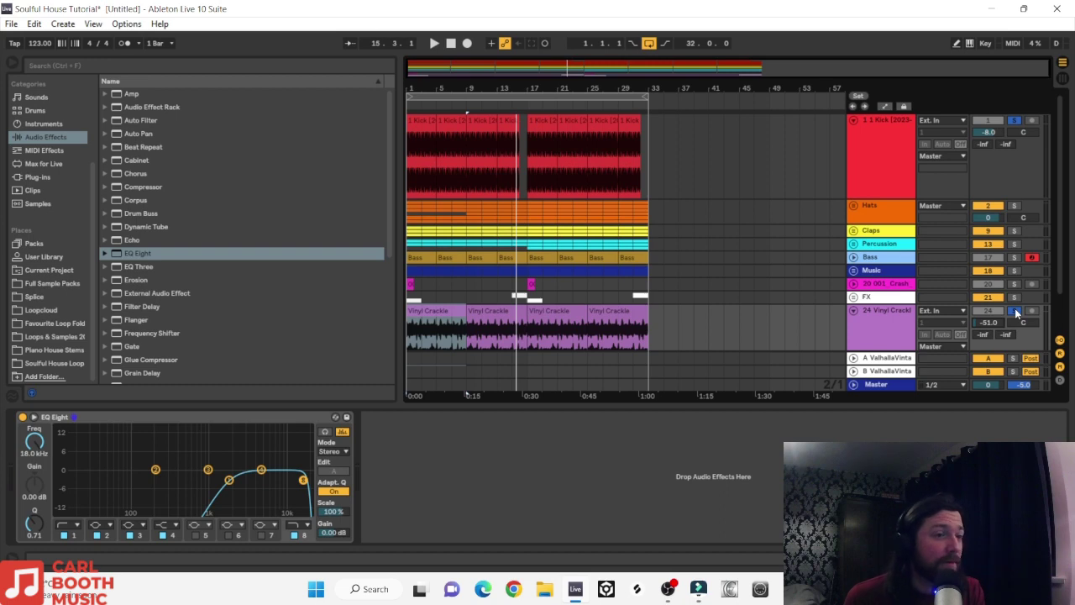
# Step: Listen to the full mix from bar 1 with the Vinyl Crackle track unsoloed, and solo that track again
pyautogui.click(1014, 311)
pyautogui.press('space')
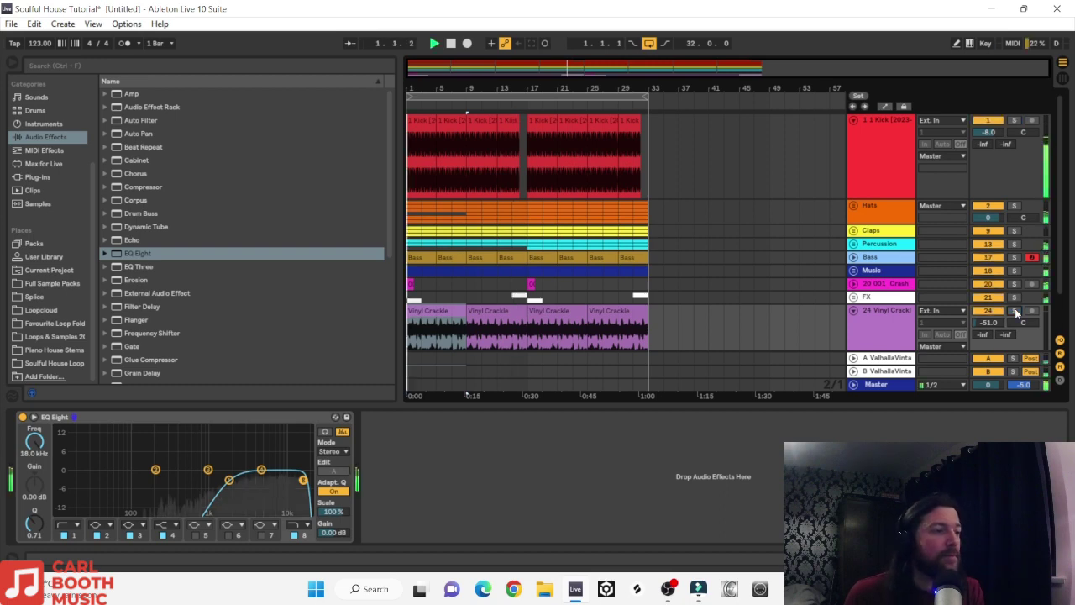
pyautogui.click(853, 310)
pyautogui.rightClick(873, 312)
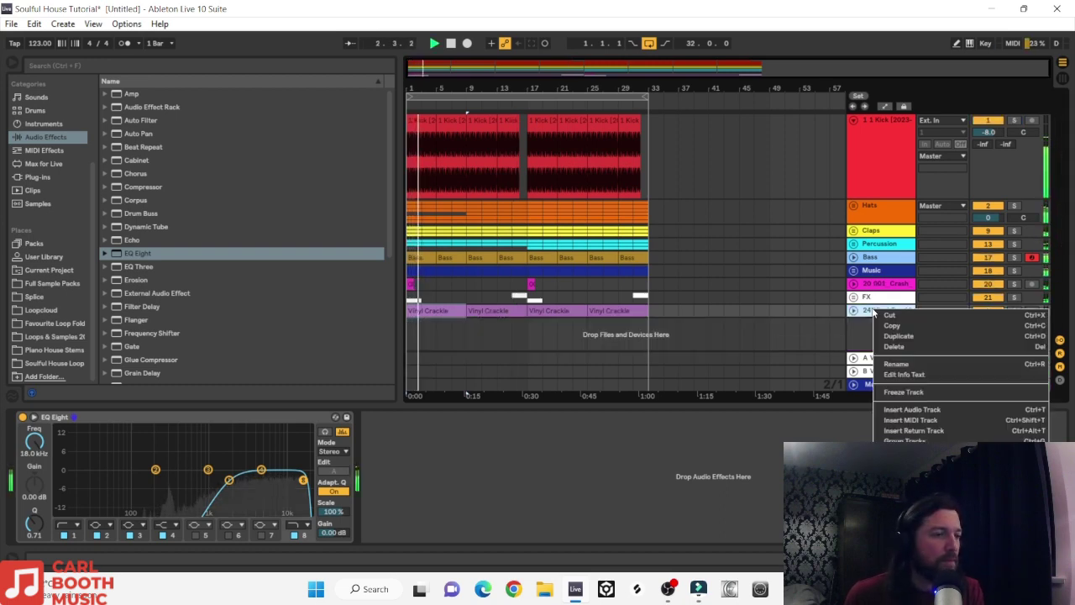
pyautogui.press('Escape')
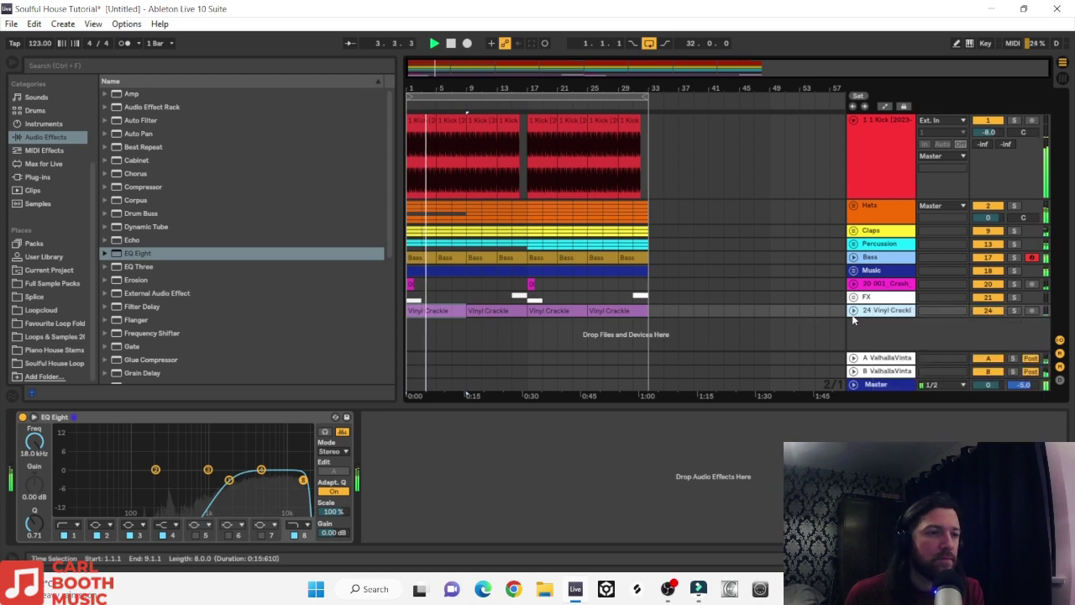
pyautogui.click(1014, 311)
pyautogui.press('space')
pyautogui.click(853, 310)
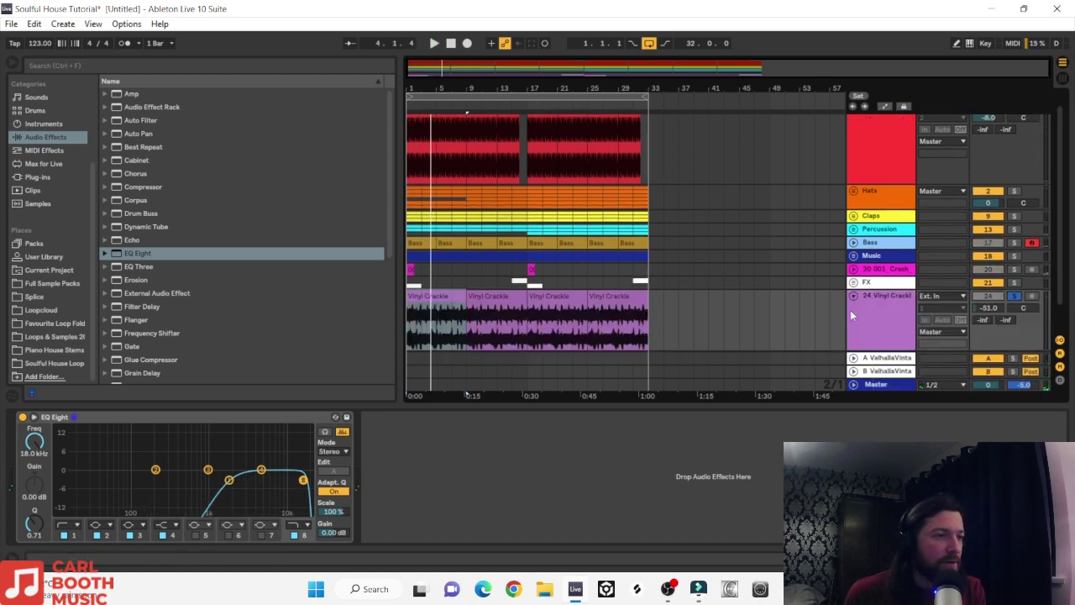
# Step: Add LFOTool_x64 from the VstPlugins folder after EQ Eight on the Vinyl Crackle track, unsolo the track and play the mix
pyautogui.click(37, 176)
pyautogui.click(153, 240)
pyautogui.press('Return')
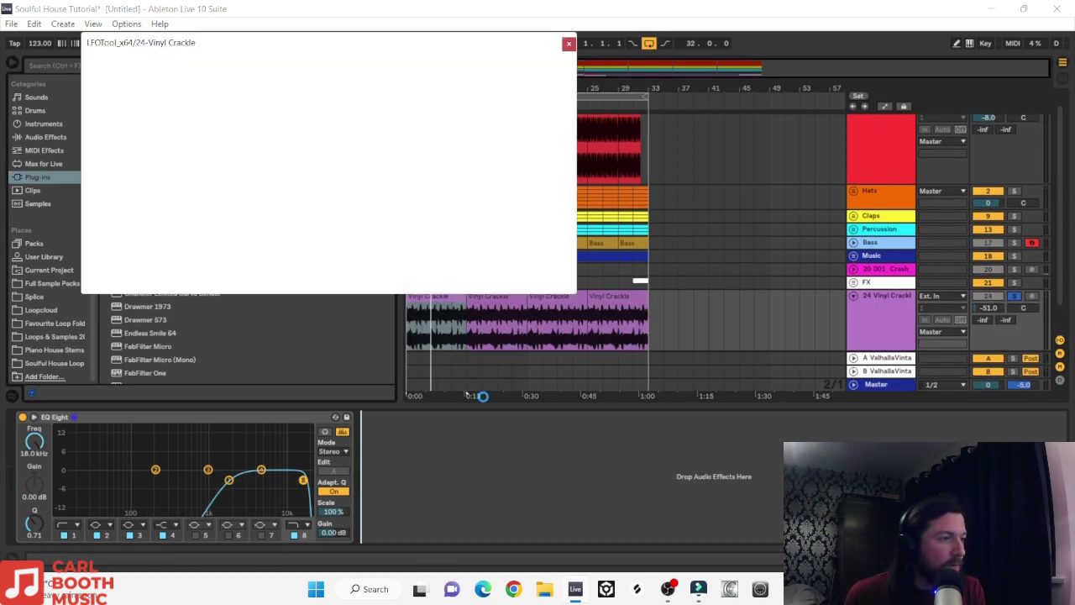
pyautogui.click(1013, 296)
pyautogui.press('space')
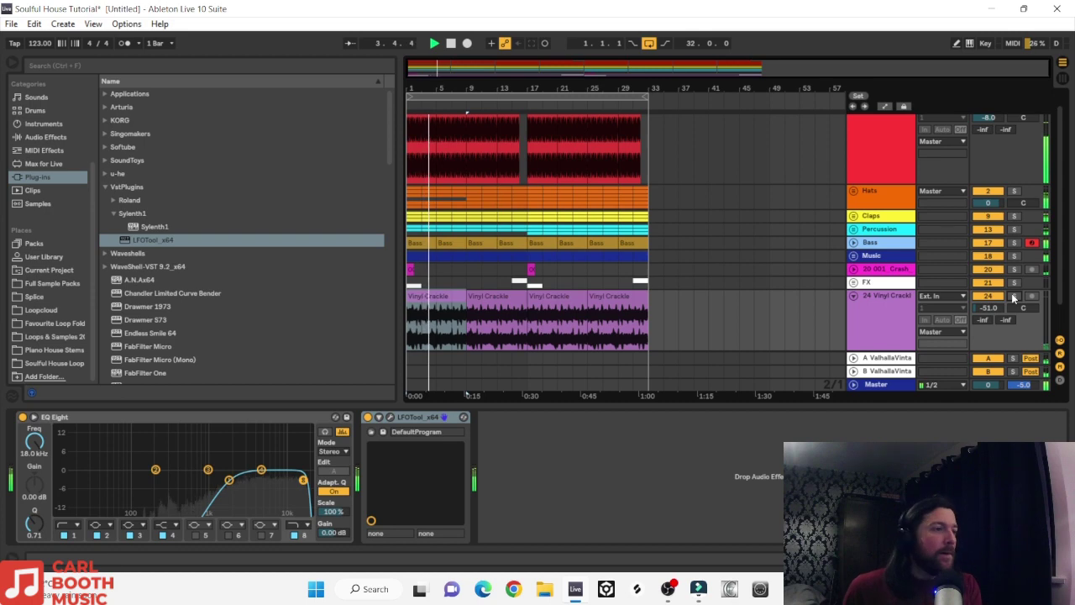
pyautogui.press('space')
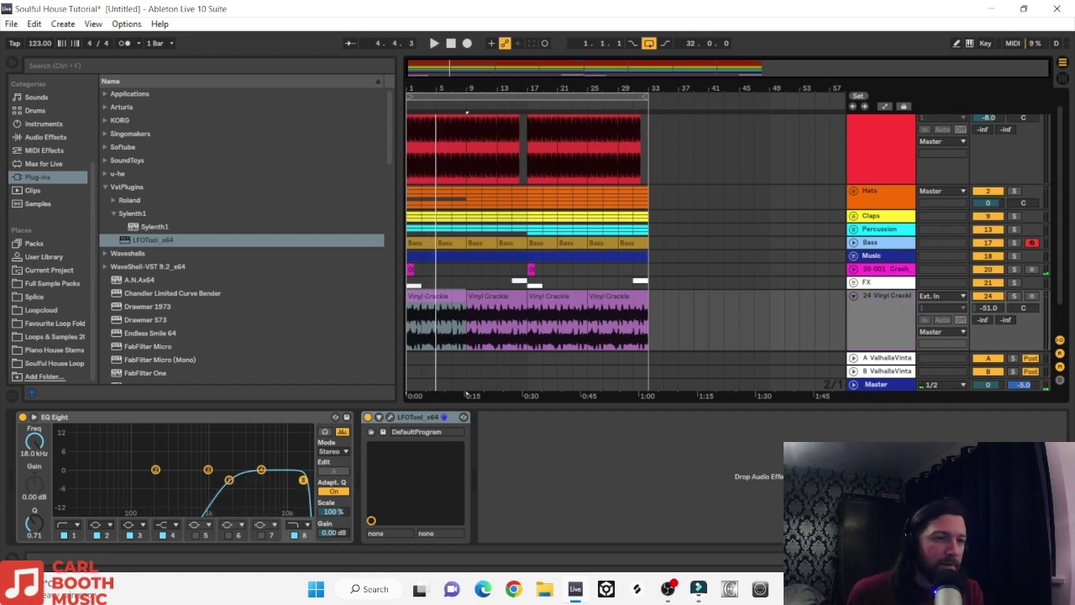
# Step: Colour all the Vinyl Crackle clips grey and group their track under the name Backgrounds
pyautogui.moveTo(678, 307); pyautogui.dragTo(409, 308)
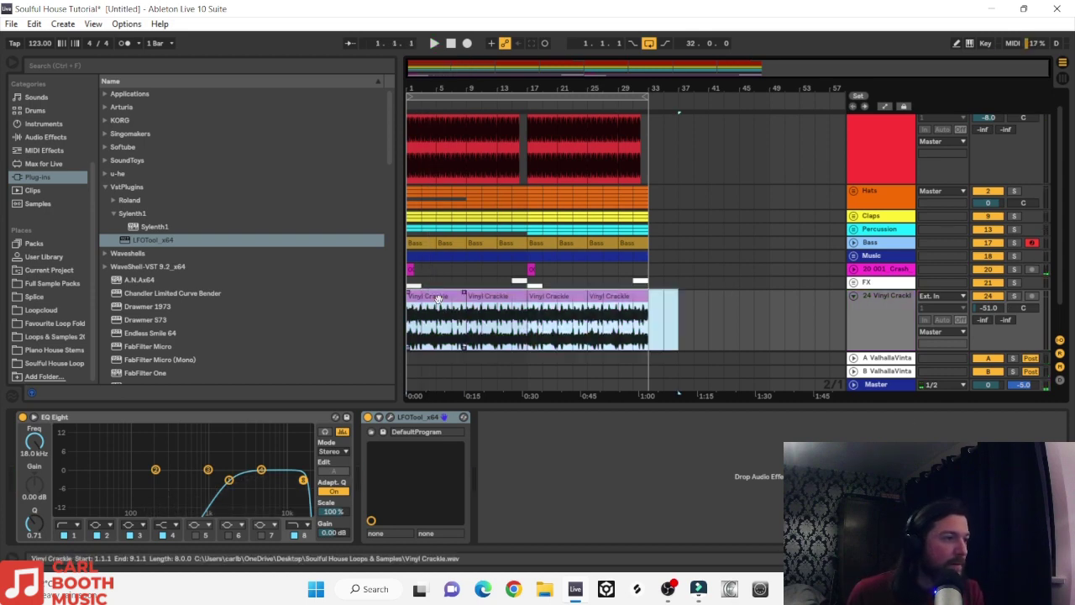
pyautogui.rightClick(439, 301)
pyautogui.click(604, 550)
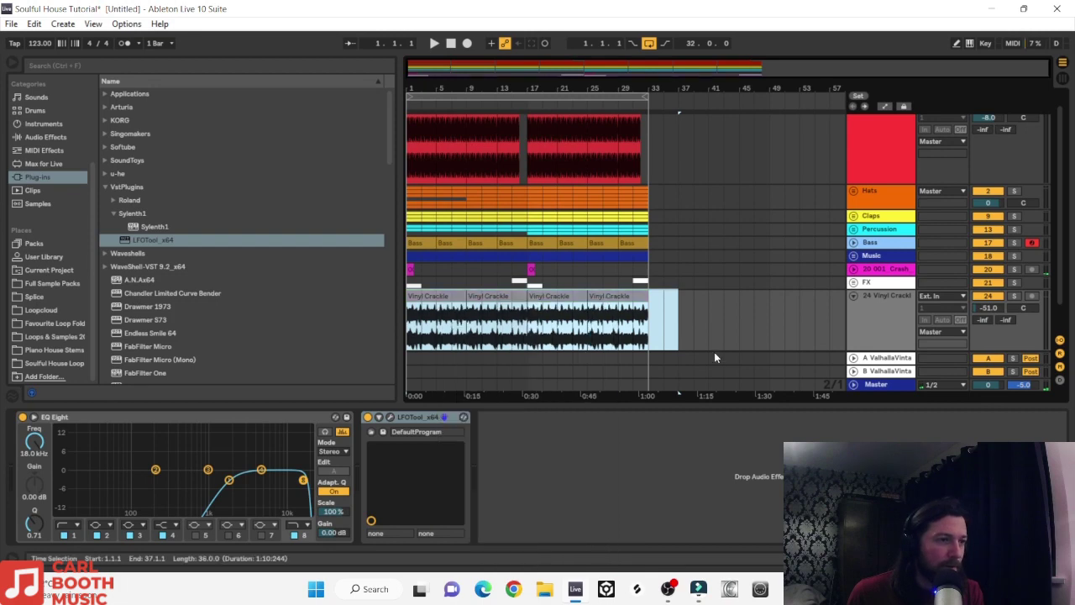
pyautogui.rightClick(868, 308)
pyautogui.click(899, 361)
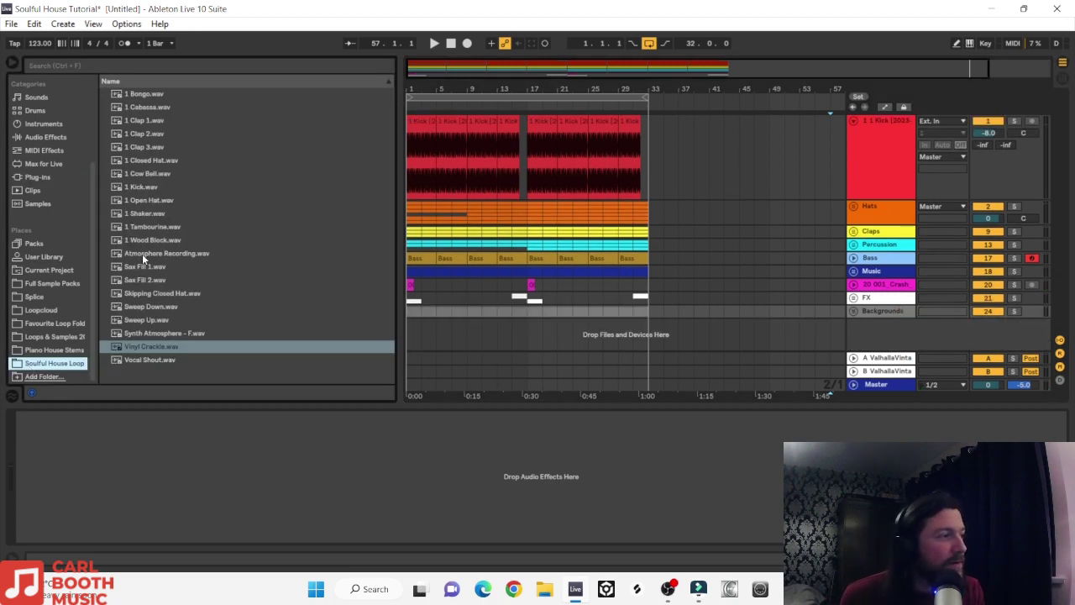
# Step: Add Atmosphere Recording.wav at bar 1 on a new track below the Backgrounds group and solo it
pyautogui.moveTo(142, 253); pyautogui.dragTo(415, 327)
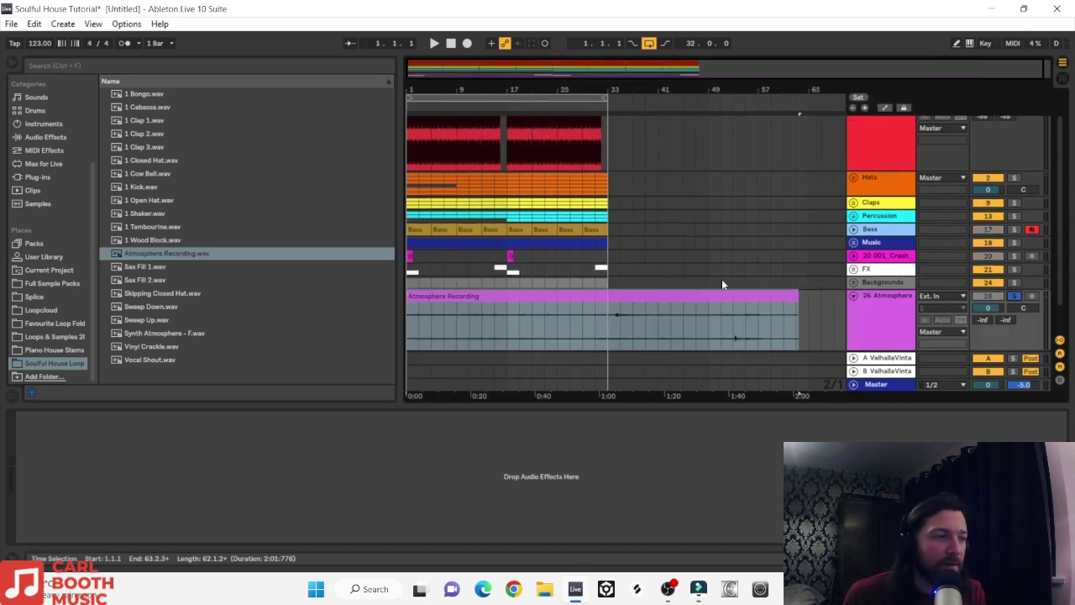
# Step: Turn off warping for the Atmosphere Recording clip and play it from bar 1
pyautogui.doubleClick(532, 304)
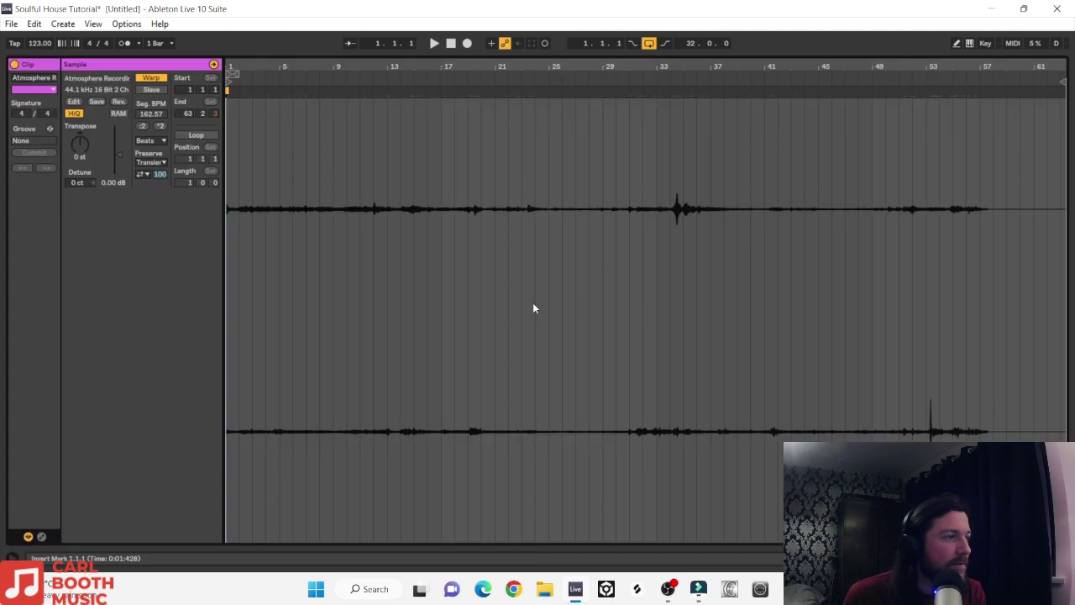
pyautogui.click(153, 78)
pyautogui.hotkey('ctrl', 'alt', 'l')
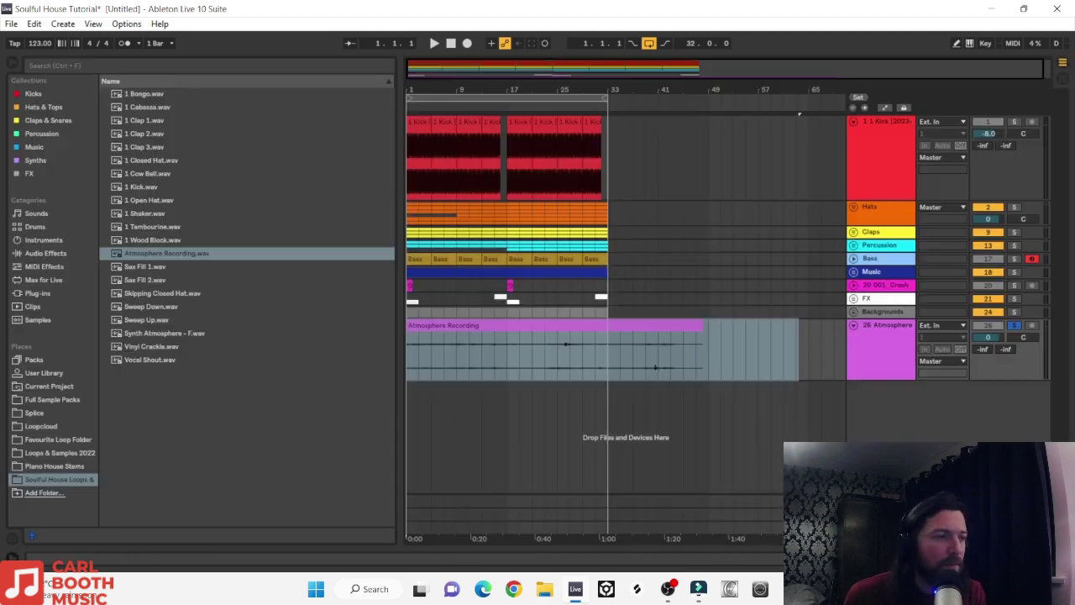
pyautogui.click(469, 335)
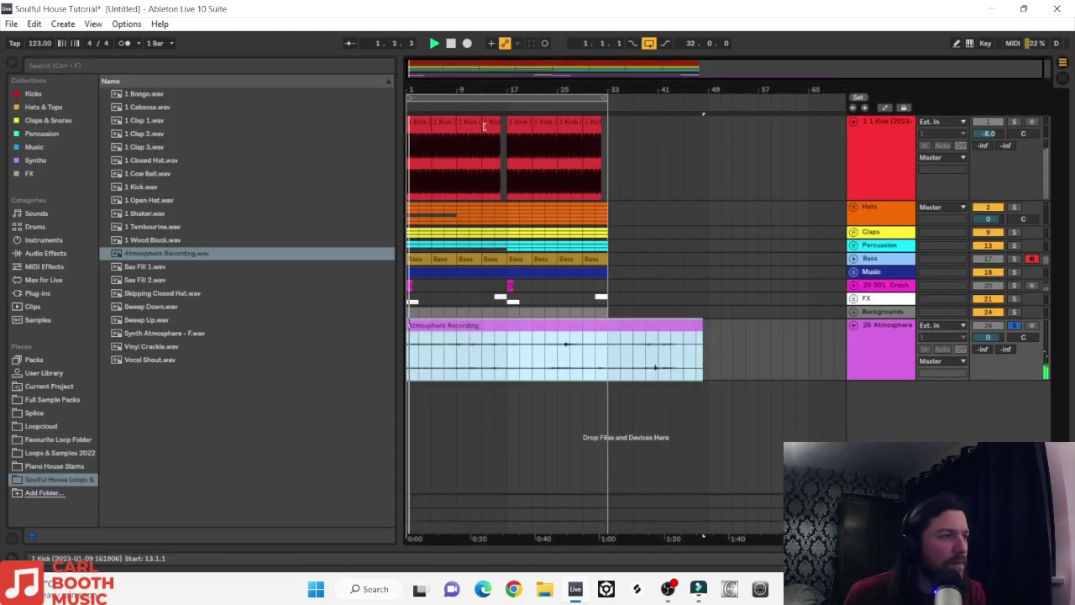
pyautogui.moveTo(434, 82); pyautogui.dragTo(434, 168)
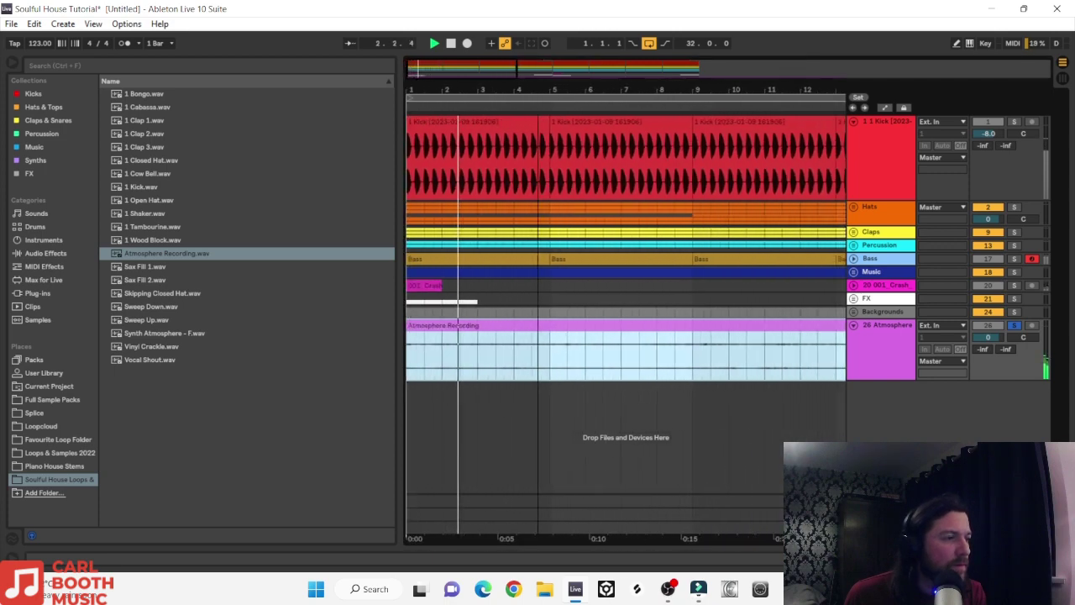
pyautogui.press('-')
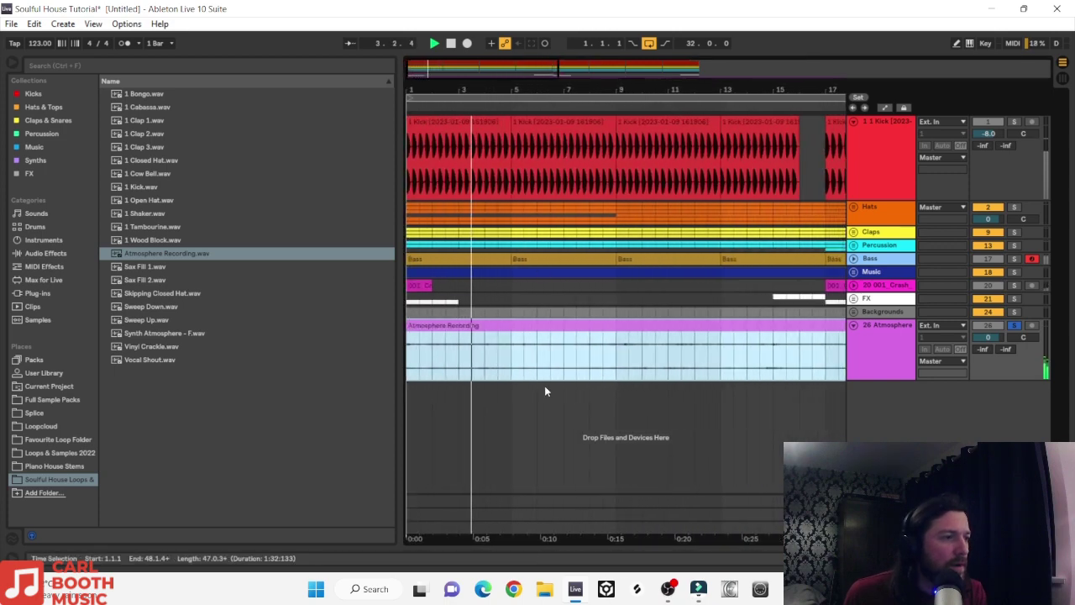
# Step: Split the Atmosphere Recording clip at bars 4 and 7 and delete everything outside that three-bar section
pyautogui.click(483, 370)
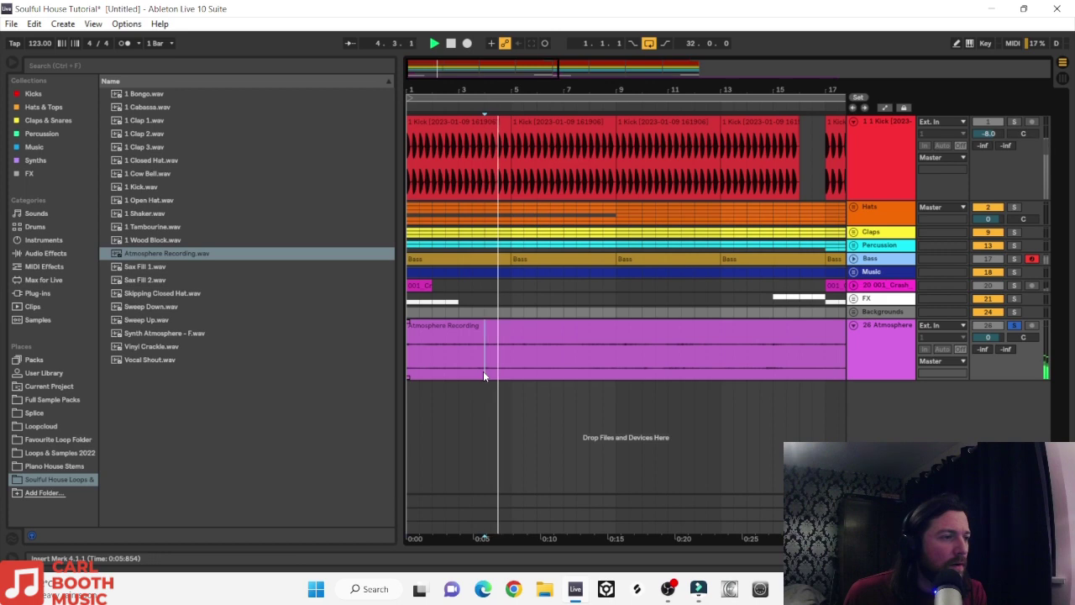
pyautogui.moveTo(484, 375); pyautogui.dragTo(565, 368)
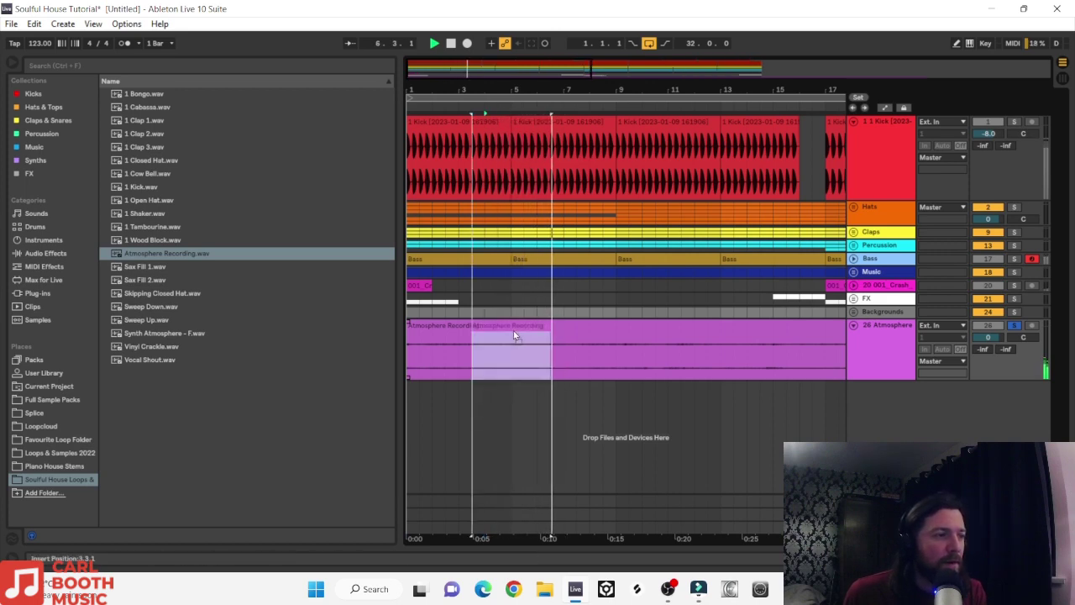
pyautogui.hotkey('ctrl', 'e')
pyautogui.press('space')
pyautogui.click(448, 329)
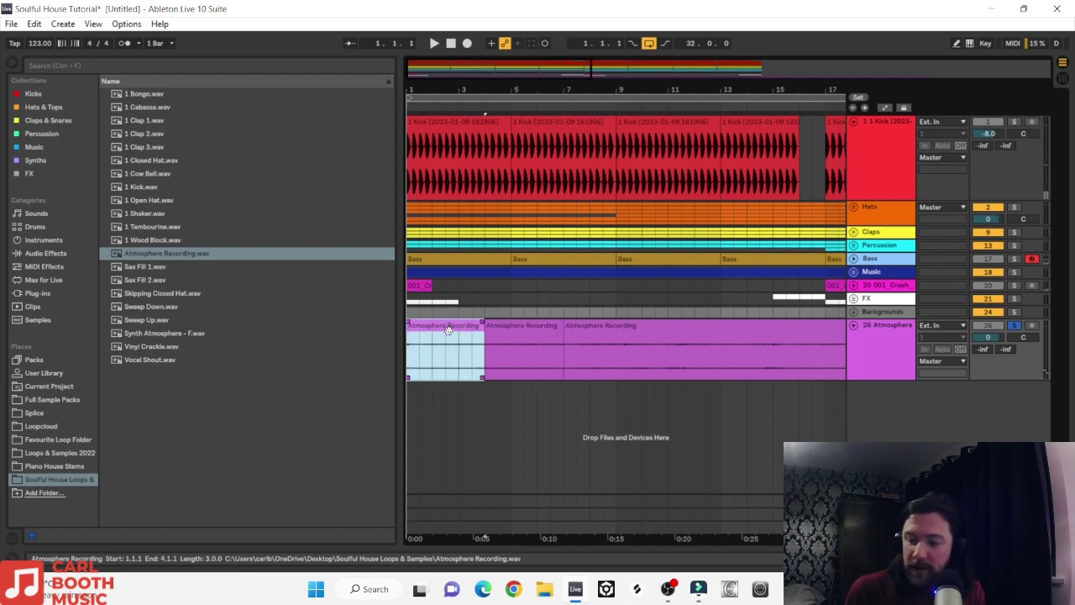
pyautogui.press('Delete')
pyautogui.click(646, 339)
pyautogui.press('Delete')
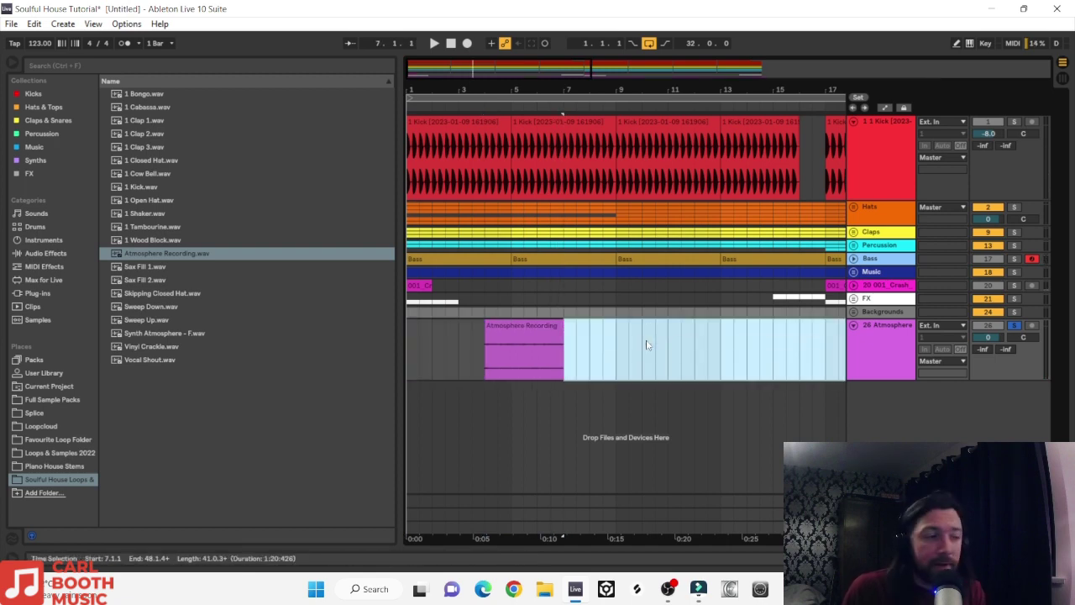
# Step: Raise the gain of the remaining Atmosphere Recording clip and lower its track volume to -31.5 dB
pyautogui.doubleClick(521, 329)
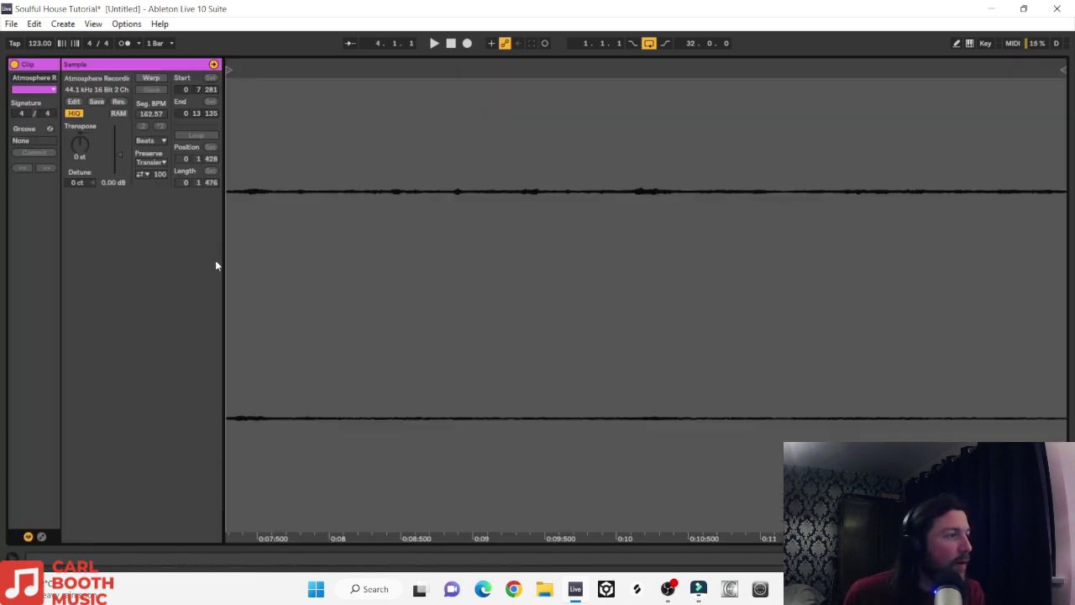
pyautogui.moveTo(123, 154); pyautogui.dragTo(123, 131)
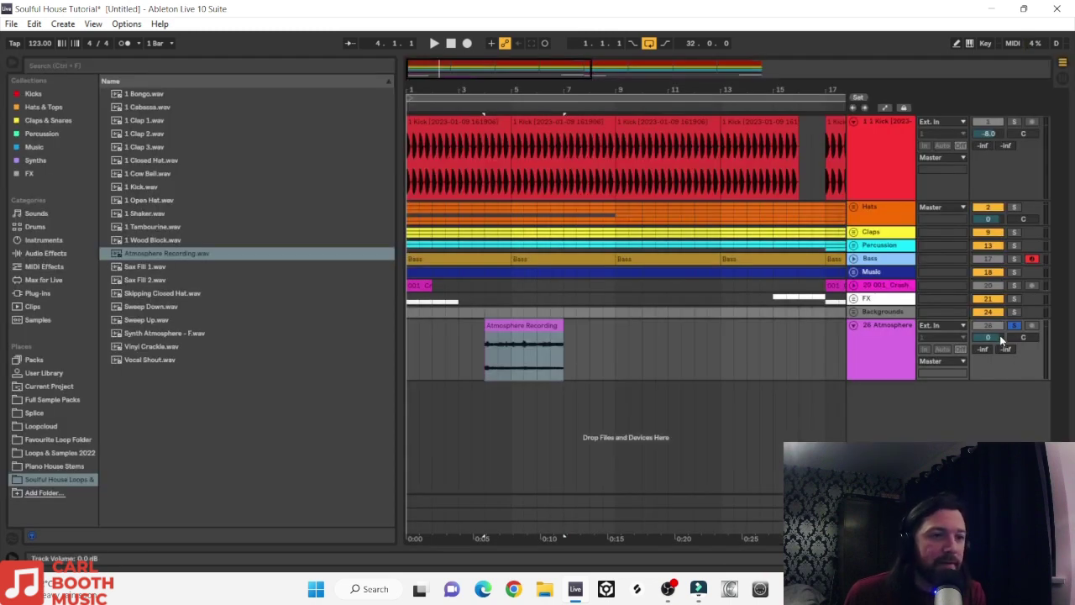
pyautogui.moveTo(1000, 339); pyautogui.dragTo(1000, 412)
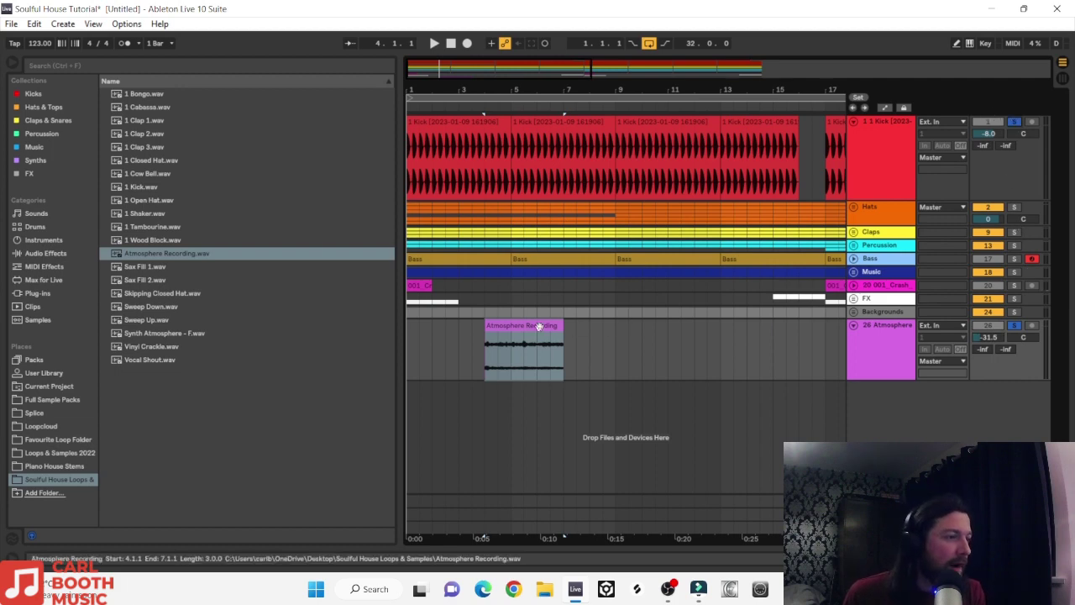
# Step: Move the Atmosphere Recording clip to bar 1, loop its three bars in playback and set the track volume to -25.5 dB
pyautogui.moveTo(512, 337); pyautogui.dragTo(444, 336)
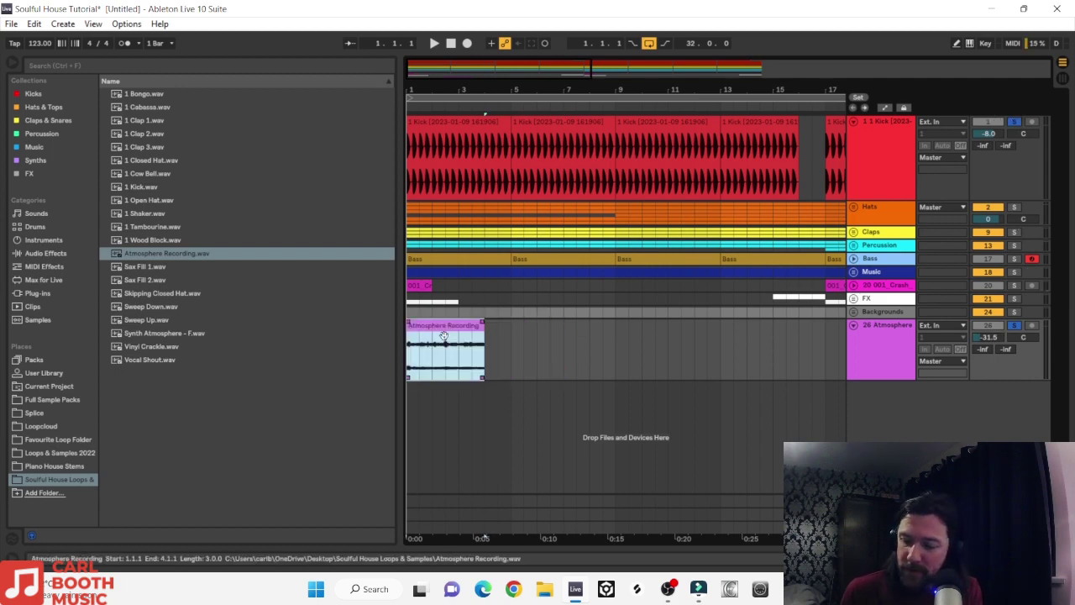
pyautogui.hotkey('ctrl', 'l')
pyautogui.press('space')
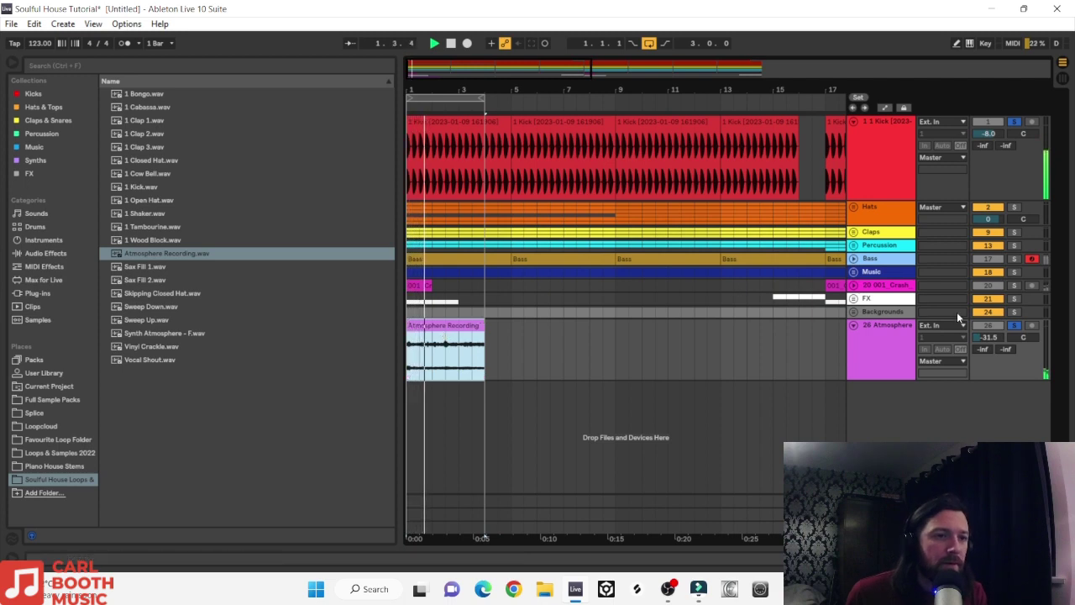
pyautogui.moveTo(989, 336); pyautogui.dragTo(989, 330)
# Step: Add EQ Eight to the Atmosphere track and set band 1 to a low cut at 1.04 kHz
pyautogui.click(30, 253)
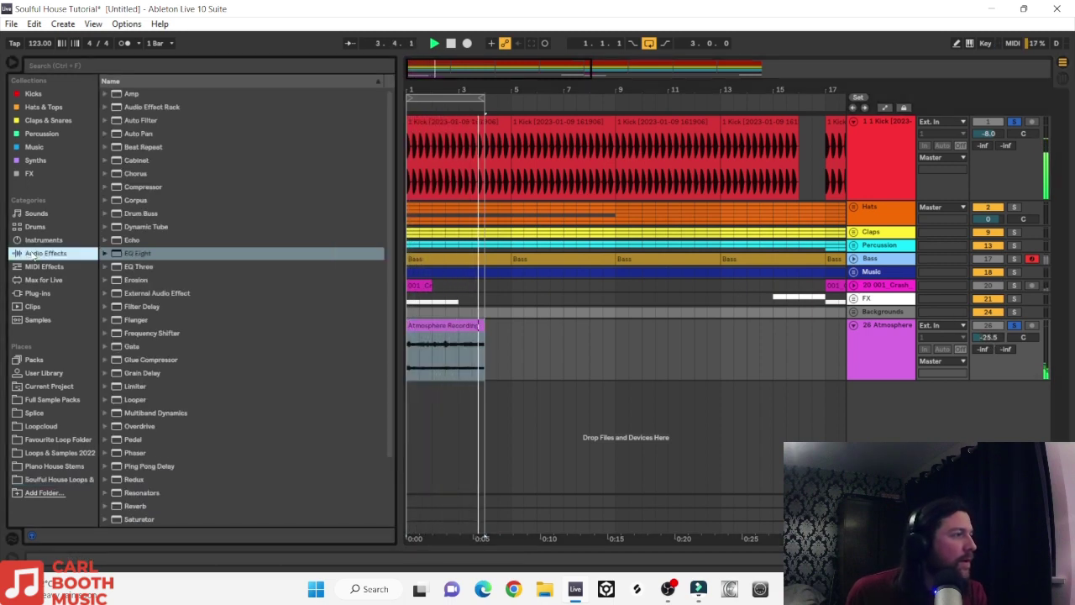
pyautogui.click(142, 255)
pyautogui.press('space')
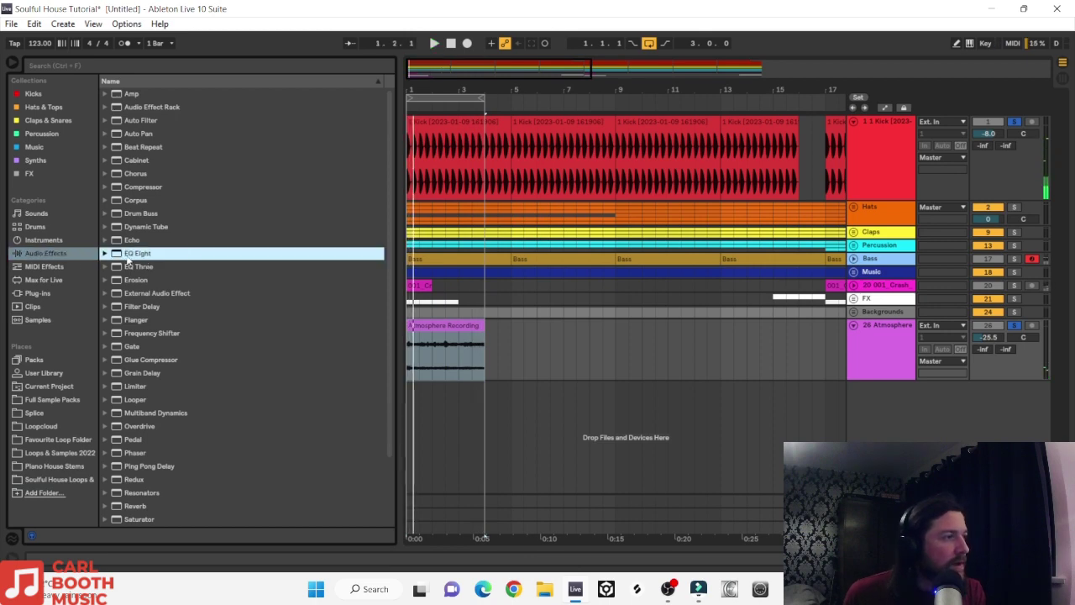
pyautogui.press('Return')
pyautogui.press('space')
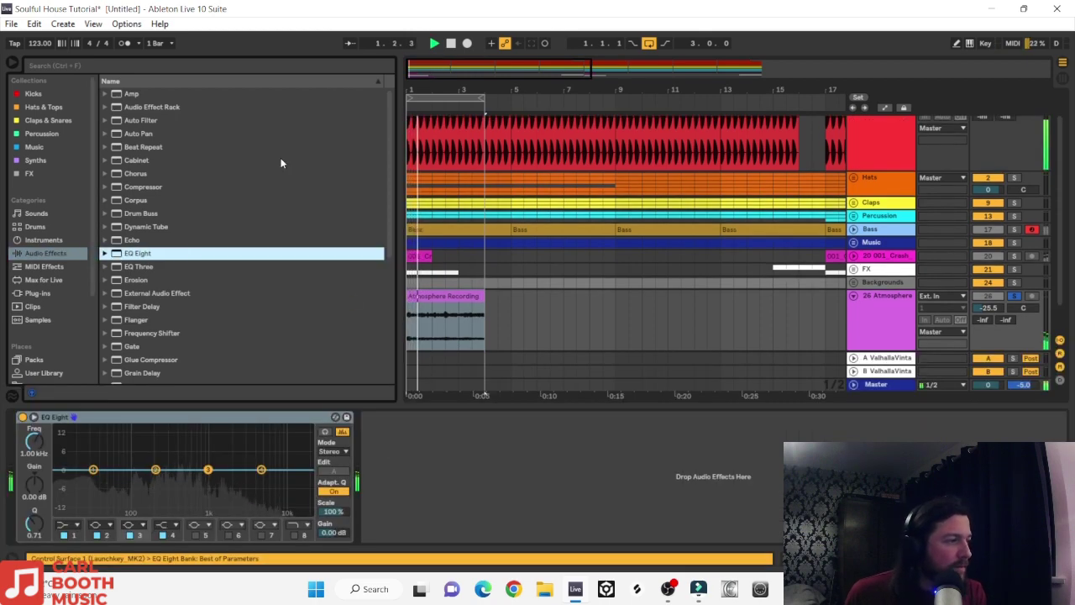
pyautogui.click(62, 526)
pyautogui.click(62, 451)
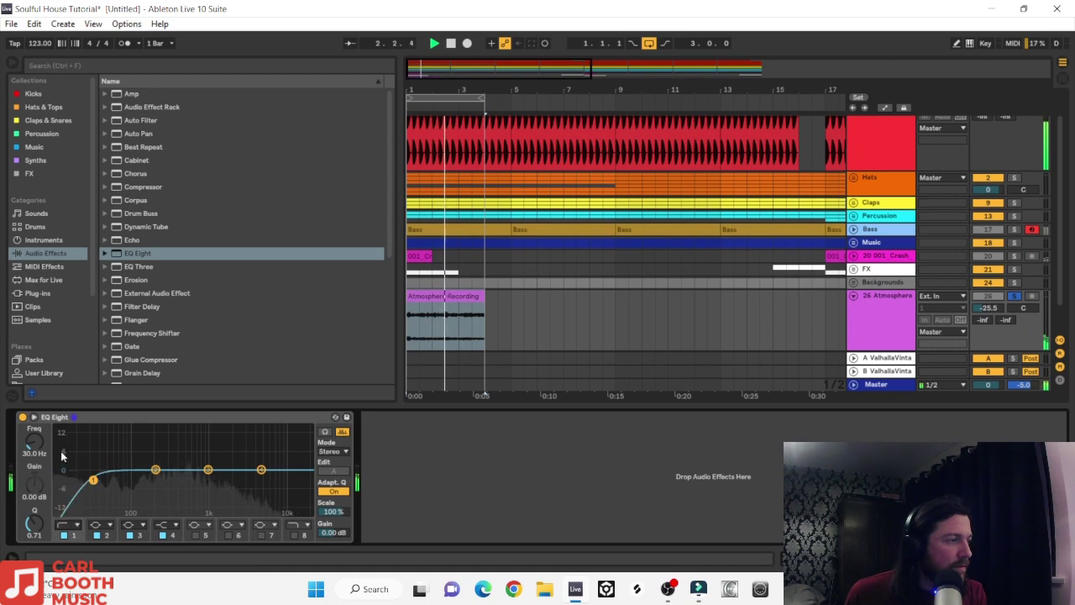
pyautogui.moveTo(93, 469); pyautogui.dragTo(209, 479)
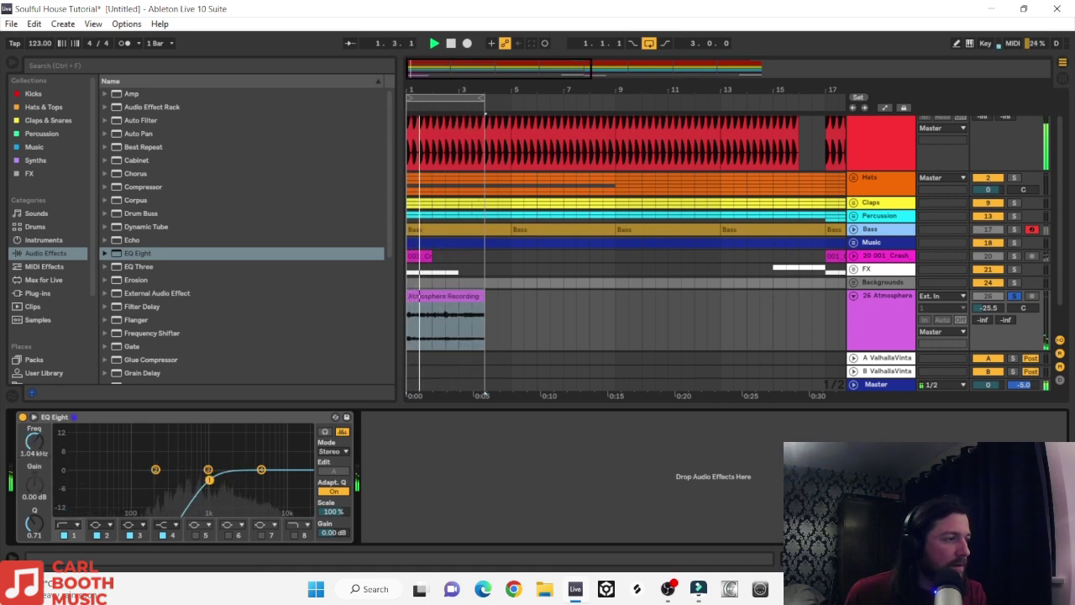
# Step: Add LFOTool_x64 after EQ Eight on the Atmosphere track and lower the starting point of its volume curve for deeper ducking
pyautogui.click(984, 309)
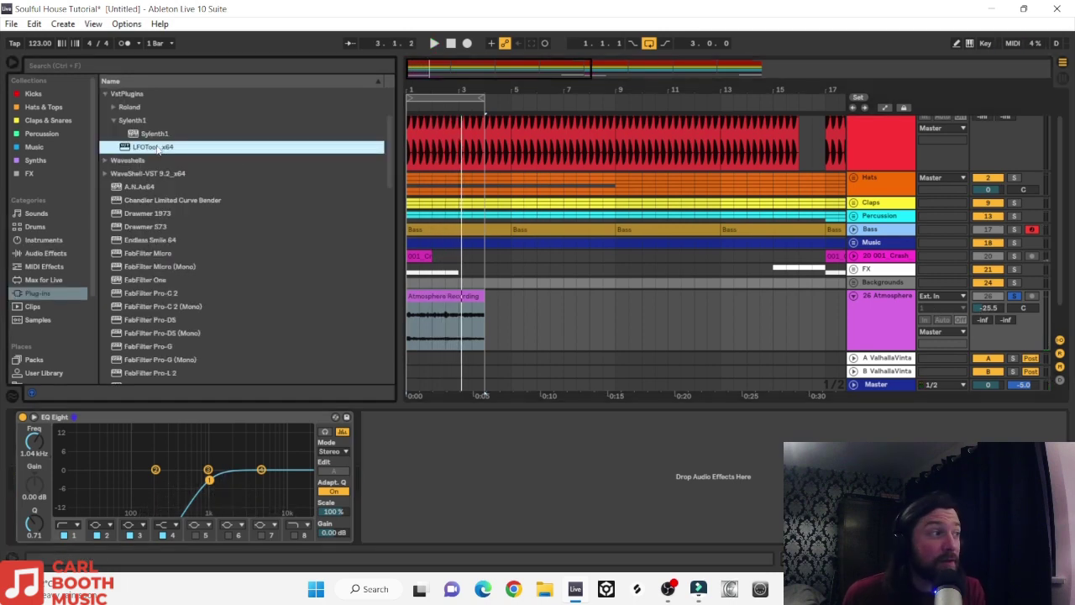
pyautogui.moveTo(452, 445); pyautogui.dragTo(406, 483)
pyautogui.press('space')
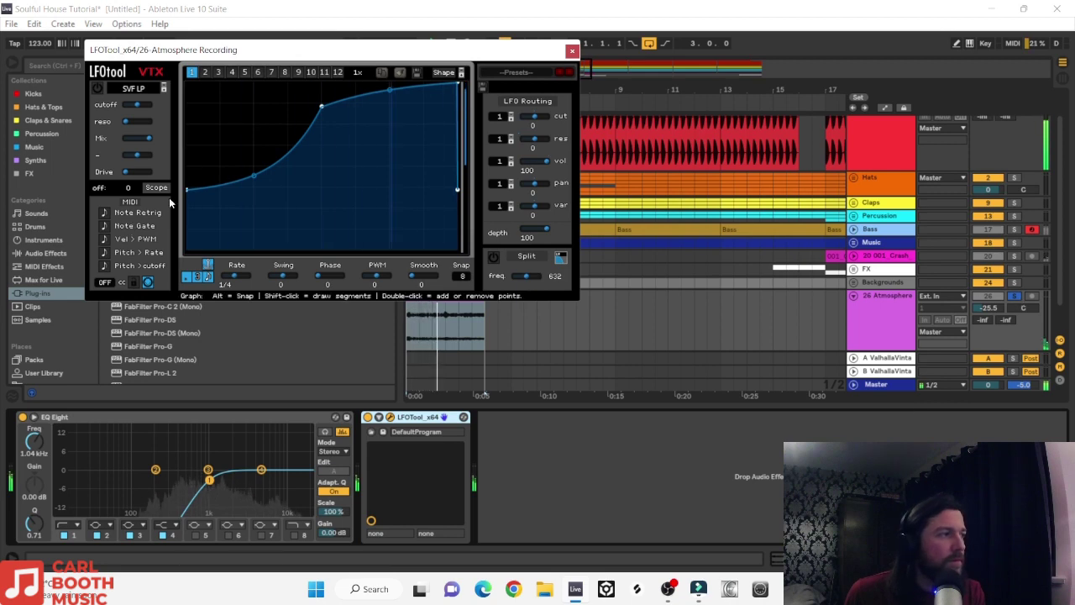
pyautogui.moveTo(187, 190)
pyautogui.mouseDown()
pyautogui.moveTo(189, 234)
pyautogui.moveTo(192, 211)
pyautogui.mouseUp()
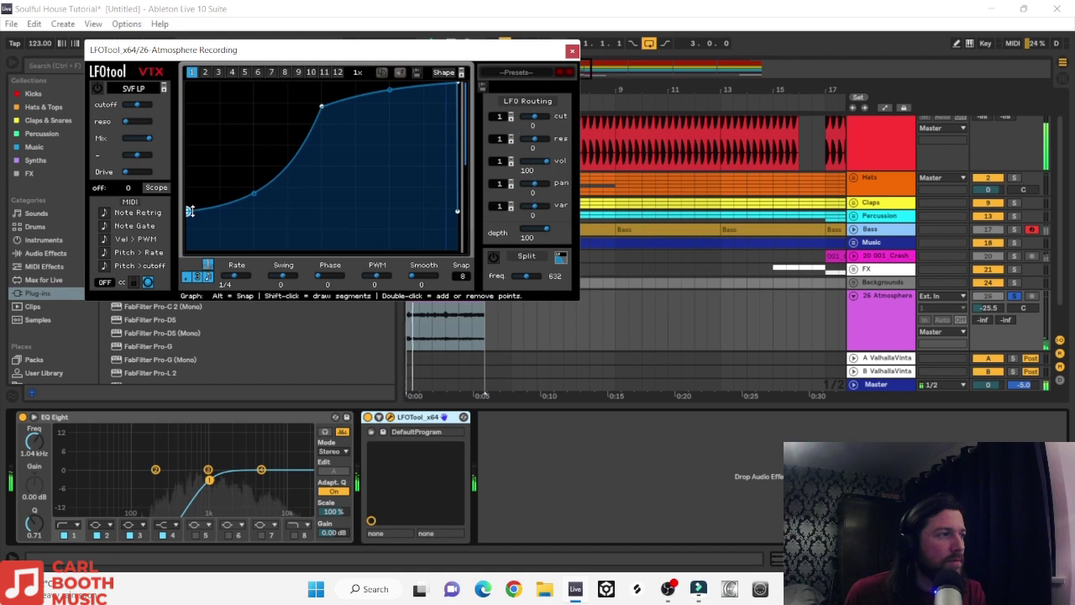
pyautogui.click(572, 51)
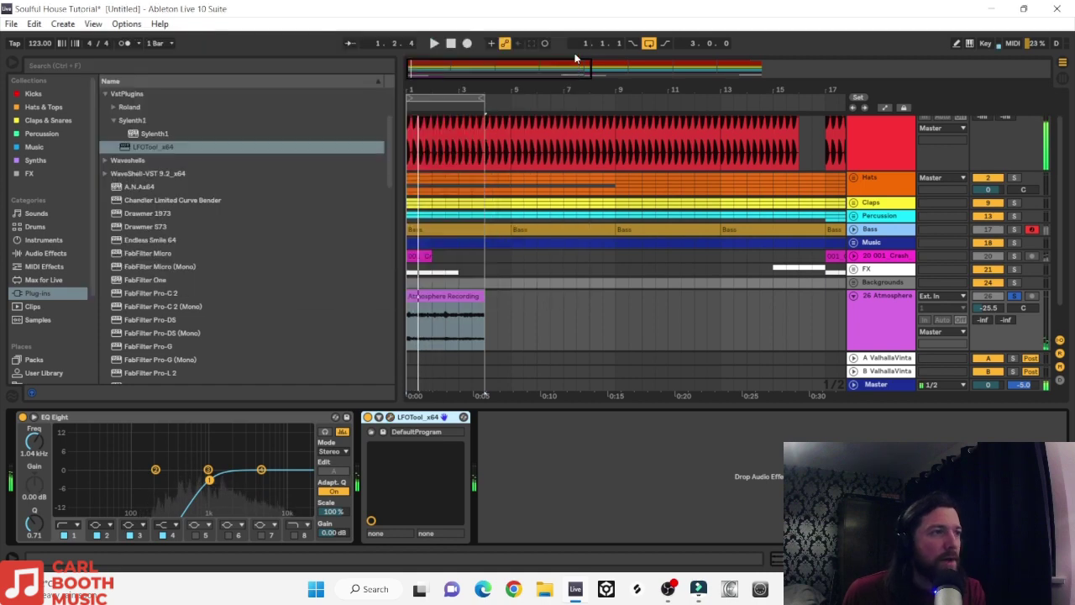
# Step: Duplicate the Atmosphere Recording clip back to back along its track to fill the 32-bar section
pyautogui.click(442, 297)
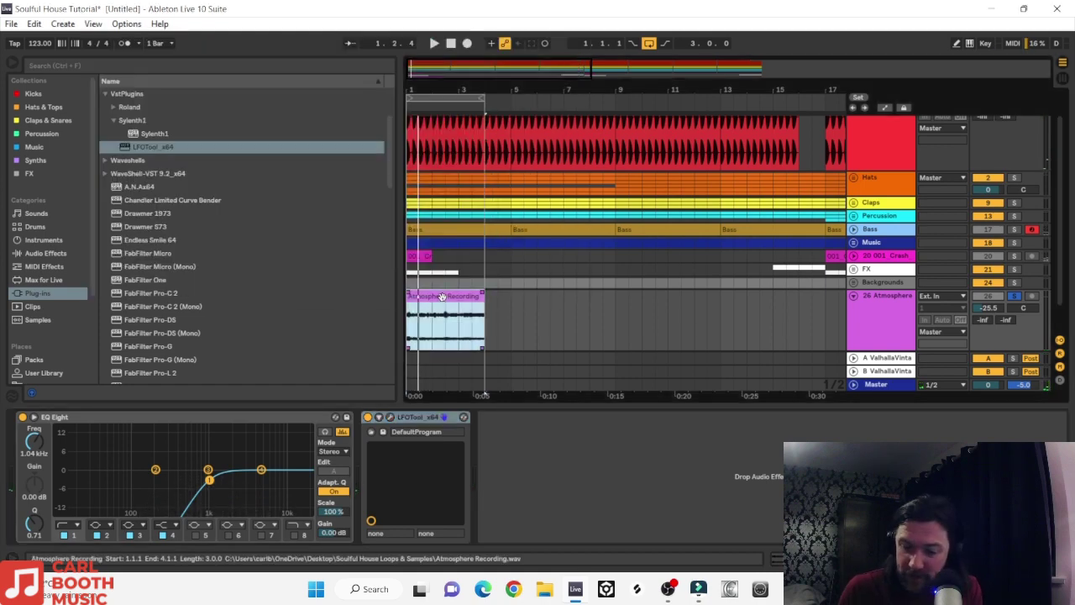
pyautogui.hotkey('ctrl', 'd')
pyautogui.hotkey('ctrl', 'd')
pyautogui.hotkey('ctrl', 'd')
pyautogui.hotkey('ctrl', 'd')
pyautogui.hotkey('ctrl', 'd')
pyautogui.hotkey('ctrl', 'd')
pyautogui.hotkey('ctrl', 'd')
pyautogui.hotkey('ctrl', 'd')
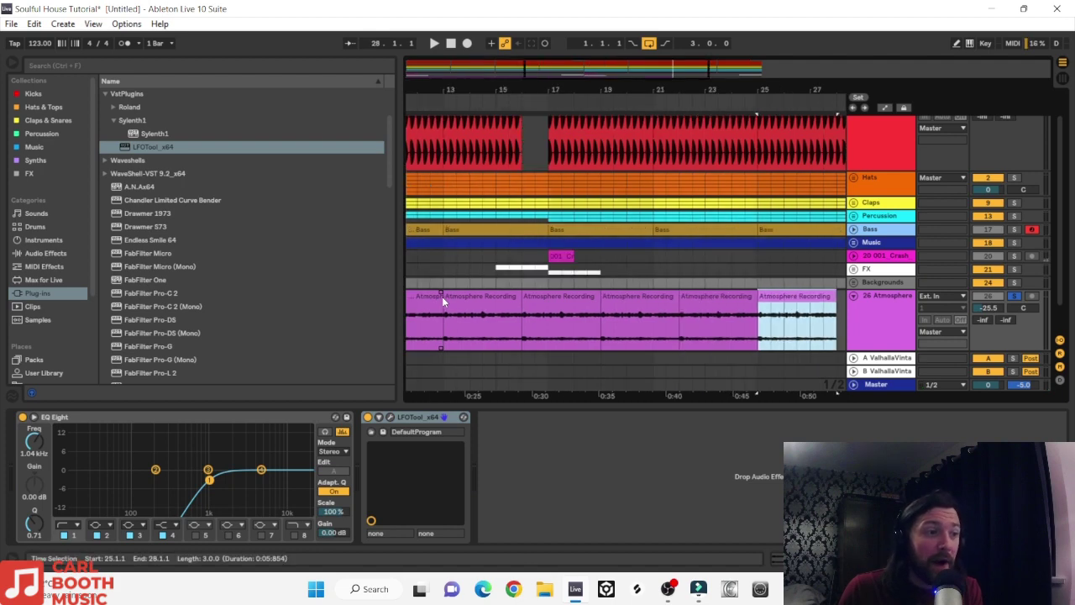
pyautogui.hotkey('ctrl', 'd')
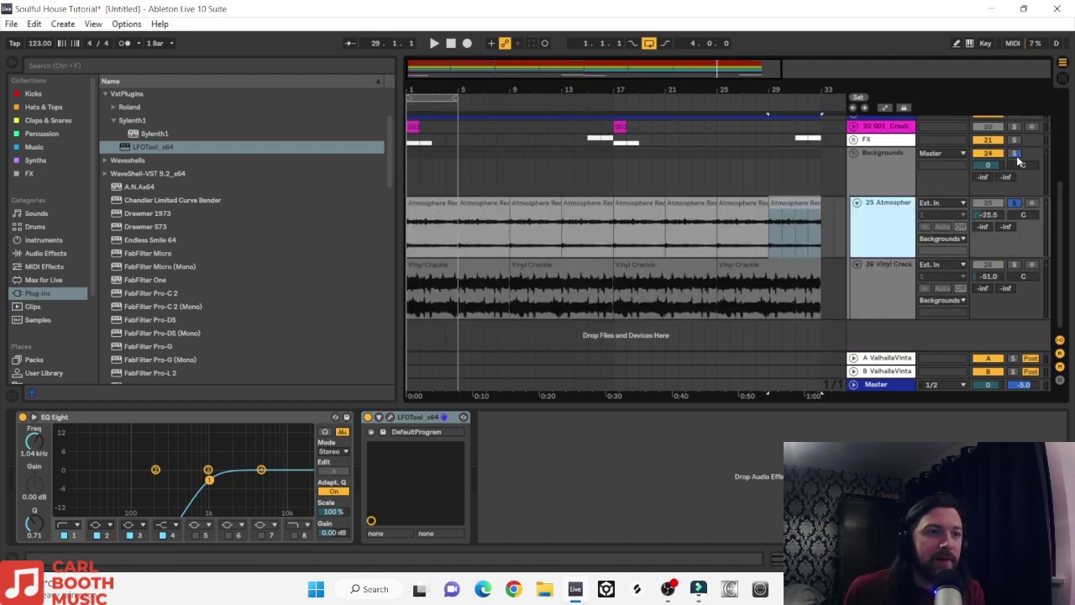
# Step: Play the soloed Backgrounds group, unsolo it to hear the full mix, and fold its two tracks and the group
pyautogui.press('space')
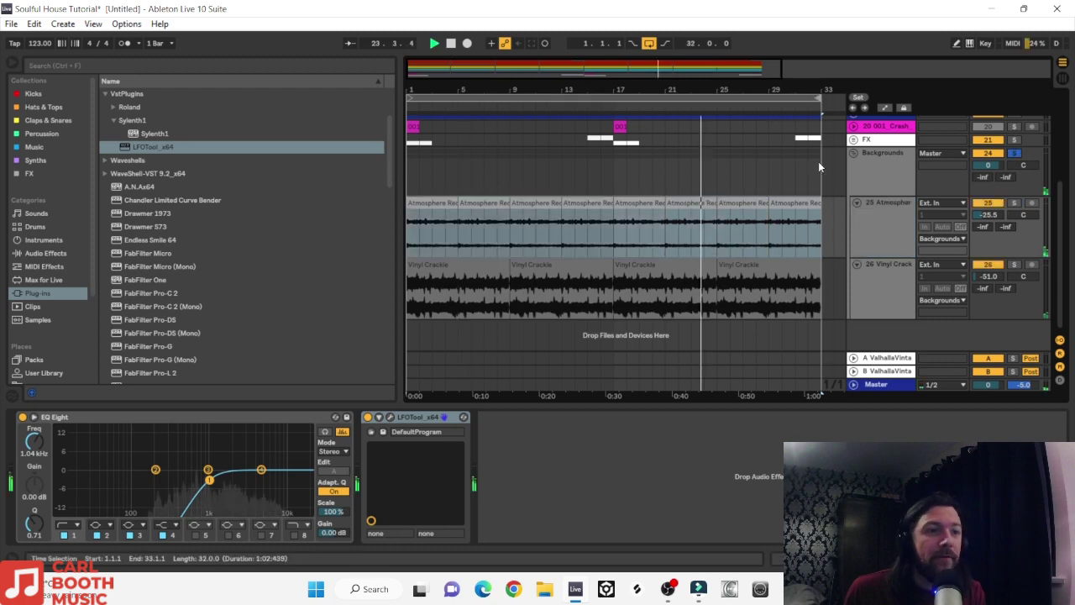
pyautogui.click(1014, 154)
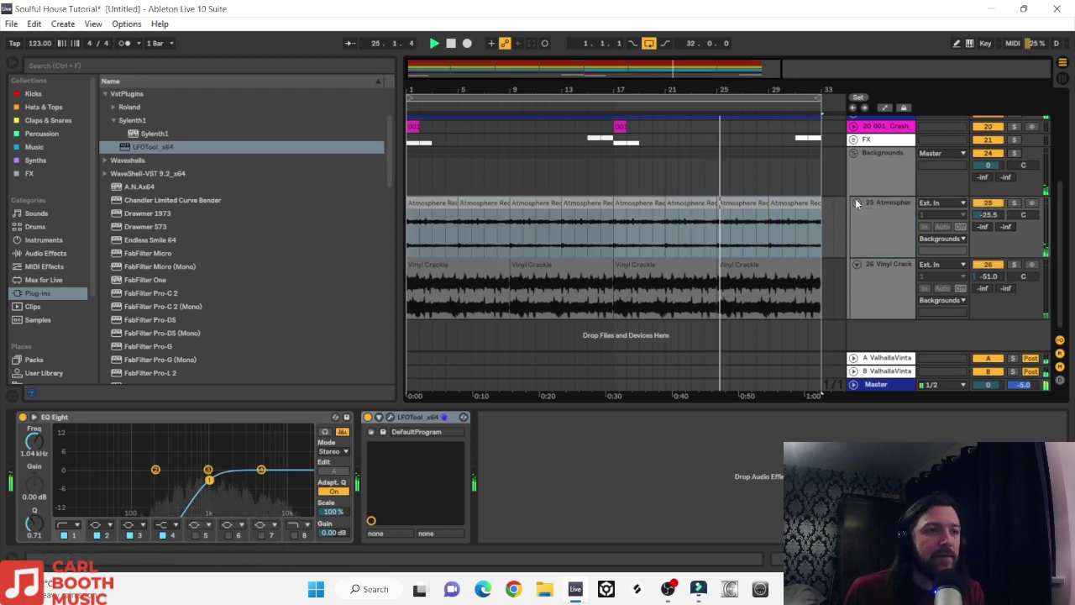
pyautogui.click(855, 263)
pyautogui.click(855, 202)
pyautogui.click(855, 154)
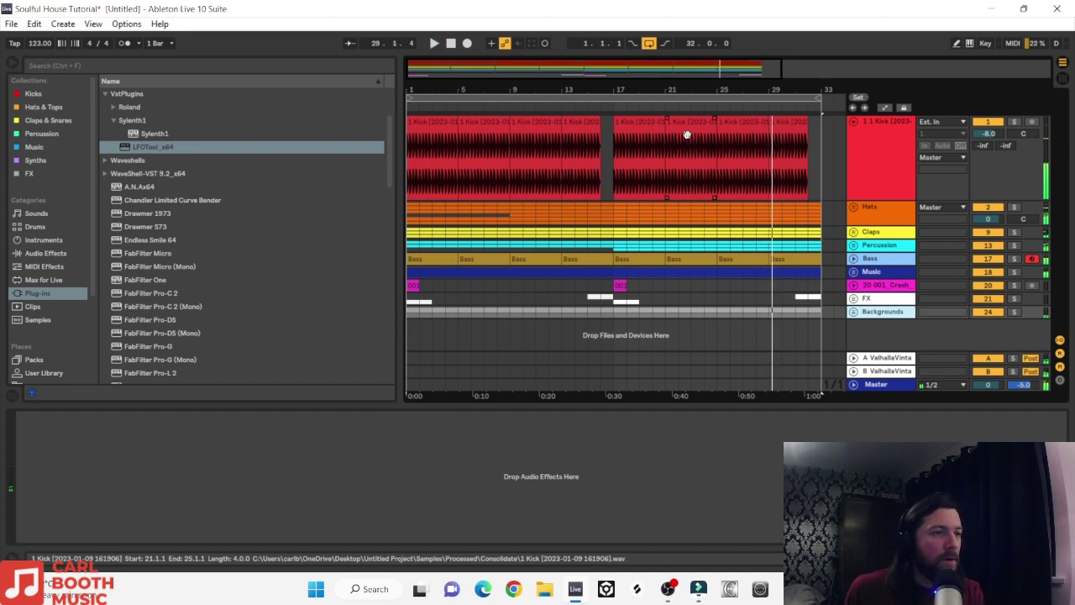
pyautogui.press('space')
# Step: Add Synth Atmosphere - F.wav from the Soulful House Loops folder at bar 1 on a new track below the Backgrounds group
pyautogui.click(32, 293)
pyautogui.scroll(-3, 30, 297)
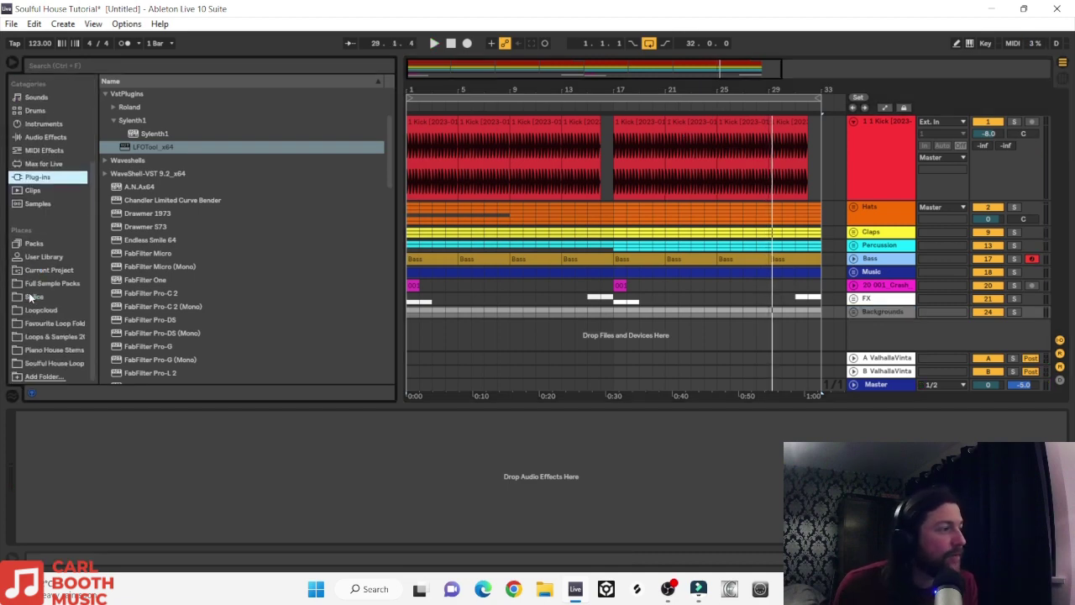
pyautogui.click(42, 363)
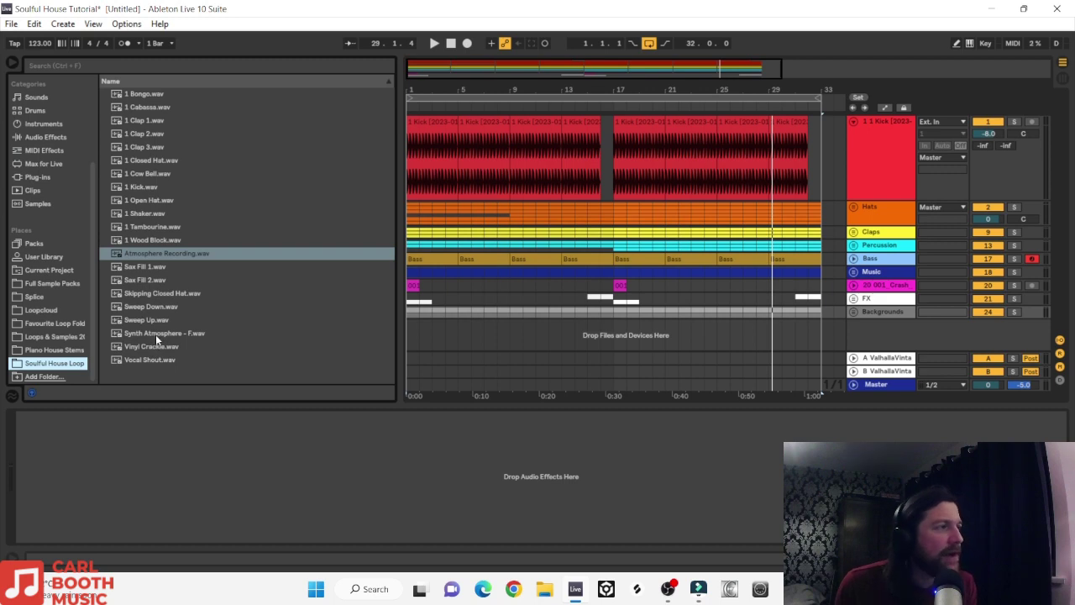
pyautogui.moveTo(156, 335); pyautogui.dragTo(415, 337)
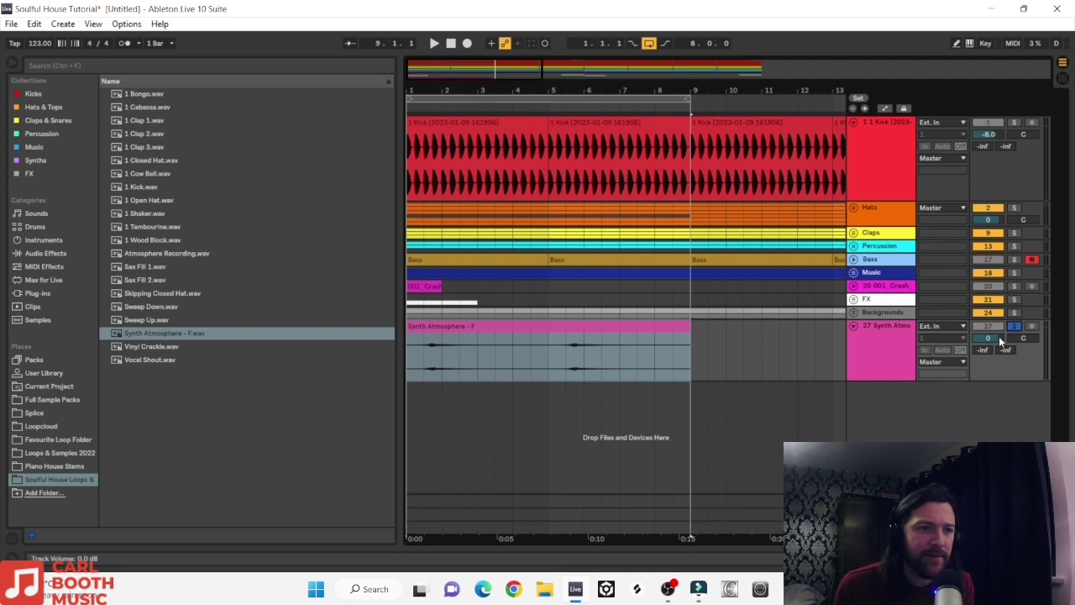
# Step: Set the Synth Atmosphere track volume to -10.1 dB, raise its clip gain and play the eight-bar loop
pyautogui.moveTo(998, 335); pyautogui.dragTo(999, 345)
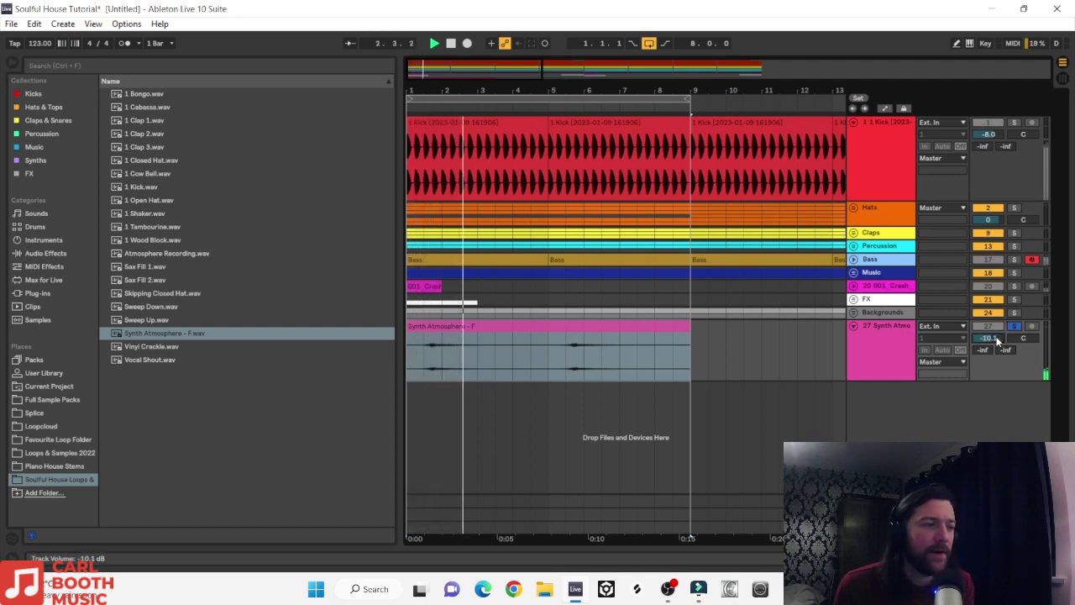
pyautogui.click(495, 335)
pyautogui.doubleClick(494, 335)
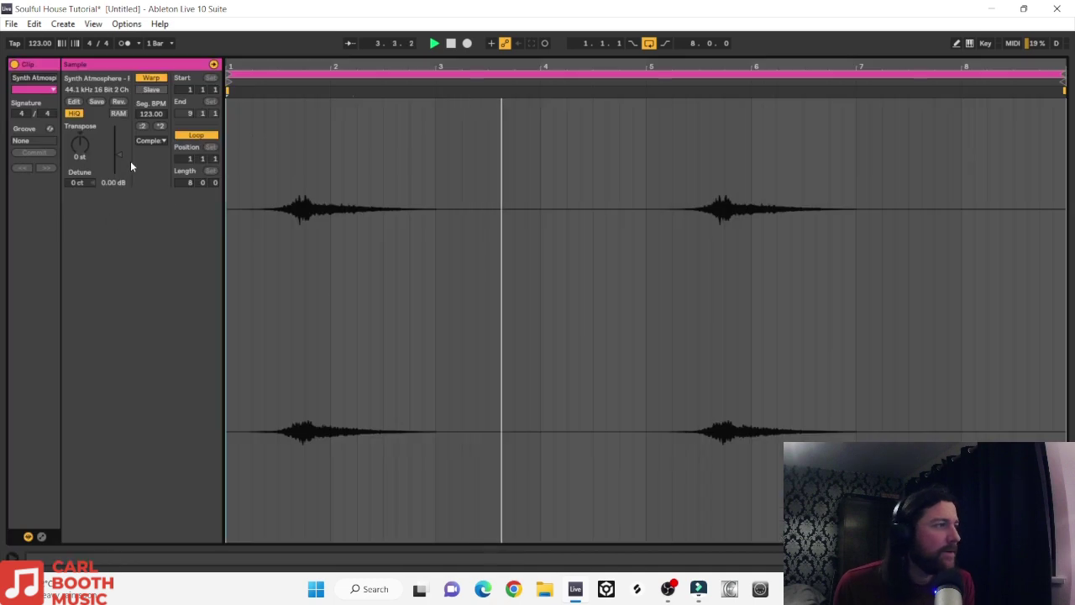
pyautogui.moveTo(119, 151); pyautogui.dragTo(119, 144)
pyautogui.press('space')
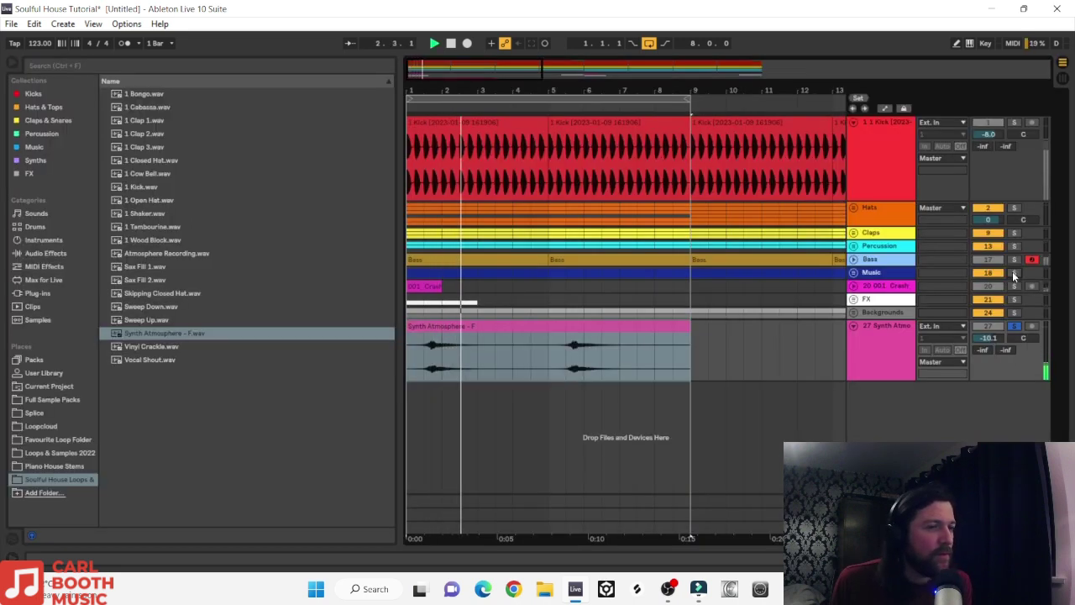
# Step: Play the Synth Atmosphere with the Music group and Bass soloed, unsolo everything for the full mix, and set its track volume to -14.1 dB
pyautogui.press('space')
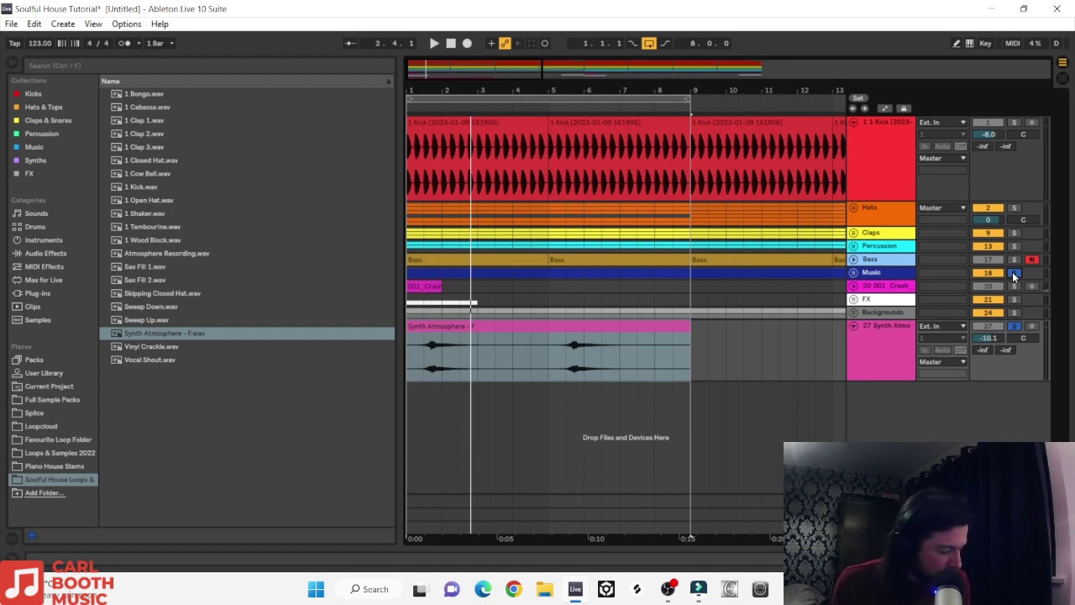
pyautogui.press('space')
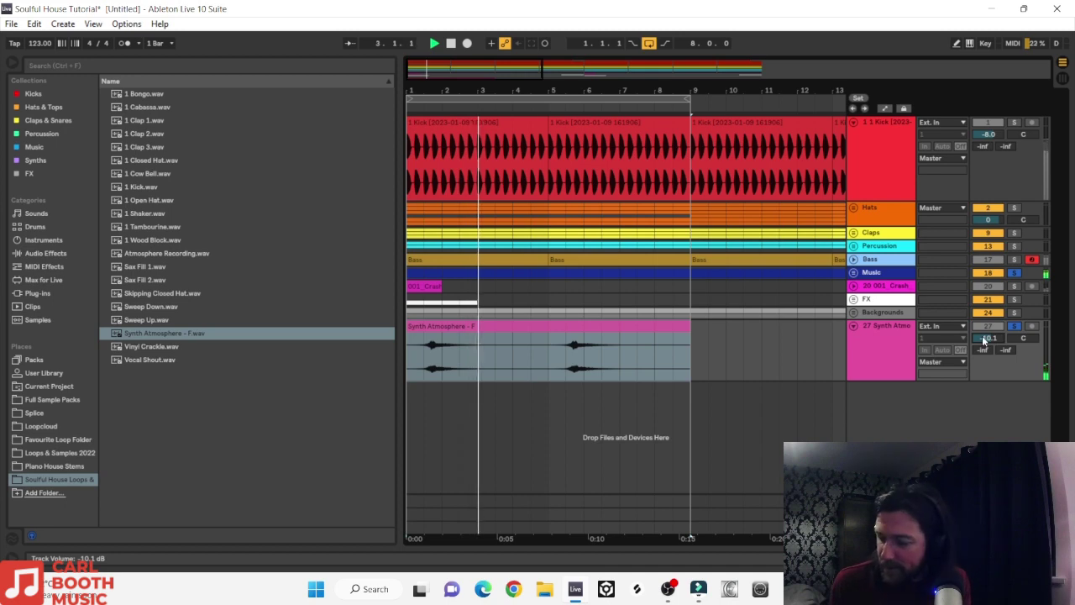
pyautogui.scroll(-6, 984, 339)
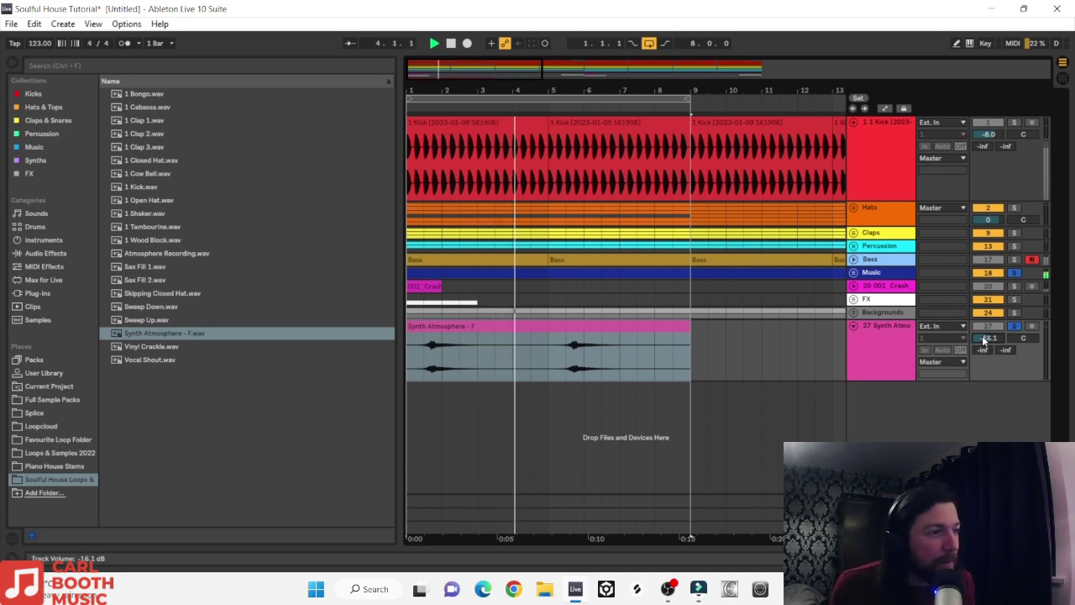
pyautogui.scroll(1, 984, 338)
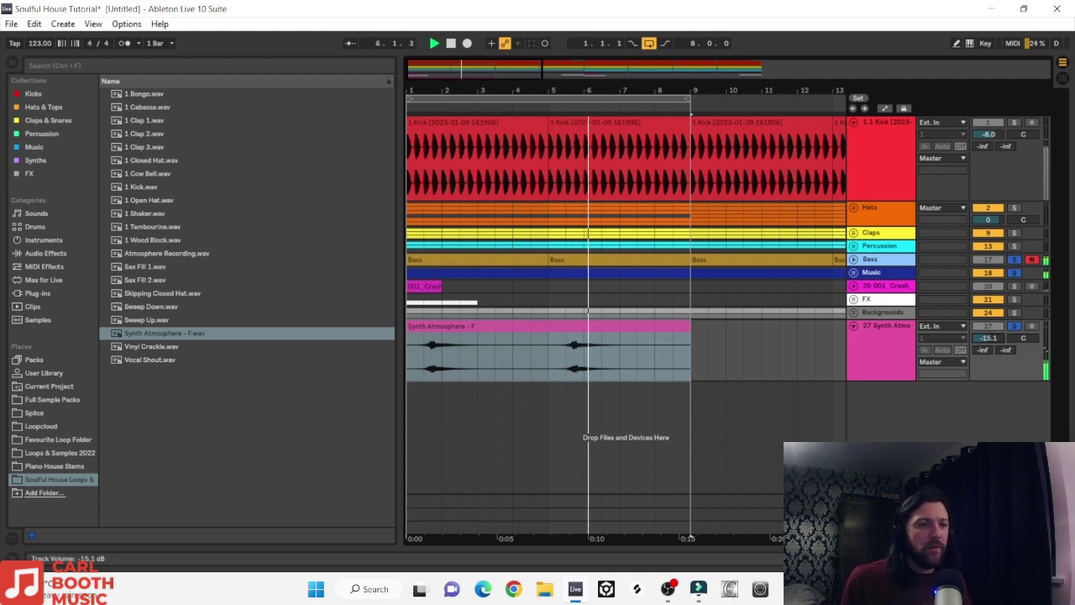
pyautogui.scroll(-1, 988, 338)
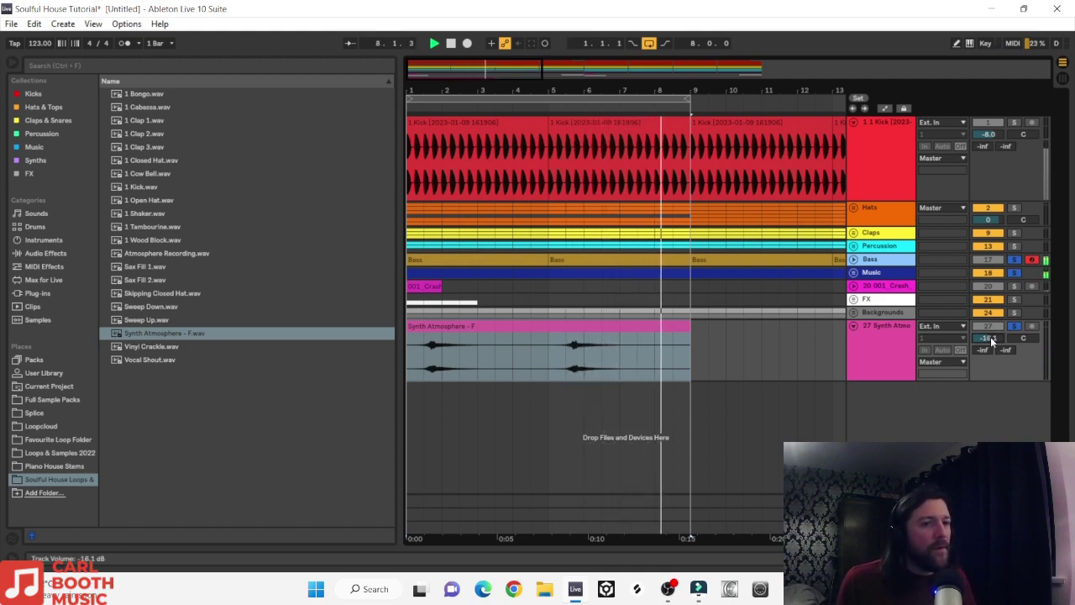
pyautogui.click(1012, 325)
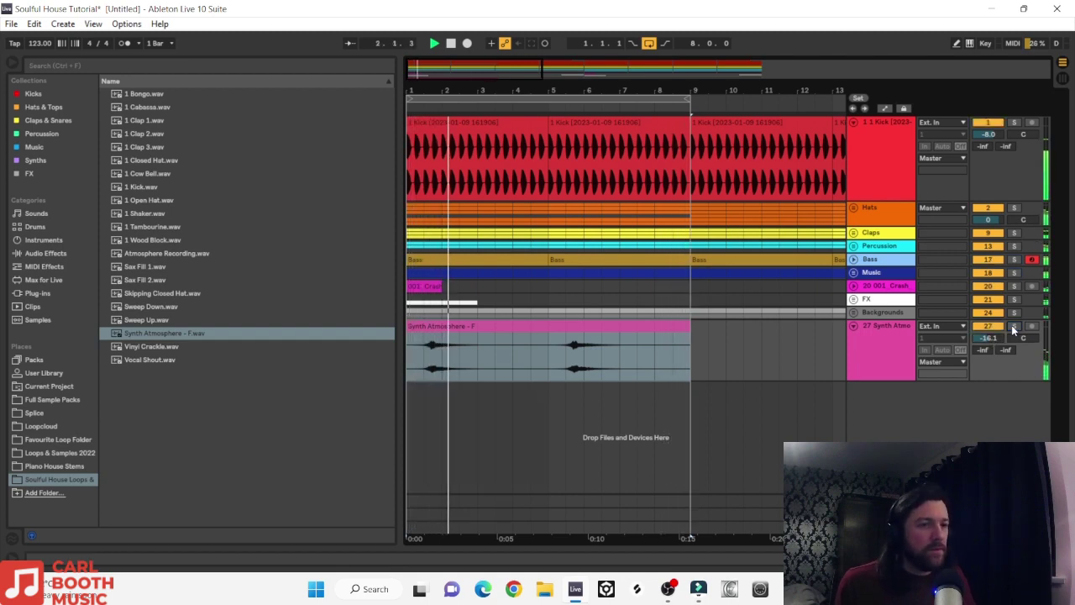
pyautogui.click(993, 336)
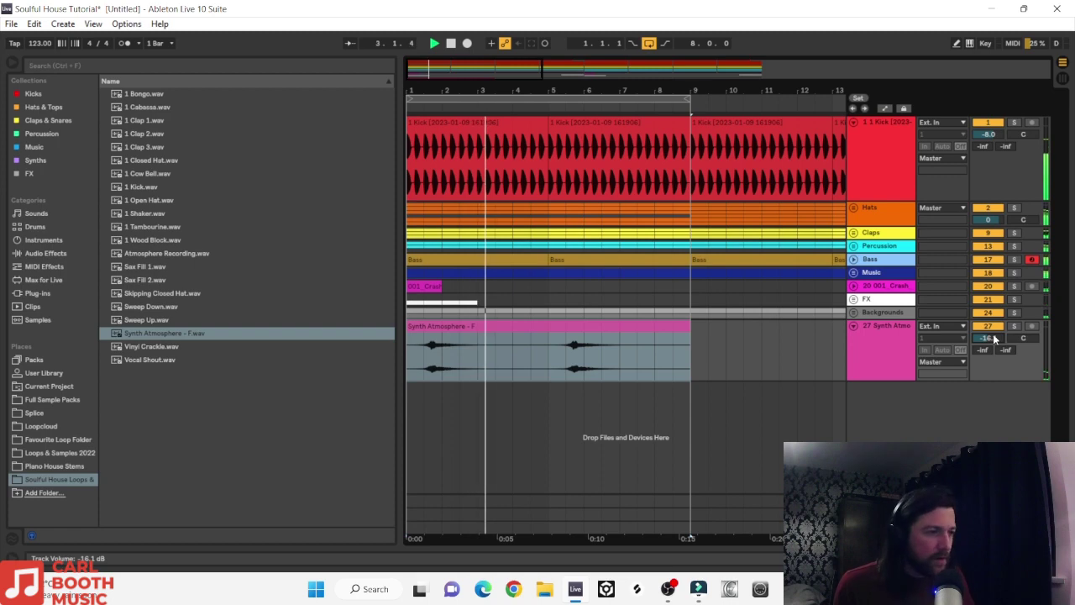
pyautogui.press('Up')
pyautogui.press('Up')
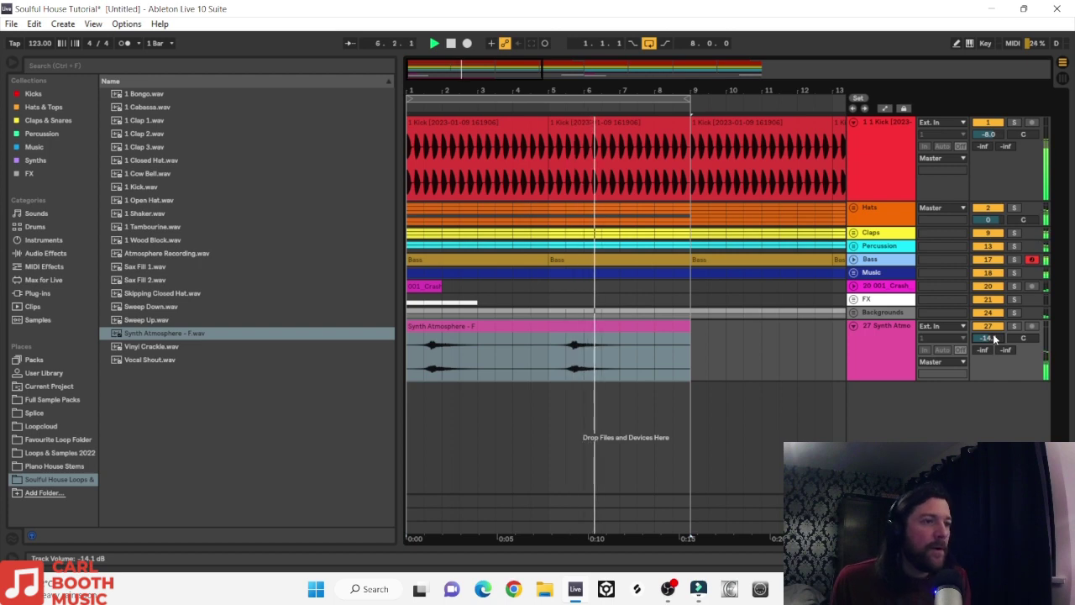
# Step: Solo the Synth Atmosphere track and add a Ping Pong Delay with 44% feedback and 31% dry/wet
pyautogui.click(1012, 326)
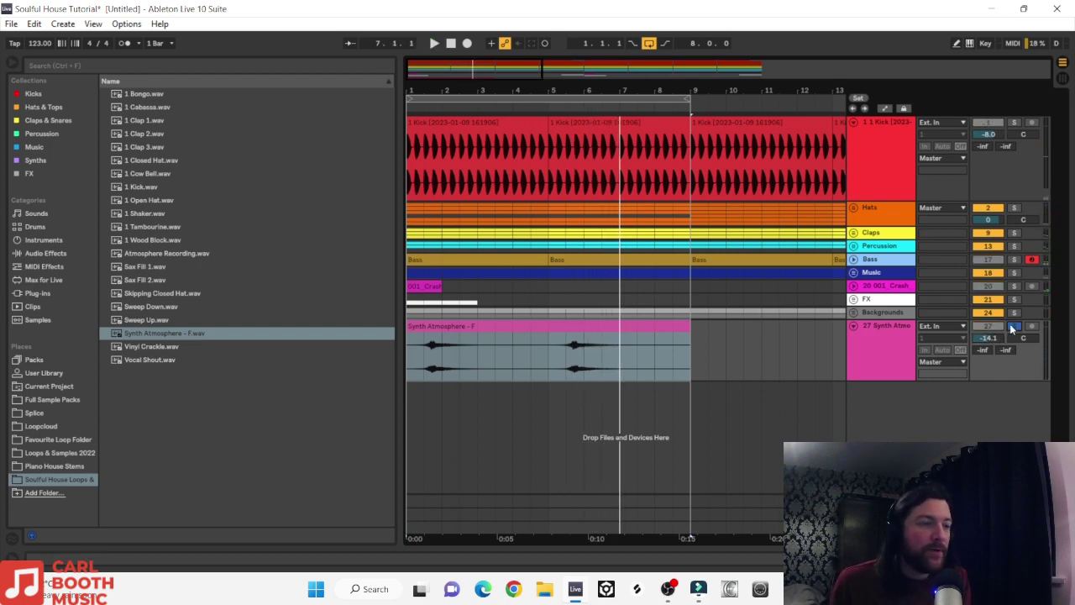
pyautogui.click(54, 253)
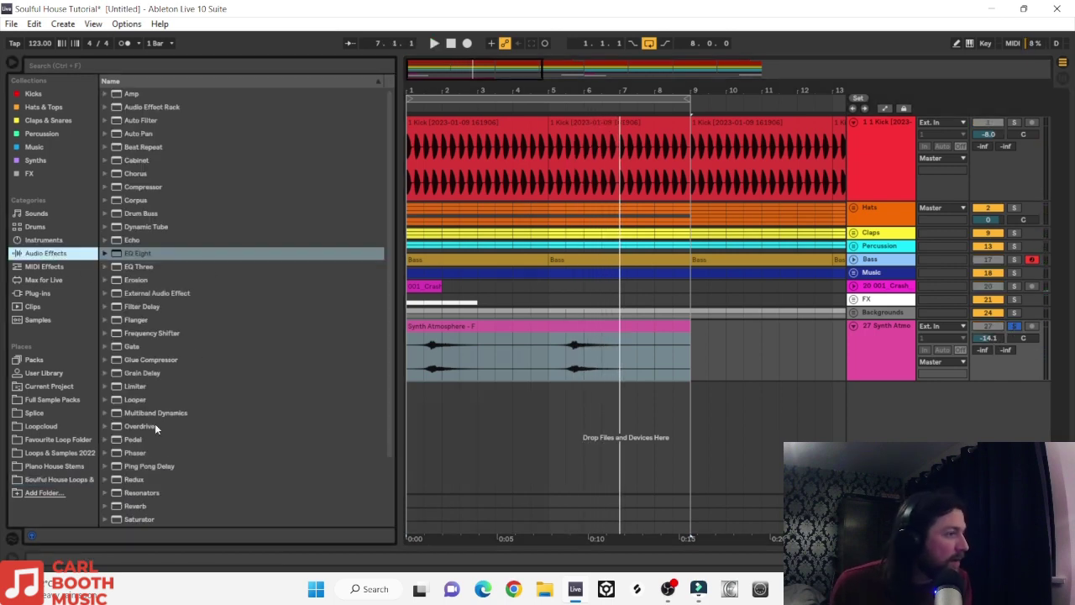
pyautogui.moveTo(137, 458); pyautogui.dragTo(858, 341)
pyautogui.press('space')
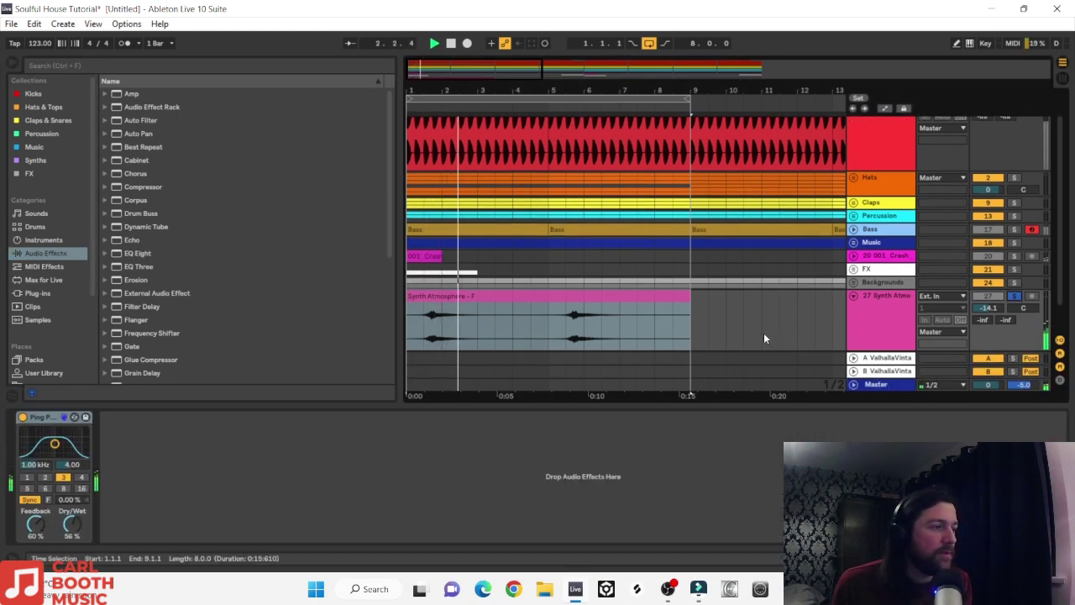
pyautogui.moveTo(72, 524); pyautogui.dragTo(72, 552)
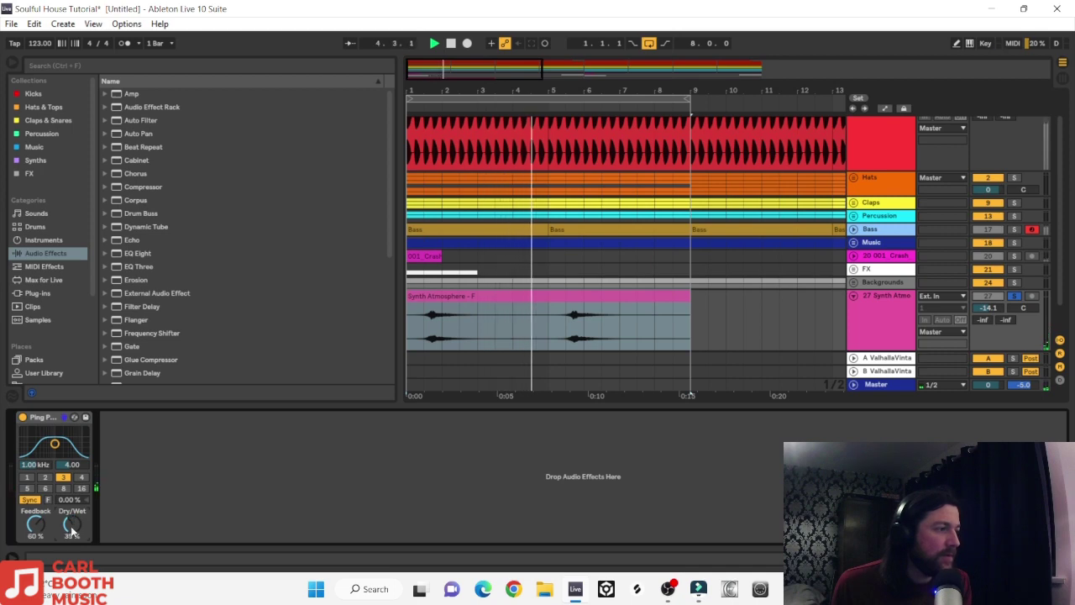
pyautogui.moveTo(25, 532)
pyautogui.mouseDown()
pyautogui.moveTo(25, 541)
pyautogui.moveTo(34, 529)
pyautogui.mouseUp()
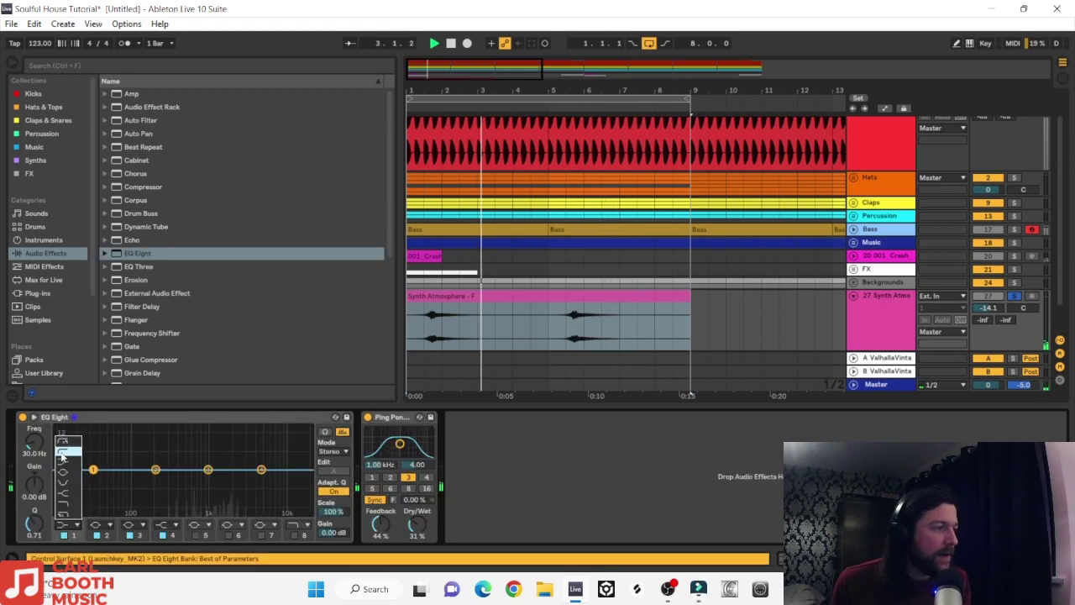
# Step: Place an EQ Eight low cut at 391 Hz and an LFOTool 1/4-rate volume-ducking curve before the Synth Atmosphere's Ping Pong Delay
pyautogui.moveTo(155, 480); pyautogui.dragTo(177, 480)
pyautogui.click(34, 293)
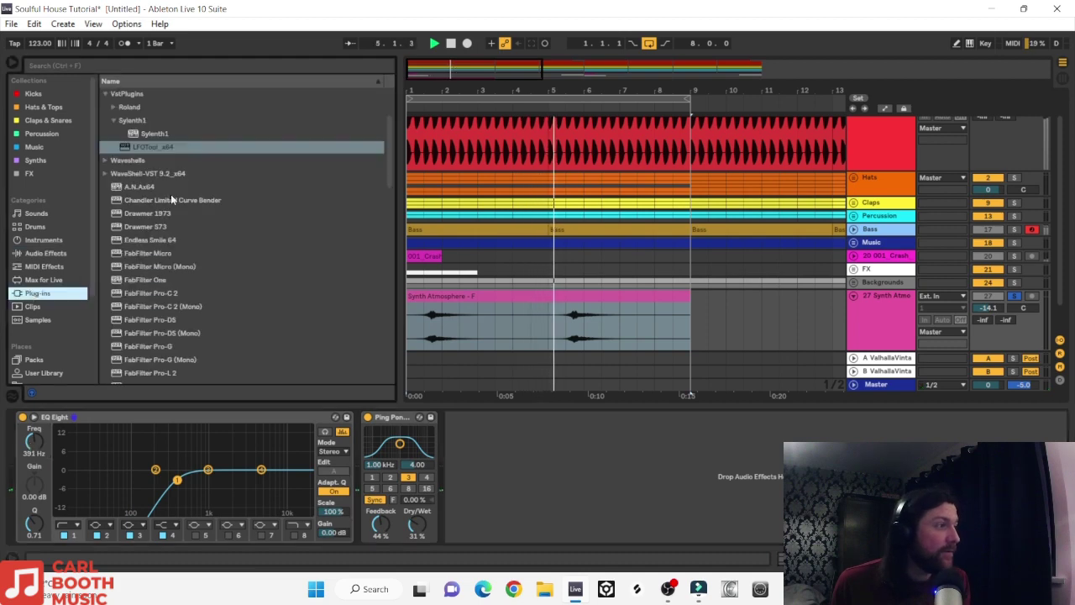
pyautogui.moveTo(150, 146); pyautogui.dragTo(351, 445)
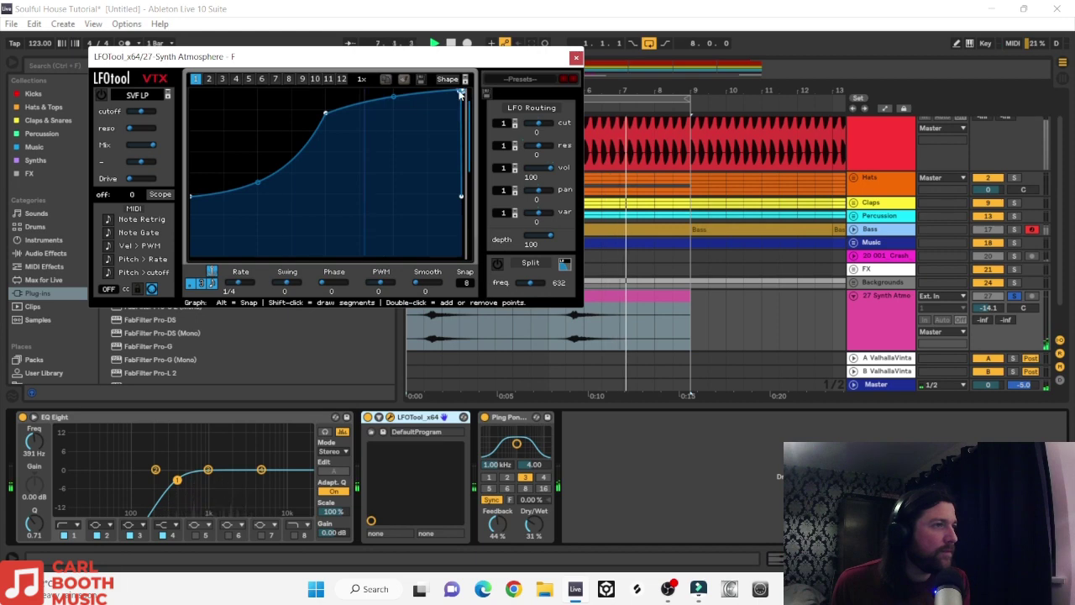
pyautogui.click(576, 57)
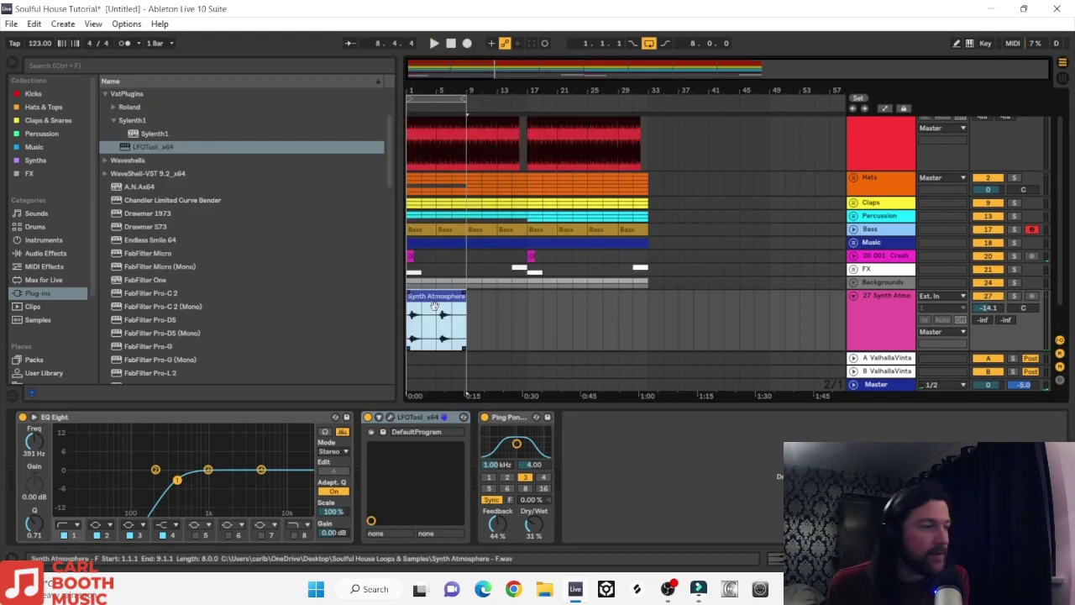
# Step: Duplicate the eight-bar Synth Atmosphere clip three times to fill 32 bars and extend the arrangement loop to 32 bars
pyautogui.hotkey('ctrl', 'd')
pyautogui.hotkey('ctrl', 'd')
pyautogui.hotkey('ctrl', 'd')
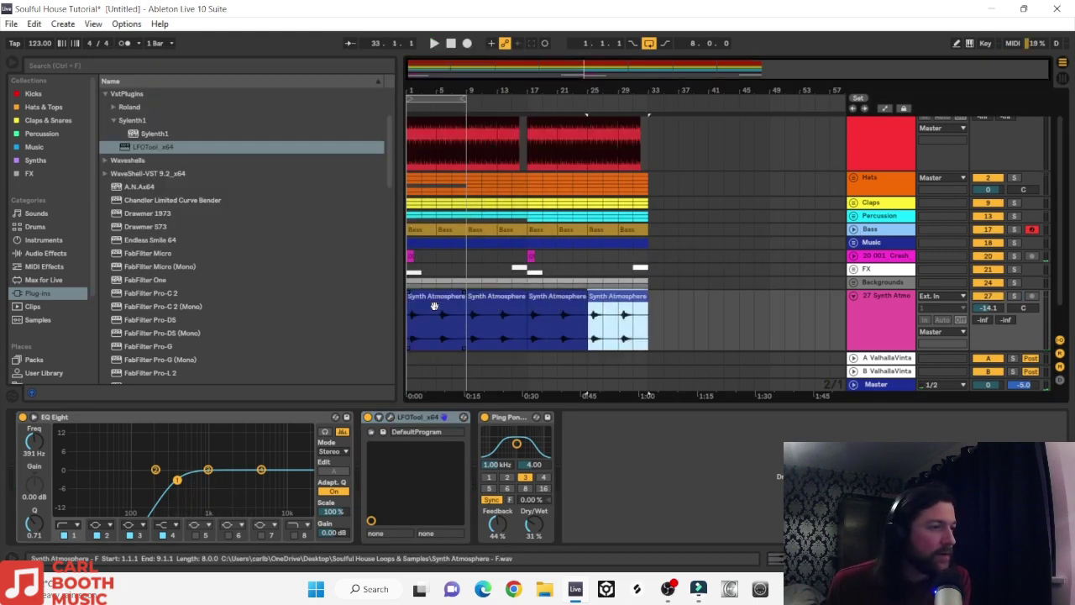
pyautogui.moveTo(464, 99); pyautogui.dragTo(648, 107)
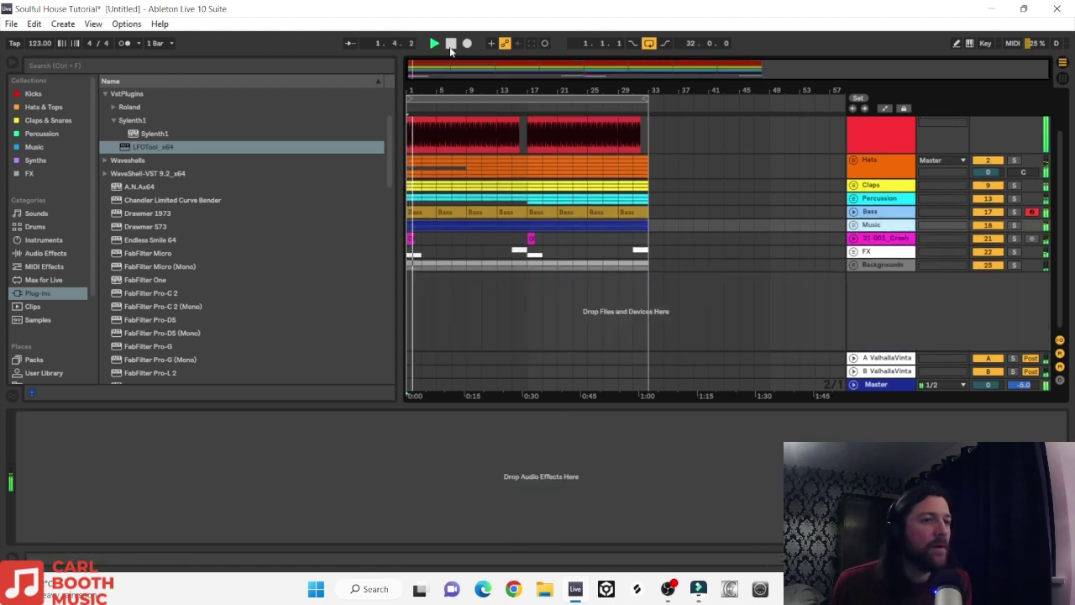
# Step: Unfold the Synth Atmosphere track in the Music group, set its volume to -12.1 dB, pan it to 15L, and fold it again
pyautogui.click(854, 225)
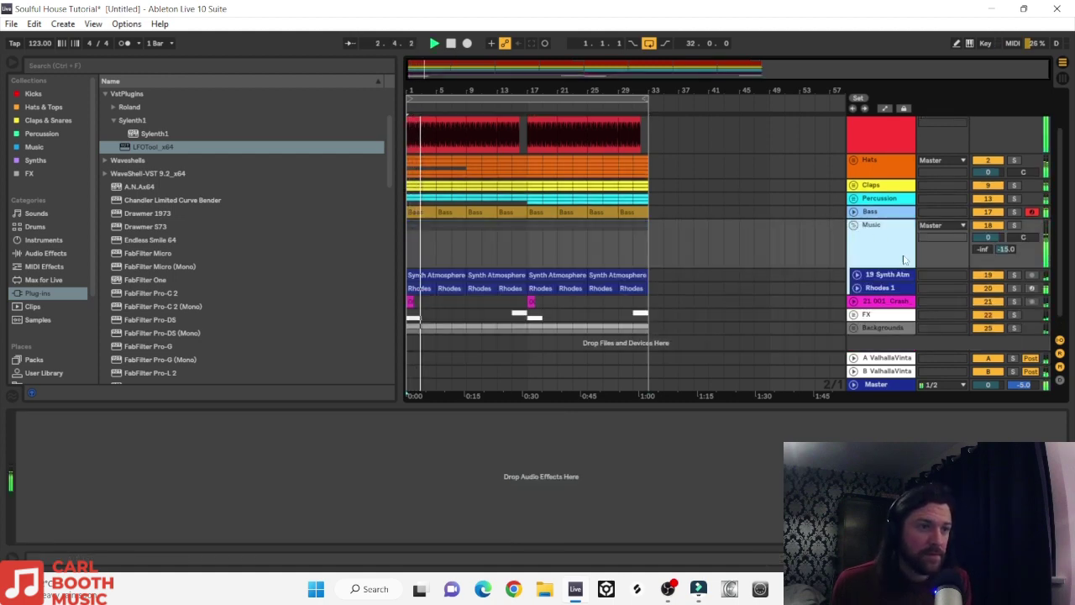
pyautogui.click(856, 274)
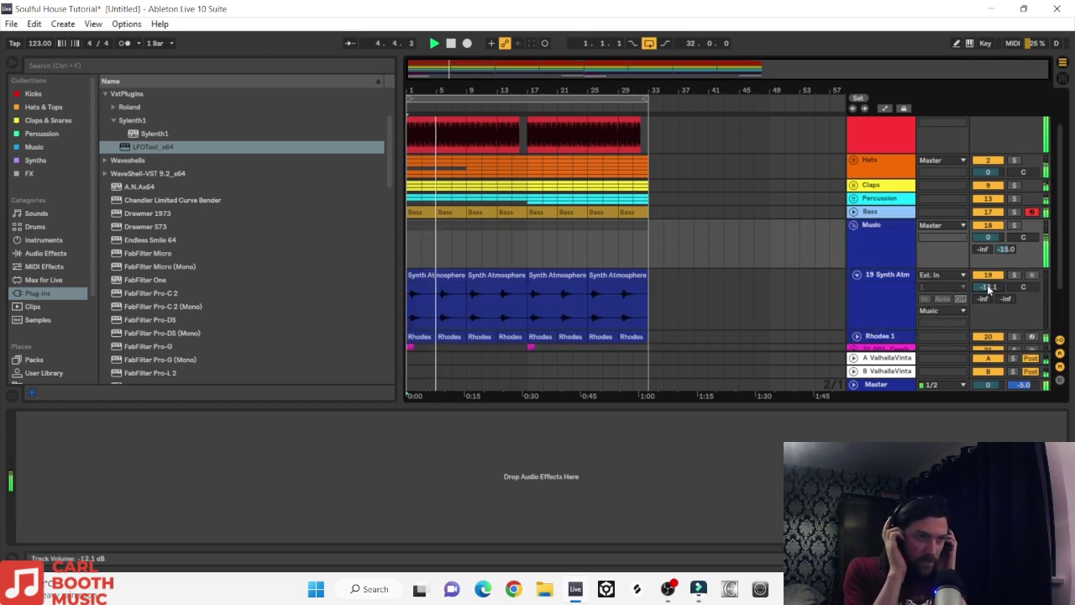
pyautogui.scroll(1, 991, 288)
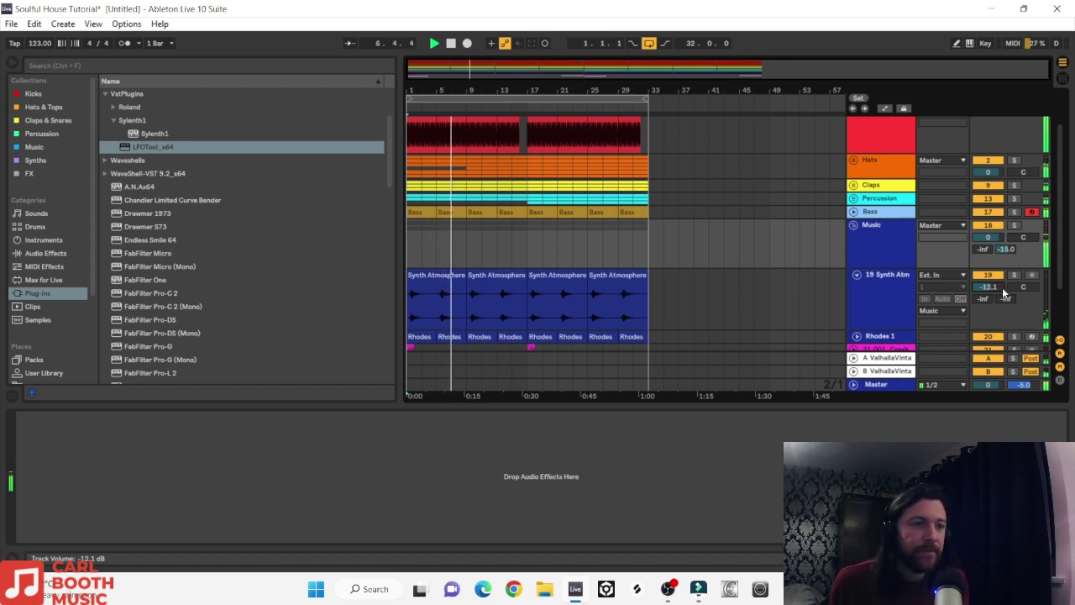
pyautogui.scroll(-1, 995, 288)
pyautogui.moveTo(1029, 290); pyautogui.dragTo(1029, 303)
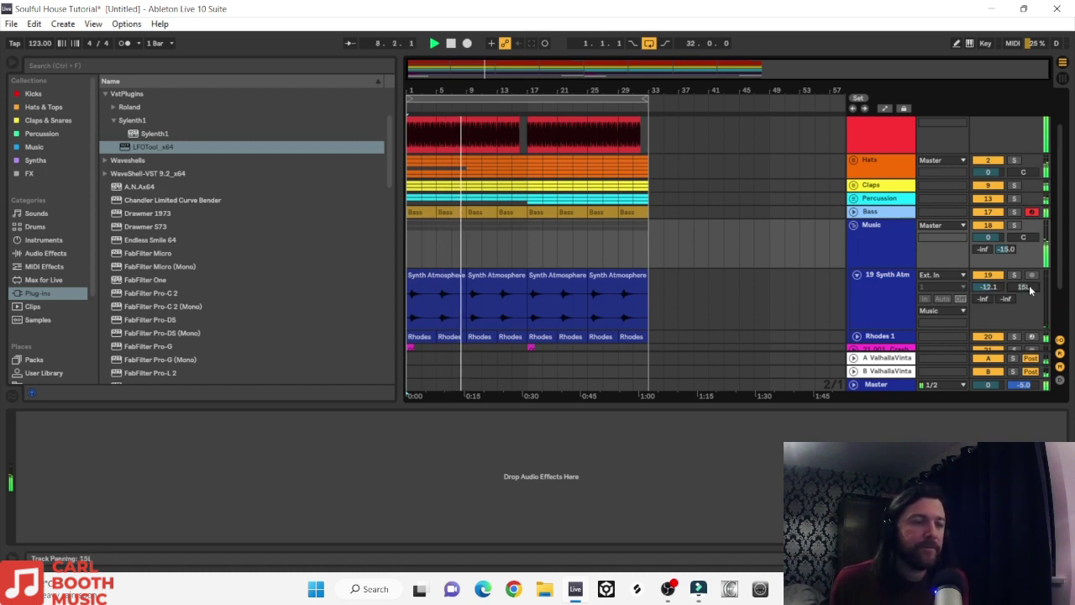
pyautogui.click(855, 274)
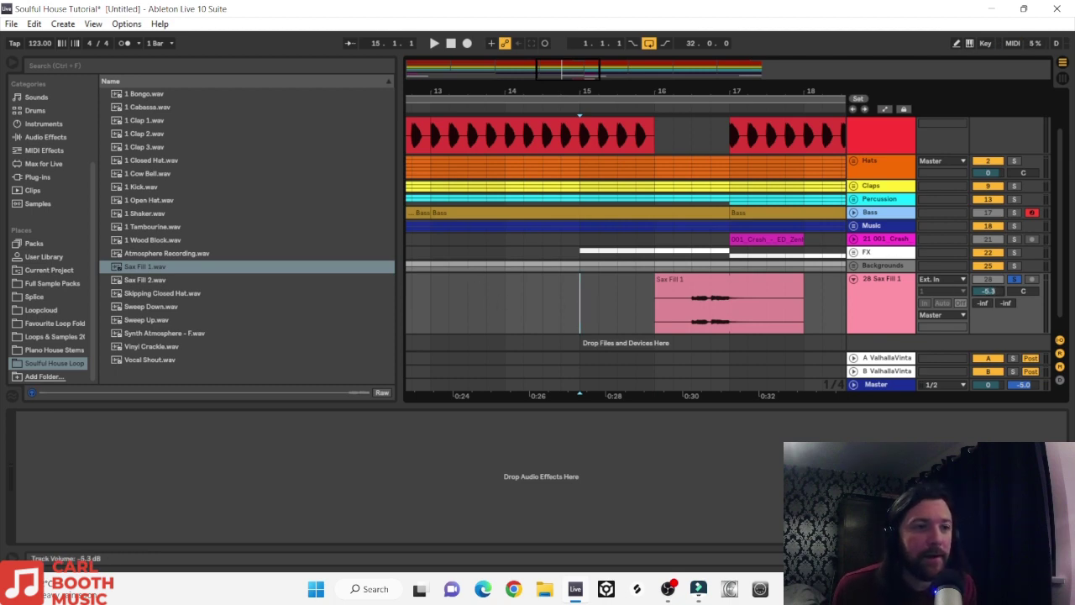
# Step: Check the Sax Fill 1 clip's sample settings and play it from bar 15 with Bass and the Music group soloed
pyautogui.doubleClick(701, 290)
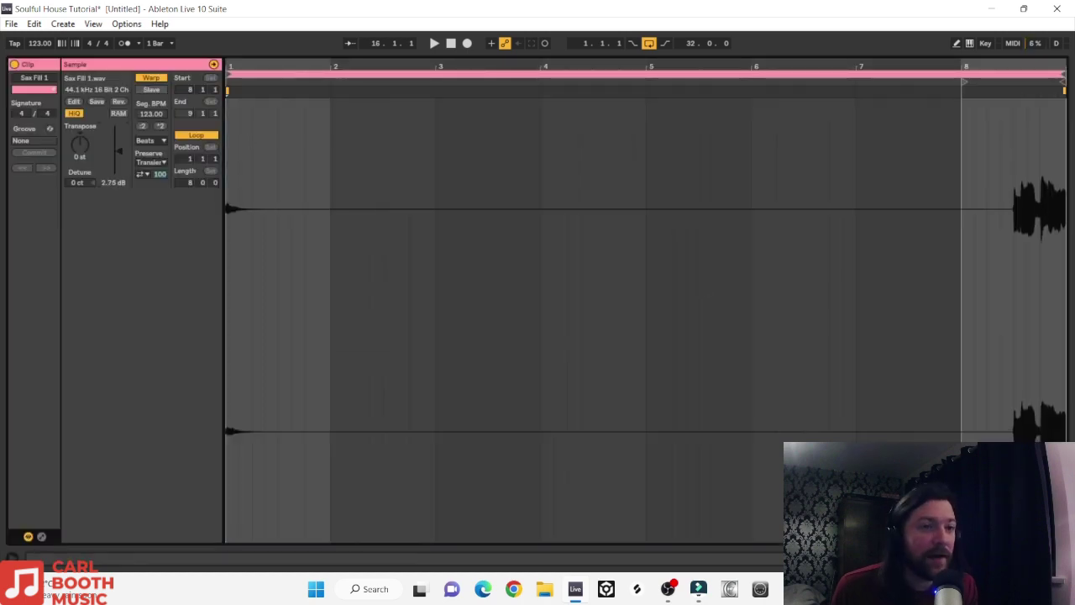
pyautogui.hotkey('ctrl', 'alt', 'l')
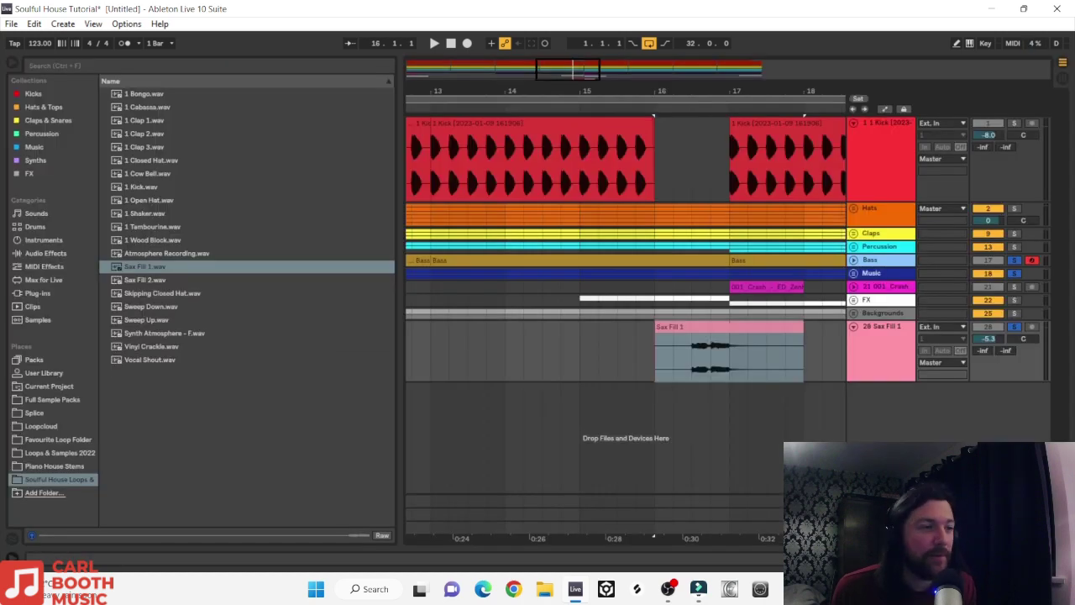
pyautogui.moveTo(630, 90)
pyautogui.mouseDown()
pyautogui.moveTo(563, 89)
pyautogui.moveTo(503, 53)
pyautogui.moveTo(553, 52)
pyautogui.mouseUp()
pyautogui.click(528, 356)
pyautogui.press('space')
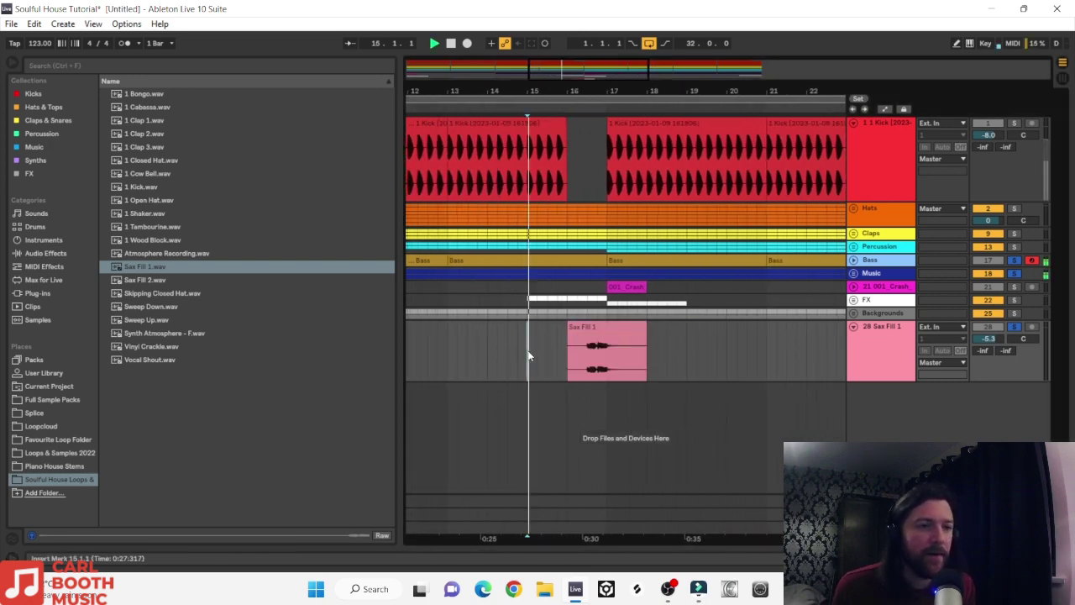
# Step: Set the Sax Fill 1 track volume to -9.3 dB and its send B to ValhallaVintageVerb to -6.0 dB
pyautogui.moveTo(968, 338); pyautogui.dragTo(983, 342)
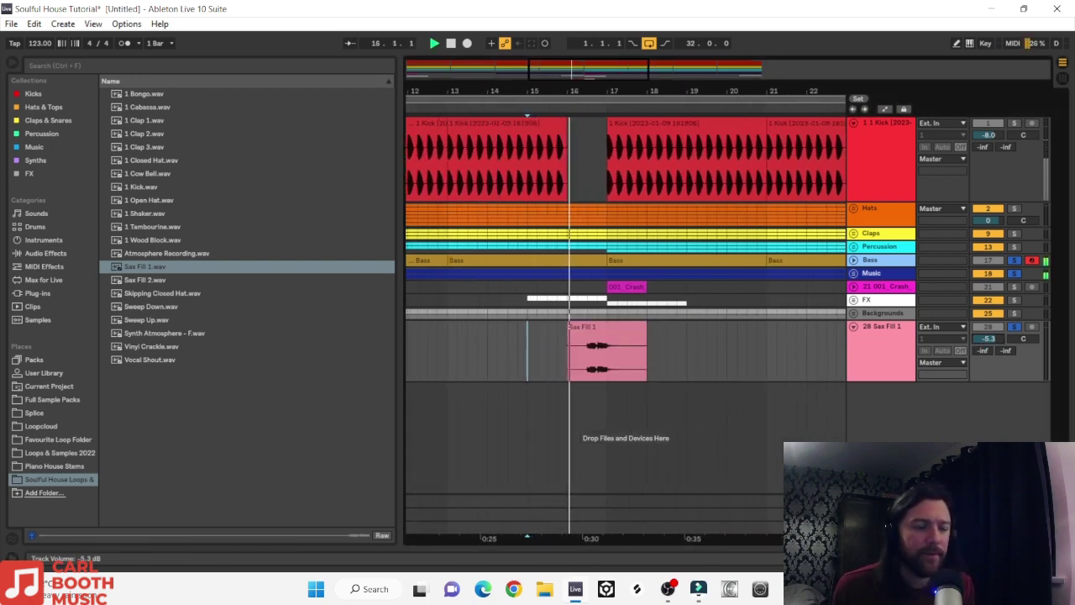
pyautogui.press('Down')
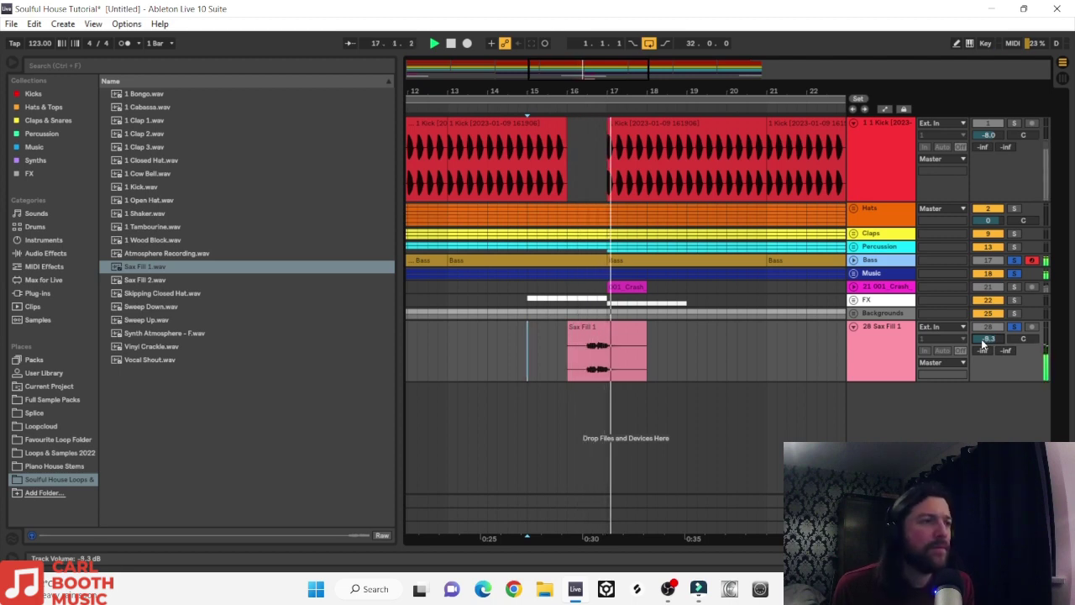
pyautogui.press('space')
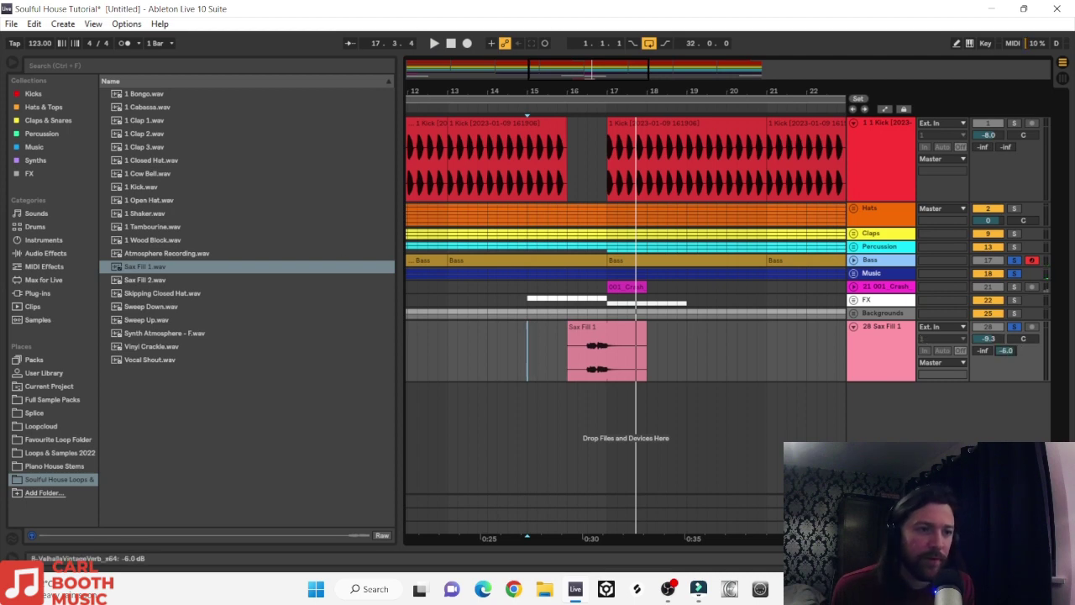
# Step: Move Sax Fill 1 into the Music group and add a Ping Pong Delay (29% feedback, 30% dry/wet) followed by an EQ Eight with low and high cuts
pyautogui.click(854, 274)
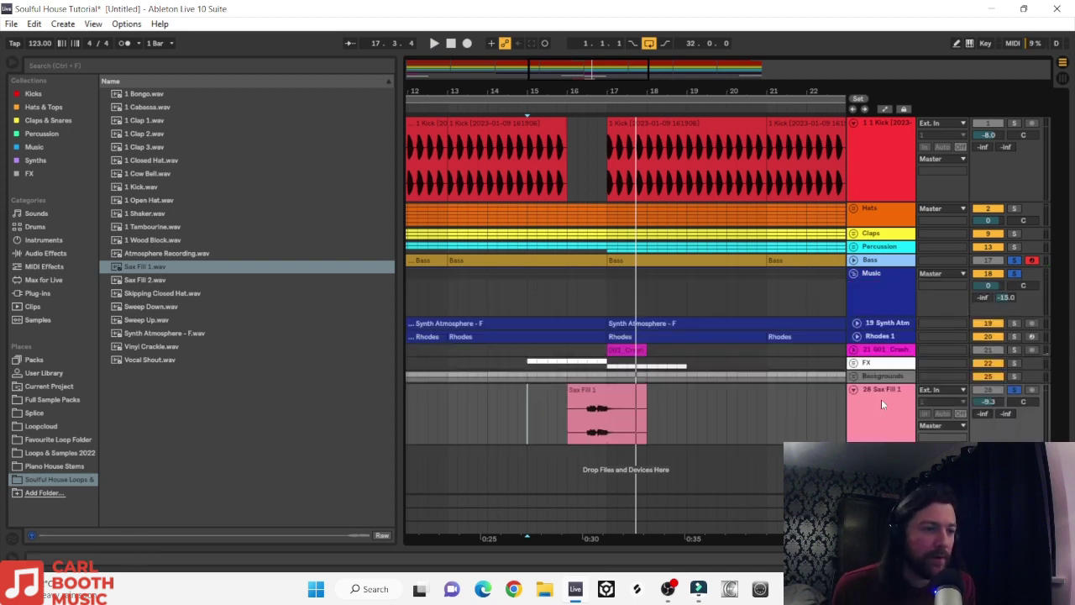
pyautogui.moveTo(880, 404); pyautogui.dragTo(884, 317)
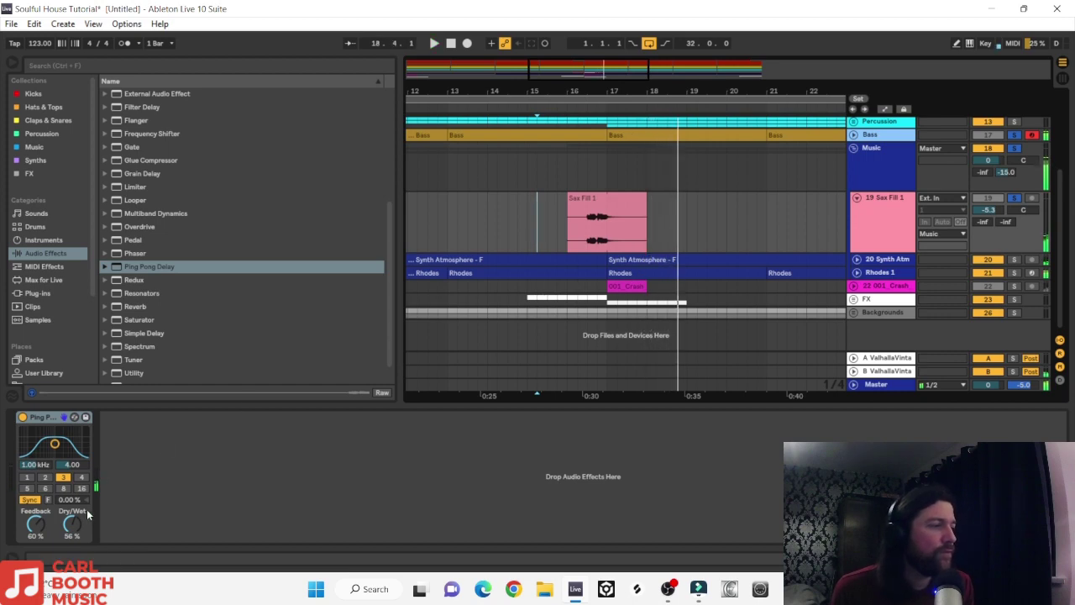
pyautogui.press('space')
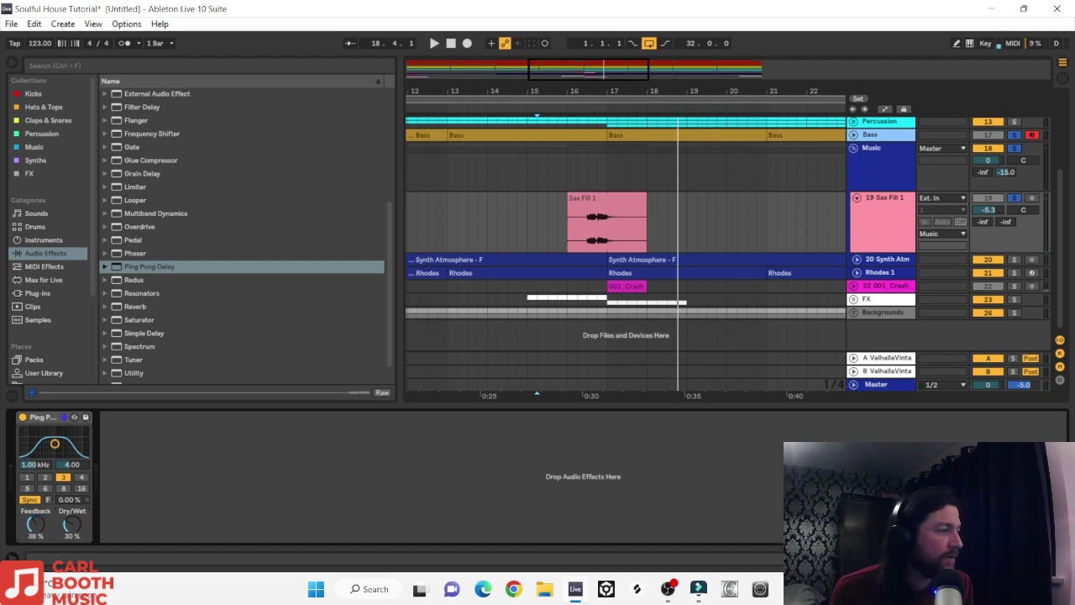
pyautogui.press('space')
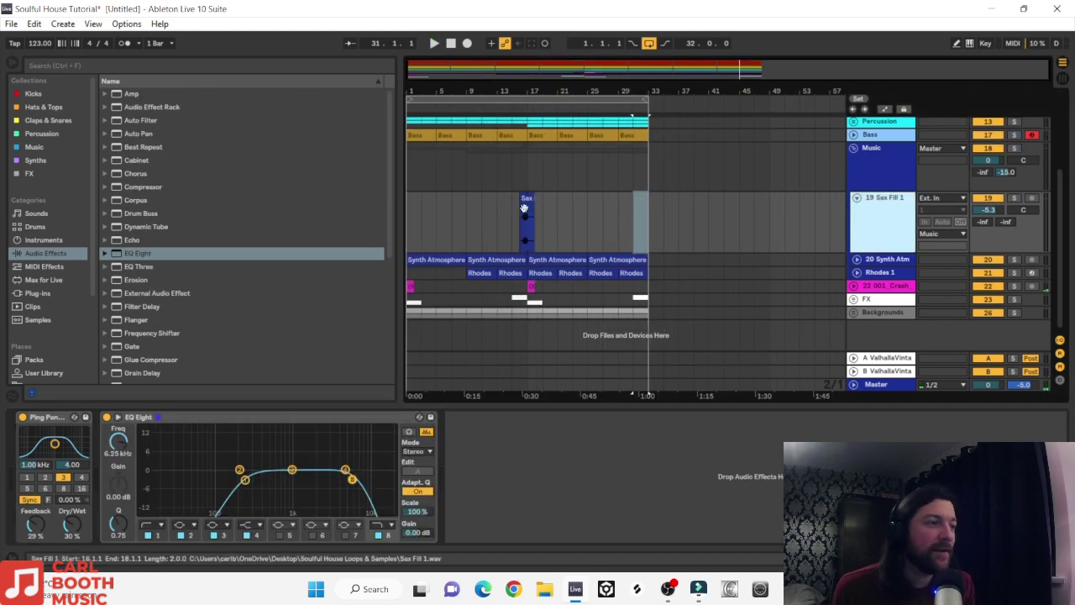
# Step: Recolour the Sax Fill 1 track dark blue to match the Music group, fold it, and play the arrangement from bar 9
pyautogui.click(524, 208)
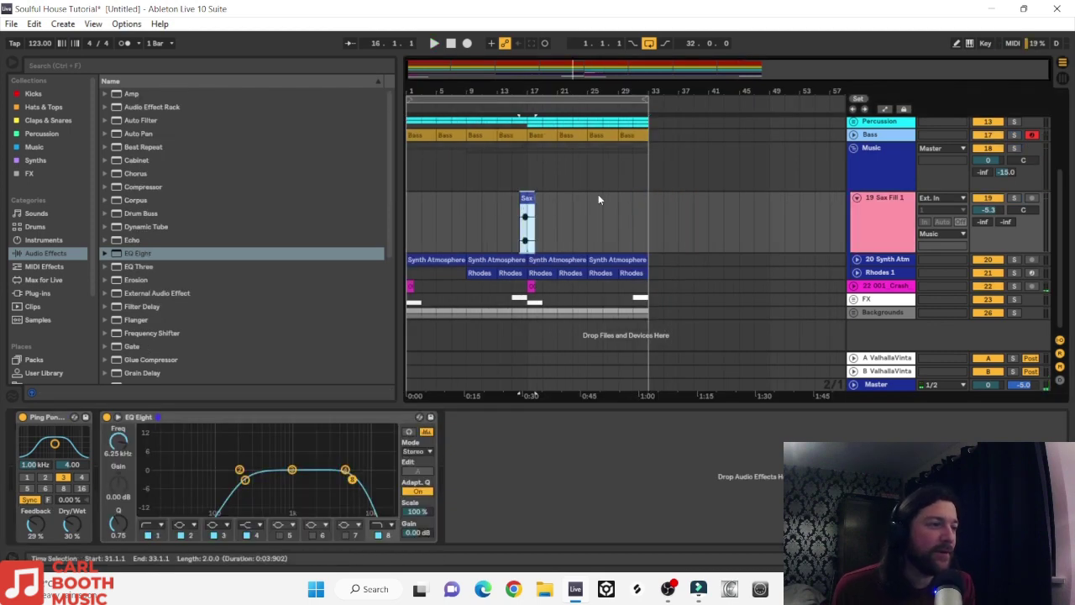
pyautogui.moveTo(630, 213); pyautogui.dragTo(648, 217)
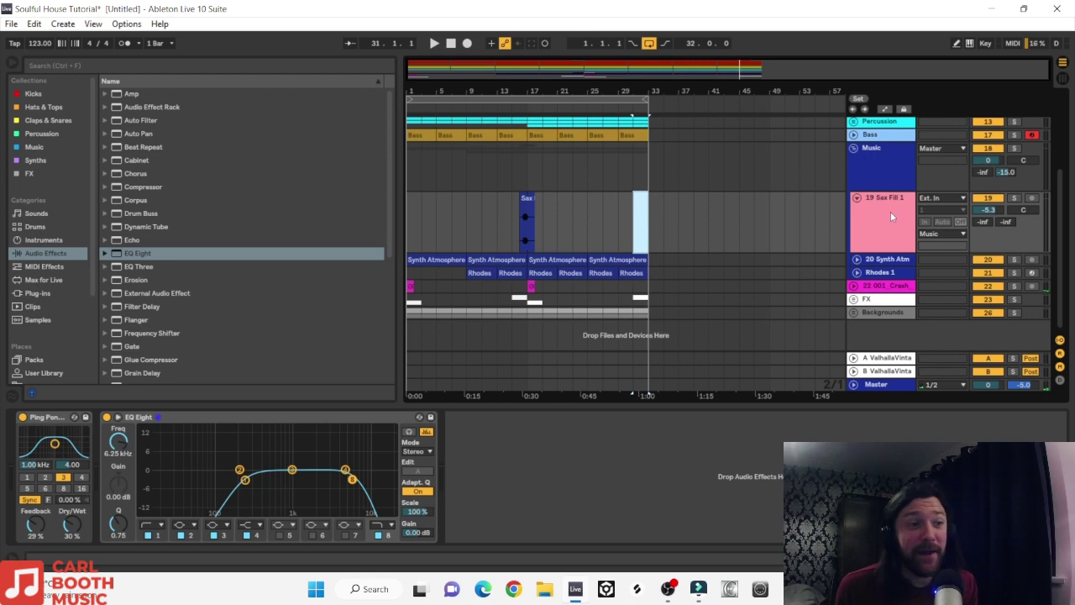
pyautogui.rightClick(890, 212)
pyautogui.click(469, 239)
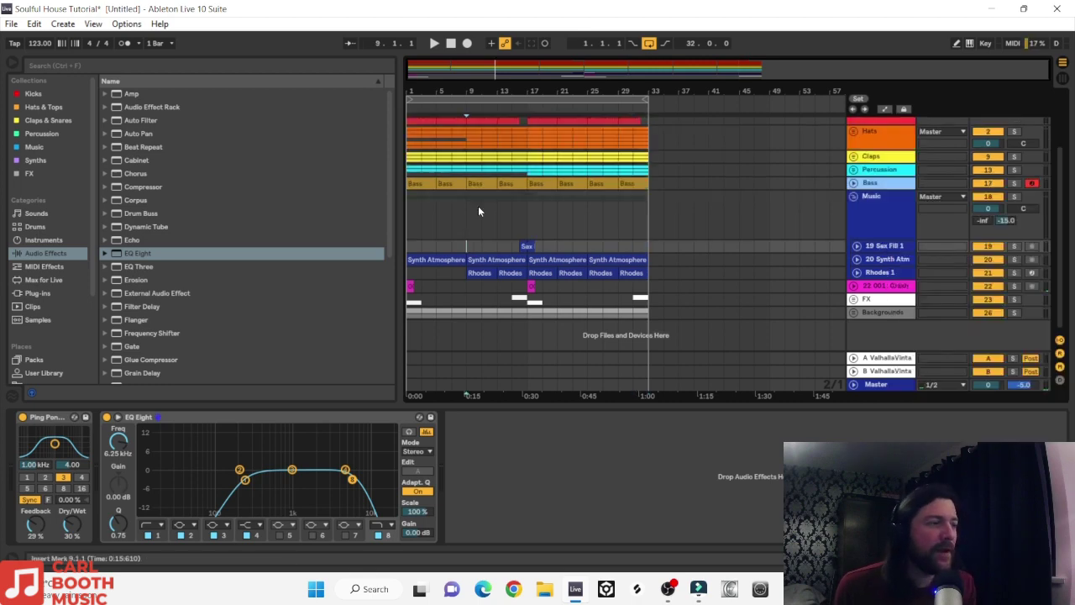
pyautogui.click(434, 43)
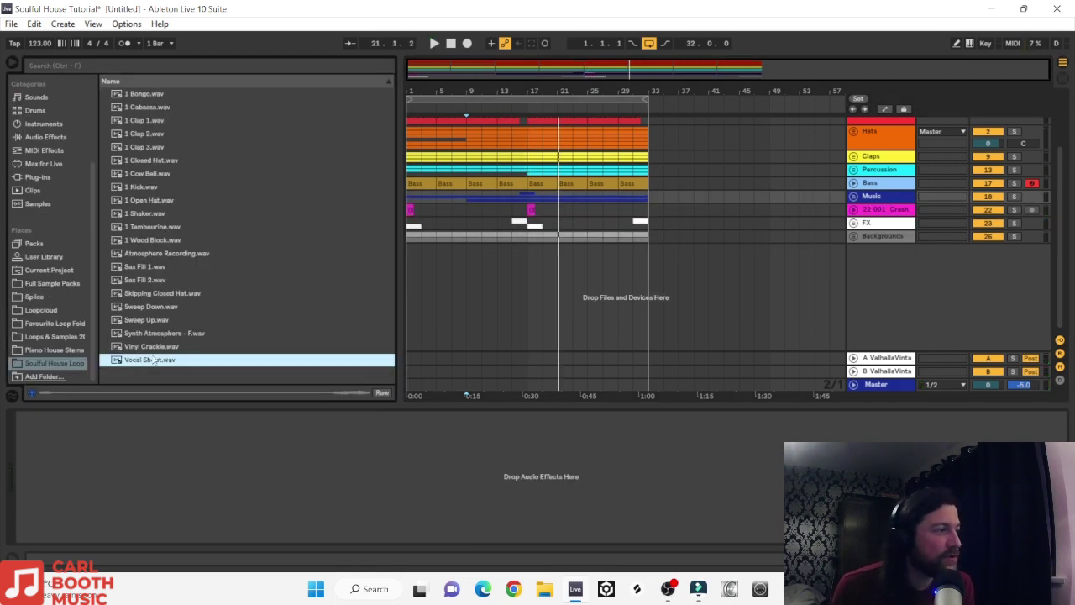
# Step: Add Vocal Shout.wav on a new audio track, split it, and place two-bar pieces at bars 1 and 31
pyautogui.moveTo(149, 363); pyautogui.dragTo(501, 259)
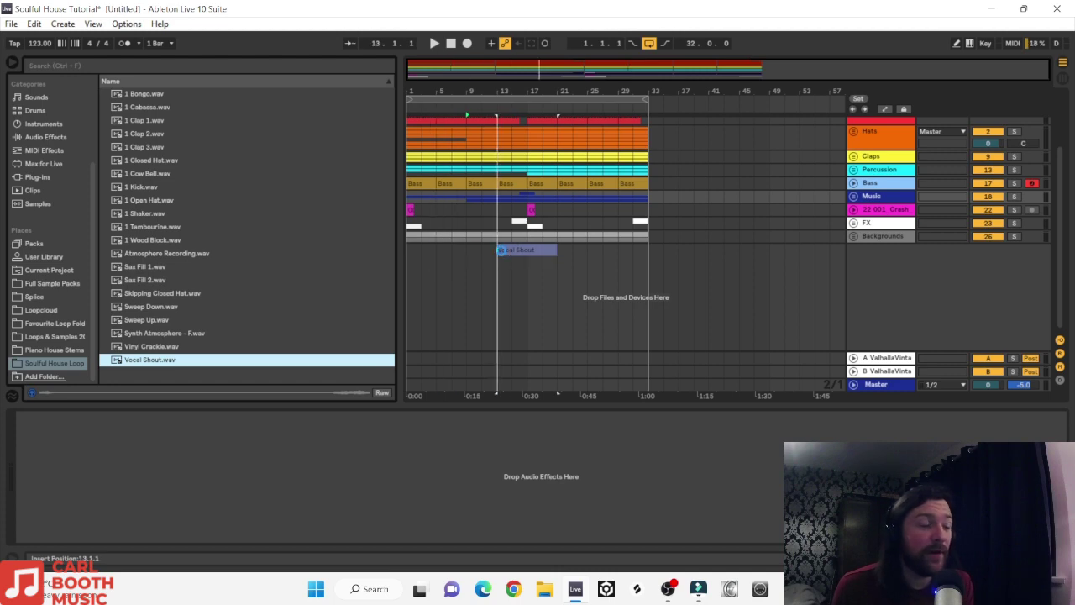
pyautogui.click(543, 300)
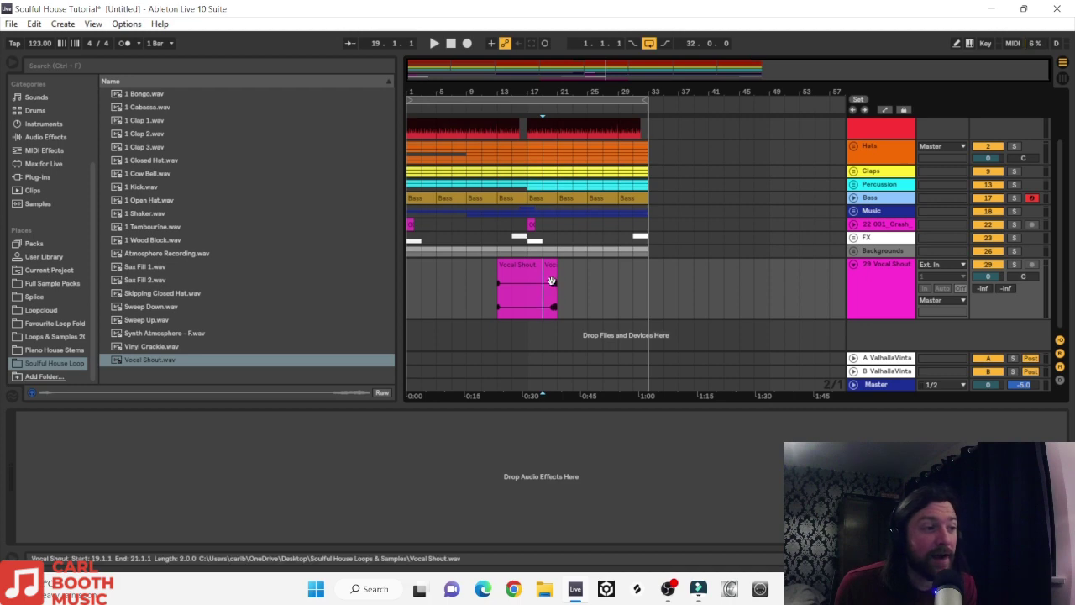
pyautogui.moveTo(546, 301); pyautogui.dragTo(638, 279)
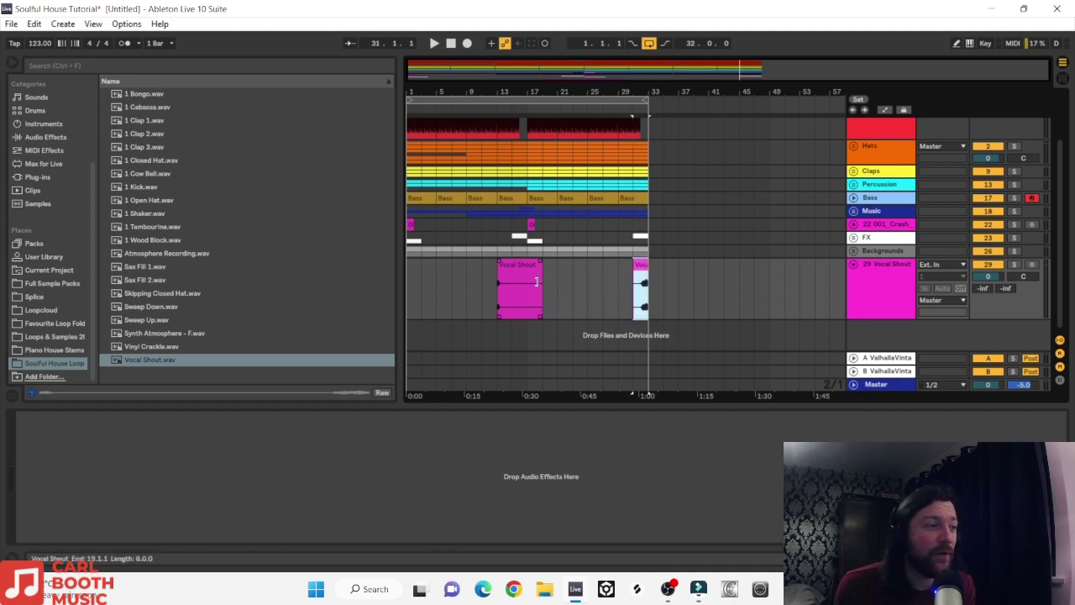
pyautogui.moveTo(542, 286); pyautogui.dragTo(422, 280)
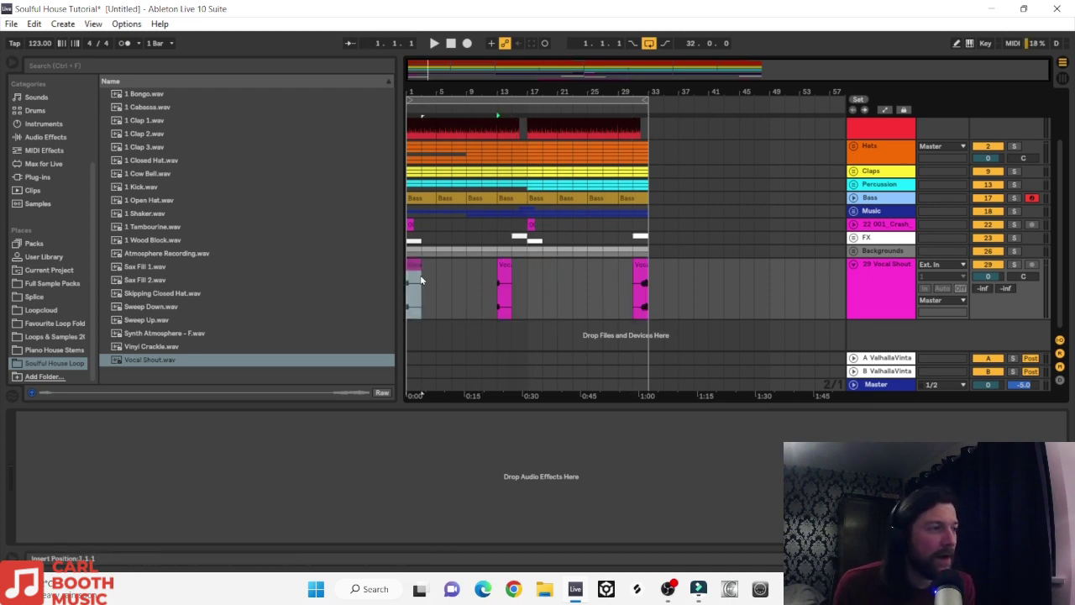
# Step: Play the arrangement from bar 29 and set the Vocal Shout track volume to -10.0 dB
pyautogui.click(628, 283)
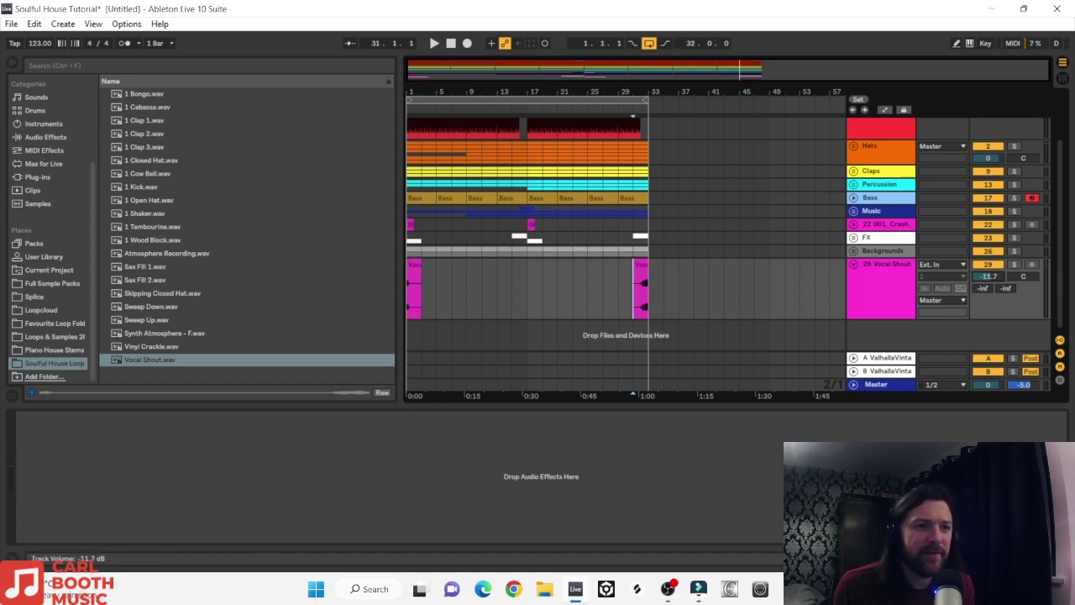
pyautogui.click(617, 287)
pyautogui.press('space')
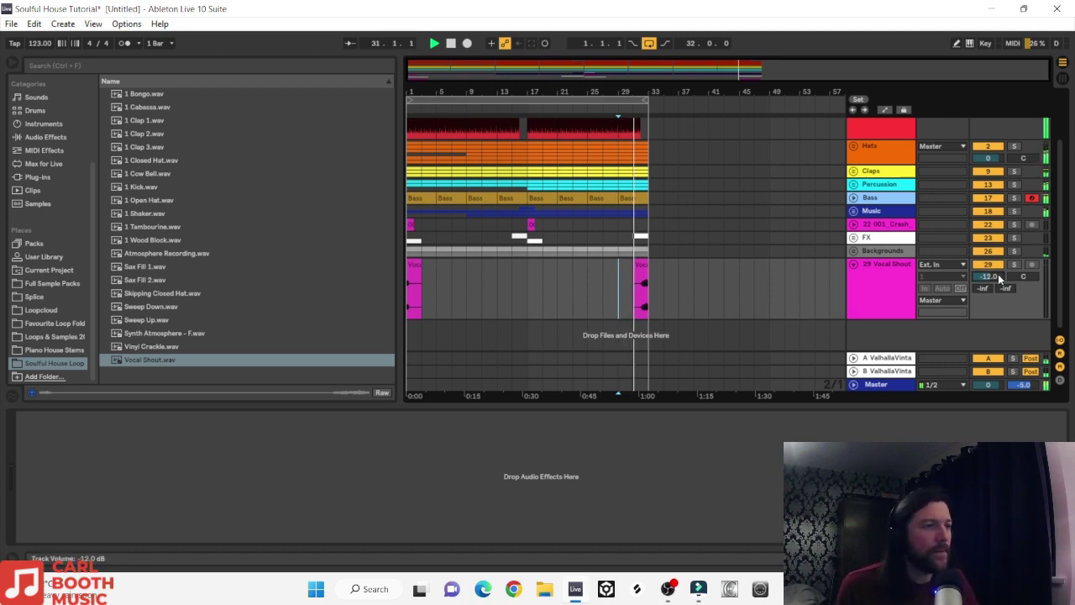
pyautogui.press('Up')
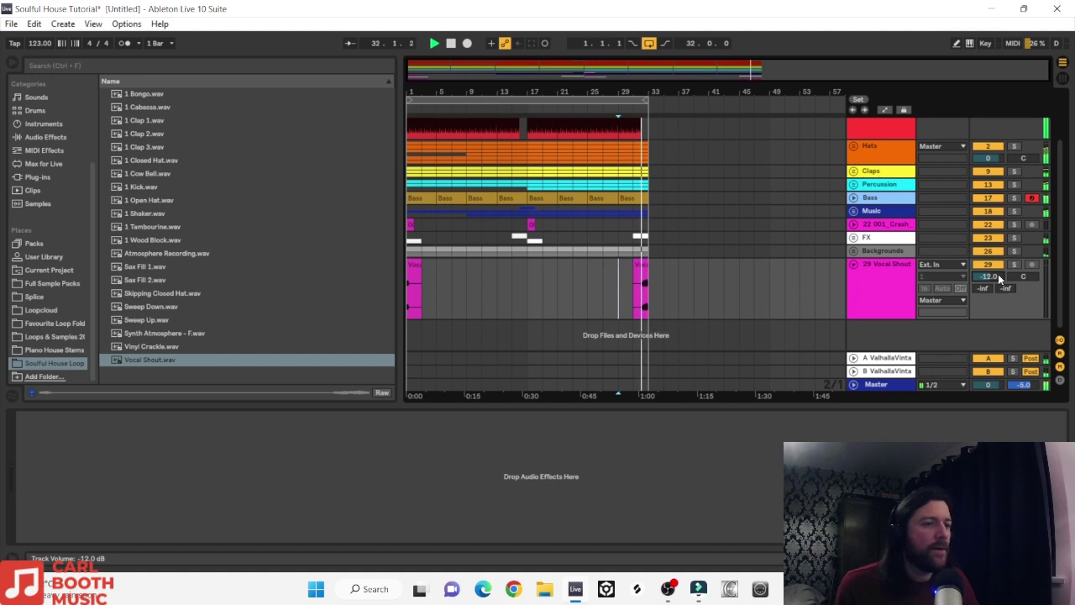
pyautogui.scroll(6, 998, 277)
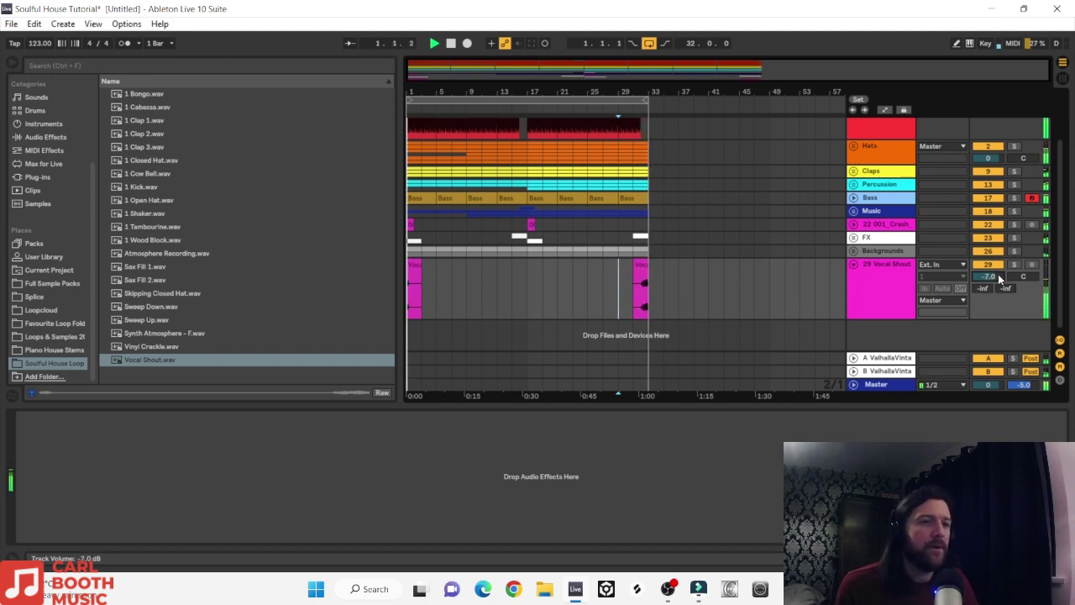
pyautogui.scroll(-3, 998, 278)
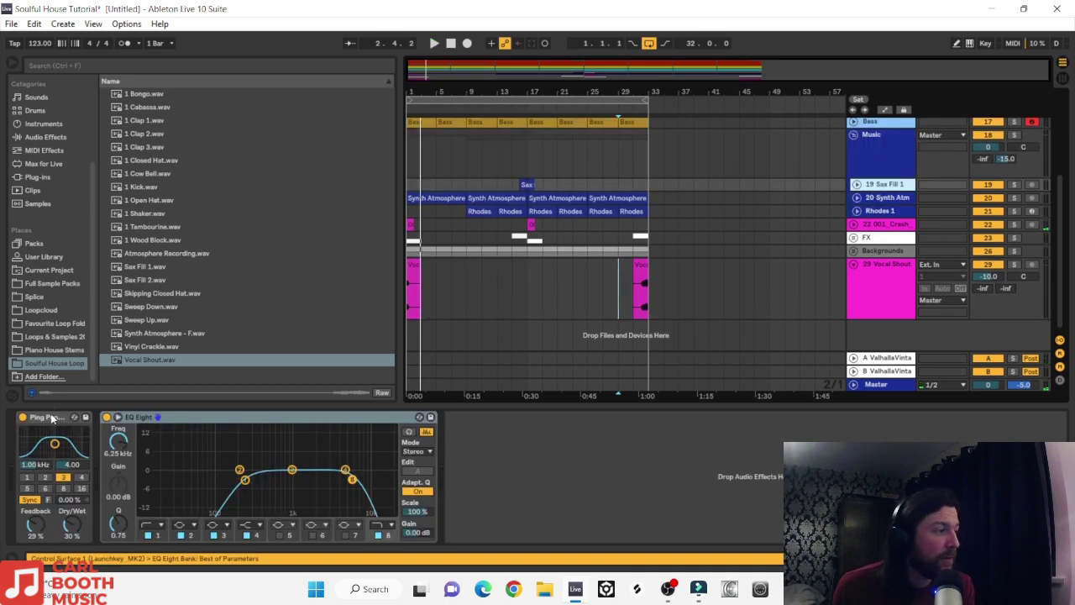
# Step: Copy the Ping Pong Delay from Sax Fill 1 to Vocal Shout and play the soloed track from bar 31
pyautogui.click(52, 418)
pyautogui.moveTo(199, 397); pyautogui.dragTo(416, 296)
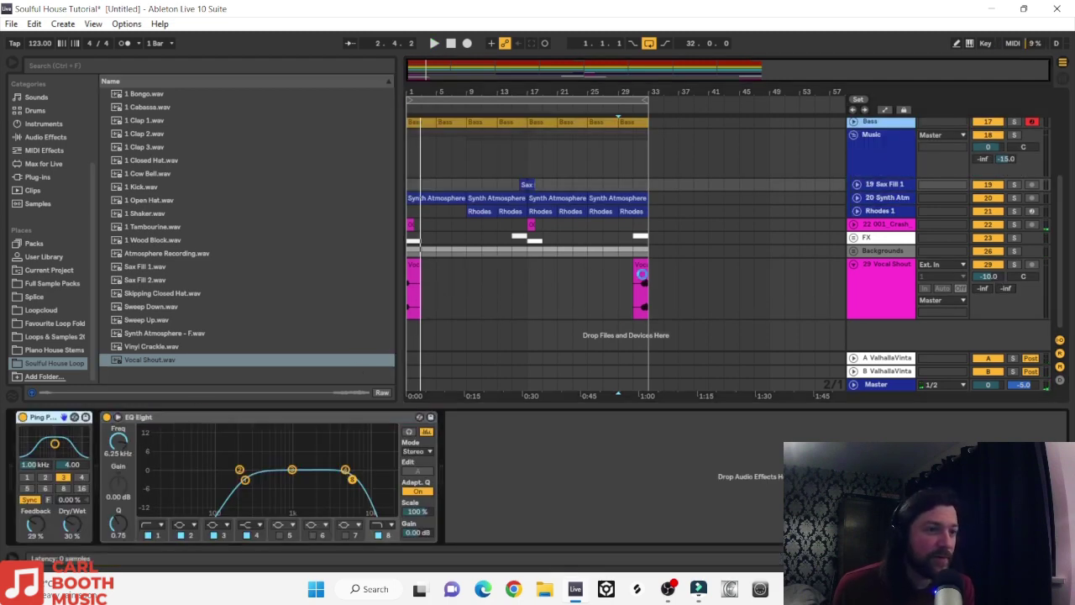
pyautogui.click(1014, 266)
pyautogui.click(638, 267)
pyautogui.press('space')
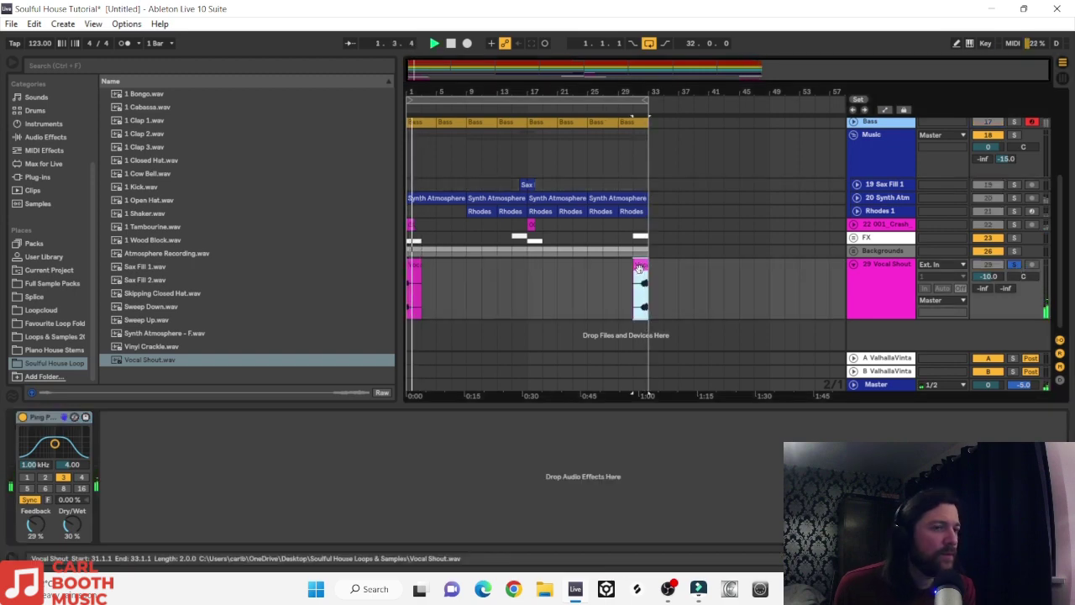
# Step: Add the LFOTool_x64 plug-in after the Ping Pong Delay on Vocal Shout and close its window
pyautogui.click(31, 177)
pyautogui.click(144, 148)
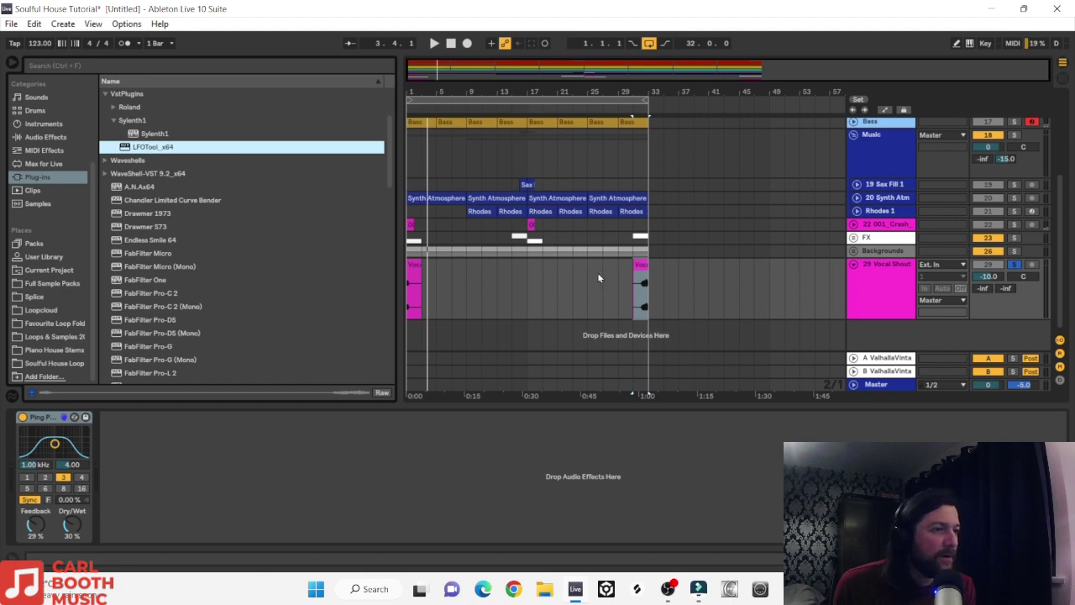
pyautogui.press('Return')
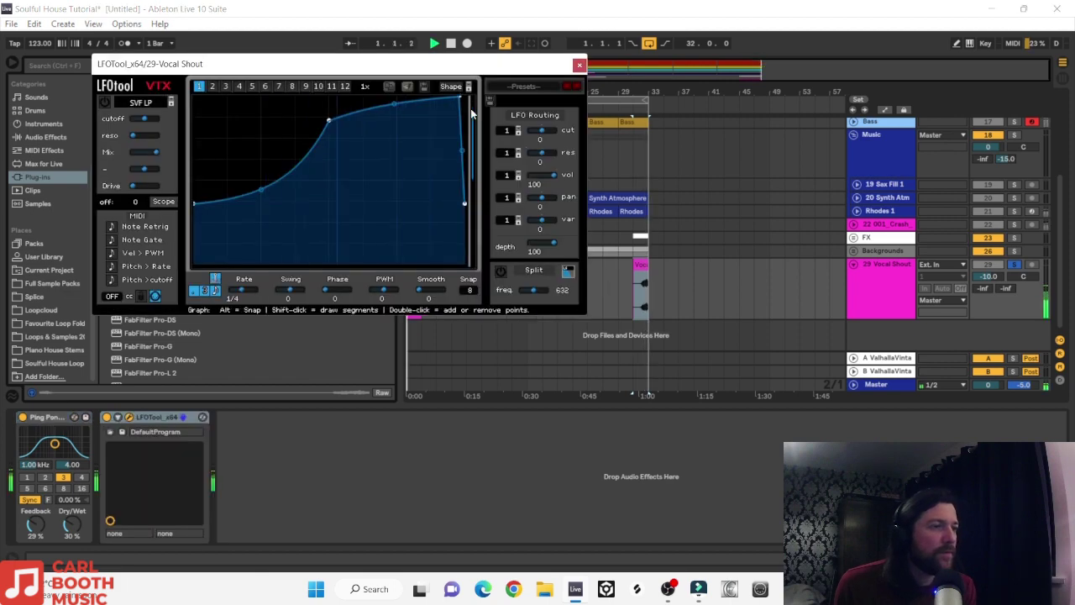
pyautogui.click(579, 65)
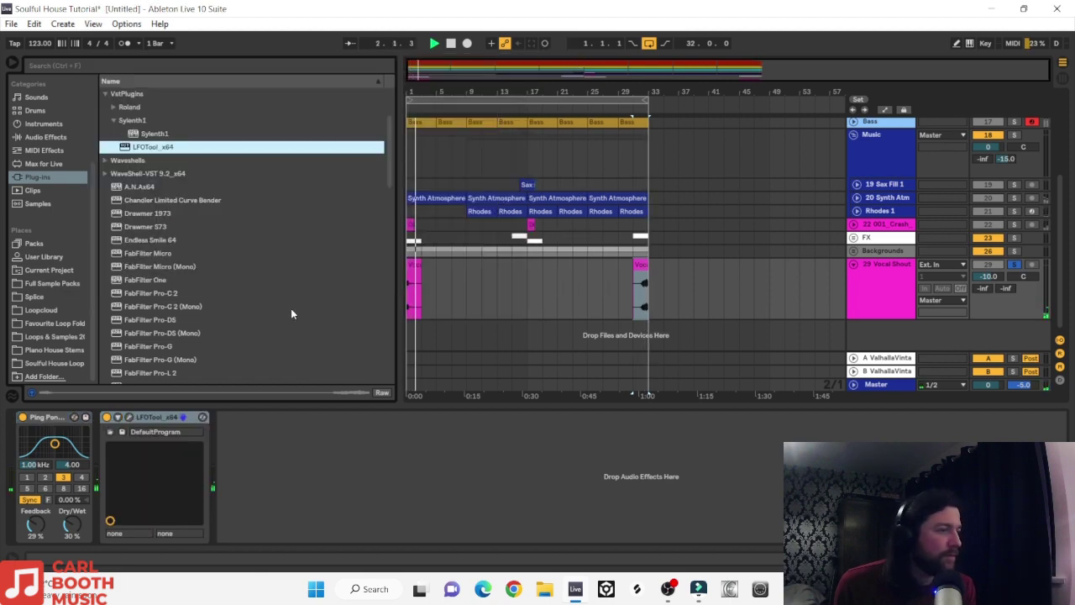
# Step: Set the Vocal Shout track's send B to -15.0 dB, turn off its solo, and recolour the track and clips green
pyautogui.click(1007, 288)
pyautogui.press('space')
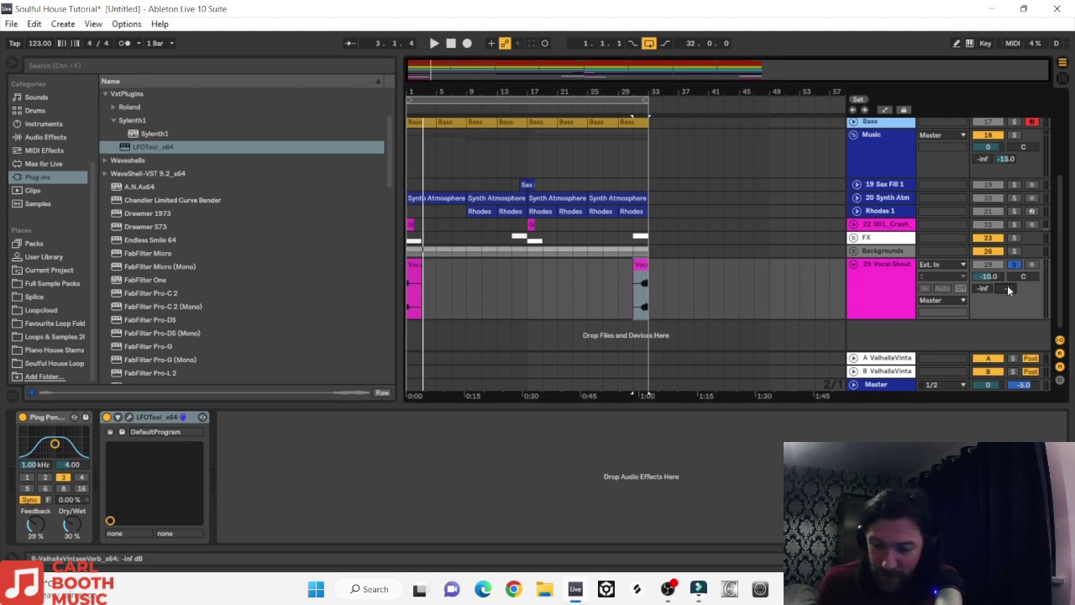
pyautogui.rightClick(900, 274)
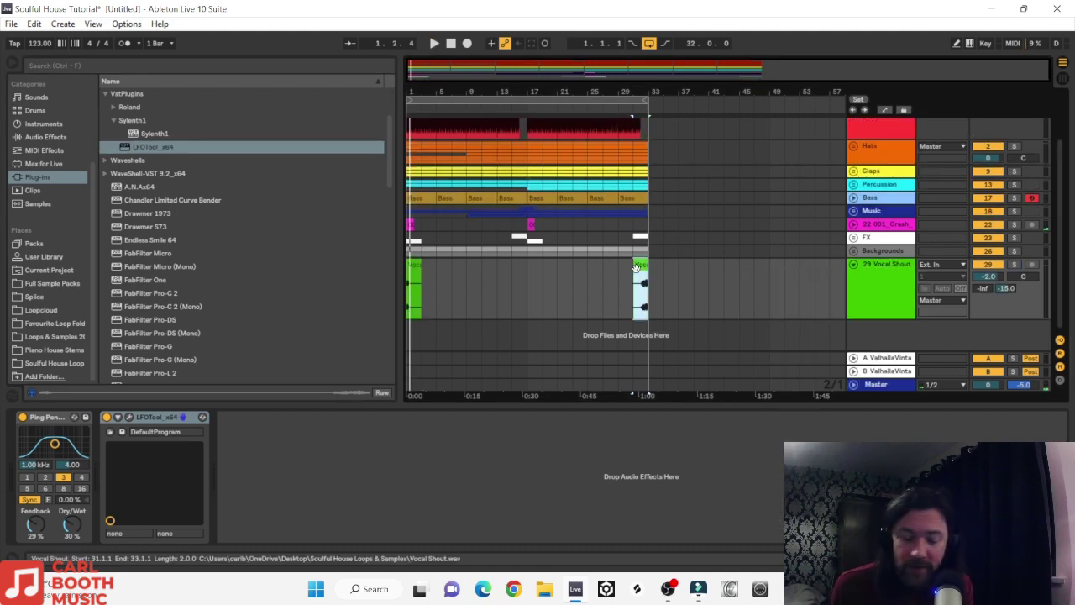
# Step: Play from bar 31 in the full mix, set the Vocal Shout volume to -3.0 dB, and fold the track
pyautogui.press('space')
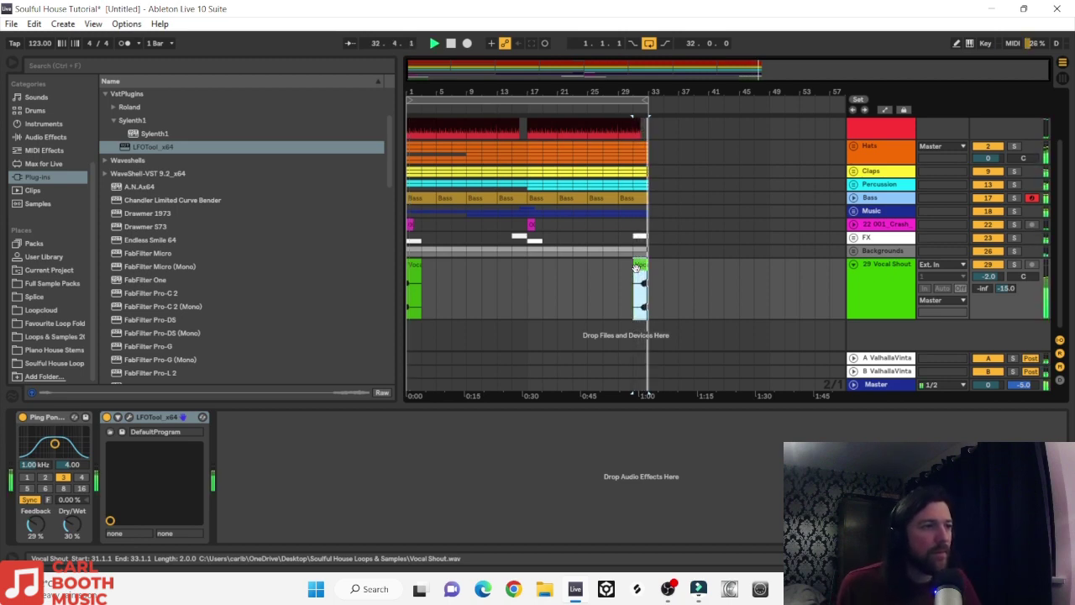
pyautogui.moveTo(989, 276); pyautogui.dragTo(989, 285)
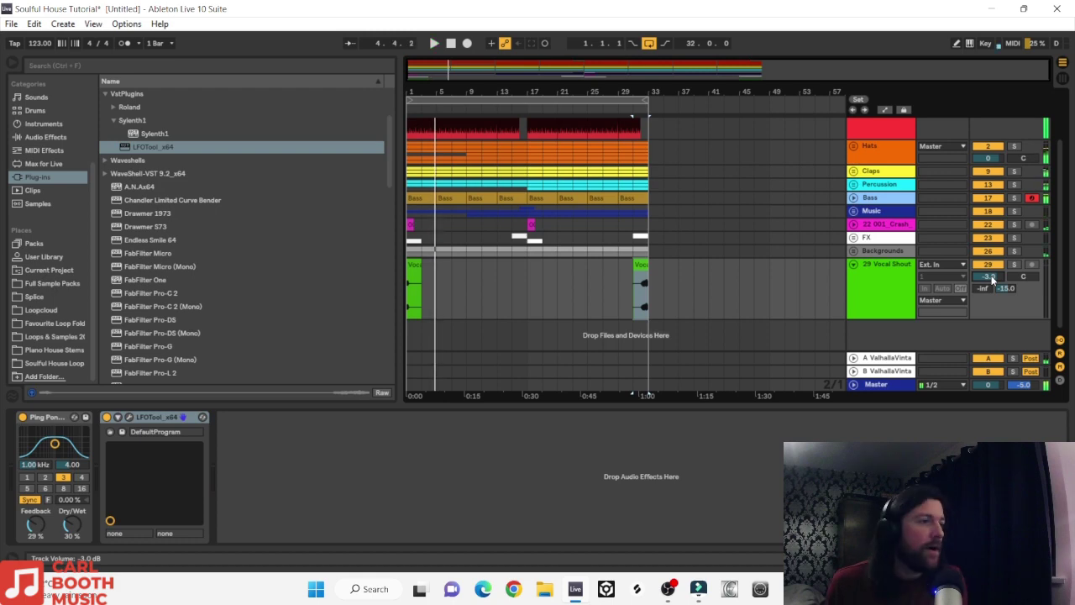
pyautogui.click(852, 265)
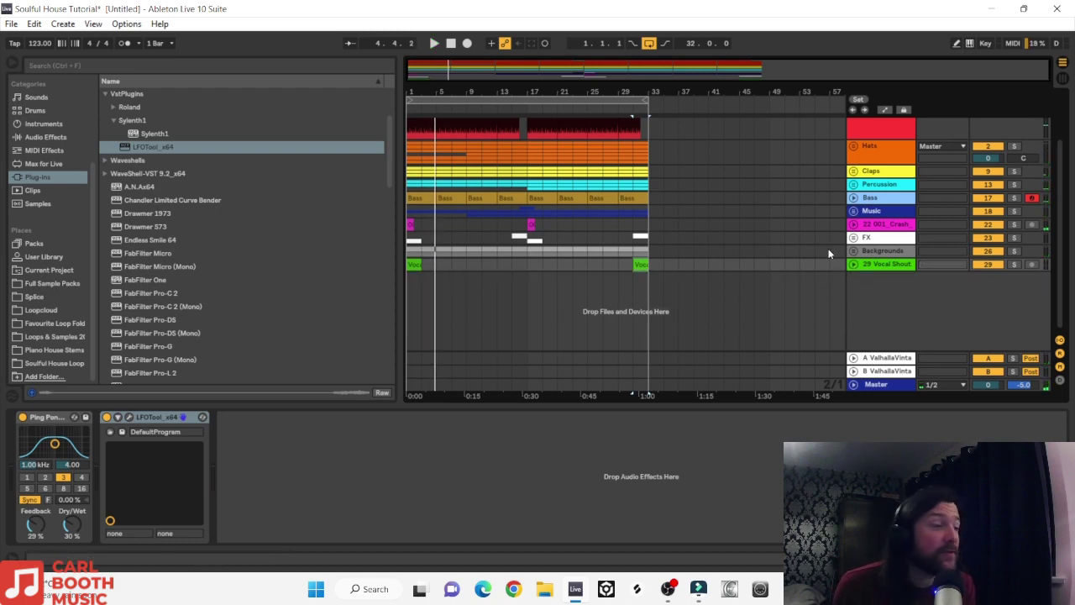
# Step: Search the browser for "epic", load Originals - Epic Strings (64 Bit) on a new MIDI track, and close its window
pyautogui.click(46, 124)
pyautogui.click(156, 65)
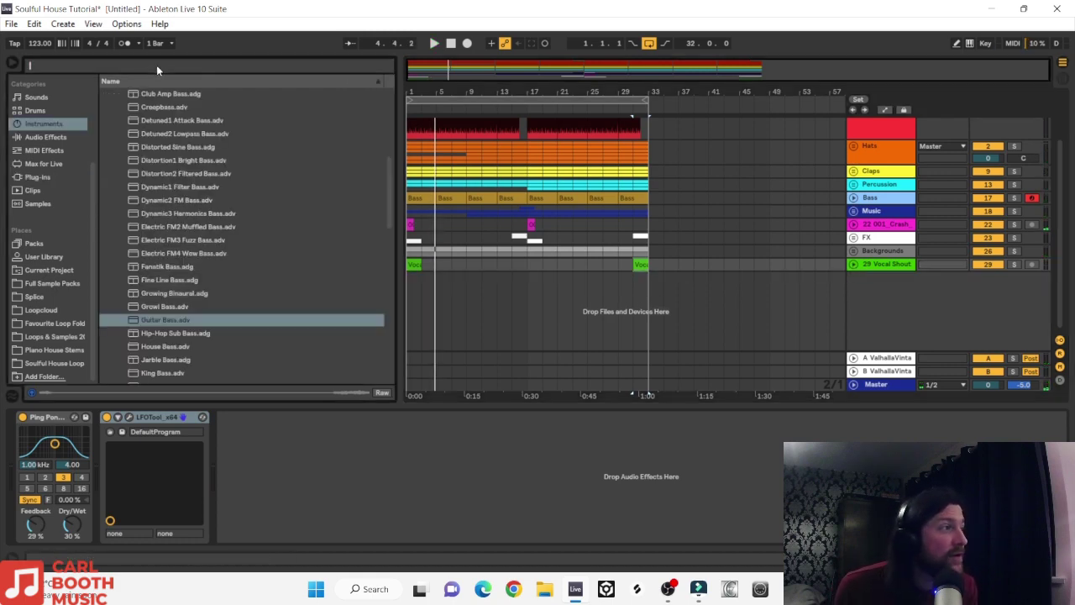
pyautogui.write('epic')
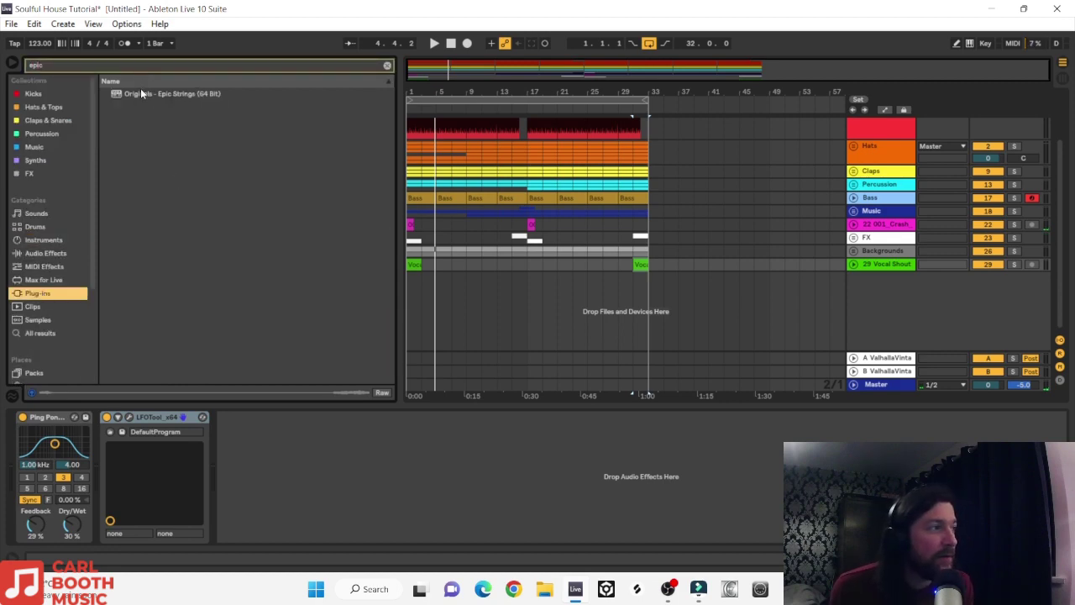
pyautogui.moveTo(140, 92); pyautogui.dragTo(469, 296)
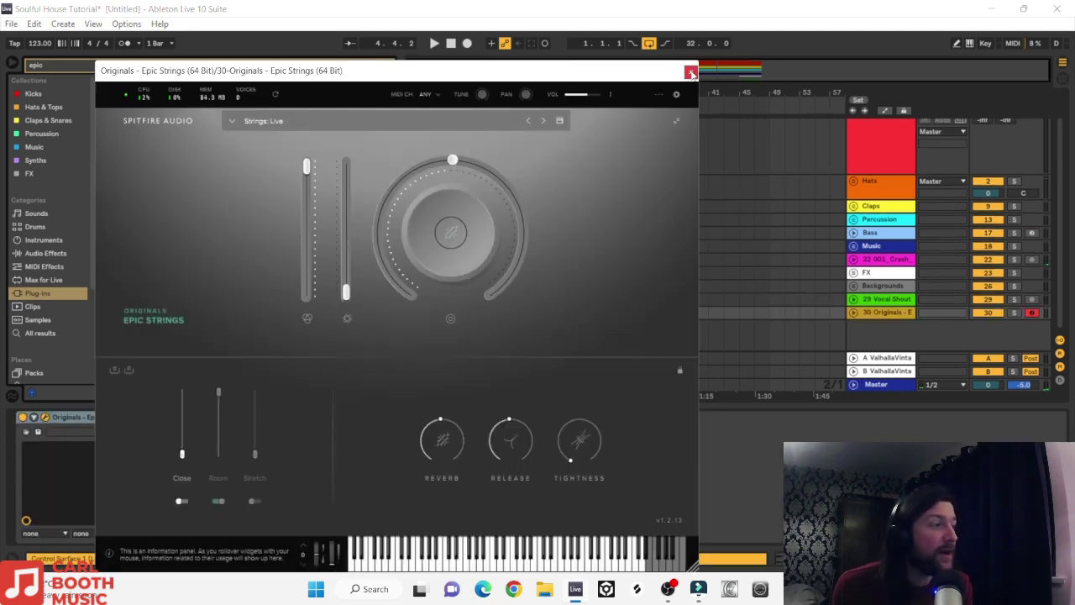
pyautogui.click(689, 72)
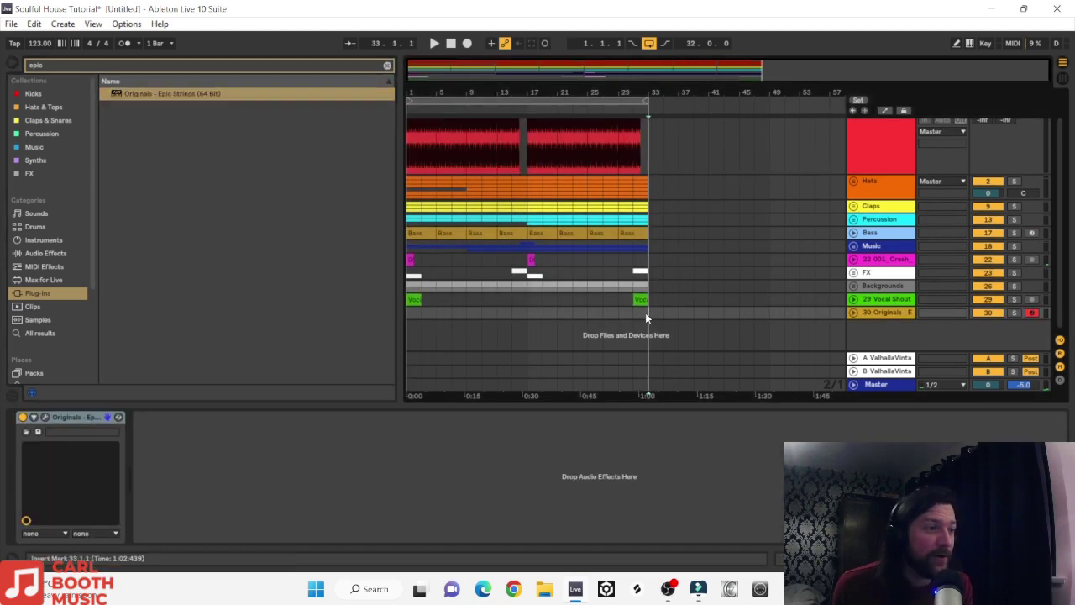
# Step: Insert a MIDI clip over bars 1 to 33 on the Epic Strings track with a C4 note held for its full length
pyautogui.moveTo(645, 313); pyautogui.dragTo(406, 335)
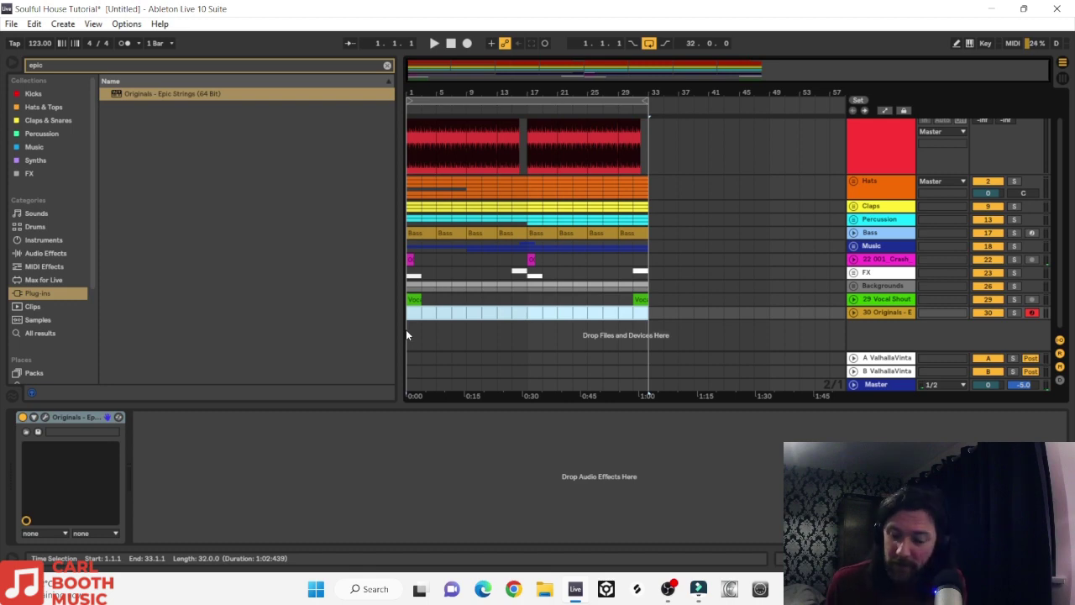
pyautogui.hotkey('ctrl', 'shift', 'm')
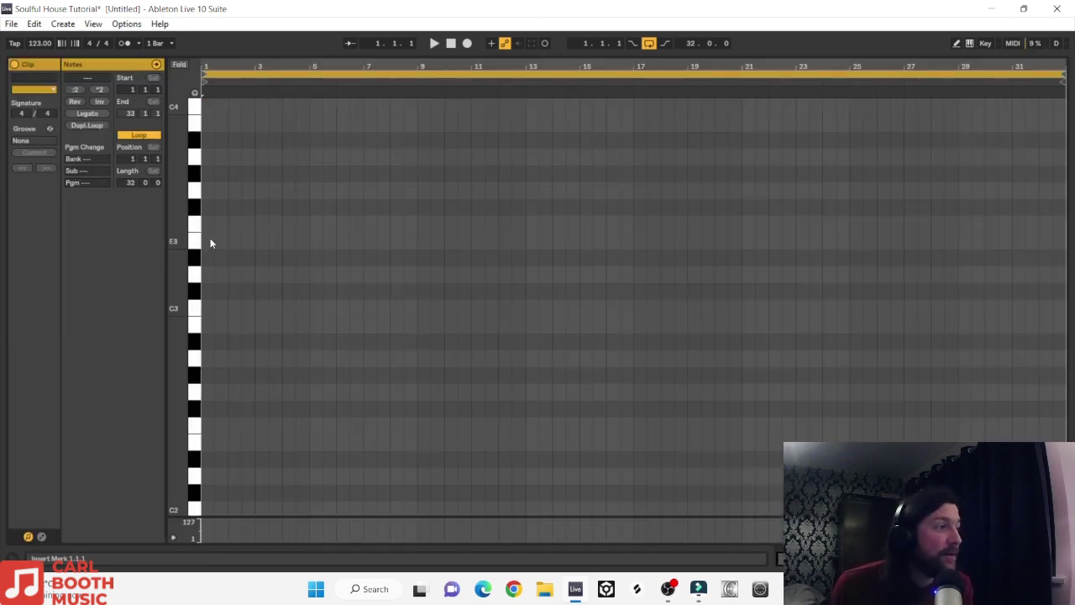
pyautogui.doubleClick(208, 106)
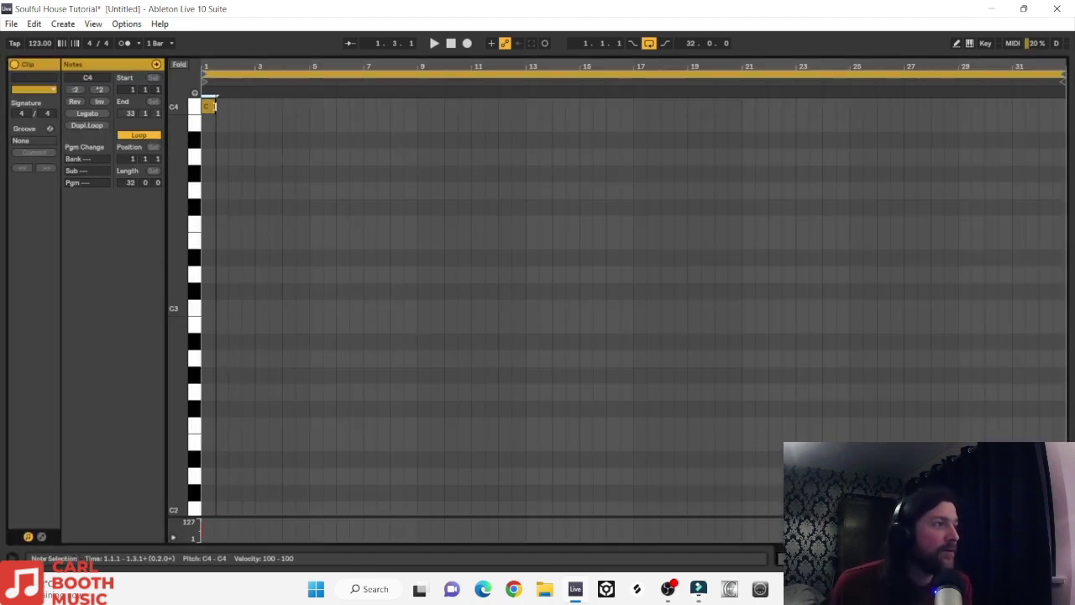
pyautogui.moveTo(212, 104); pyautogui.dragTo(1061, 189)
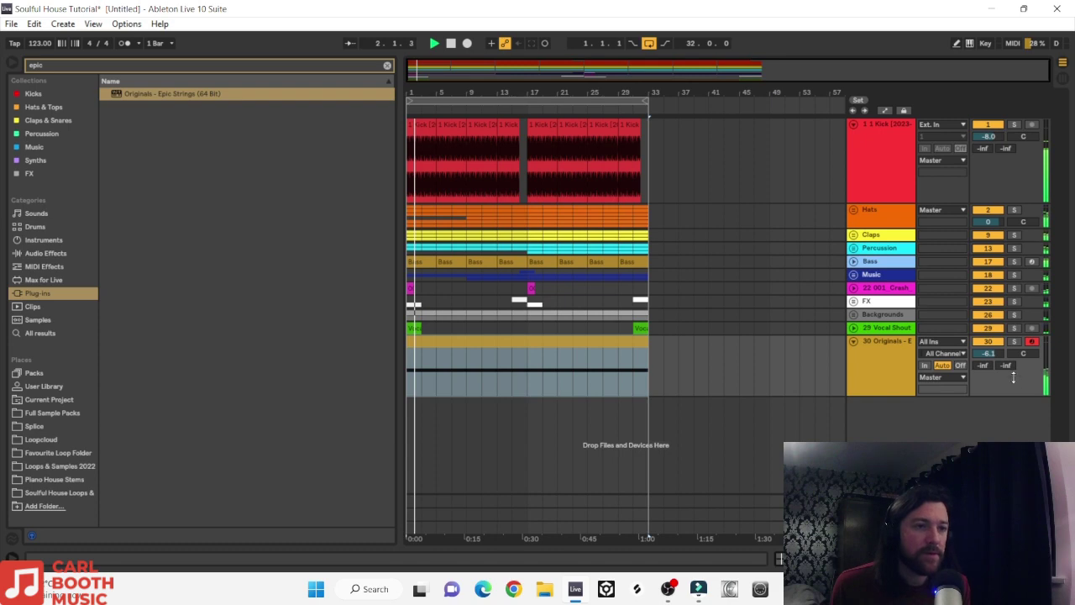
# Step: Set the Epic Strings track volume to -12.1 dB during playback
pyautogui.moveTo(987, 353); pyautogui.dragTo(988, 359)
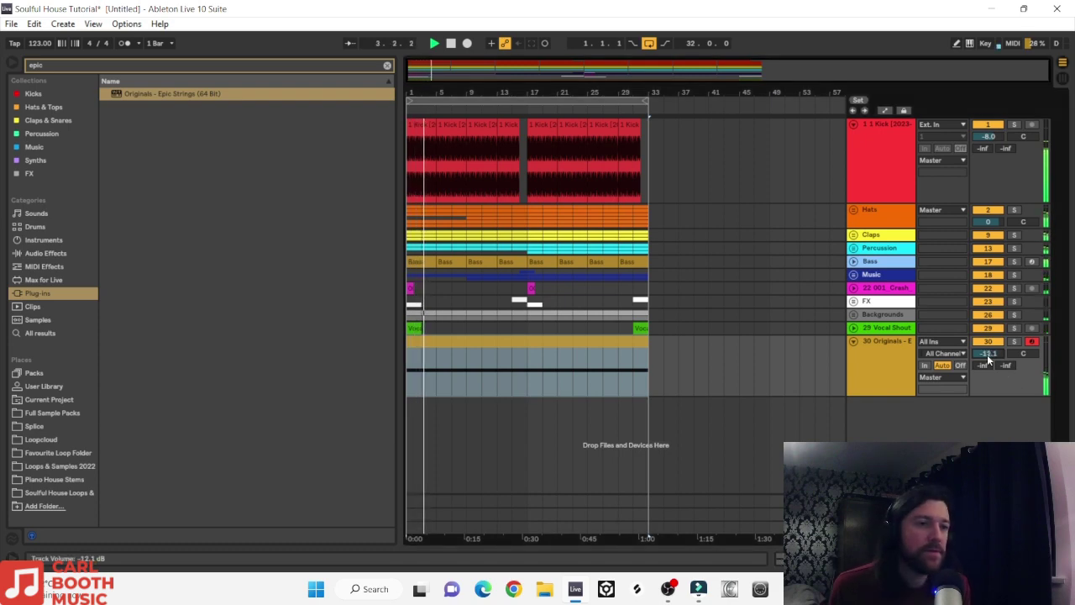
pyautogui.moveTo(988, 356); pyautogui.dragTo(987, 356)
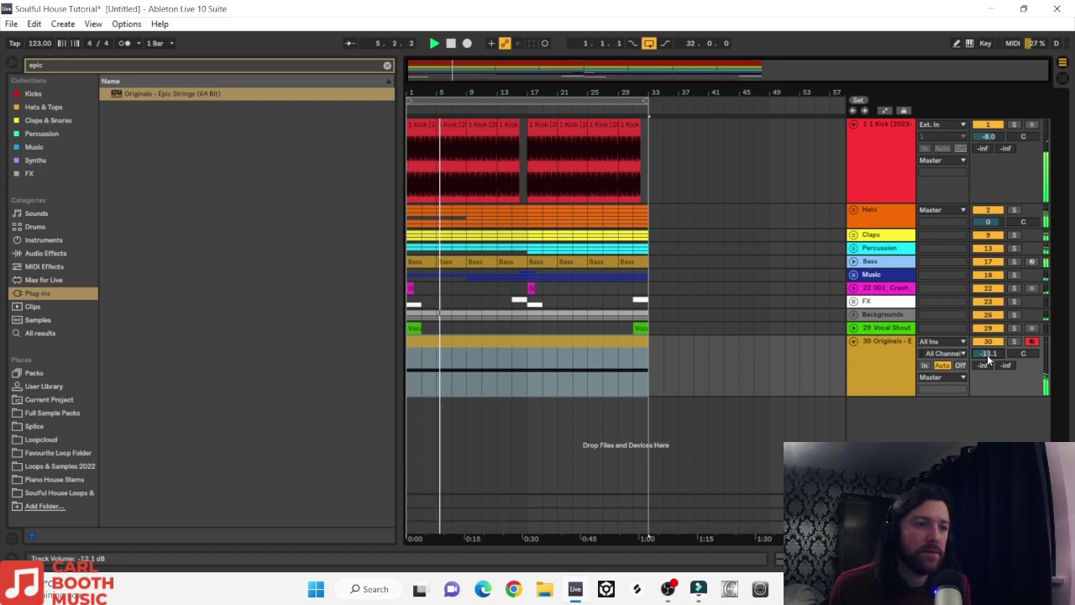
# Step: Layer 32-bar C5 and C4 notes an octave apart in the Epic Strings clip and play it from bar 1
pyautogui.scroll(3, 989, 359)
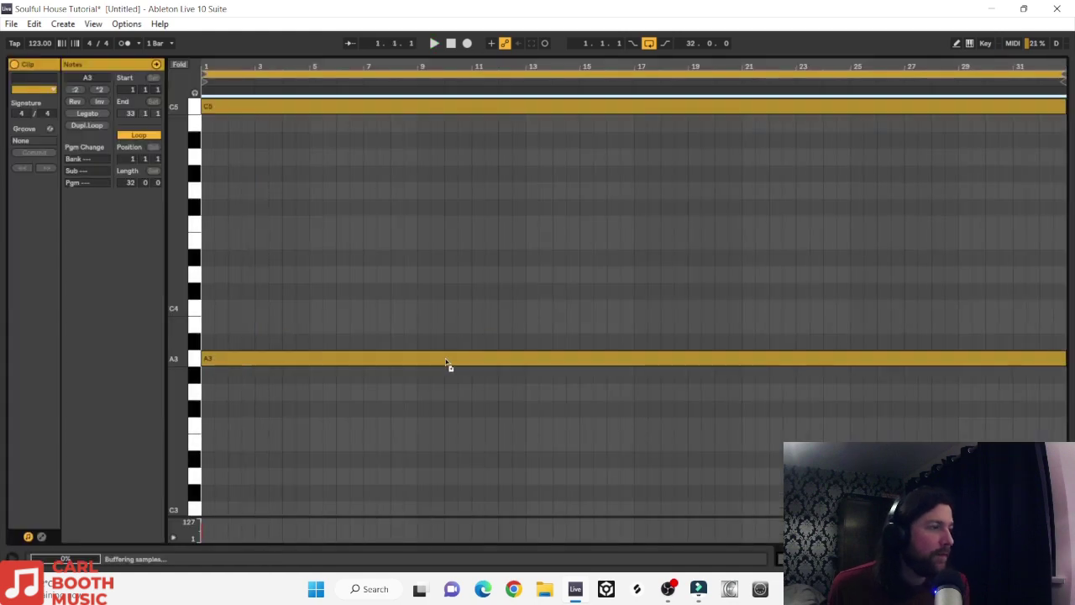
pyautogui.moveTo(447, 363); pyautogui.dragTo(455, 312)
pyautogui.press('space')
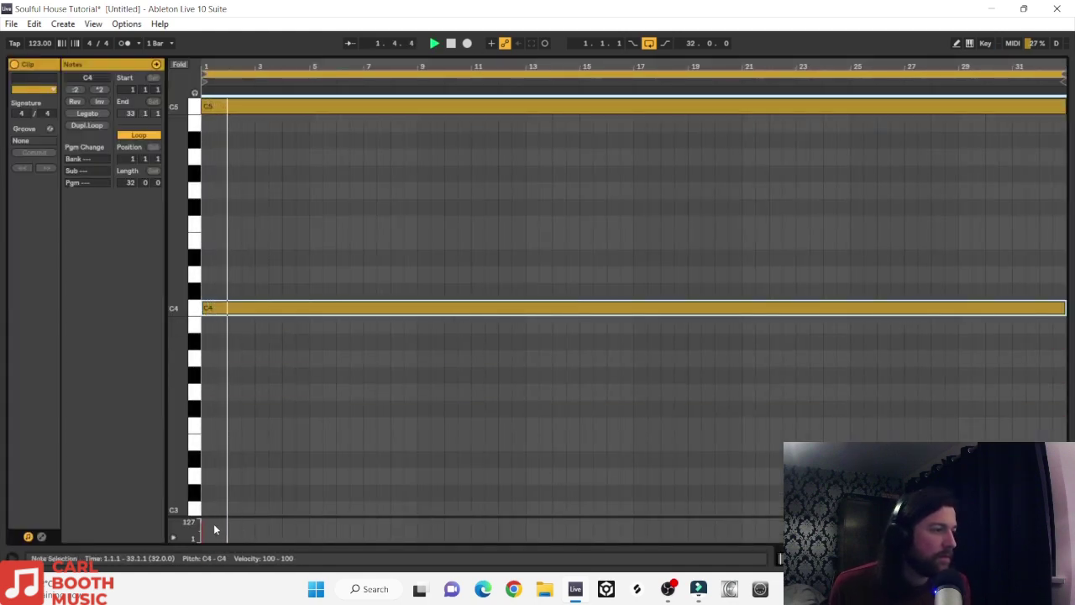
# Step: Lower the velocity of the C4 note in the Epic Strings clip to 34 and return to the arrangement
pyautogui.moveTo(204, 524); pyautogui.dragTo(201, 527)
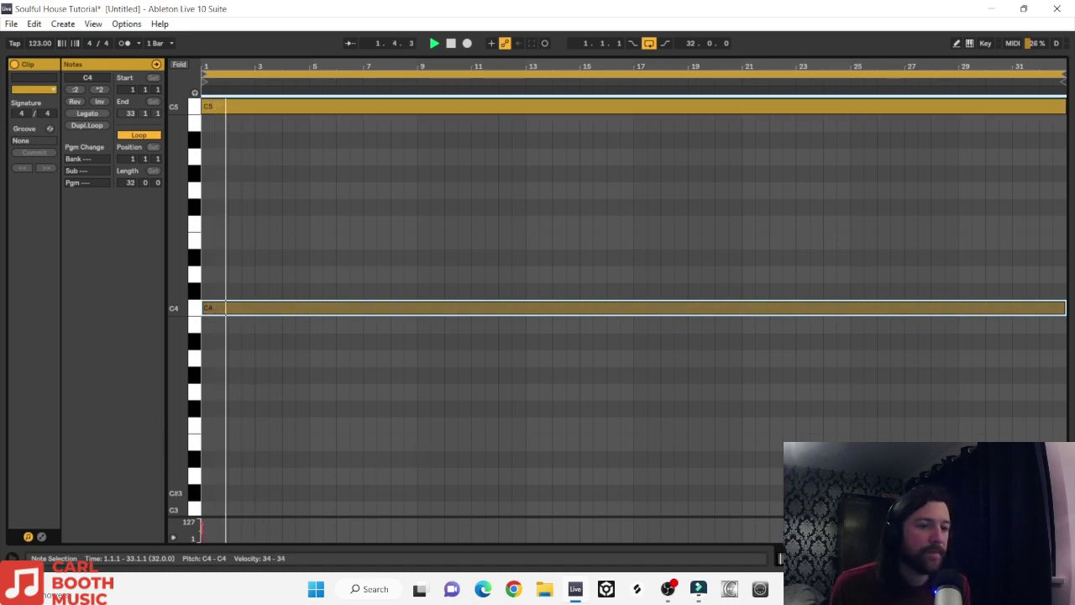
pyautogui.hotkey('ctrl', 'alt', 'l')
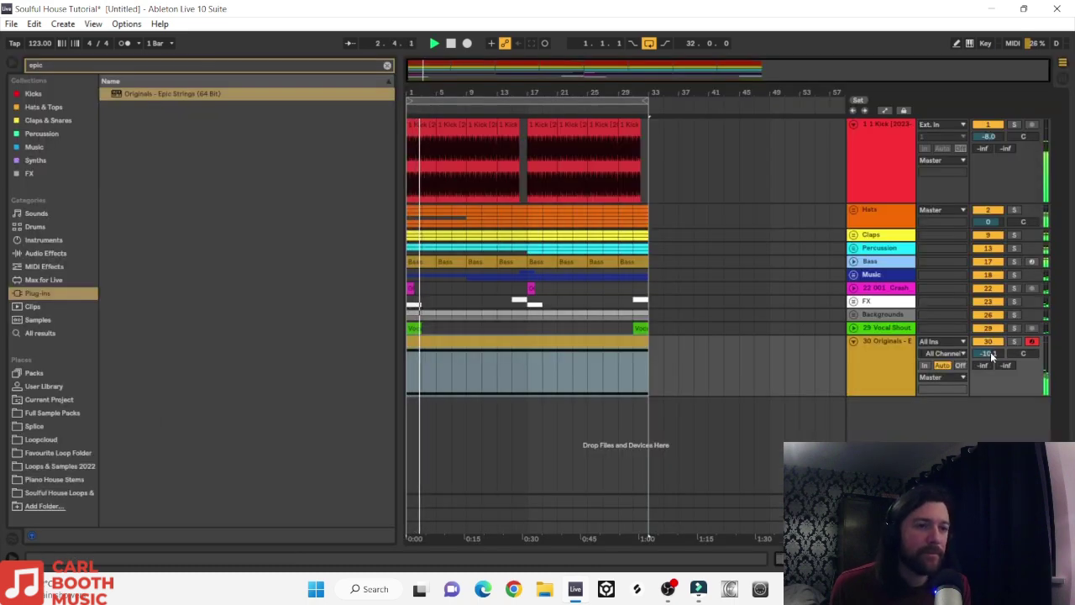
# Step: Solo the Epic Strings, Music and Bass tracks together and set the Epic Strings volume to -12.1 dB during playback
pyautogui.click(1014, 341)
pyautogui.keyDown('ctrl'); pyautogui.click(1014, 276); pyautogui.keyUp('ctrl')
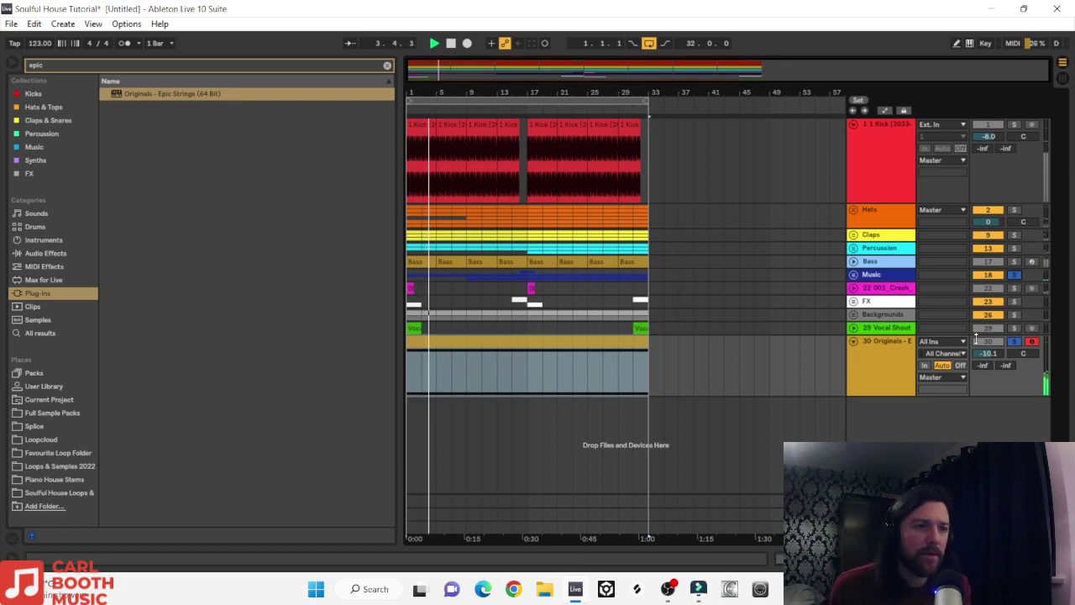
pyautogui.press('space')
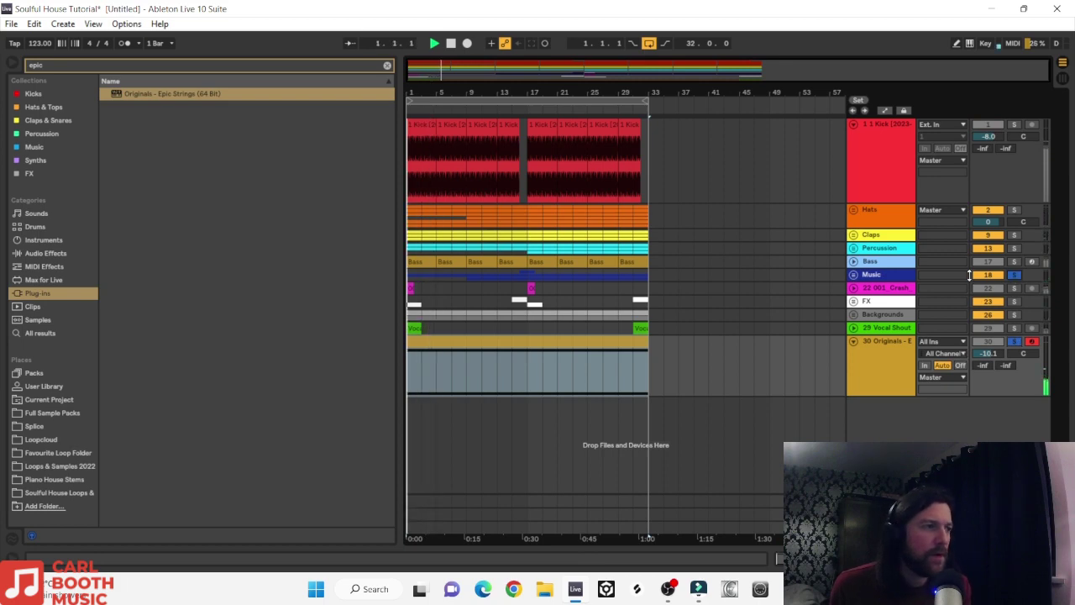
pyautogui.click(1015, 262)
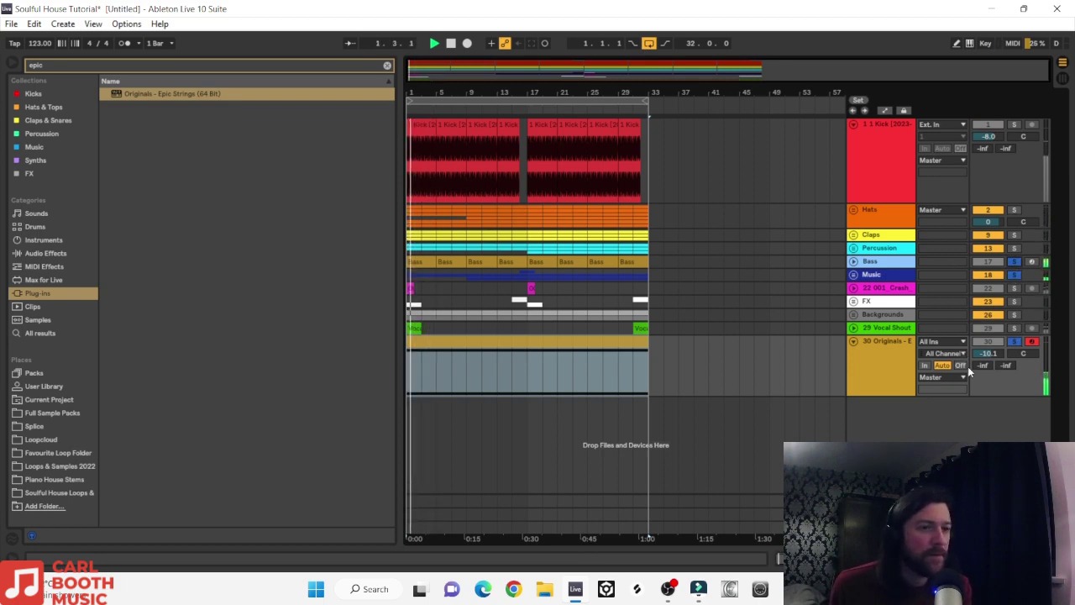
pyautogui.moveTo(984, 354); pyautogui.dragTo(984, 366)
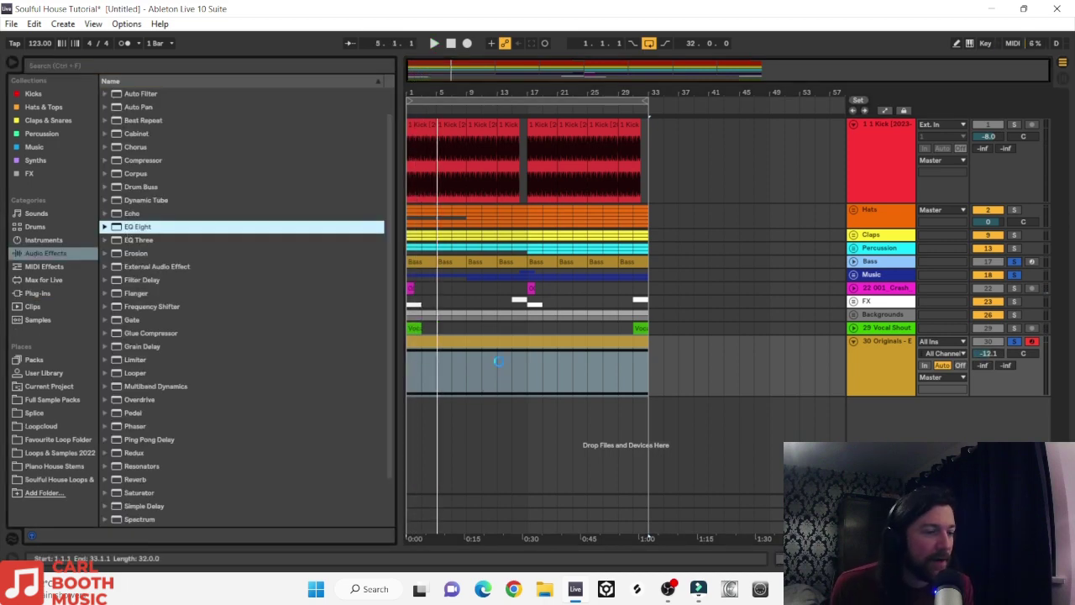
# Step: Add EQ Eight to the Epic Strings track with a low cut near 1 kHz and a high cut at 8.43 kHz
pyautogui.press('Return')
pyautogui.press('space')
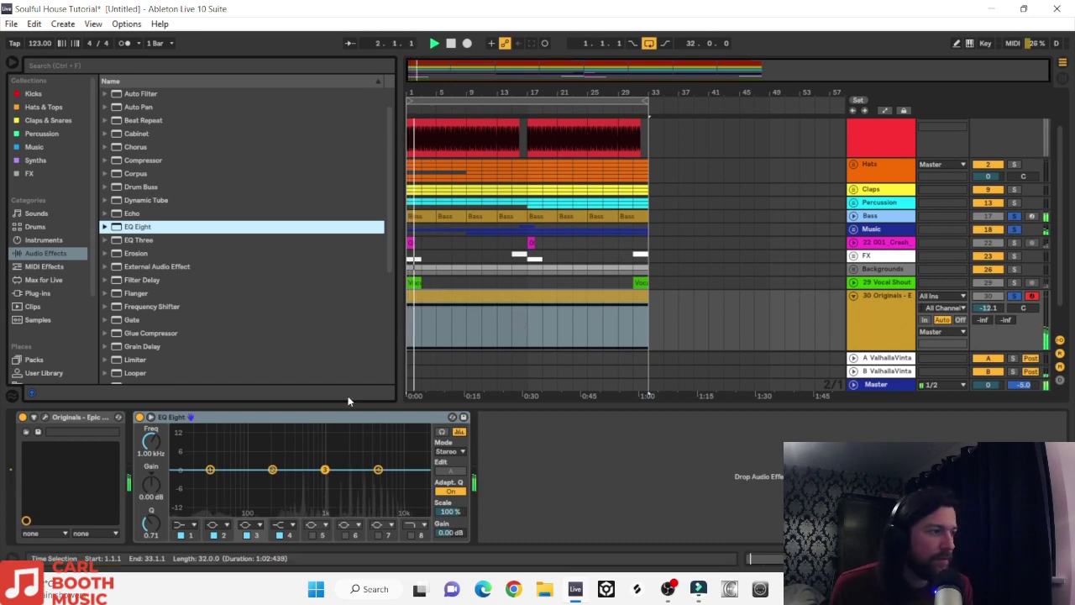
pyautogui.click(182, 525)
pyautogui.click(177, 454)
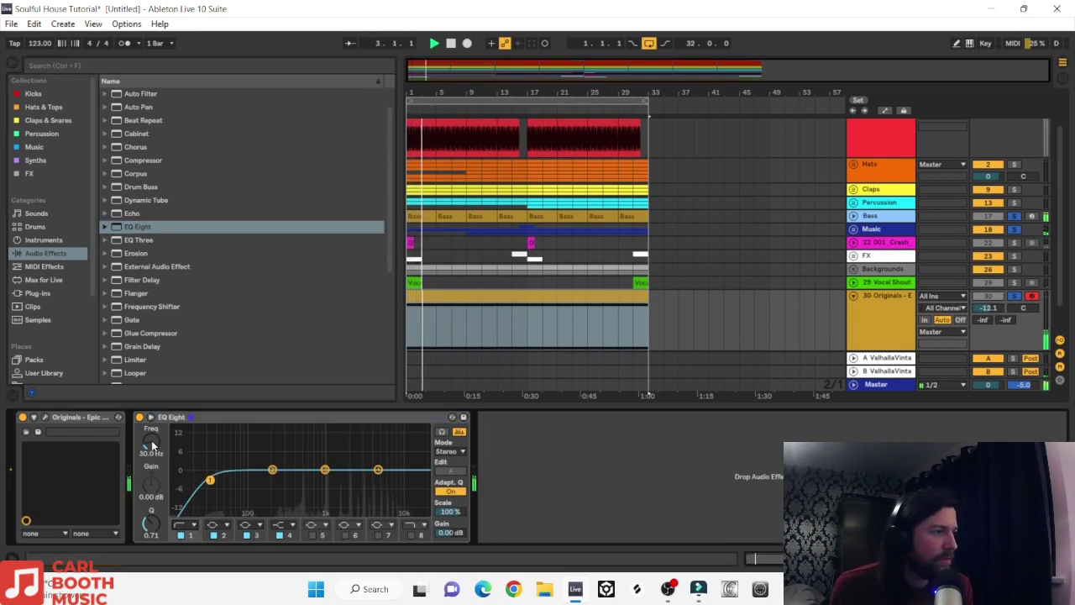
pyautogui.moveTo(151, 441); pyautogui.dragTo(151, 381)
pyautogui.moveTo(306, 479); pyautogui.dragTo(324, 480)
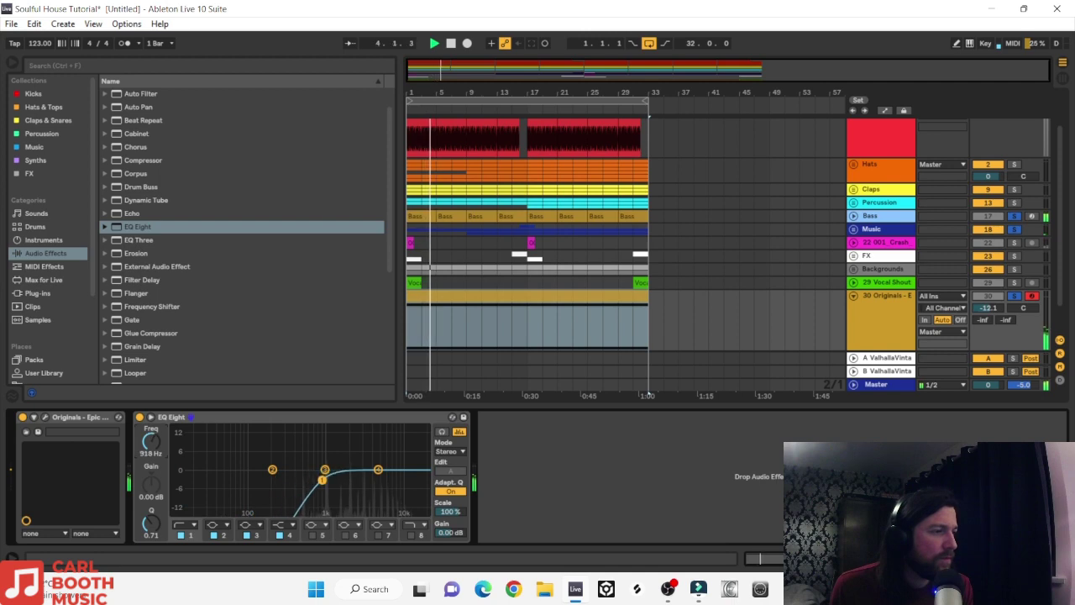
pyautogui.click(413, 534)
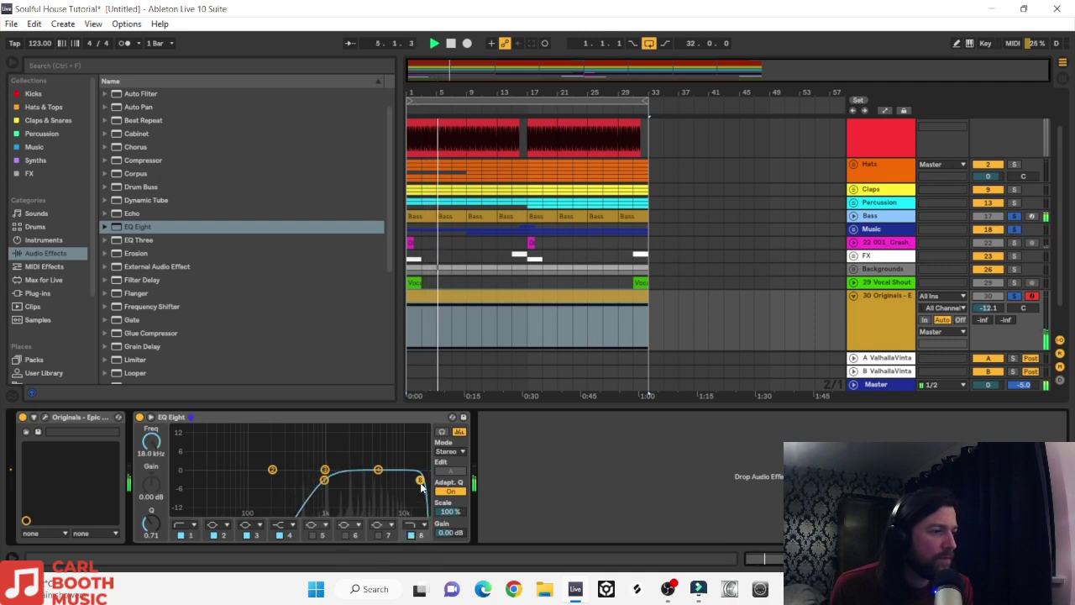
pyautogui.moveTo(421, 480); pyautogui.dragTo(392, 489)
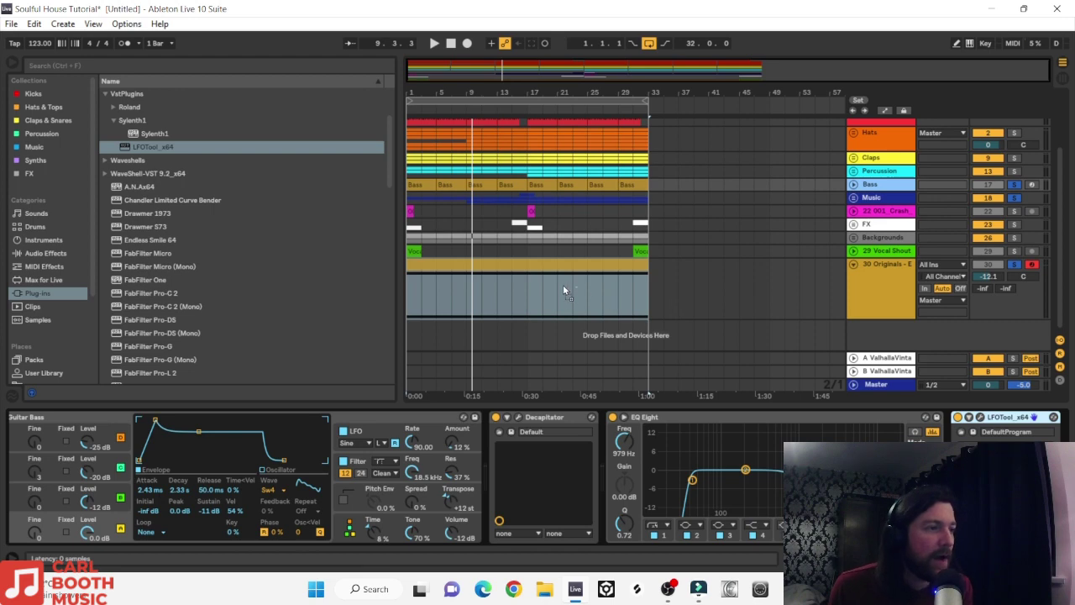
# Step: Add LFOTool after the EQ Eight on the Epic Strings track, play it from bar 1 and close its window
pyautogui.moveTo(561, 285); pyautogui.dragTo(563, 286)
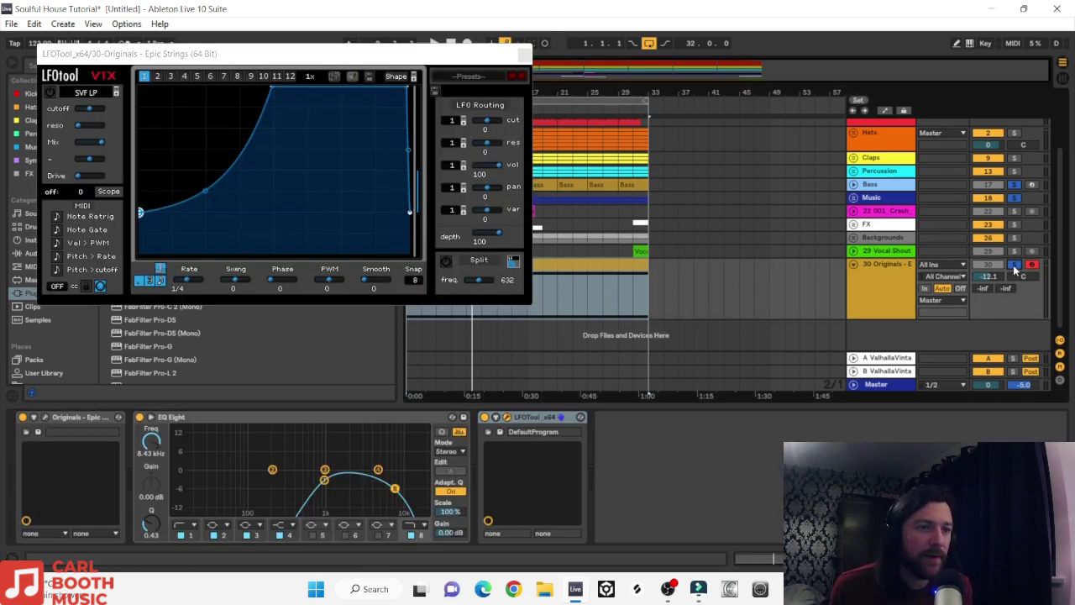
pyautogui.press('space')
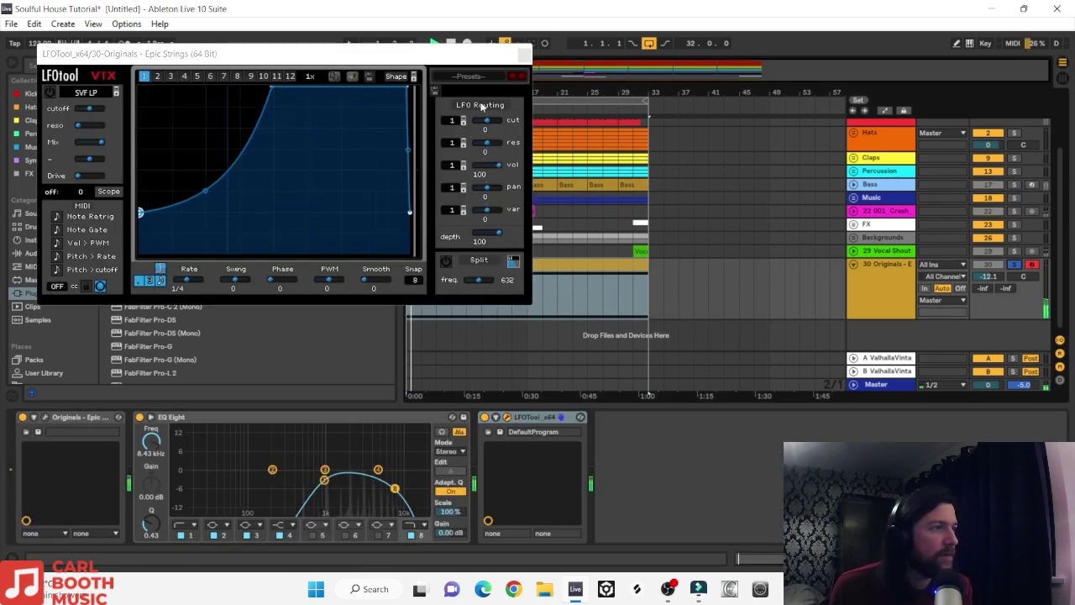
pyautogui.click(525, 56)
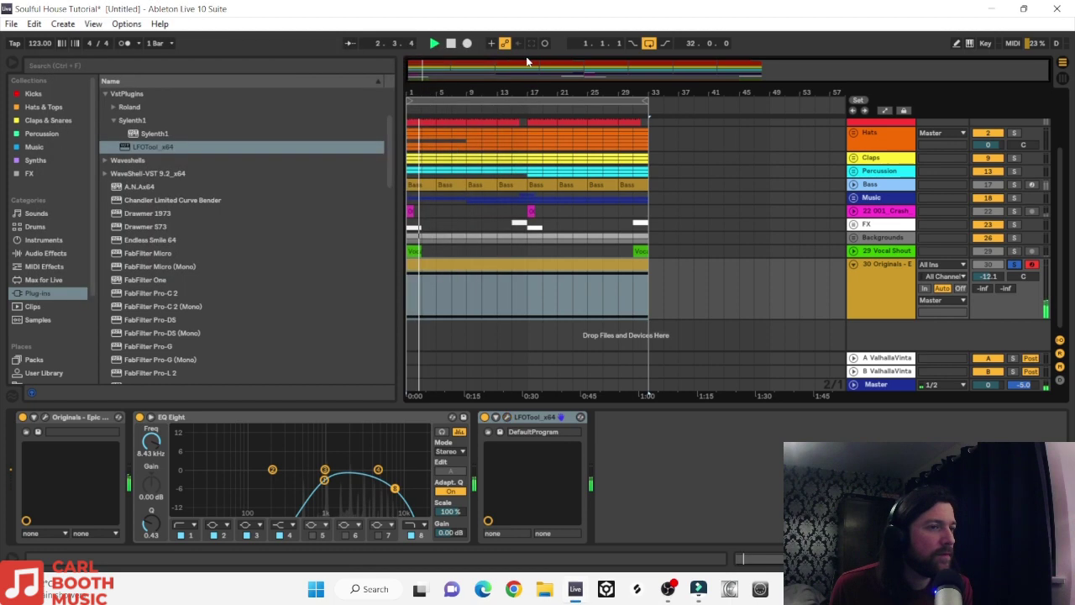
# Step: Pan the Epic Strings track to 12R, stop playback and release the soloed tracks
pyautogui.moveTo(1024, 279); pyautogui.dragTo(1025, 274)
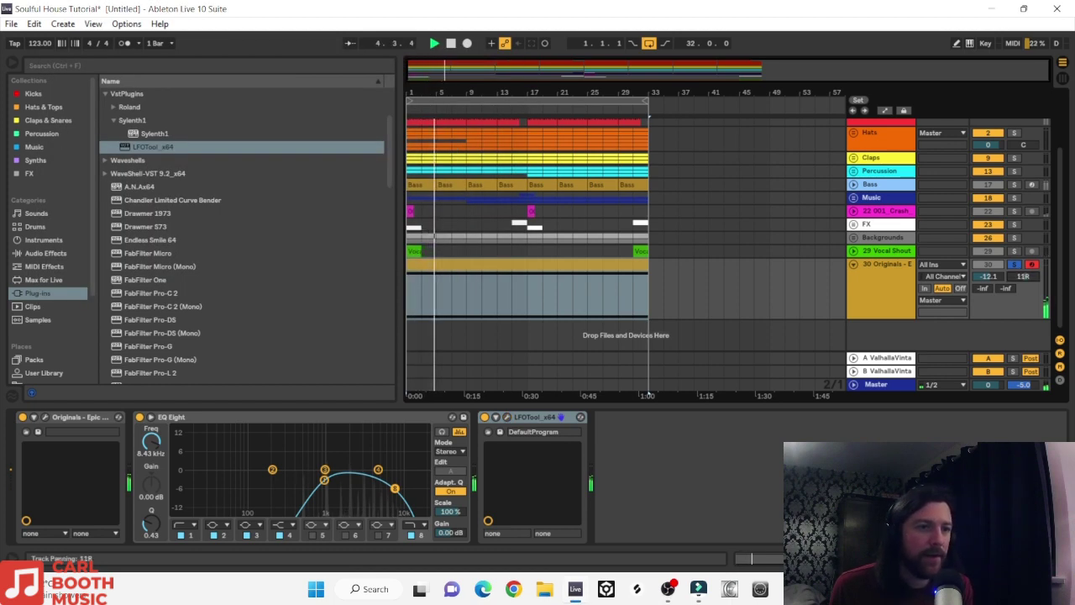
pyautogui.press('space')
pyautogui.click(1013, 266)
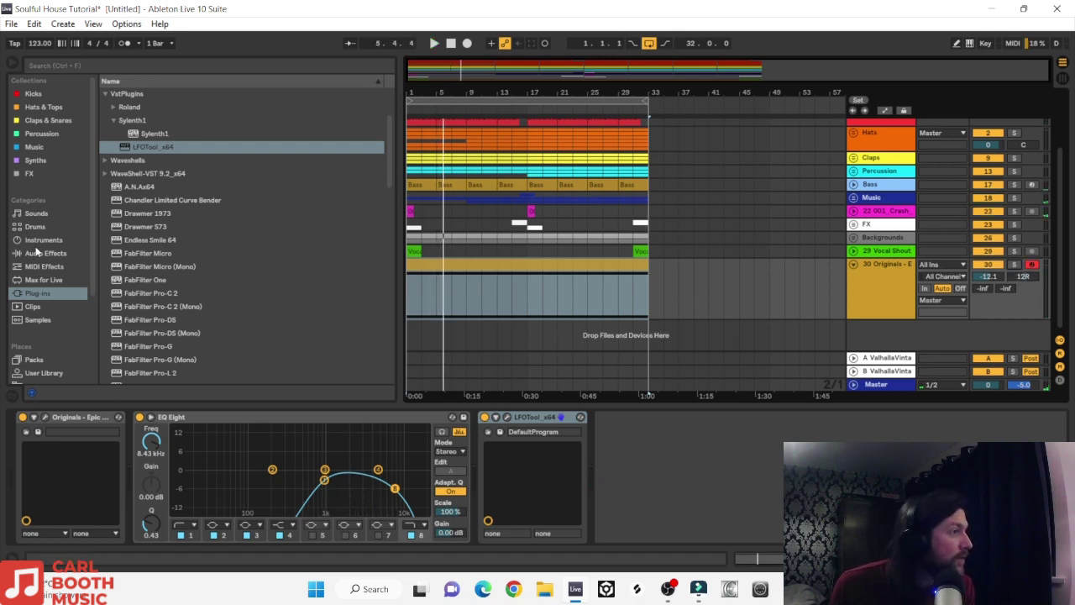
# Step: Add an Auto Filter after LFOTool on the Epic Strings track
pyautogui.click(37, 253)
pyautogui.scroll(1, 117, 139)
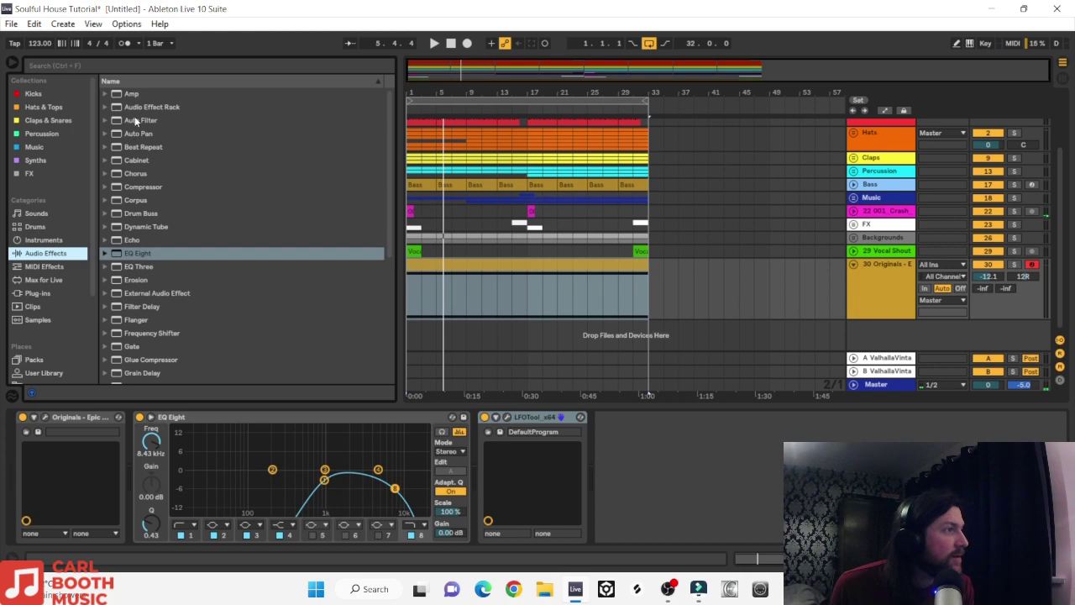
pyautogui.click(135, 122)
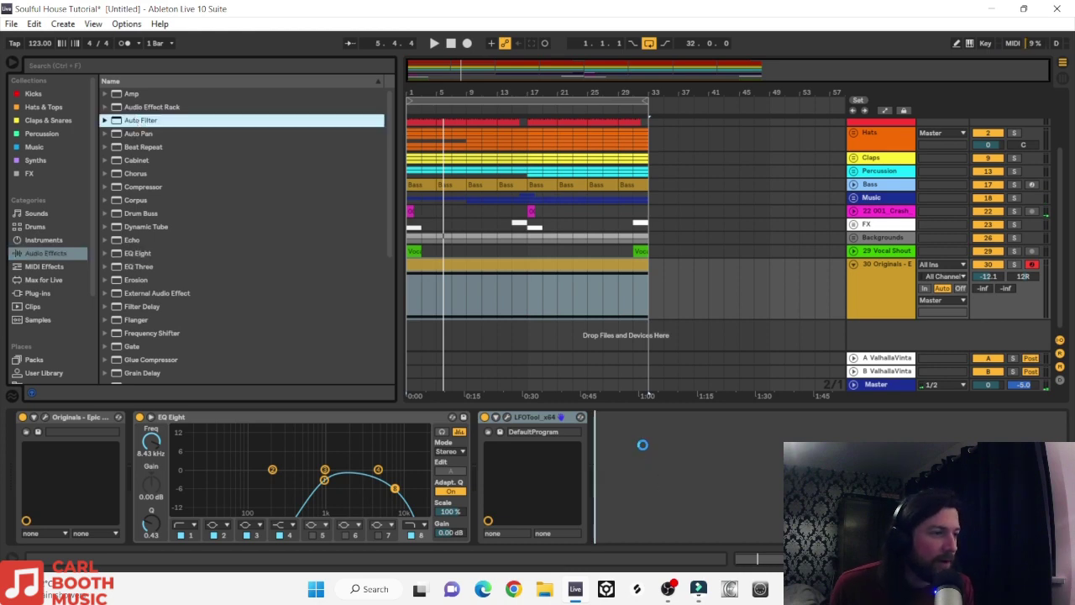
pyautogui.moveTo(642, 445); pyautogui.dragTo(642, 444)
# Step: Automate the Epic Strings Auto Filter frequency to rise from 26.0 Hz at bar 1 to fully open around bar 17
pyautogui.press('a')
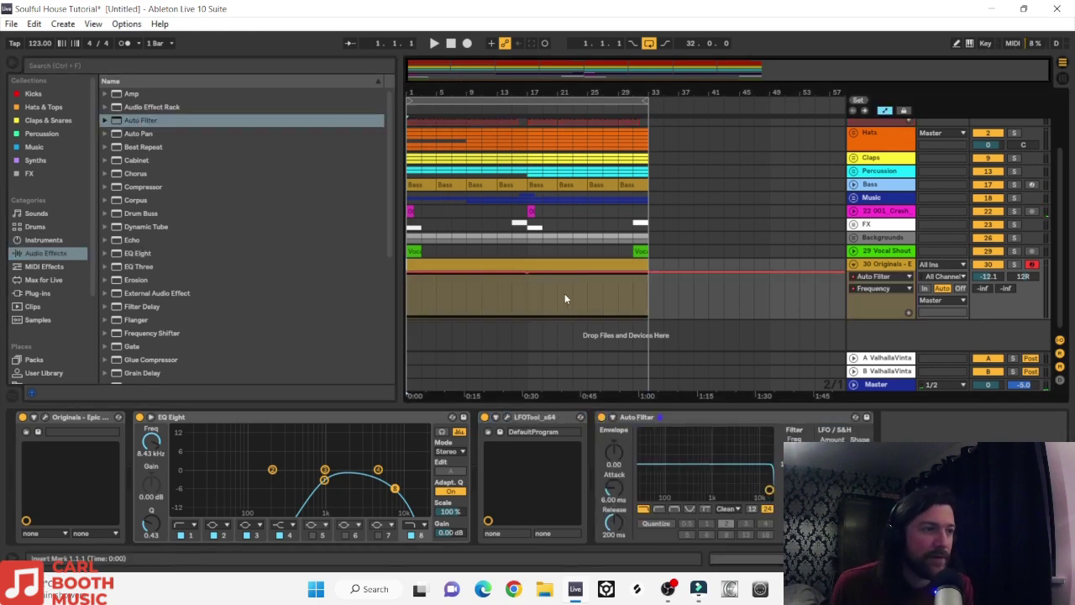
pyautogui.moveTo(516, 272); pyautogui.dragTo(407, 317)
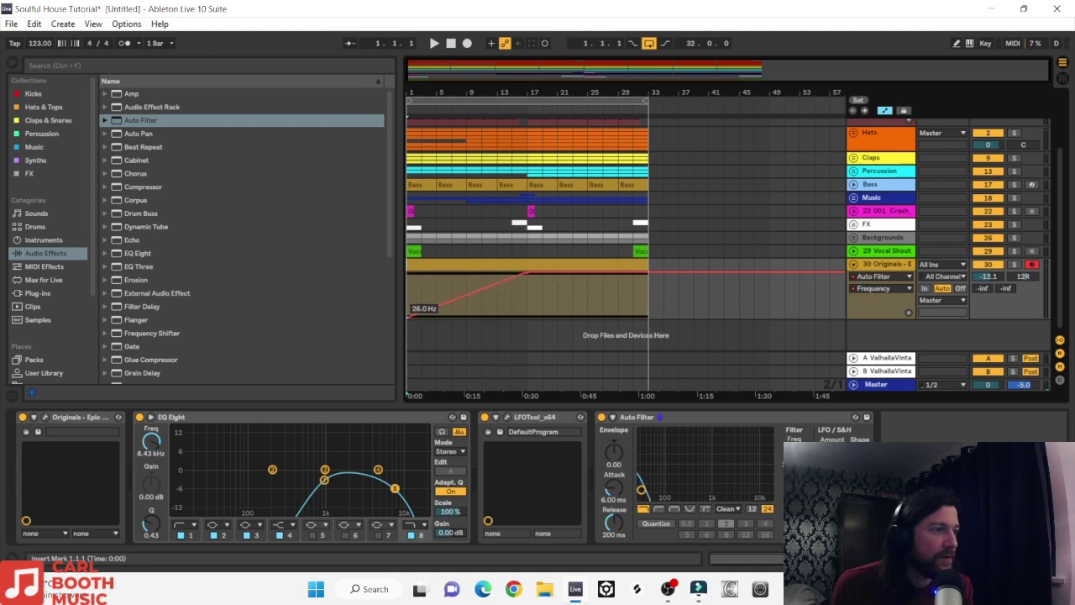
pyautogui.click(476, 293)
pyautogui.click(477, 293)
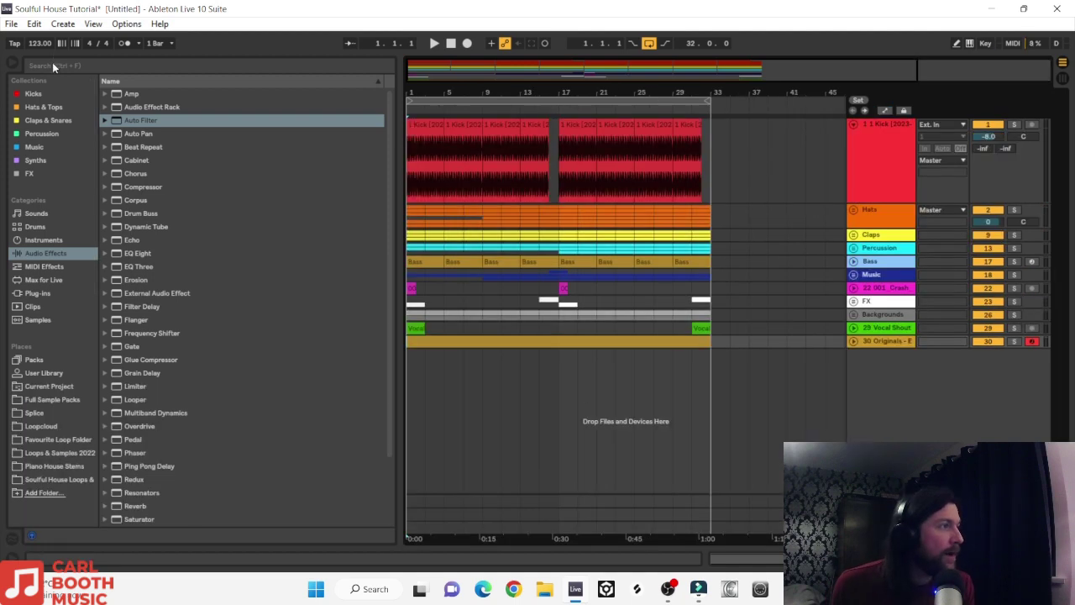
# Step: Search the FX collection for "reverse" and place TFH_Reverse_Crash_FX_05_X.wav on a new audio track at bars 15 and 31
pyautogui.click(52, 63)
pyautogui.write('reverbe')
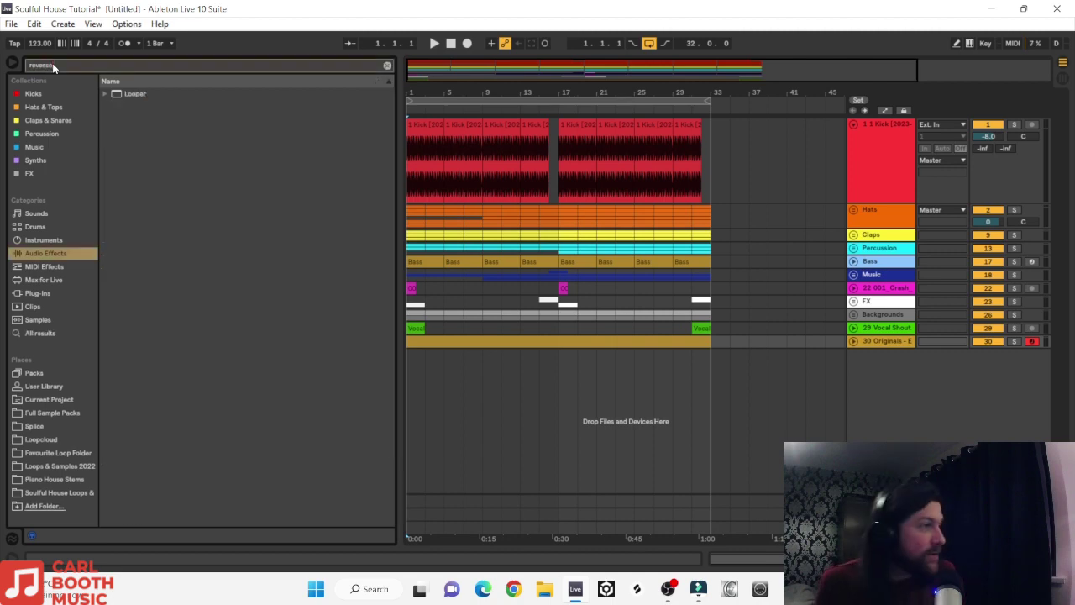
pyautogui.click(153, 147)
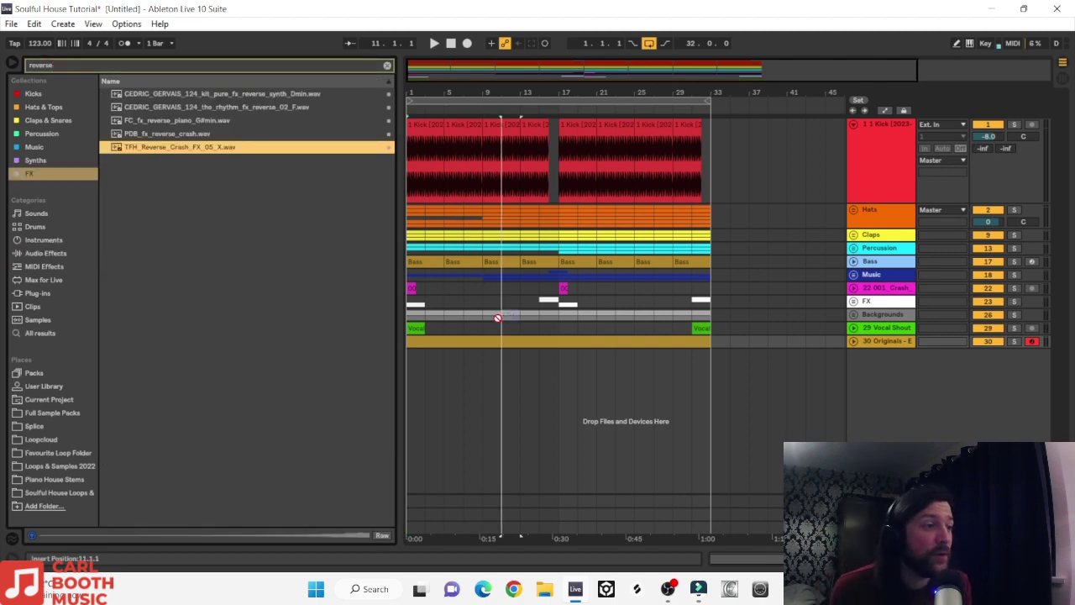
pyautogui.moveTo(498, 318); pyautogui.dragTo(543, 361)
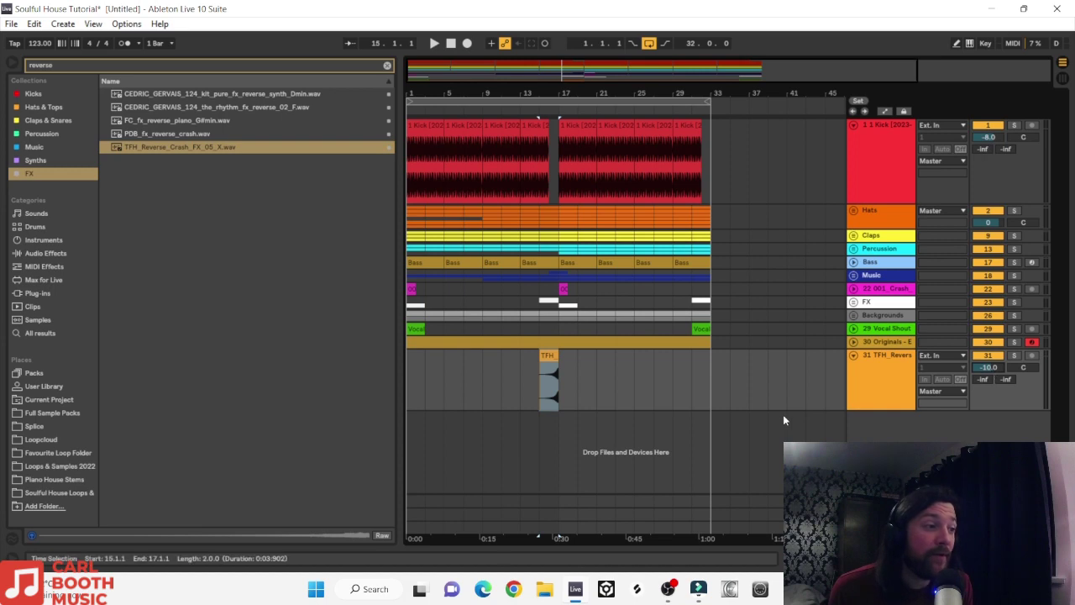
pyautogui.click(549, 362)
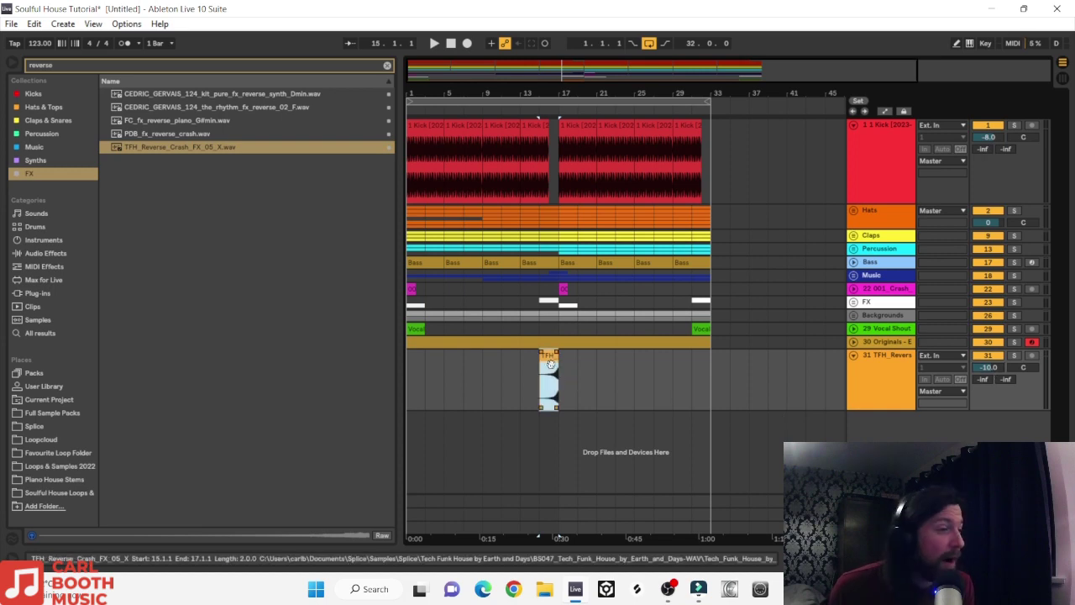
pyautogui.moveTo(550, 363); pyautogui.dragTo(368, 355)
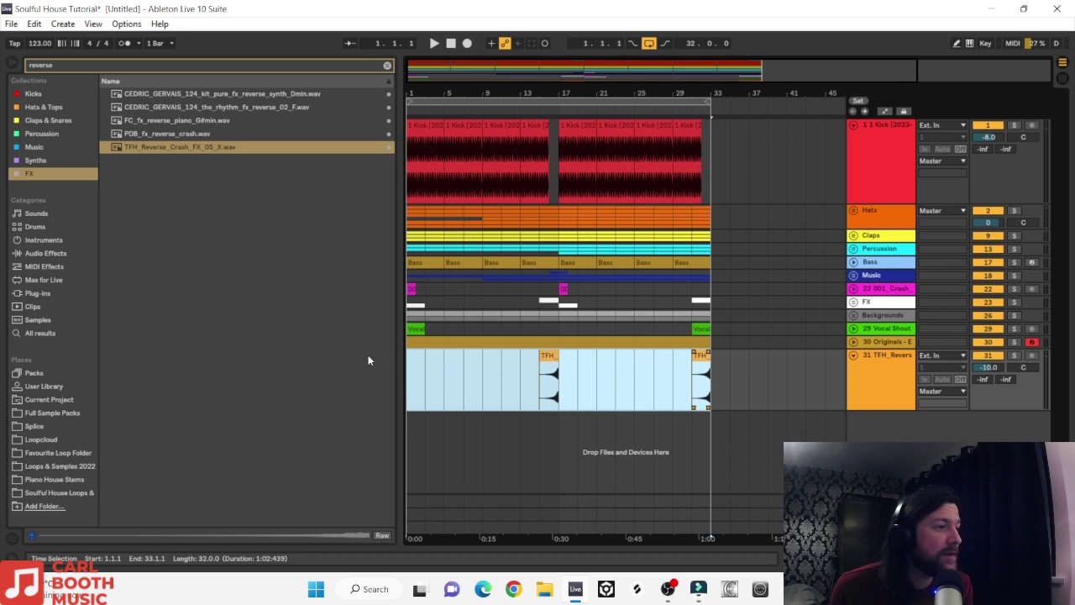
# Step: Colour both reverse crash clips and their track magenta
pyautogui.rightClick(542, 362)
pyautogui.click(726, 330)
pyautogui.moveTo(710, 382); pyautogui.dragTo(387, 360)
pyautogui.rightClick(548, 359)
pyautogui.click(704, 324)
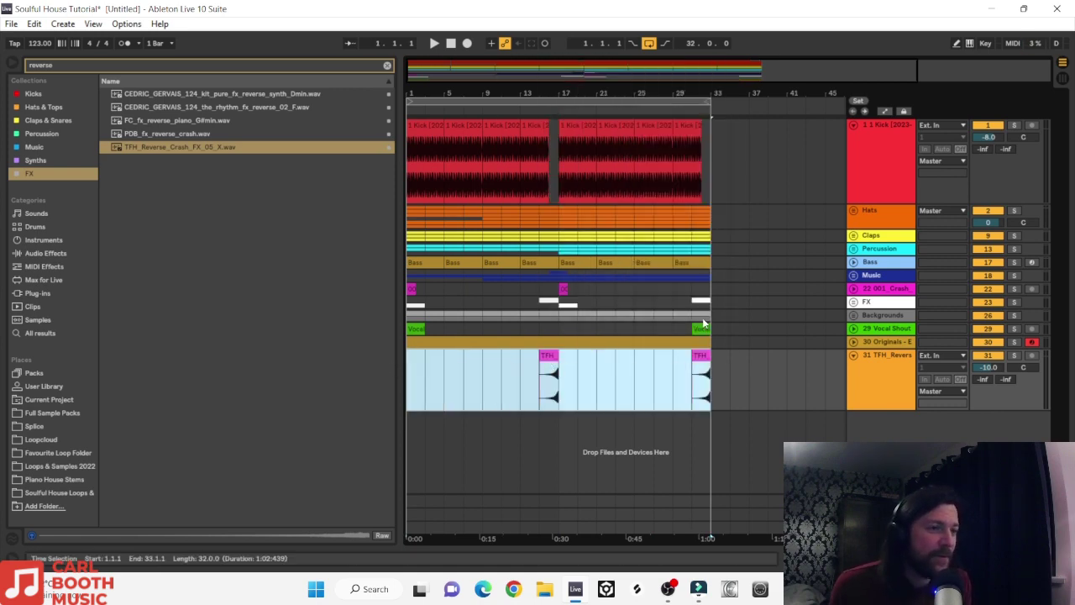
pyautogui.rightClick(895, 371)
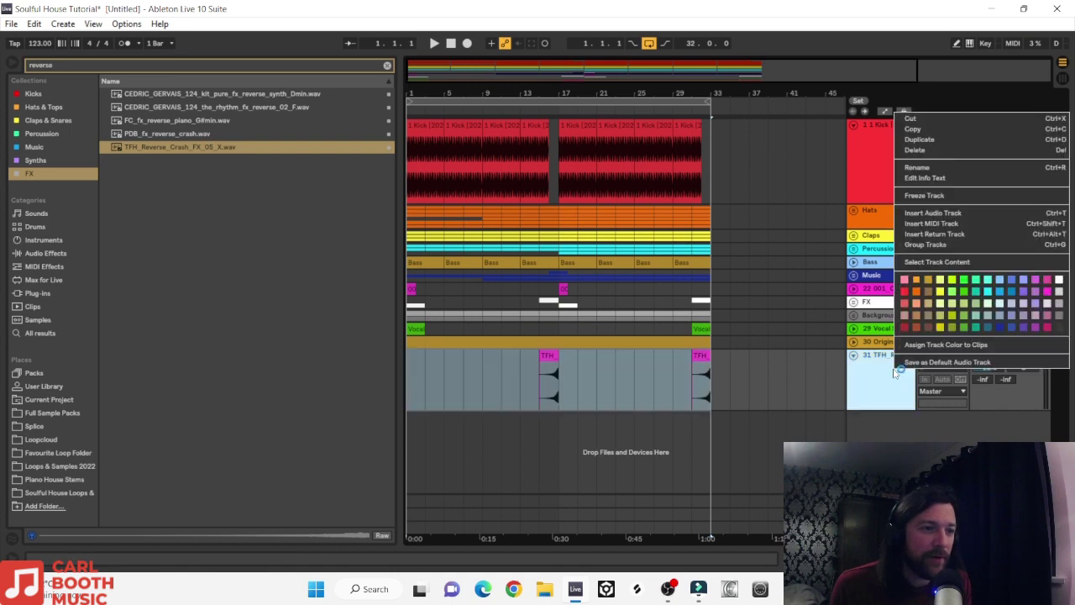
pyautogui.click(1048, 292)
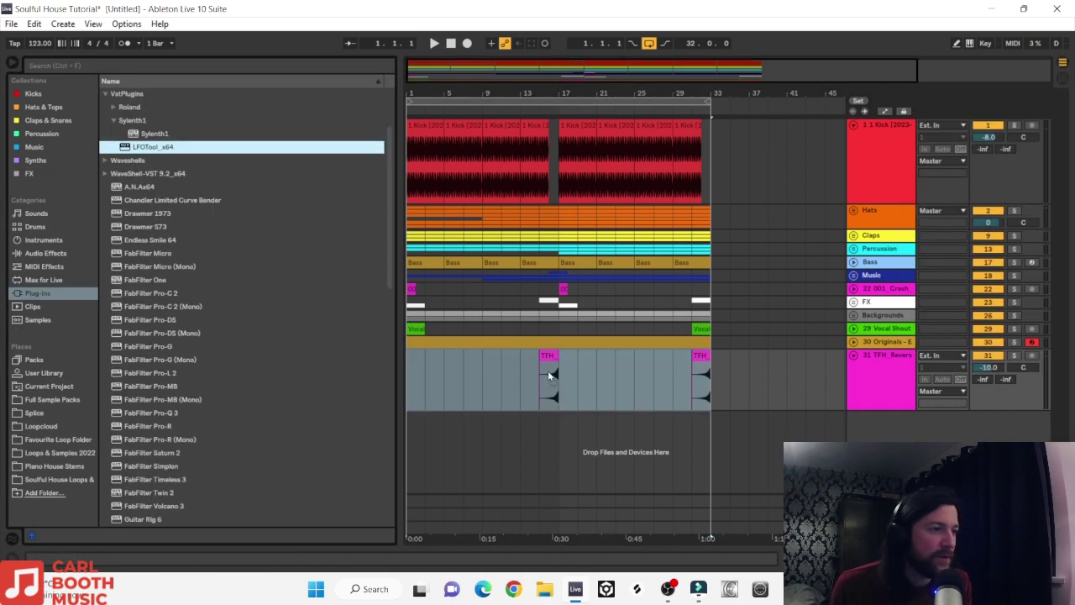
# Step: Add LFOTool to the reverse crash track and insert an EQ Eight before it with a low cut at 1.24 kHz
pyautogui.moveTo(138, 149); pyautogui.dragTo(538, 339)
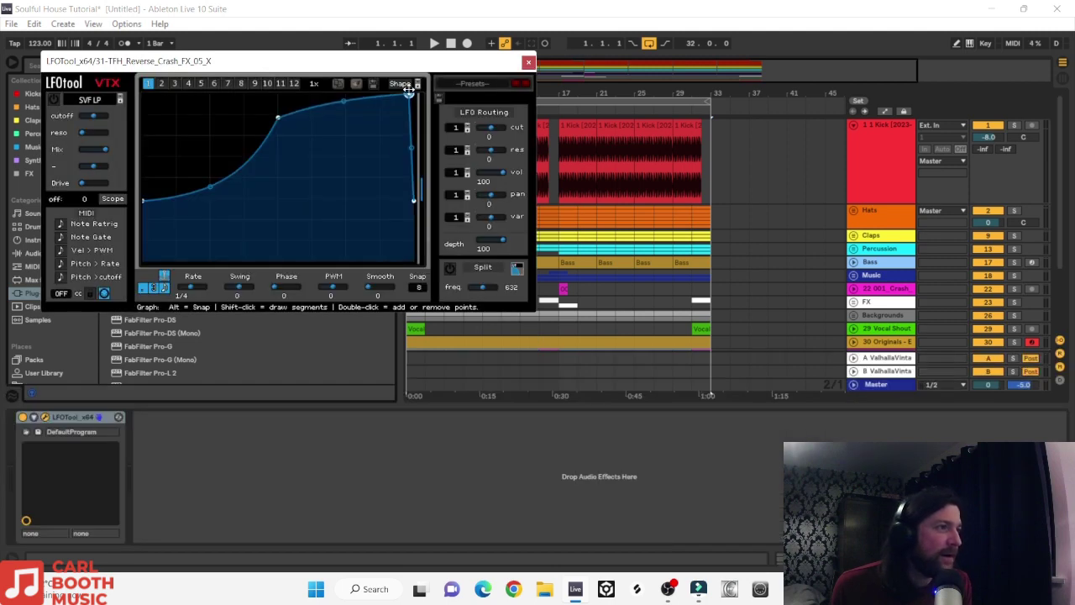
pyautogui.click(44, 254)
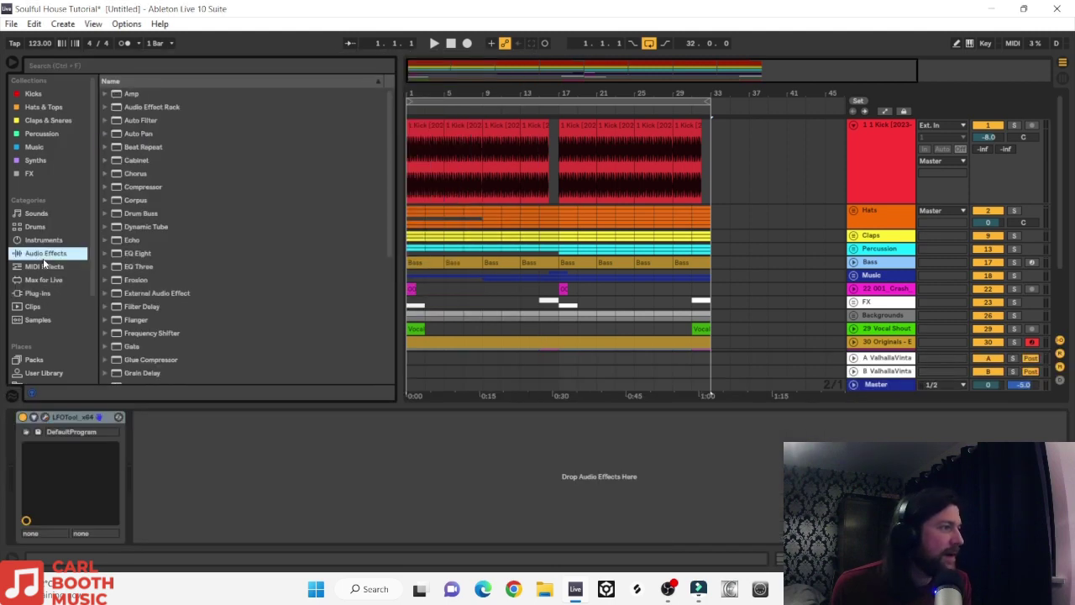
pyautogui.moveTo(130, 256); pyautogui.dragTo(46, 405)
pyautogui.press('space')
pyautogui.moveTo(221, 481); pyautogui.dragTo(215, 481)
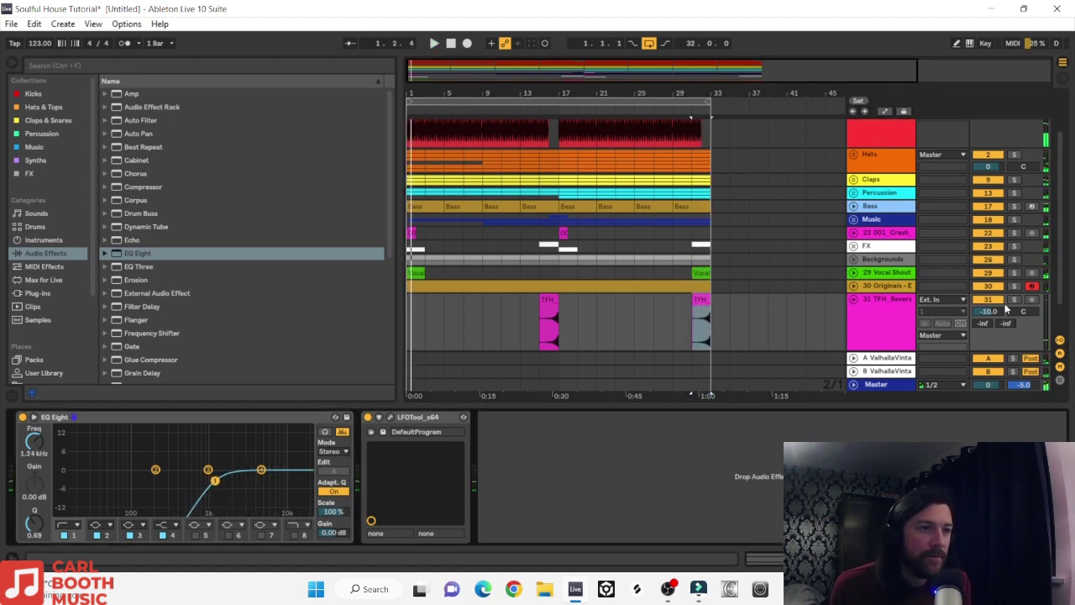
# Step: Move the reverse crash track directly above the 001 Crash track and play the arrangement from bar 1
pyautogui.moveTo(853, 237); pyautogui.dragTo(874, 239)
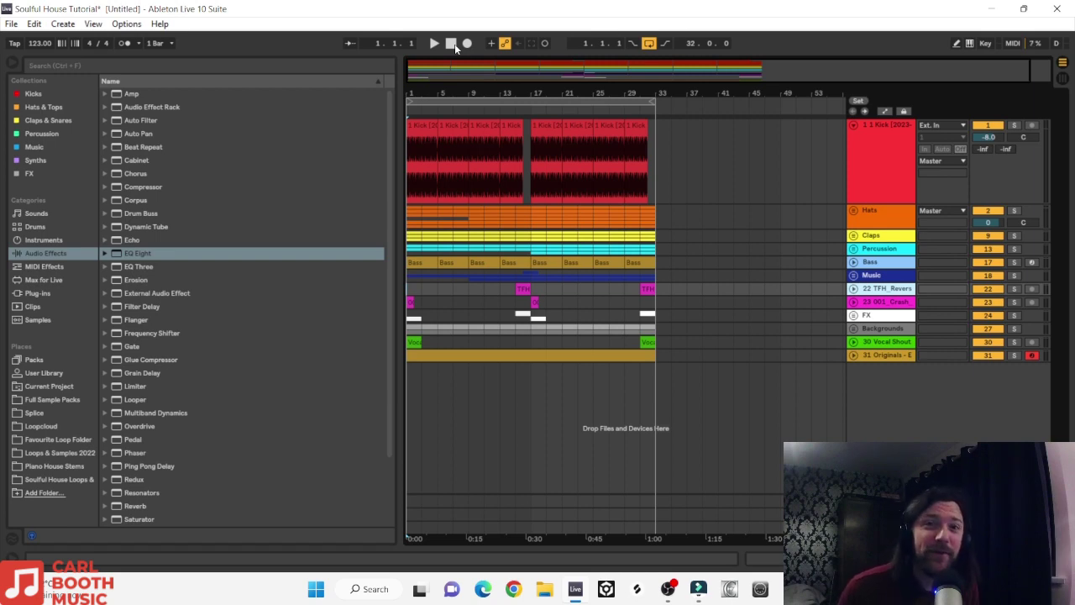
pyautogui.press('space')
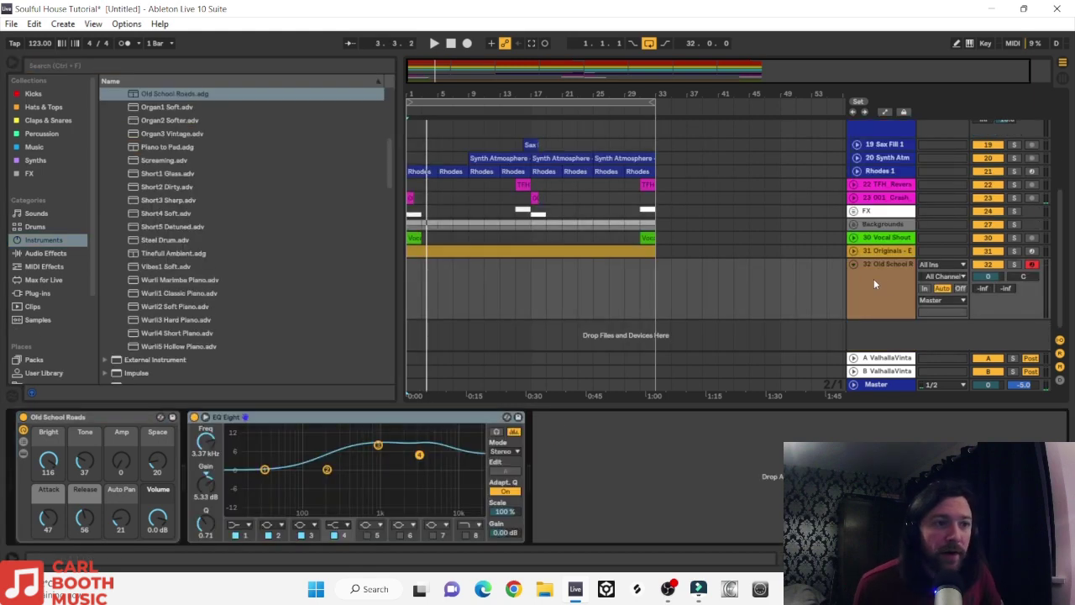
# Step: Set the Old School Roads Space to 35 and add a Ping Pong Delay after its EQ Eight with 29% feedback and 31% dry/wet
pyautogui.click(885, 280)
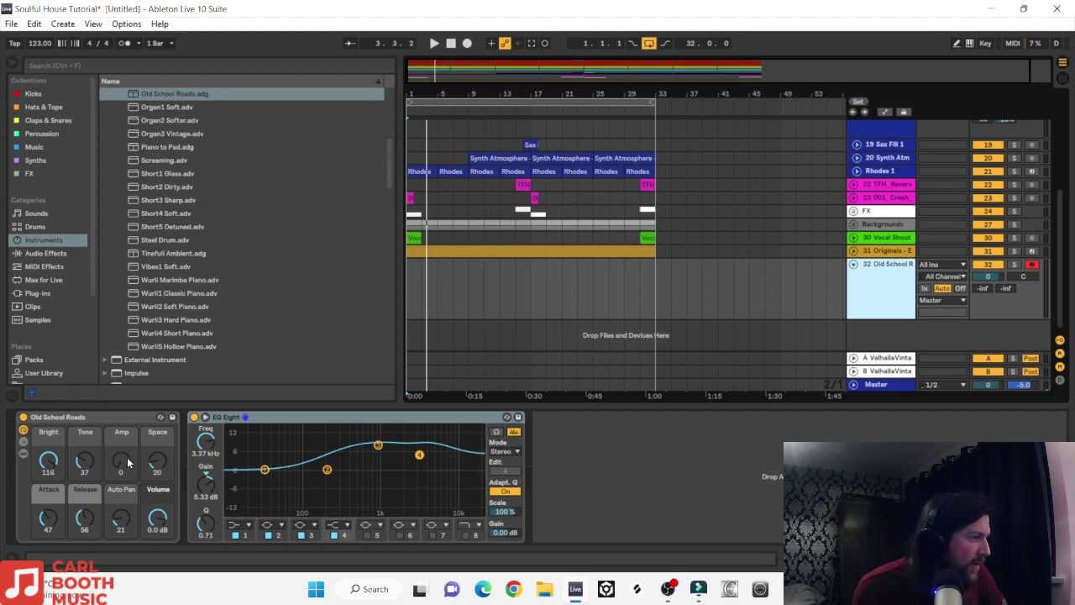
pyautogui.moveTo(158, 463); pyautogui.dragTo(158, 457)
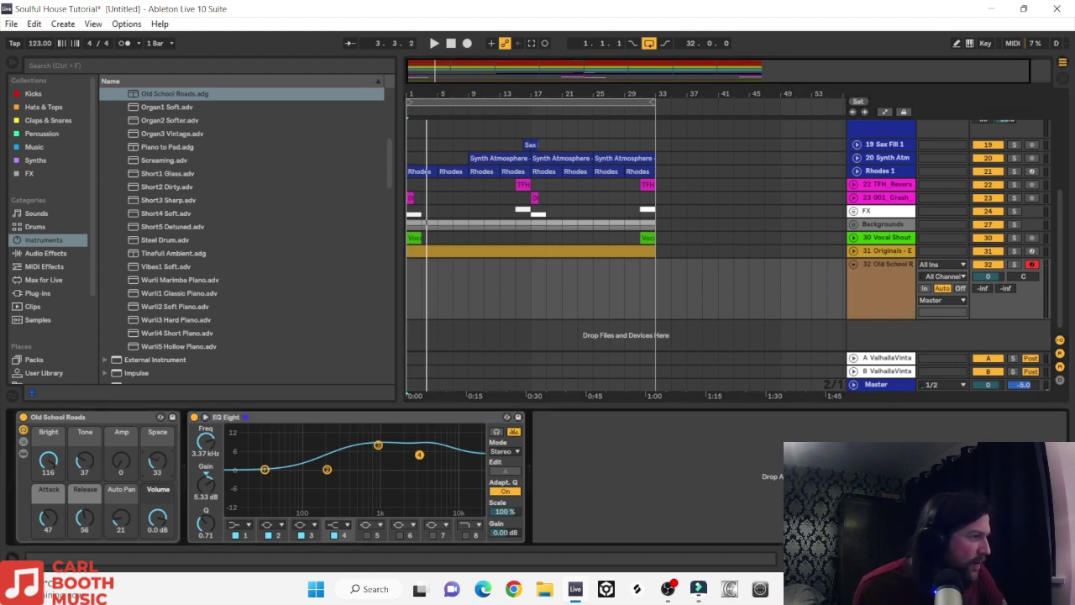
pyautogui.click(44, 252)
pyautogui.click(132, 308)
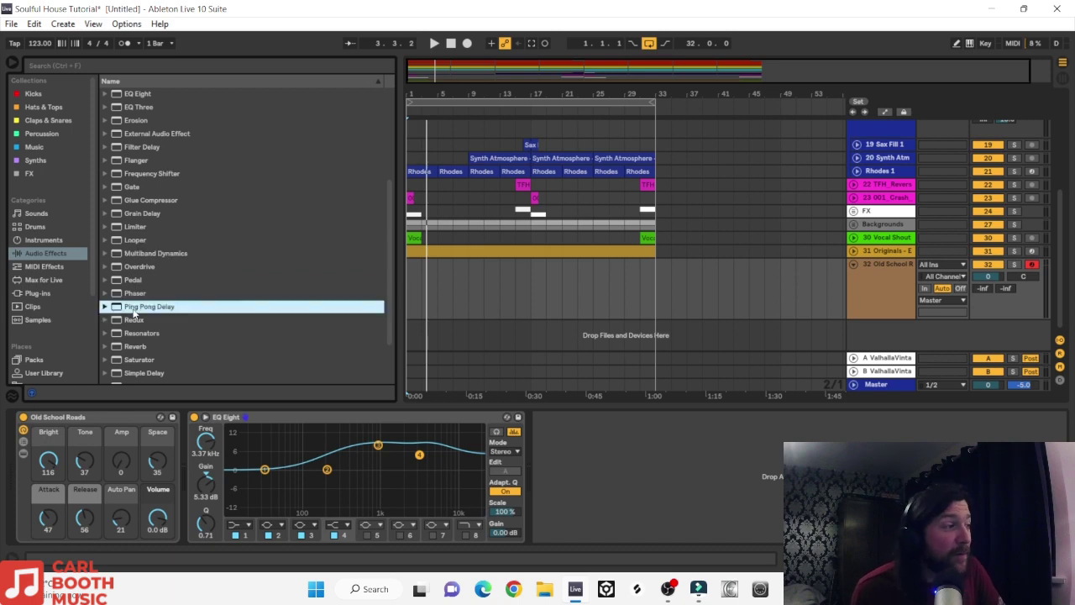
pyautogui.moveTo(468, 420); pyautogui.dragTo(618, 469)
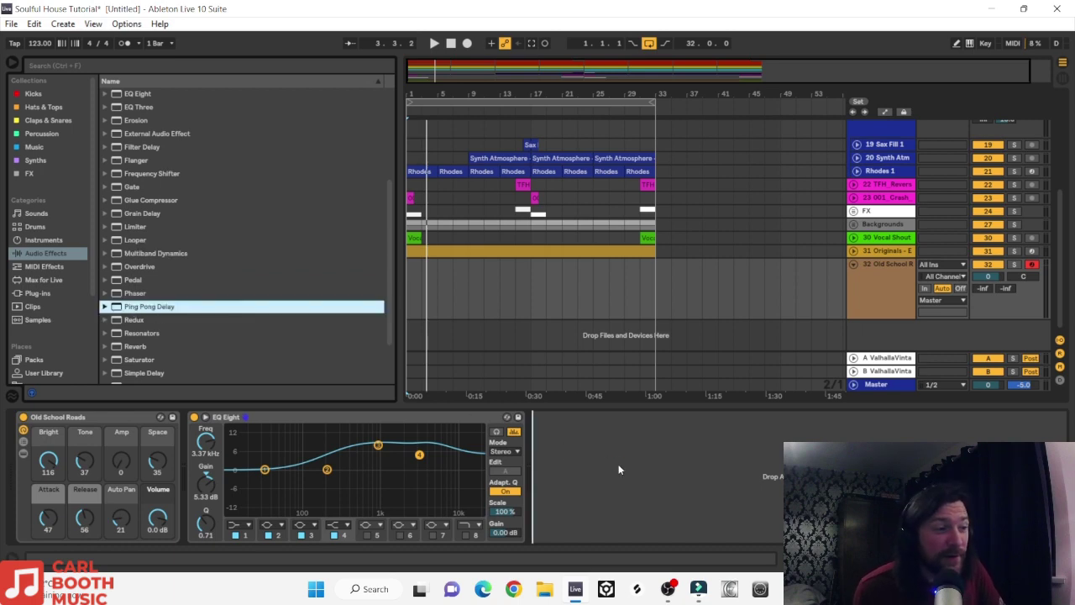
pyautogui.moveTo(621, 553); pyautogui.dragTo(603, 528)
pyautogui.click(556, 525)
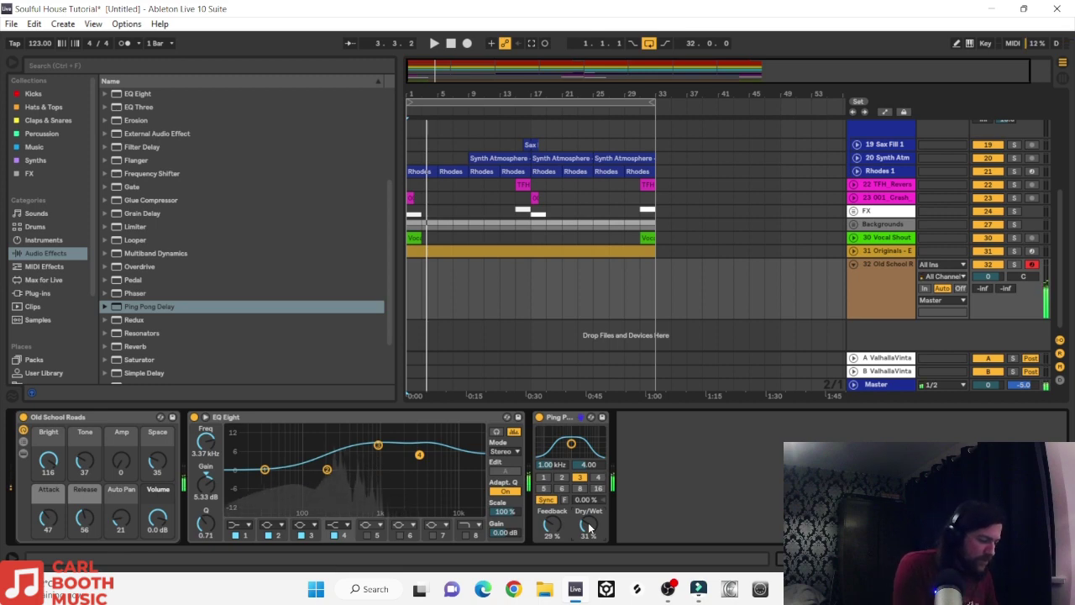
# Step: Record a live MIDI keys part on the Old School Roads track across the 32-bar section and stop the recording
pyautogui.click(467, 44)
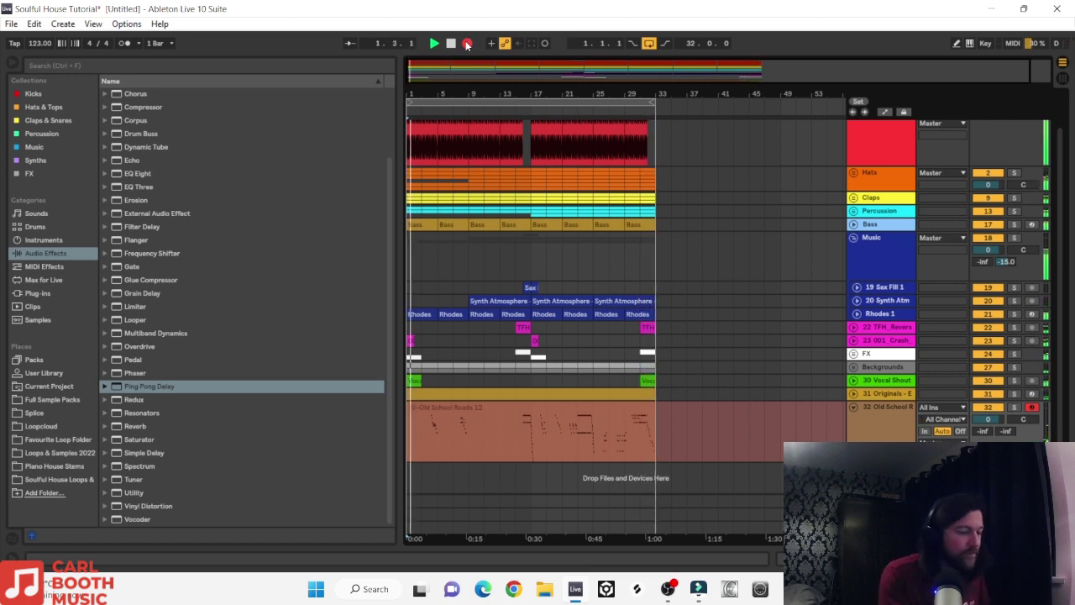
pyautogui.click(467, 43)
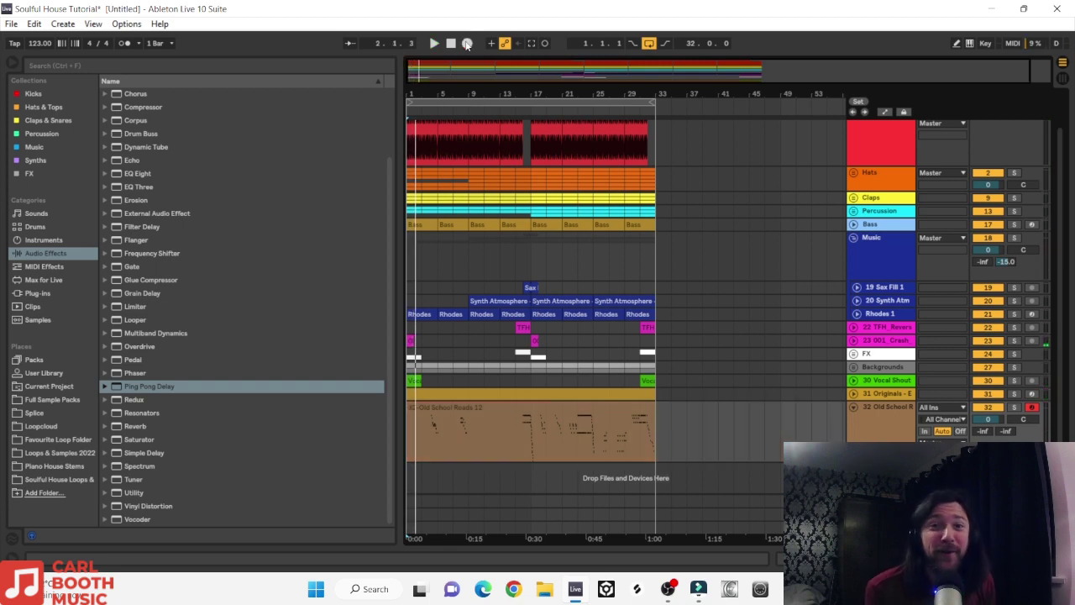